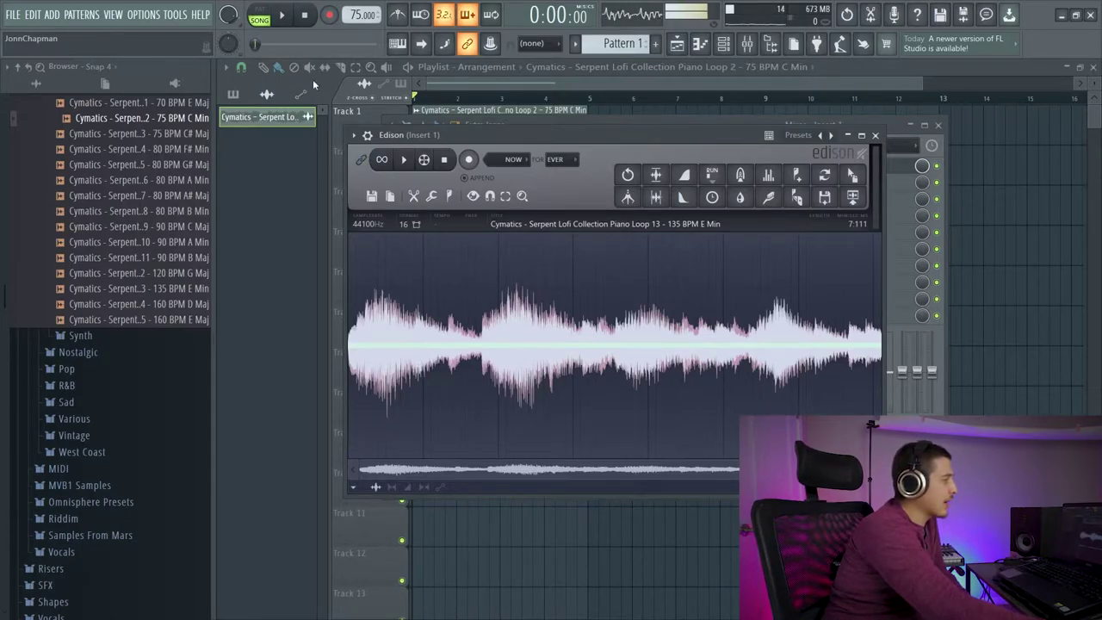
Play the song with Edison's slave playback to host turned off and on to compare how the loaded sample follows the playlist.
{"action": "left_click", "coordinate": [291, 14]}
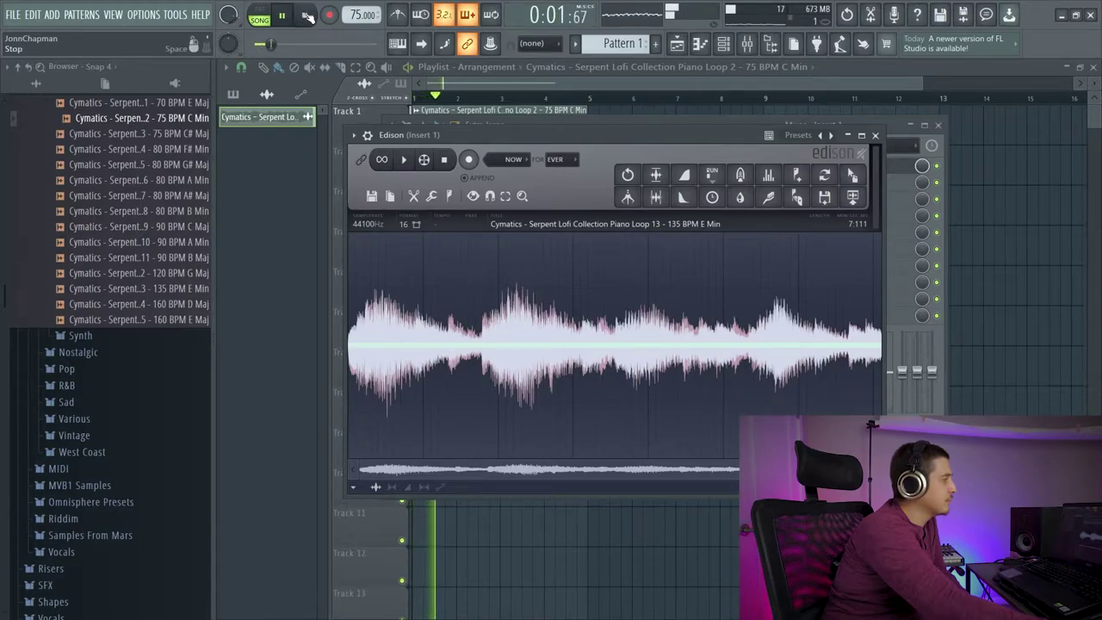
{"action": "left_click", "coordinate": [307, 16]}
{"action": "left_click", "coordinate": [362, 161]}
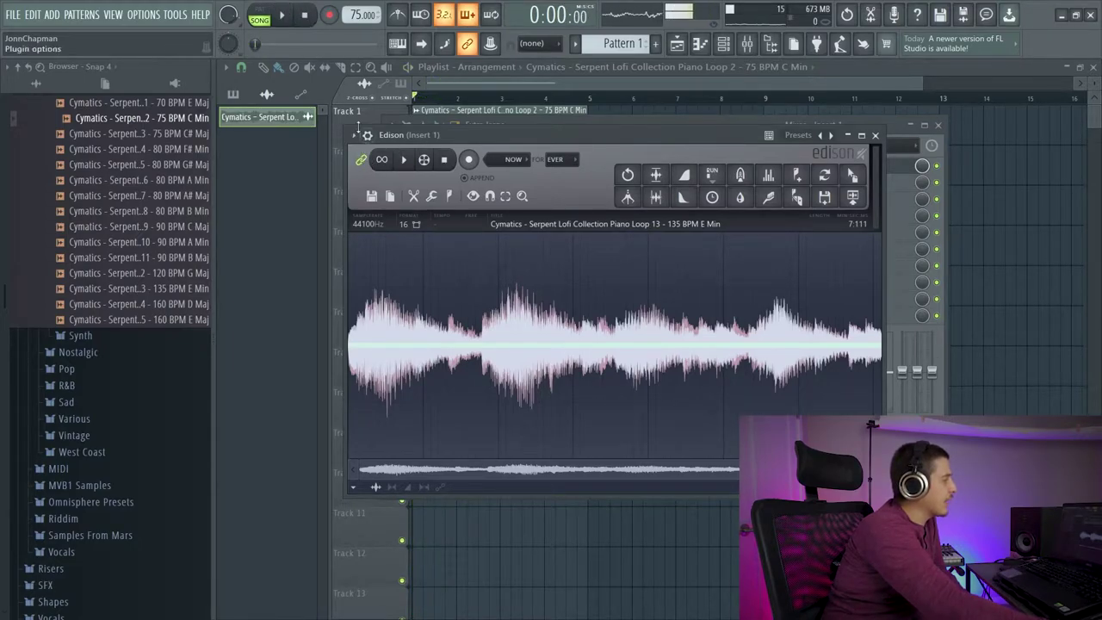
{"action": "left_click", "coordinate": [285, 17]}
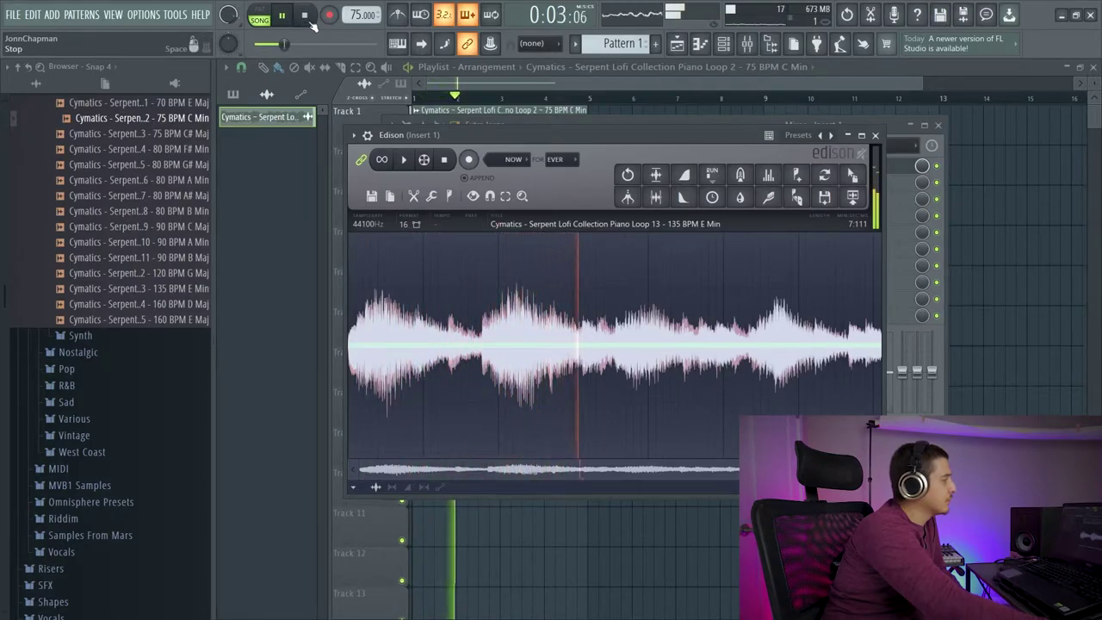
{"action": "left_click", "coordinate": [305, 16]}
{"action": "left_click", "coordinate": [401, 163]}
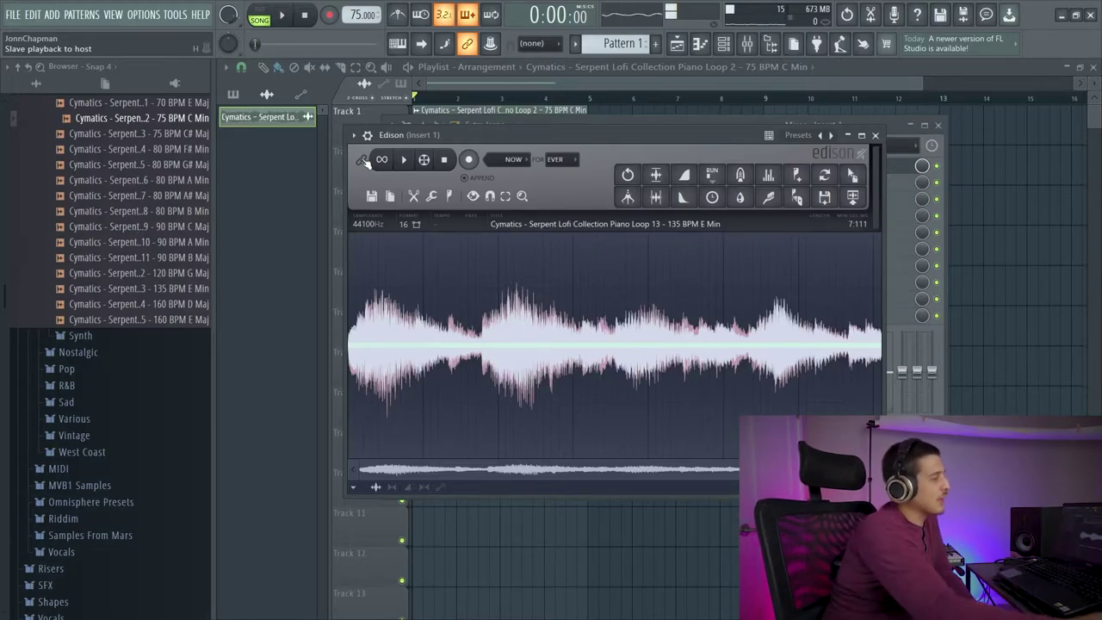
Select the sample's section from 0:000 to 2:140 in Edison and audition it with looping enabled.
{"action": "left_click_drag", "start_coordinate": [527, 142], "coordinate": [530, 176]}
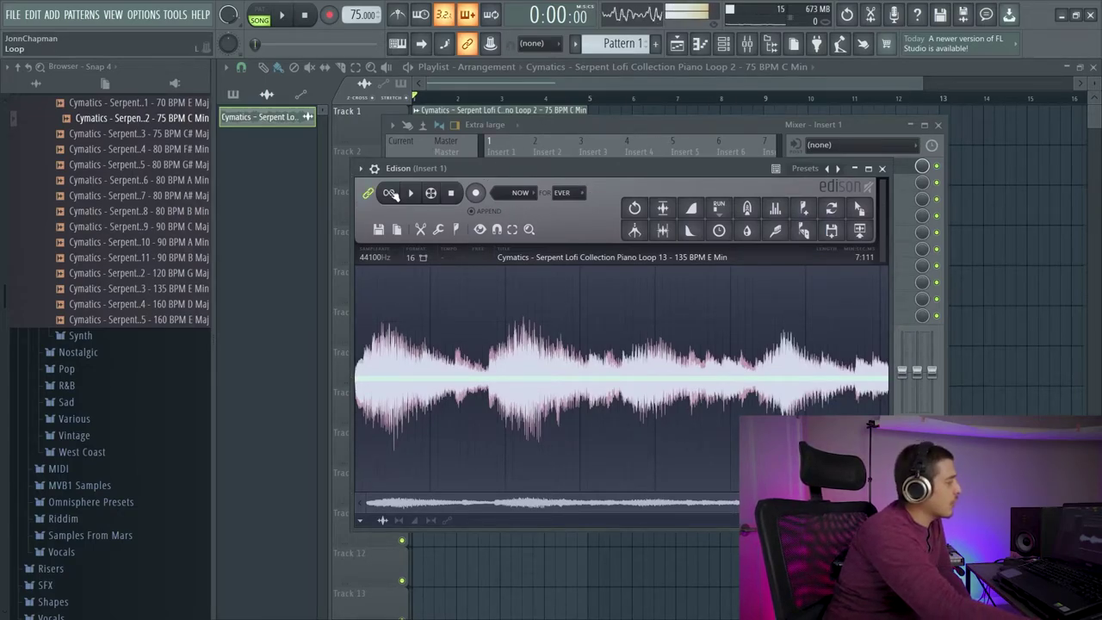
{"action": "left_click_drag", "start_coordinate": [357, 310], "coordinate": [515, 310]}
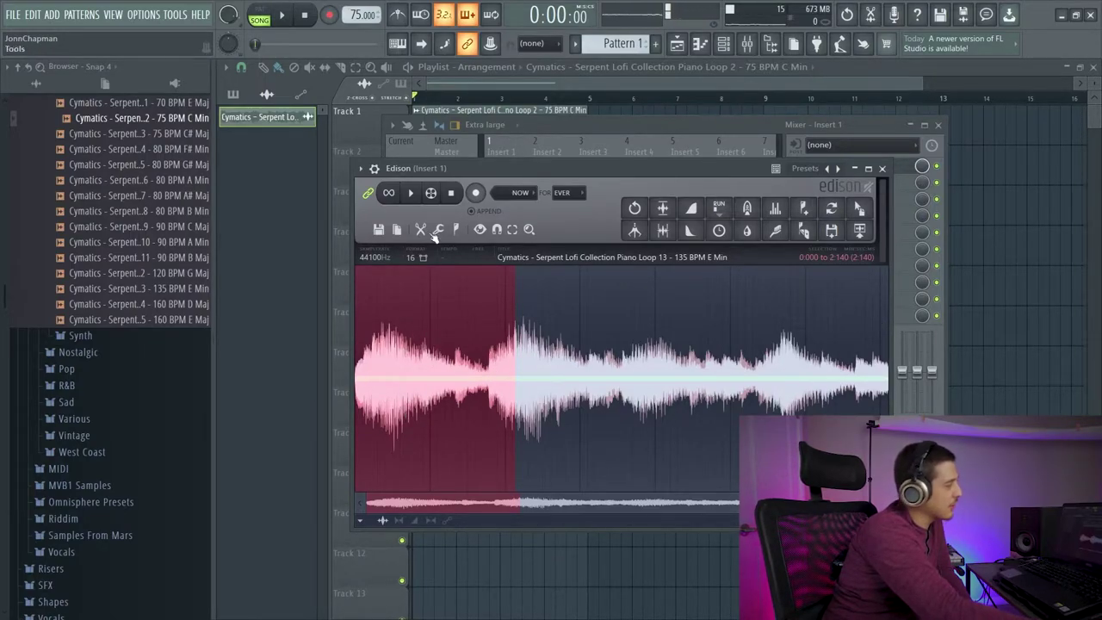
{"action": "left_click", "coordinate": [404, 194]}
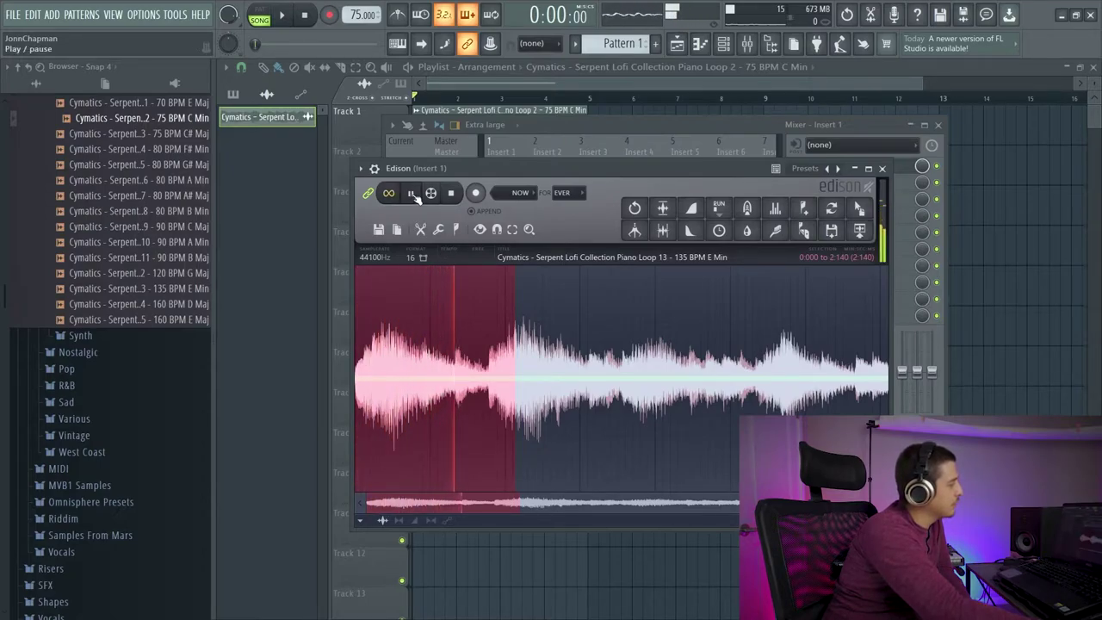
{"action": "left_click", "coordinate": [411, 193]}
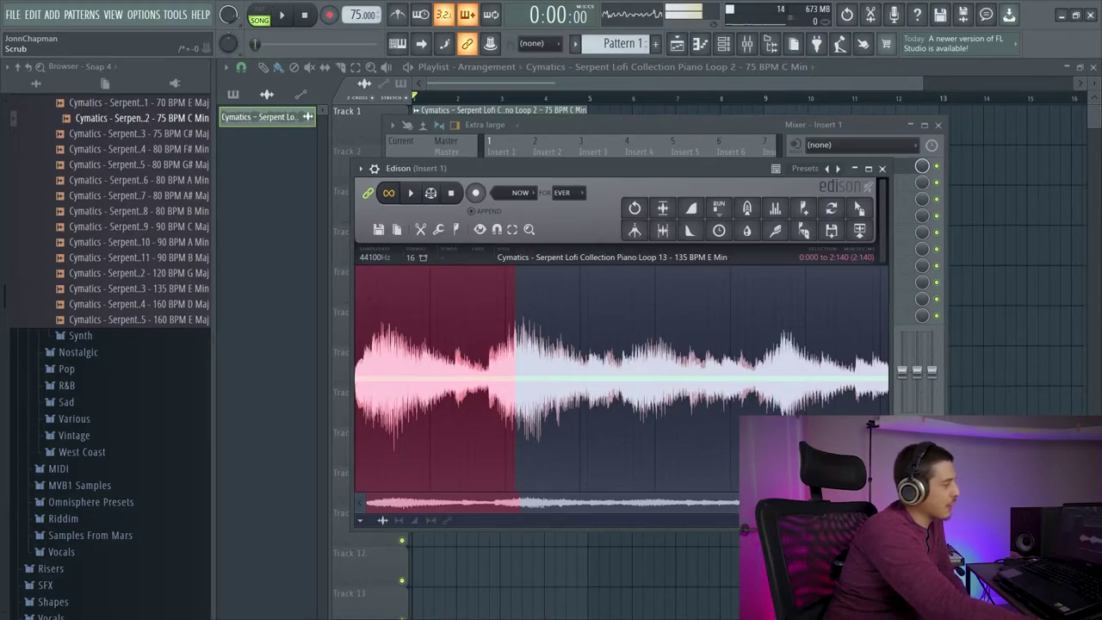
Scrub through the Edison sample at varying speeds, both within the selected section and across the whole waveform.
{"action": "left_click", "coordinate": [431, 193]}
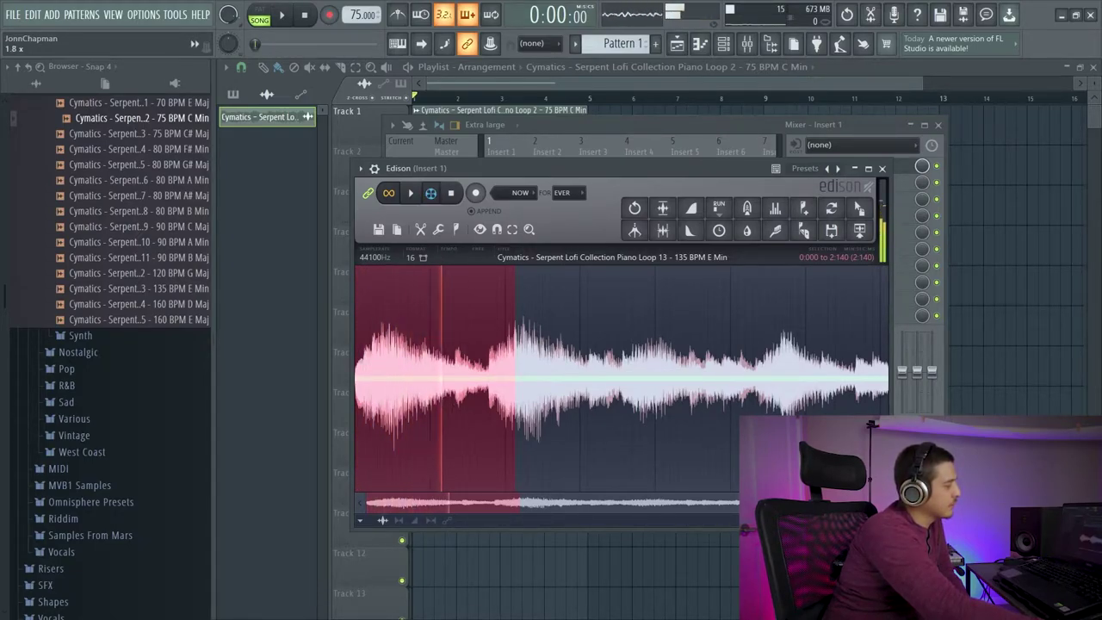
{"action": "left_click", "coordinate": [433, 193]}
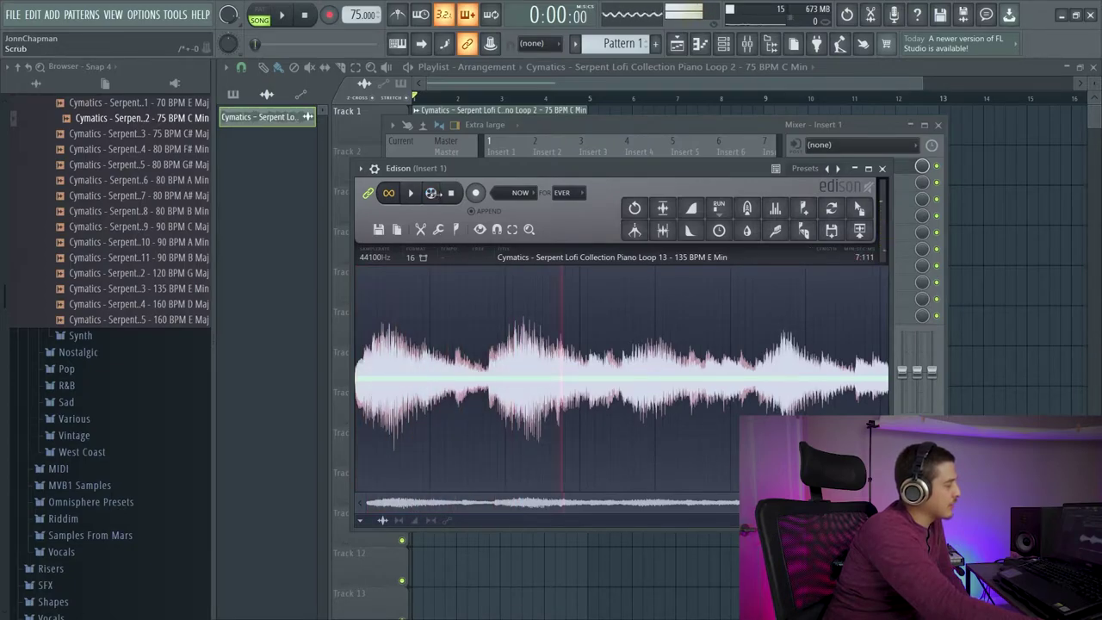
{"action": "left_click", "coordinate": [431, 193]}
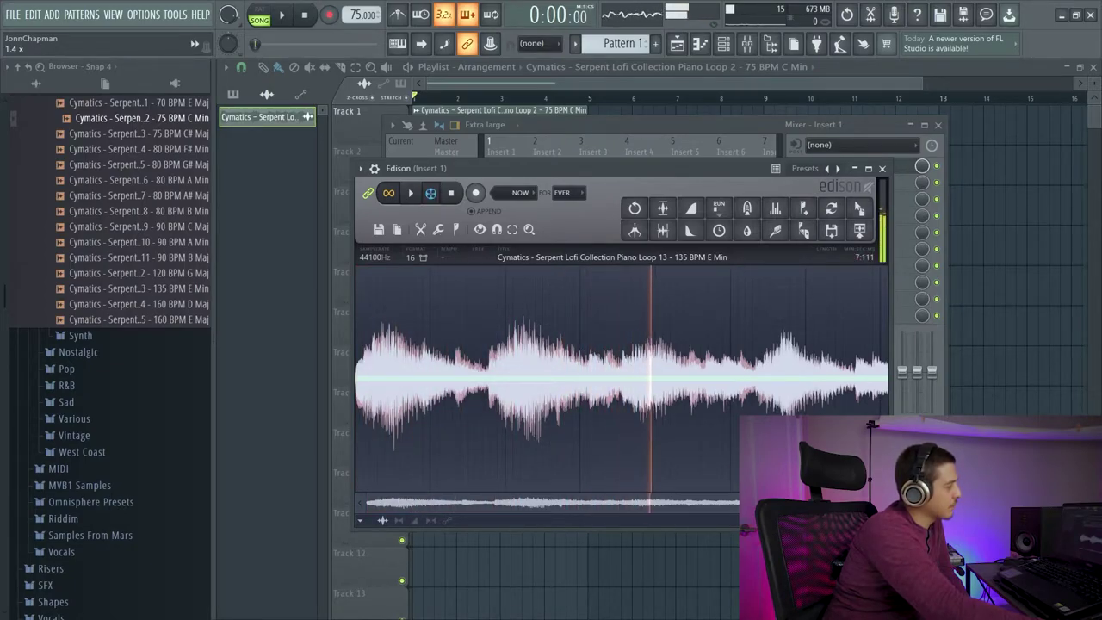
{"action": "left_click", "coordinate": [452, 194]}
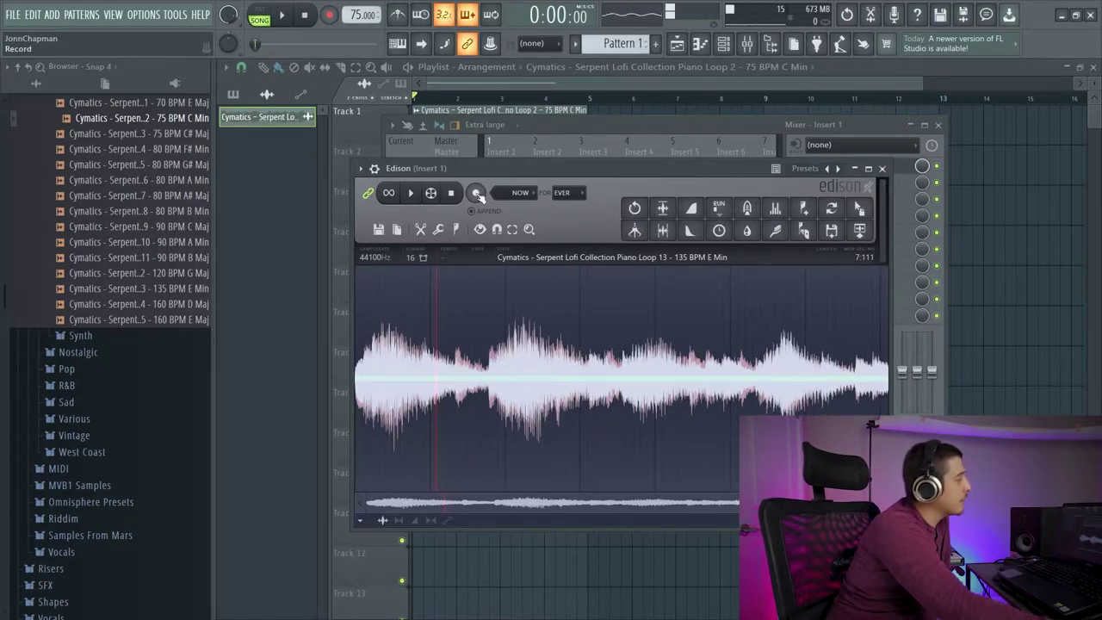
Arm and disarm recording in Edison, and inspect the Insert 1 and Master tracks in the mixer.
{"action": "left_click", "coordinate": [476, 193]}
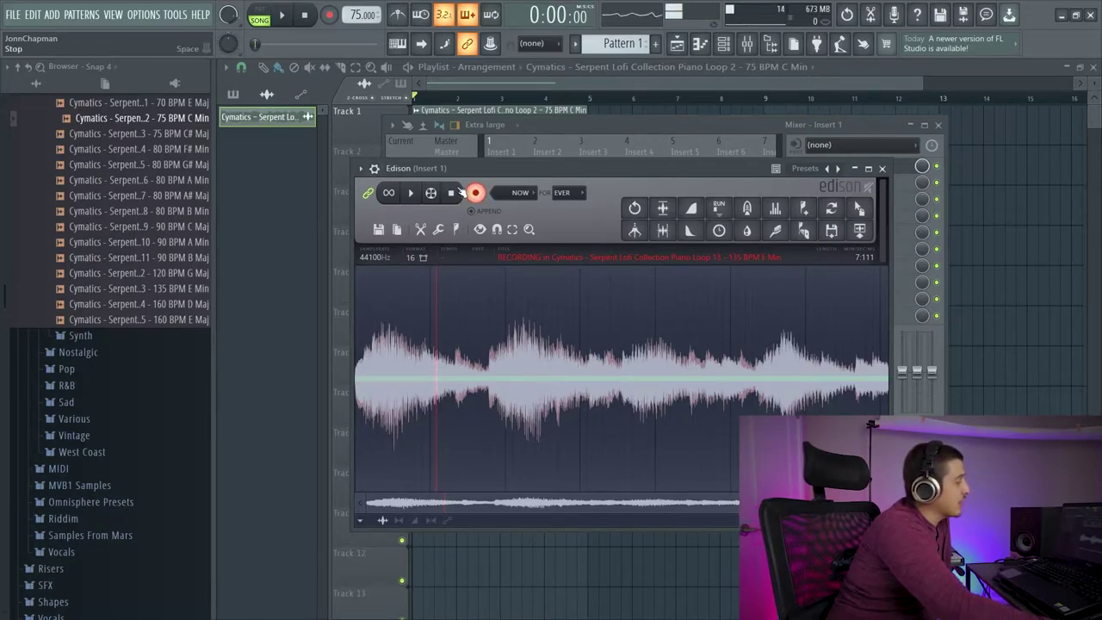
{"action": "mouse_move", "coordinate": [476, 169]}
{"action": "left_mouse_down"}
{"action": "mouse_move", "coordinate": [525, 175]}
{"action": "mouse_move", "coordinate": [474, 235]}
{"action": "mouse_move", "coordinate": [479, 254]}
{"action": "mouse_move", "coordinate": [470, 152]}
{"action": "mouse_move", "coordinate": [498, 143]}
{"action": "mouse_move", "coordinate": [507, 175]}
{"action": "mouse_move", "coordinate": [496, 171]}
{"action": "left_mouse_up"}
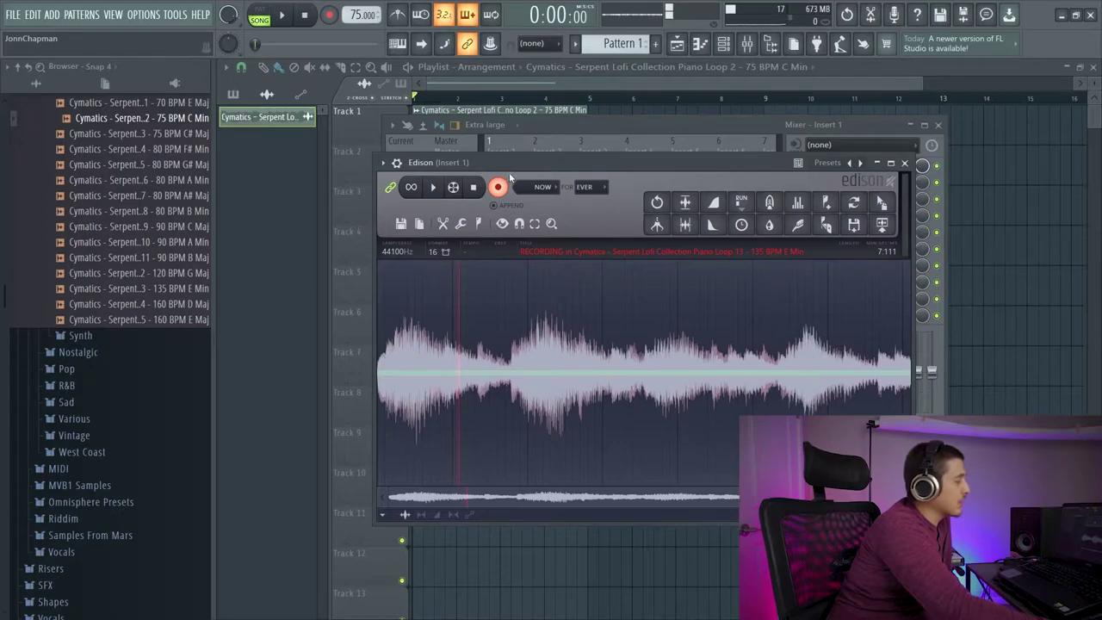
{"action": "left_click_drag", "start_coordinate": [508, 189], "coordinate": [710, 322]}
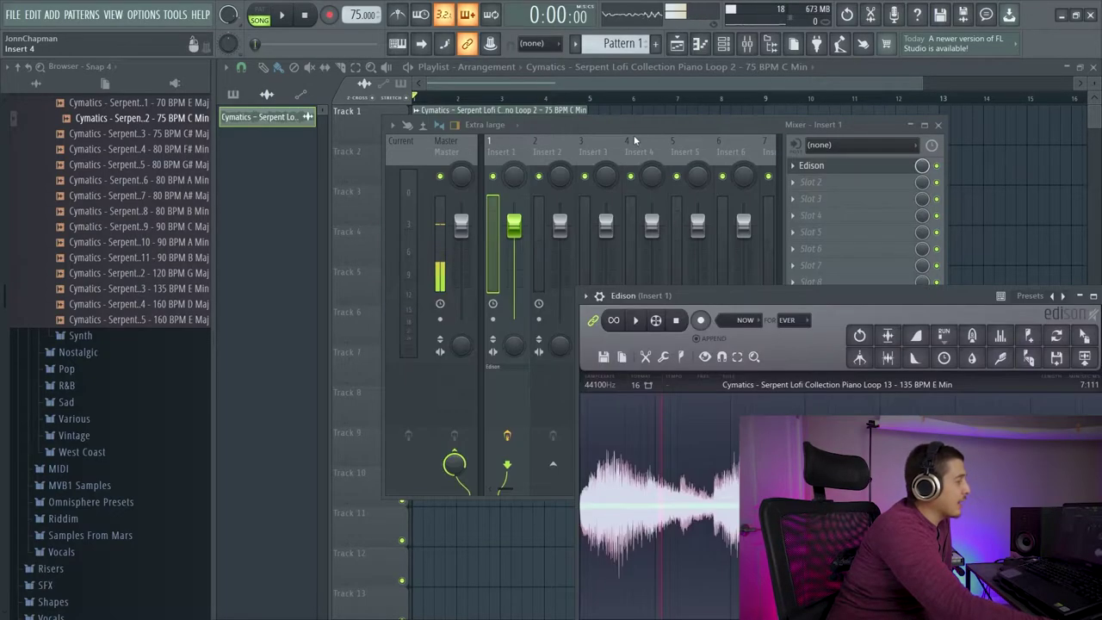
{"action": "left_click", "coordinate": [633, 135]}
{"action": "left_click", "coordinate": [521, 148]}
{"action": "left_click_drag", "start_coordinate": [532, 123], "coordinate": [584, 133]}
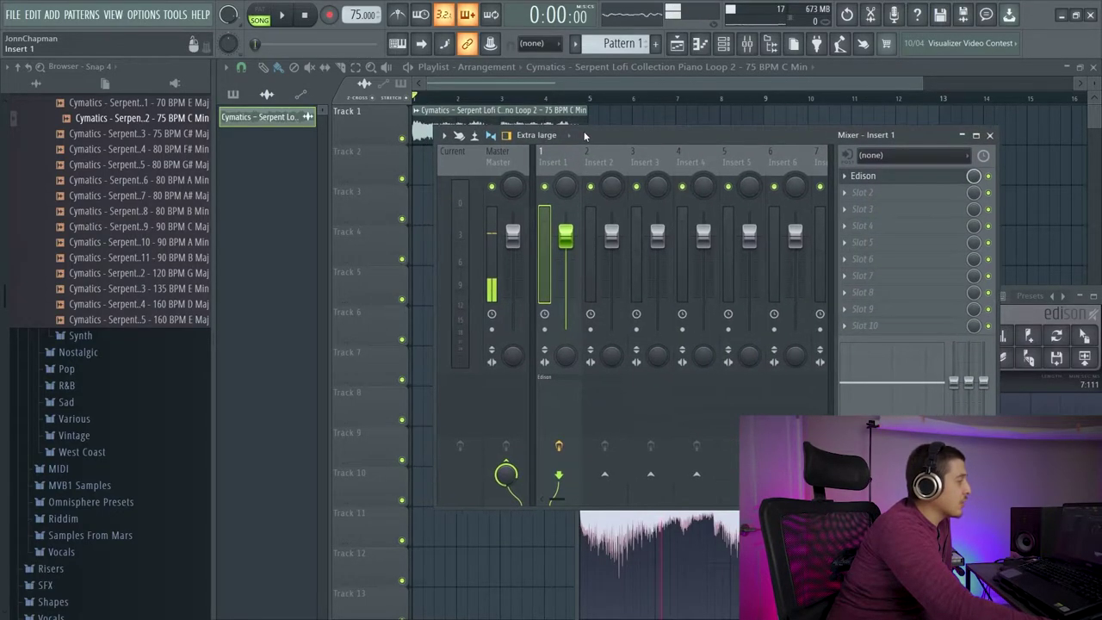
{"action": "left_click", "coordinate": [512, 153]}
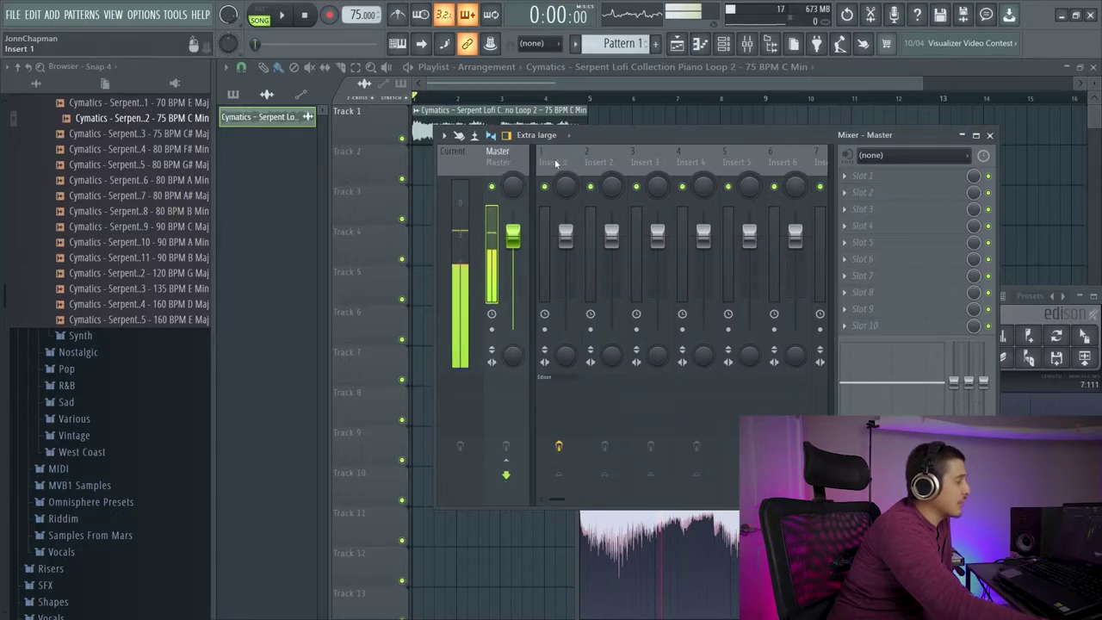
{"action": "left_click_drag", "start_coordinate": [613, 129], "coordinate": [573, 129]}
Try to record the playlist loop into Edison on Insert 1 by arming recording and playing the song.
{"action": "left_click_drag", "start_coordinate": [987, 297], "coordinate": [483, 235]}
{"action": "left_click", "coordinate": [577, 258]}
{"action": "left_click_drag", "start_coordinate": [589, 231], "coordinate": [606, 203]}
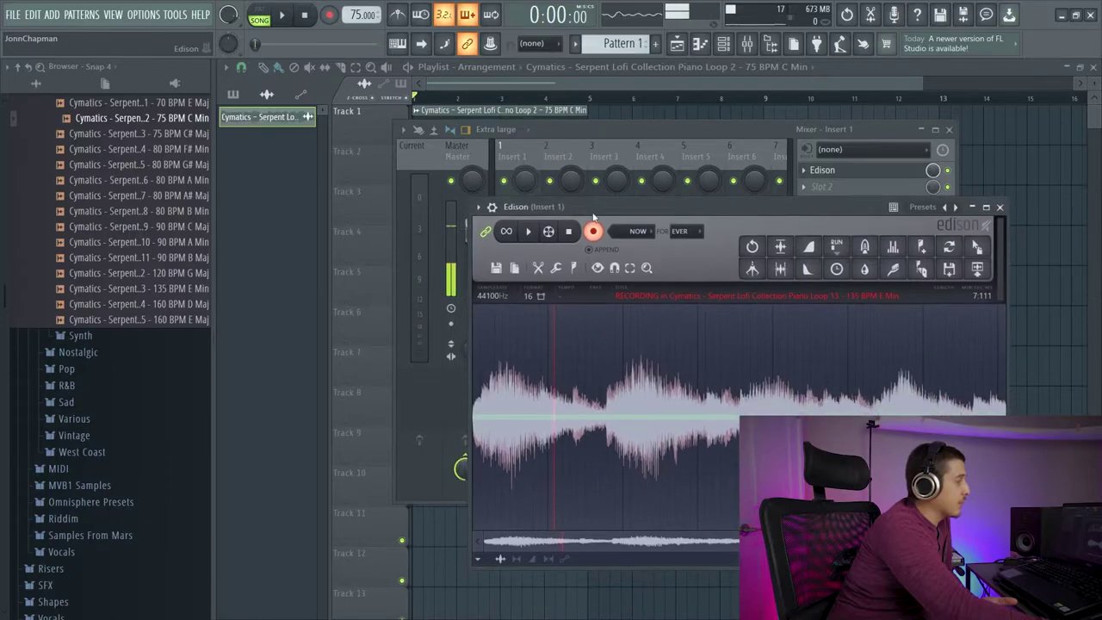
{"action": "left_click", "coordinate": [282, 14]}
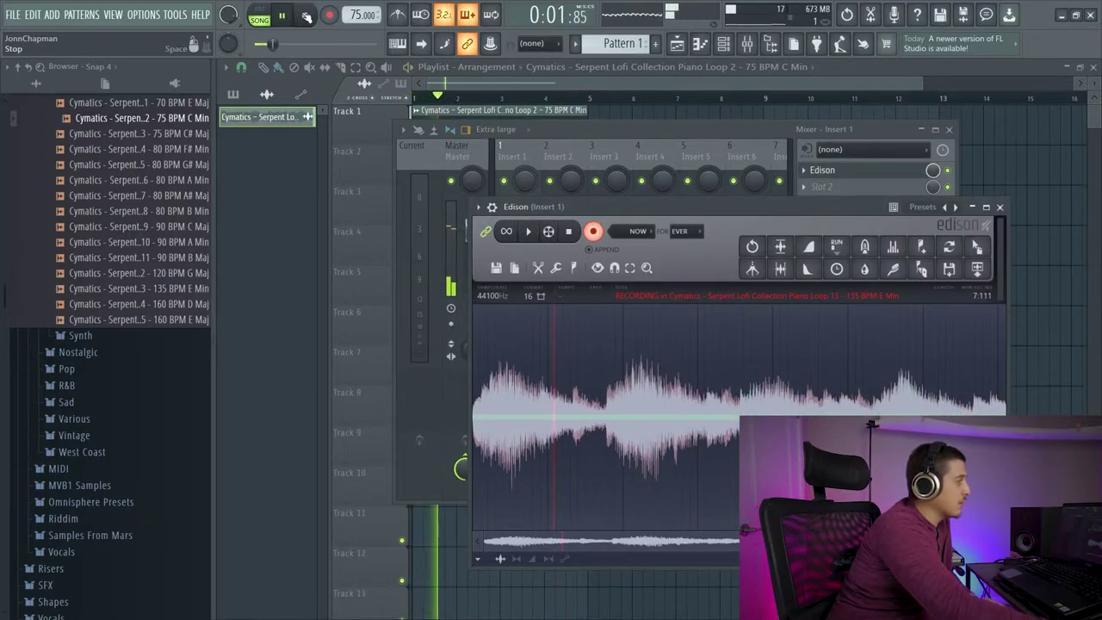
{"action": "left_click", "coordinate": [306, 17]}
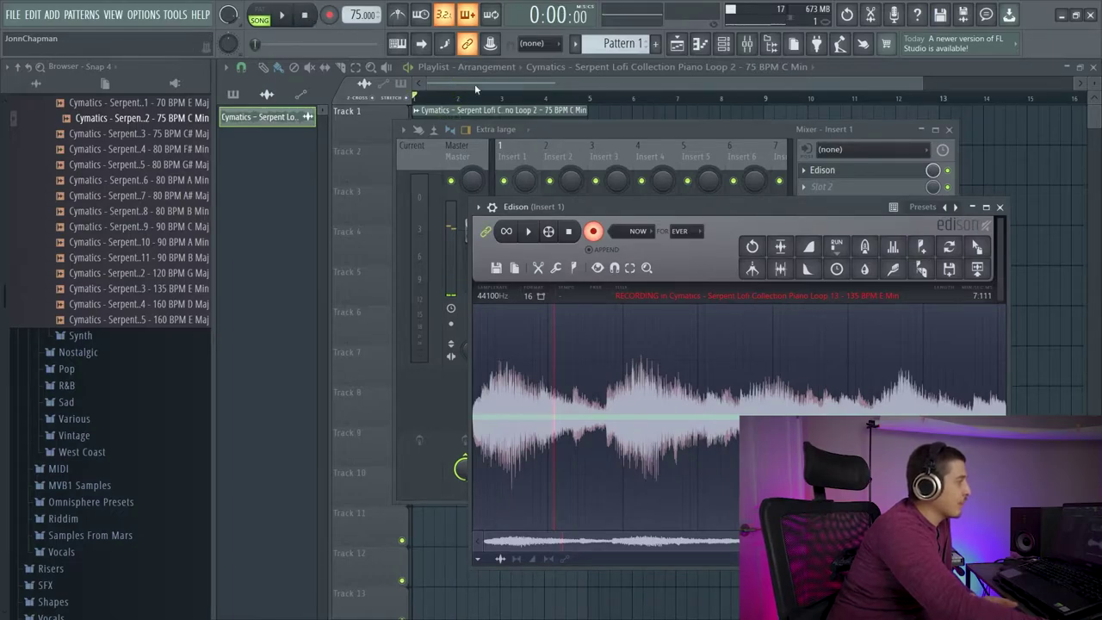
Route the Serpent Lofi Collection Piano Loop 2 clip to mixer track Insert 1, and reopen Edison with recording disarmed.
{"action": "left_click_drag", "start_coordinate": [577, 130], "coordinate": [600, 178]}
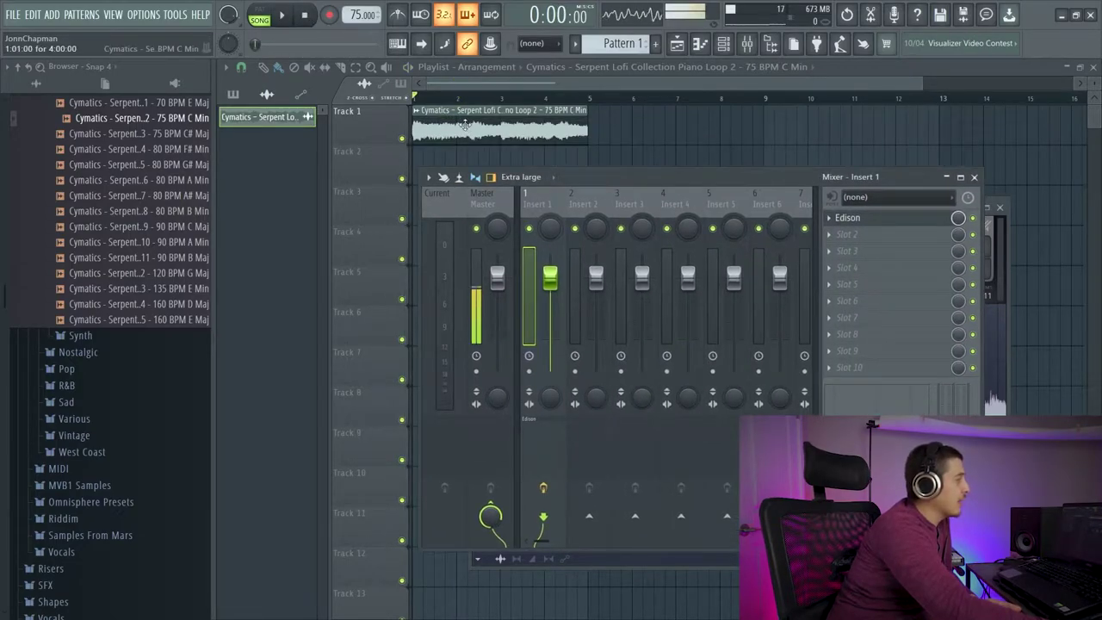
{"action": "double_click", "coordinate": [499, 124]}
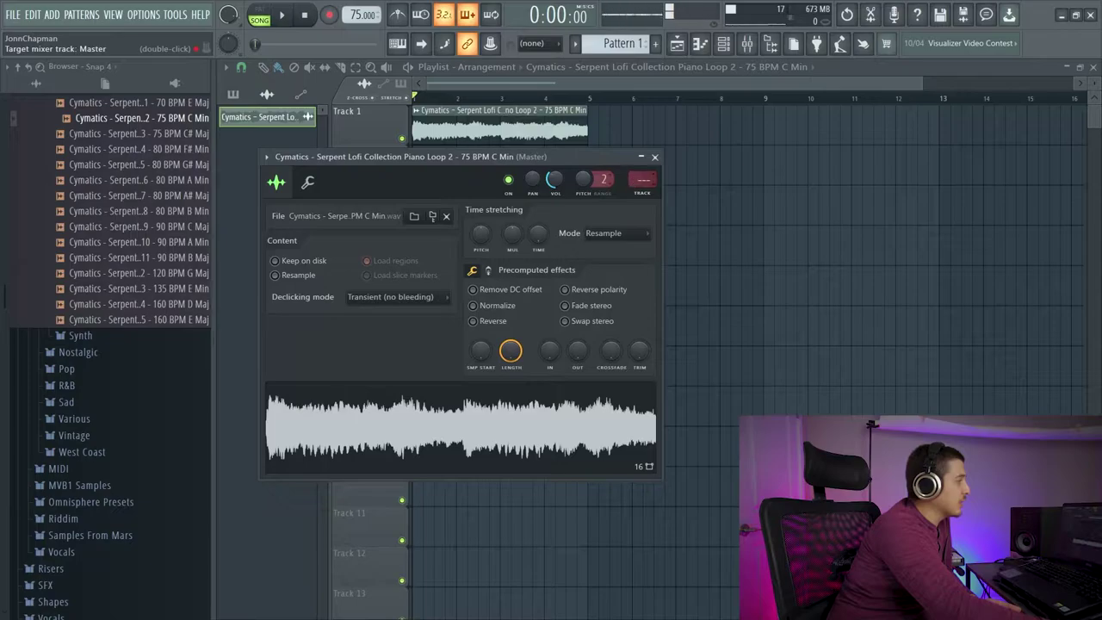
{"action": "double_click", "coordinate": [646, 179]}
{"action": "left_click", "coordinate": [819, 175]}
{"action": "left_click_drag", "start_coordinate": [717, 204], "coordinate": [730, 204]}
{"action": "left_click", "coordinate": [607, 234]}
{"action": "left_click_drag", "start_coordinate": [585, 210], "coordinate": [723, 280]}
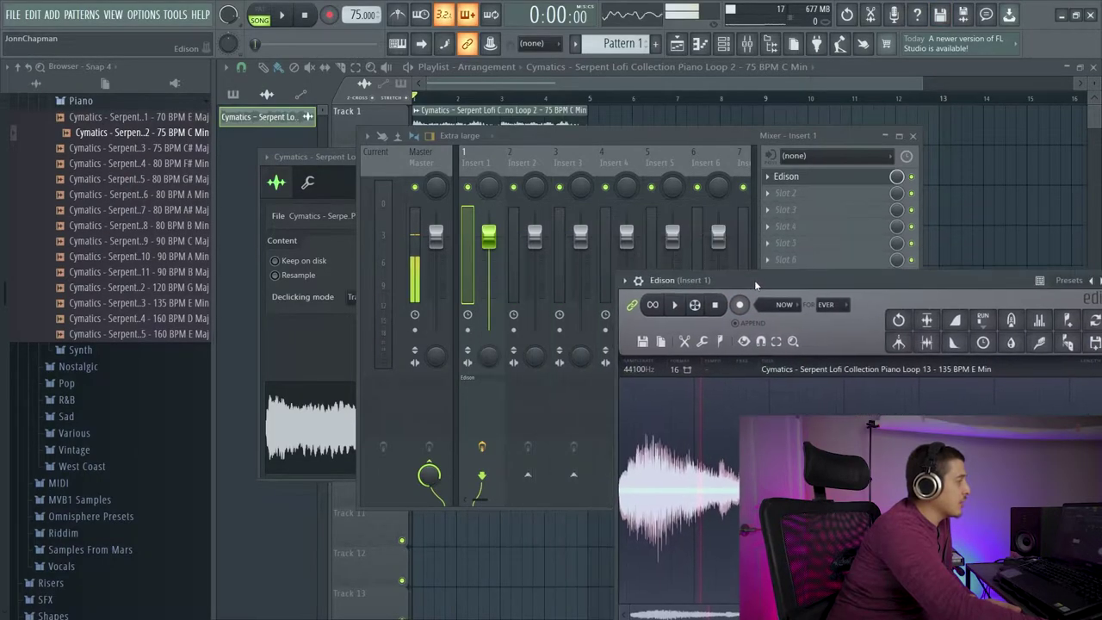
Turn off Edison's slave playback to host and play the song to check the loop's signal on the Insert 1 and Edison meters.
{"action": "left_click", "coordinate": [284, 16]}
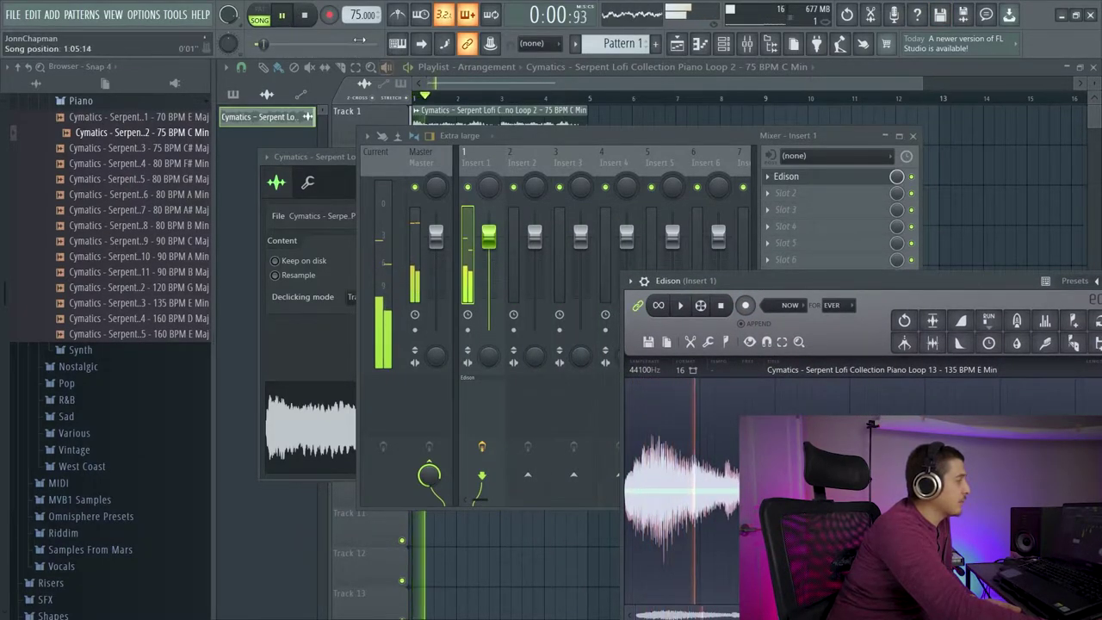
{"action": "left_click", "coordinate": [679, 304]}
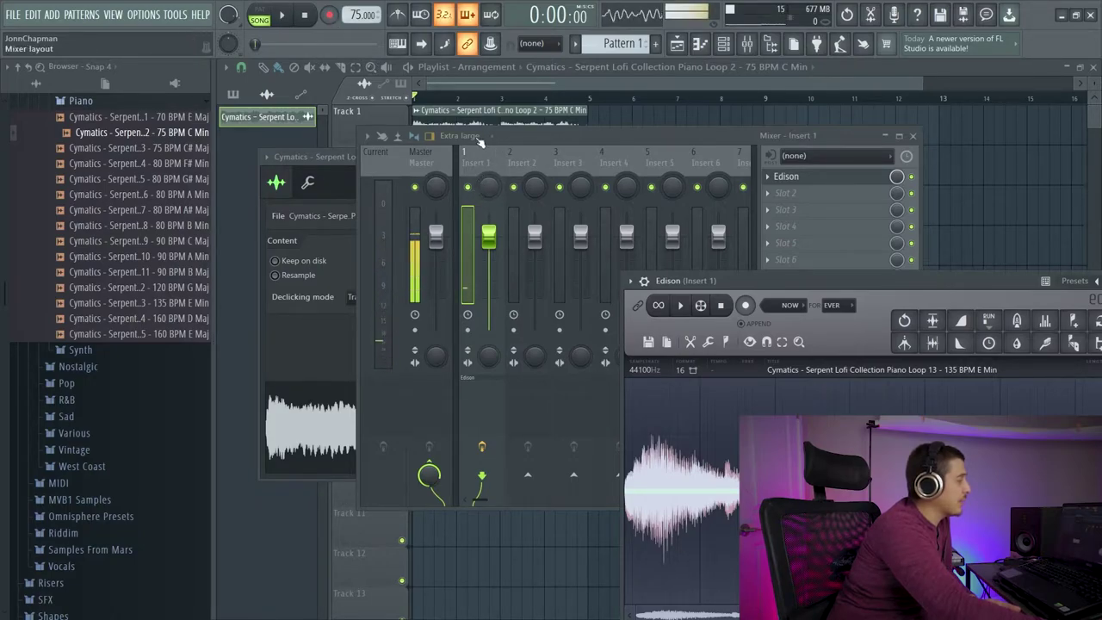
{"action": "left_click", "coordinate": [284, 17]}
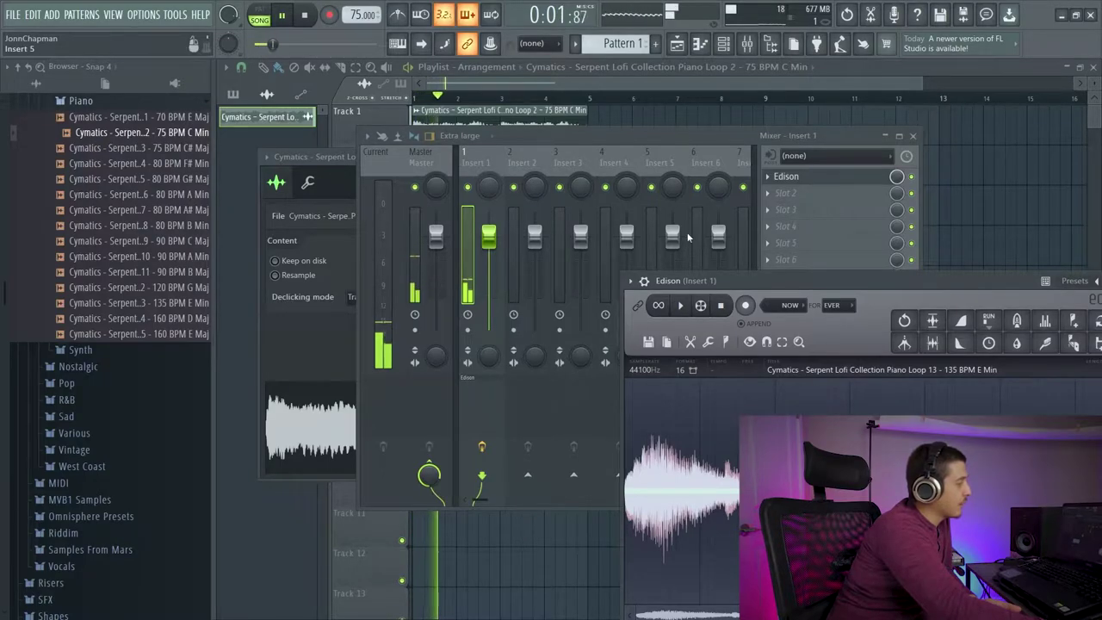
{"action": "left_click_drag", "start_coordinate": [746, 281], "coordinate": [613, 163]}
{"action": "key", "text": "space"}
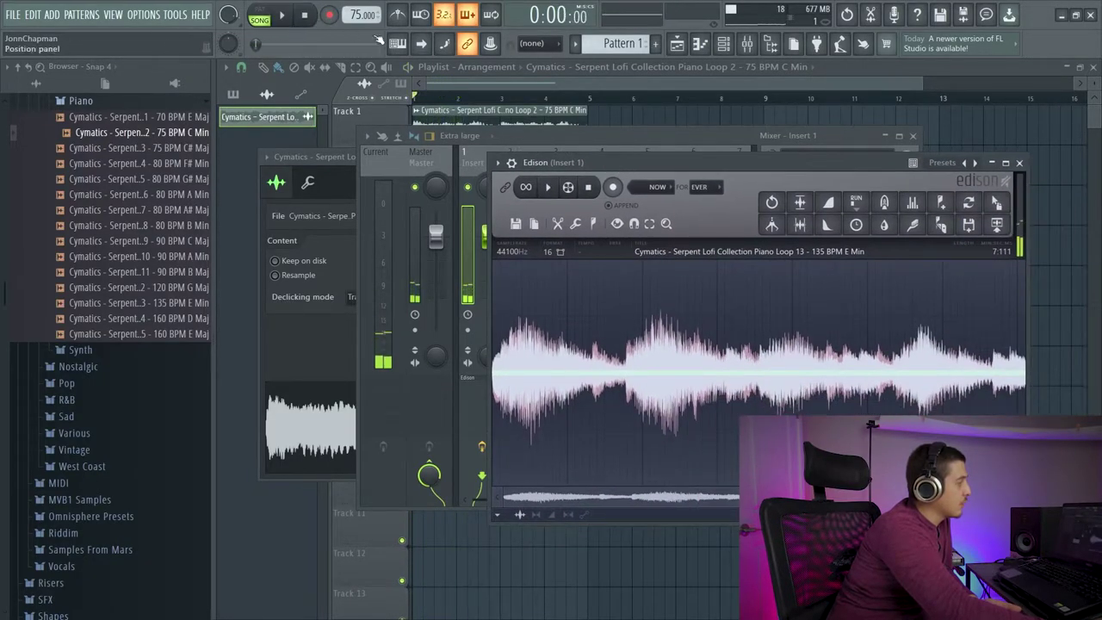
{"action": "left_click_drag", "start_coordinate": [726, 160], "coordinate": [548, 170]}
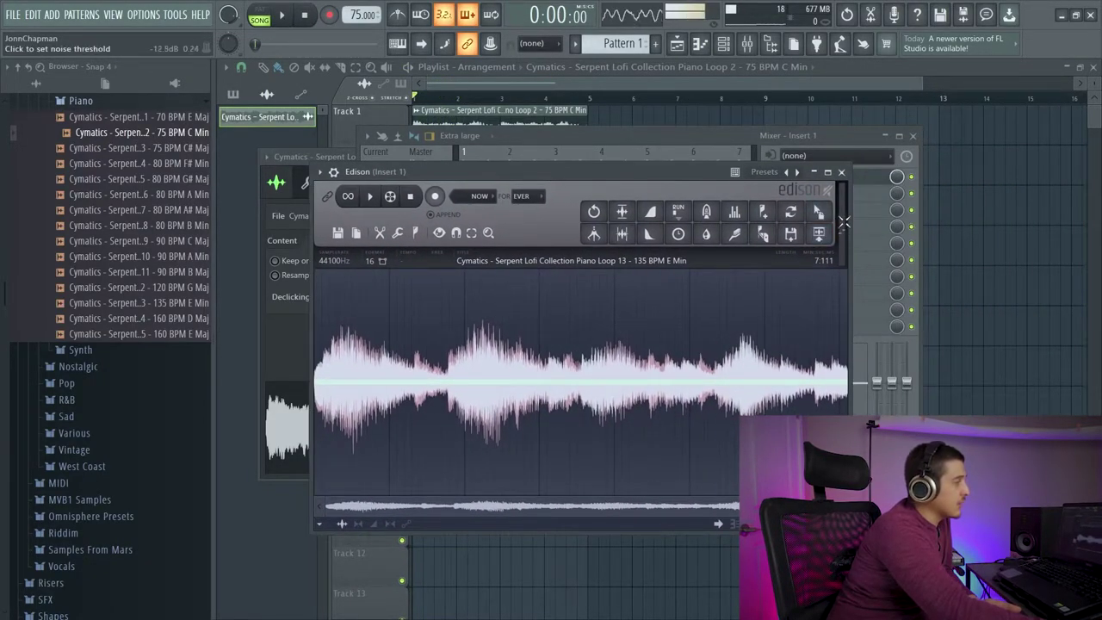
{"action": "left_click", "coordinate": [286, 16]}
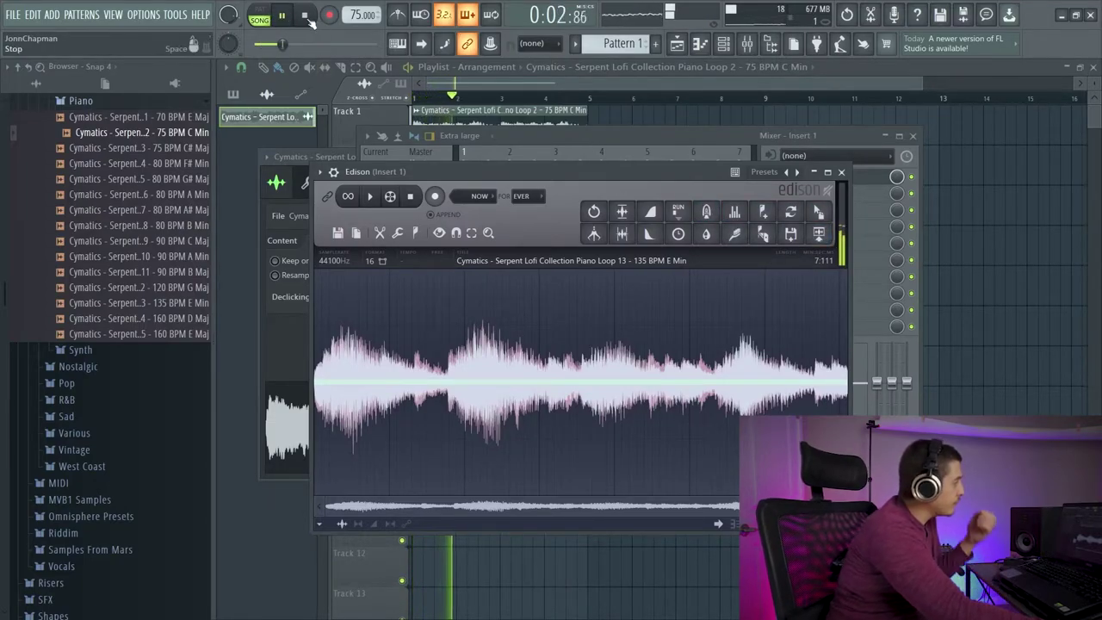
{"action": "key", "text": "space"}
Record a short stretch of the playing song into Edison, appended after the existing sample.
{"action": "left_click", "coordinate": [435, 195]}
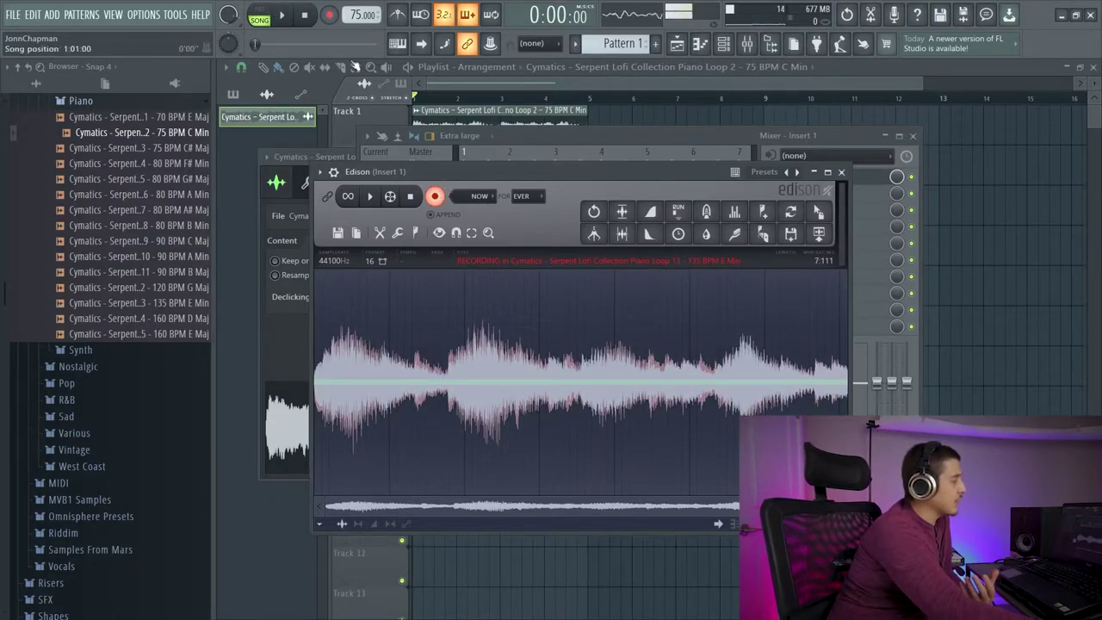
{"action": "left_click", "coordinate": [282, 15]}
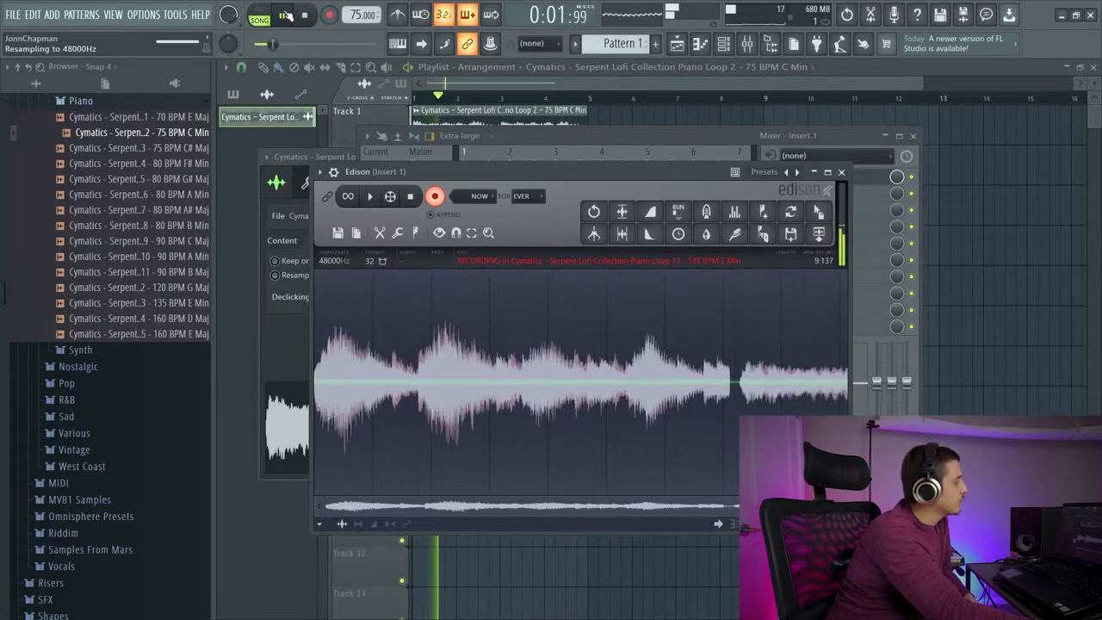
{"action": "left_click", "coordinate": [306, 17]}
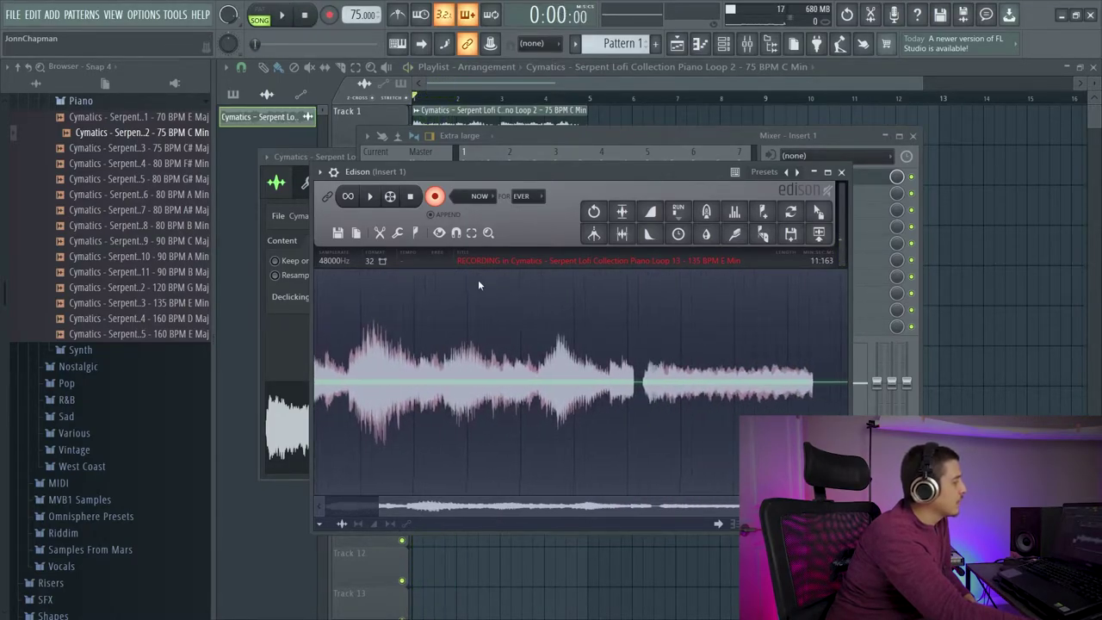
{"action": "left_click", "coordinate": [408, 197]}
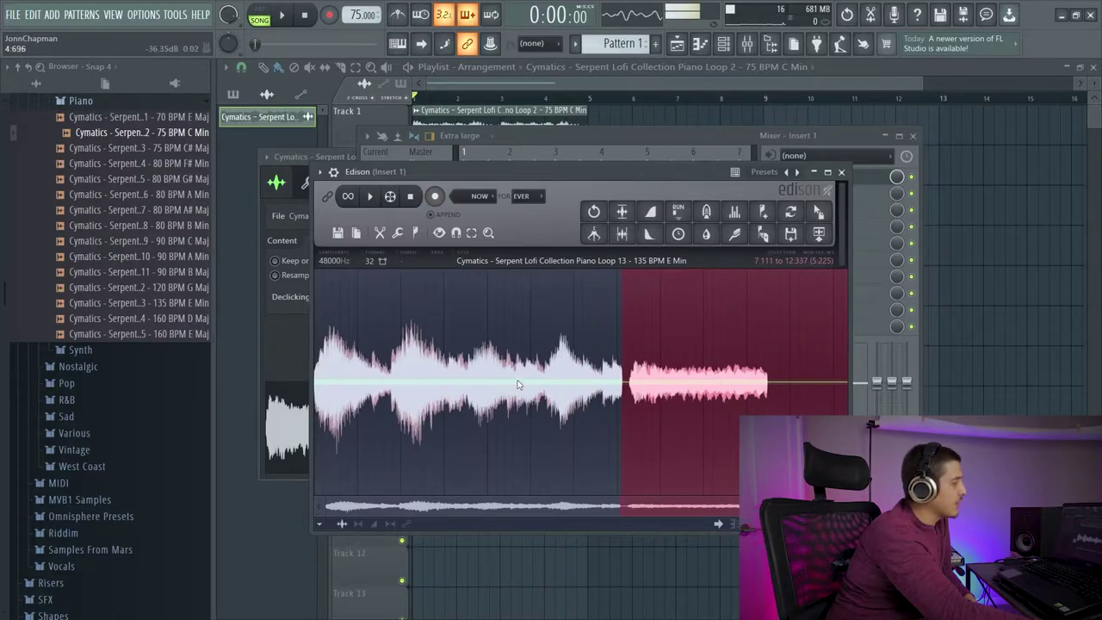
Clear the waveform selection and record another short stretch of the playing song, appended after the existing Edison audio.
{"action": "left_click", "coordinate": [451, 371]}
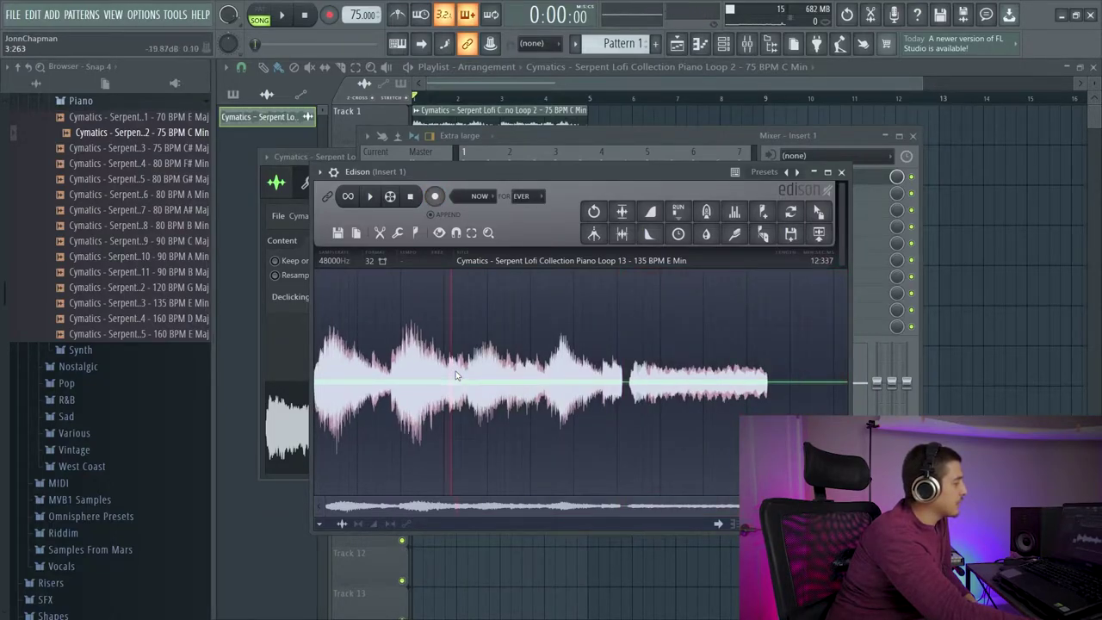
{"action": "left_click", "coordinate": [295, 15]}
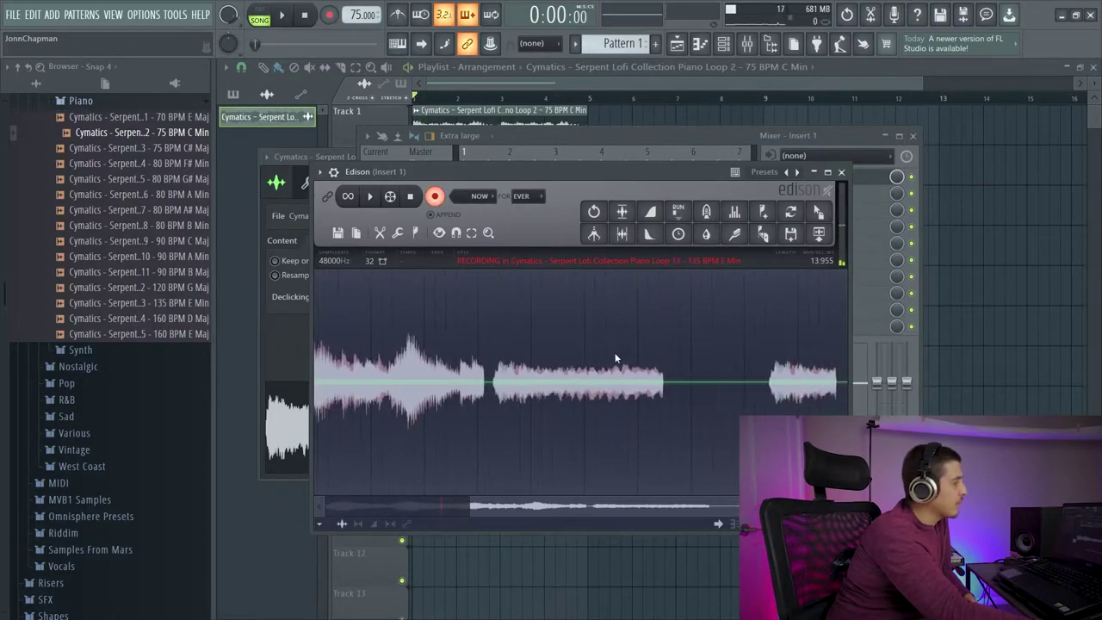
{"action": "key", "text": "space"}
Select and delete the recordings appended after the original piano sample, and turn off Append.
{"action": "left_click_drag", "start_coordinate": [830, 372], "coordinate": [768, 383]}
{"action": "left_click", "coordinate": [841, 357]}
{"action": "left_click_drag", "start_coordinate": [847, 353], "coordinate": [815, 356]}
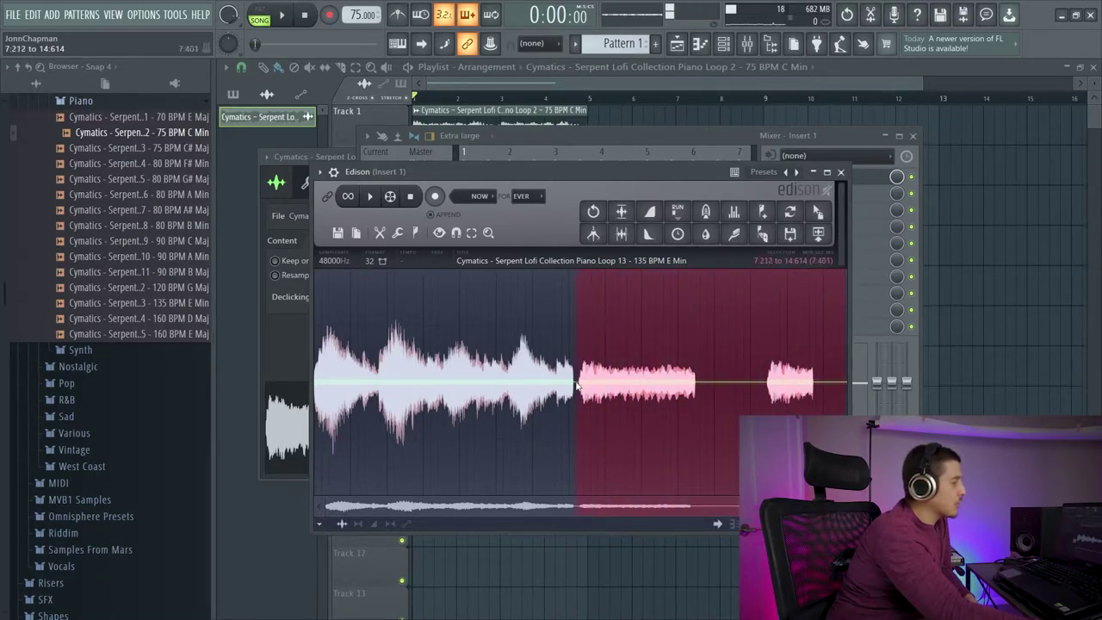
{"action": "key", "text": "Delete"}
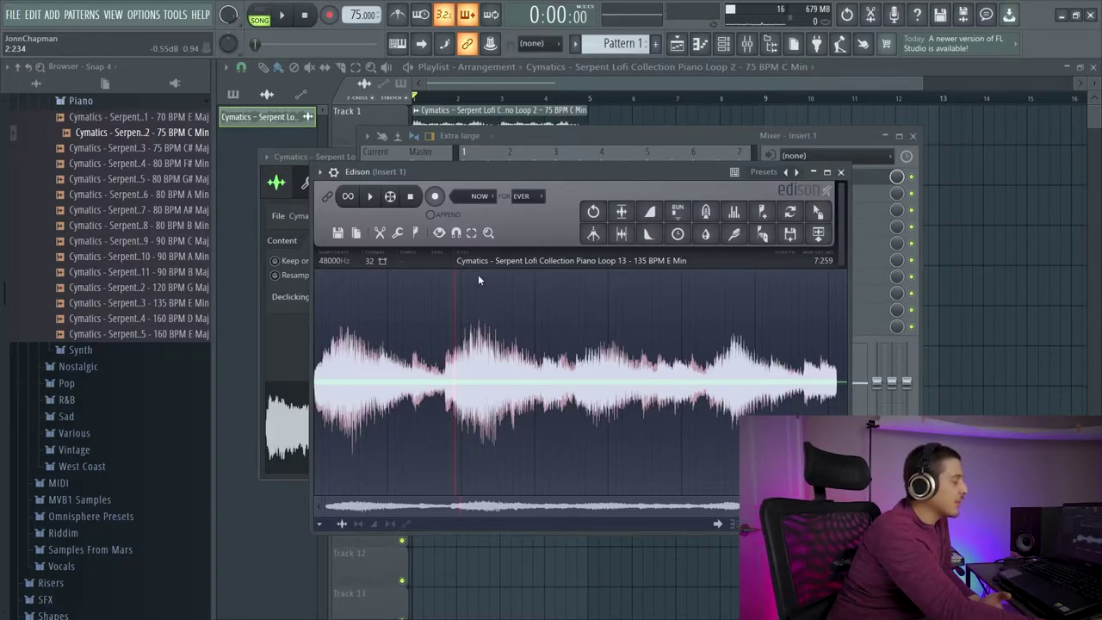
Record a short stretch of the playing song with Append off, replacing the existing sample, and select the recording's opening.
{"action": "left_click", "coordinate": [436, 196]}
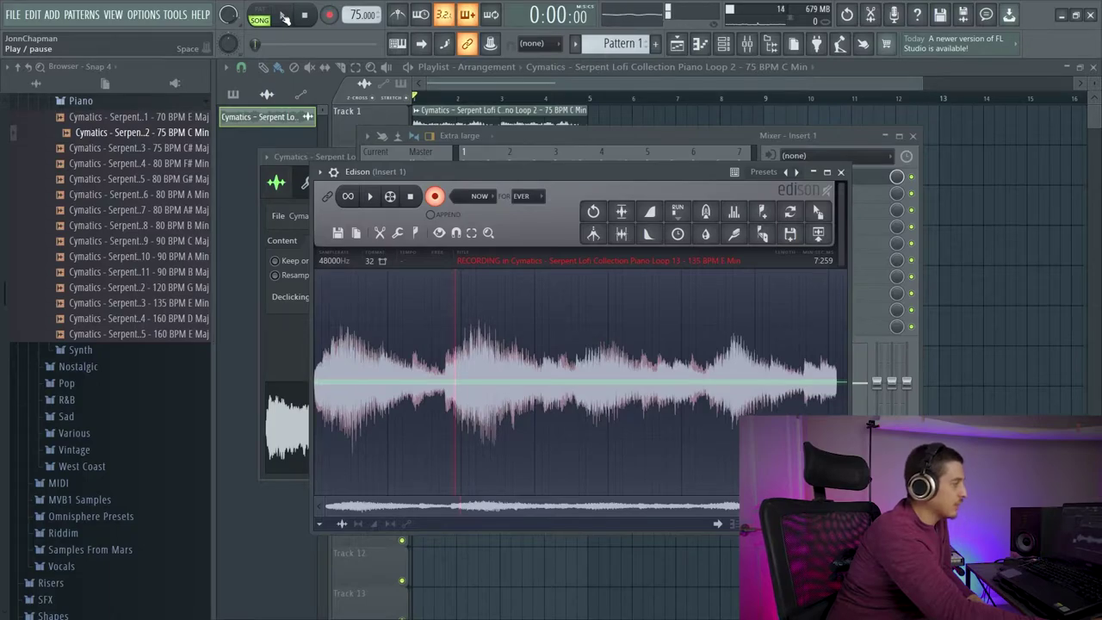
{"action": "left_click", "coordinate": [285, 17]}
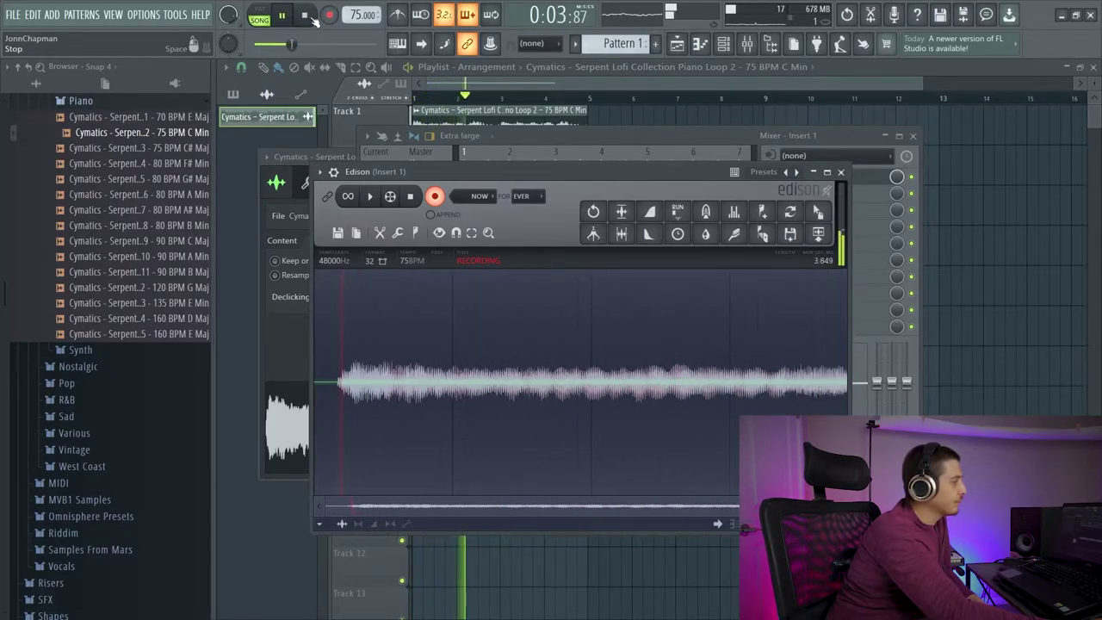
{"action": "left_click", "coordinate": [306, 16]}
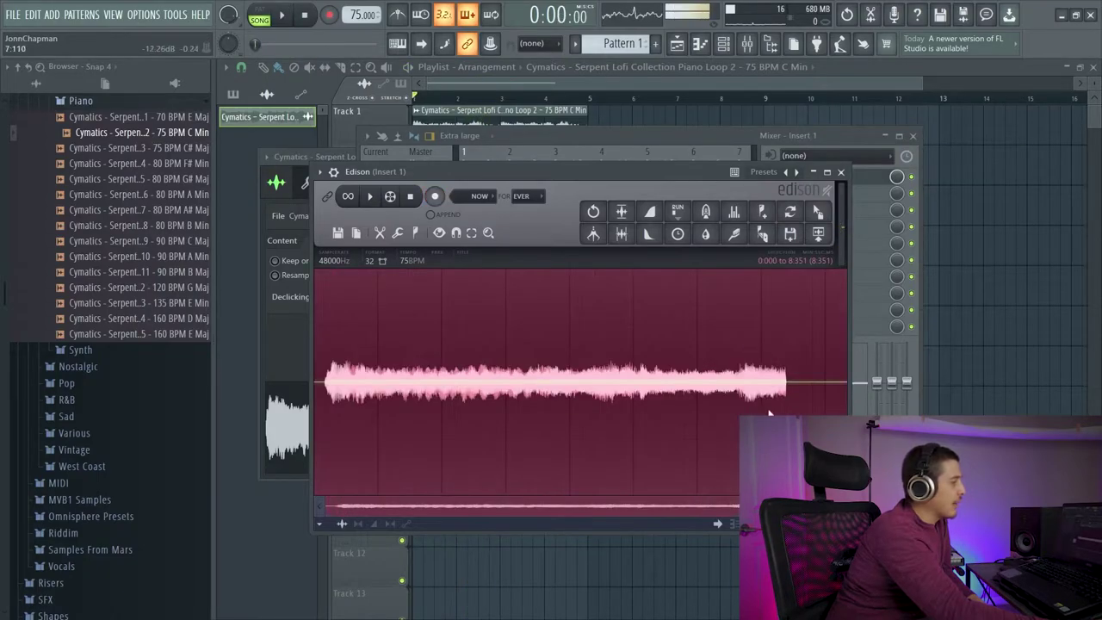
{"action": "left_click", "coordinate": [787, 346]}
{"action": "left_click_drag", "start_coordinate": [325, 350], "coordinate": [310, 359]}
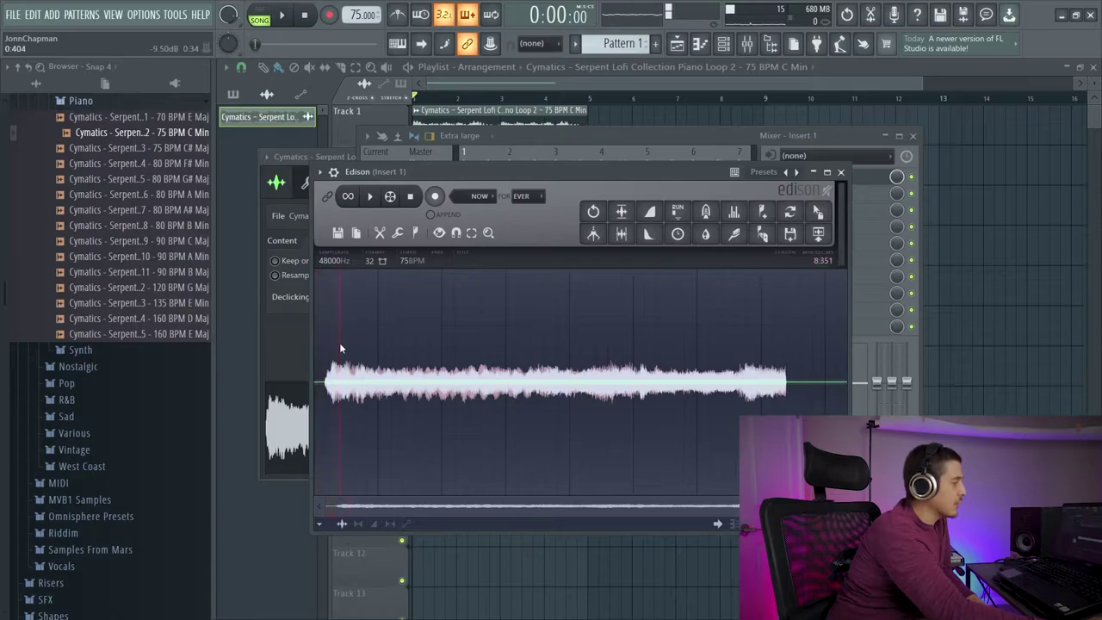
Undo the latest selections and edits step by step, back to the original sample with its appended recordings.
{"action": "key", "text": "ctrl+z"}
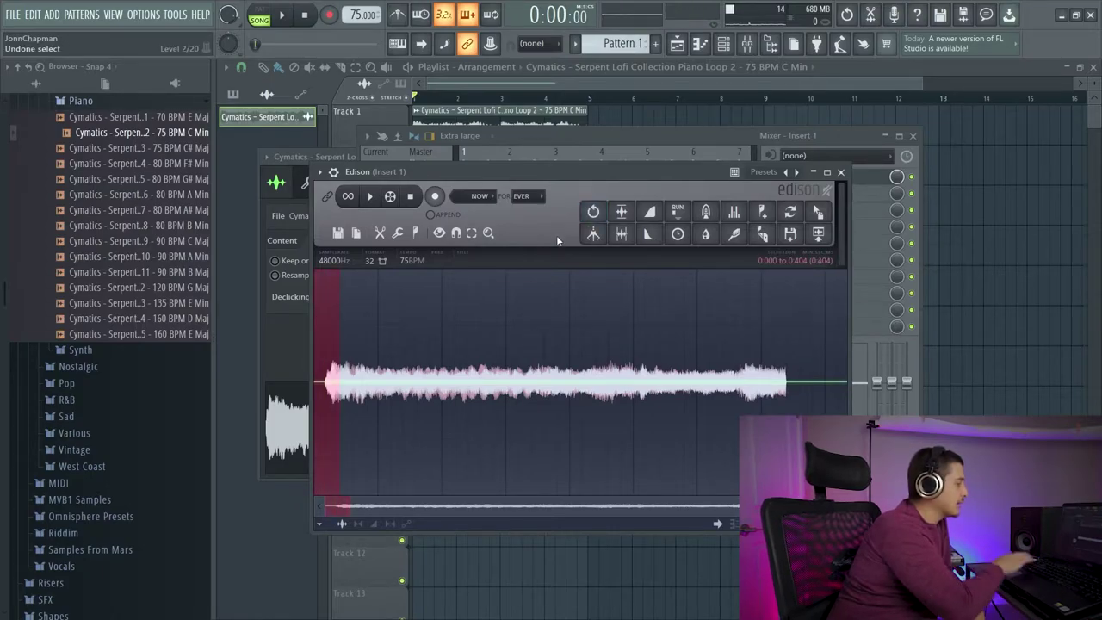
{"action": "key", "text": "ctrl+z"}
{"action": "key", "text": "ctrl+z"}
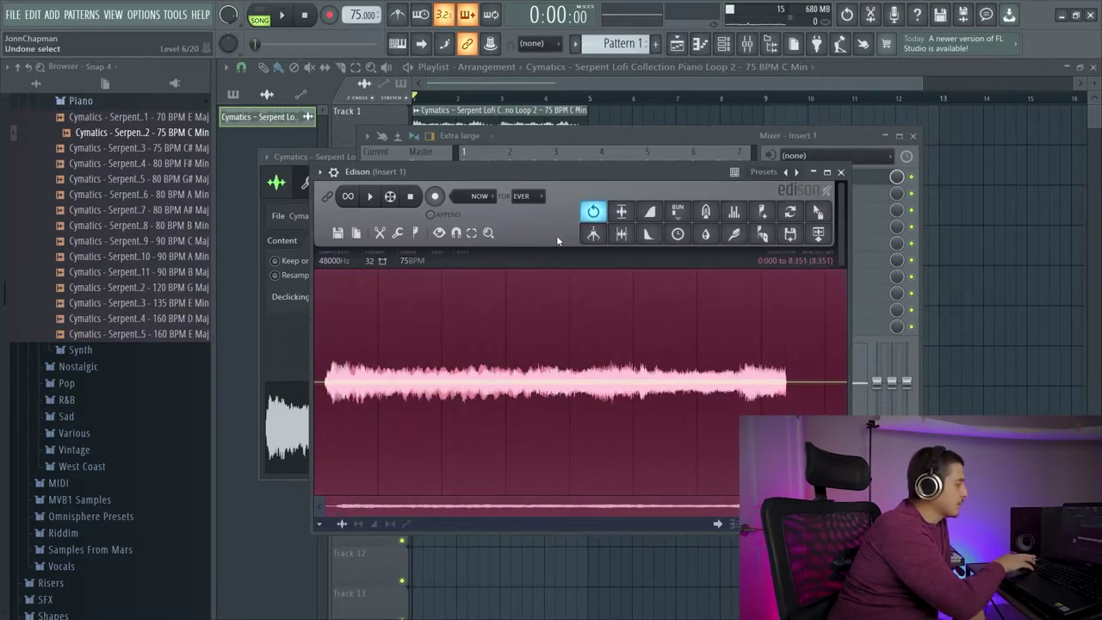
{"action": "key", "text": "ctrl+z"}
Choose Now as Edison's recording start mode and record a few seconds without playing the song.
{"action": "left_click_drag", "start_coordinate": [479, 178], "coordinate": [519, 167]}
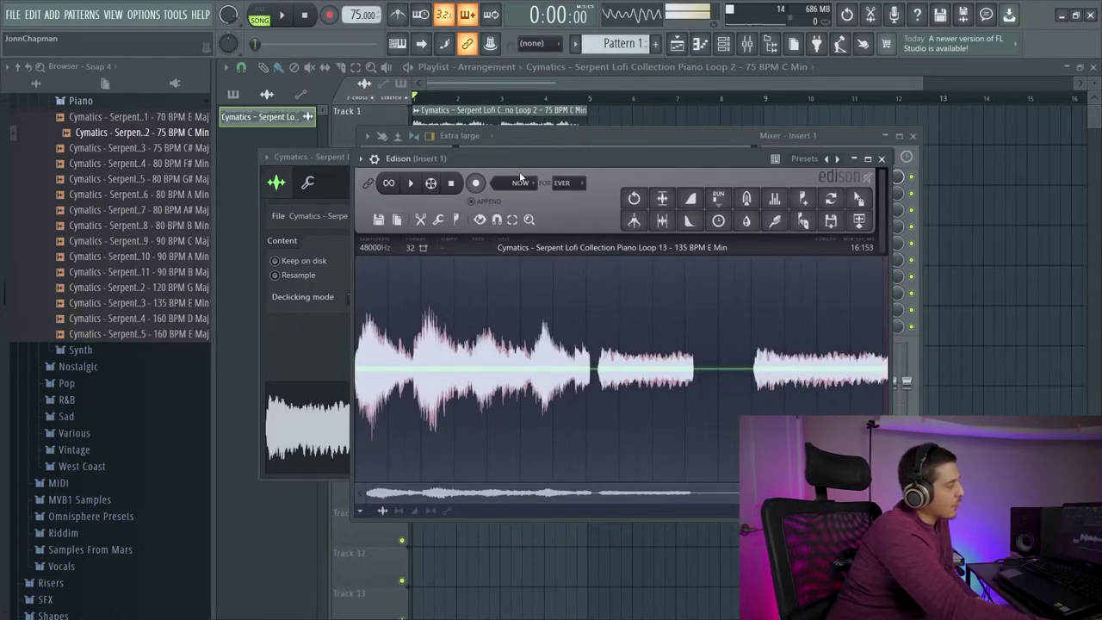
{"action": "left_click", "coordinate": [532, 185]}
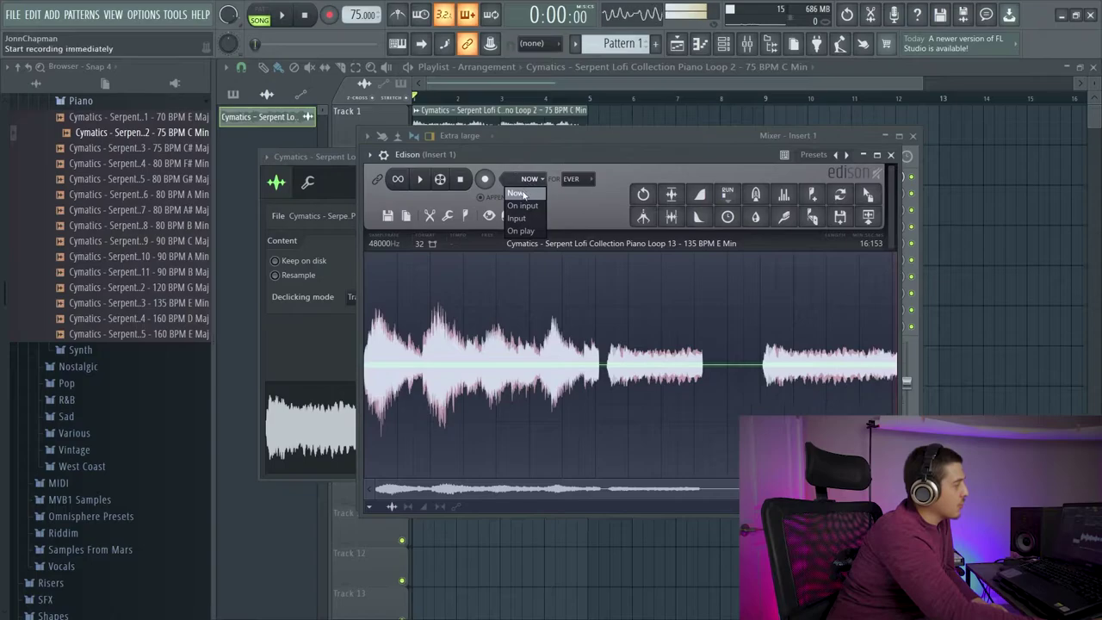
{"action": "left_click", "coordinate": [517, 194]}
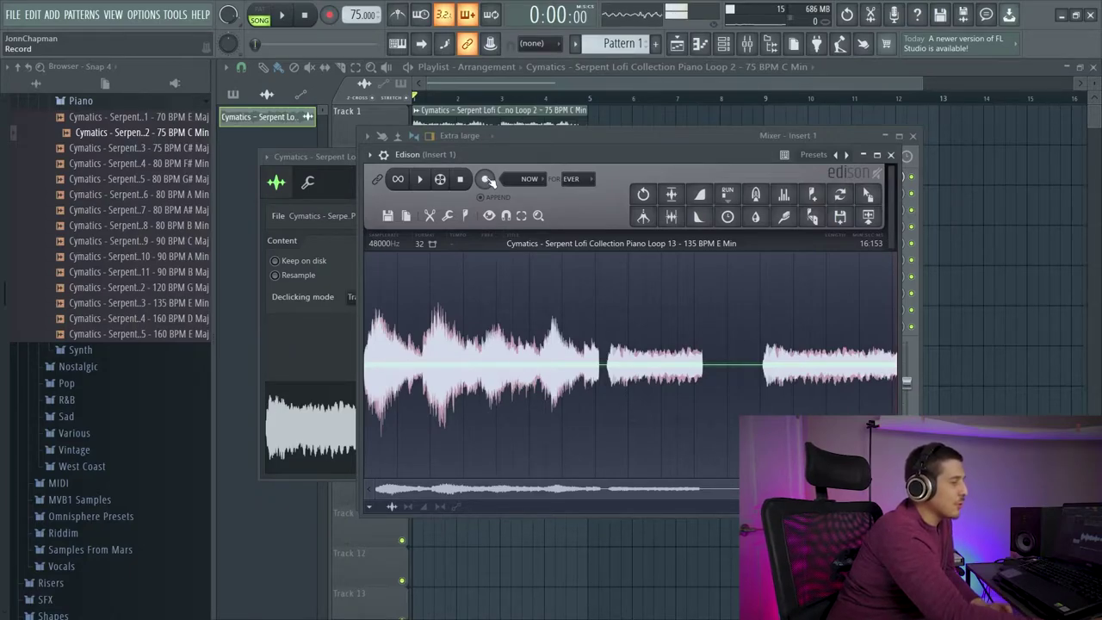
{"action": "left_click", "coordinate": [487, 178]}
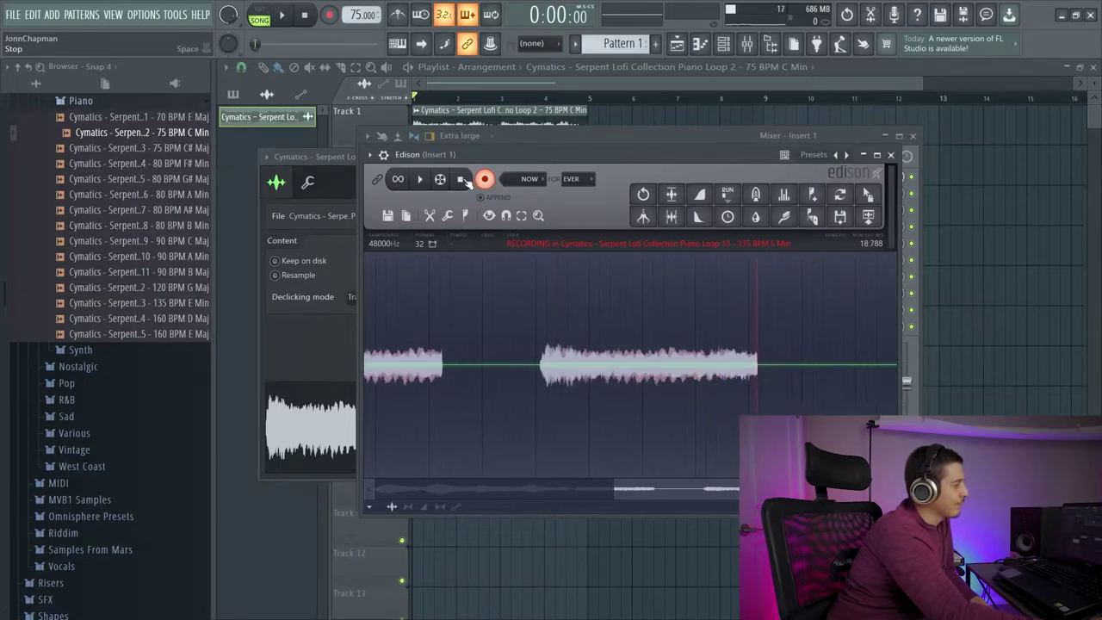
{"action": "left_click", "coordinate": [487, 178]}
Set the recording start mode to On input and record a short stretch of the playing song, appended.
{"action": "left_click_drag", "start_coordinate": [521, 157], "coordinate": [527, 166]}
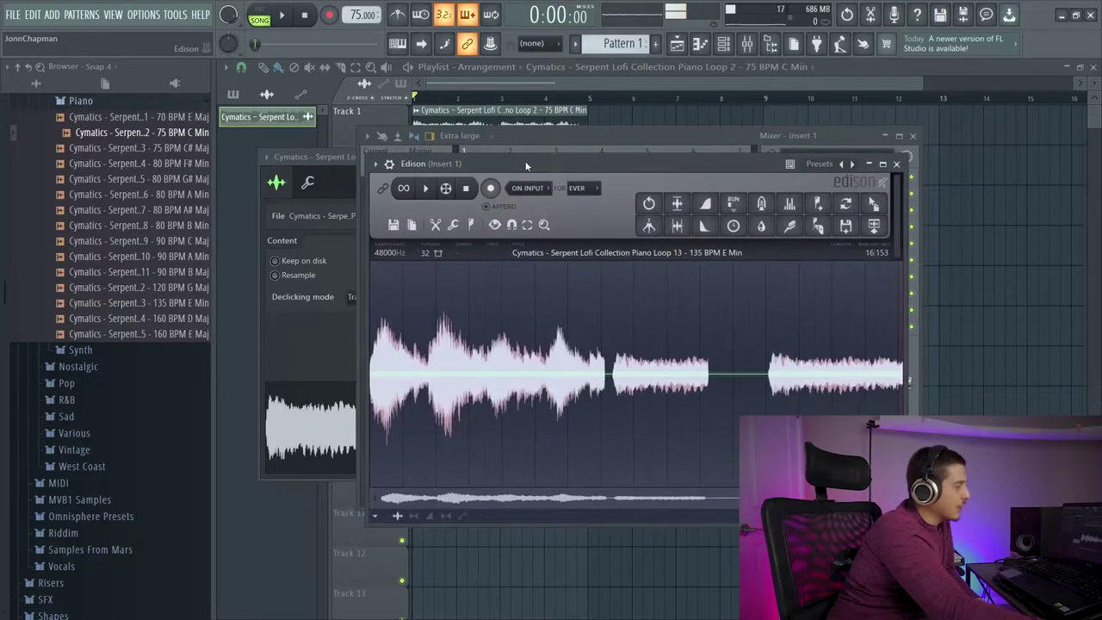
{"action": "left_click", "coordinate": [490, 187]}
{"action": "left_click", "coordinate": [282, 16]}
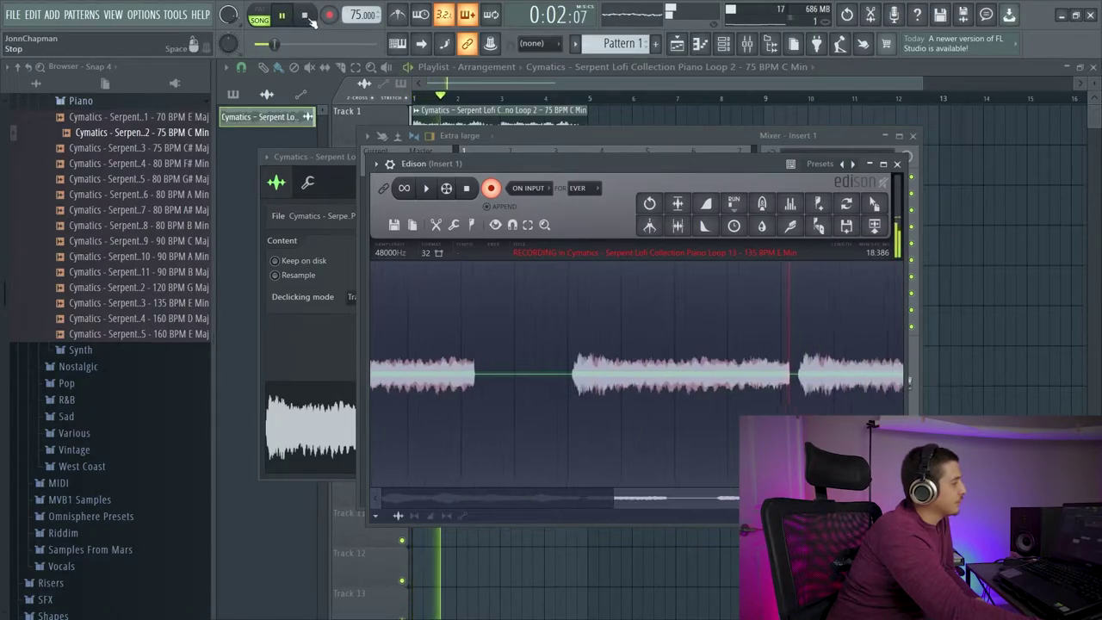
{"action": "left_click", "coordinate": [304, 15]}
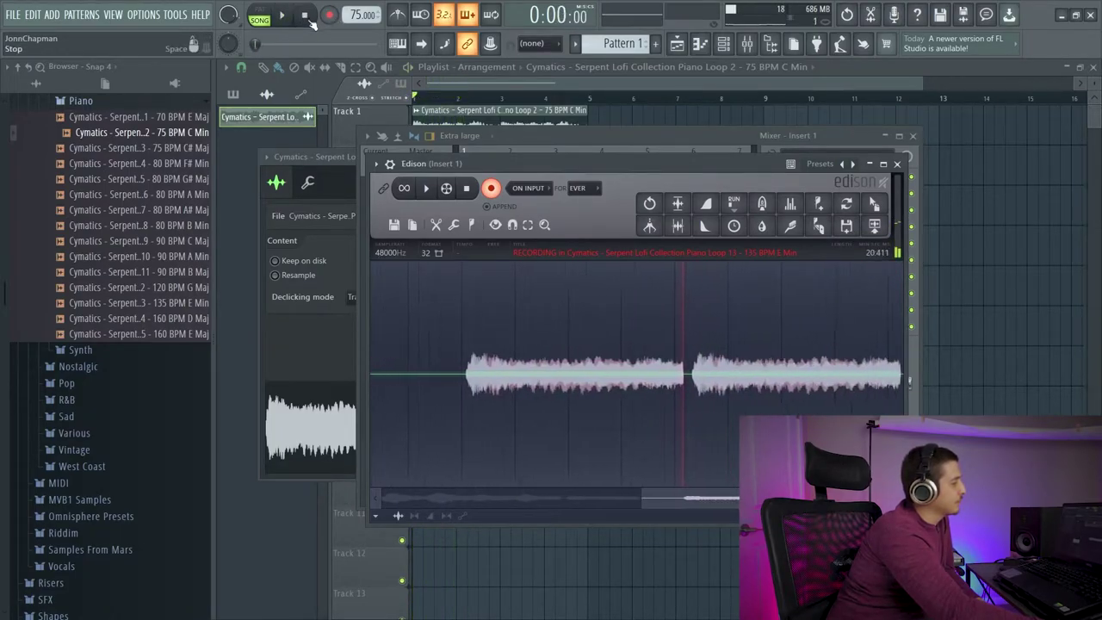
{"action": "left_click", "coordinate": [491, 187]}
Set the recording mode to Input and record short bursts of the song by starting and stopping playback repeatedly.
{"action": "left_click", "coordinate": [539, 191]}
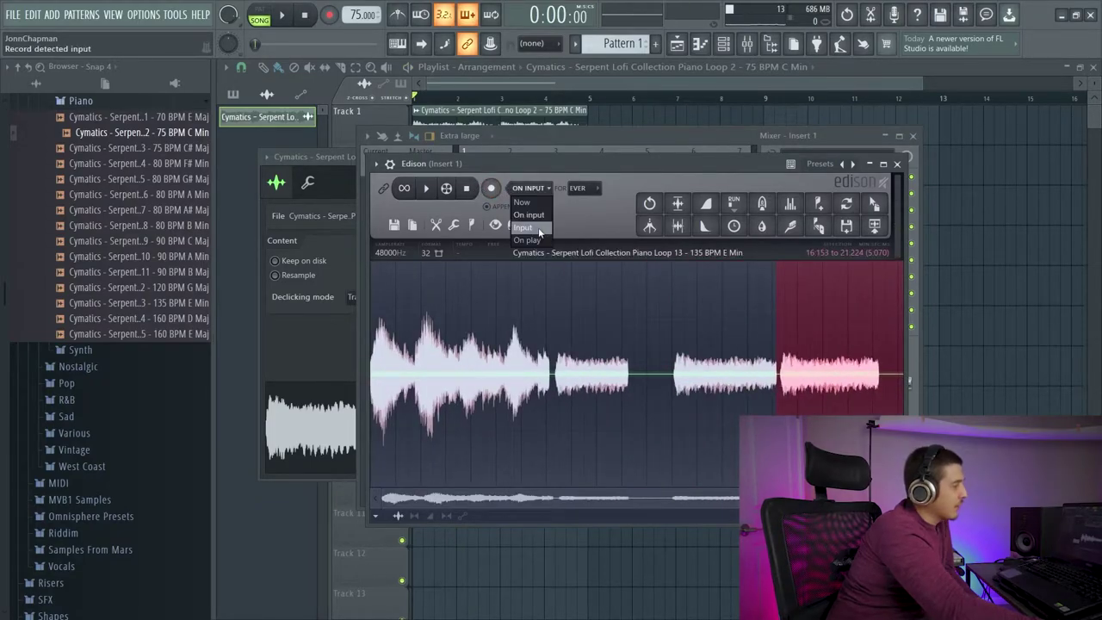
{"action": "left_click", "coordinate": [540, 229]}
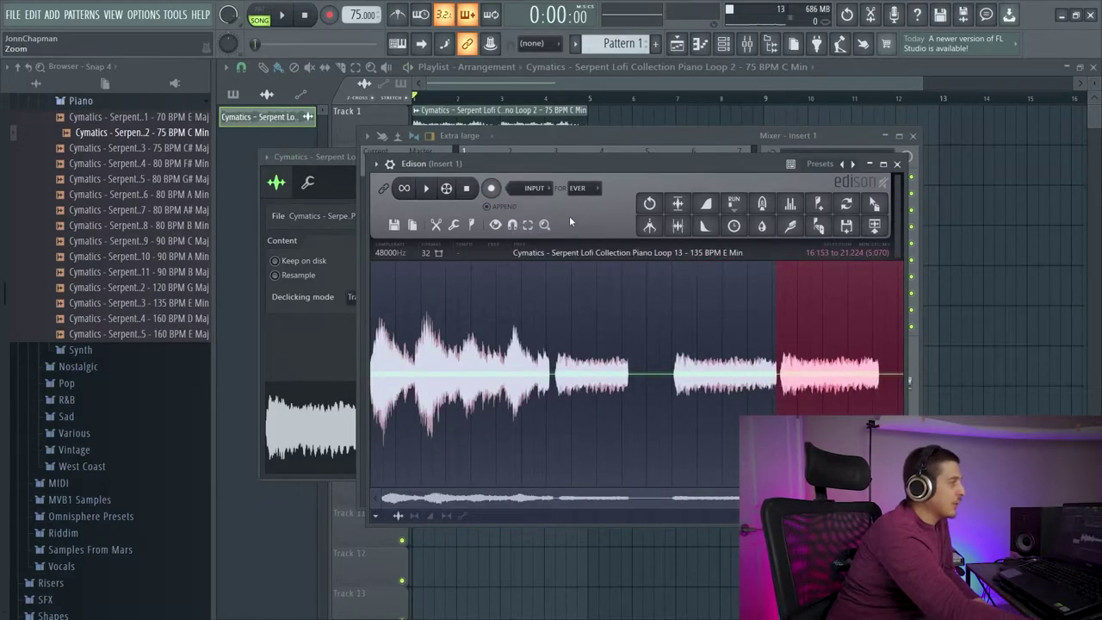
{"action": "left_click", "coordinate": [330, 15]}
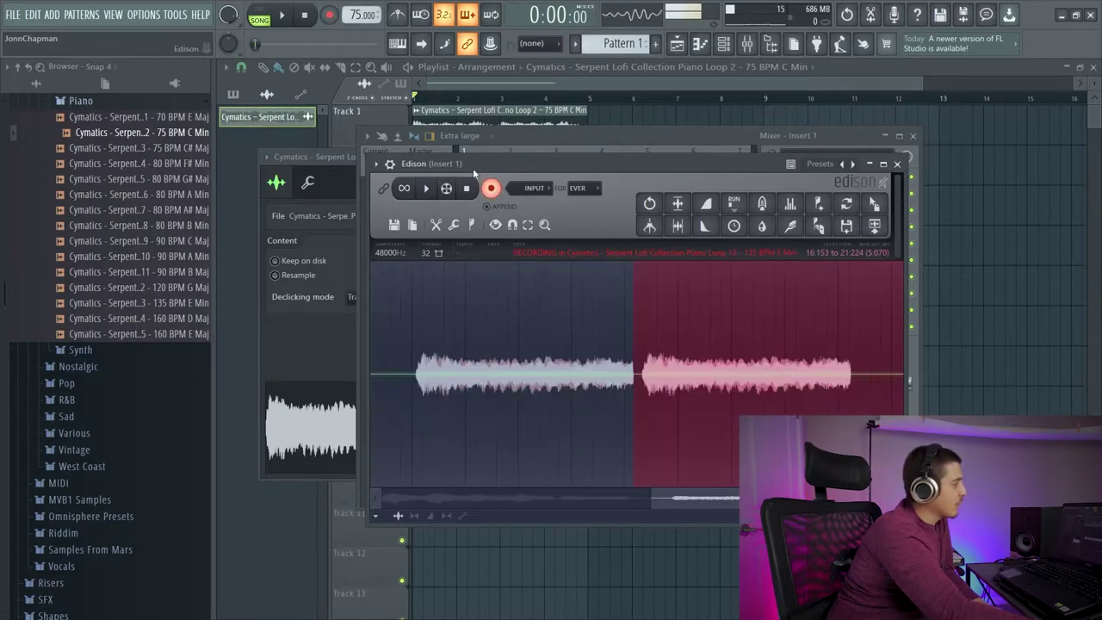
{"action": "left_click", "coordinate": [288, 17]}
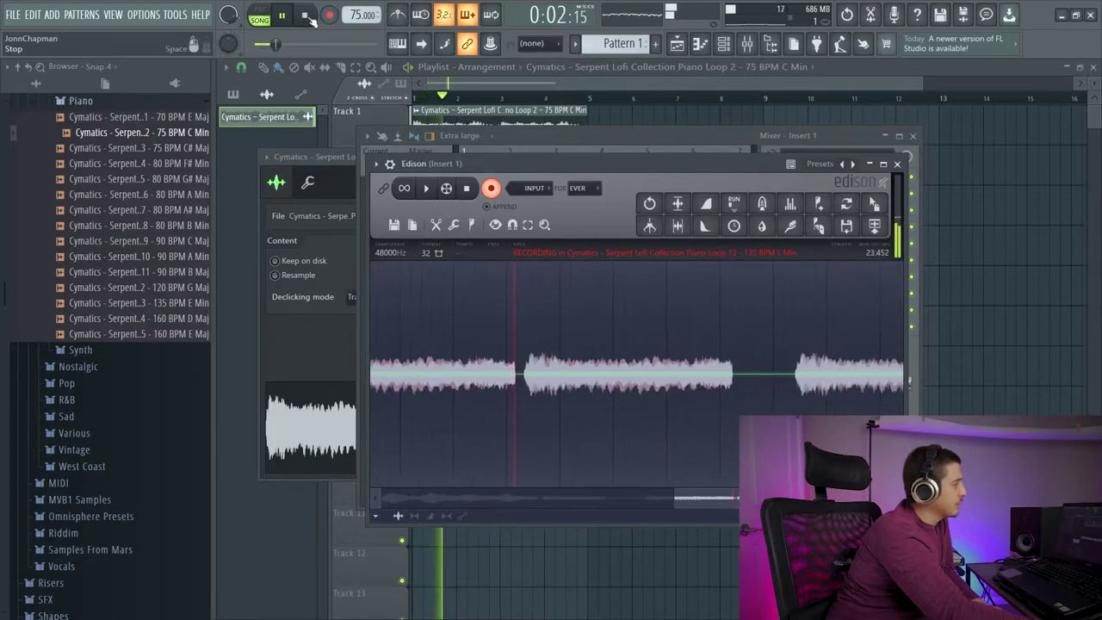
{"action": "left_click", "coordinate": [305, 16]}
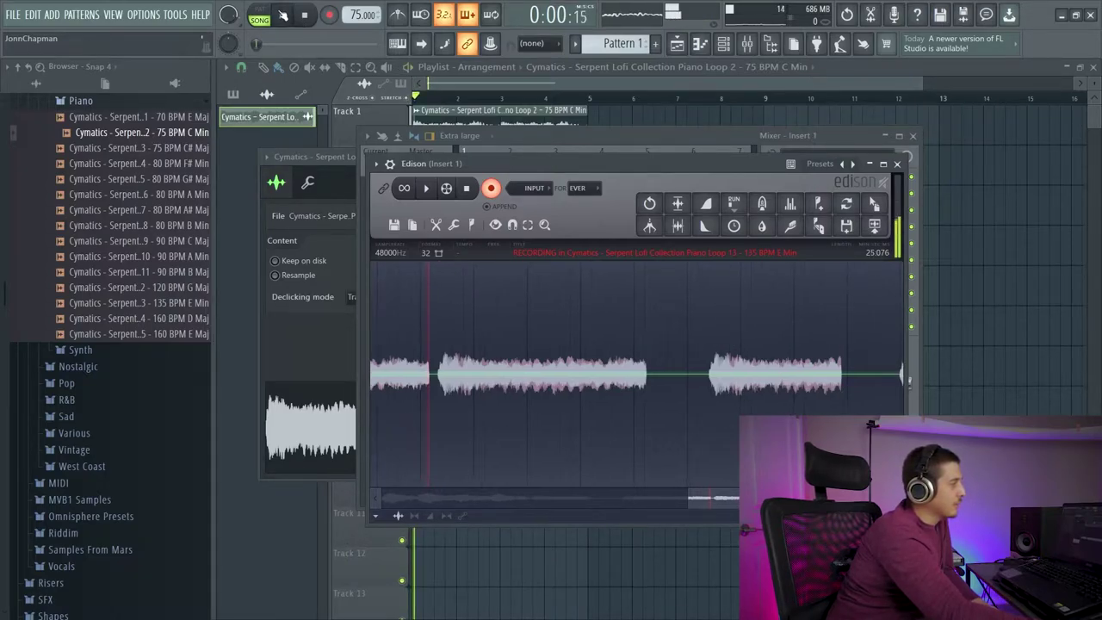
{"action": "left_click", "coordinate": [307, 16]}
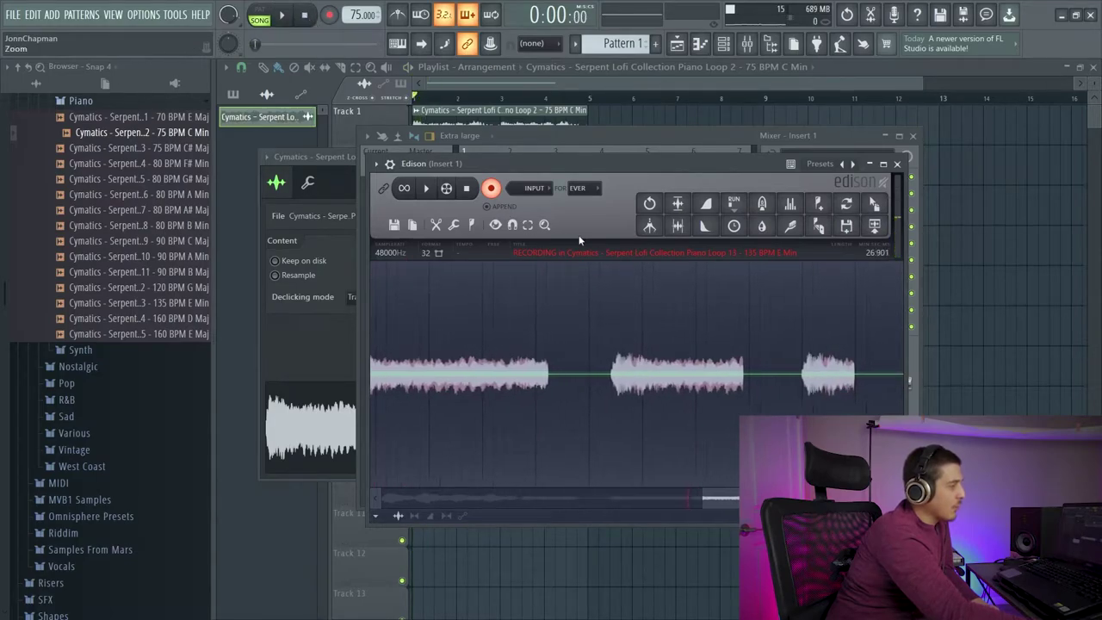
Set the recording start mode to On play, record the song past its loop point, and disarm recording.
{"action": "left_click", "coordinate": [534, 188]}
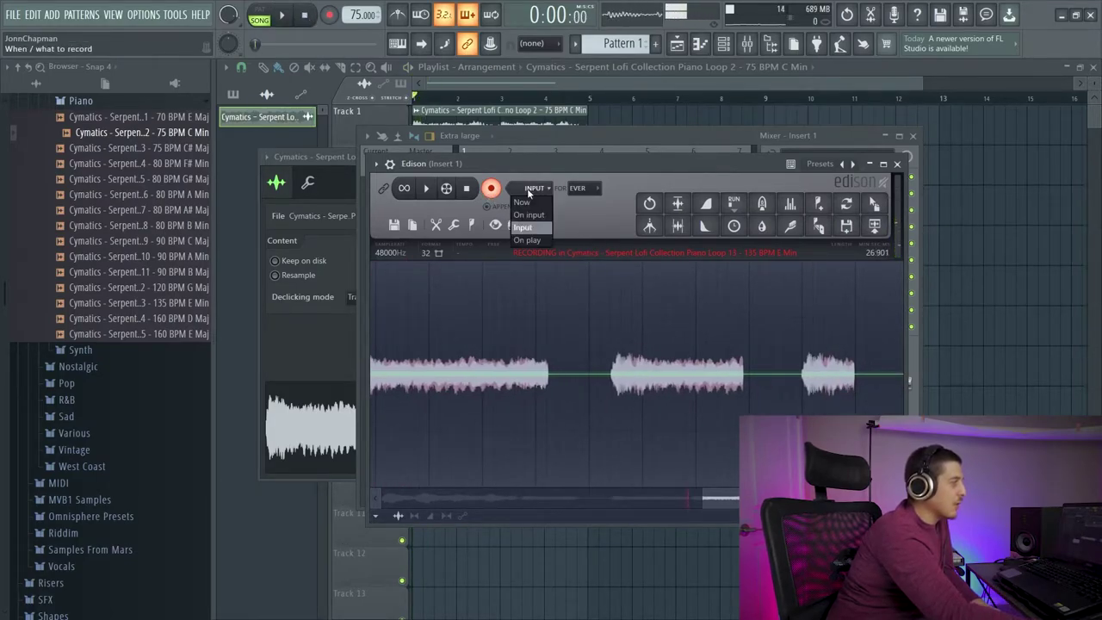
{"action": "left_click", "coordinate": [538, 241]}
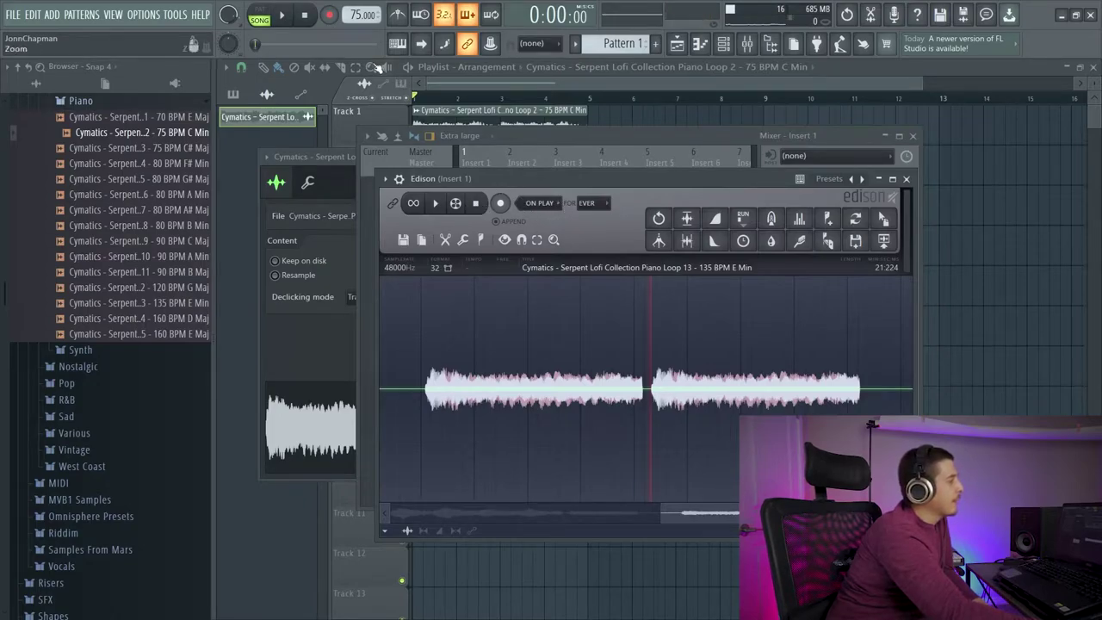
{"action": "left_click", "coordinate": [500, 203]}
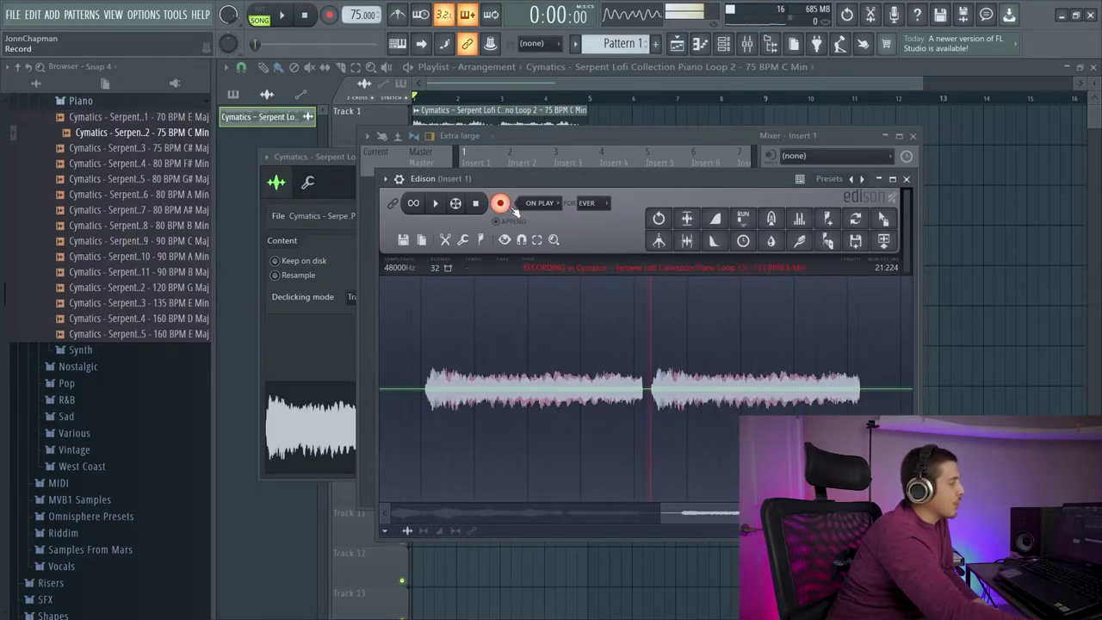
{"action": "left_click", "coordinate": [283, 16]}
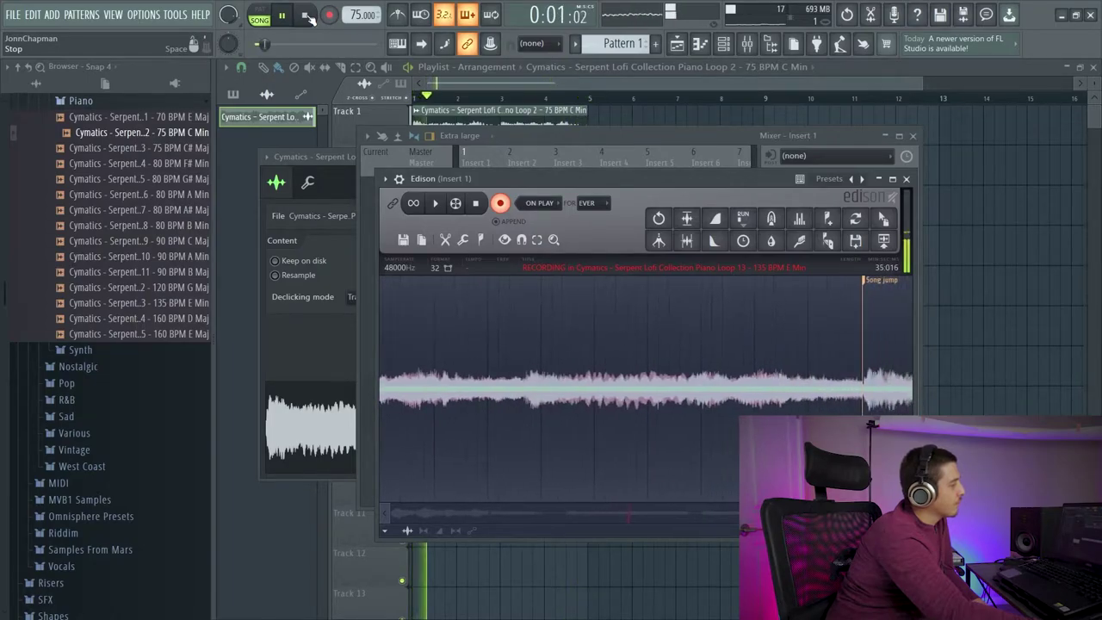
{"action": "left_click", "coordinate": [307, 16]}
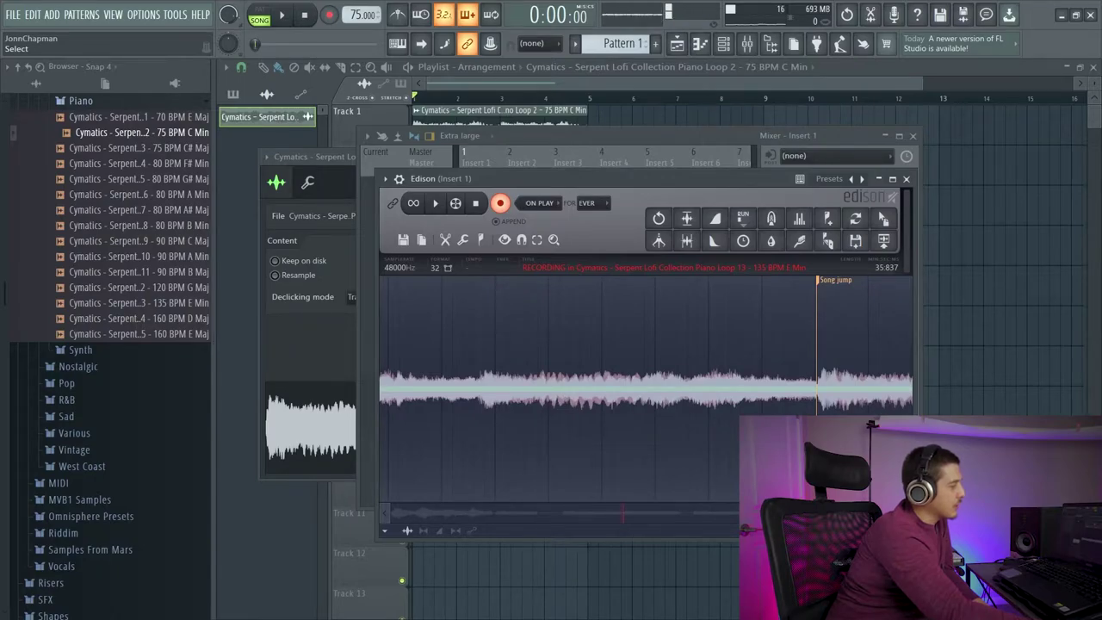
{"action": "left_click", "coordinate": [500, 203]}
Examine the appended takes, their Song jump markers and the silent gap between recordings.
{"action": "left_click", "coordinate": [731, 436]}
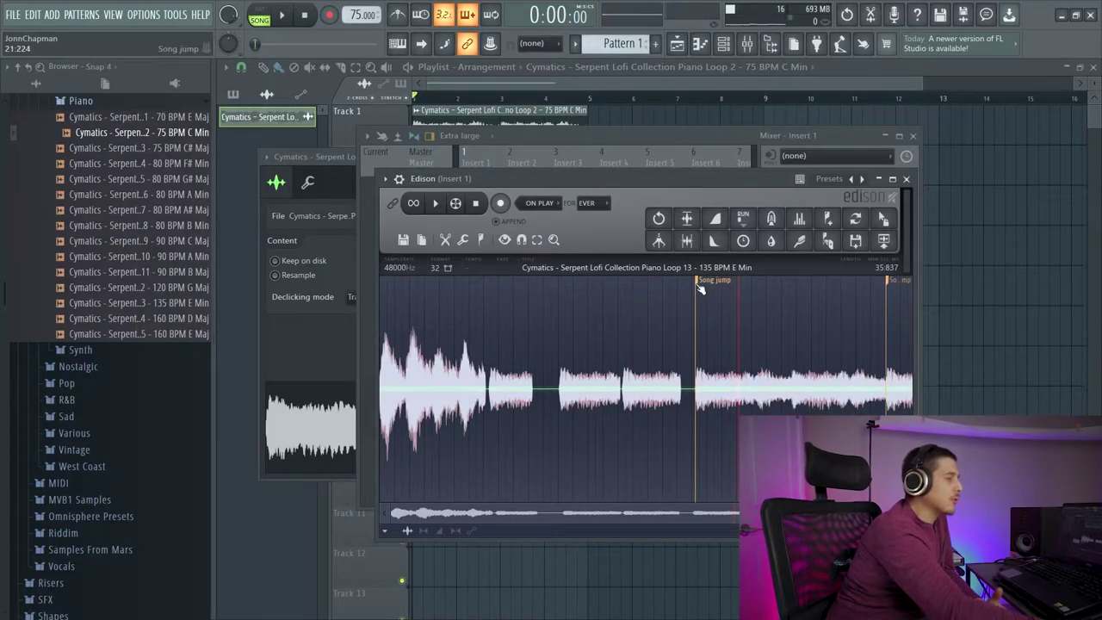
{"action": "mouse_move", "coordinate": [394, 514]}
{"action": "left_mouse_down"}
{"action": "mouse_move", "coordinate": [465, 514]}
{"action": "mouse_move", "coordinate": [400, 514]}
{"action": "mouse_move", "coordinate": [448, 512]}
{"action": "mouse_move", "coordinate": [412, 512]}
{"action": "left_mouse_up"}
{"action": "left_click_drag", "start_coordinate": [547, 391], "coordinate": [520, 398]}
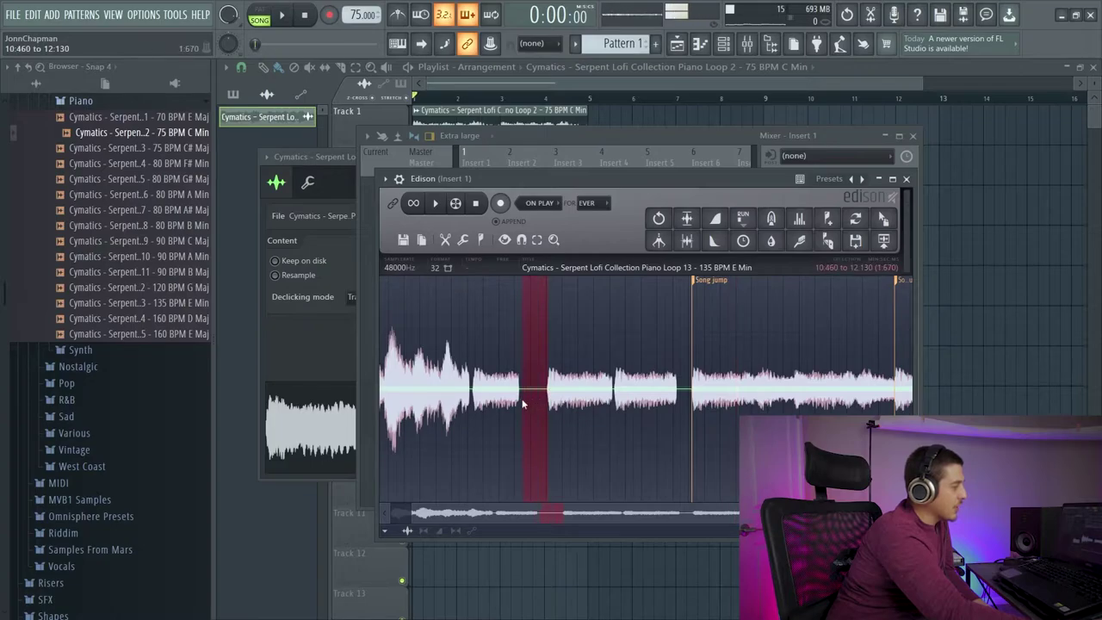
{"action": "left_click", "coordinate": [711, 384]}
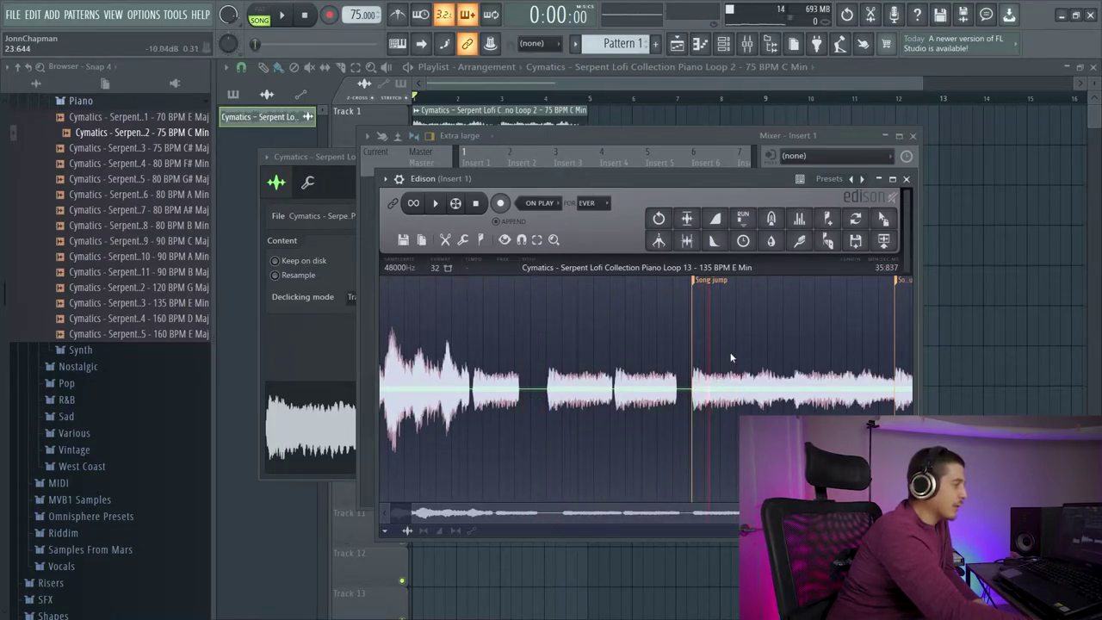
Review the available recording duration and file size limits without choosing a different one.
{"action": "left_click", "coordinate": [603, 205]}
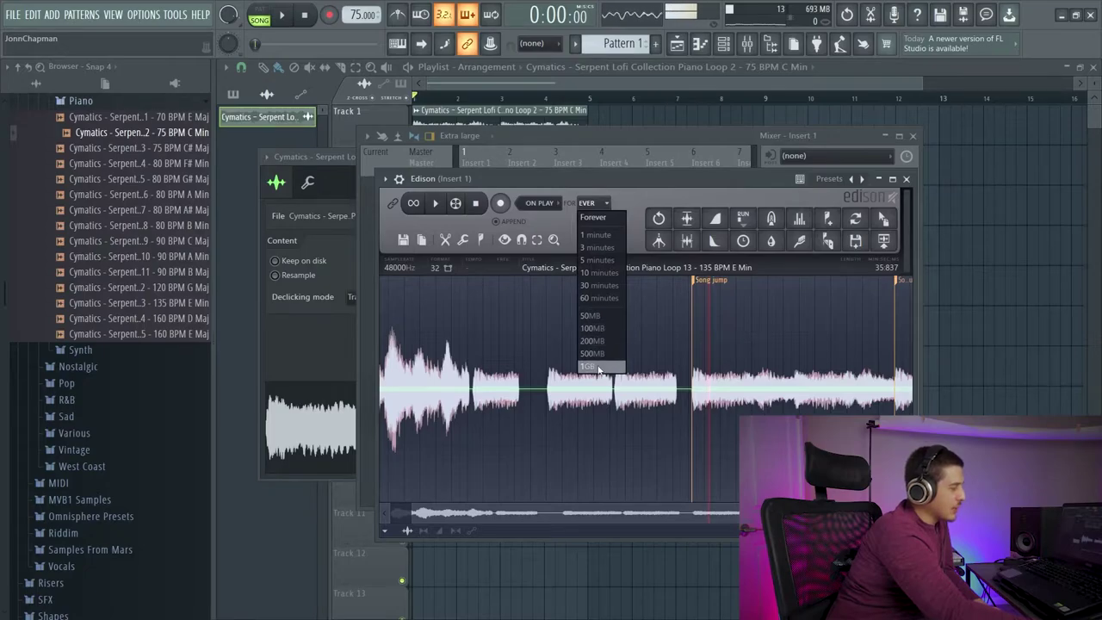
{"action": "left_click", "coordinate": [590, 179]}
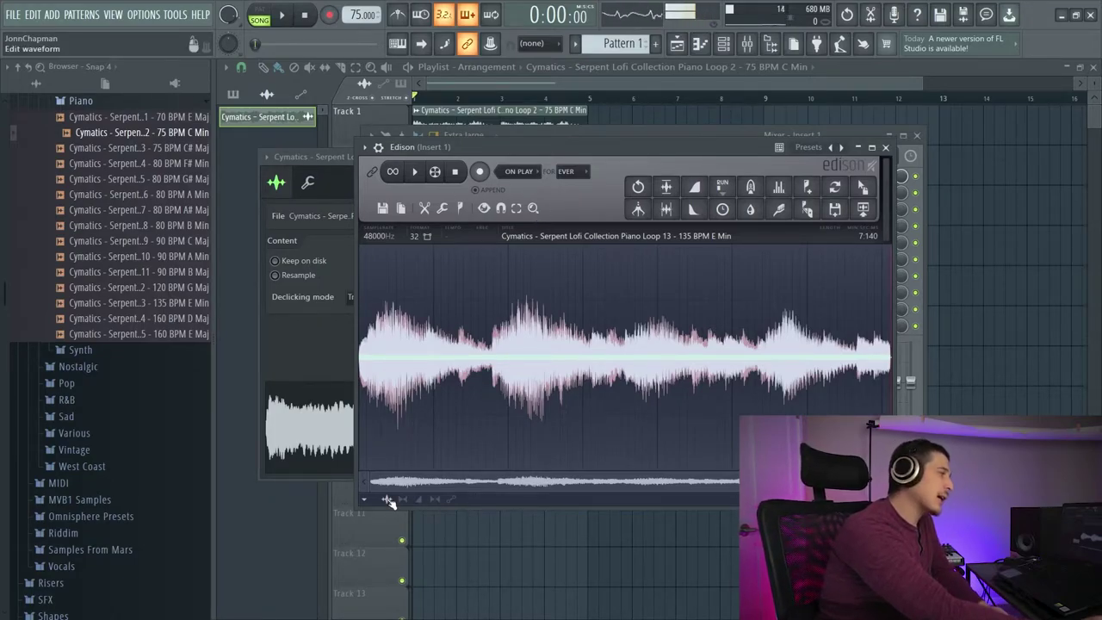
Select the waveform from about 1.3 to 4.6 seconds and clear the selection.
{"action": "left_click_drag", "start_coordinate": [456, 361], "coordinate": [601, 349]}
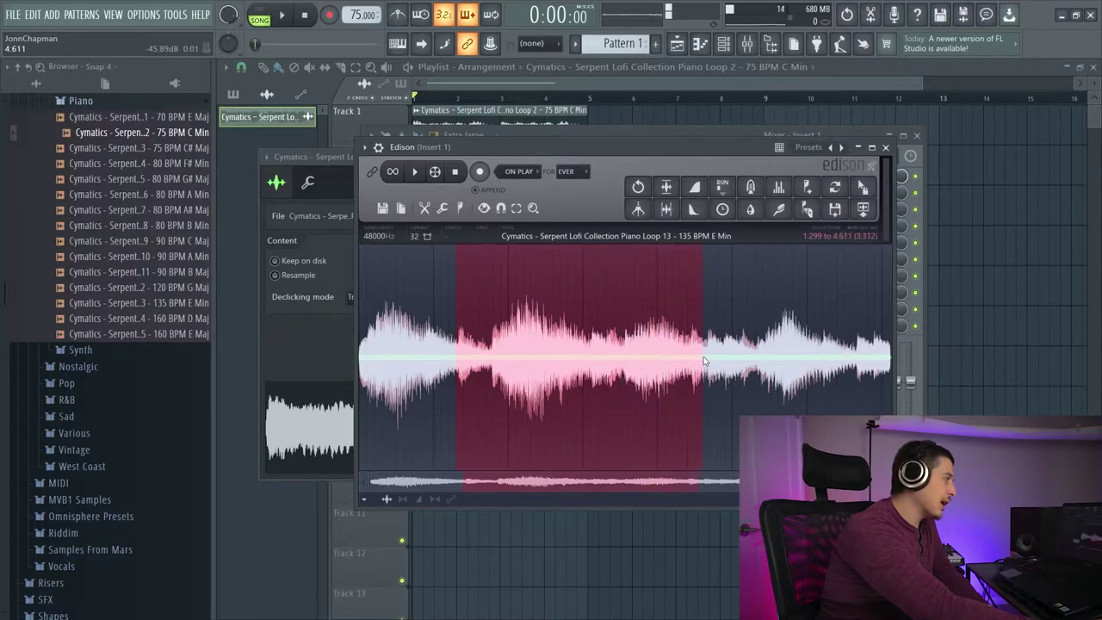
{"action": "left_click", "coordinate": [624, 345]}
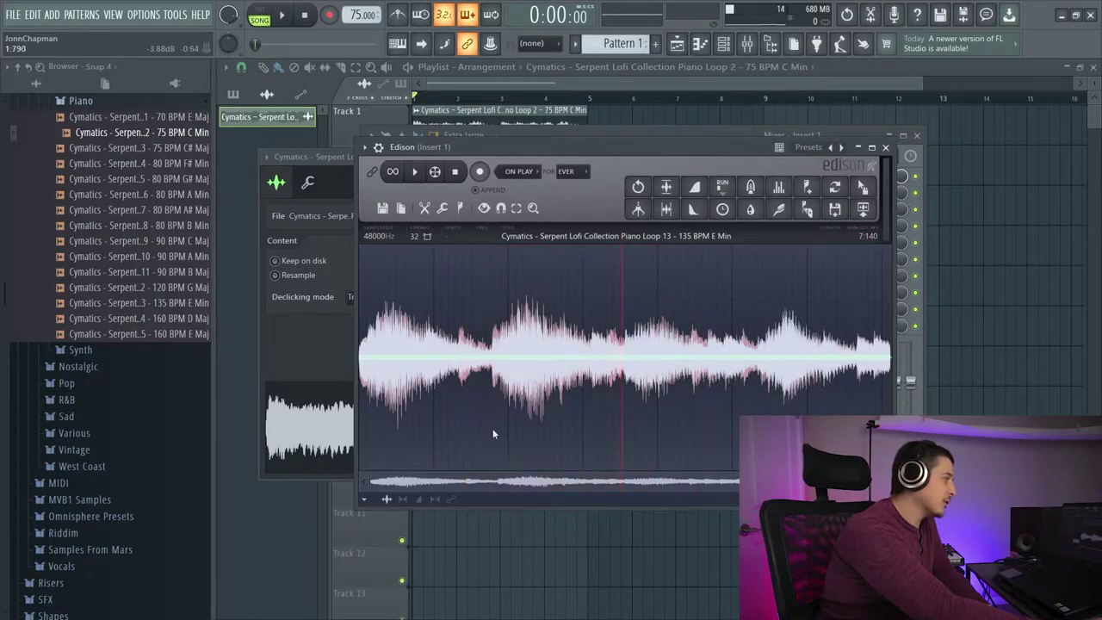
Draw a panning envelope rising from about 56 left at the start to slightly right at the end, and play it back.
{"action": "left_click", "coordinate": [403, 500]}
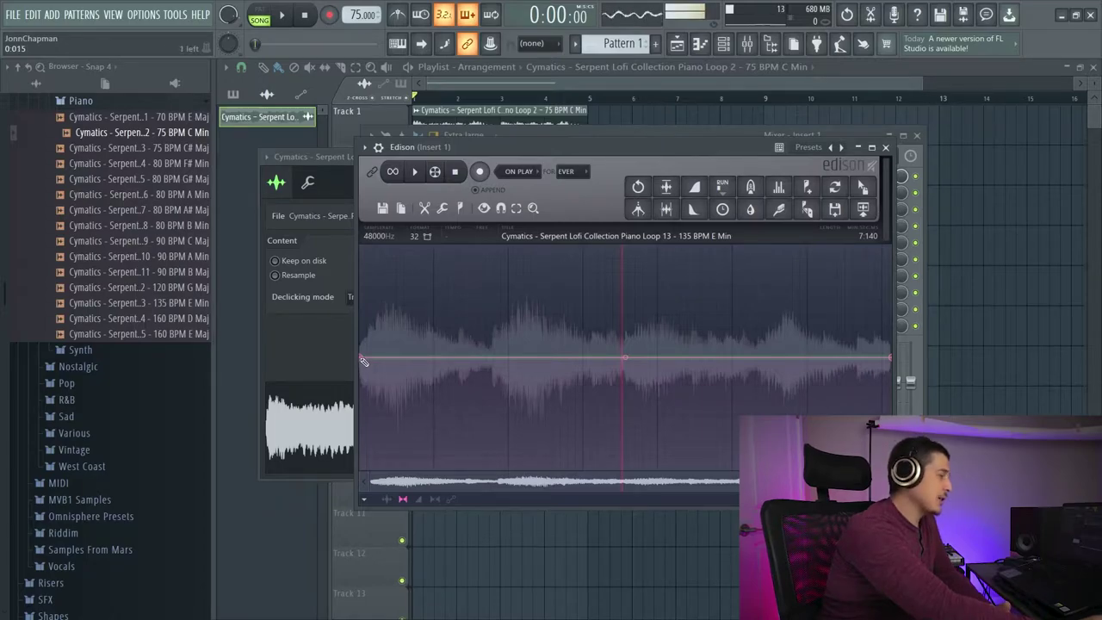
{"action": "left_click_drag", "start_coordinate": [363, 361], "coordinate": [374, 491]}
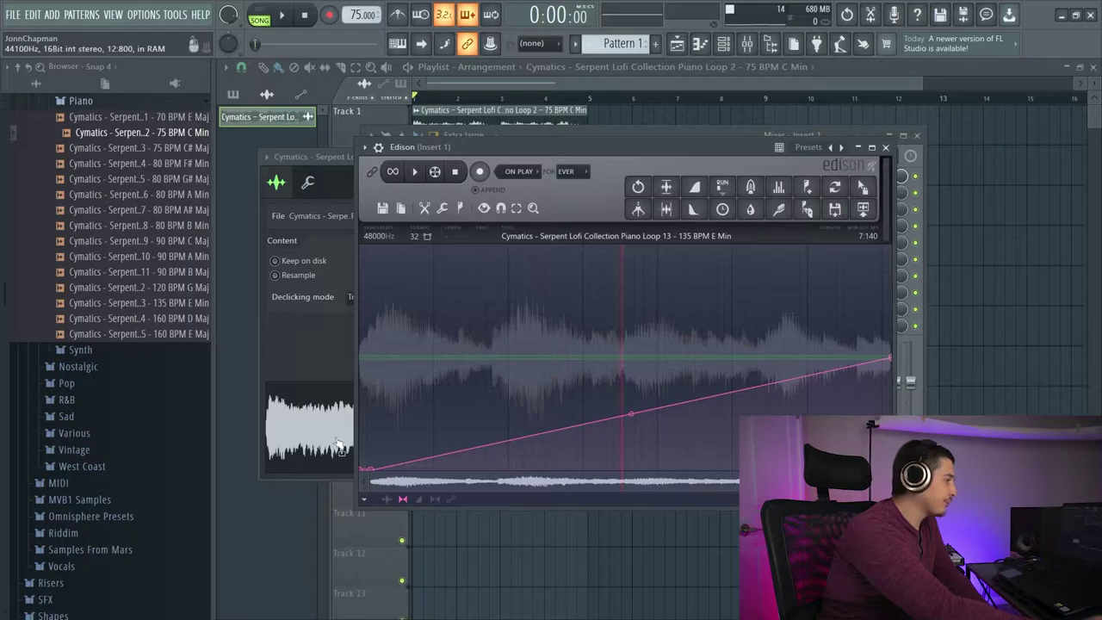
{"action": "right_click", "coordinate": [374, 471]}
{"action": "left_click", "coordinate": [396, 381]}
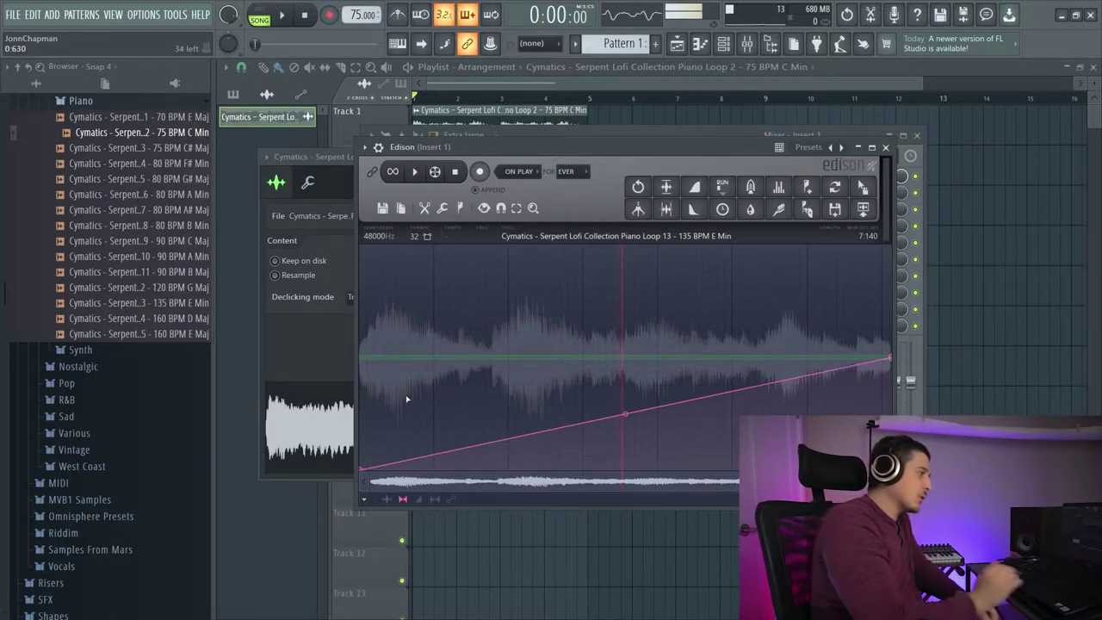
{"action": "left_click_drag", "start_coordinate": [890, 357], "coordinate": [890, 322]}
{"action": "left_click", "coordinate": [414, 171]}
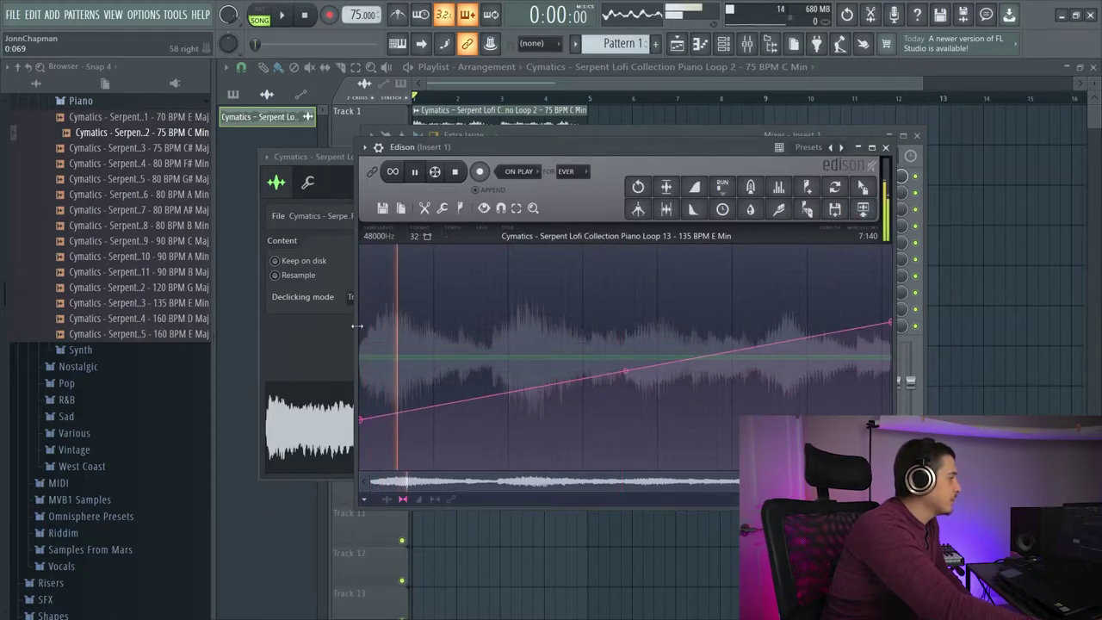
{"action": "left_click_drag", "start_coordinate": [359, 422], "coordinate": [359, 415]}
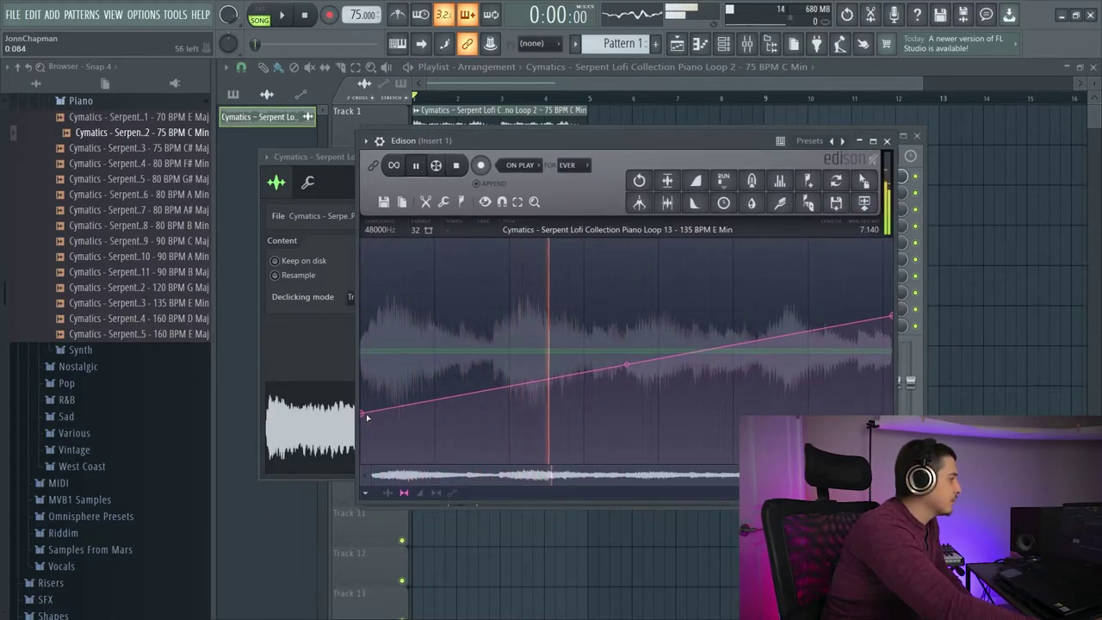
{"action": "left_click", "coordinate": [461, 167]}
Shape the volume envelope with a slightly raised start and a dip at about 1 second, and play the sample.
{"action": "left_click", "coordinate": [419, 493]}
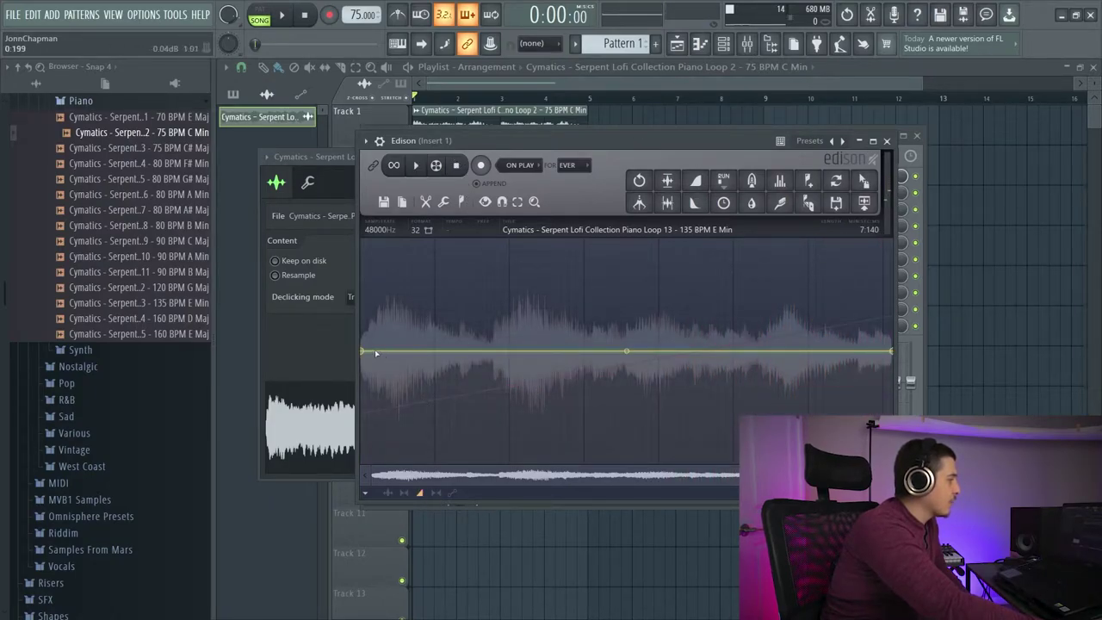
{"action": "left_click_drag", "start_coordinate": [362, 352], "coordinate": [362, 338]}
{"action": "left_click", "coordinate": [439, 400]}
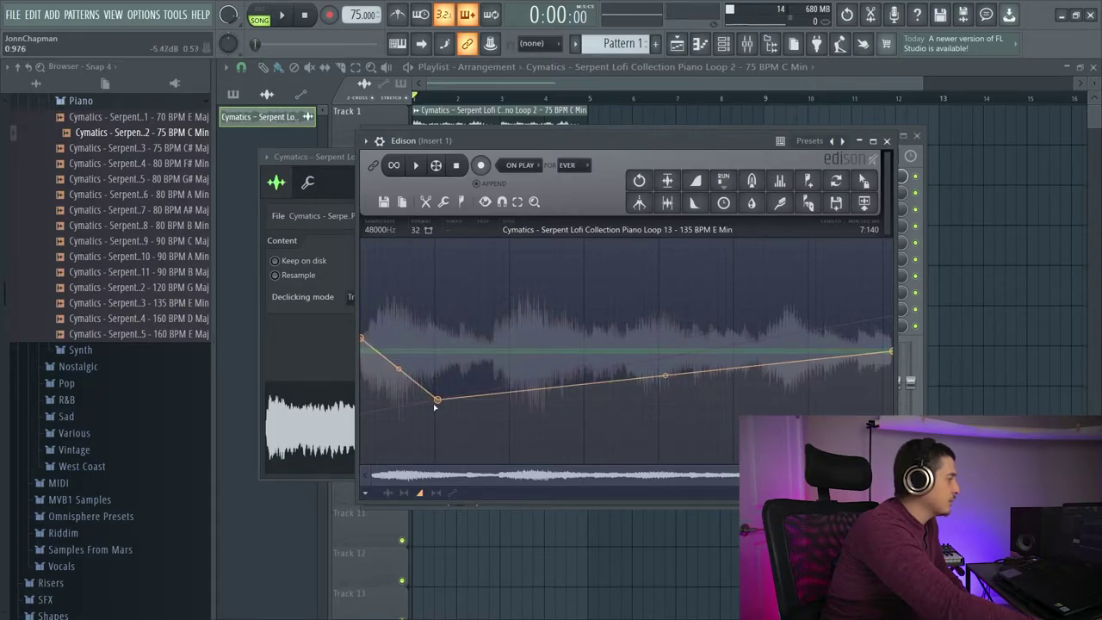
{"action": "left_click", "coordinate": [416, 164]}
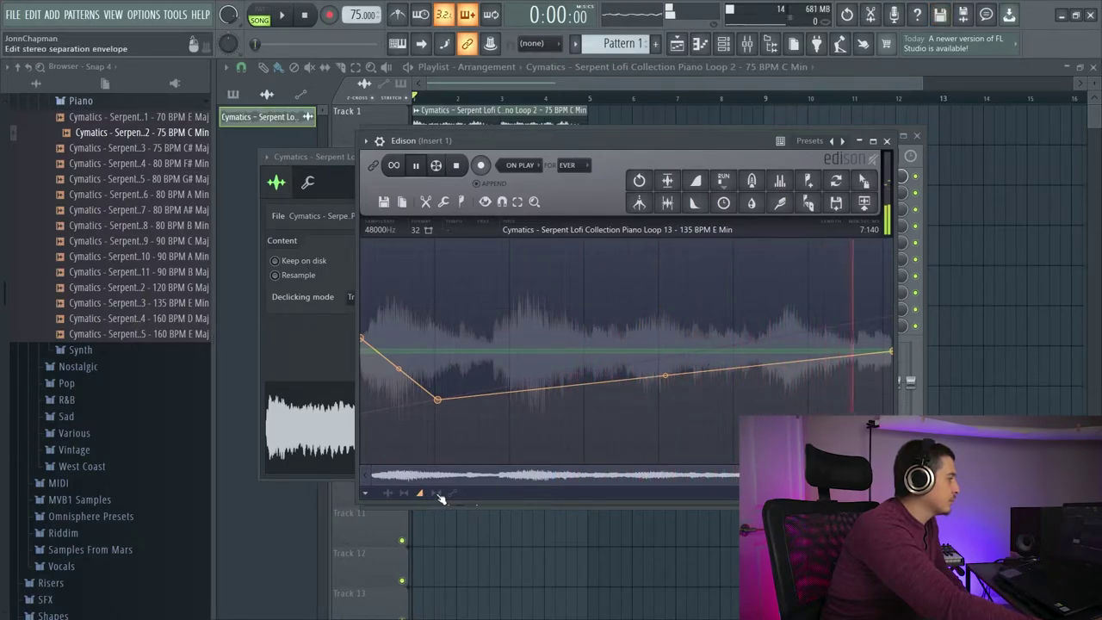
Raise the end of the stereo separation envelope to its upper limit and preview the sample.
{"action": "left_click", "coordinate": [436, 494]}
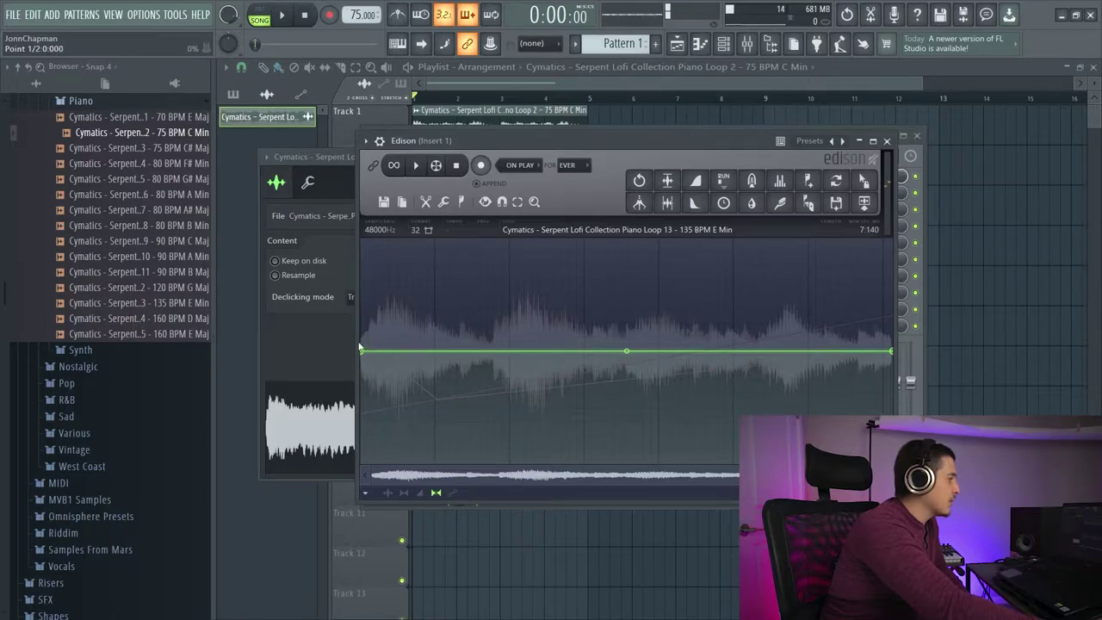
{"action": "left_click_drag", "start_coordinate": [877, 338], "coordinate": [890, 239]}
{"action": "key", "text": "space"}
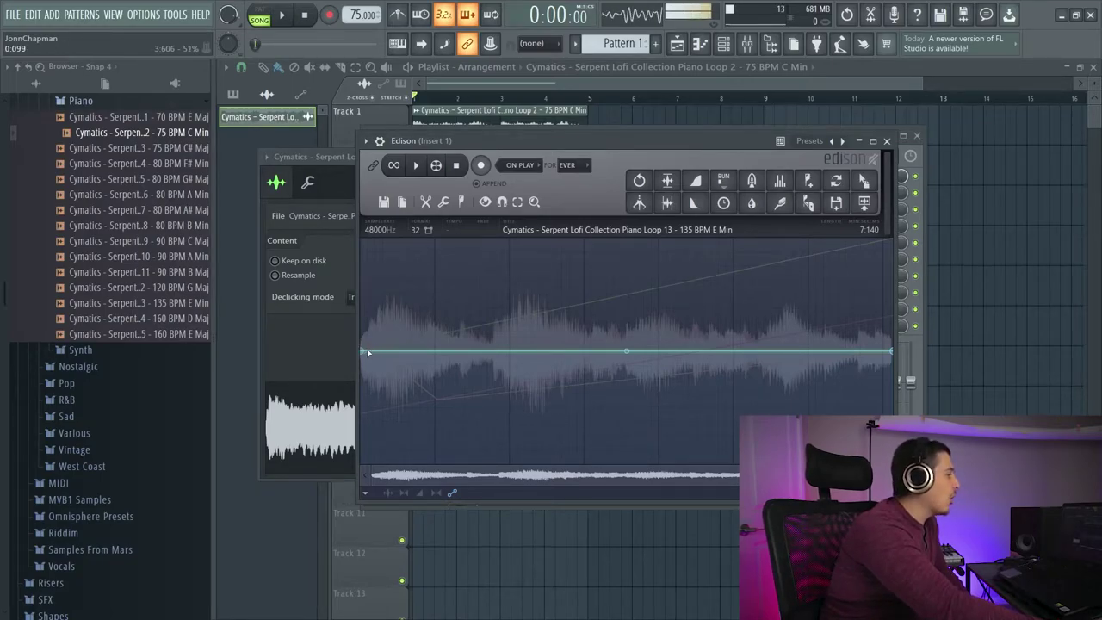
Go back through the envelope views to the waveform and apply the panning, volume and stereo separation envelopes to the audio.
{"action": "key", "text": "F9"}
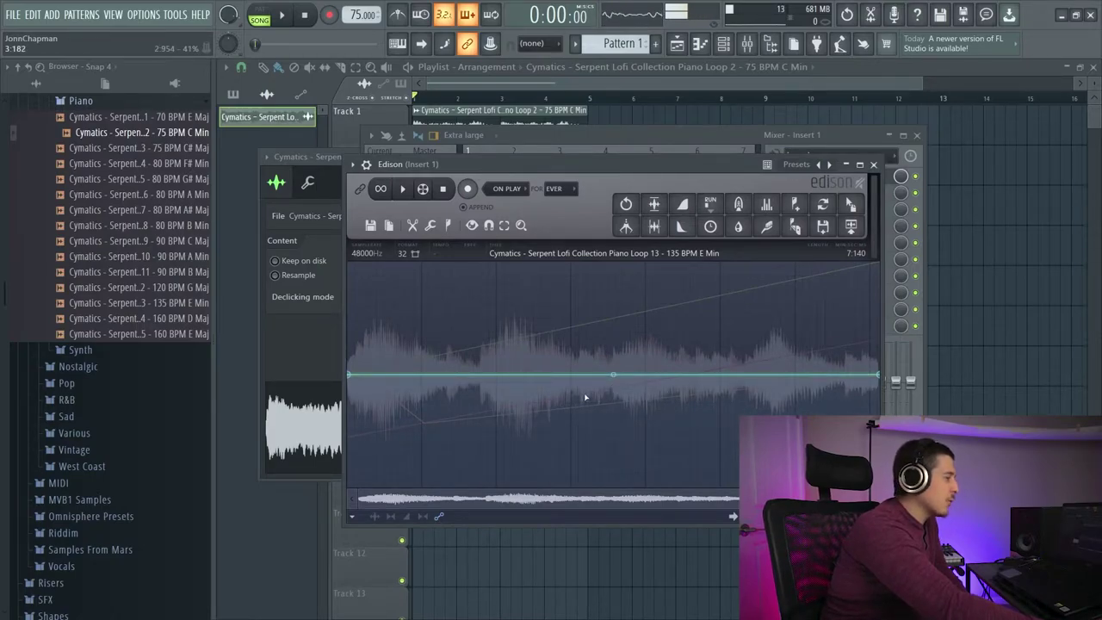
{"action": "left_click", "coordinate": [429, 520]}
{"action": "left_click", "coordinate": [415, 517]}
{"action": "left_click", "coordinate": [394, 518]}
{"action": "left_click", "coordinate": [379, 517]}
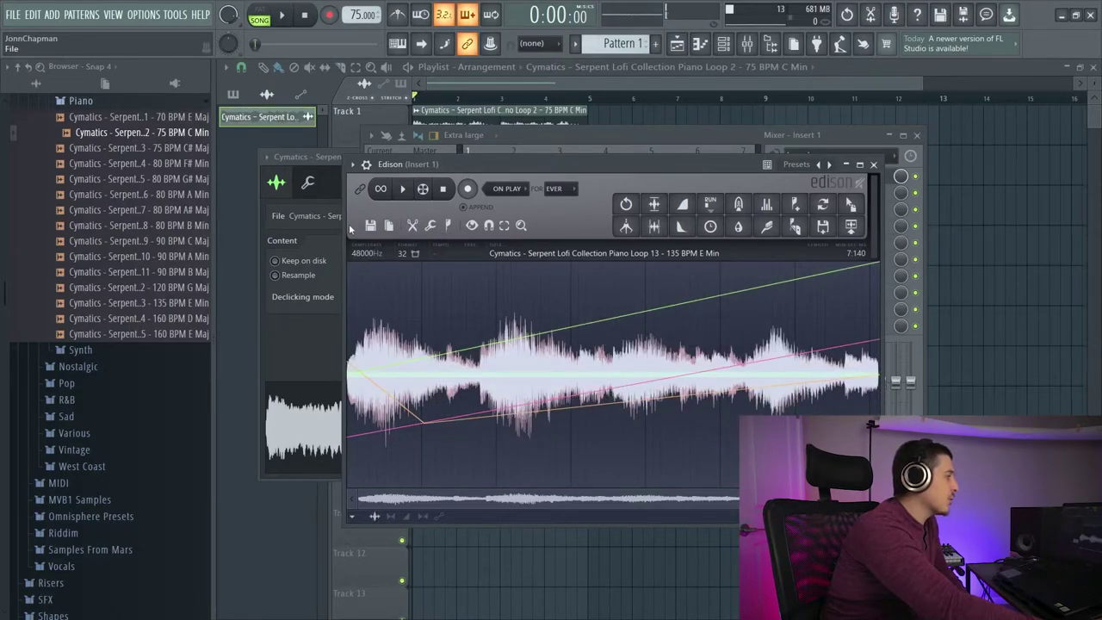
{"action": "left_click", "coordinate": [551, 303]}
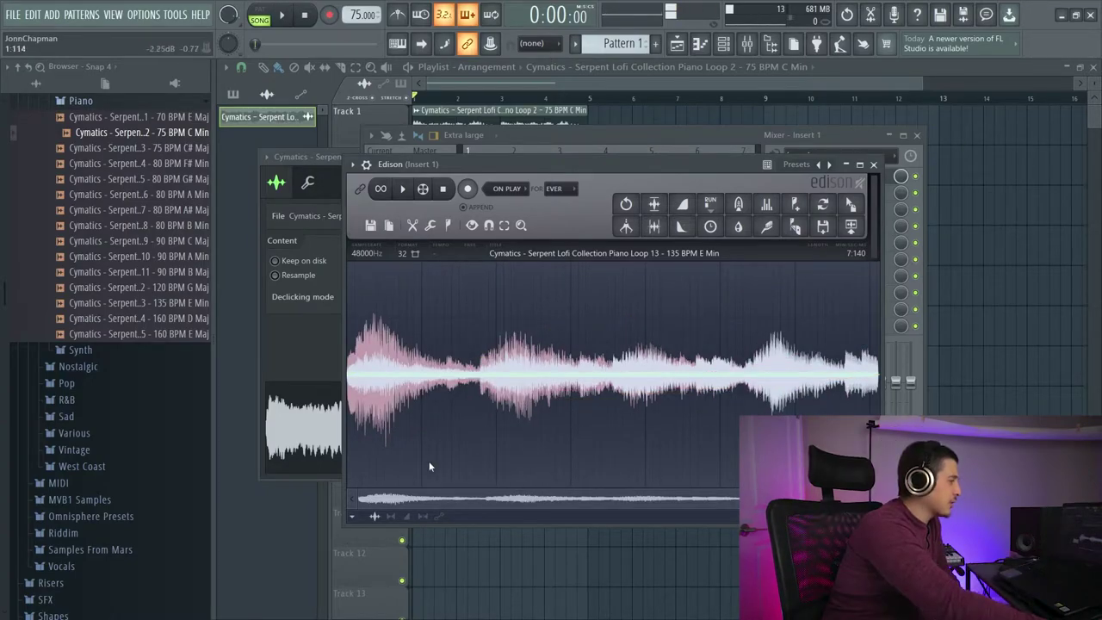
Inspect the panning and volume envelopes again, and play the processed waveform.
{"action": "left_click", "coordinate": [390, 516]}
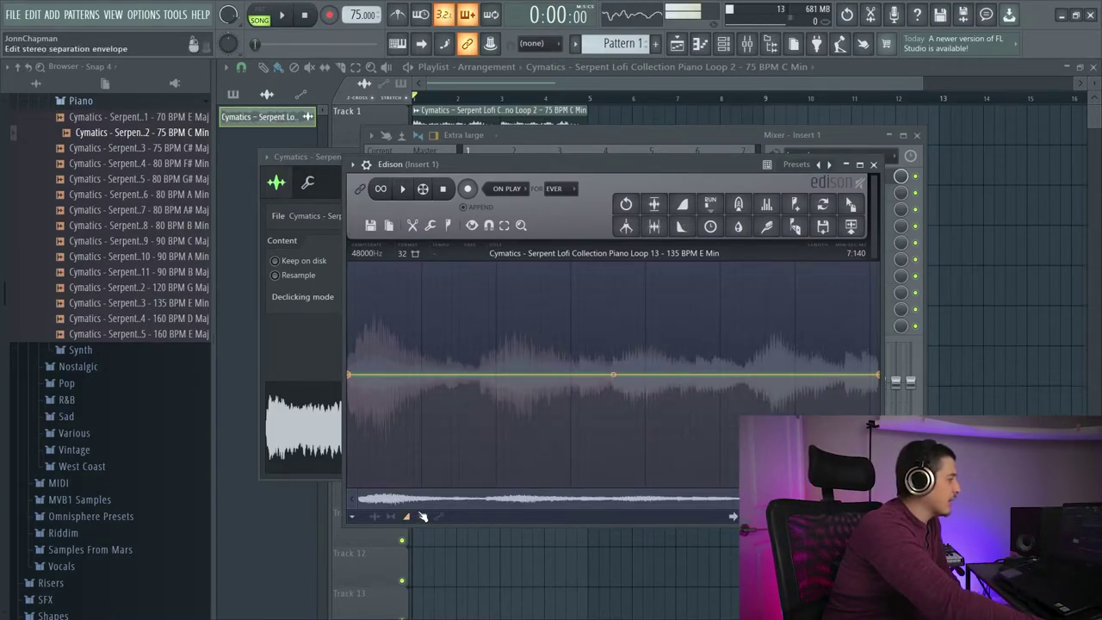
{"action": "left_click", "coordinate": [406, 517]}
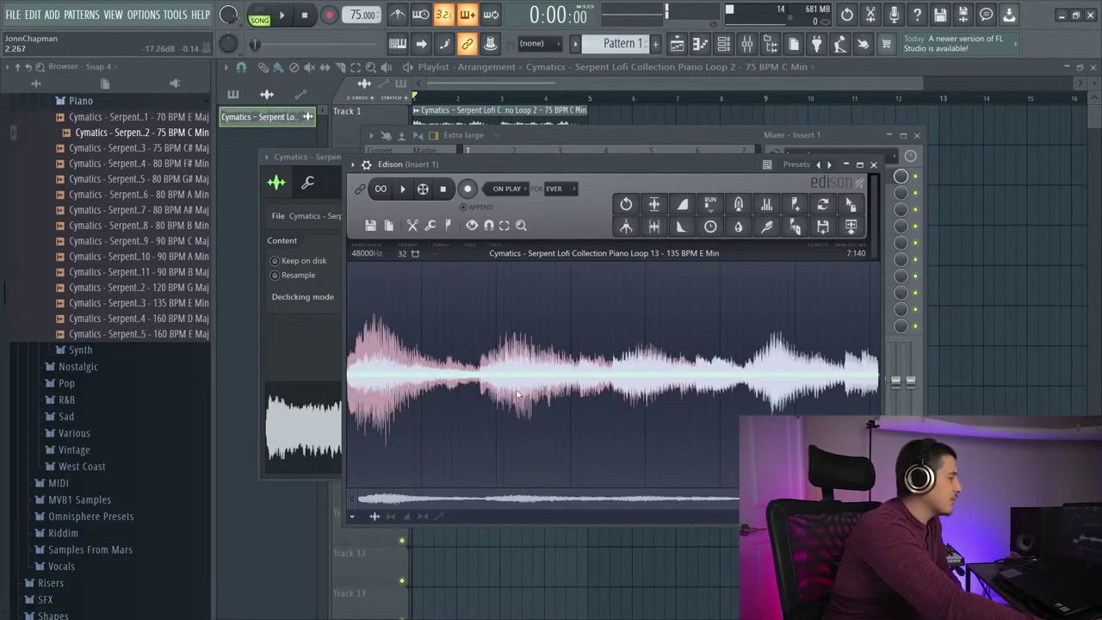
{"action": "left_click", "coordinate": [405, 191]}
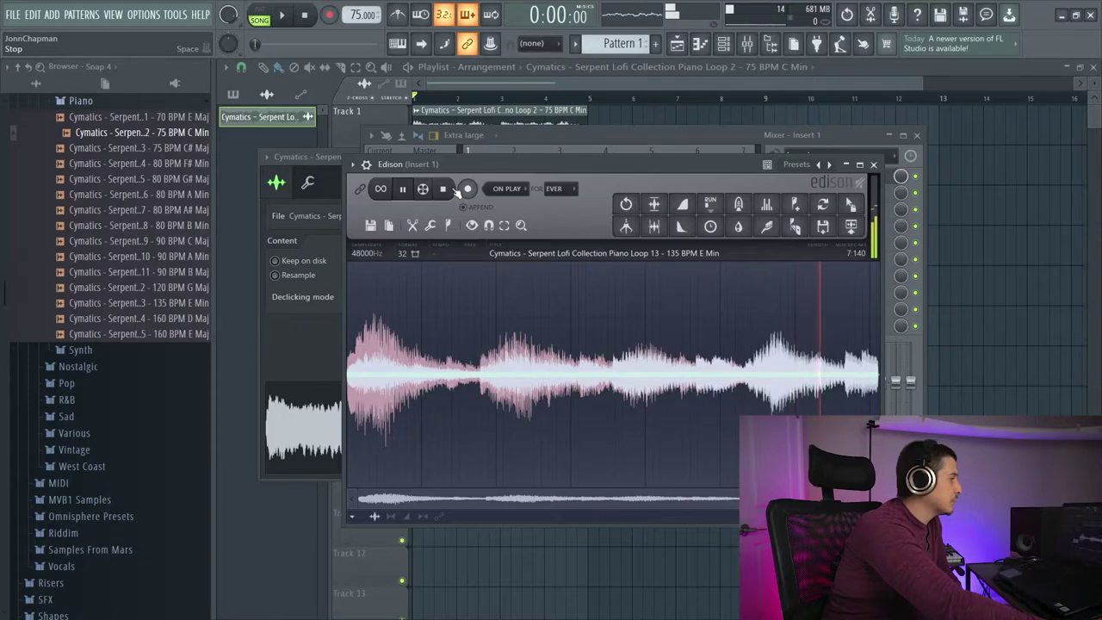
Review the audio file formats available for saving the sample, and close the save dialog without saving.
{"action": "left_click", "coordinate": [370, 225]}
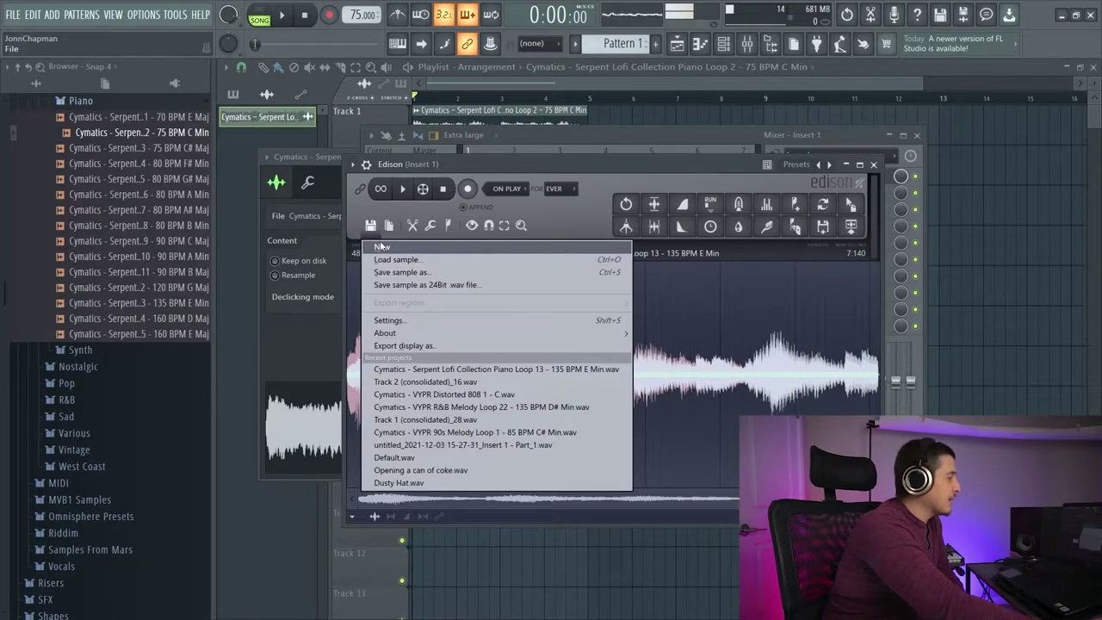
{"action": "left_click", "coordinate": [442, 273]}
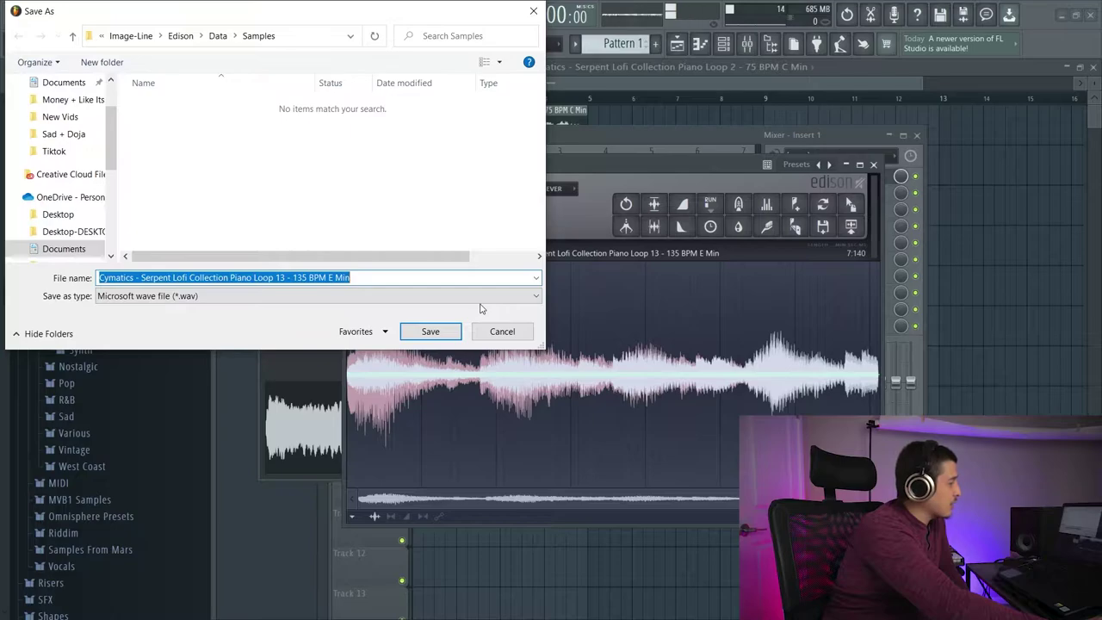
{"action": "left_click", "coordinate": [475, 297]}
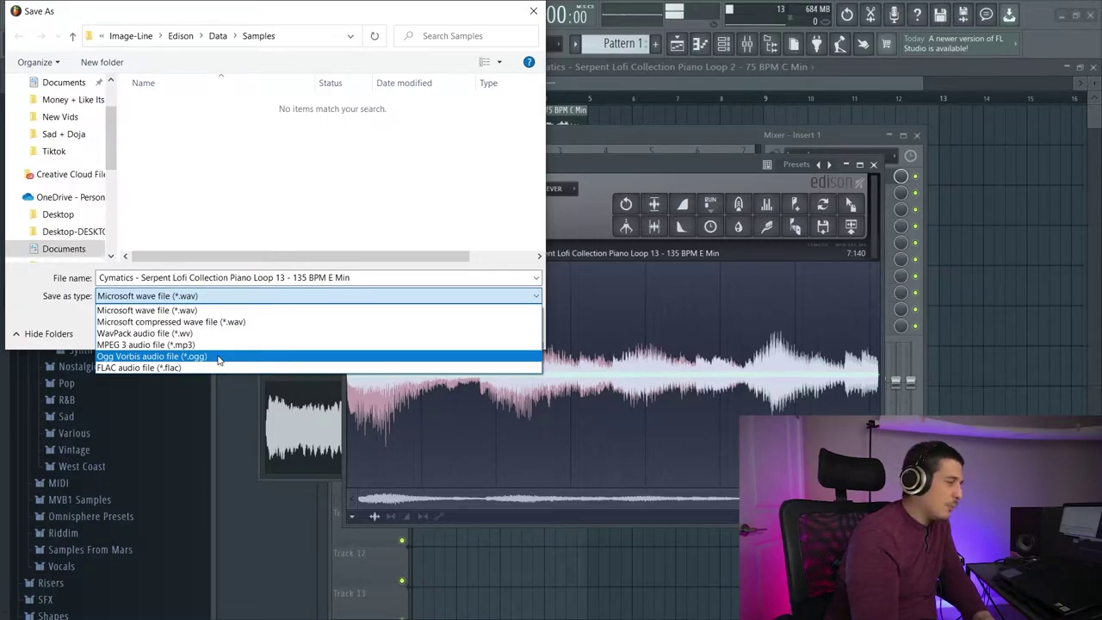
{"action": "left_click", "coordinate": [534, 11]}
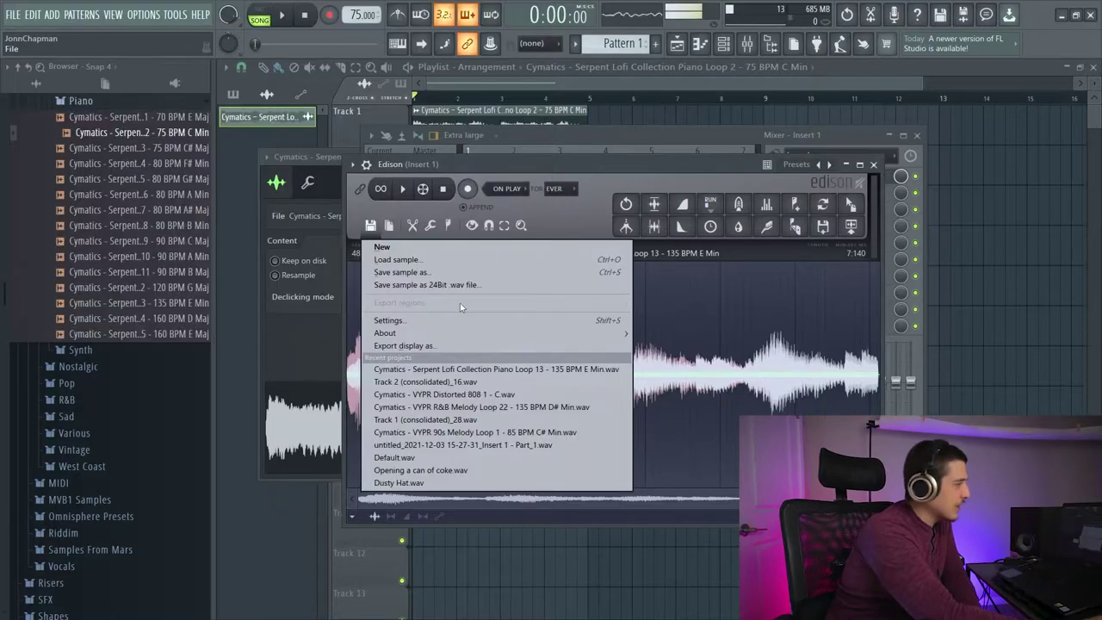
{"action": "left_click", "coordinate": [644, 291]}
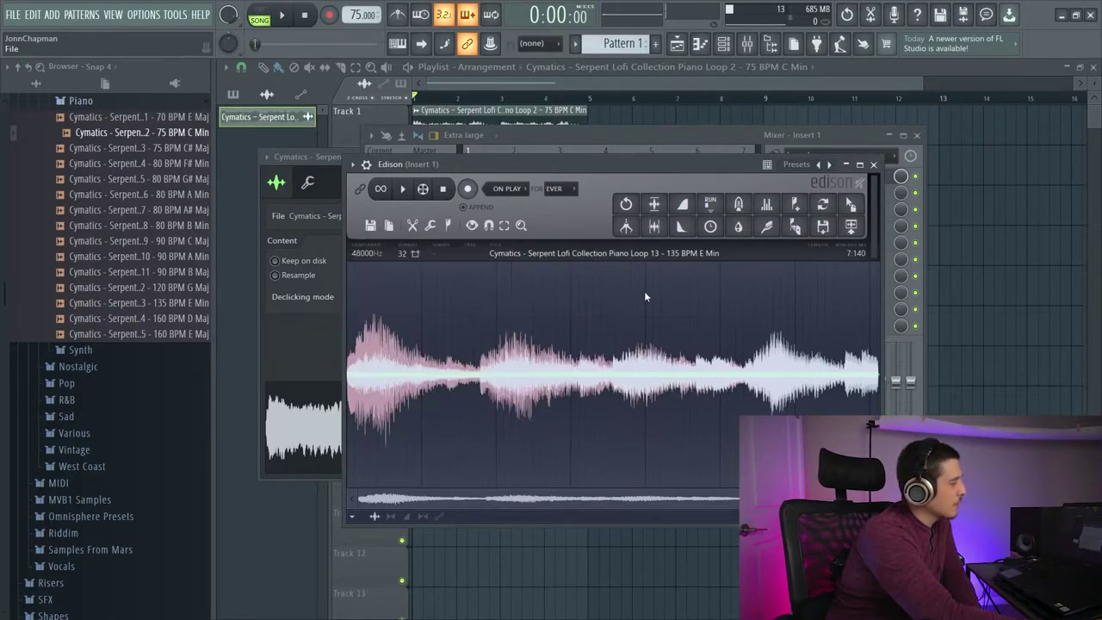
Select the waveform from about 1.7 to 3.9 seconds, add a region named Schucks there, and clear the selection.
{"action": "left_click_drag", "start_coordinate": [474, 344], "coordinate": [634, 338]}
{"action": "right_click", "coordinate": [544, 316]}
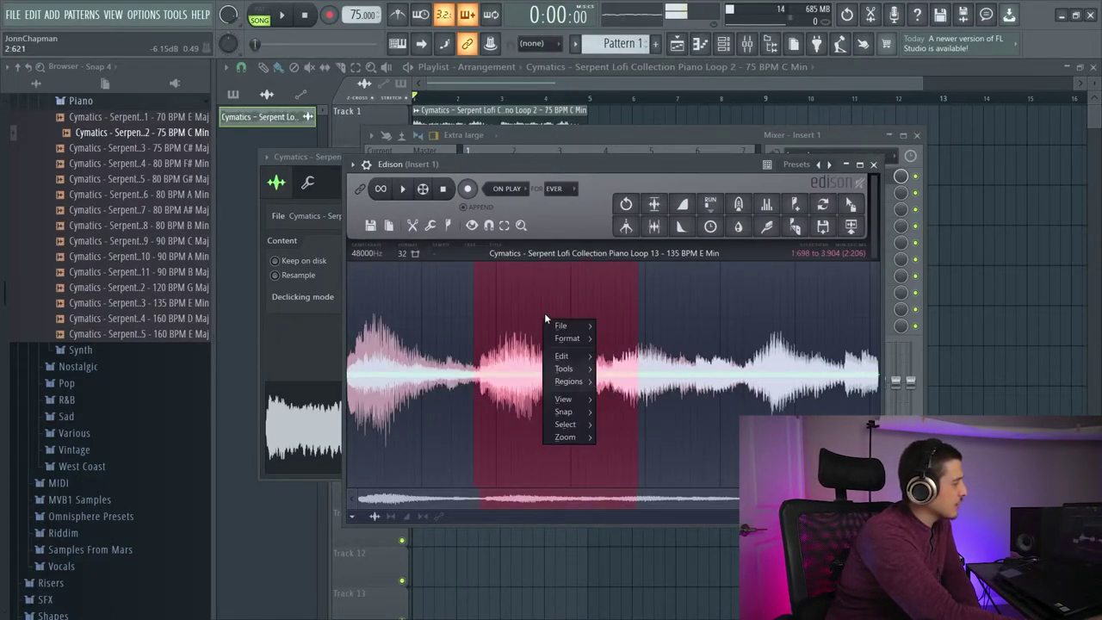
{"action": "mouse_move", "coordinate": [564, 327]}
{"action": "mouse_move", "coordinate": [568, 381]}
{"action": "left_click", "coordinate": [646, 393]}
{"action": "type", "text": "Schucks"}
{"action": "key", "text": "Return"}
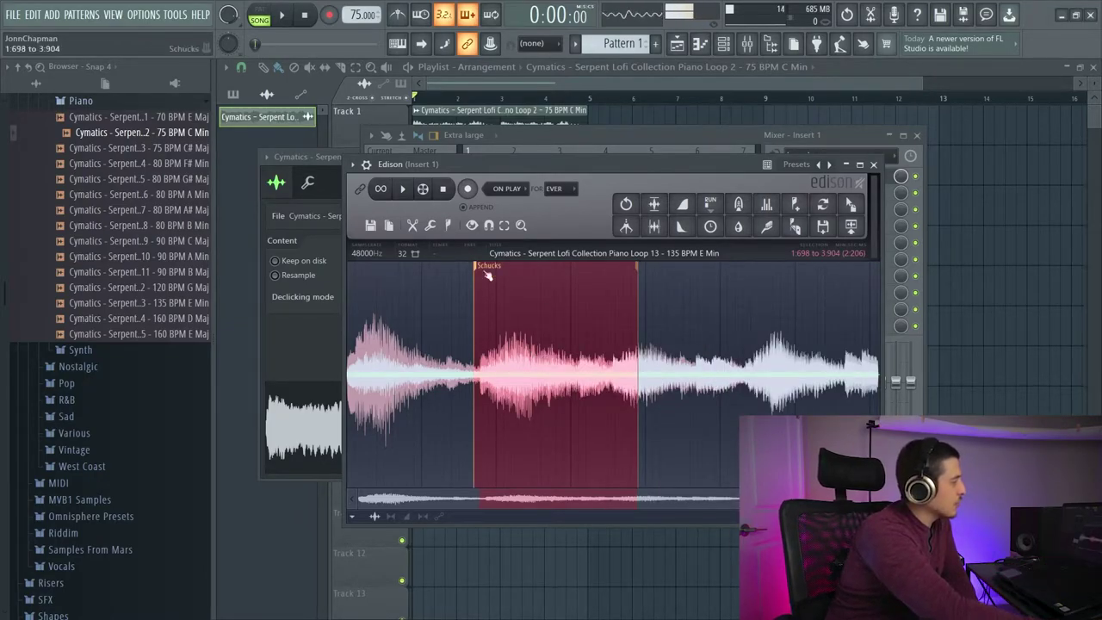
{"action": "left_click", "coordinate": [435, 320]}
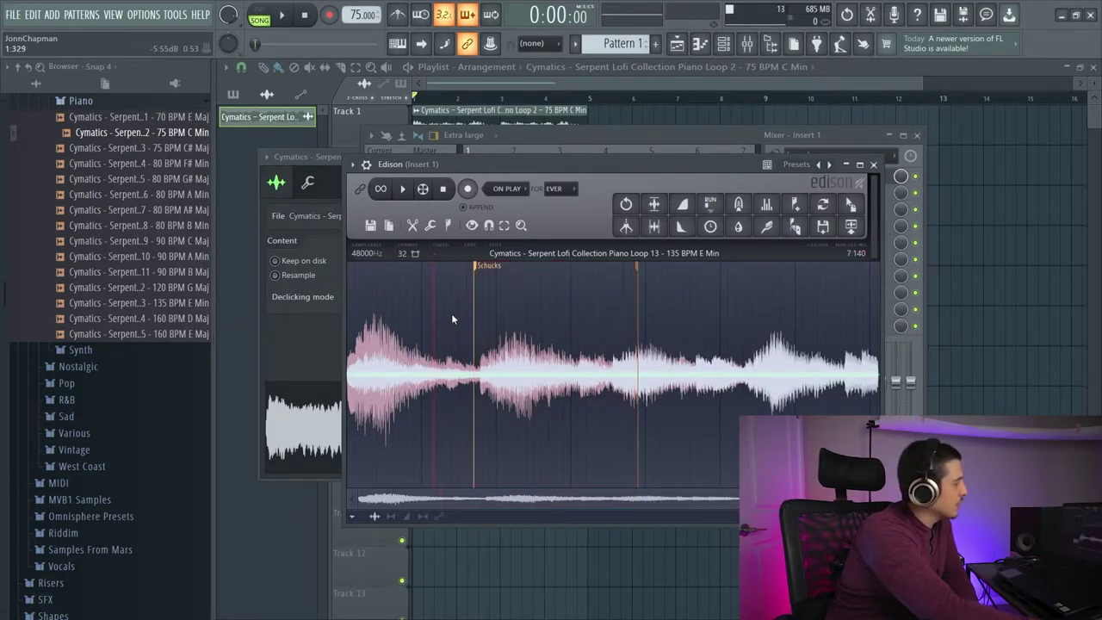
Examine the region export options and the Link key to choices in Edison's settings without picking a different one.
{"action": "left_click", "coordinate": [373, 226]}
{"action": "mouse_move", "coordinate": [624, 305]}
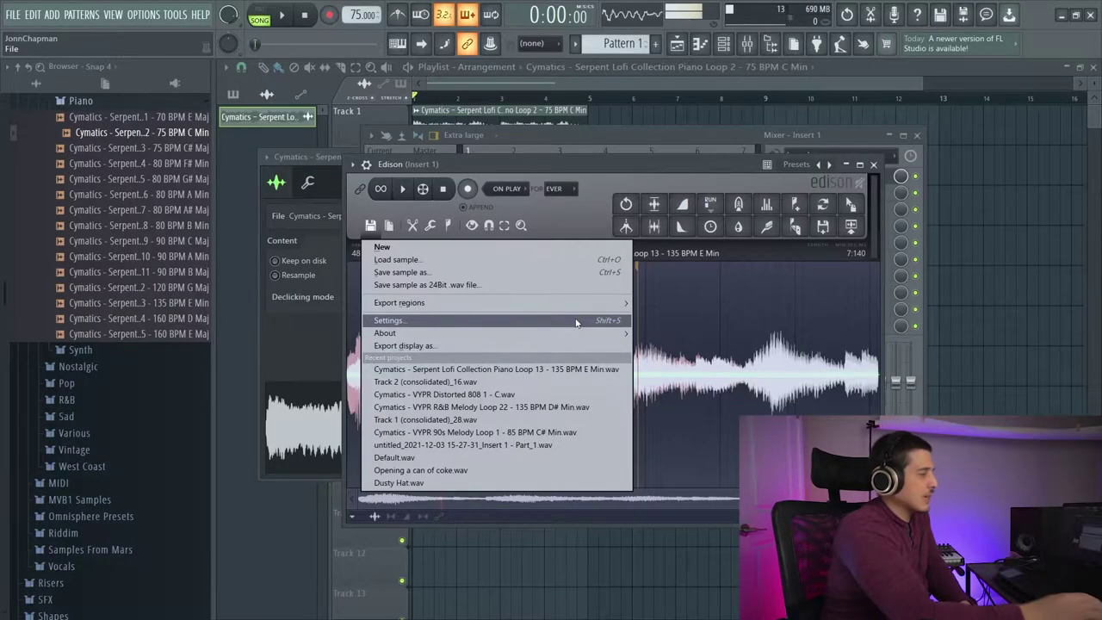
{"action": "left_click", "coordinate": [573, 318]}
{"action": "left_click", "coordinate": [601, 280]}
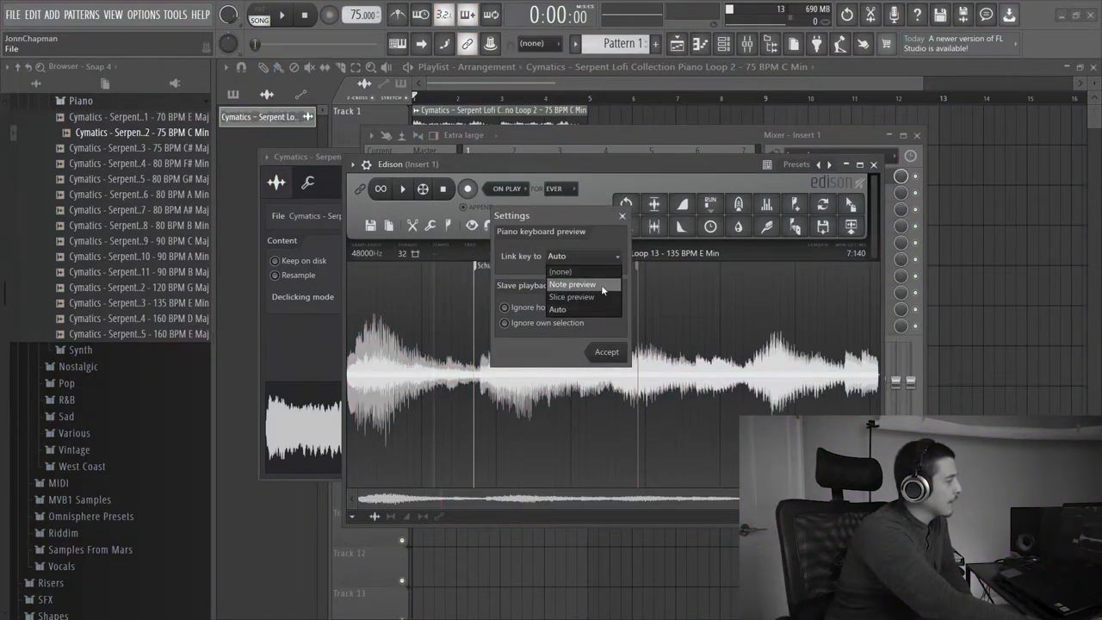
{"action": "left_click", "coordinate": [557, 219]}
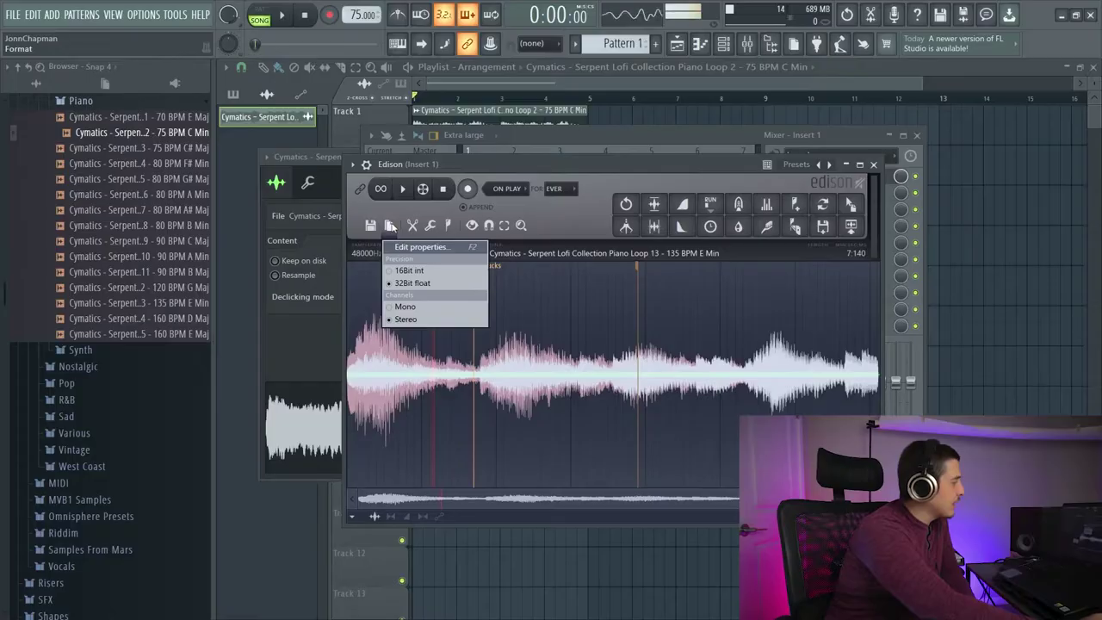
Open the sample properties, reposition the window, and examine the title, comments and filename fields.
{"action": "left_click", "coordinate": [406, 248]}
{"action": "left_click_drag", "start_coordinate": [639, 153], "coordinate": [658, 183]}
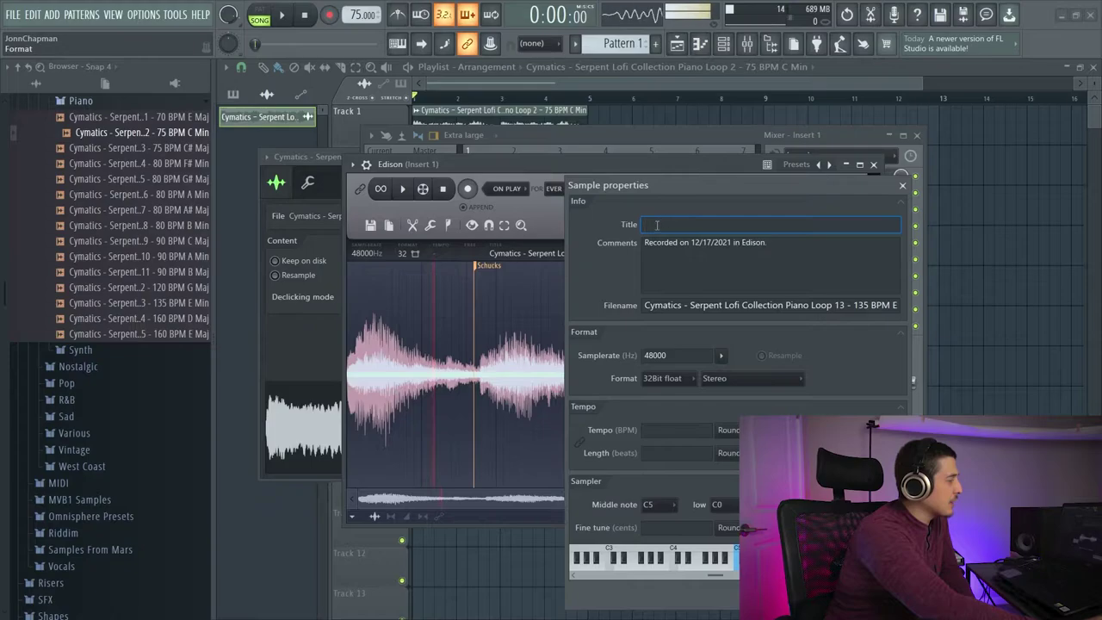
{"action": "left_click_drag", "start_coordinate": [680, 188], "coordinate": [825, 262]}
{"action": "left_click_drag", "start_coordinate": [745, 261], "coordinate": [628, 162]}
{"action": "left_click_drag", "start_coordinate": [635, 281], "coordinate": [740, 281]}
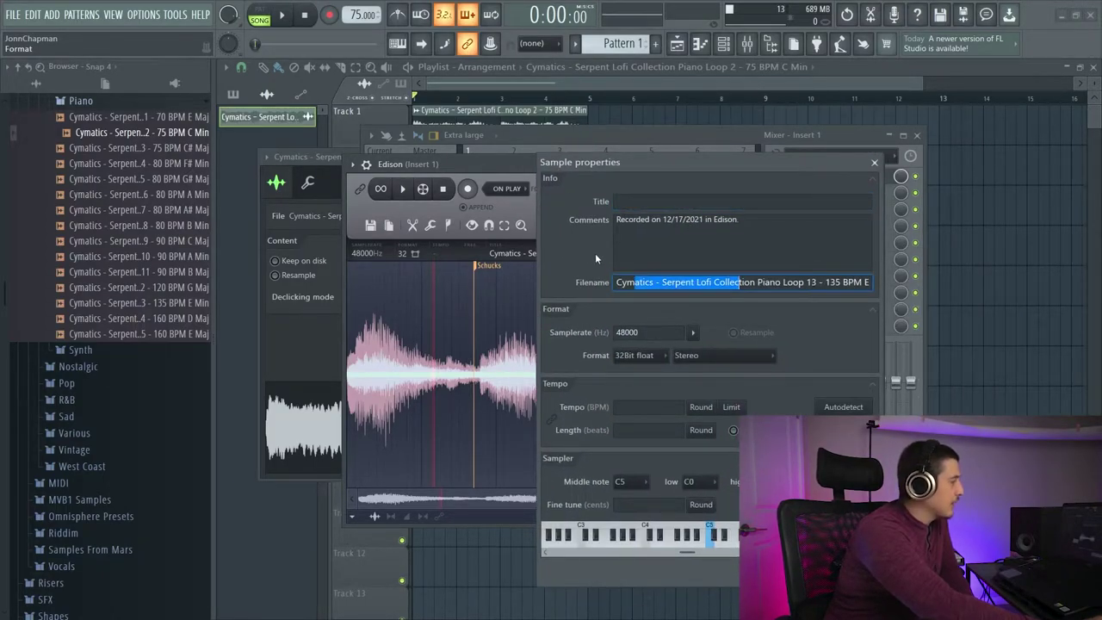
{"action": "key", "text": "Left"}
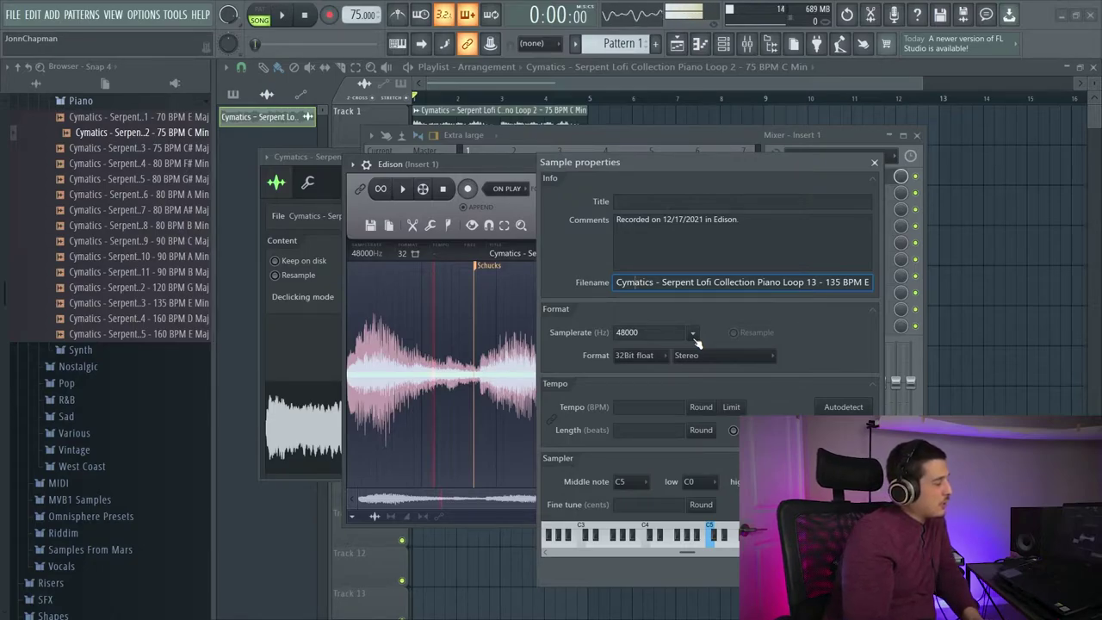
Try a samplerate of 8000 Hz in the sample properties and undo the change.
{"action": "left_click", "coordinate": [694, 335]}
{"action": "left_click", "coordinate": [706, 349]}
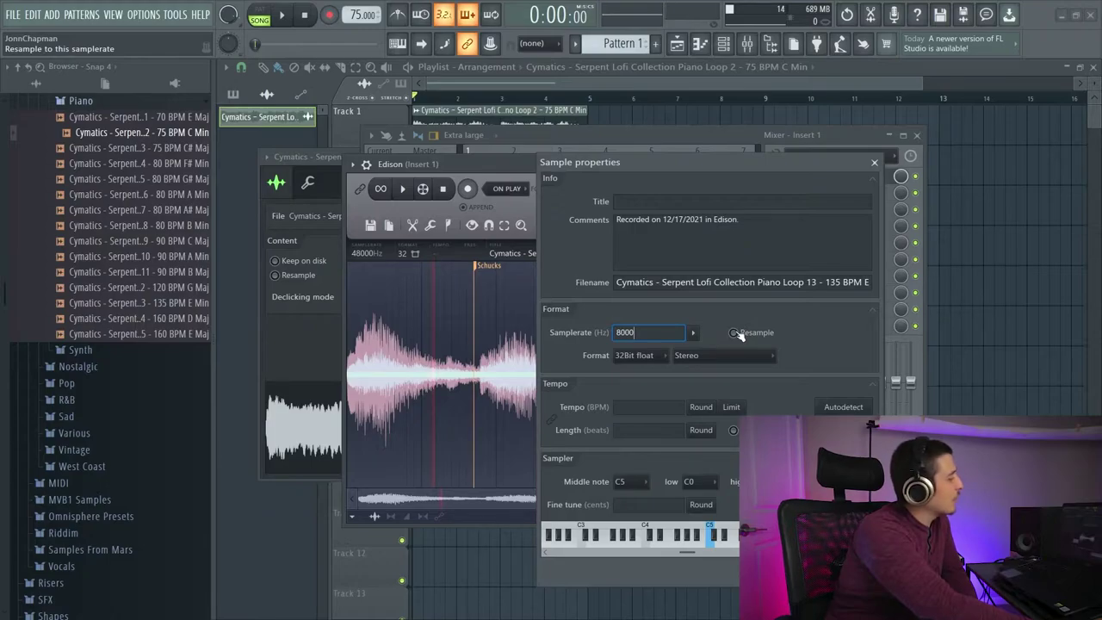
{"action": "key", "text": "ctrl+z"}
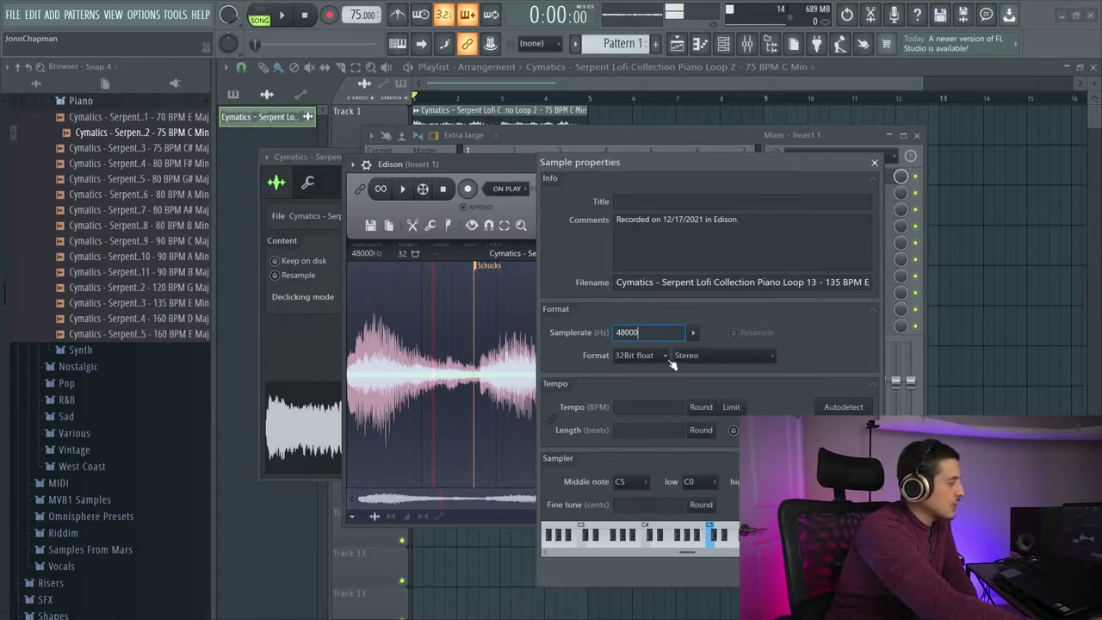
Look over the sample's bit format choices, autodetect the tempo with the quick estimate, and reposition the properties window.
{"action": "left_click", "coordinate": [664, 357]}
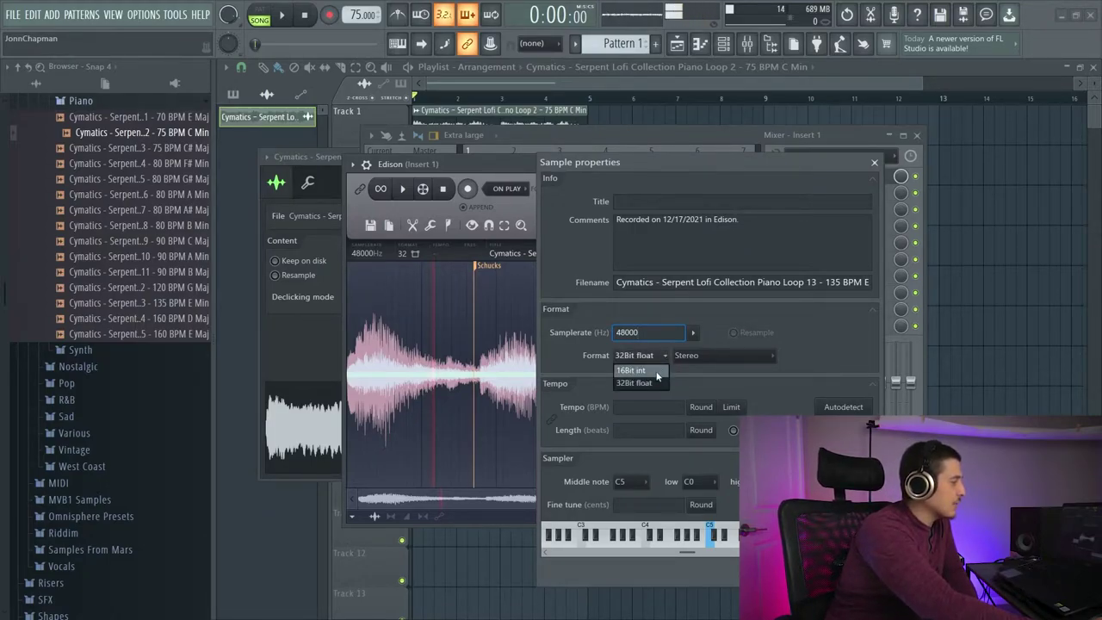
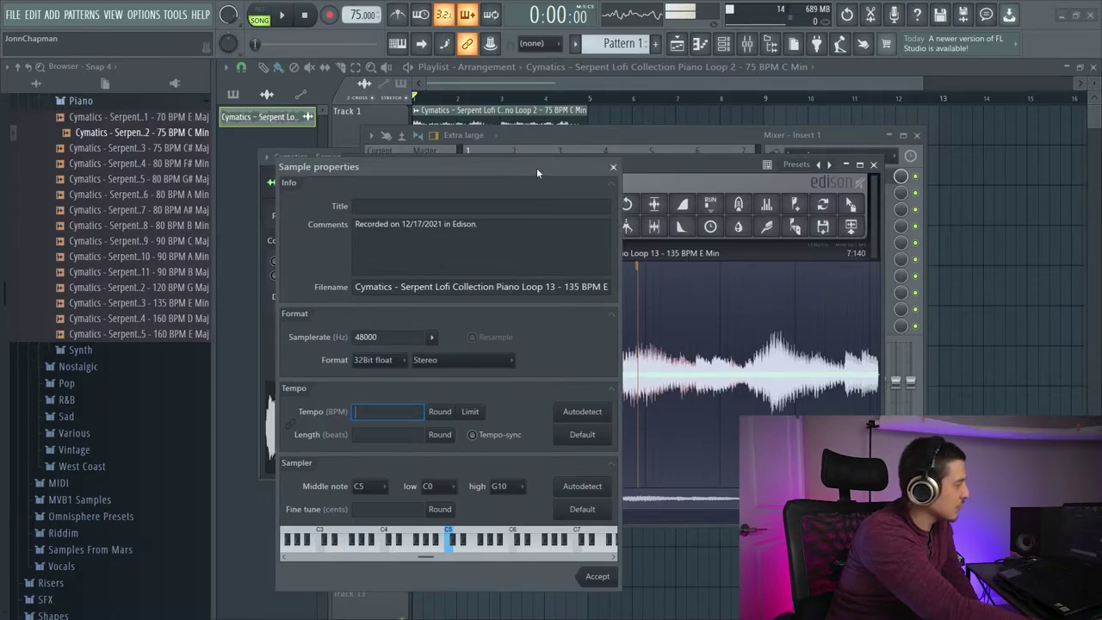
{"action": "left_click", "coordinate": [715, 412]}
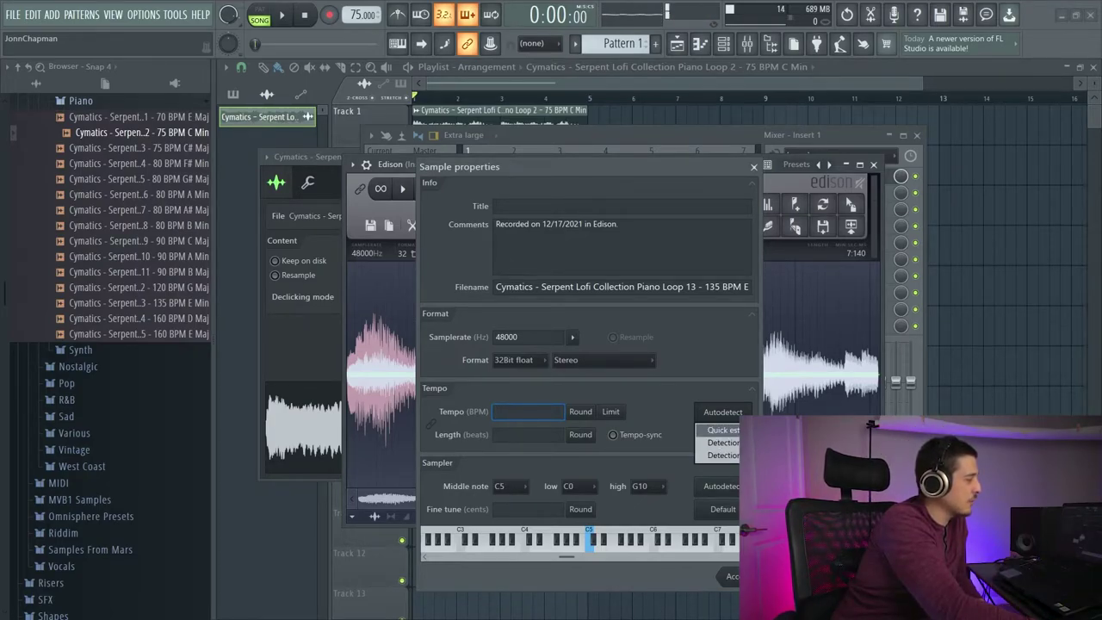
{"action": "left_click", "coordinate": [722, 430]}
{"action": "left_click_drag", "start_coordinate": [574, 170], "coordinate": [400, 129]}
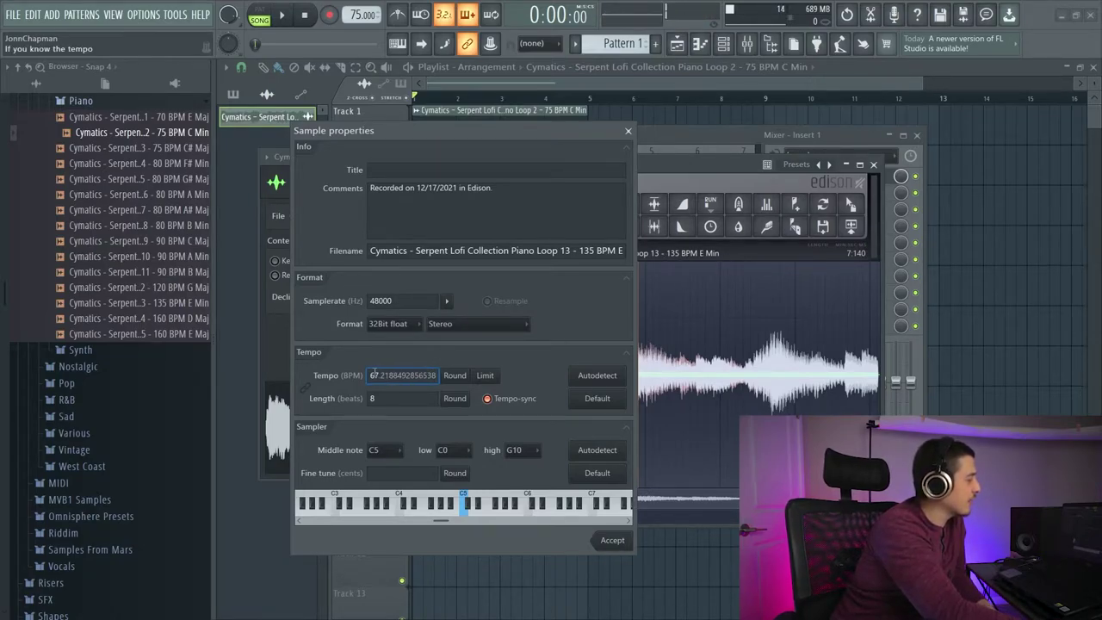
Set the sample's tempo to 135 BPM and reposition the properties window to see the waveform.
{"action": "left_click_drag", "start_coordinate": [372, 376], "coordinate": [438, 375]}
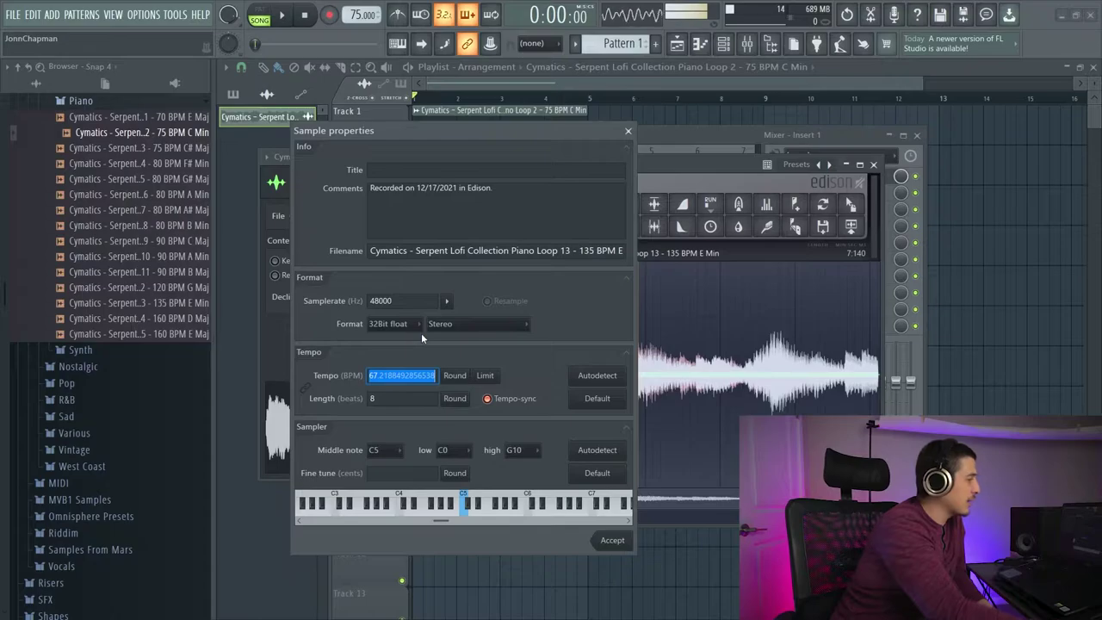
{"action": "type", "text": "135"}
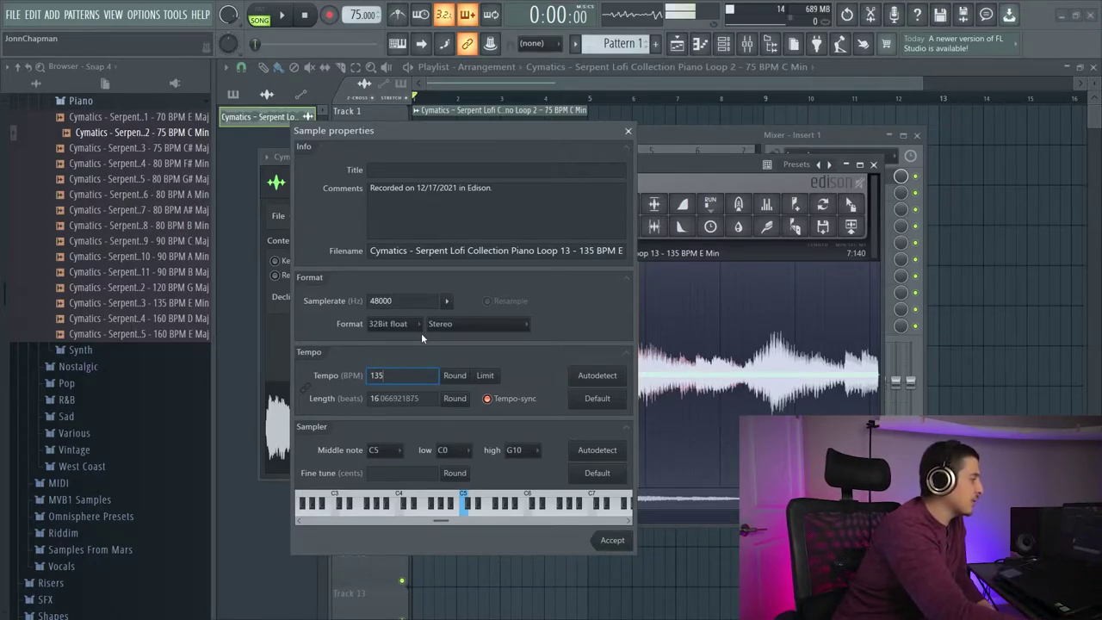
{"action": "key", "text": "Return"}
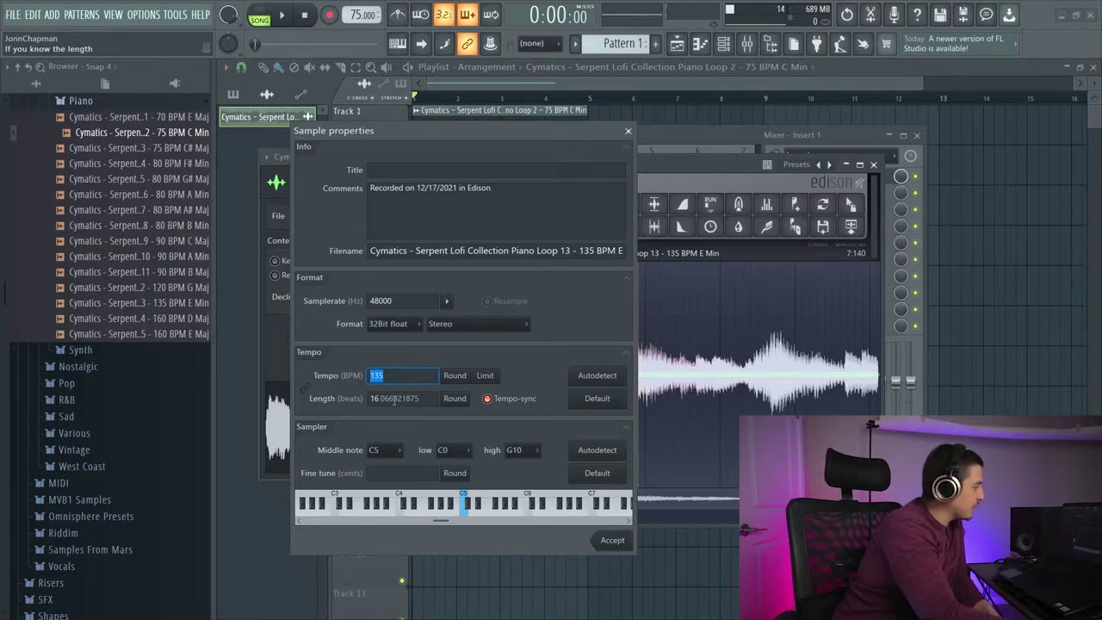
{"action": "key", "text": "Right"}
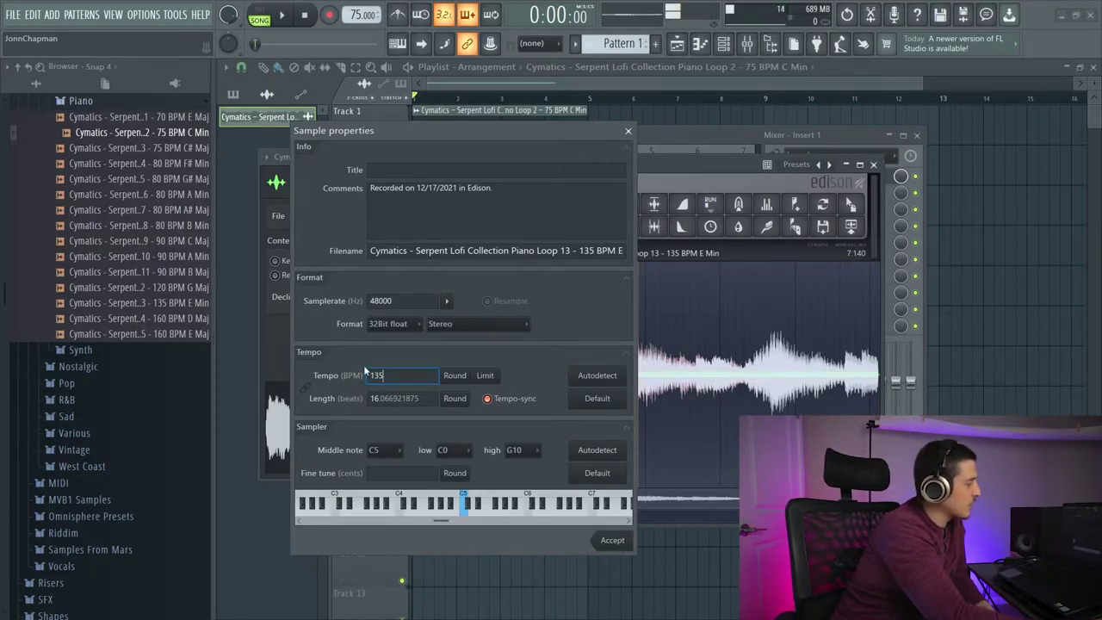
{"action": "left_click_drag", "start_coordinate": [406, 144], "coordinate": [363, 137]}
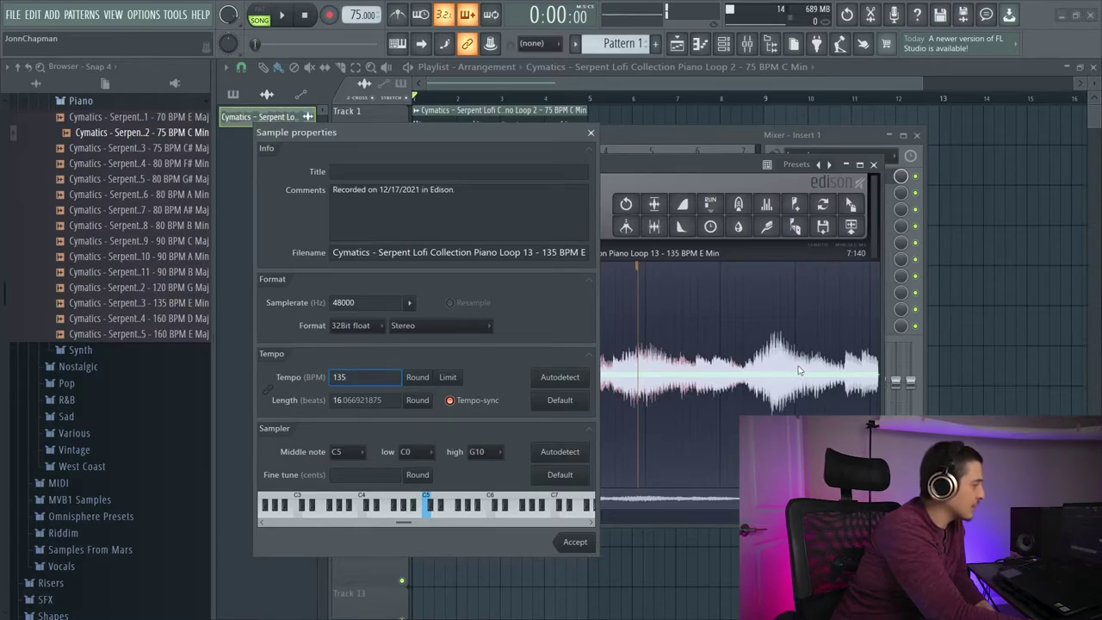
{"action": "left_click_drag", "start_coordinate": [436, 145], "coordinate": [519, 136]}
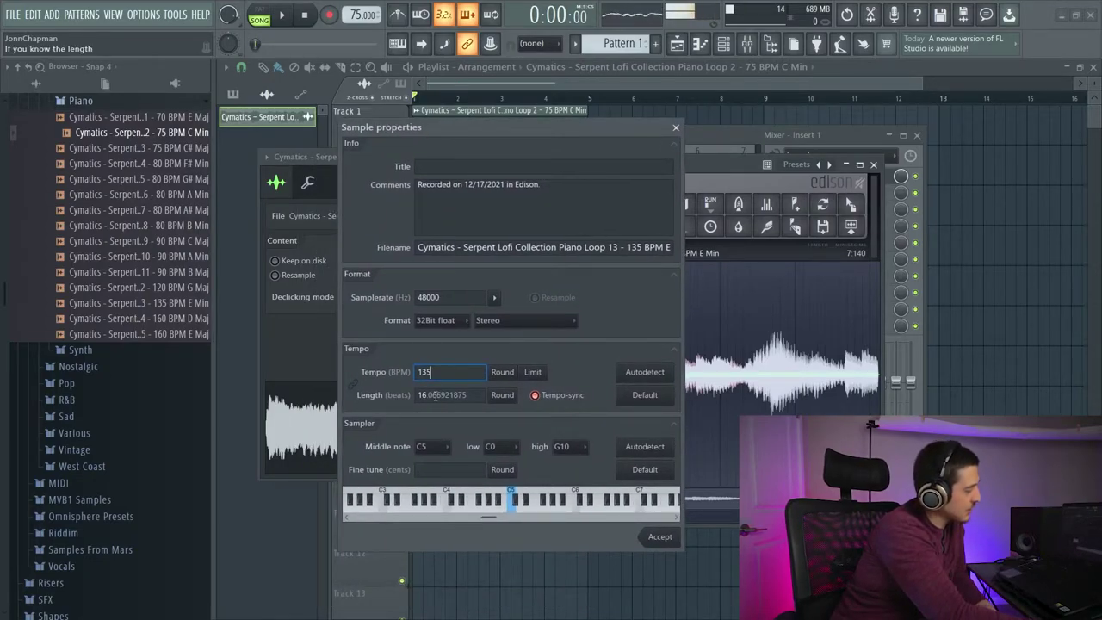
Round the sample's length to 16 beats and its tempo to 134 BPM, and set the tempo back to 135 BPM.
{"action": "left_click", "coordinate": [532, 400]}
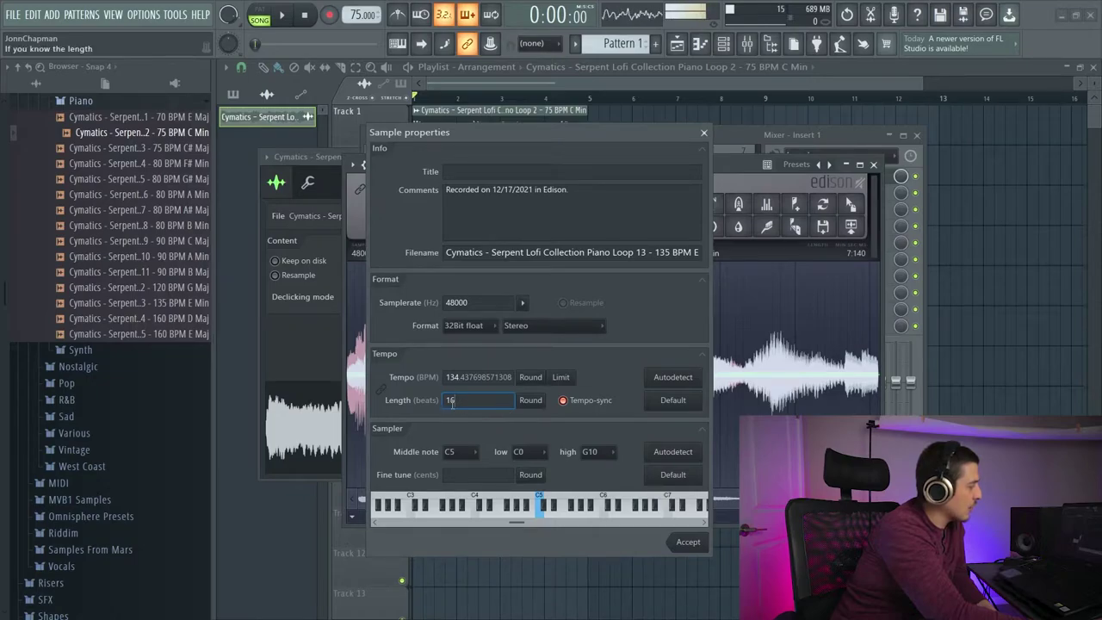
{"action": "left_click", "coordinate": [533, 380]}
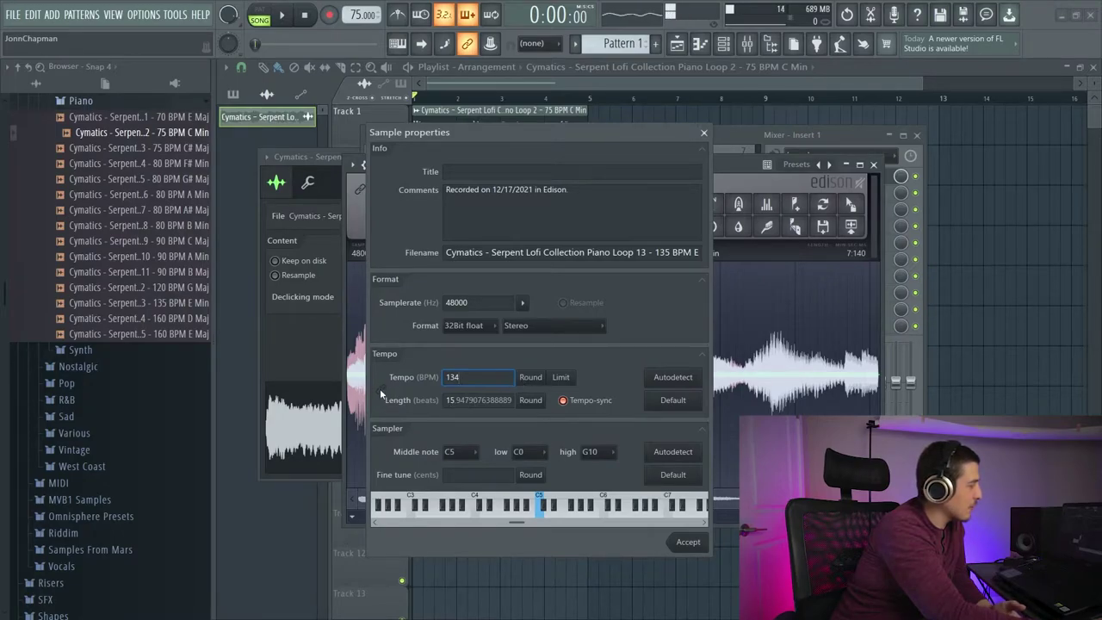
{"action": "left_click", "coordinate": [561, 379]}
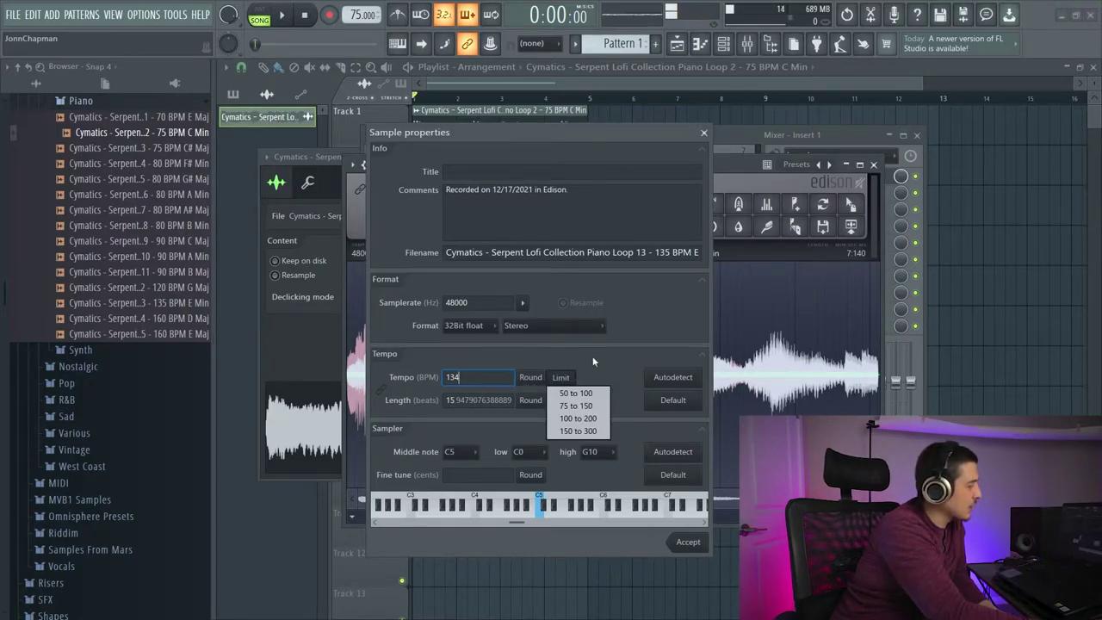
{"action": "left_click", "coordinate": [479, 379]}
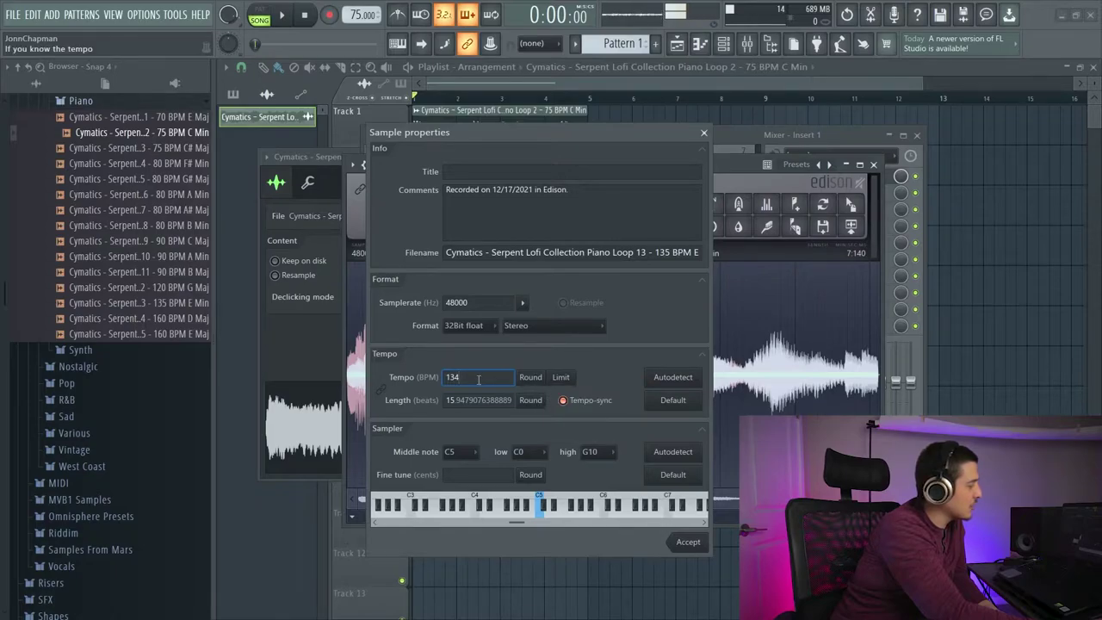
{"action": "key", "text": "BackSpace"}
{"action": "type", "text": "5"}
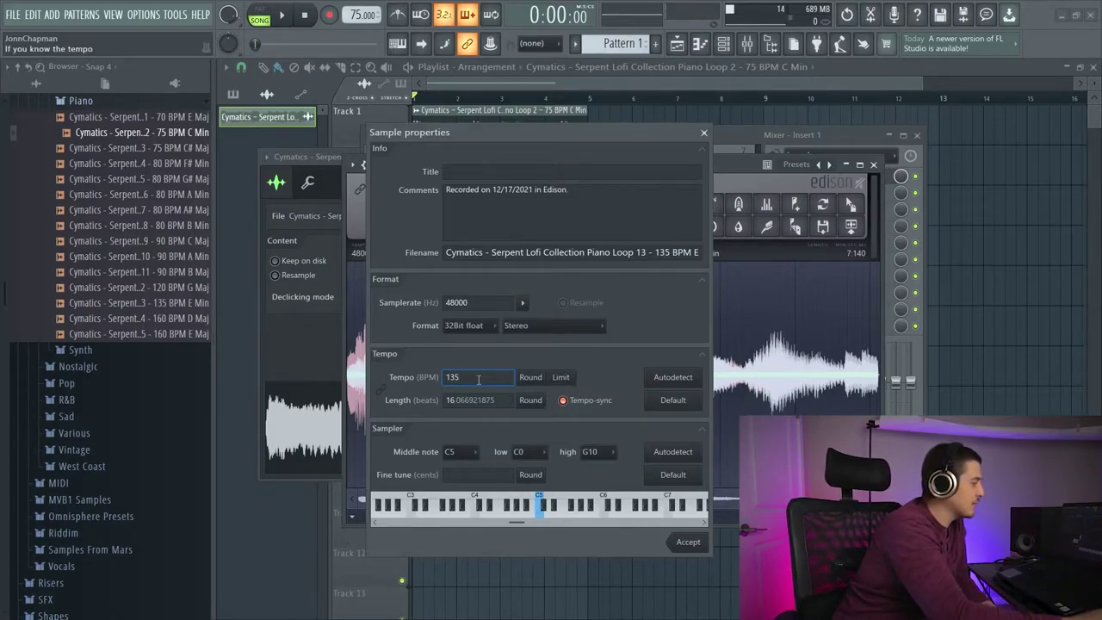
Try the tempo limits 50 to 100 and 150 to 300, and limit the tempo back to 135 BPM.
{"action": "left_click", "coordinate": [560, 377]}
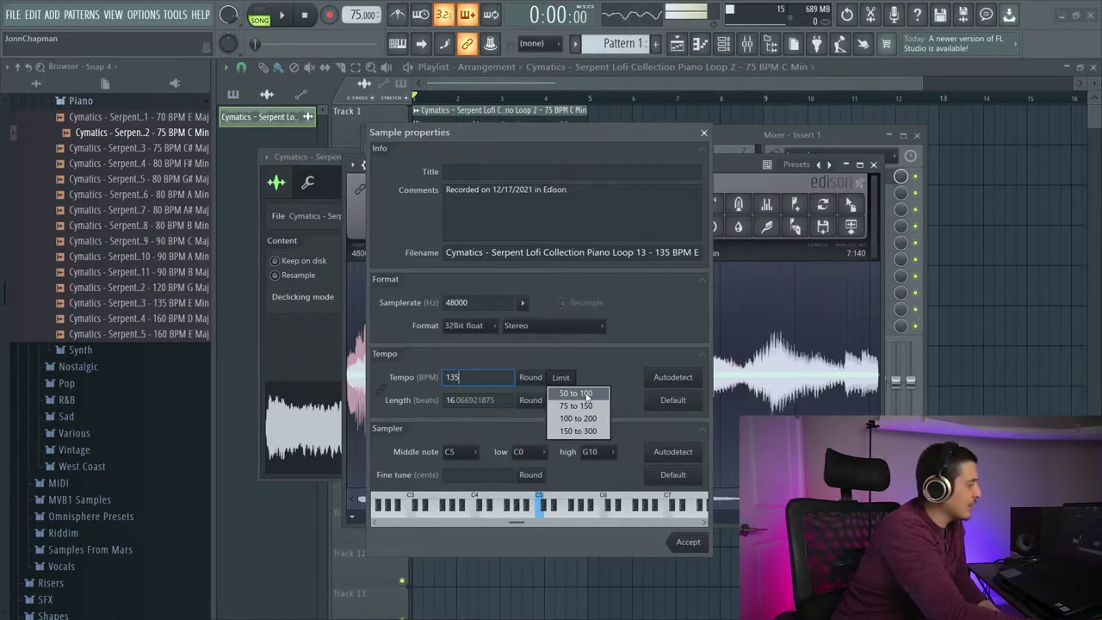
{"action": "left_click", "coordinate": [587, 394]}
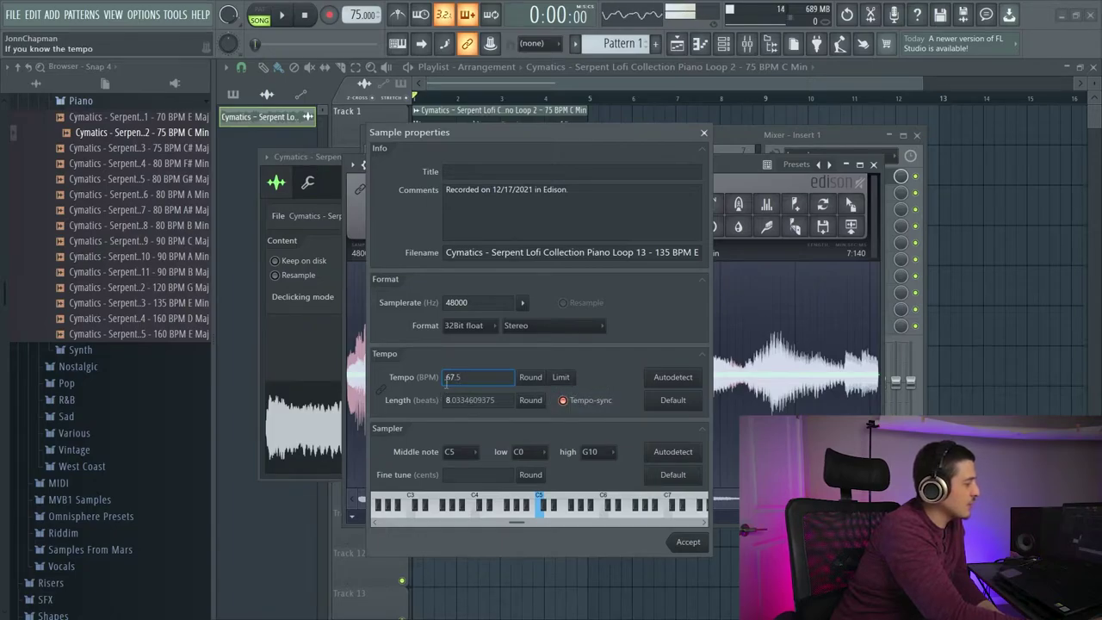
{"action": "left_click", "coordinate": [564, 379]}
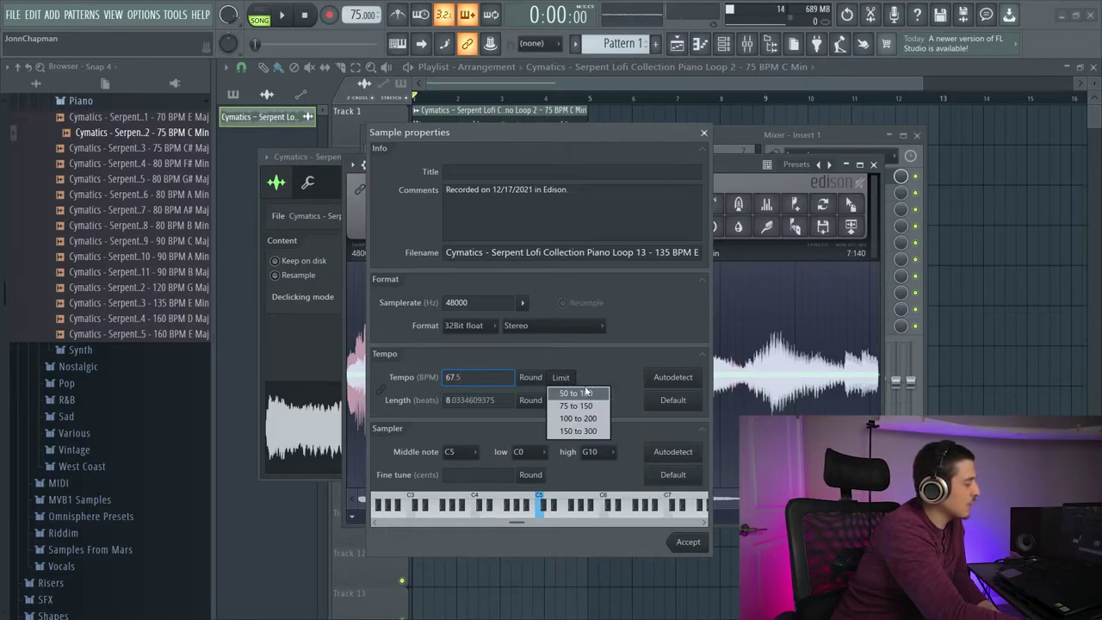
{"action": "left_click", "coordinate": [595, 433]}
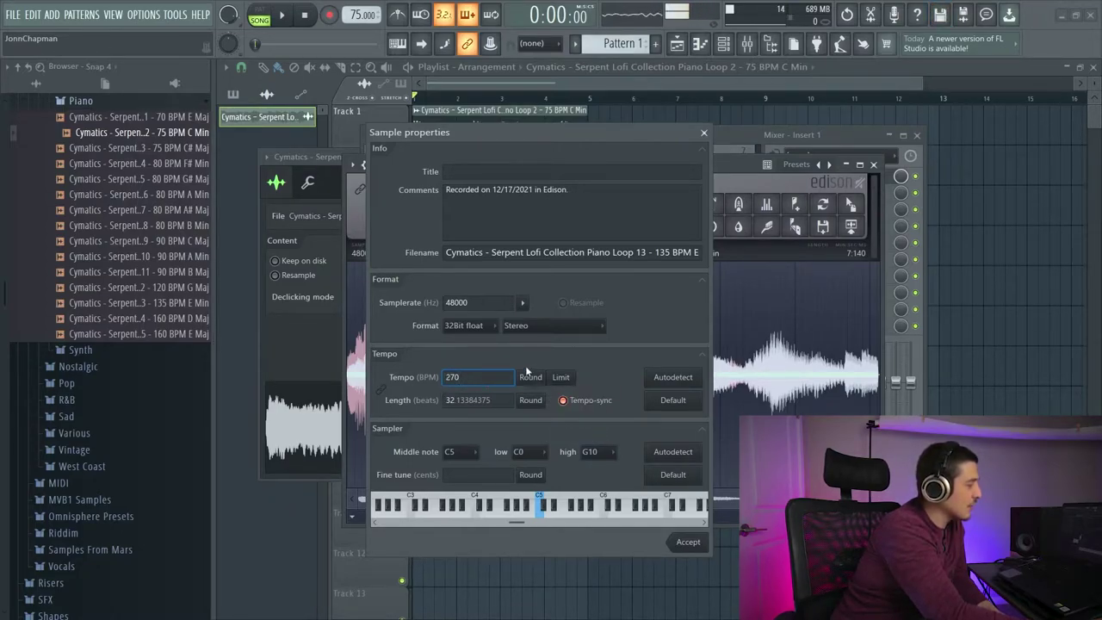
{"action": "mouse_move", "coordinate": [570, 131]}
{"action": "left_mouse_down"}
{"action": "mouse_move", "coordinate": [434, 148]}
{"action": "mouse_move", "coordinate": [591, 137]}
{"action": "left_mouse_up"}
{"action": "left_click", "coordinate": [617, 386]}
{"action": "left_click", "coordinate": [638, 426]}
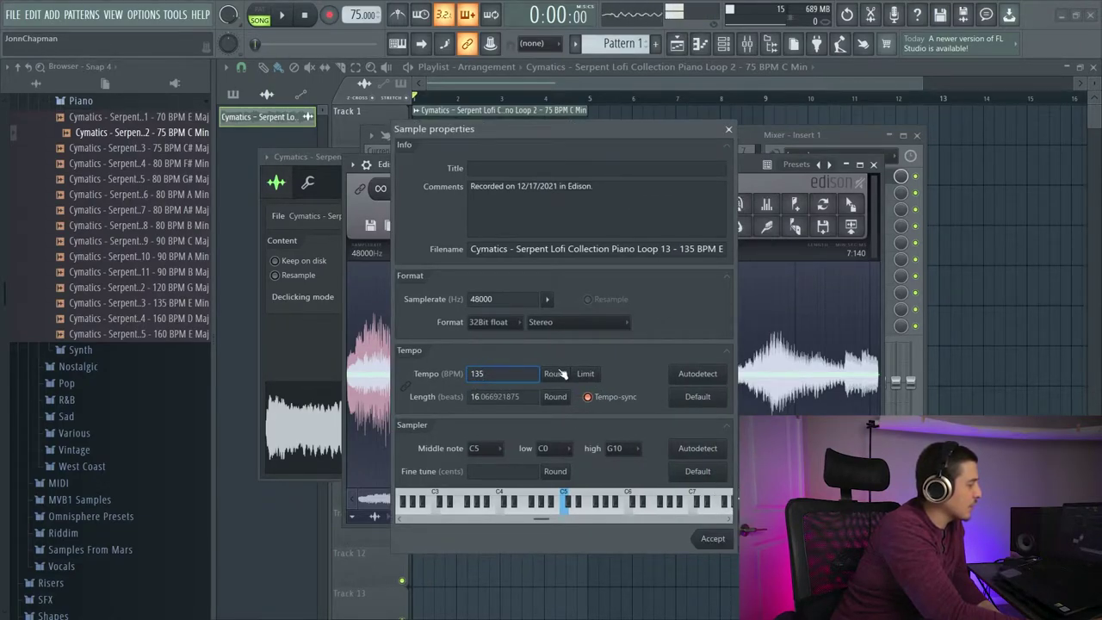
Toggle the sample's Tempo-sync option, reposition the sample properties, and close them without accepting the changes.
{"action": "left_click", "coordinate": [588, 397]}
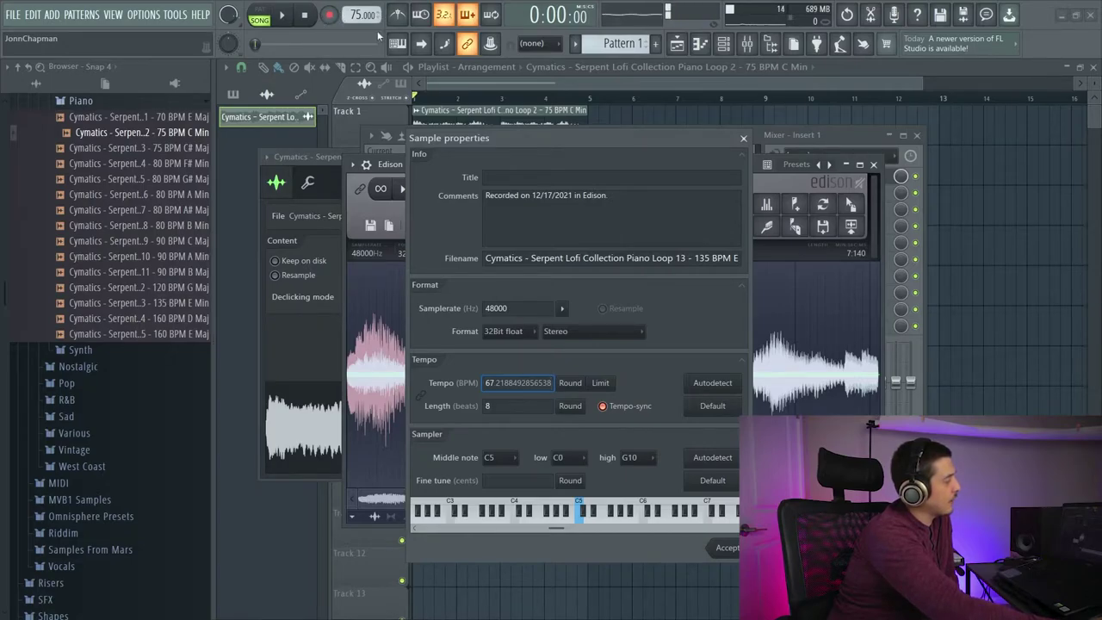
{"action": "left_click_drag", "start_coordinate": [523, 145], "coordinate": [334, 294]}
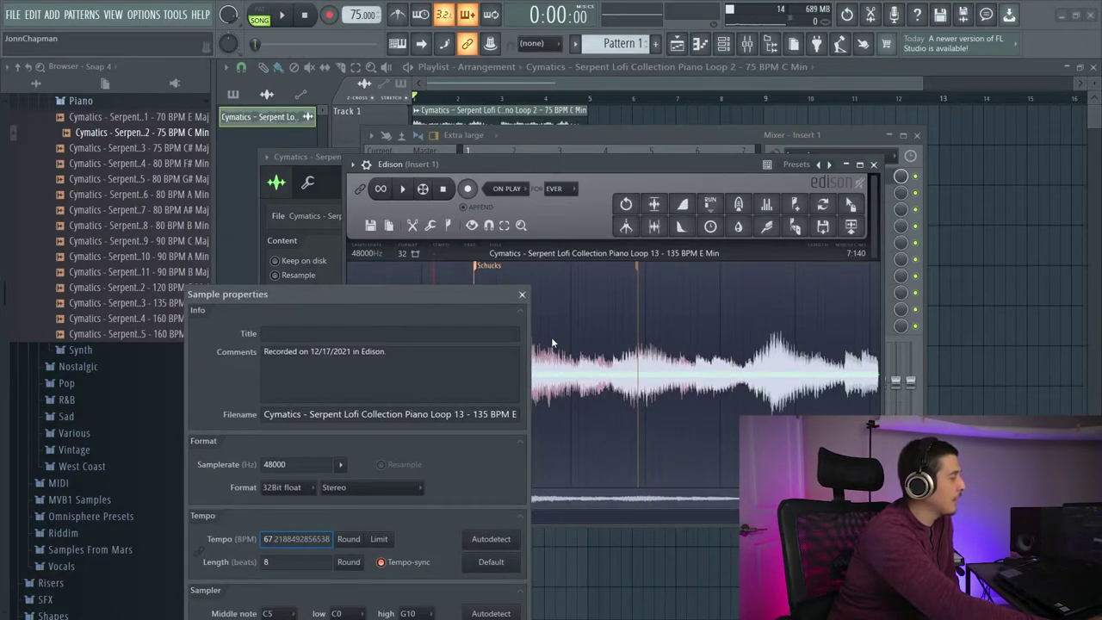
{"action": "left_click_drag", "start_coordinate": [451, 302], "coordinate": [460, 320]}
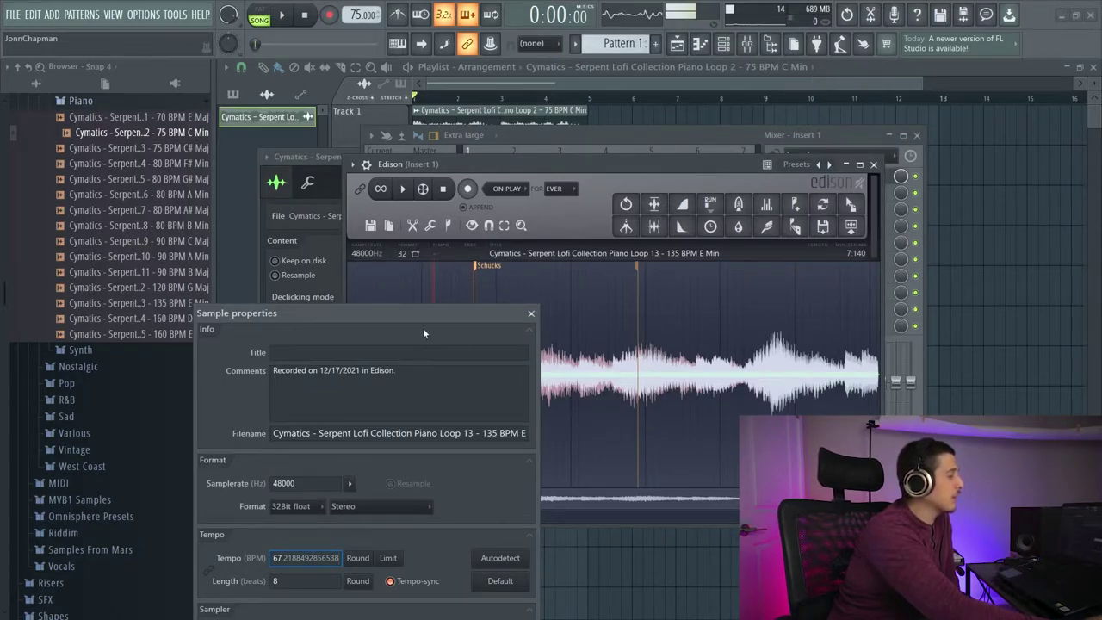
{"action": "left_click_drag", "start_coordinate": [417, 315], "coordinate": [576, 304]}
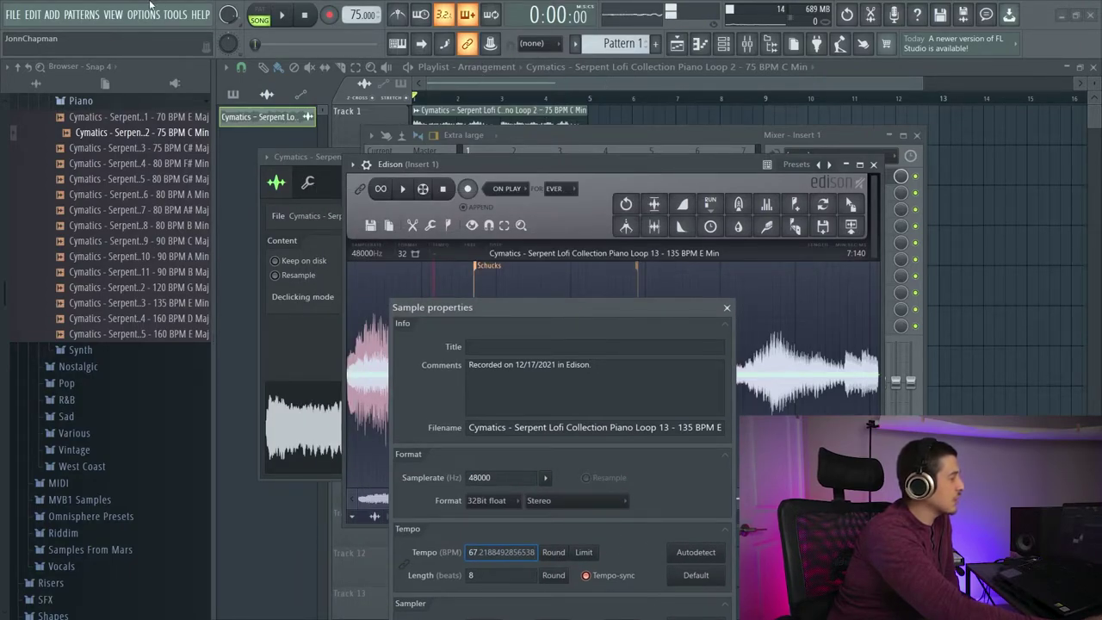
{"action": "left_click_drag", "start_coordinate": [721, 311], "coordinate": [680, 251]}
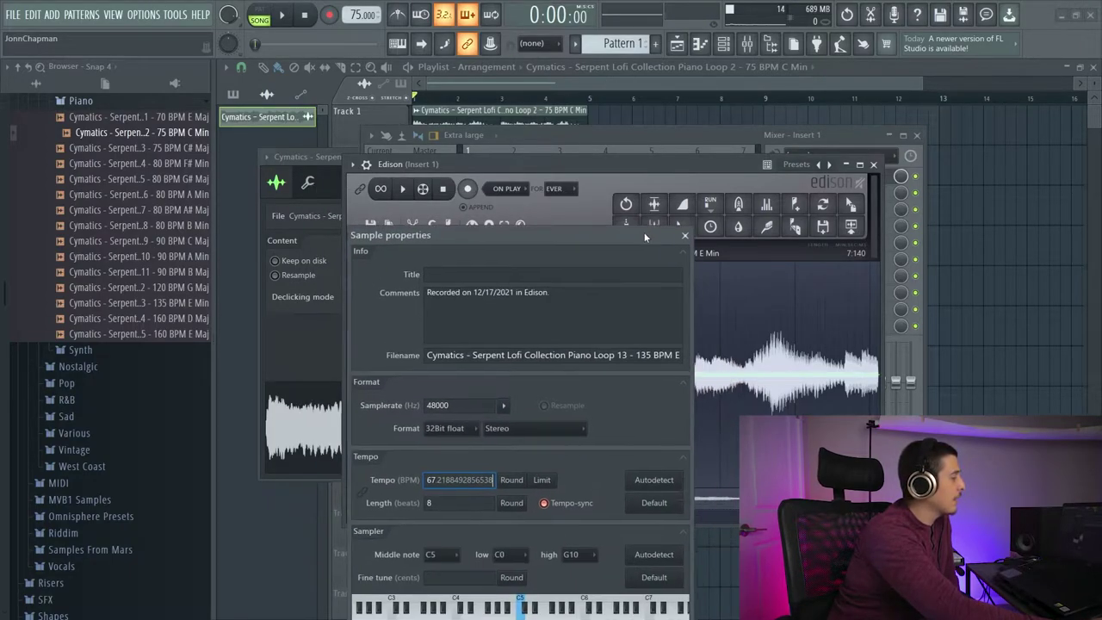
{"action": "left_click", "coordinate": [686, 249]}
Open the general settings, examine the Read sample tempo information option, and close the settings.
{"action": "left_click", "coordinate": [143, 14]}
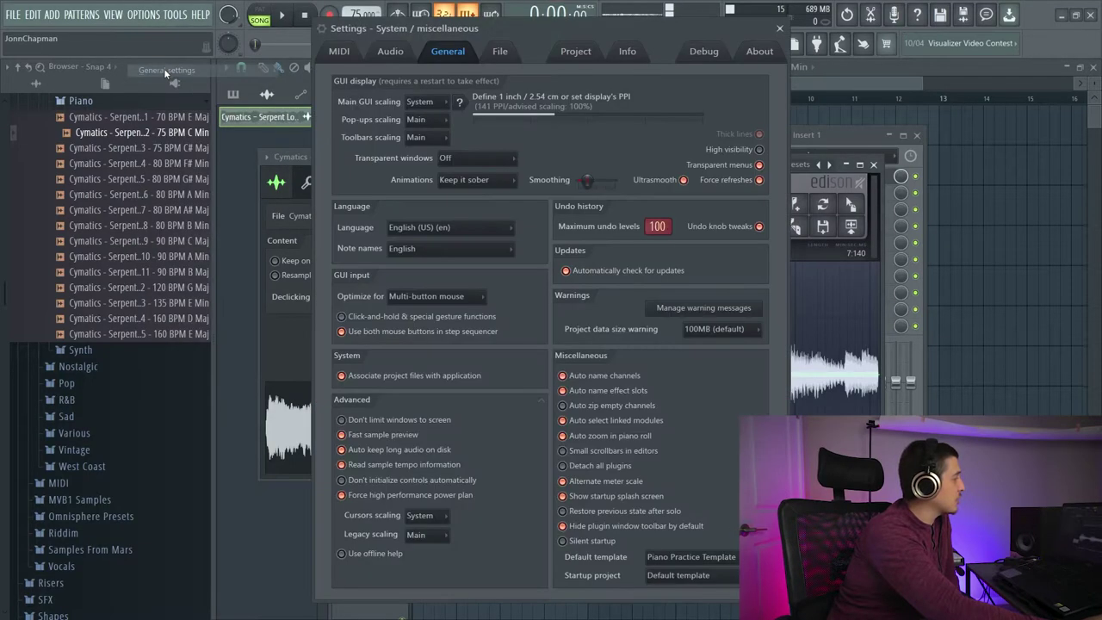
{"action": "left_click", "coordinate": [166, 70]}
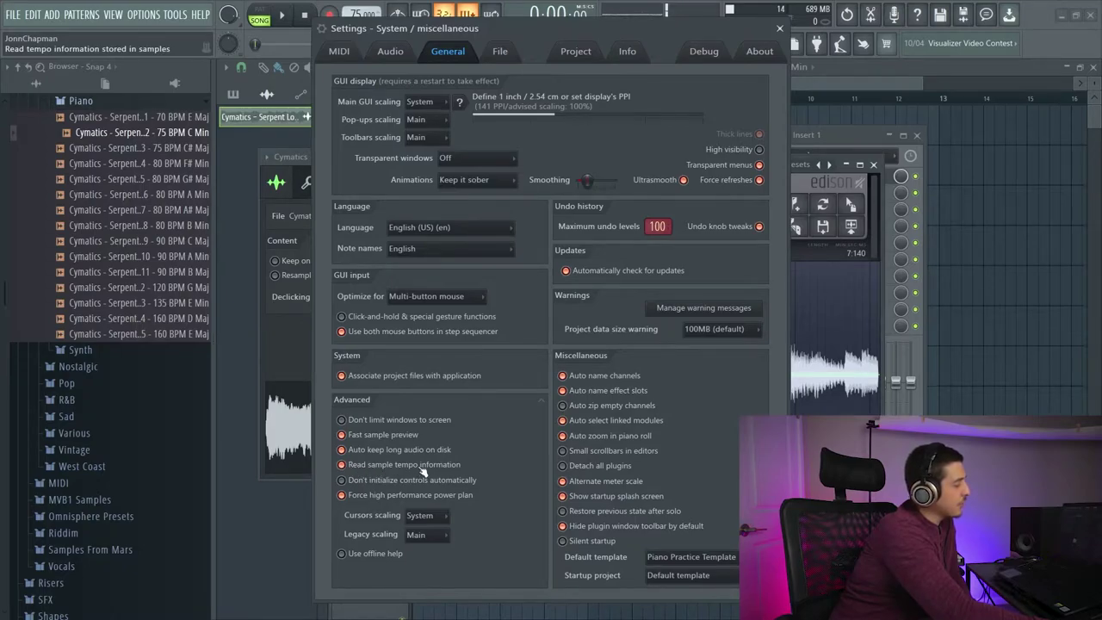
{"action": "left_click", "coordinate": [779, 29]}
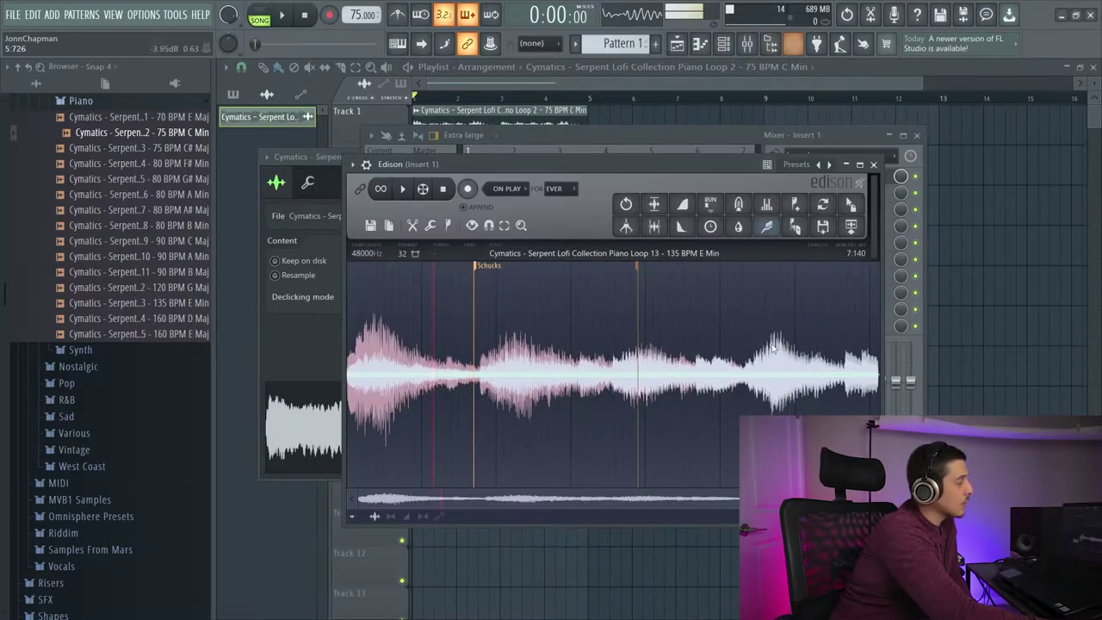
Reopen the sample properties, examine the sampler's middle note and low note choices without changing them, and accept the dialog.
{"action": "left_click_drag", "start_coordinate": [495, 175], "coordinate": [494, 198]}
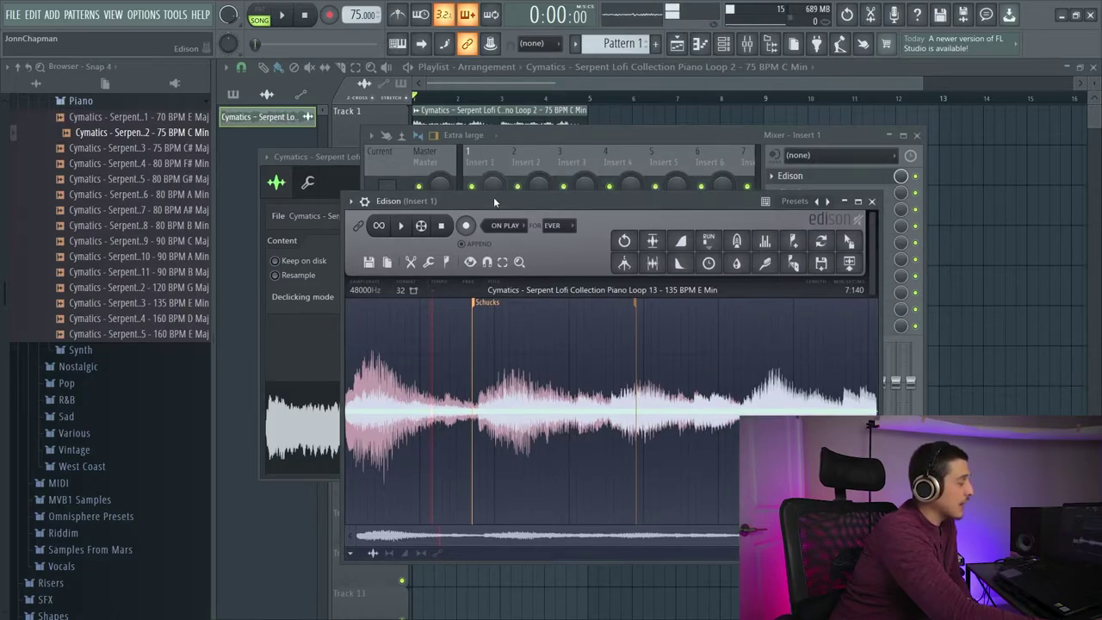
{"action": "double_click", "coordinate": [482, 289]}
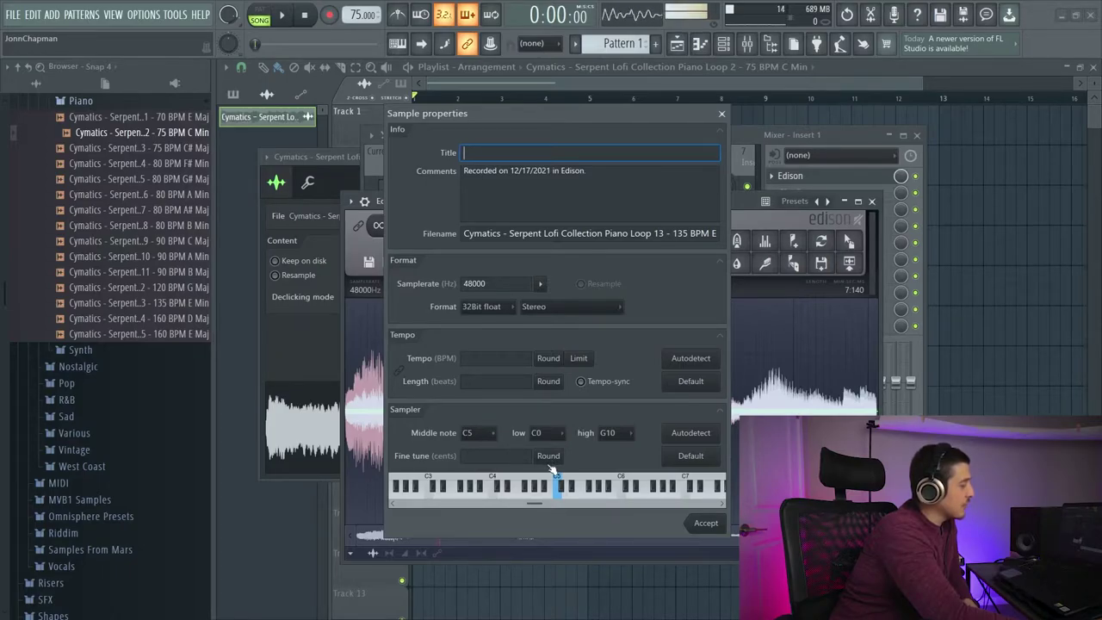
{"action": "left_click_drag", "start_coordinate": [541, 119], "coordinate": [526, 124]}
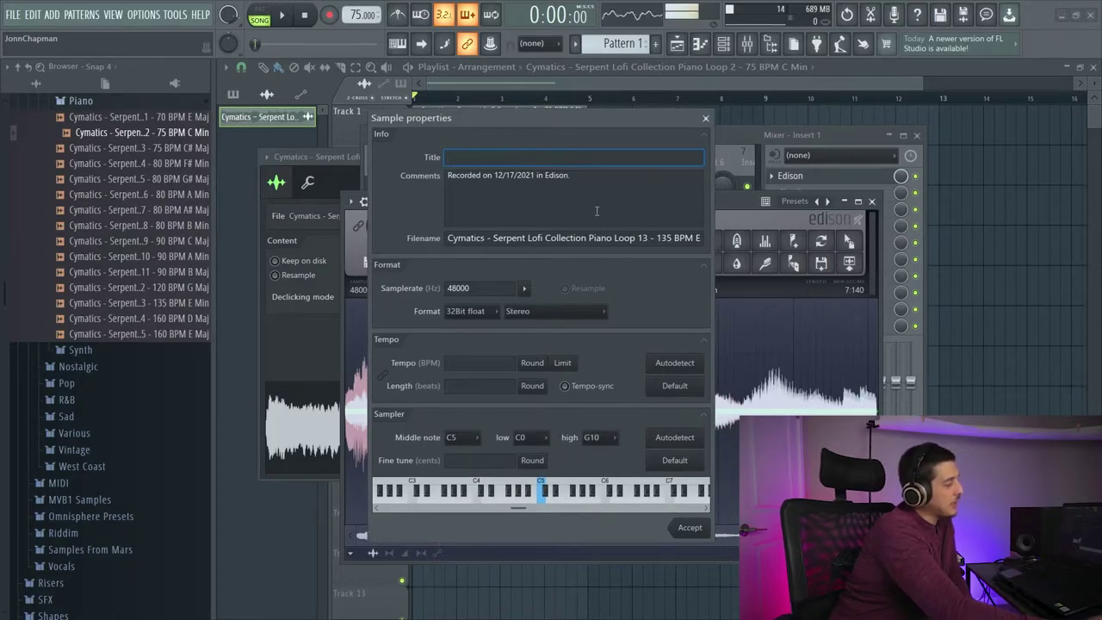
{"action": "left_click", "coordinate": [473, 435]}
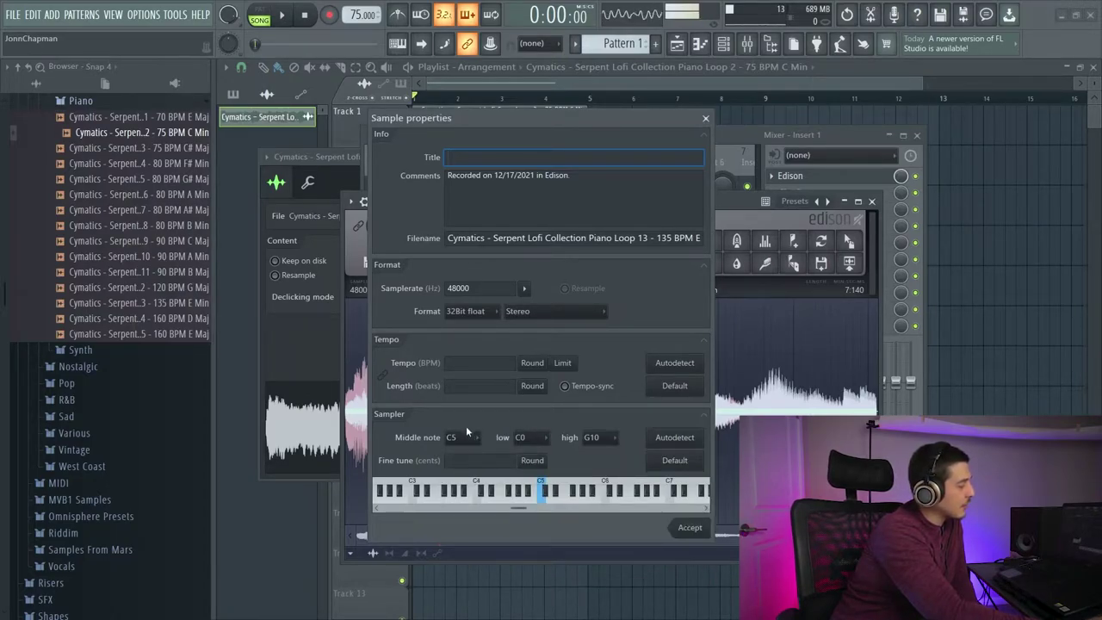
{"action": "left_click", "coordinate": [549, 439]}
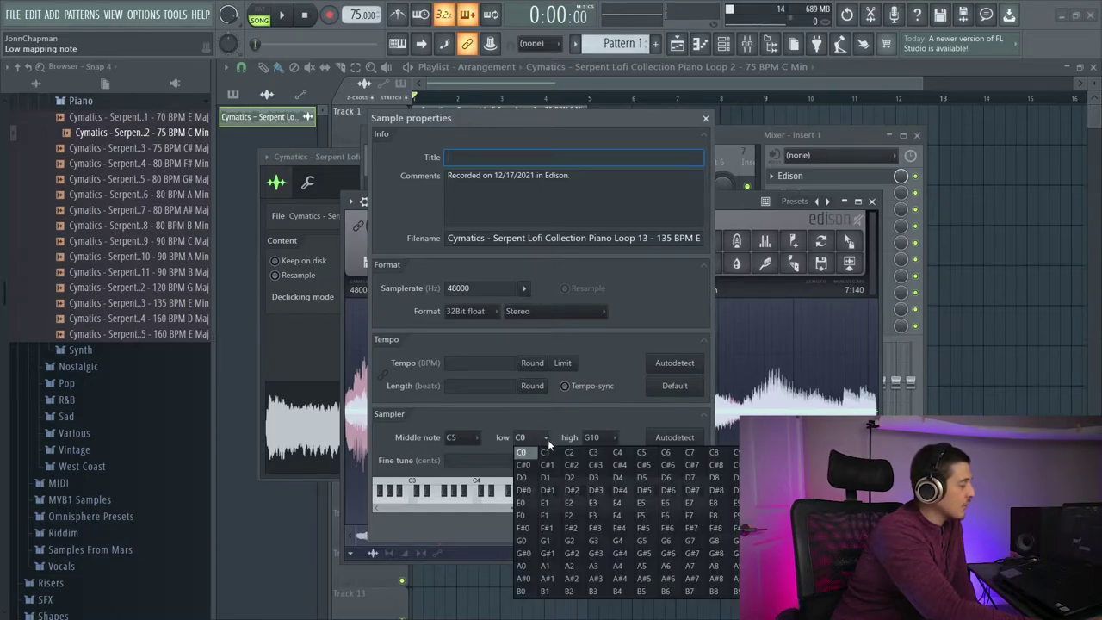
{"action": "left_click", "coordinate": [508, 419]}
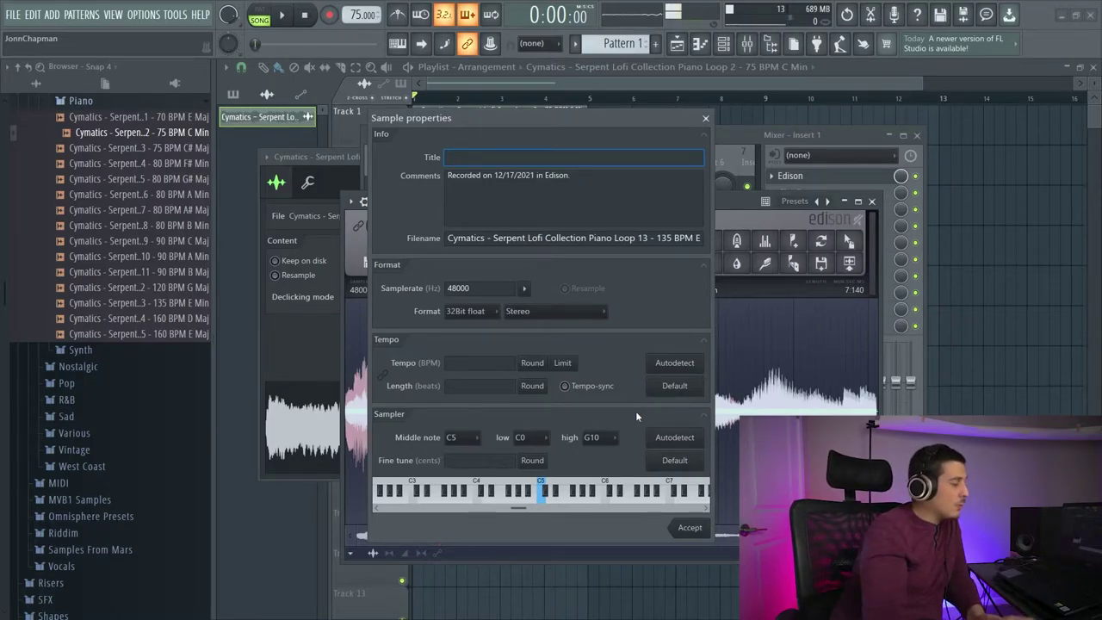
{"action": "key", "text": "Return"}
Examine the undo history and the envelope and spectral undo mix commands without applying any of them.
{"action": "left_click", "coordinate": [410, 262]}
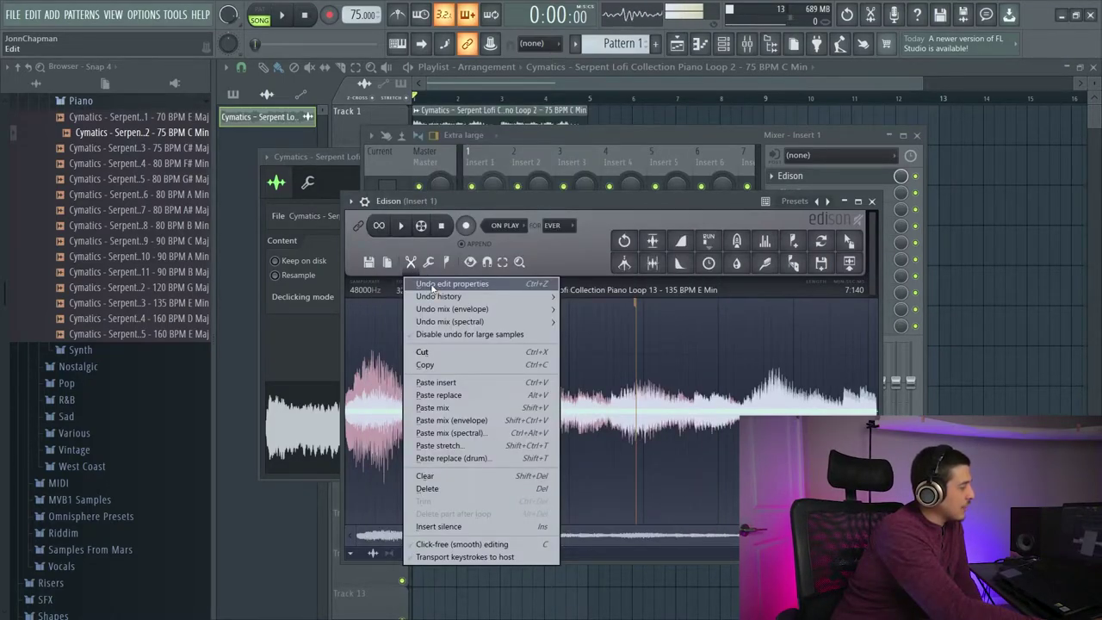
{"action": "mouse_move", "coordinate": [447, 300]}
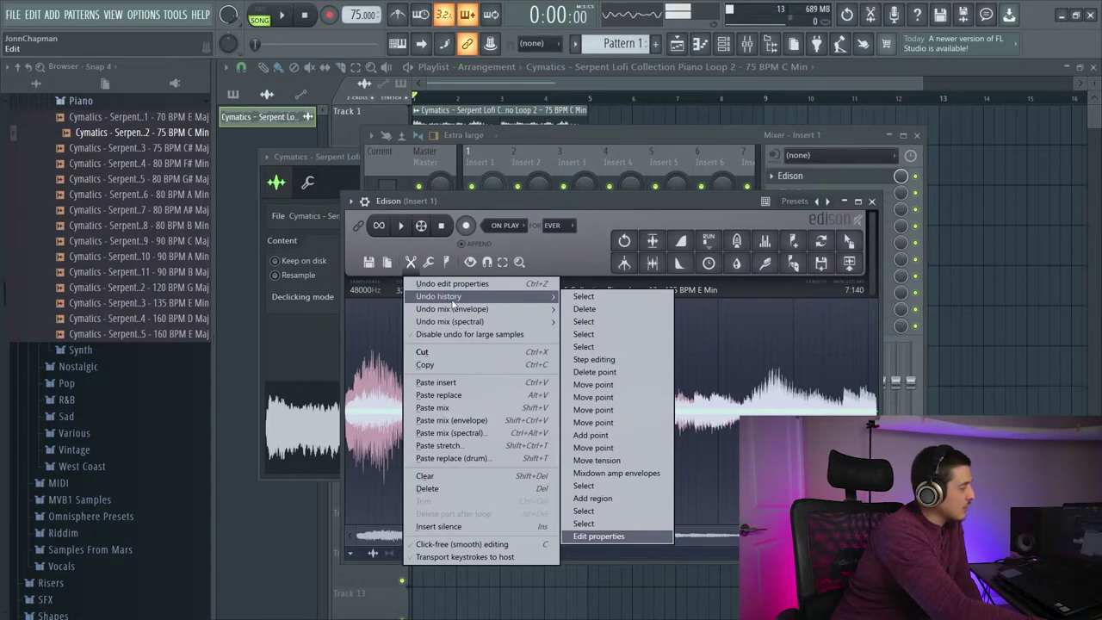
{"action": "mouse_move", "coordinate": [501, 308]}
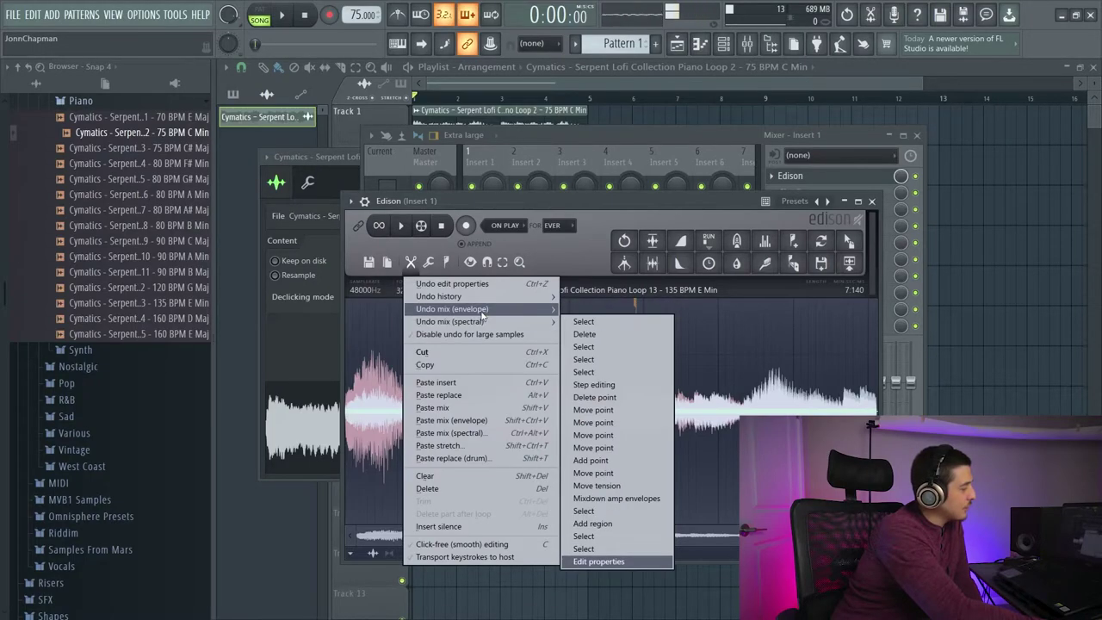
{"action": "mouse_move", "coordinate": [450, 324]}
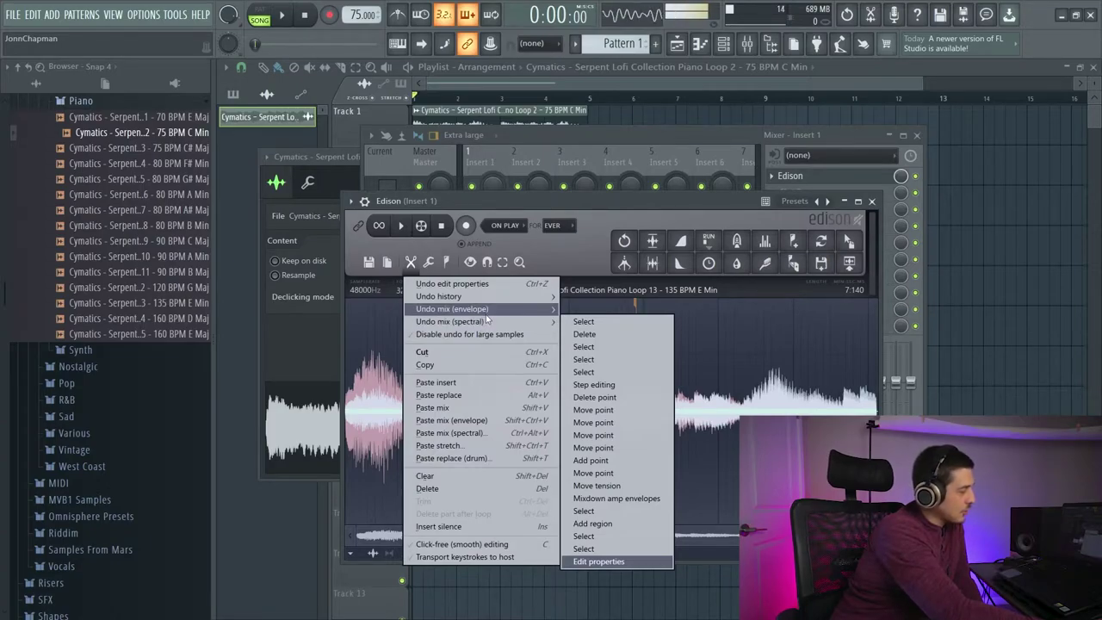
{"action": "key", "text": "Escape"}
Shape the sample's envelope as a curve falling from the maximum at the start to the minimum at the end.
{"action": "left_click", "coordinate": [439, 555]}
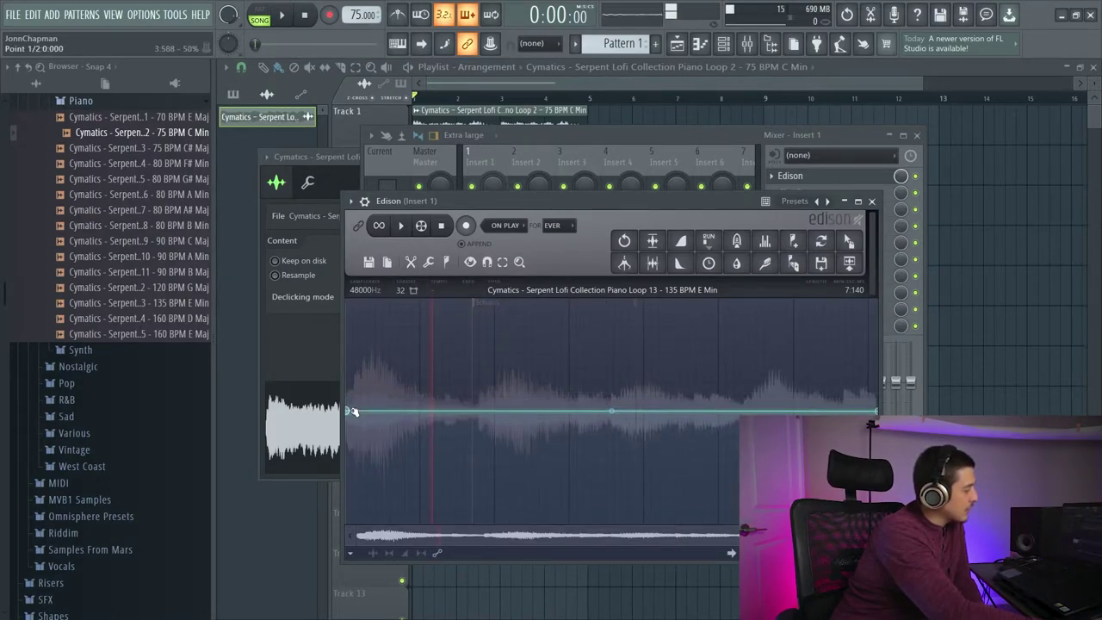
{"action": "left_click_drag", "start_coordinate": [352, 412], "coordinate": [349, 405]}
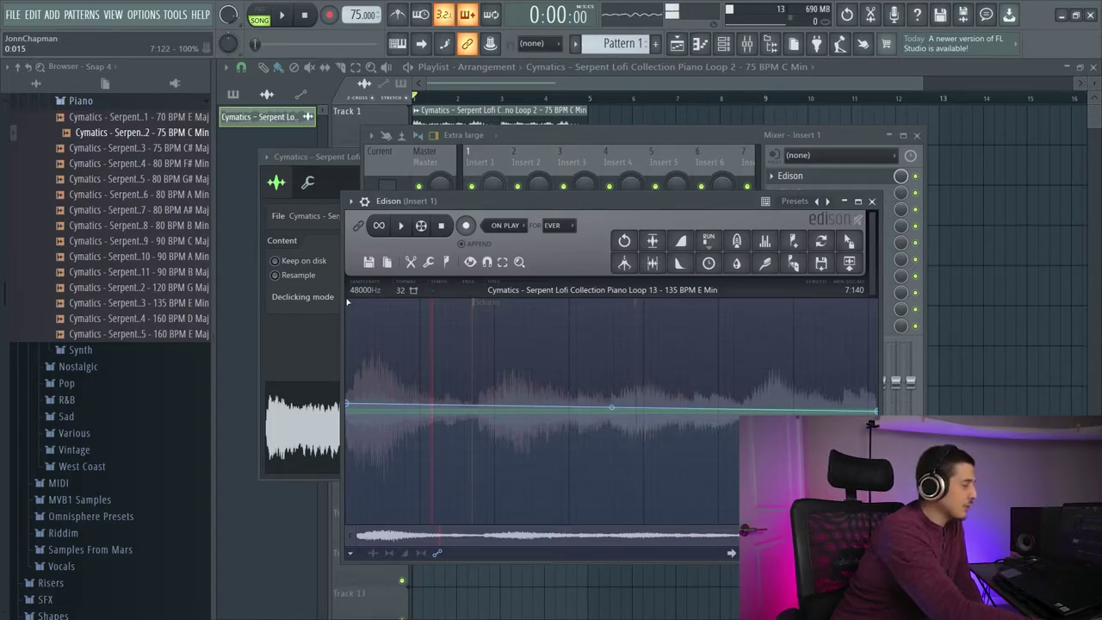
{"action": "left_click_drag", "start_coordinate": [875, 412], "coordinate": [875, 525]}
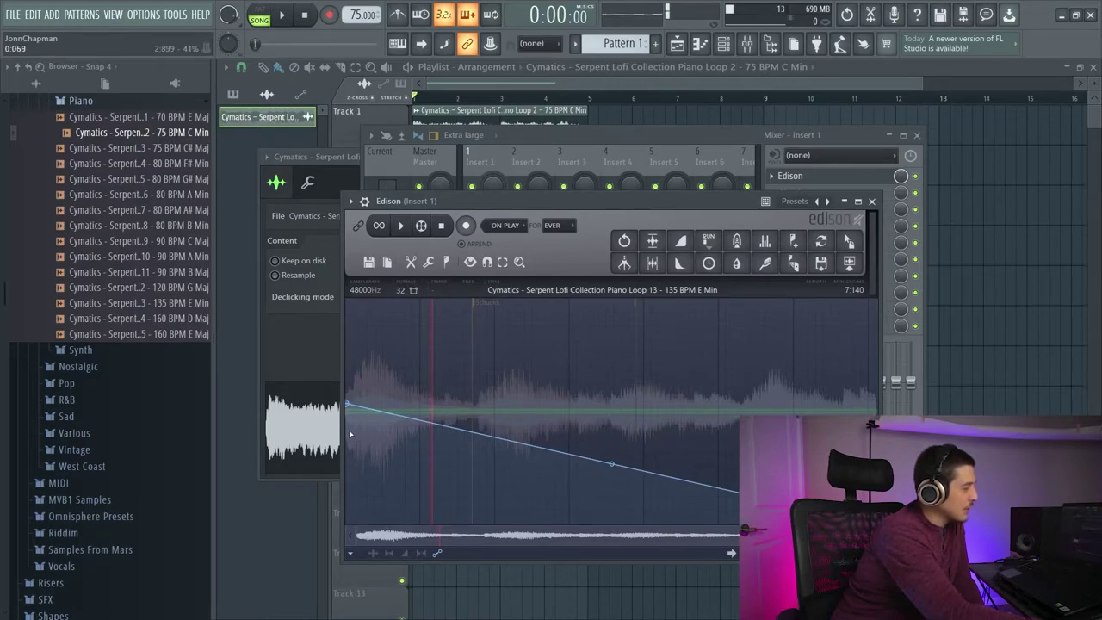
{"action": "left_click_drag", "start_coordinate": [348, 403], "coordinate": [348, 297]}
{"action": "left_click_drag", "start_coordinate": [611, 411], "coordinate": [611, 482]}
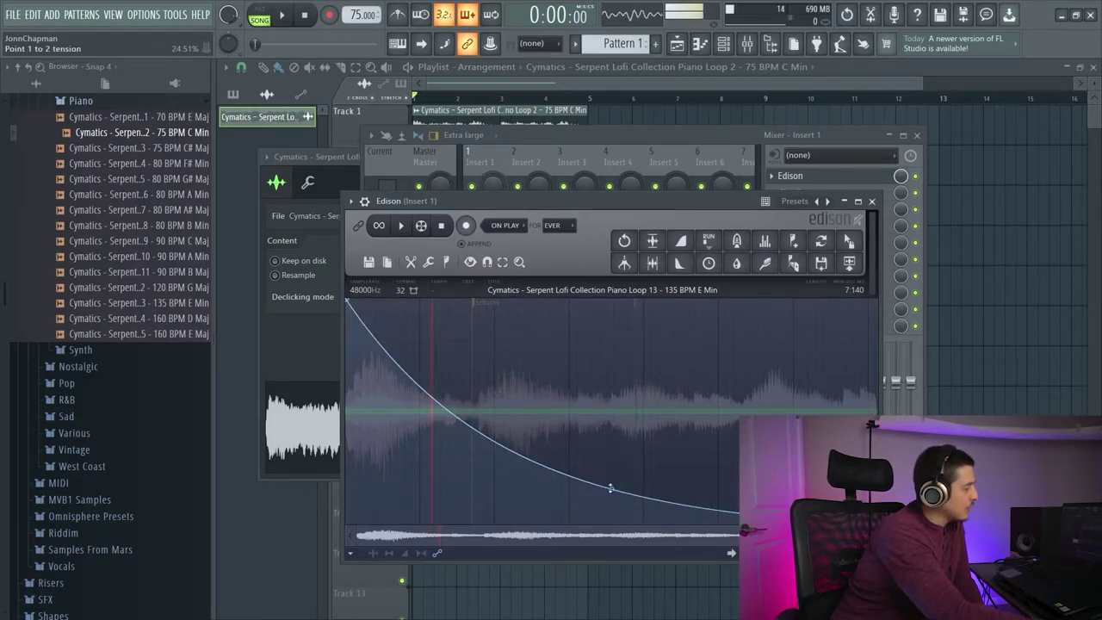
Blend the sample with the Move tension state before Mixdown amp envelopes using Undo mix (envelope).
{"action": "left_click", "coordinate": [410, 261]}
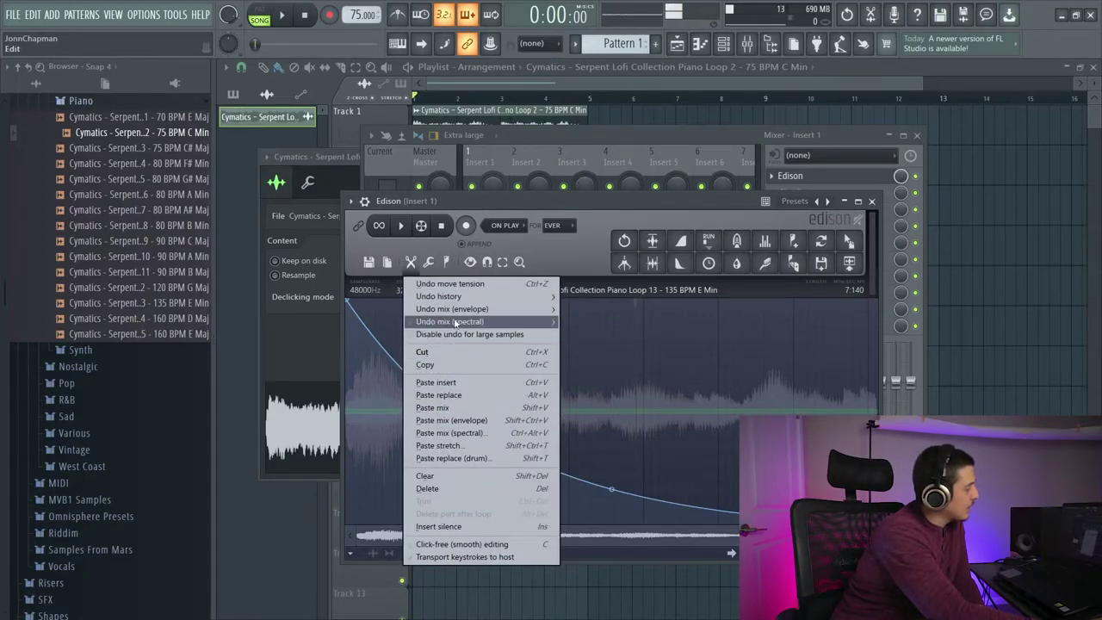
{"action": "mouse_move", "coordinate": [460, 315]}
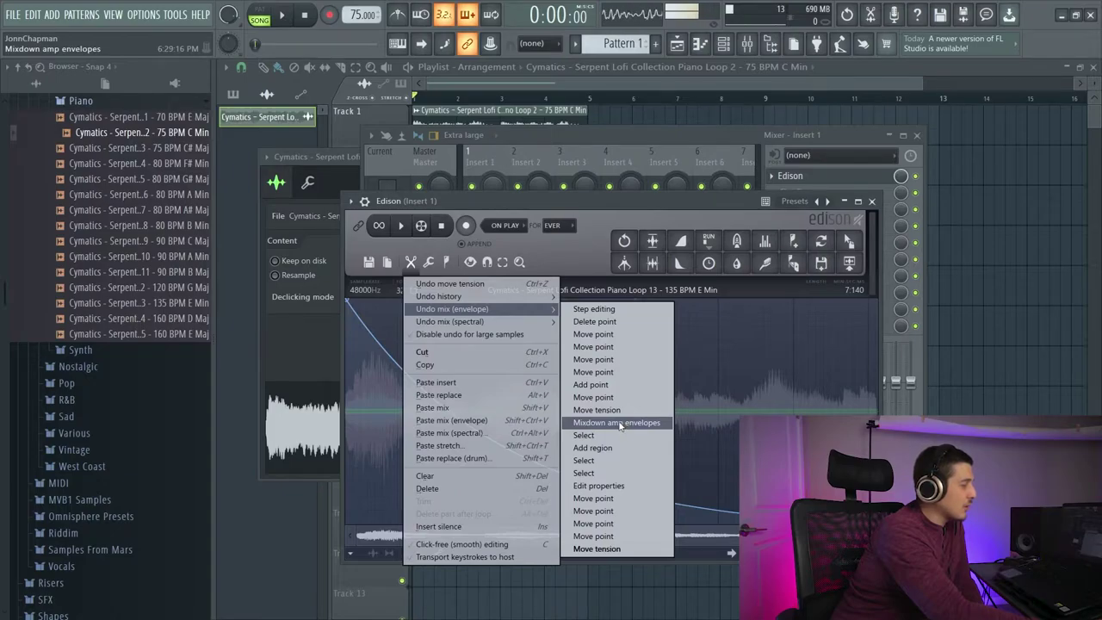
{"action": "left_click", "coordinate": [596, 410]}
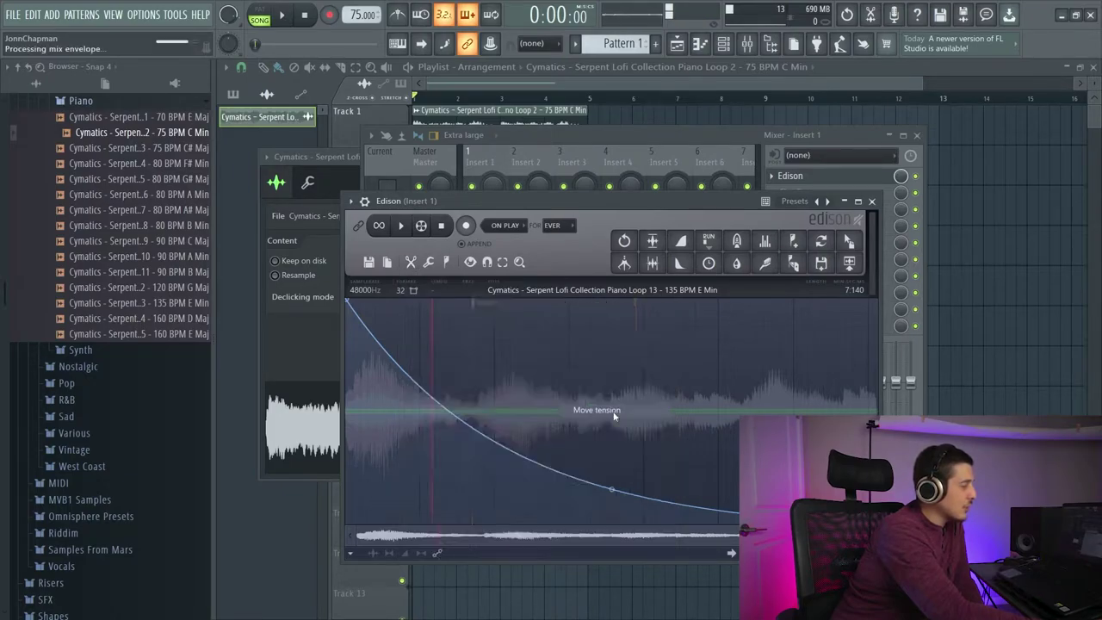
Delete the Schucks region from the sample and play the sample back.
{"action": "left_click", "coordinate": [349, 318]}
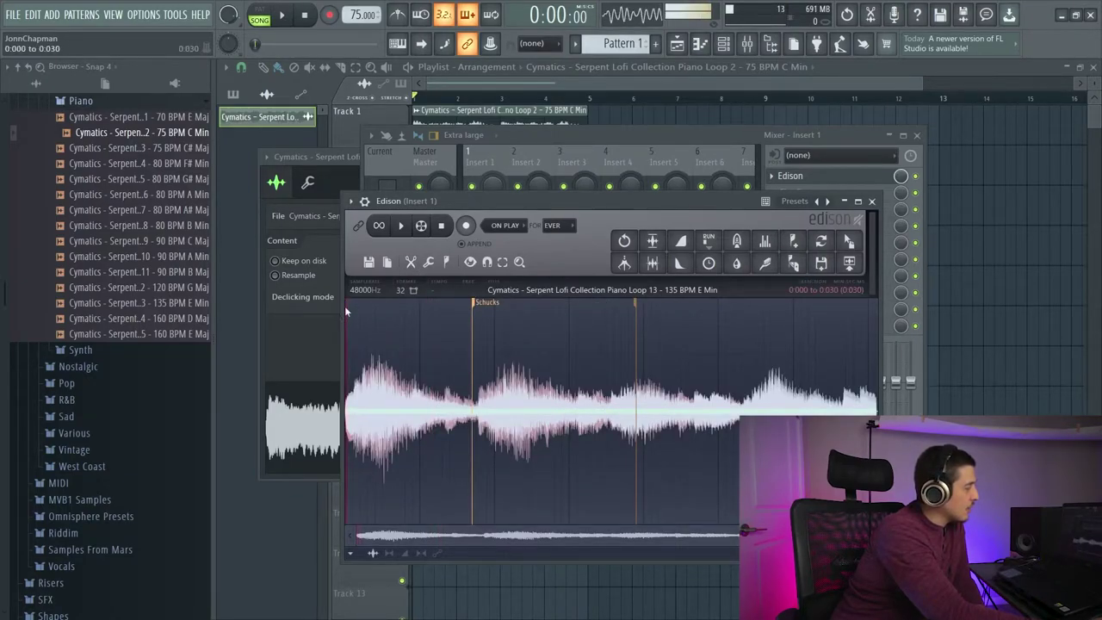
{"action": "right_click", "coordinate": [477, 303]}
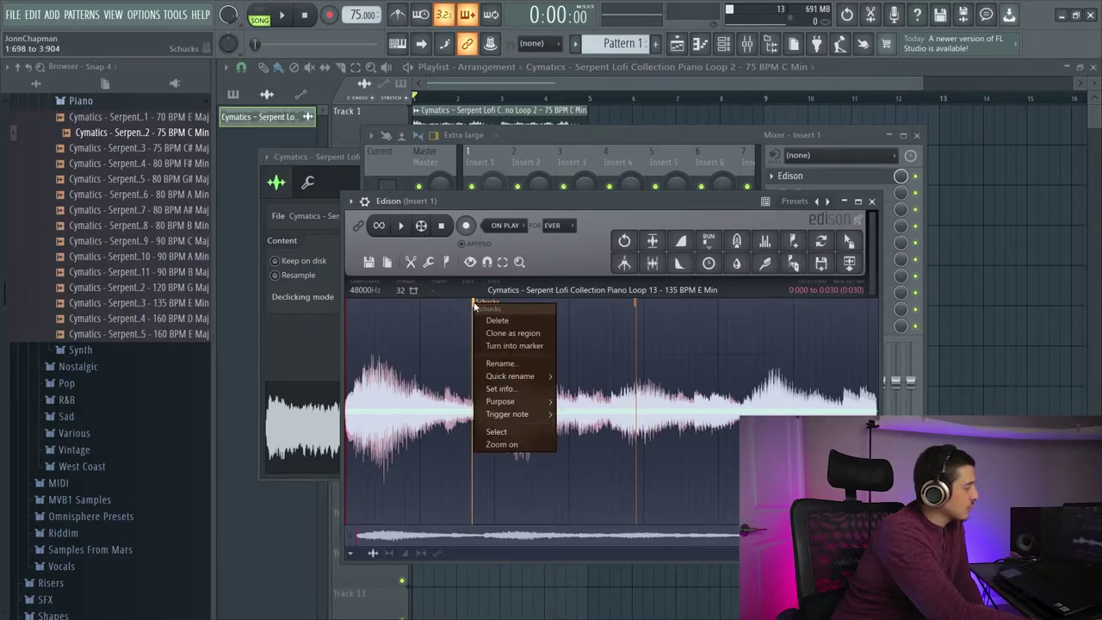
{"action": "left_click", "coordinate": [490, 320]}
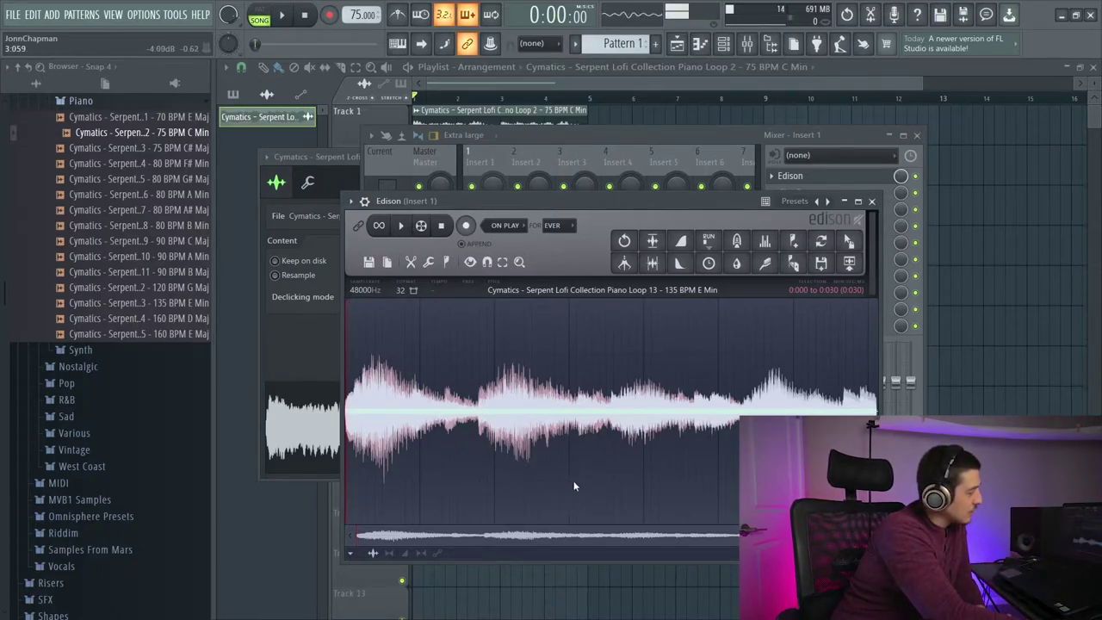
{"action": "left_click", "coordinate": [403, 226]}
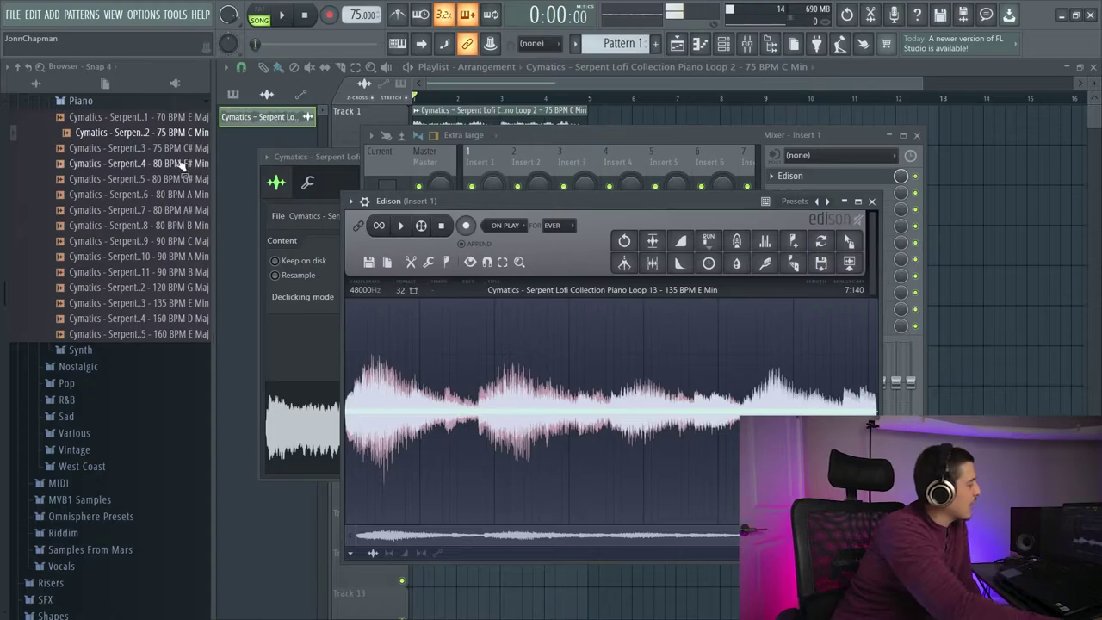
{"action": "left_click", "coordinate": [407, 230]}
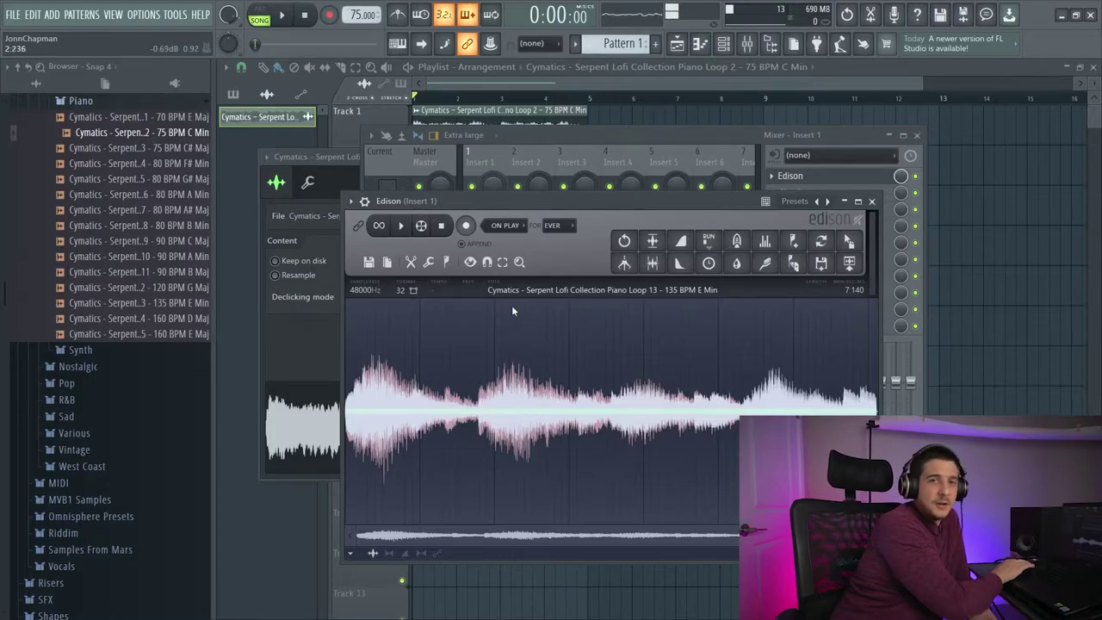
Apply Undo mix (spectral) with a mask sloping down from about 2326 Hz to about 5 kHz, and play the sample.
{"action": "left_click", "coordinate": [411, 262]}
{"action": "mouse_move", "coordinate": [484, 322]}
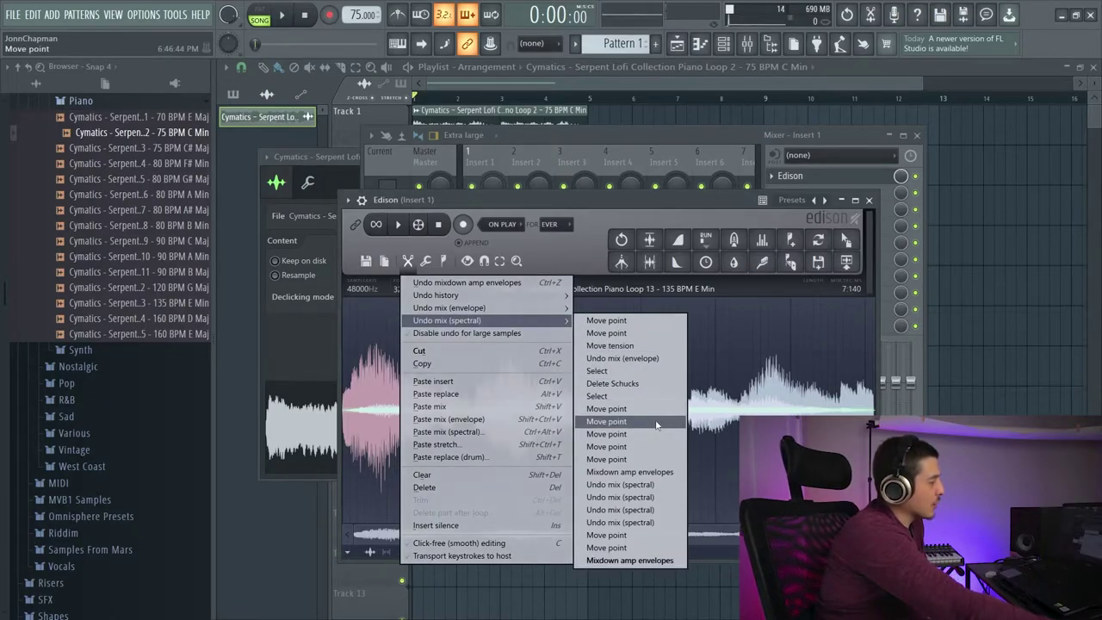
{"action": "left_click", "coordinate": [620, 465]}
{"action": "left_click_drag", "start_coordinate": [639, 259], "coordinate": [630, 259]}
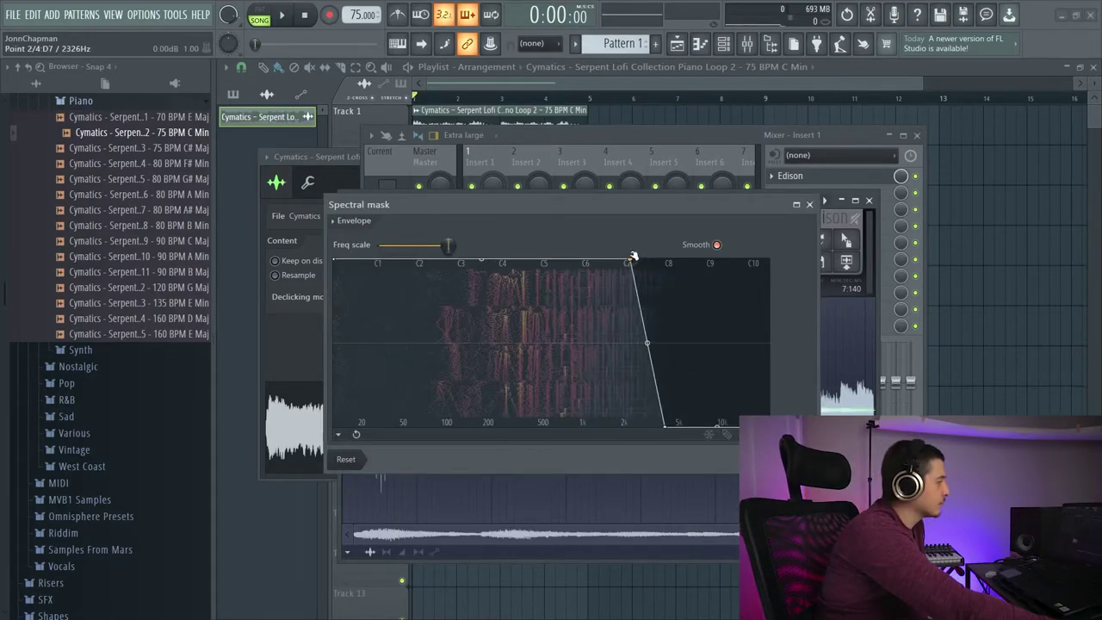
{"action": "left_click_drag", "start_coordinate": [664, 425], "coordinate": [673, 425]}
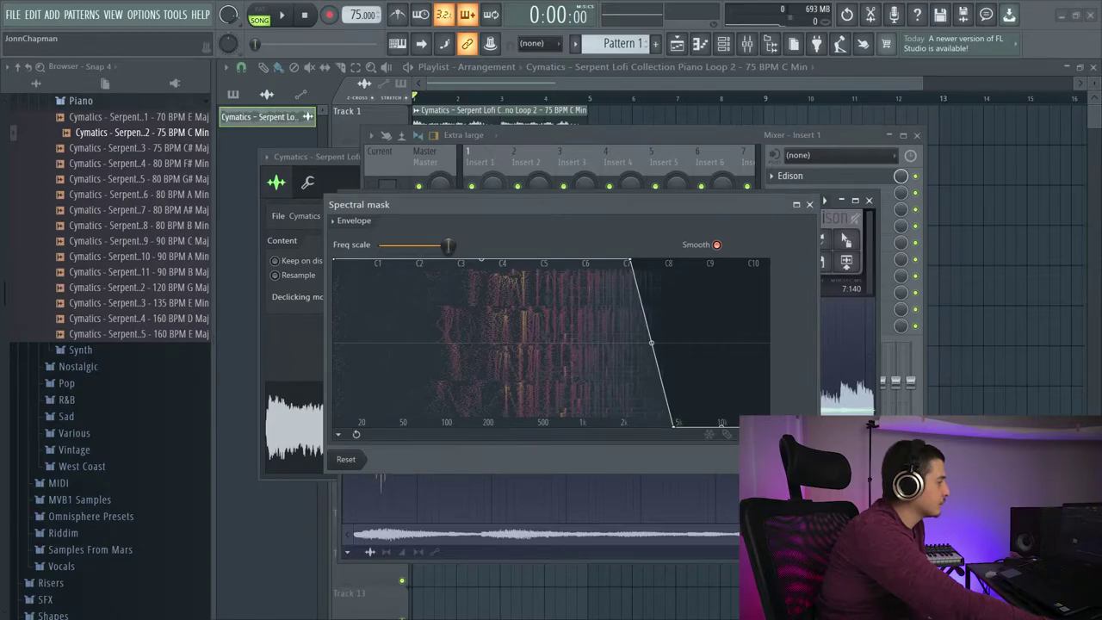
{"action": "left_click", "coordinate": [733, 433]}
{"action": "left_click", "coordinate": [400, 224]}
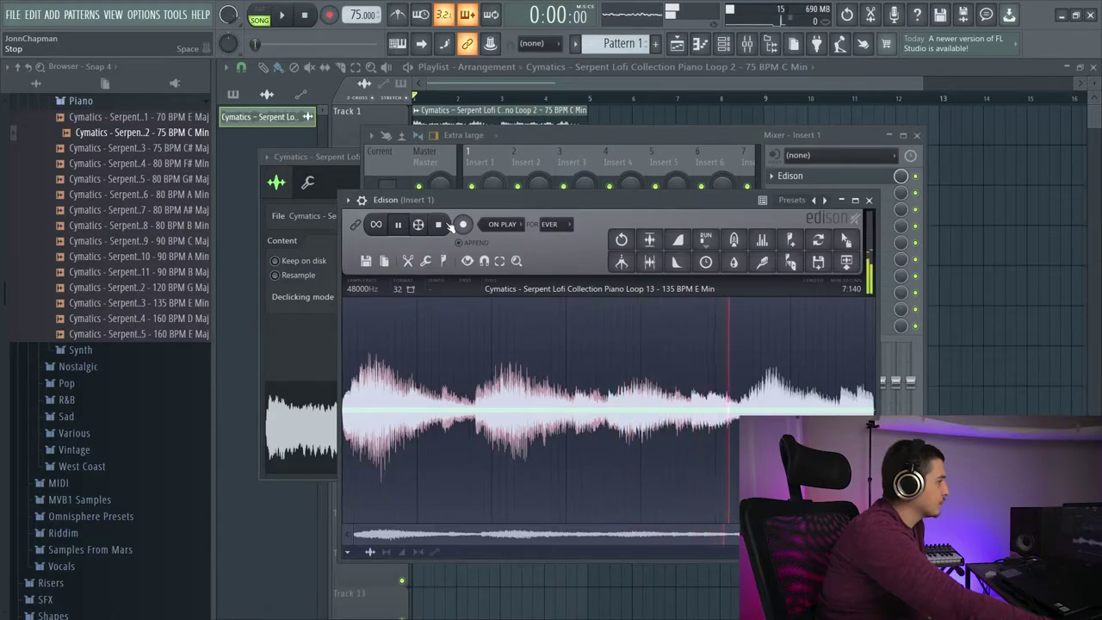
{"action": "left_click", "coordinate": [450, 223]}
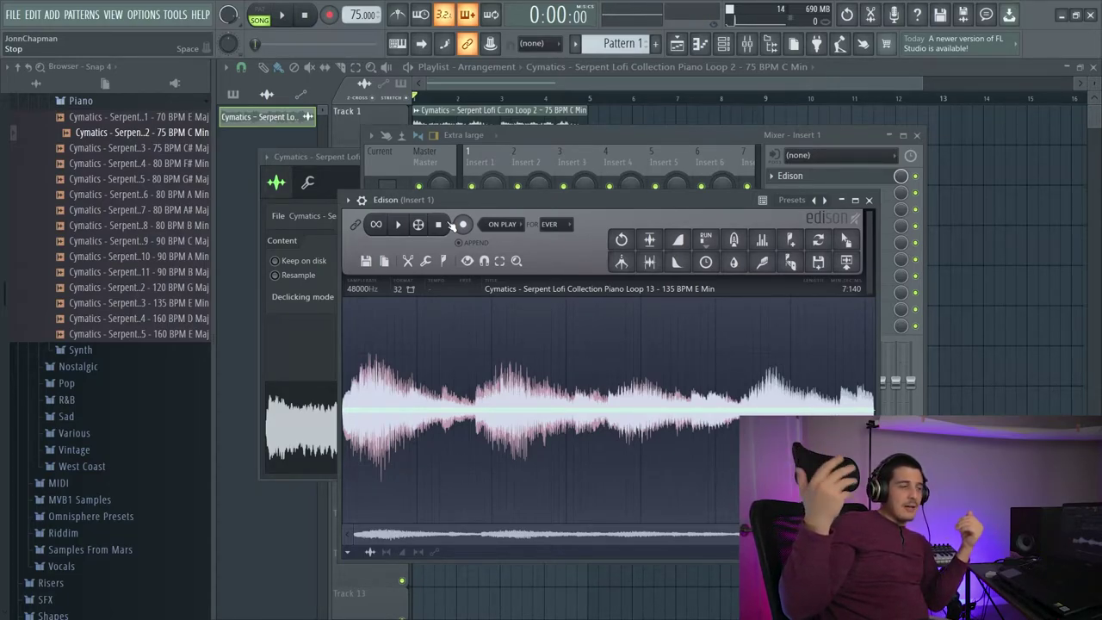
Select the opening section from 0:000 to 1:714, try cutting it out, and undo the cut.
{"action": "left_click", "coordinate": [408, 261]}
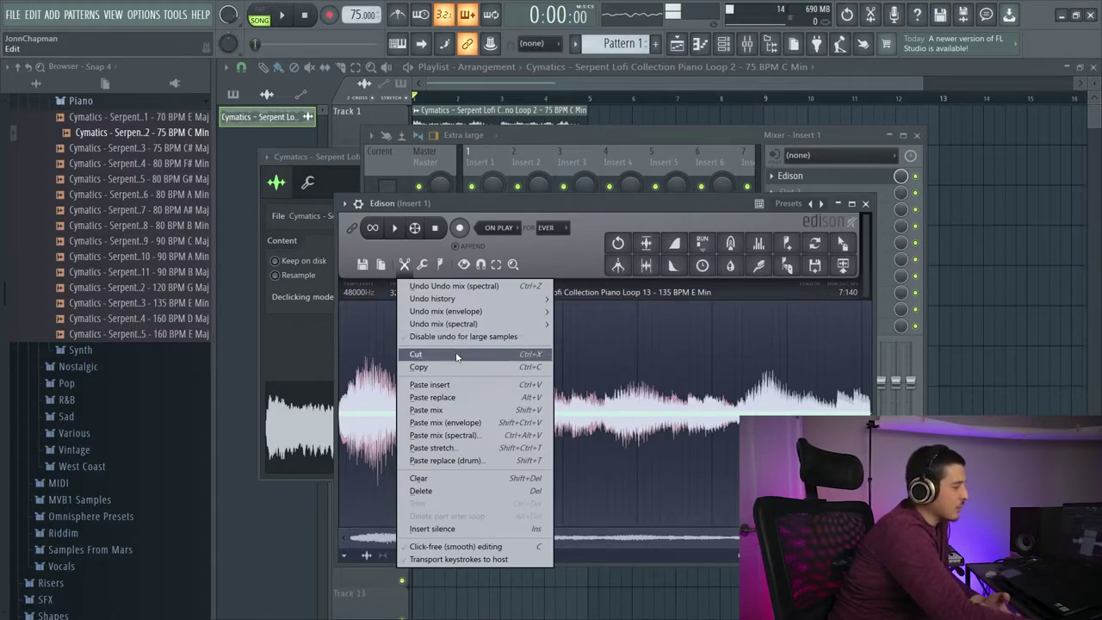
{"action": "left_click", "coordinate": [615, 393]}
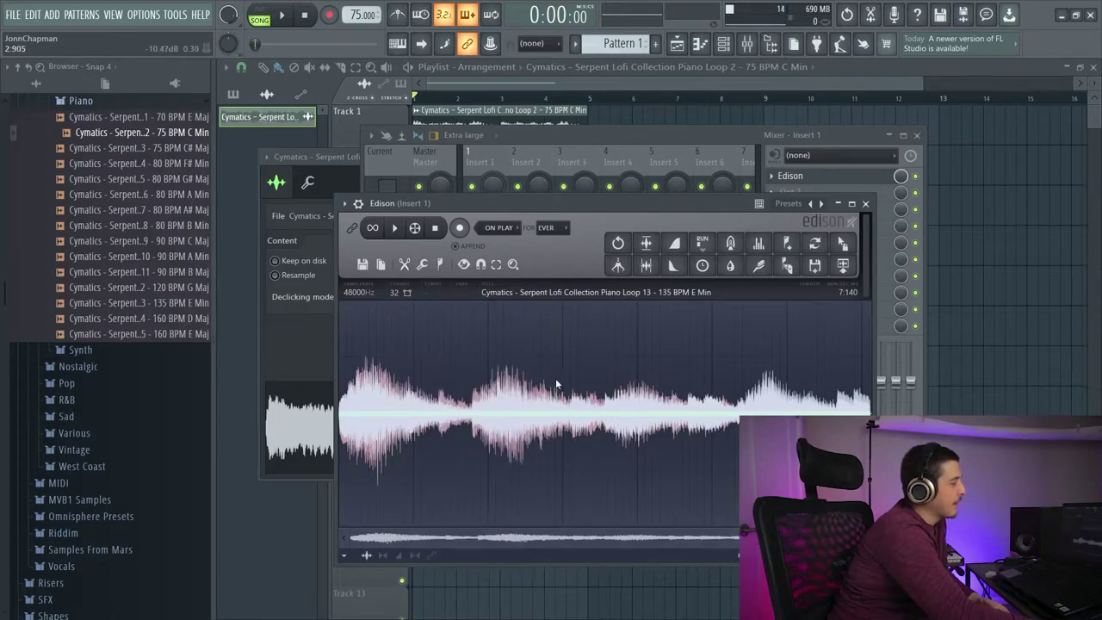
{"action": "left_click_drag", "start_coordinate": [467, 394], "coordinate": [341, 393]}
{"action": "key", "text": "Delete"}
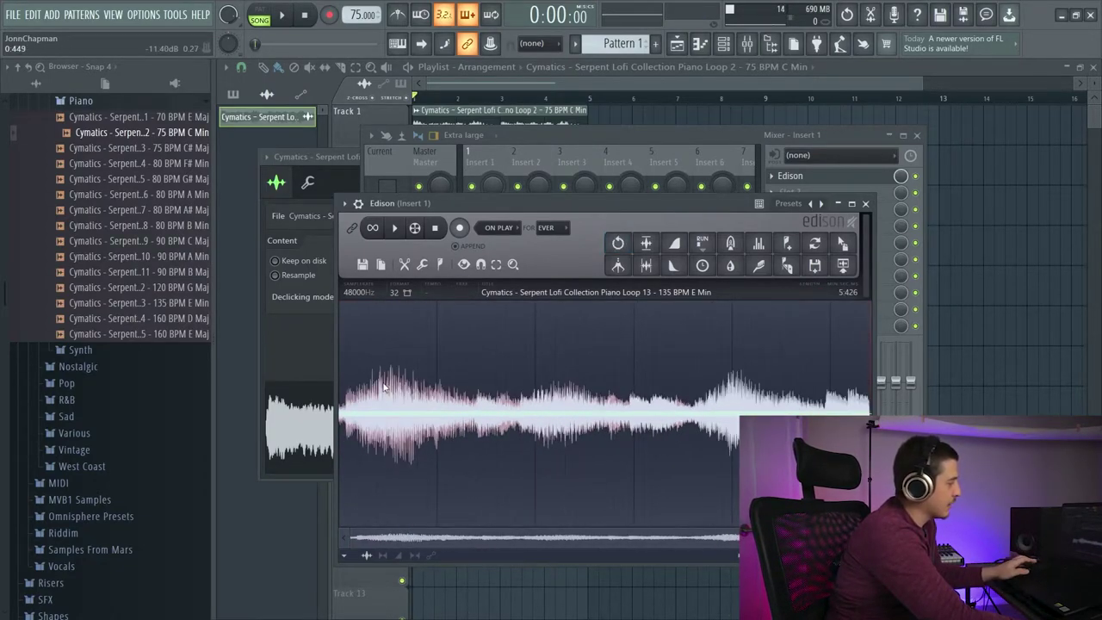
{"action": "key", "text": "ctrl+z"}
{"action": "key", "text": "ctrl+z"}
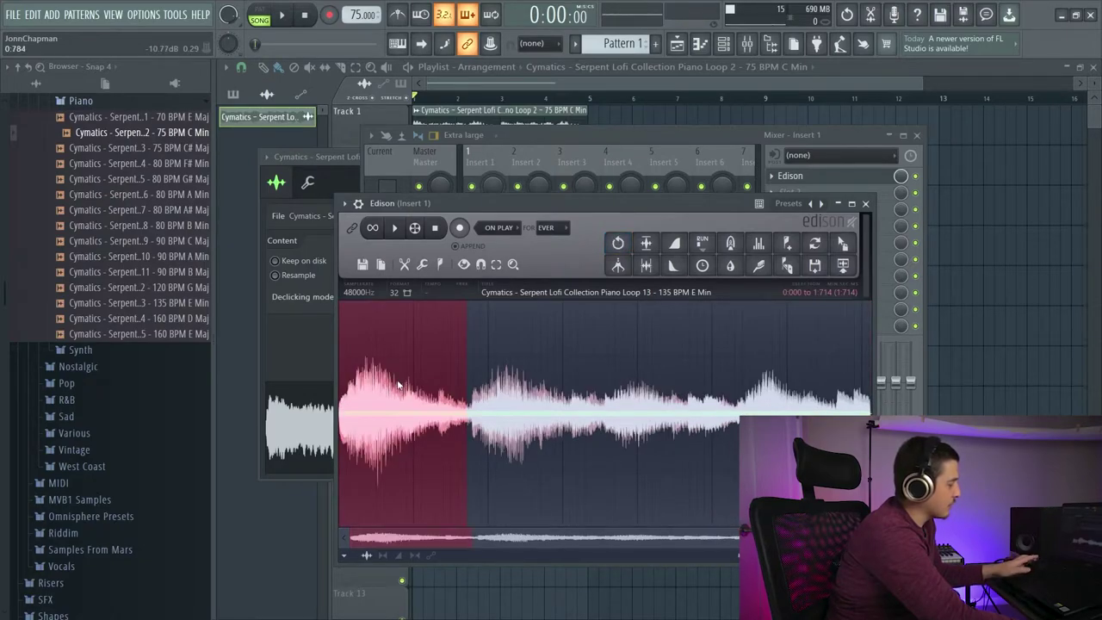
Copy the selected opening section and insert the copy at the start of the sample.
{"action": "left_click", "coordinate": [404, 264]}
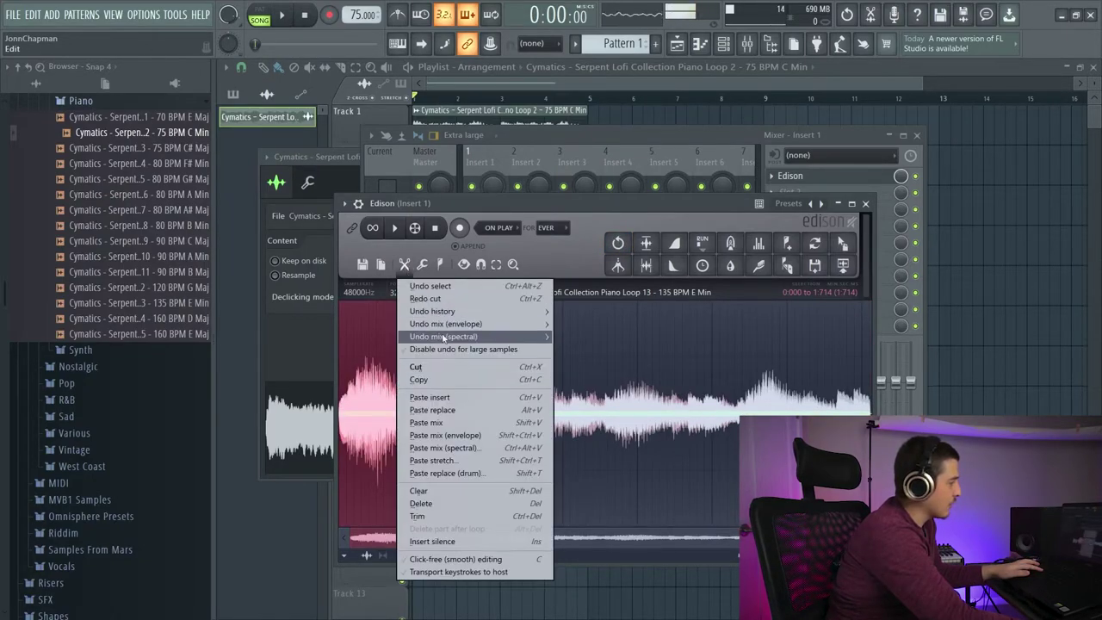
{"action": "left_click", "coordinate": [519, 379]}
{"action": "key", "text": "ctrl+v"}
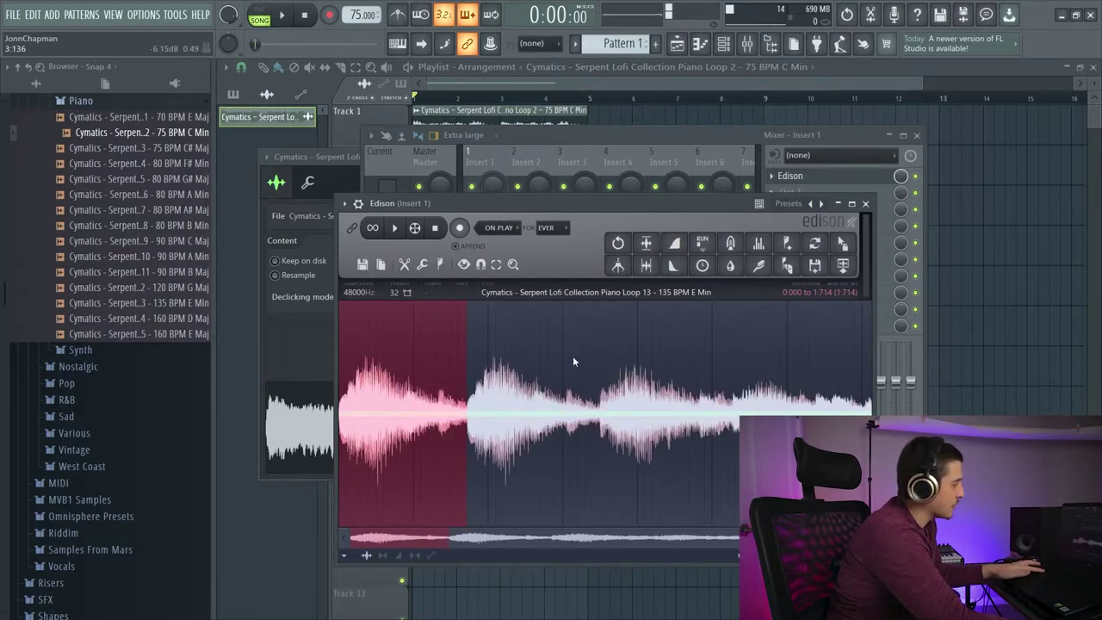
Try Paste insert to place the copied section just before the sample's second swell.
{"action": "left_click", "coordinate": [405, 264]}
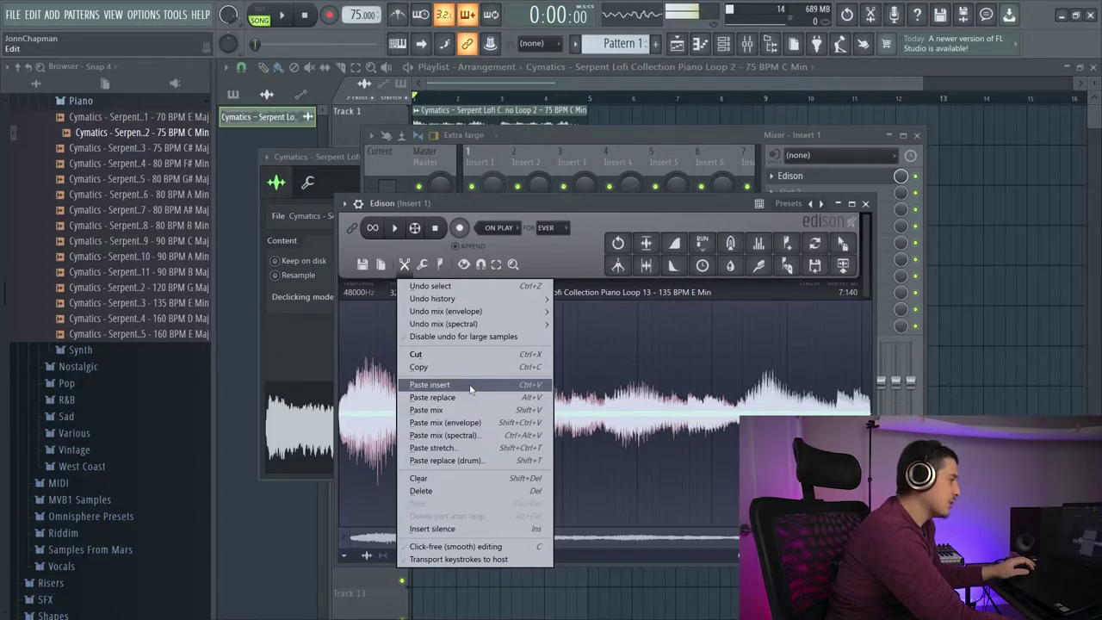
{"action": "left_click", "coordinate": [471, 389]}
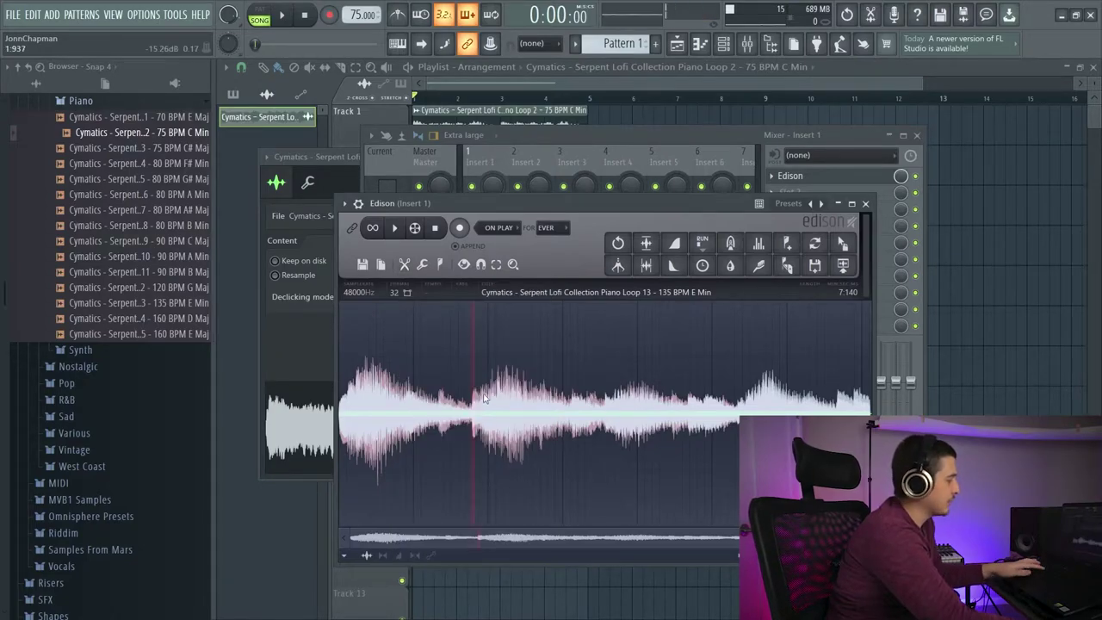
{"action": "key", "text": "ctrl+v"}
{"action": "key", "text": "Delete"}
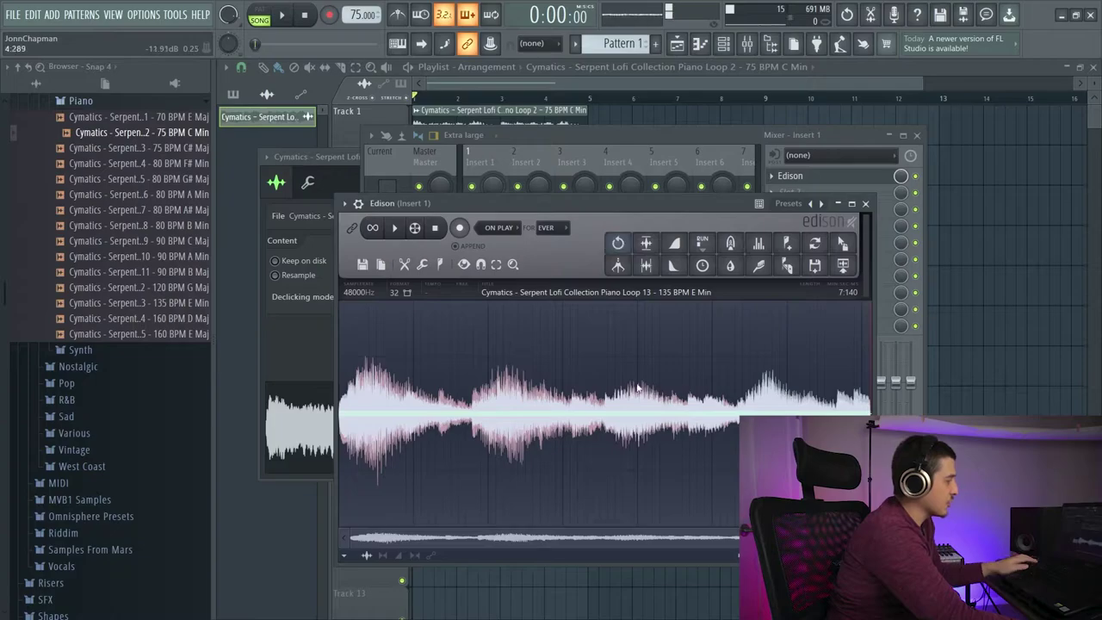
Select the second swell from 1:775 to 3:420 and apply Paste replace with the copied section.
{"action": "left_click", "coordinate": [405, 264]}
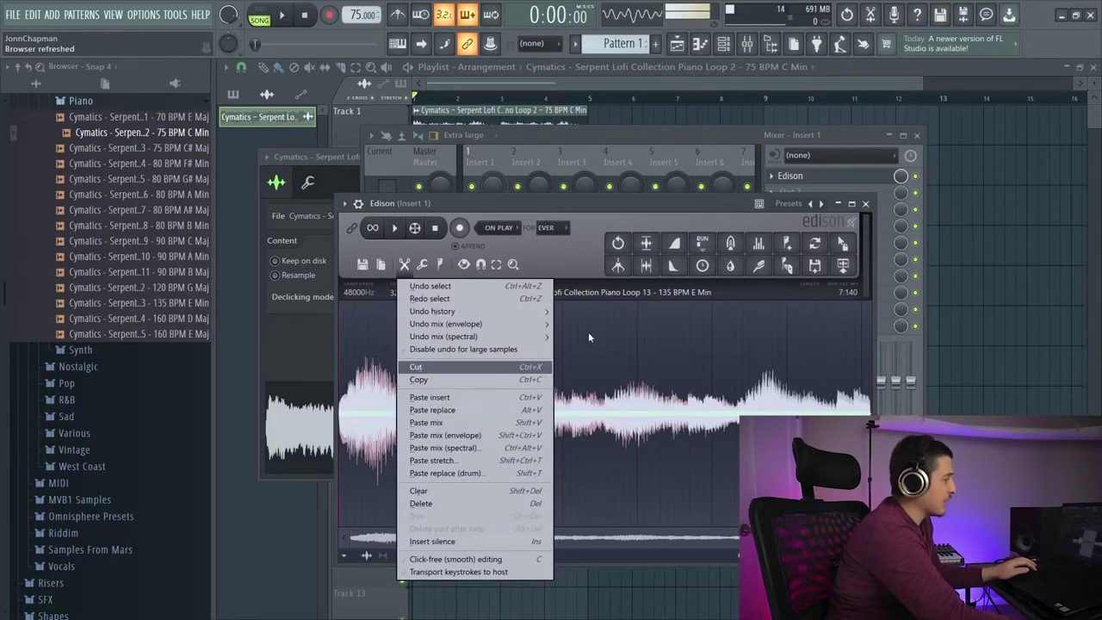
{"action": "left_click", "coordinate": [564, 208]}
{"action": "left_click_drag", "start_coordinate": [472, 406], "coordinate": [590, 417]}
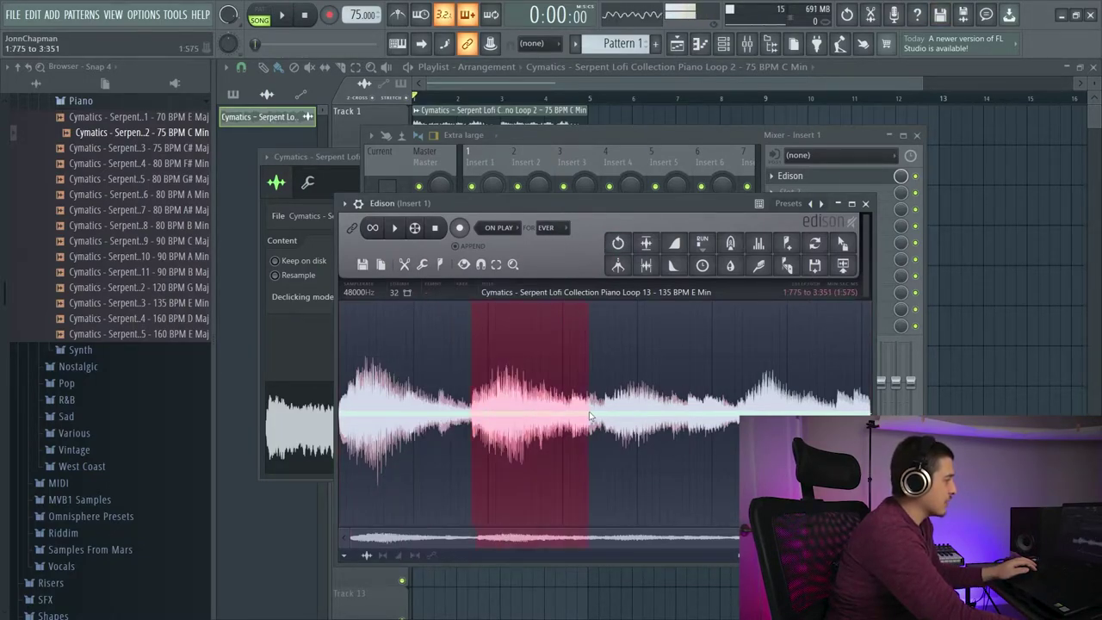
{"action": "left_click", "coordinate": [405, 265]}
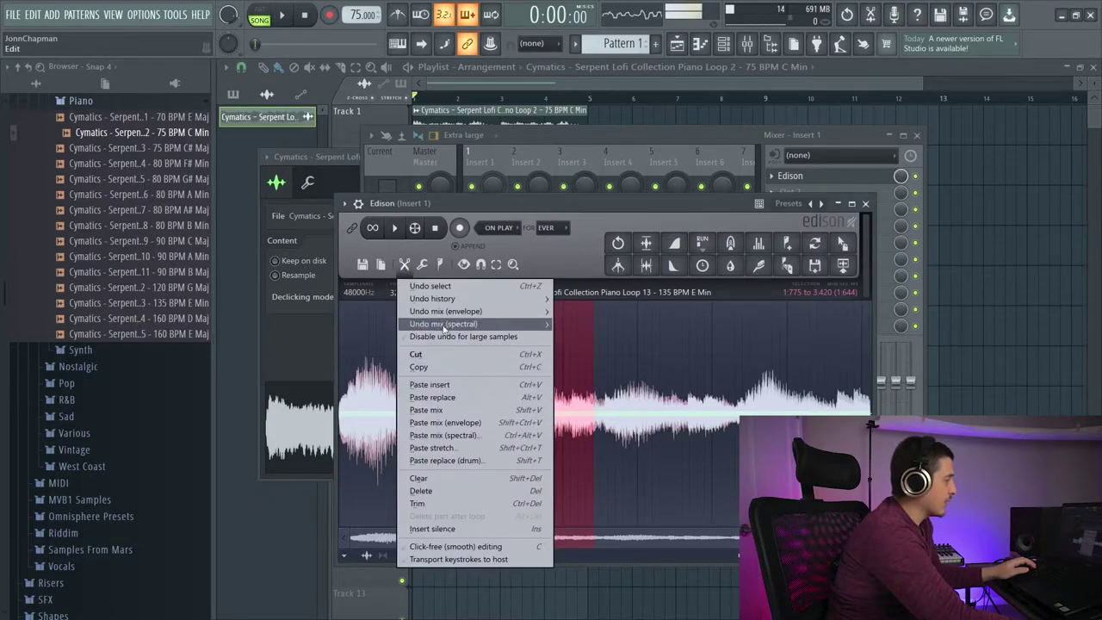
{"action": "left_click", "coordinate": [480, 397]}
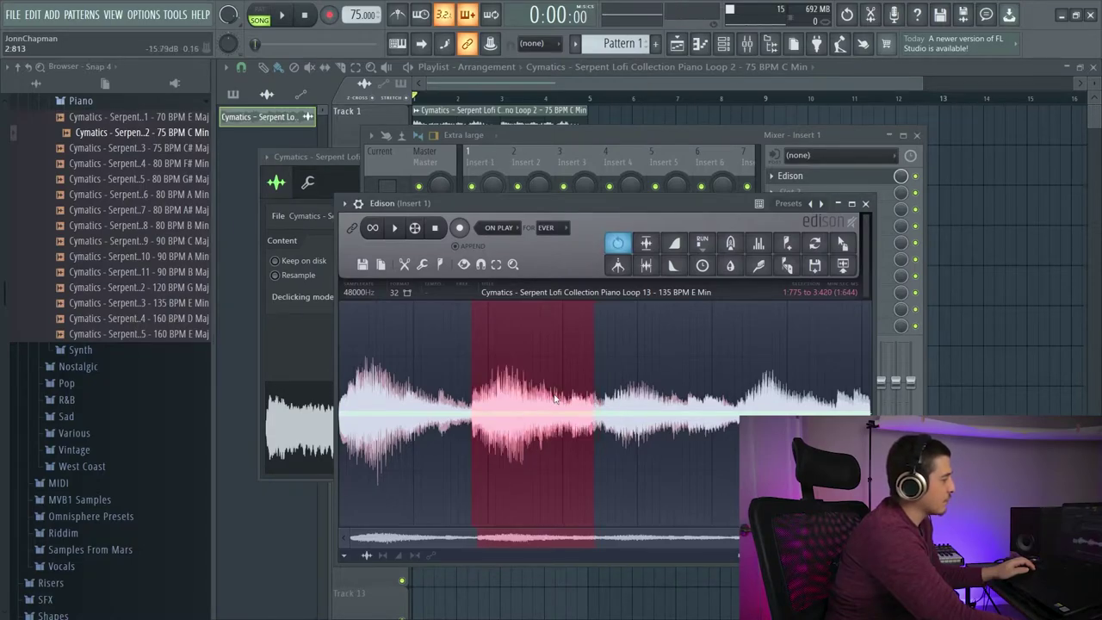
Blend the copied section into the selected second swell with Paste mix.
{"action": "left_click", "coordinate": [405, 264]}
{"action": "left_click", "coordinate": [454, 424]}
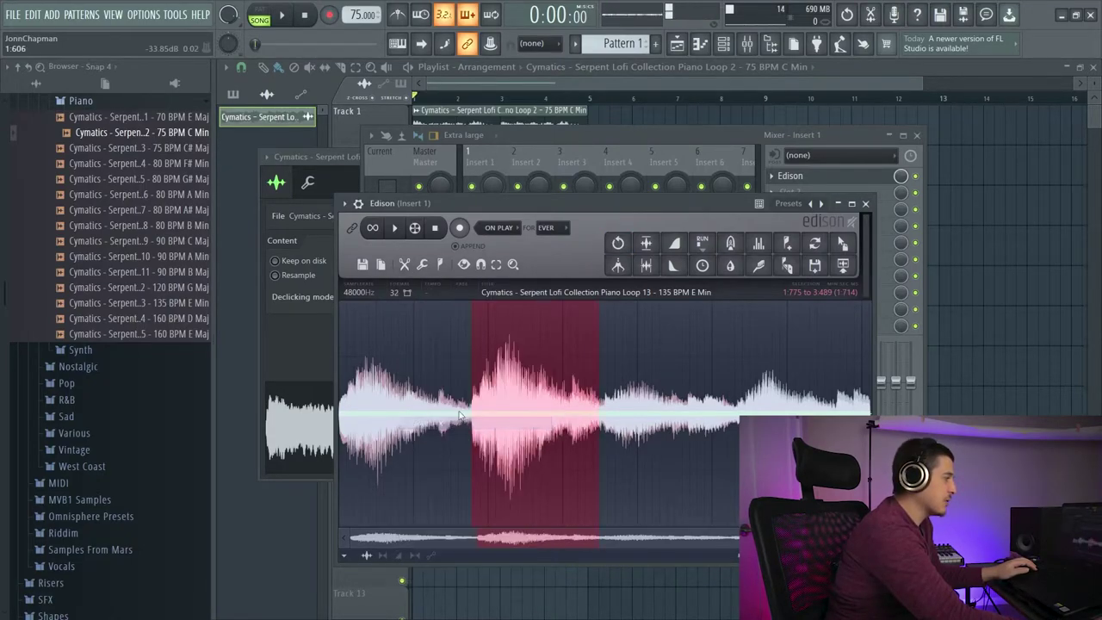
Play back the sample through the mixed second swell and undo the Paste mix.
{"action": "left_click", "coordinate": [445, 314]}
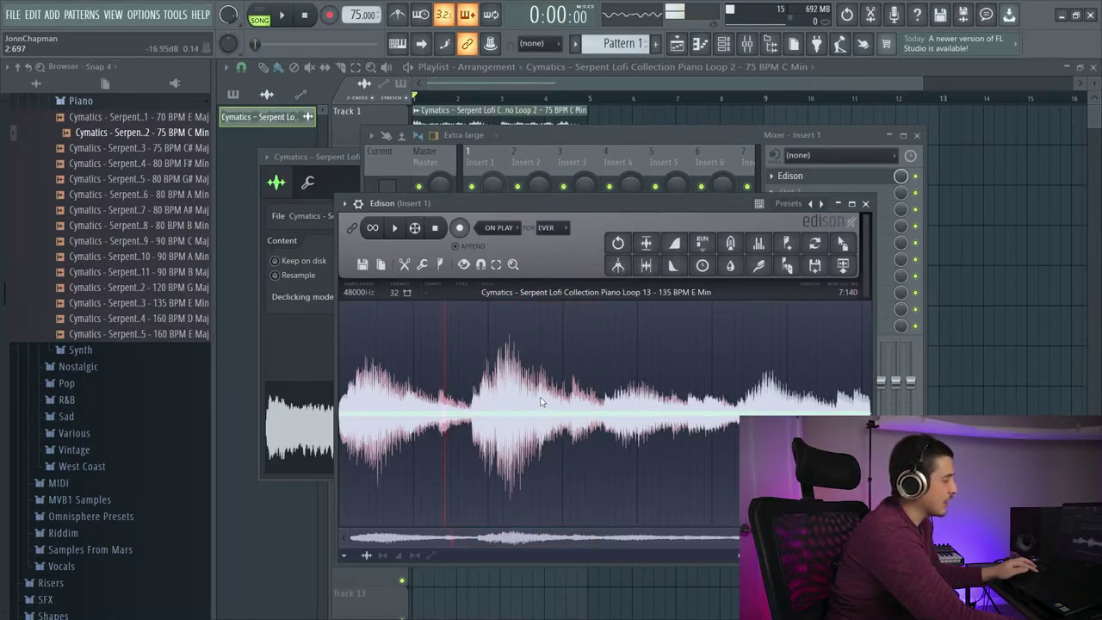
{"action": "key", "text": "space"}
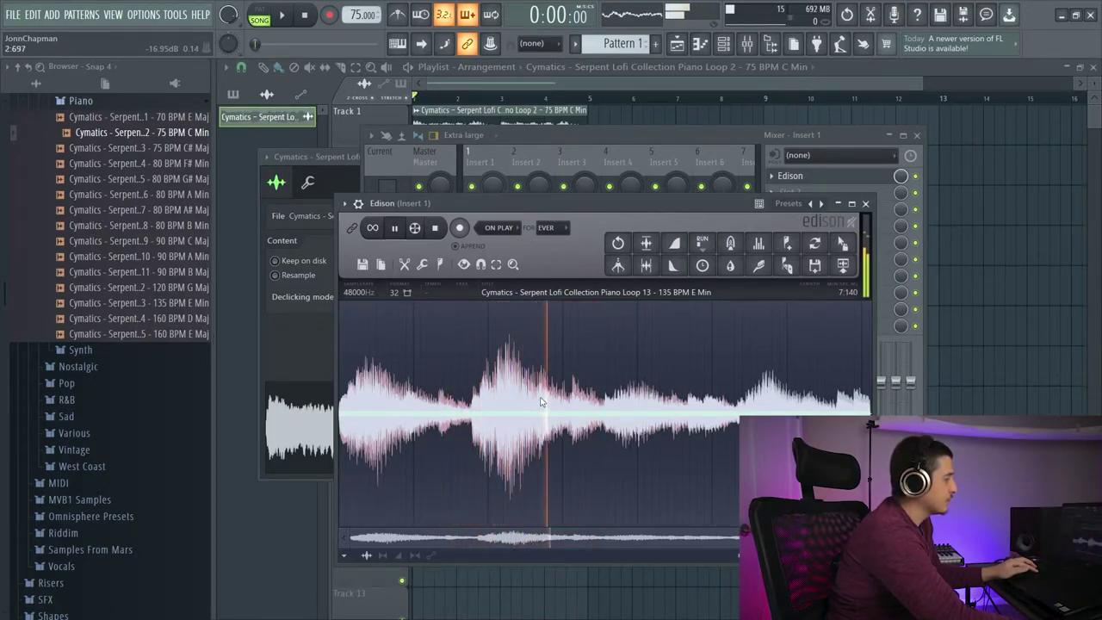
{"action": "key", "text": "space"}
{"action": "key", "text": "ctrl+z"}
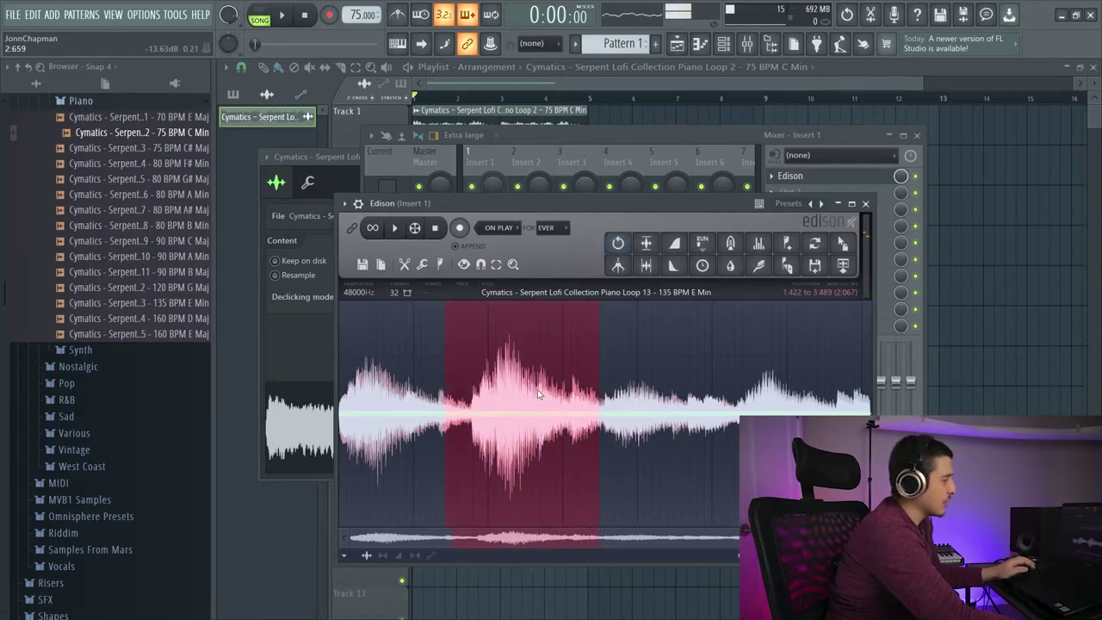
{"action": "key", "text": "ctrl+z"}
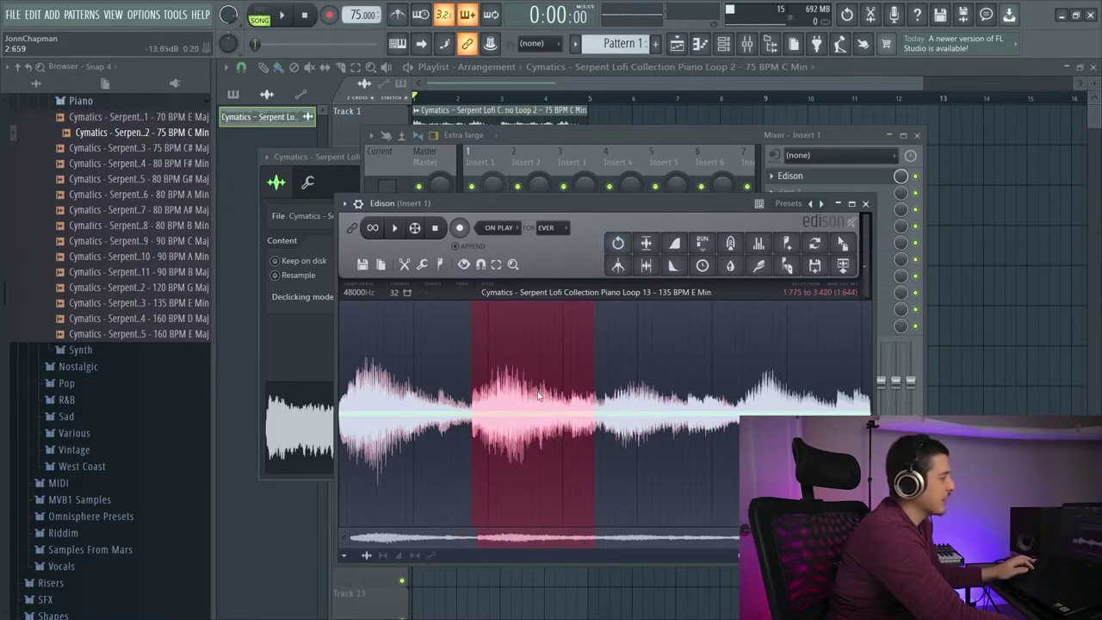
Try Paste insert with the copied section at the start of the second swell and play it back.
{"action": "key", "text": "space"}
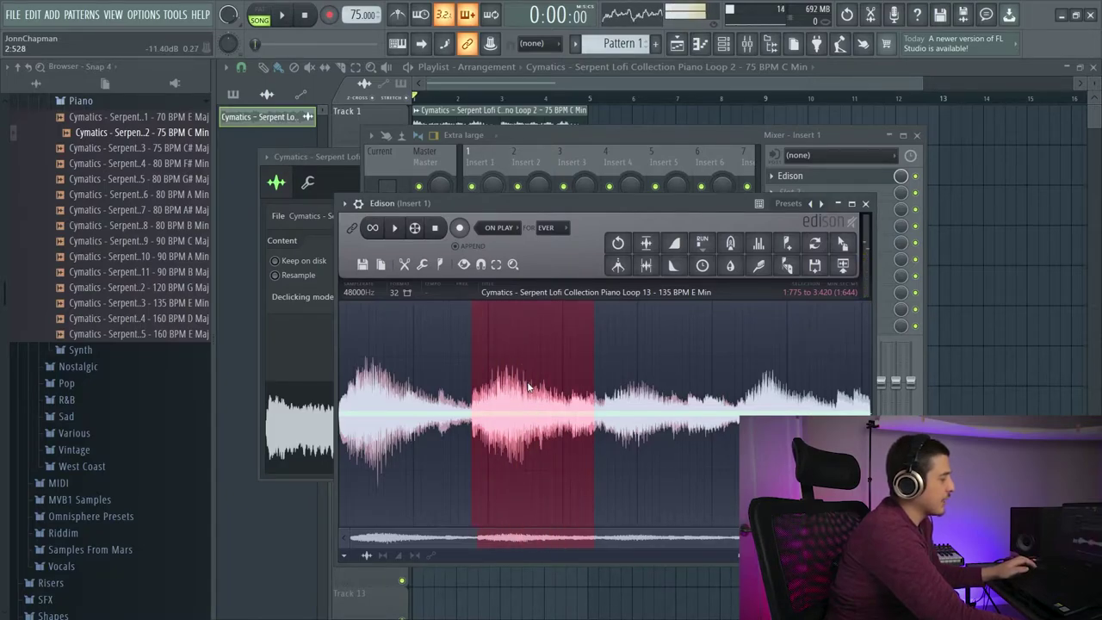
{"action": "key", "text": "ctrl+z"}
{"action": "key", "text": "space"}
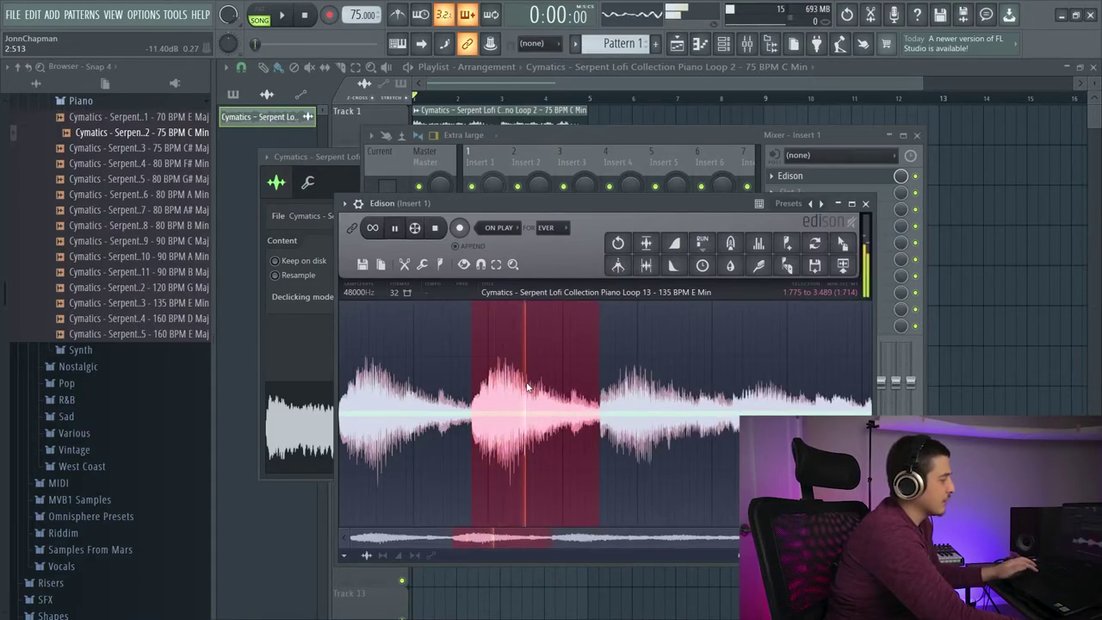
Draw an envelope over the selected second swell, peaking at 100% near 2:367 and falling to 0% at about 3:397.
{"action": "left_click", "coordinate": [404, 263]}
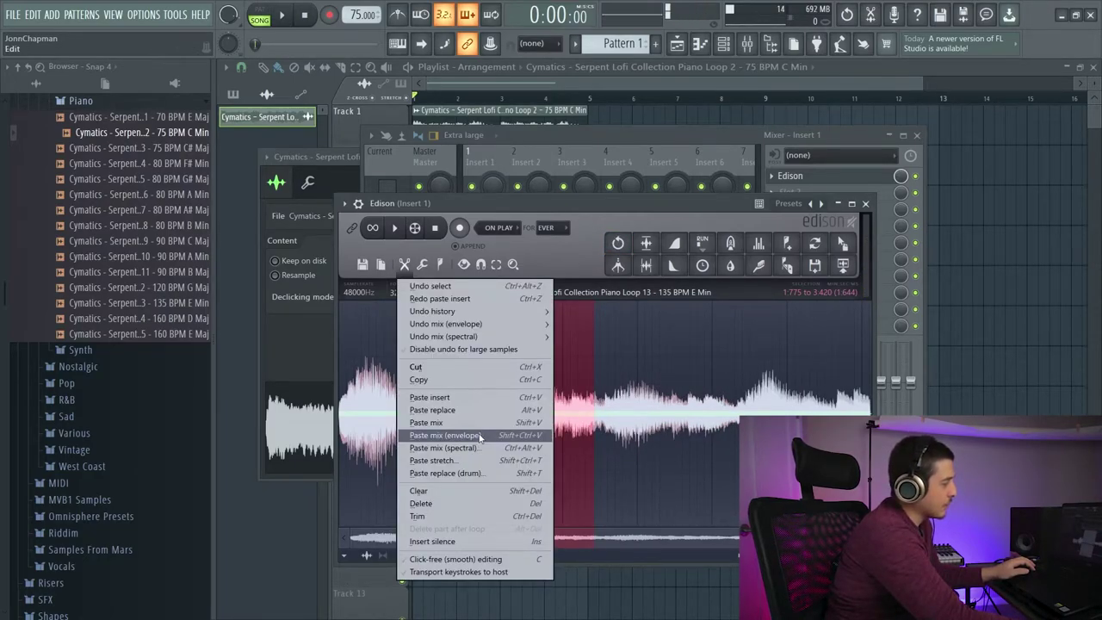
{"action": "left_click", "coordinate": [506, 291]}
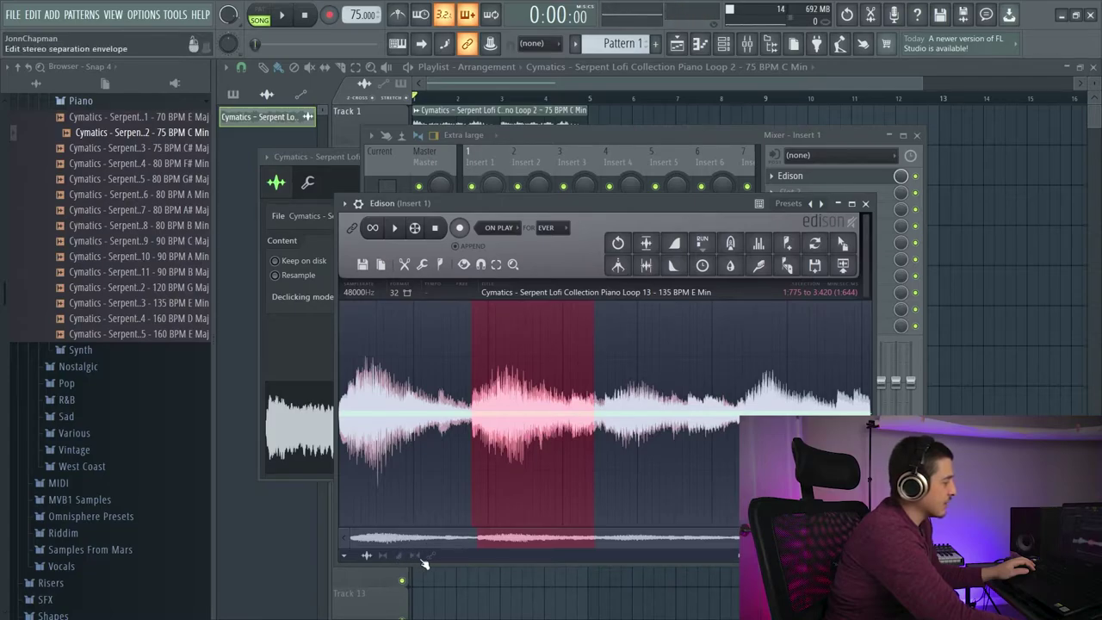
{"action": "key", "text": "ctrl+e"}
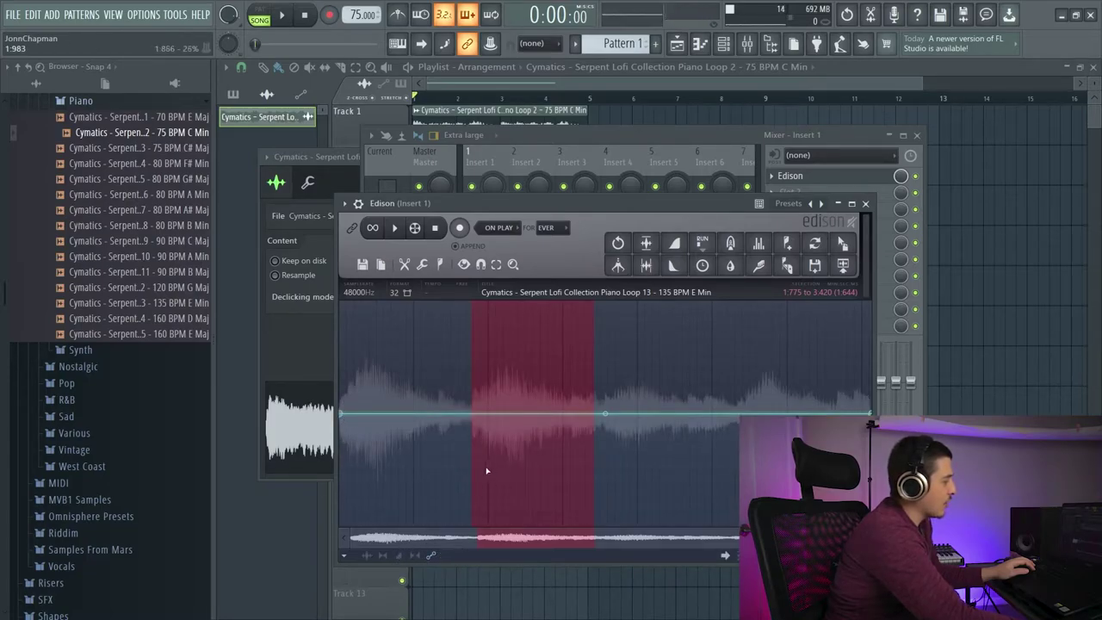
{"action": "left_click_drag", "start_coordinate": [486, 471], "coordinate": [484, 524]}
{"action": "left_click_drag", "start_coordinate": [499, 435], "coordinate": [515, 302]}
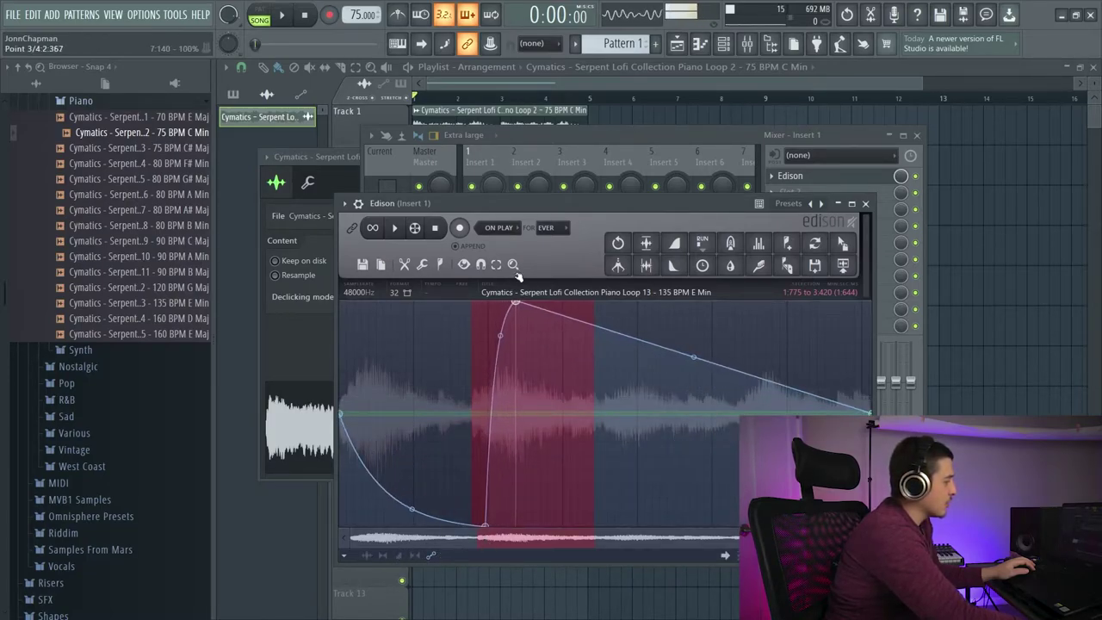
{"action": "left_click_drag", "start_coordinate": [556, 445], "coordinate": [595, 558]}
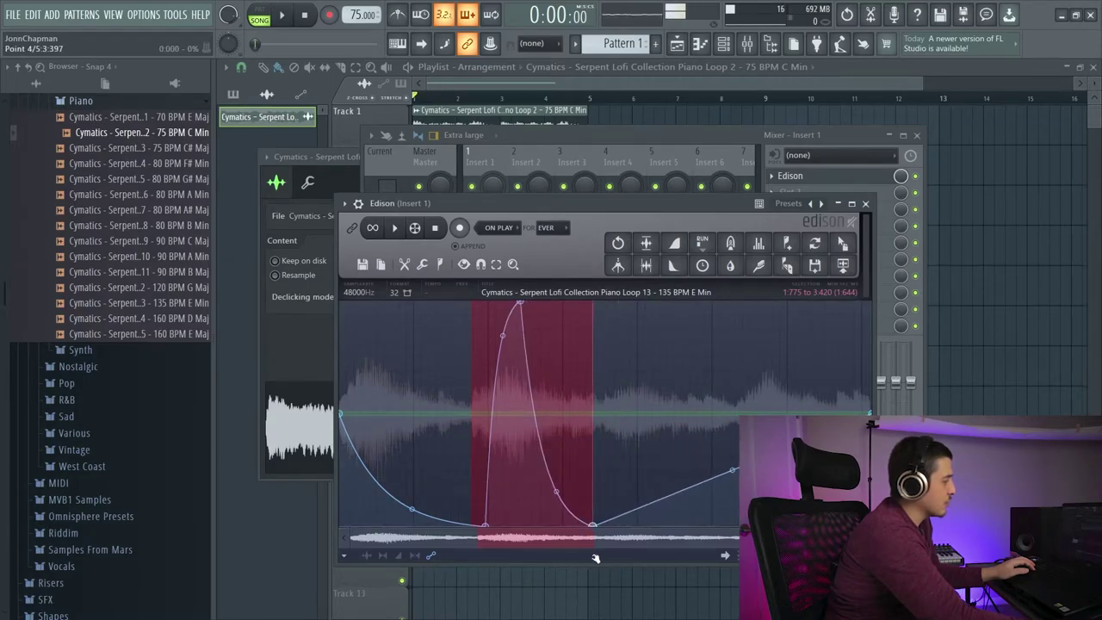
{"action": "key", "text": "Return"}
Try Paste mix (envelope) with the copied section on the selected second swell and play back the blend.
{"action": "left_click", "coordinate": [403, 264]}
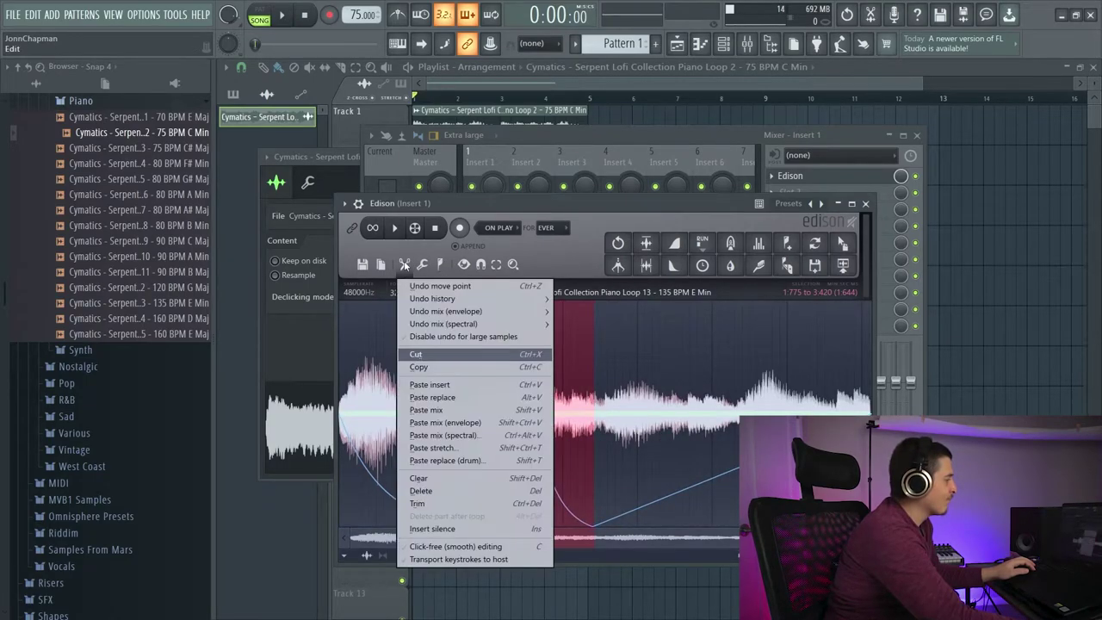
{"action": "left_click", "coordinate": [453, 423]}
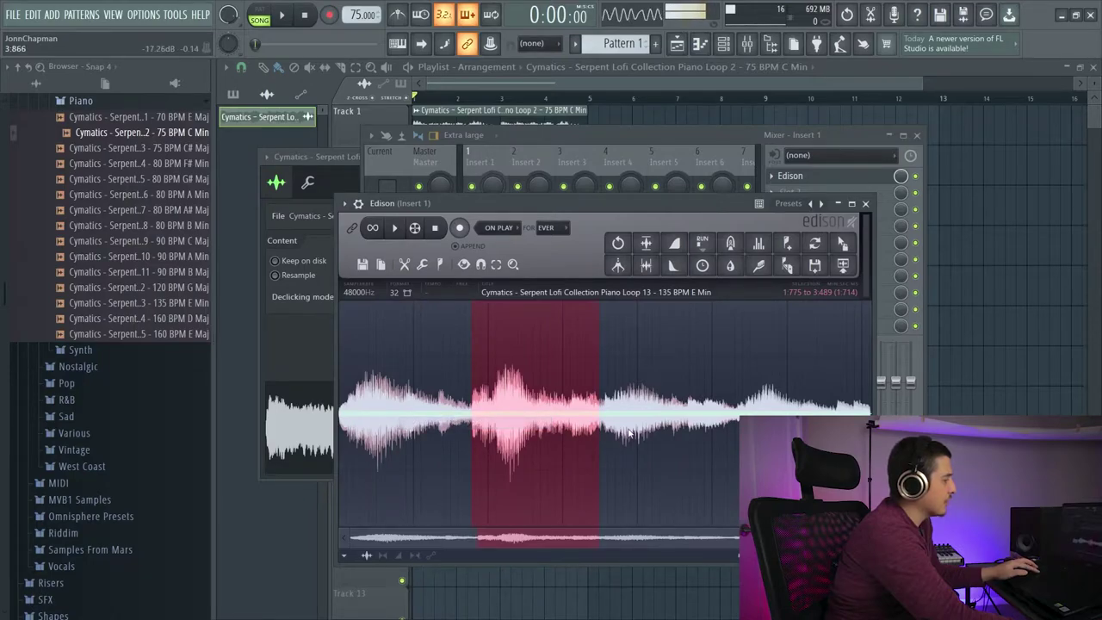
{"action": "key", "text": "space"}
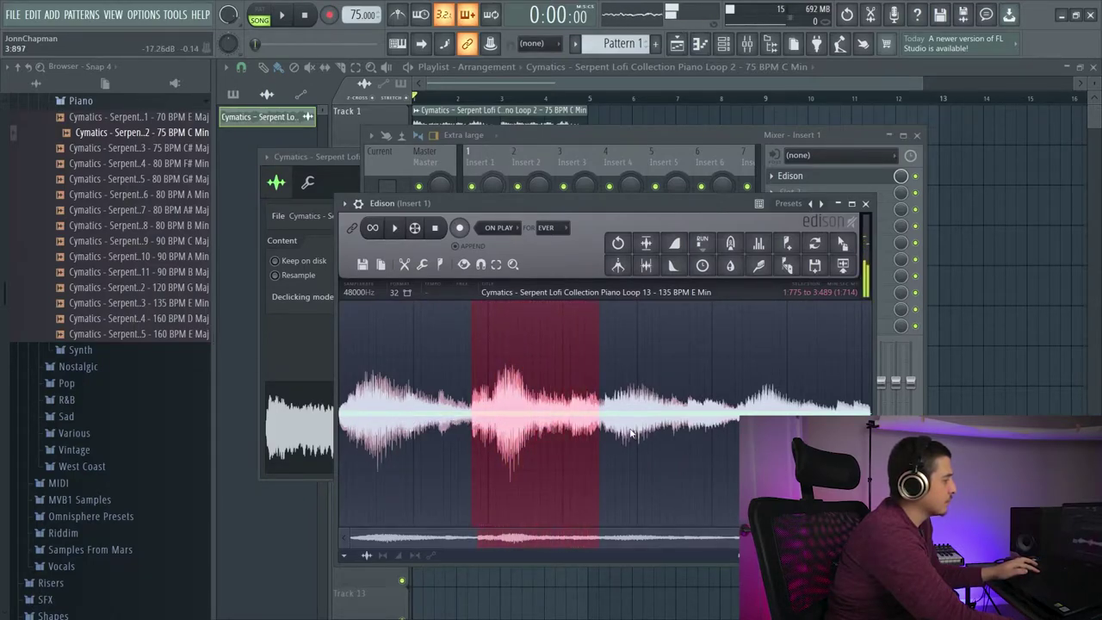
{"action": "key", "text": "space"}
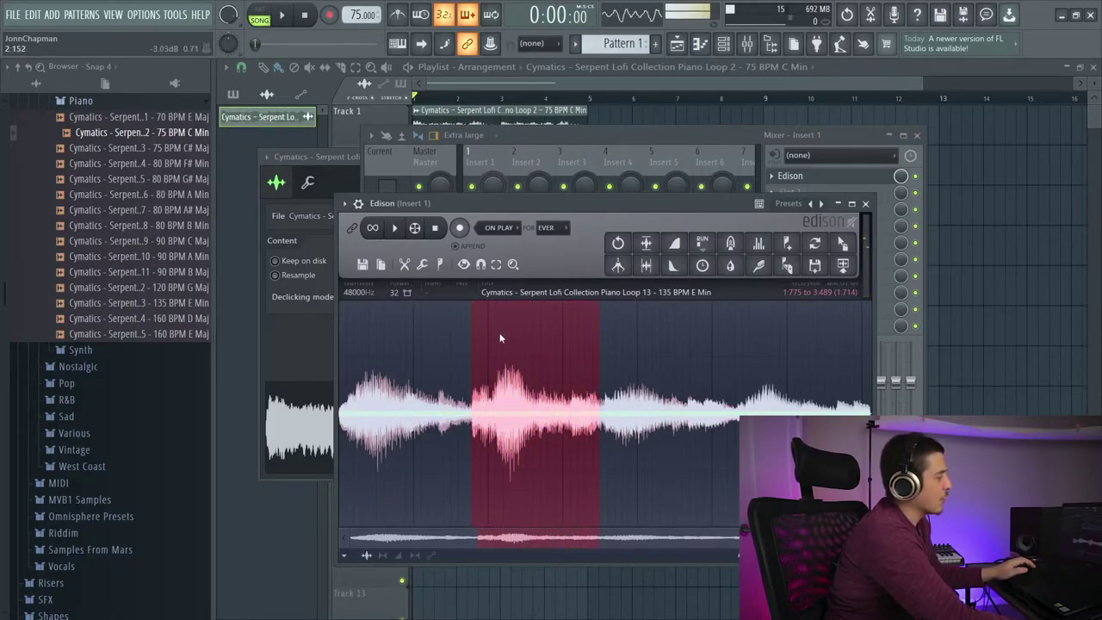
{"action": "key", "text": "ctrl+e"}
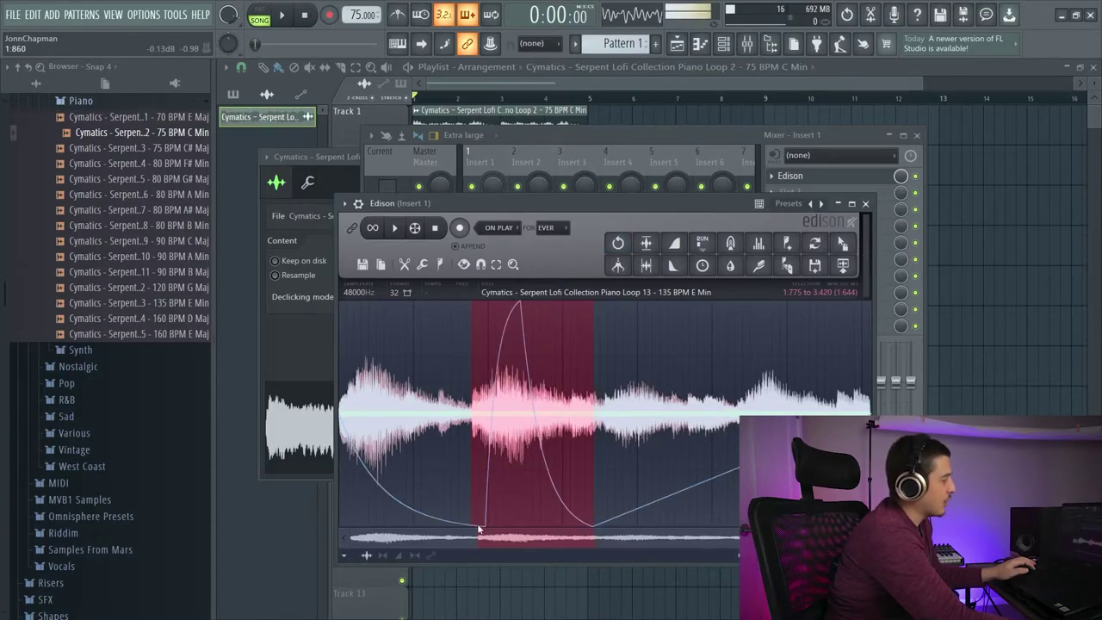
Examine the Paste stretch settings, including the Insert option, and leave them without applying.
{"action": "left_click", "coordinate": [405, 263]}
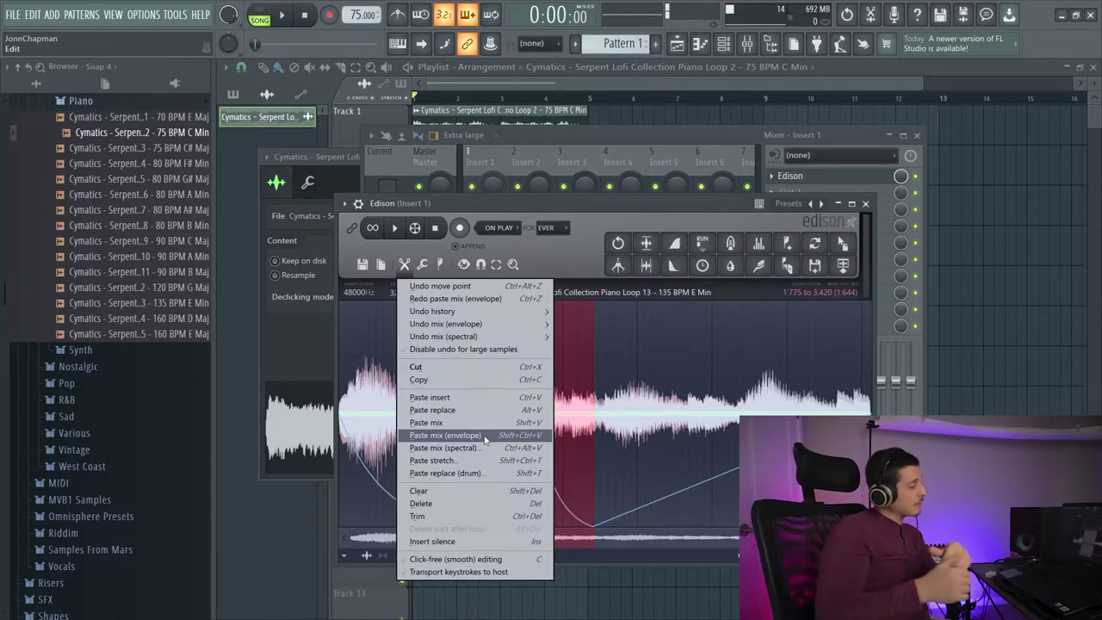
{"action": "left_click", "coordinate": [495, 462]}
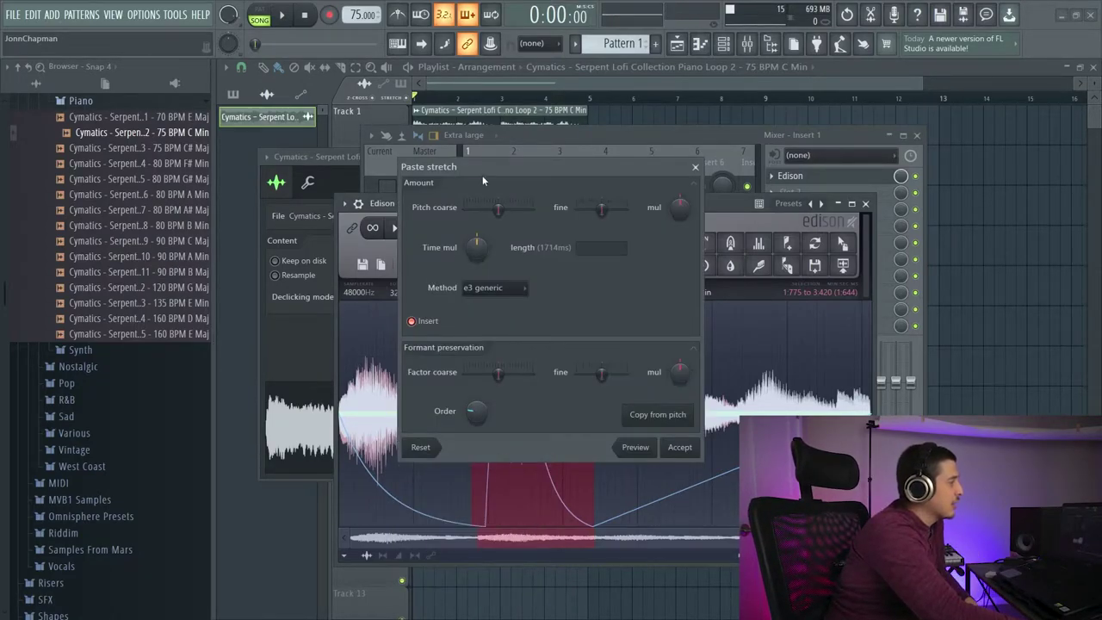
{"action": "left_click_drag", "start_coordinate": [483, 175], "coordinate": [438, 208]}
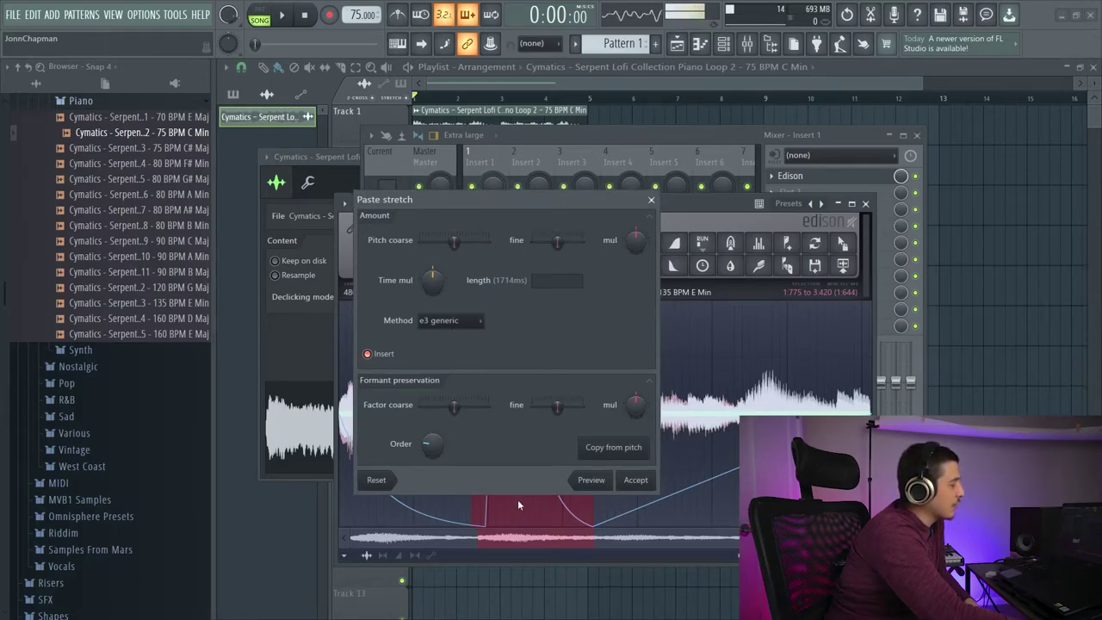
{"action": "left_click_drag", "start_coordinate": [479, 198], "coordinate": [558, 221]}
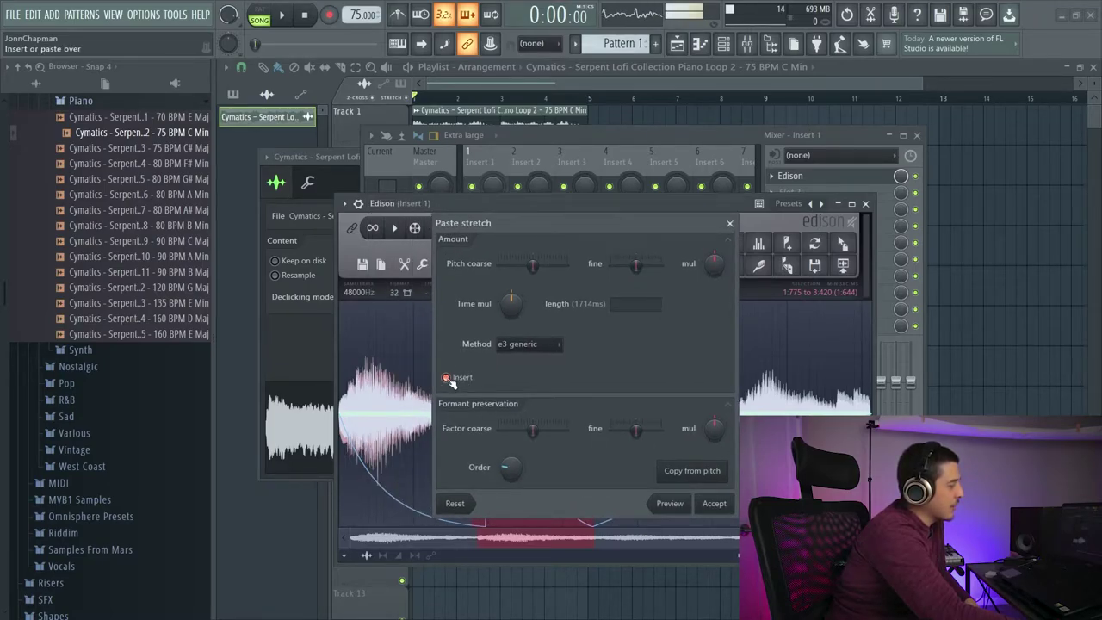
{"action": "left_click_drag", "start_coordinate": [519, 220], "coordinate": [414, 182]}
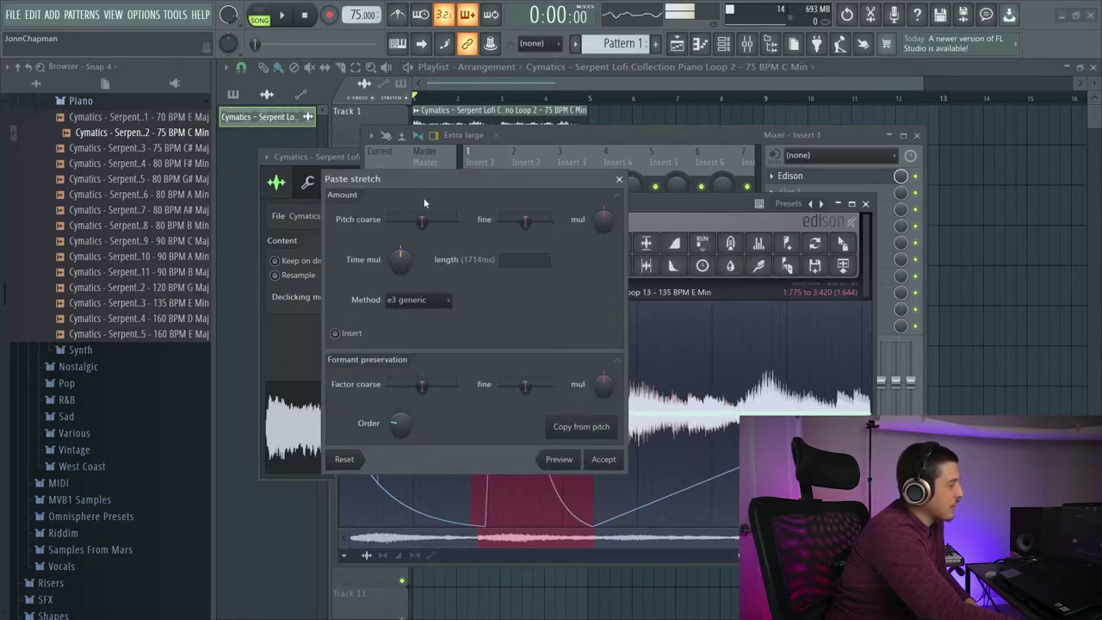
{"action": "left_click", "coordinate": [336, 333]}
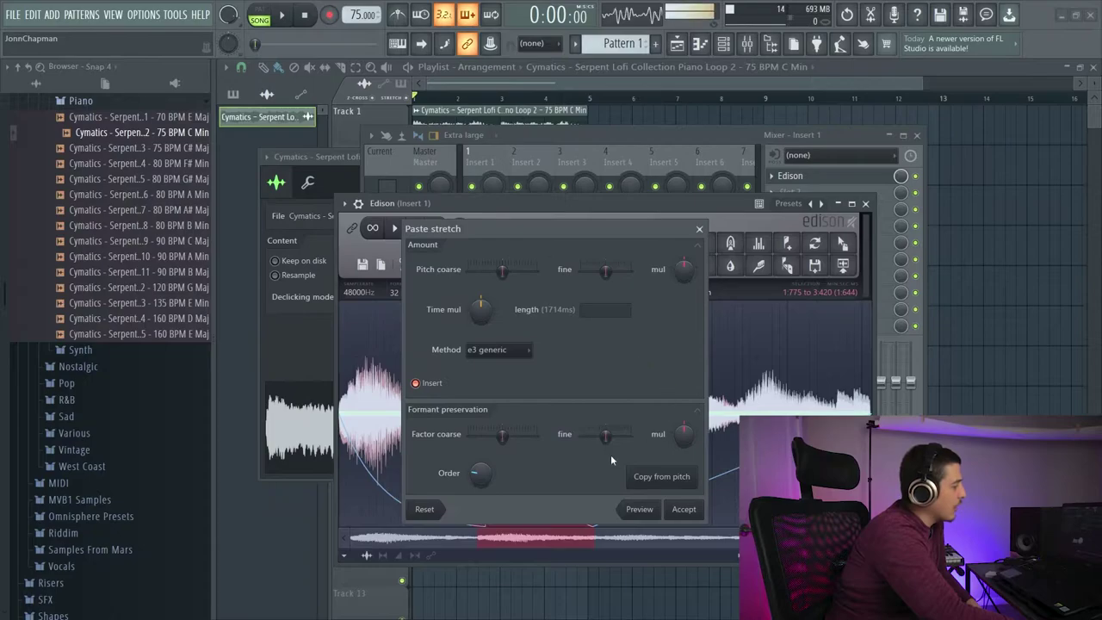
{"action": "left_click", "coordinate": [700, 230]}
Examine the amount, filling and tail envelope settings of Paste replace (drum) without applying them.
{"action": "right_click", "coordinate": [381, 264]}
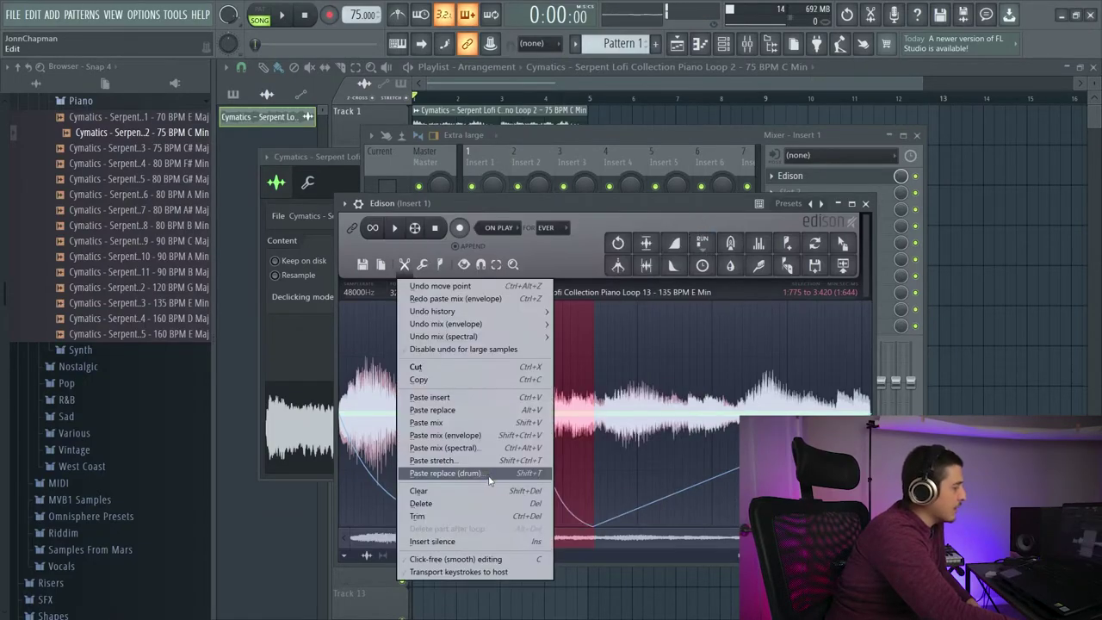
{"action": "left_click", "coordinate": [491, 479]}
{"action": "left_click_drag", "start_coordinate": [507, 148], "coordinate": [516, 226]}
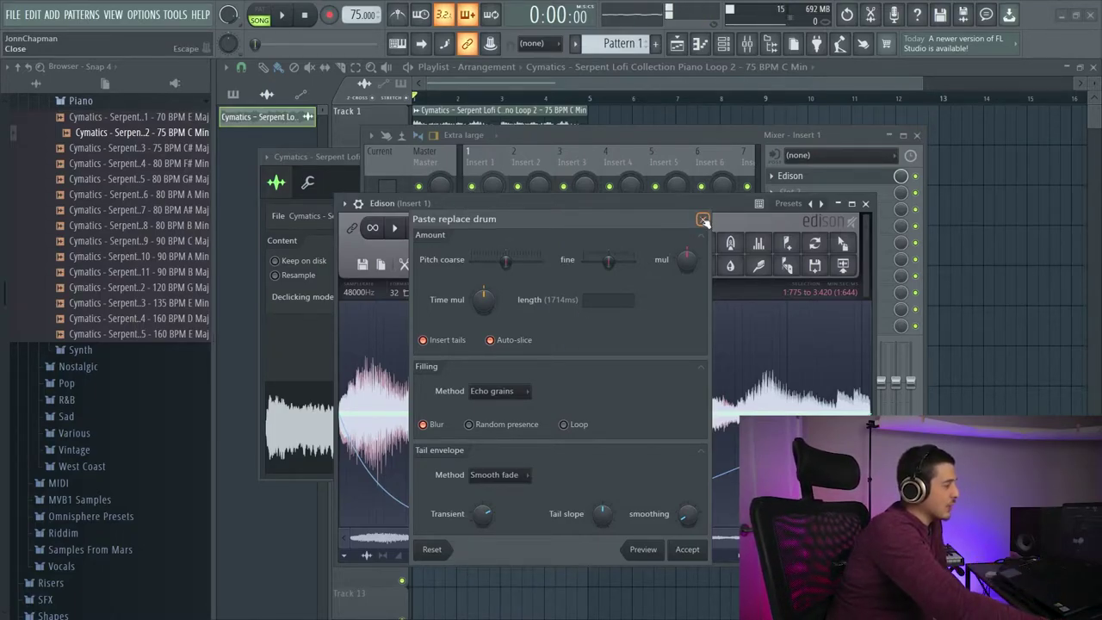
{"action": "left_click_drag", "start_coordinate": [680, 221], "coordinate": [704, 229]}
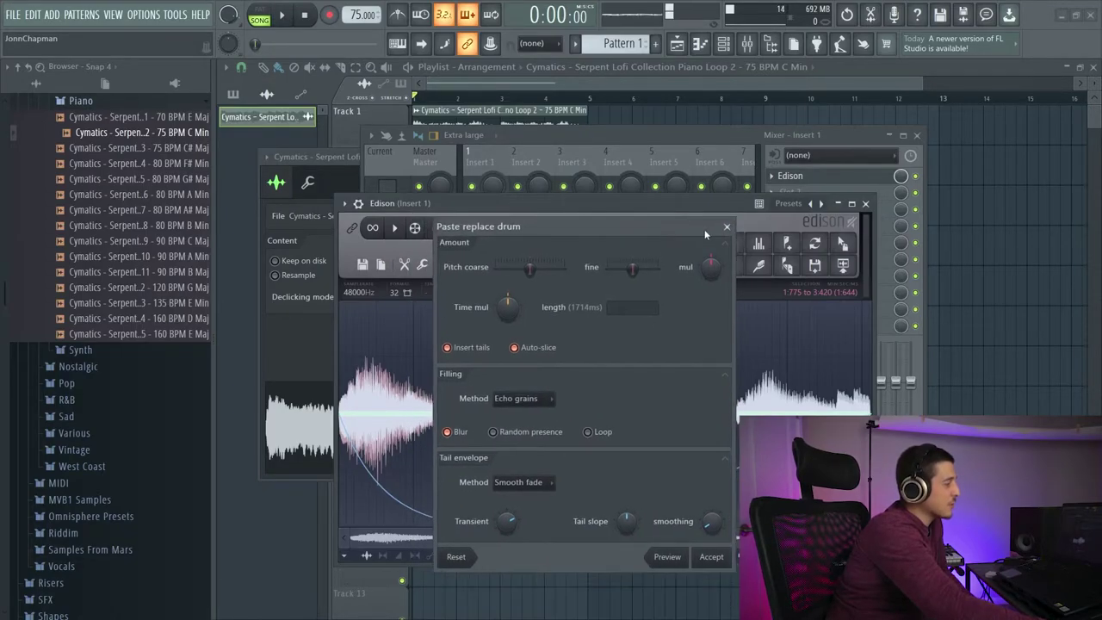
{"action": "left_click", "coordinate": [726, 228]}
Try Clear on the selected second swell to silence it, and undo the change.
{"action": "left_click", "coordinate": [405, 264]}
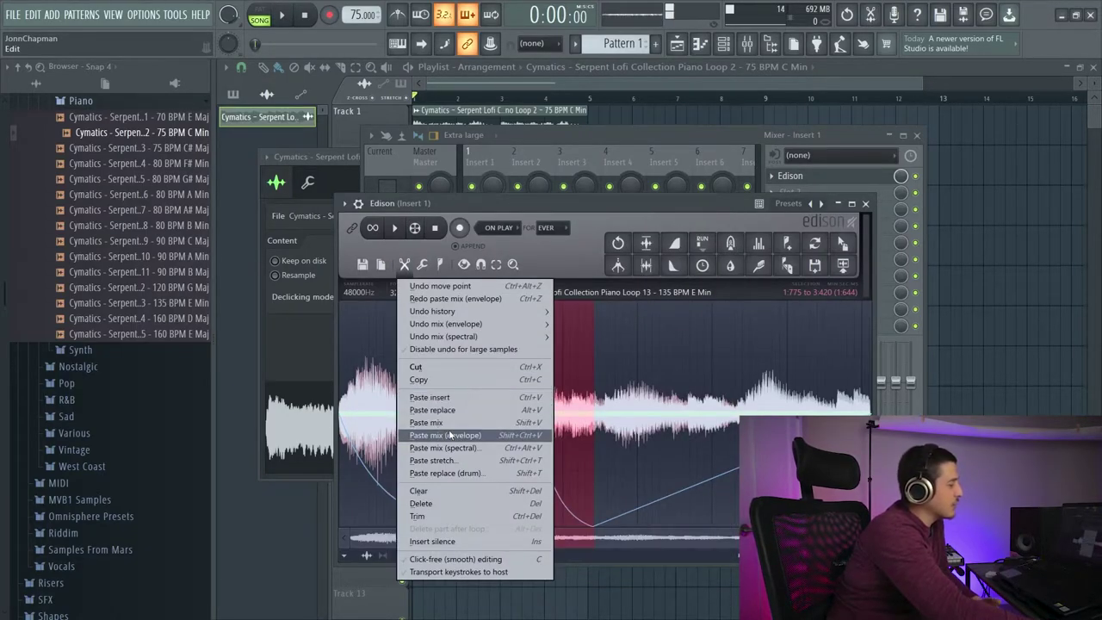
{"action": "left_click", "coordinate": [461, 492]}
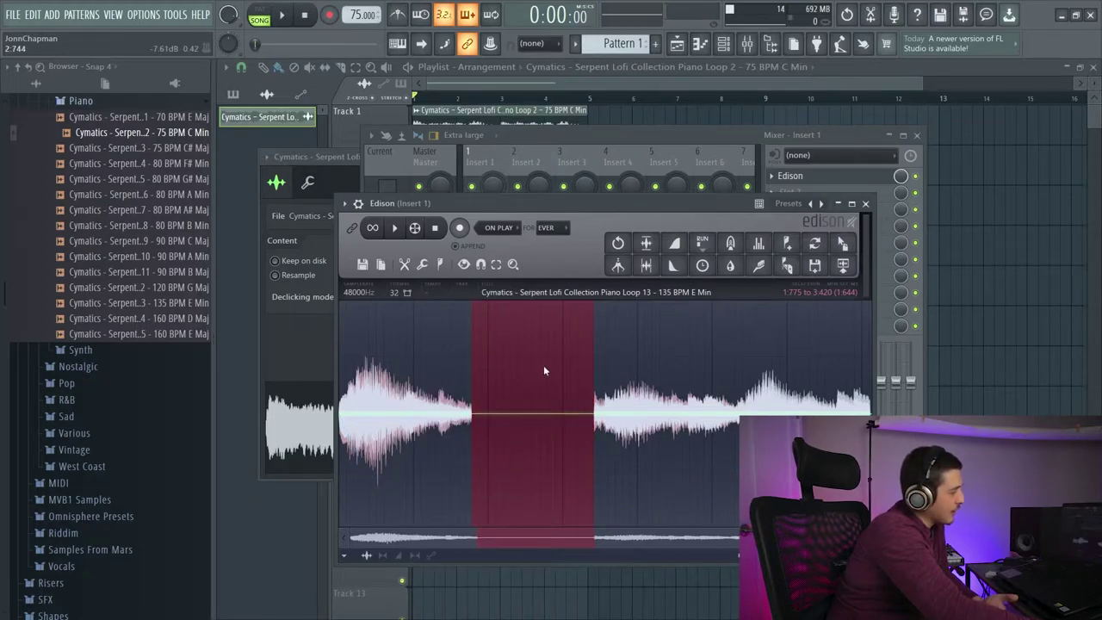
{"action": "key", "text": "ctrl+z"}
Try Delete on the selected second swell from 1:775 to 3:420, and restore it.
{"action": "left_click", "coordinate": [405, 264]}
{"action": "left_click", "coordinate": [464, 504]}
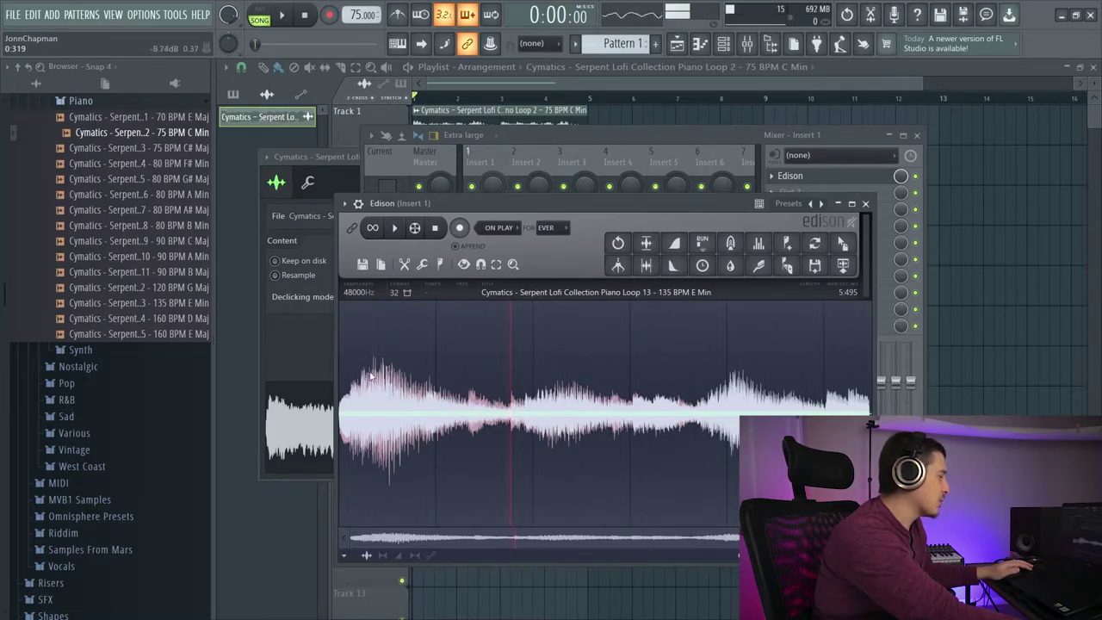
{"action": "left_click_drag", "start_coordinate": [594, 336], "coordinate": [471, 328]}
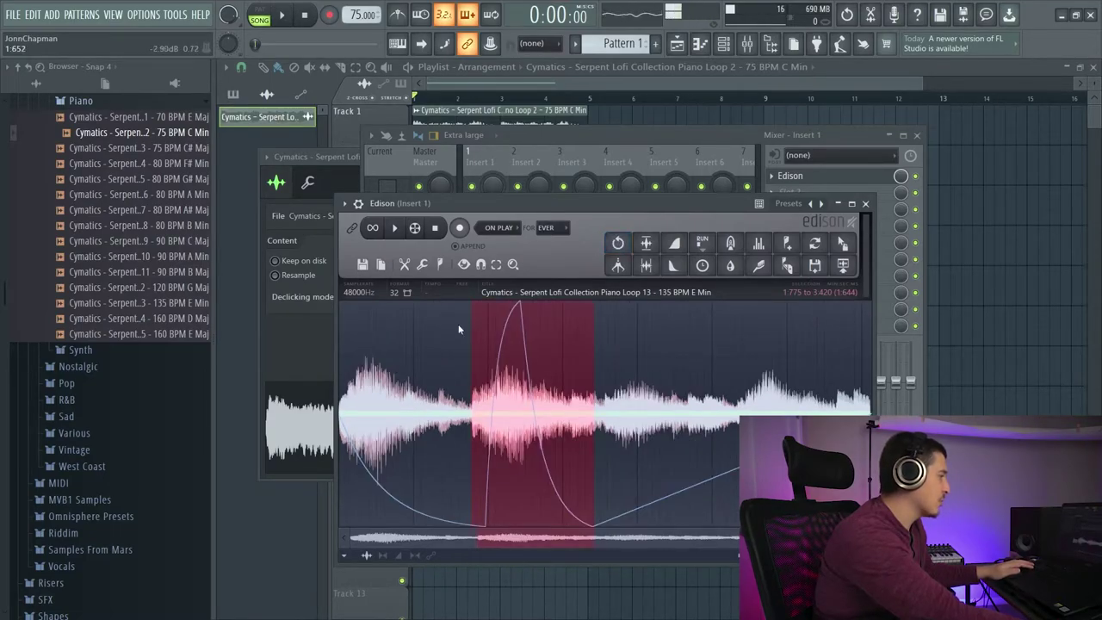
Try Trim to keep only the selected second swell, and play back the trimmed sample.
{"action": "left_click", "coordinate": [404, 265]}
{"action": "left_click", "coordinate": [444, 510]}
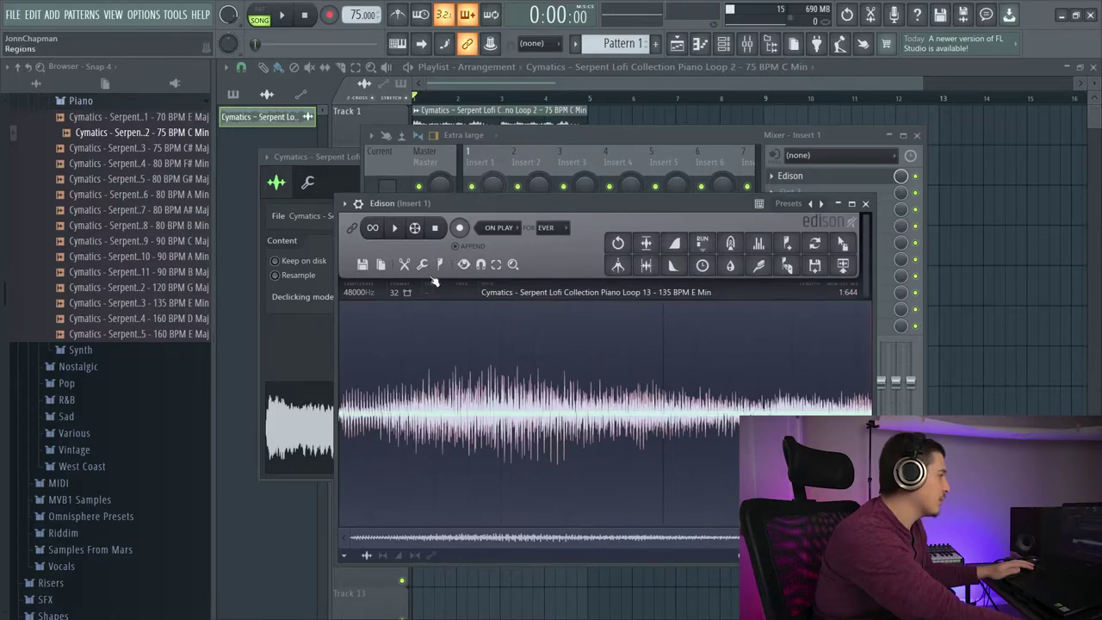
{"action": "left_click_drag", "start_coordinate": [431, 379], "coordinate": [349, 372]}
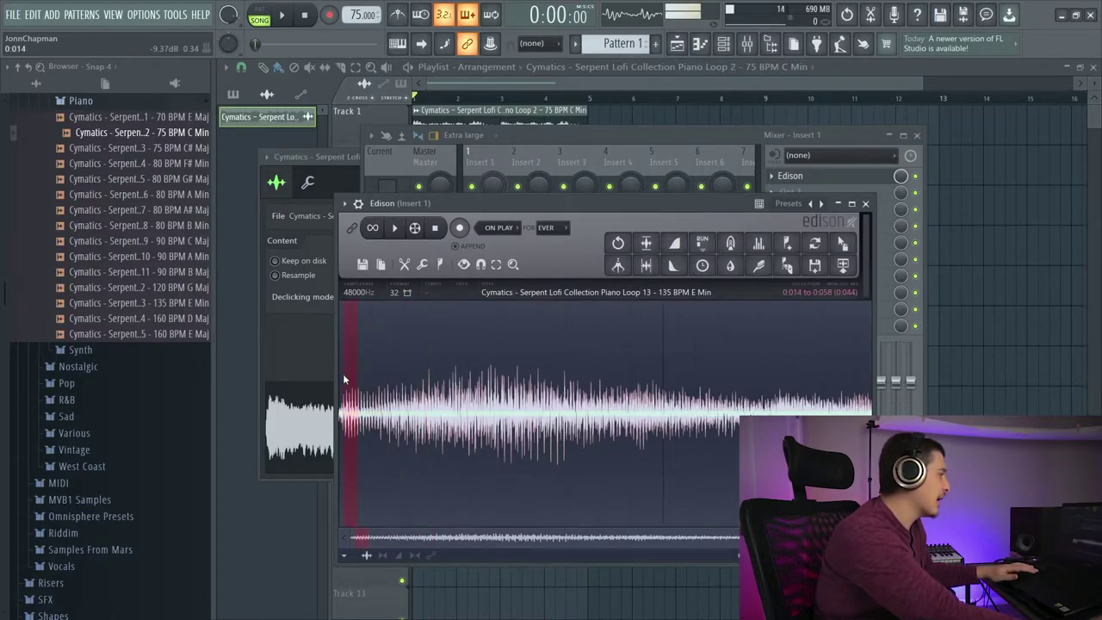
{"action": "left_click", "coordinate": [343, 374]}
{"action": "key", "text": "space"}
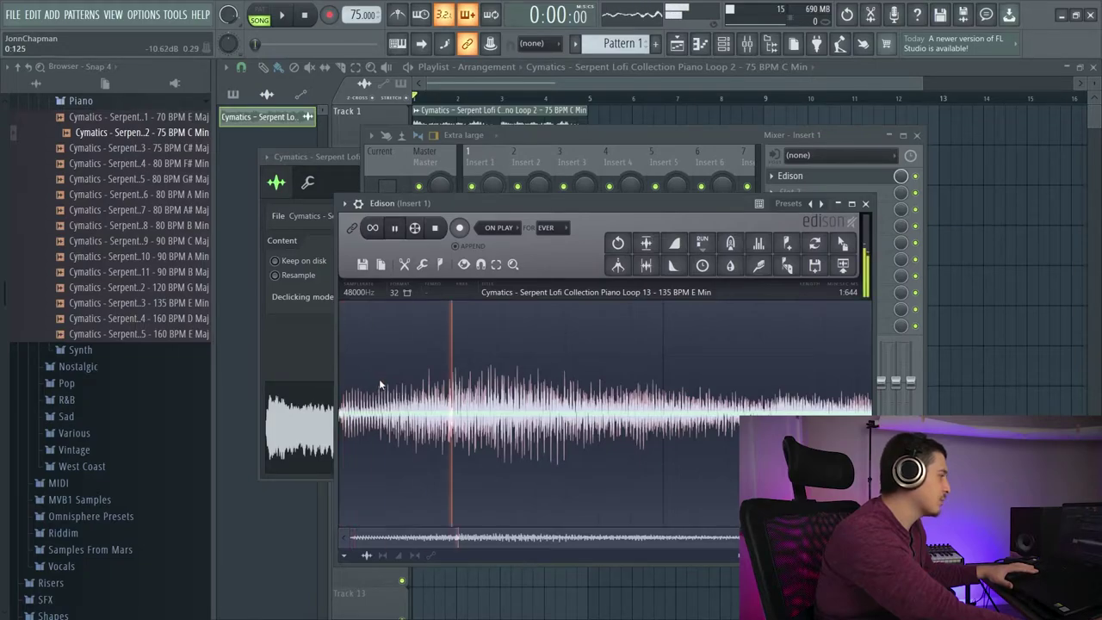
Try Insert silence at the selected second swell, and return to the edit commands.
{"action": "left_click", "coordinate": [403, 264]}
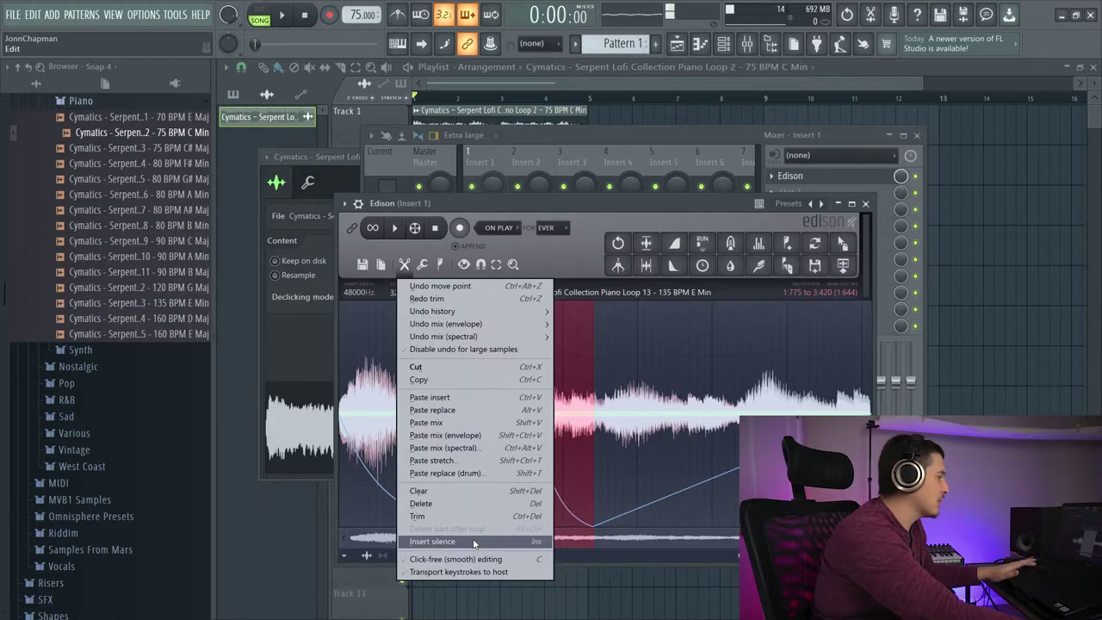
{"action": "left_click", "coordinate": [473, 541]}
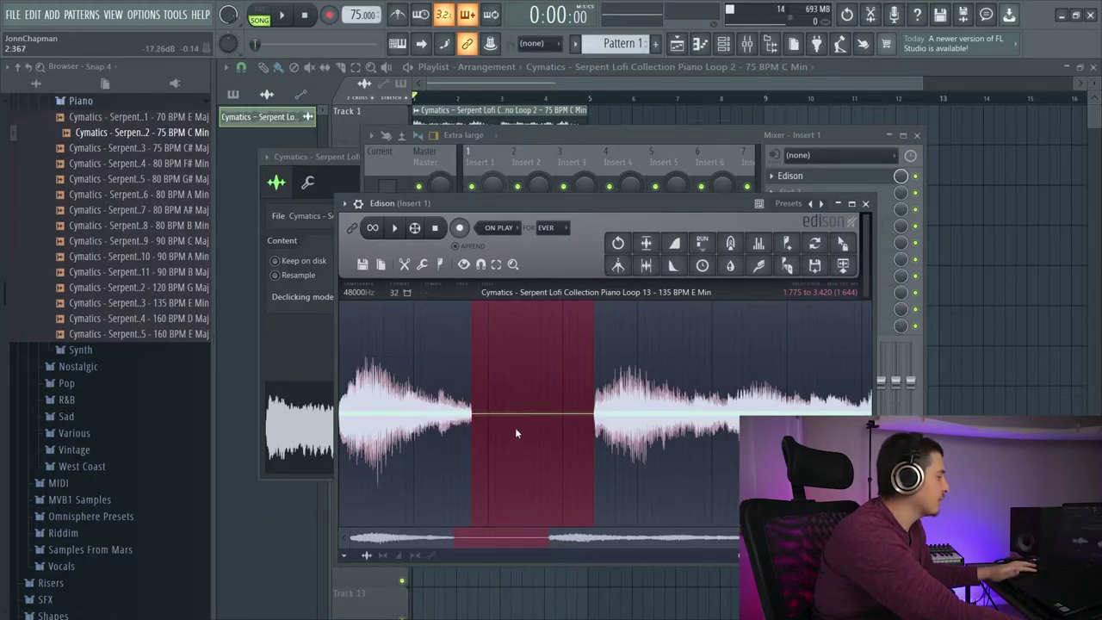
{"action": "left_click", "coordinate": [404, 263]}
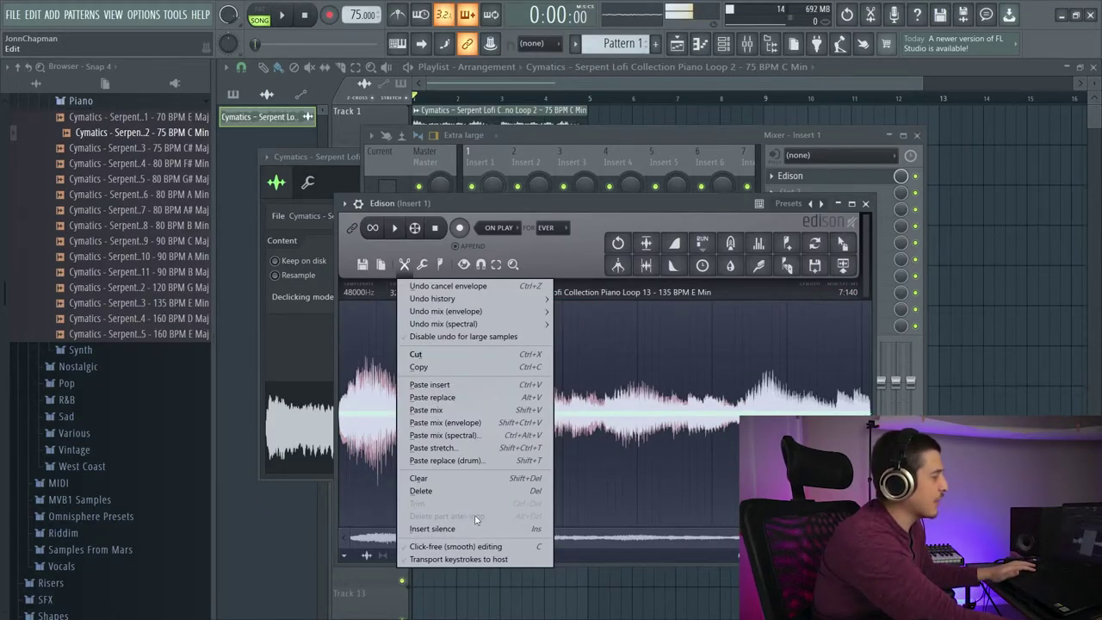
Try Delete part after loop on the sample with a loop from 0:937 to 1:913.
{"action": "left_click", "coordinate": [432, 397]}
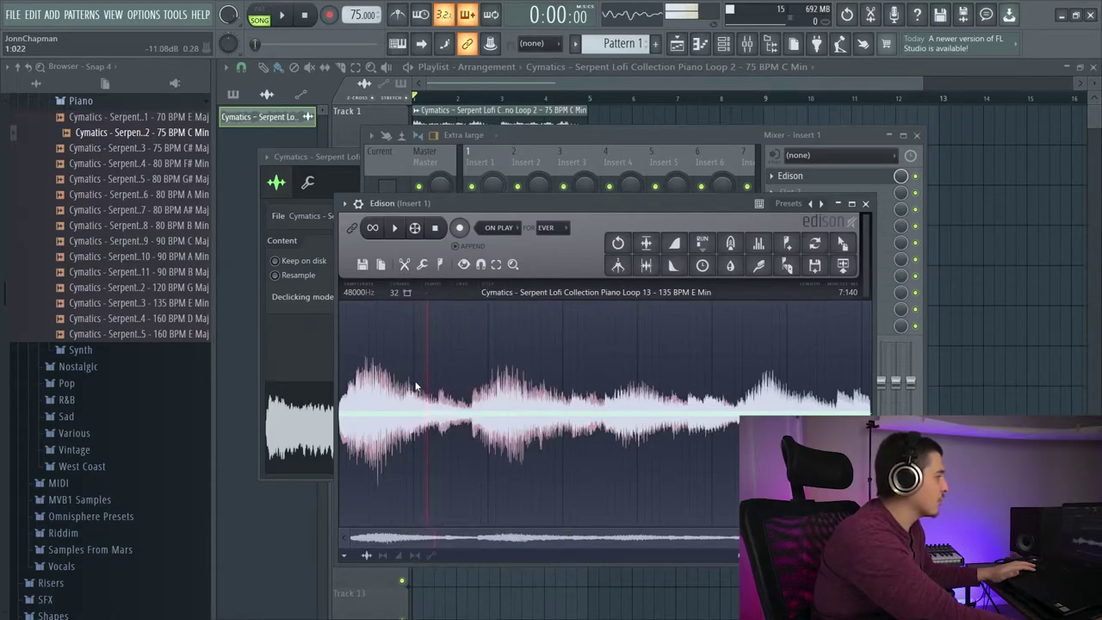
{"action": "right_click", "coordinate": [436, 282]}
{"action": "left_click", "coordinate": [439, 313]}
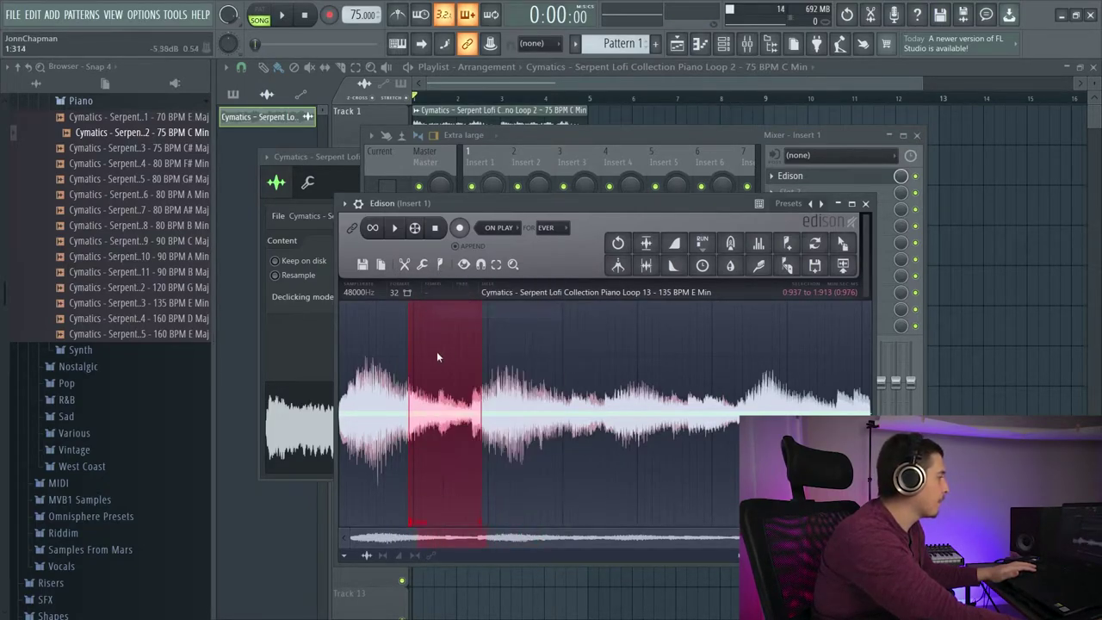
{"action": "left_click", "coordinate": [404, 264]}
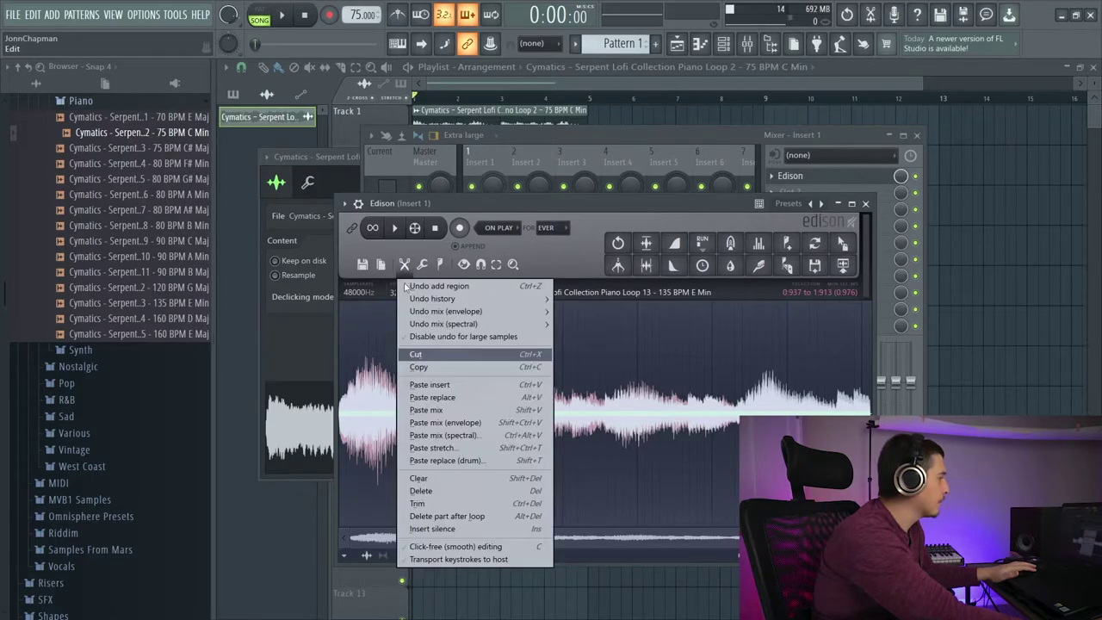
{"action": "left_click", "coordinate": [461, 518]}
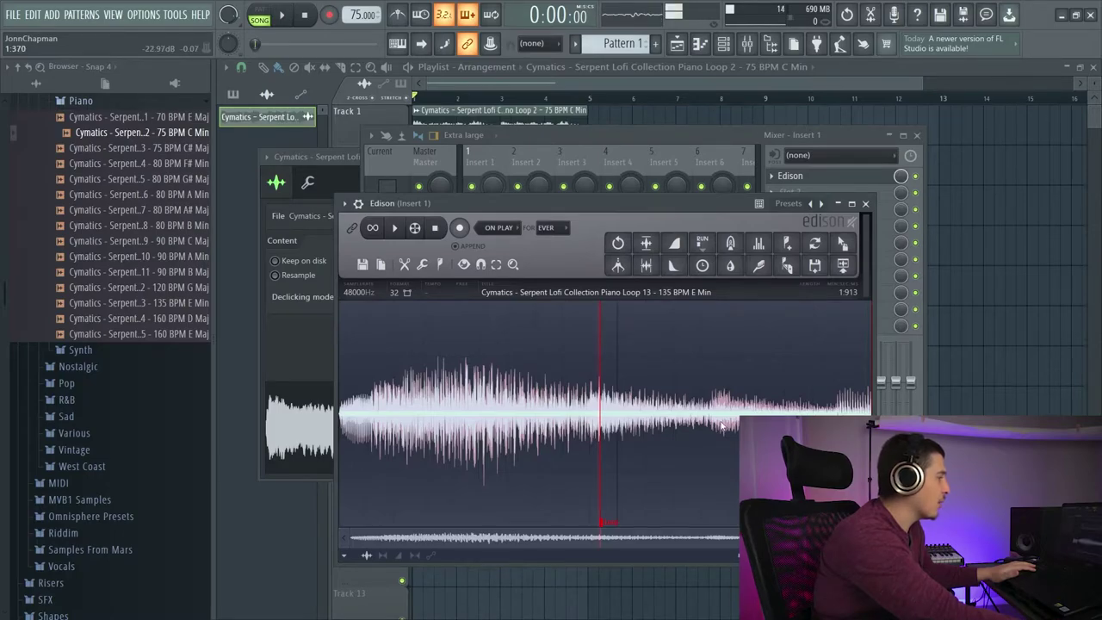
Enable Transport keystrokes to host in the edit options, and start and stop the song playback to test it.
{"action": "left_click", "coordinate": [404, 264]}
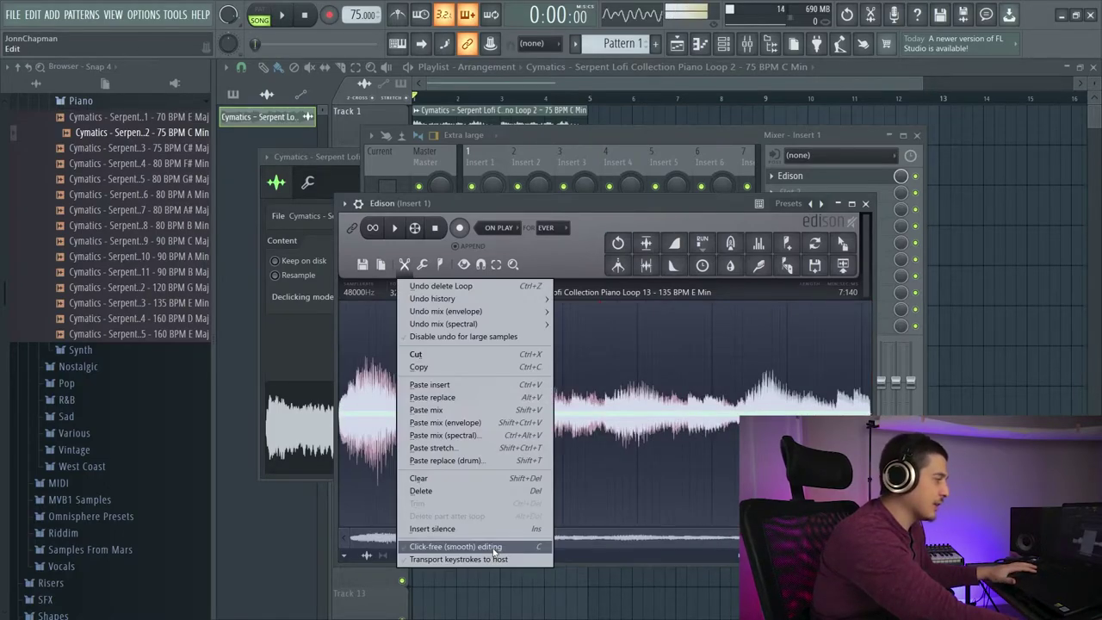
{"action": "left_click", "coordinate": [497, 547]}
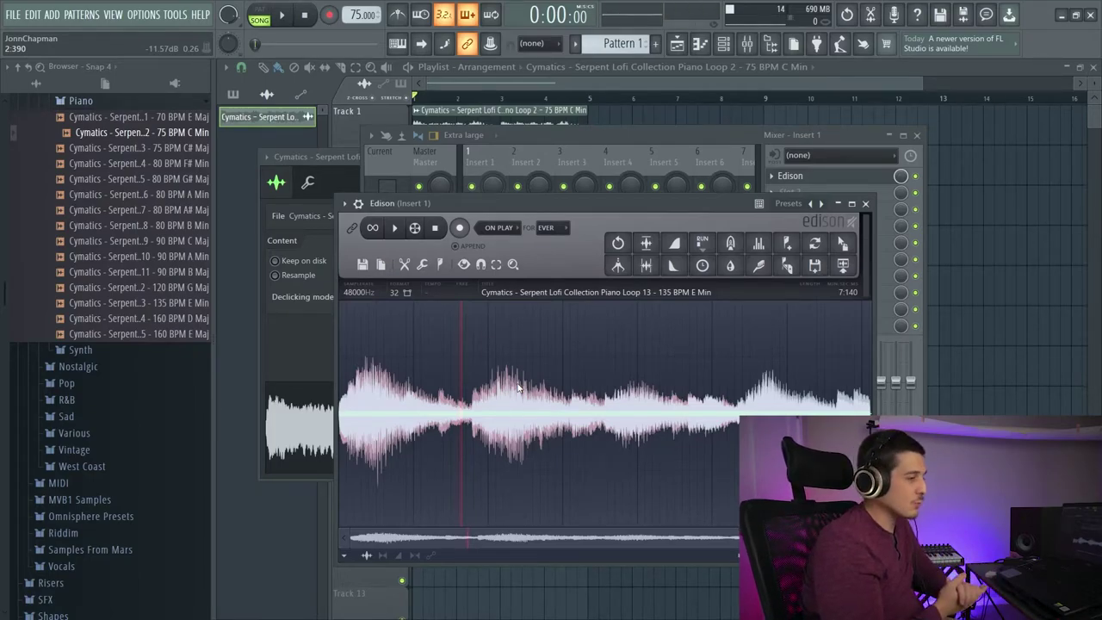
{"action": "left_click", "coordinate": [404, 264]}
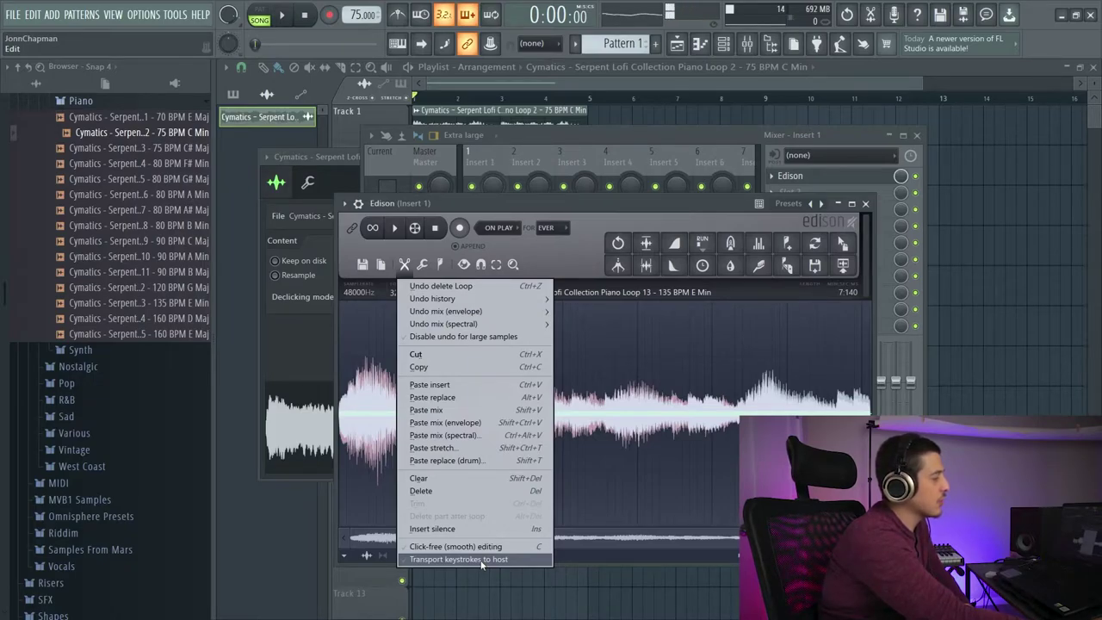
{"action": "left_click", "coordinate": [481, 560]}
{"action": "key", "text": "space"}
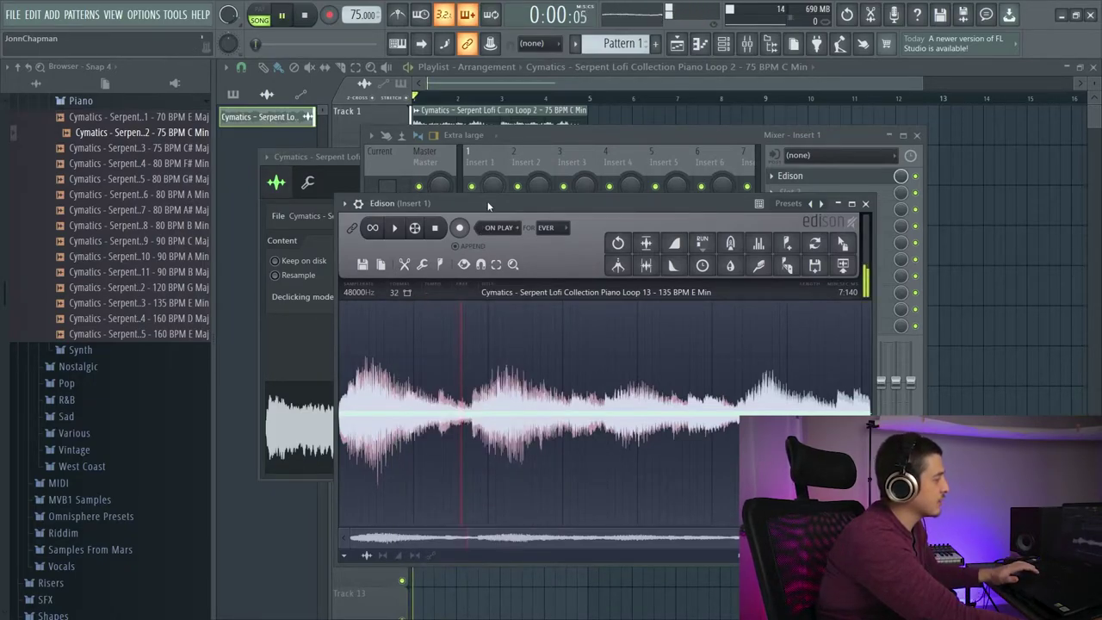
{"action": "key", "text": "space"}
{"action": "left_click_drag", "start_coordinate": [485, 198], "coordinate": [560, 213]}
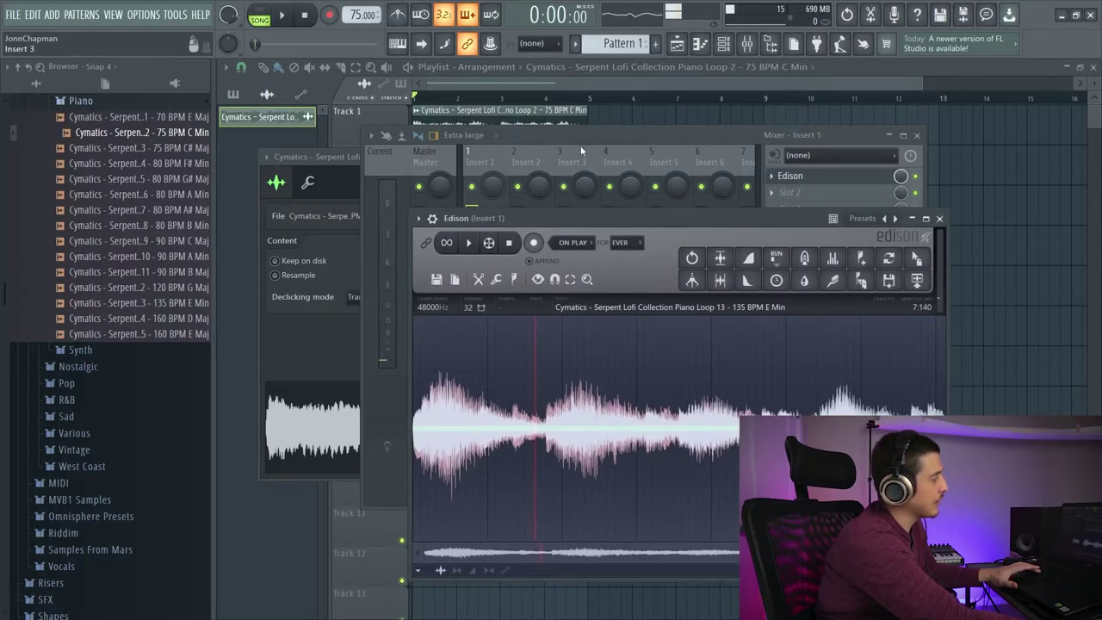
{"action": "left_click_drag", "start_coordinate": [548, 224], "coordinate": [526, 187]}
{"action": "key", "text": "space"}
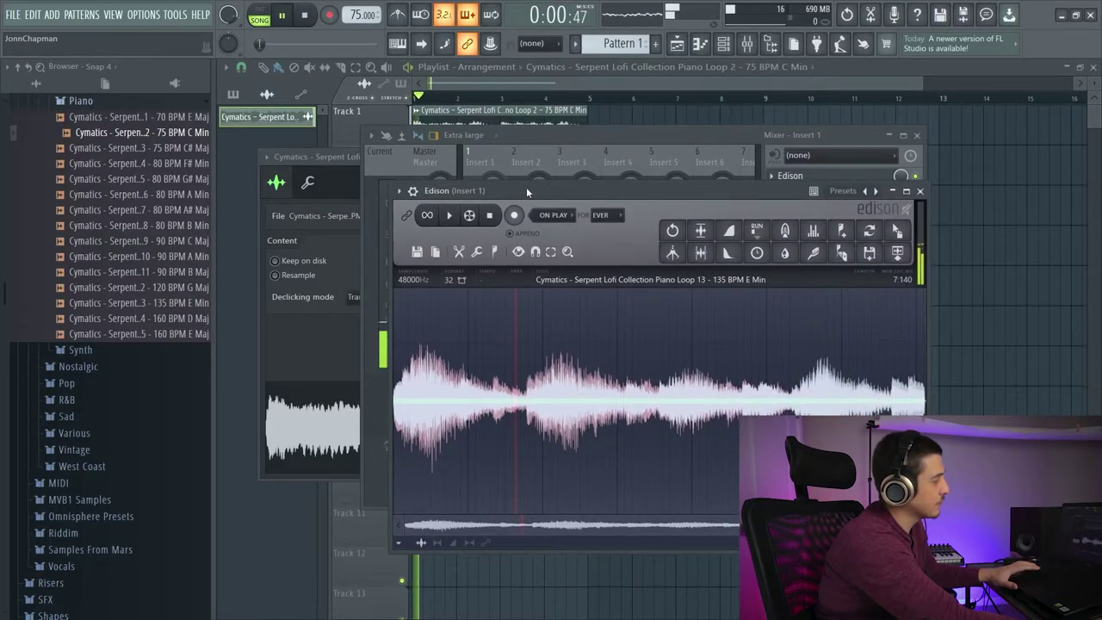
{"action": "key", "text": "space"}
Turn off Transport keystrokes to host and test playback from the Edison window.
{"action": "left_click", "coordinate": [458, 252]}
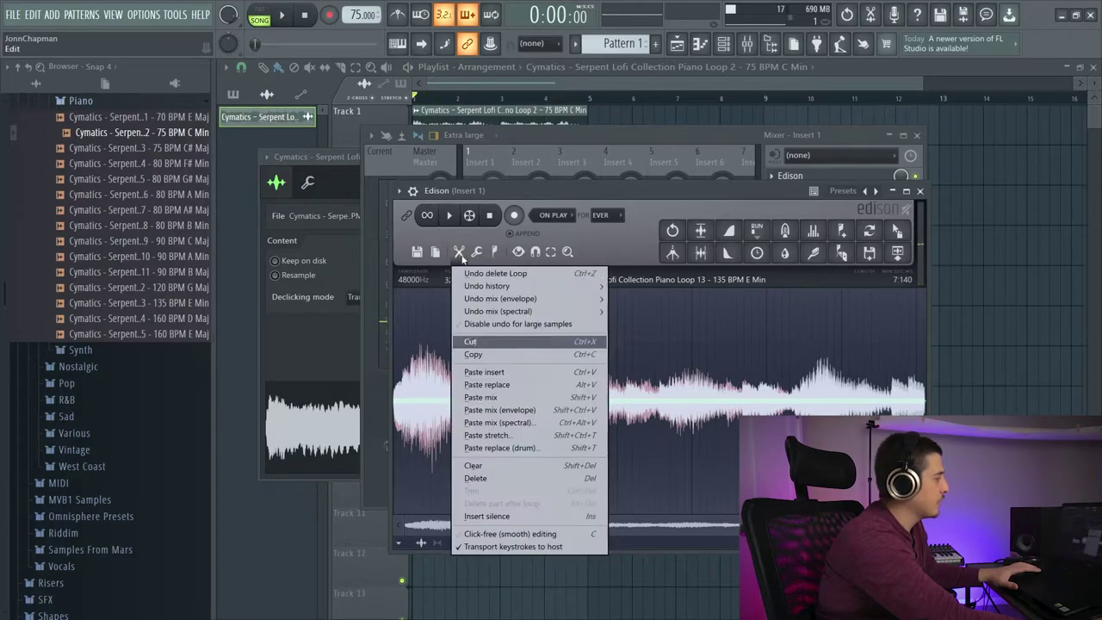
{"action": "left_click", "coordinate": [510, 517]}
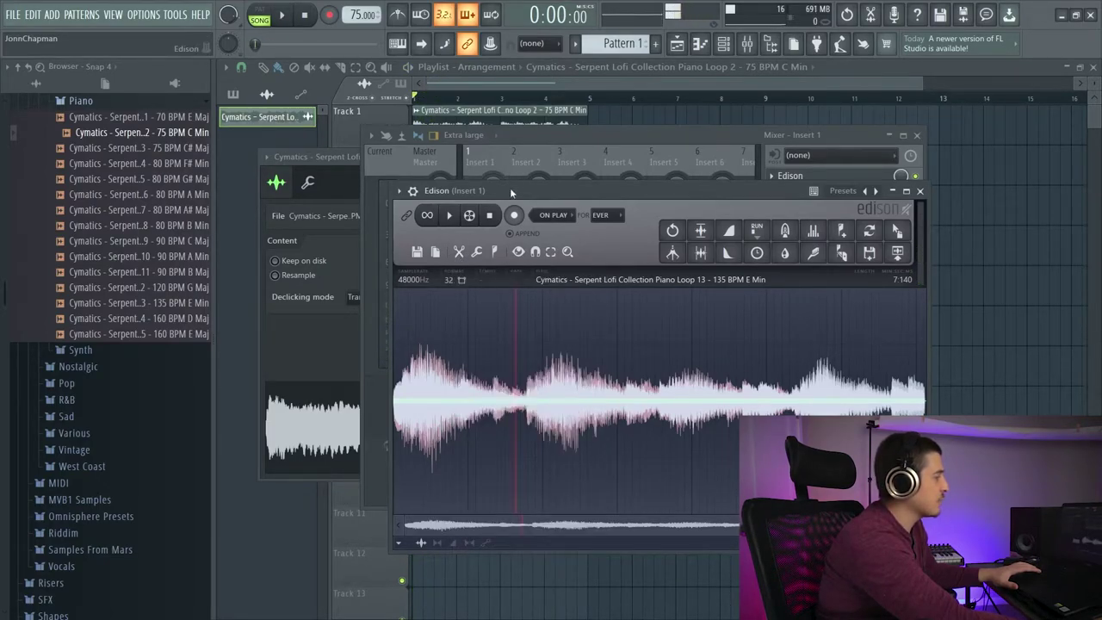
{"action": "left_click_drag", "start_coordinate": [509, 189], "coordinate": [544, 199]}
{"action": "key", "text": "space"}
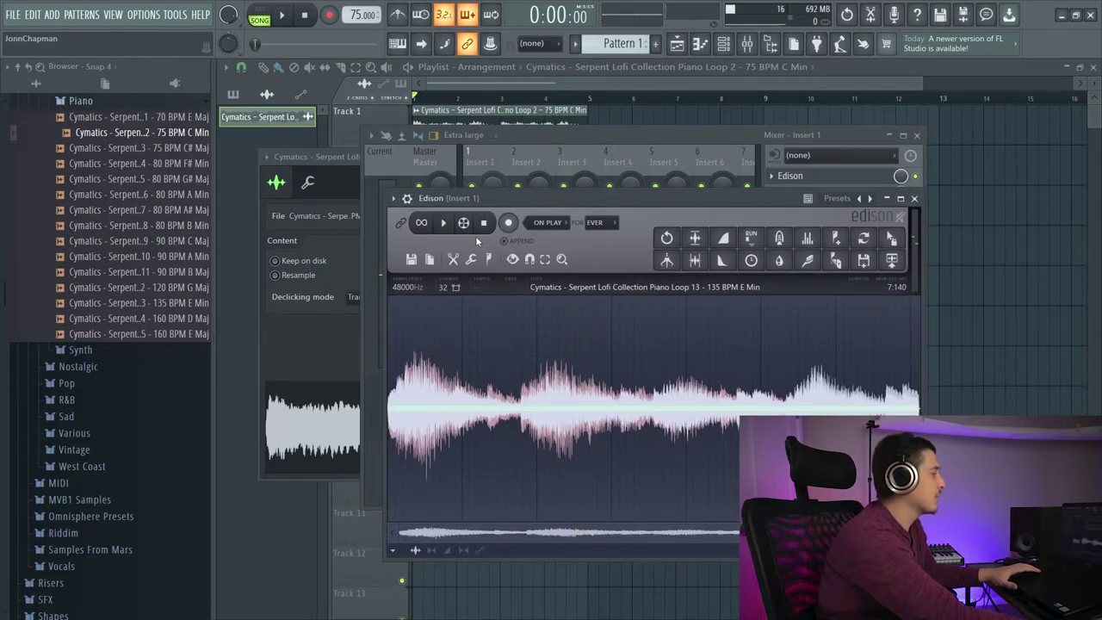
{"action": "left_click_drag", "start_coordinate": [476, 198], "coordinate": [424, 207]}
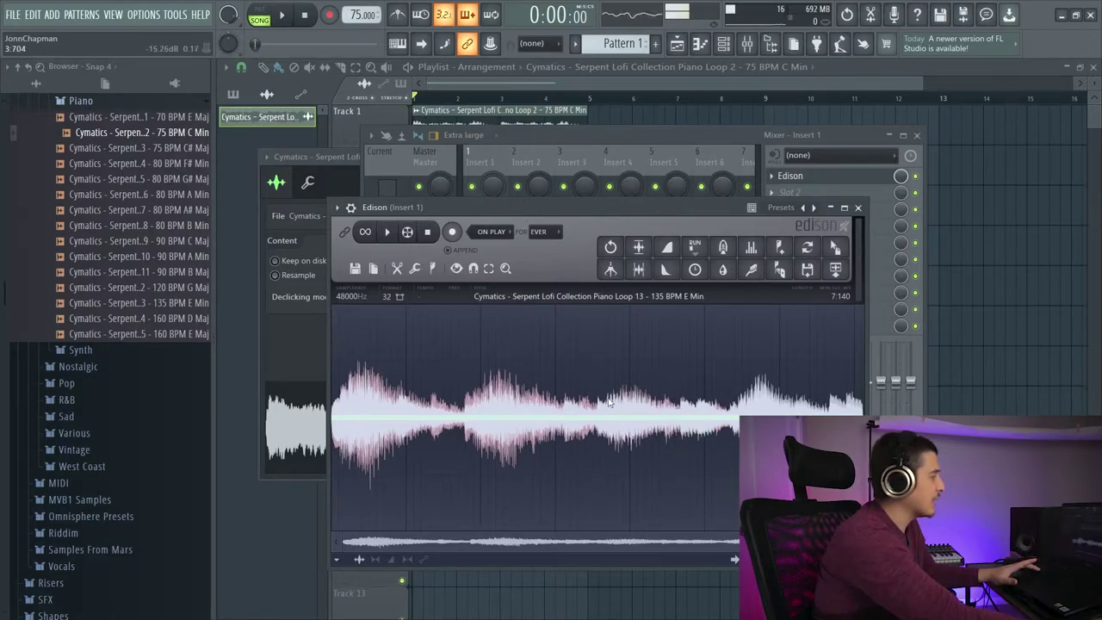
{"action": "left_click_drag", "start_coordinate": [542, 216], "coordinate": [556, 190]}
Enable Transport keystrokes to host again, and start and stop the song with Edison in focus.
{"action": "left_click", "coordinate": [411, 242]}
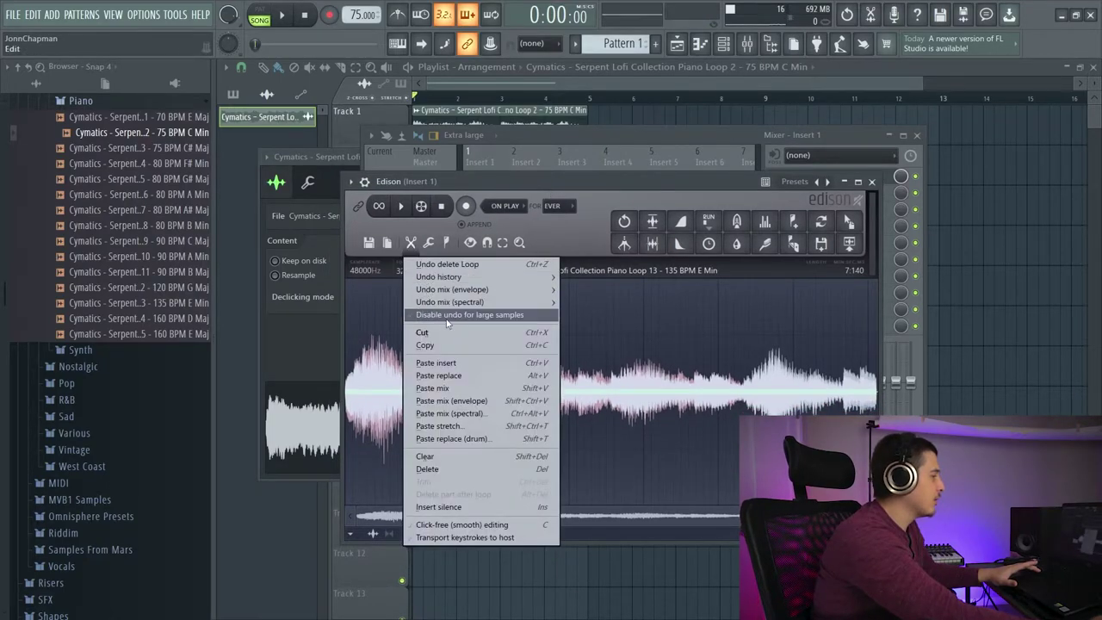
{"action": "left_click", "coordinate": [474, 538]}
{"action": "mouse_move", "coordinate": [416, 182]}
{"action": "left_mouse_down"}
{"action": "mouse_move", "coordinate": [481, 198]}
{"action": "mouse_move", "coordinate": [433, 192]}
{"action": "left_mouse_up"}
{"action": "key", "text": "space"}
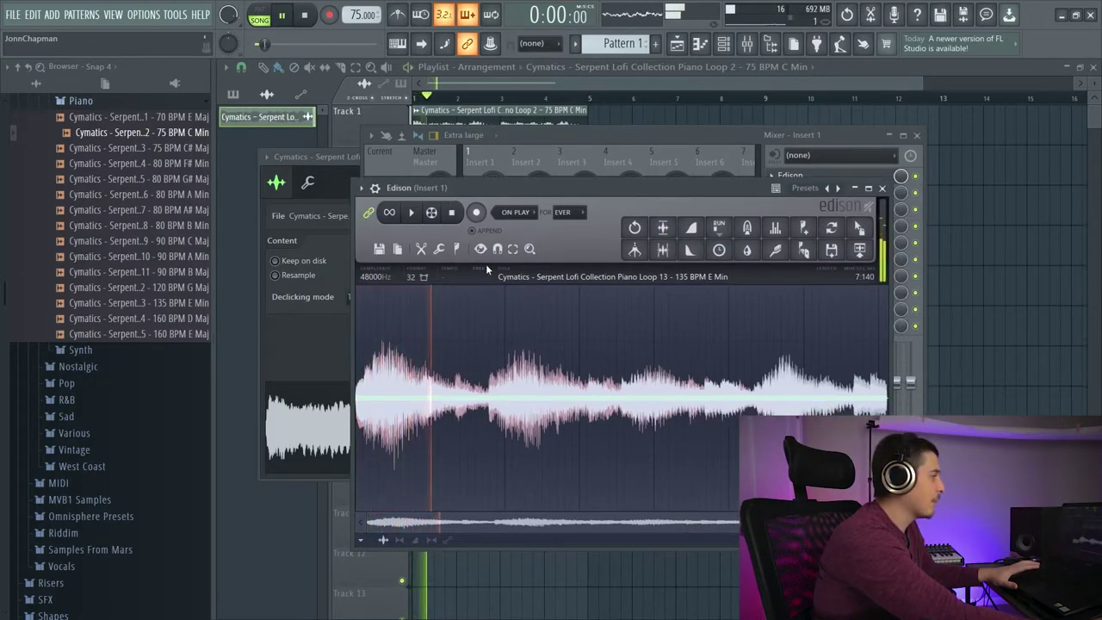
{"action": "key", "text": "space"}
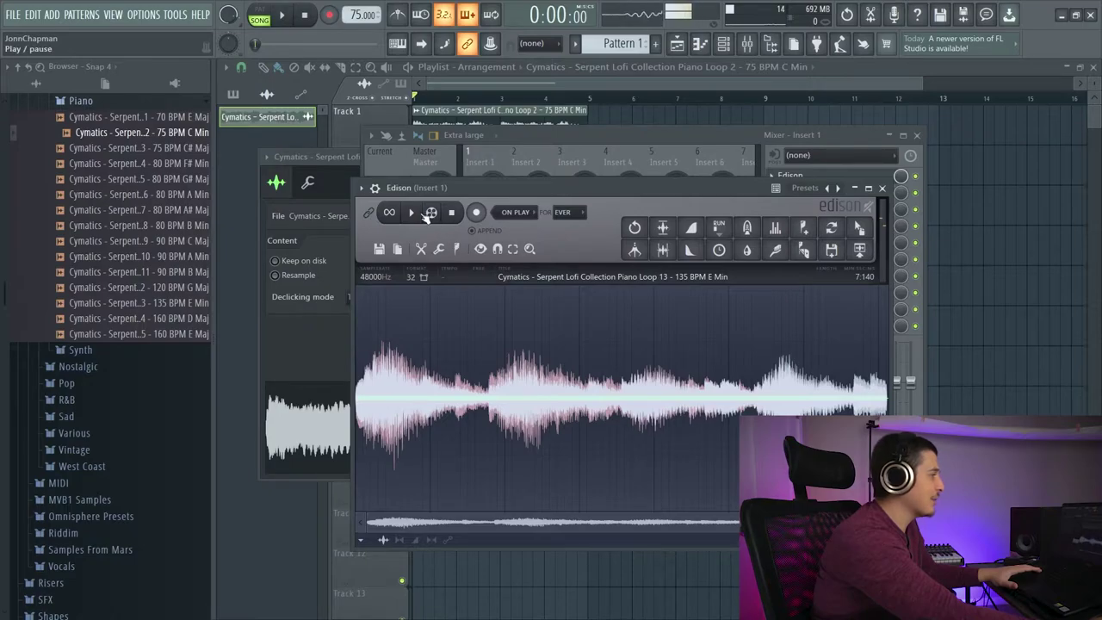
{"action": "left_click", "coordinate": [416, 213]}
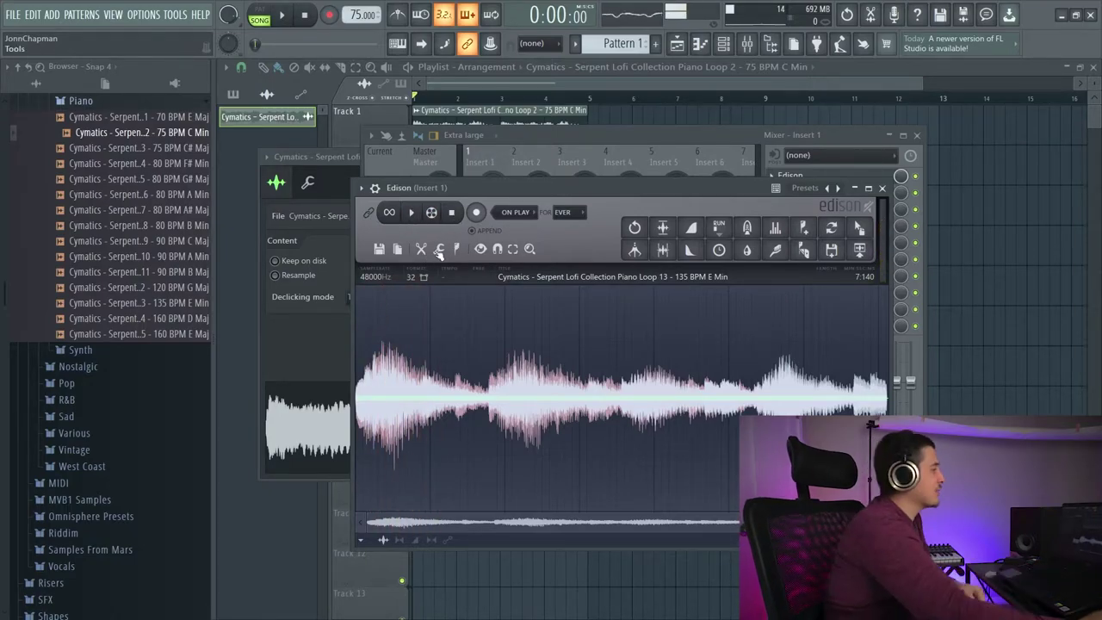
Try a volume envelope with a lowered start and a raised middle, and cancel all envelopes.
{"action": "left_click", "coordinate": [438, 248]}
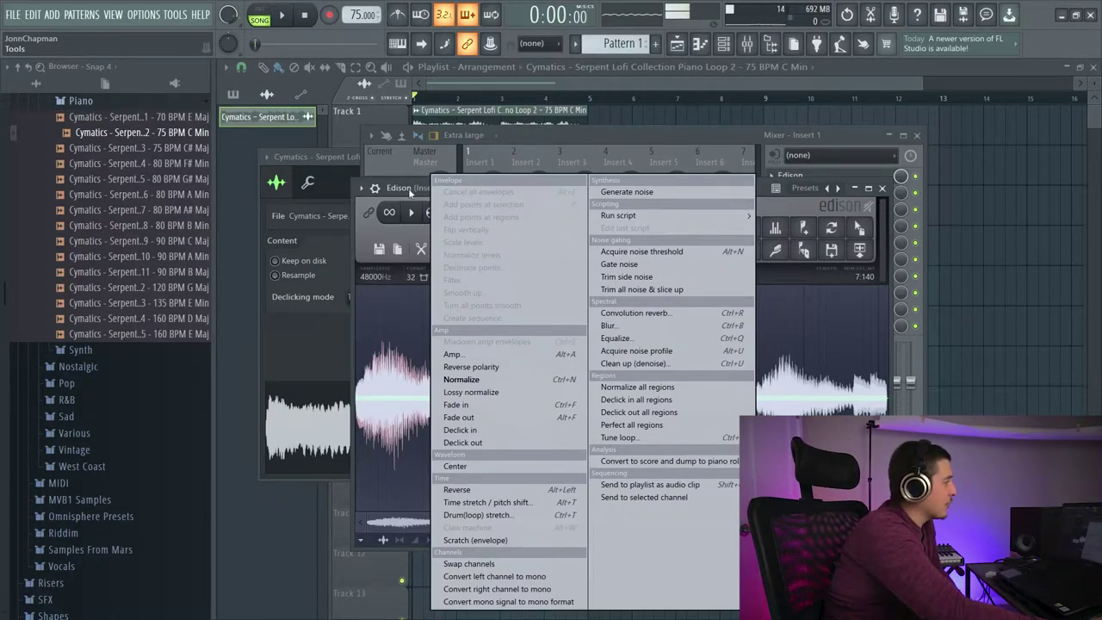
{"action": "left_click", "coordinate": [407, 191]}
{"action": "left_click", "coordinate": [422, 542]}
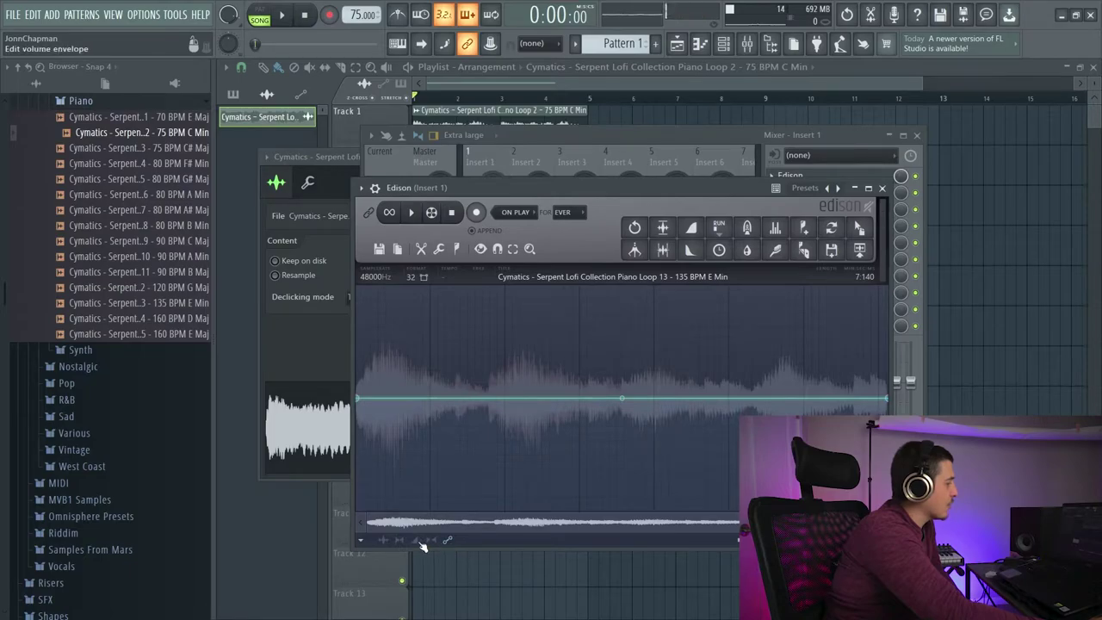
{"action": "left_click_drag", "start_coordinate": [362, 398], "coordinate": [357, 443]}
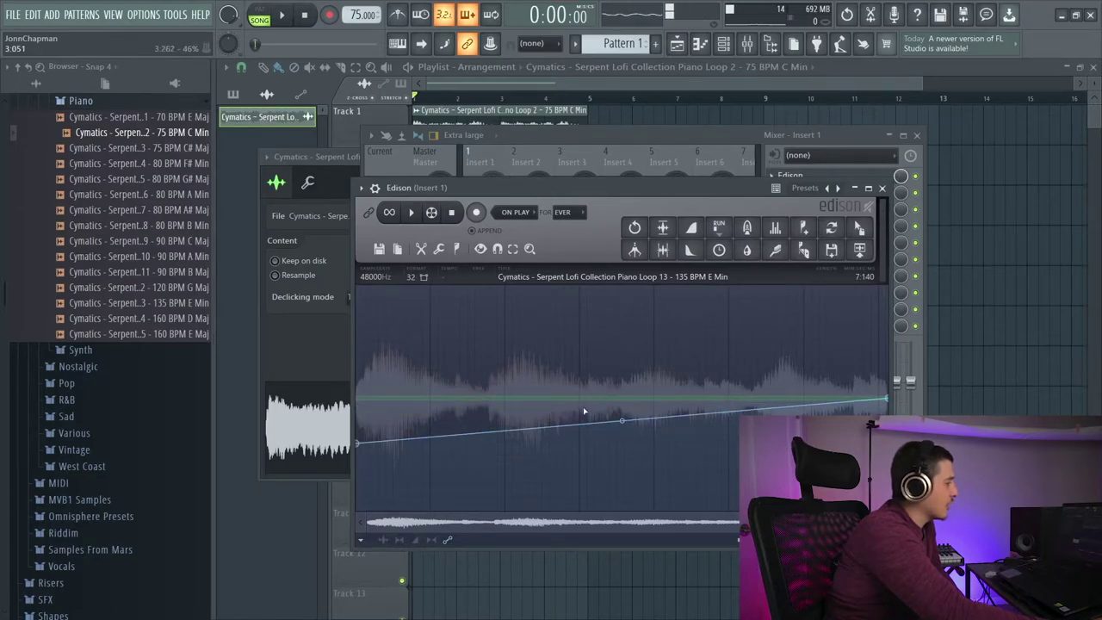
{"action": "left_click_drag", "start_coordinate": [583, 411], "coordinate": [580, 315]}
{"action": "left_click", "coordinate": [438, 248]}
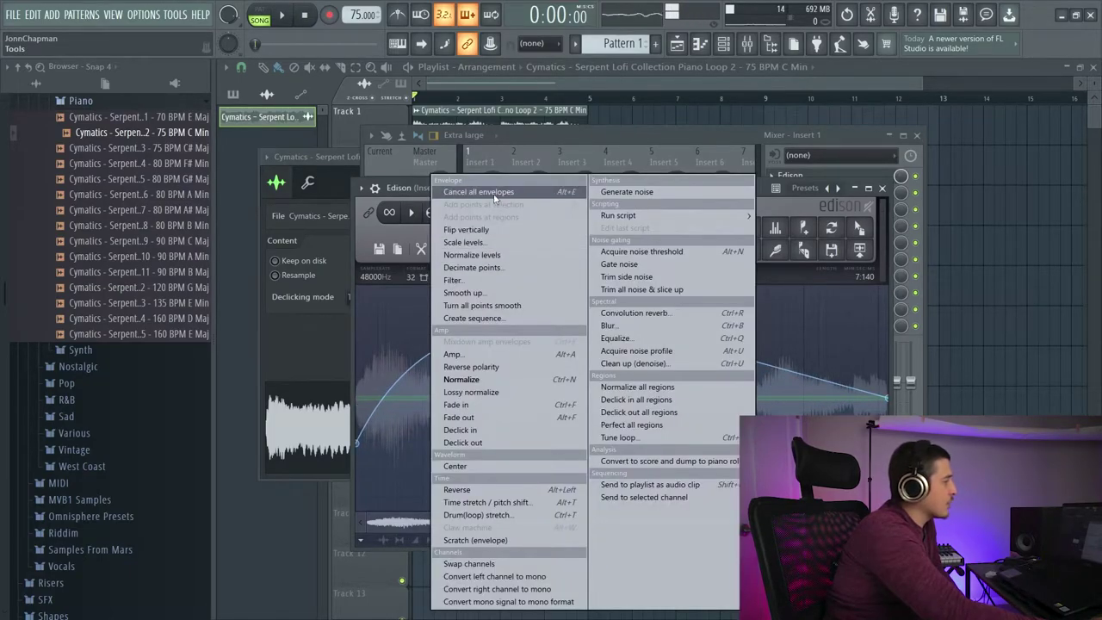
{"action": "left_click", "coordinate": [495, 193]}
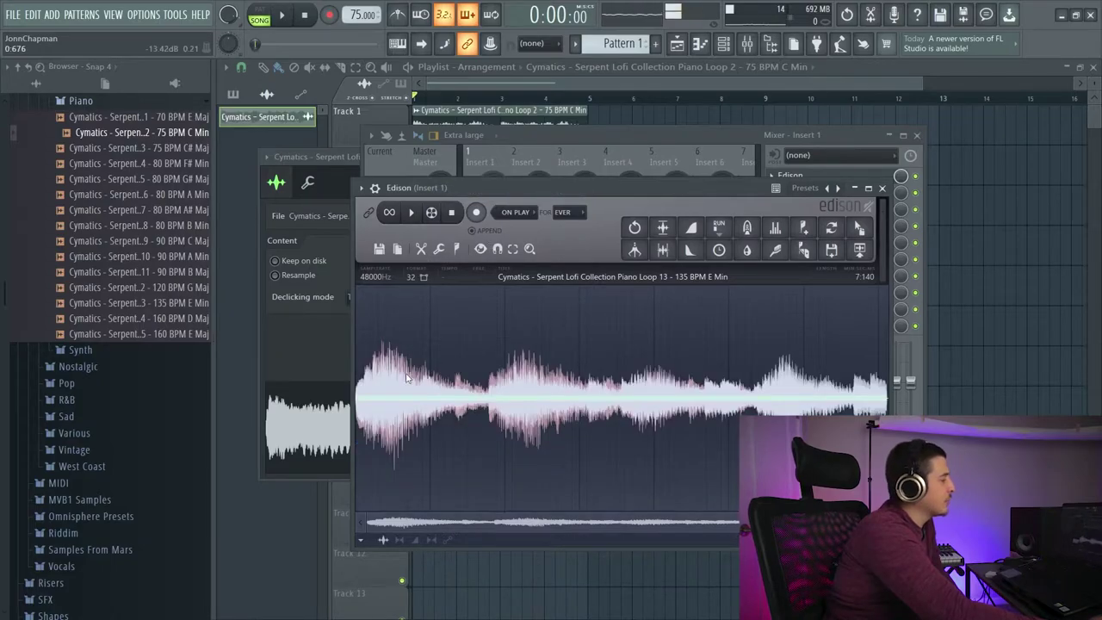
Draw a volume envelope with a lowered start, a raised point before the second swell and a lowered point around the third.
{"action": "left_click", "coordinate": [472, 374]}
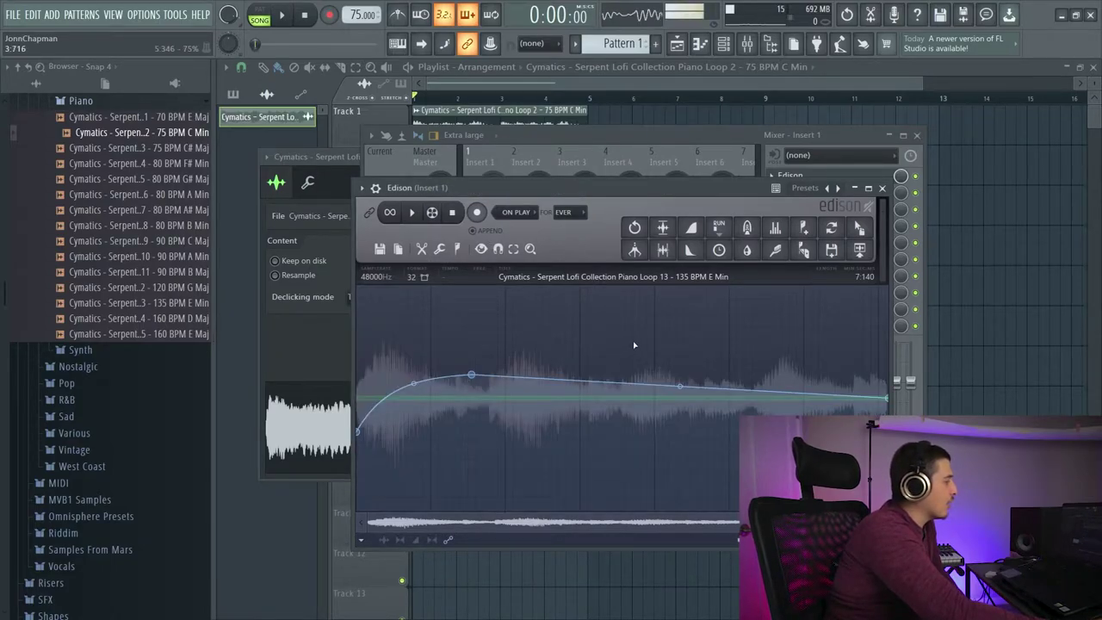
{"action": "left_click", "coordinate": [625, 422]}
{"action": "left_click", "coordinate": [438, 248]}
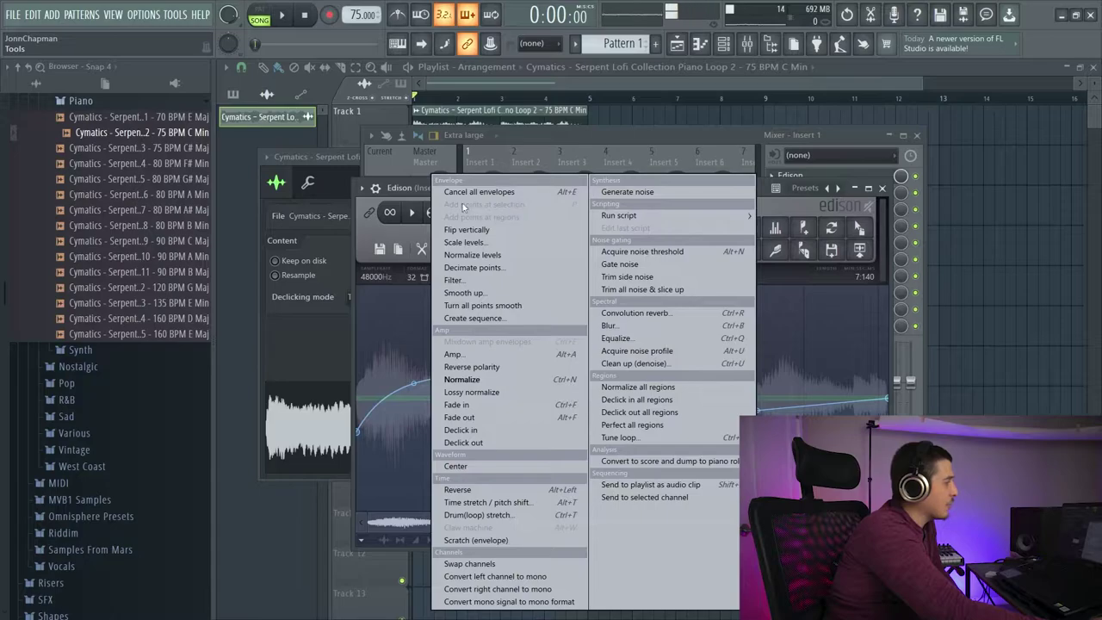
{"action": "left_click", "coordinate": [408, 189]}
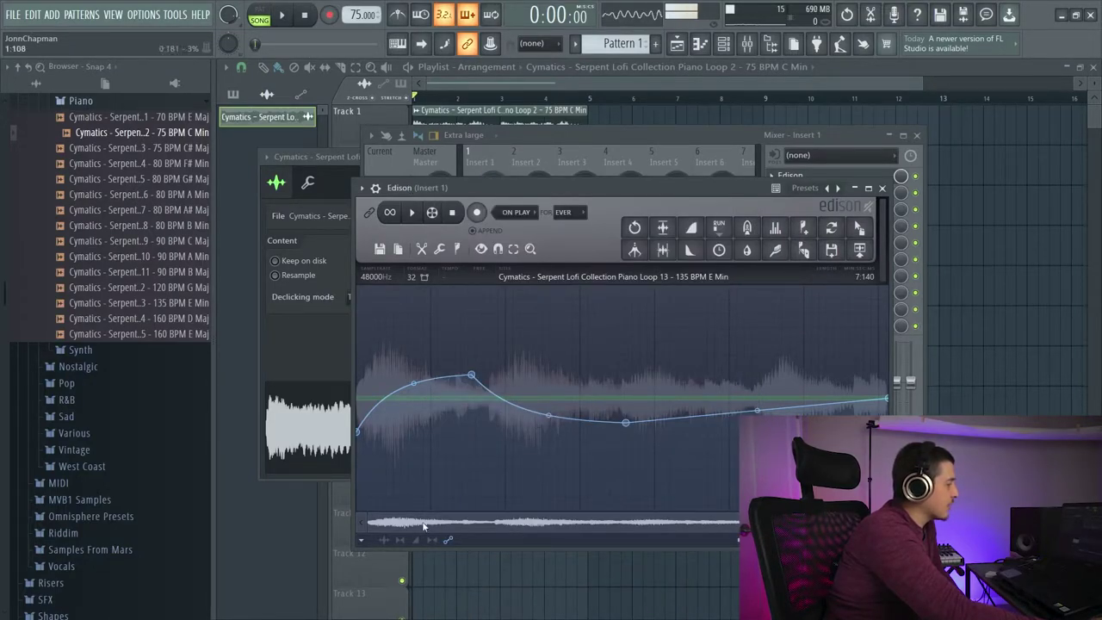
Try Add points at selection on the volume envelope from 1:631 to 2:839, raise the middle point, and discard the envelope.
{"action": "left_click", "coordinate": [480, 412]}
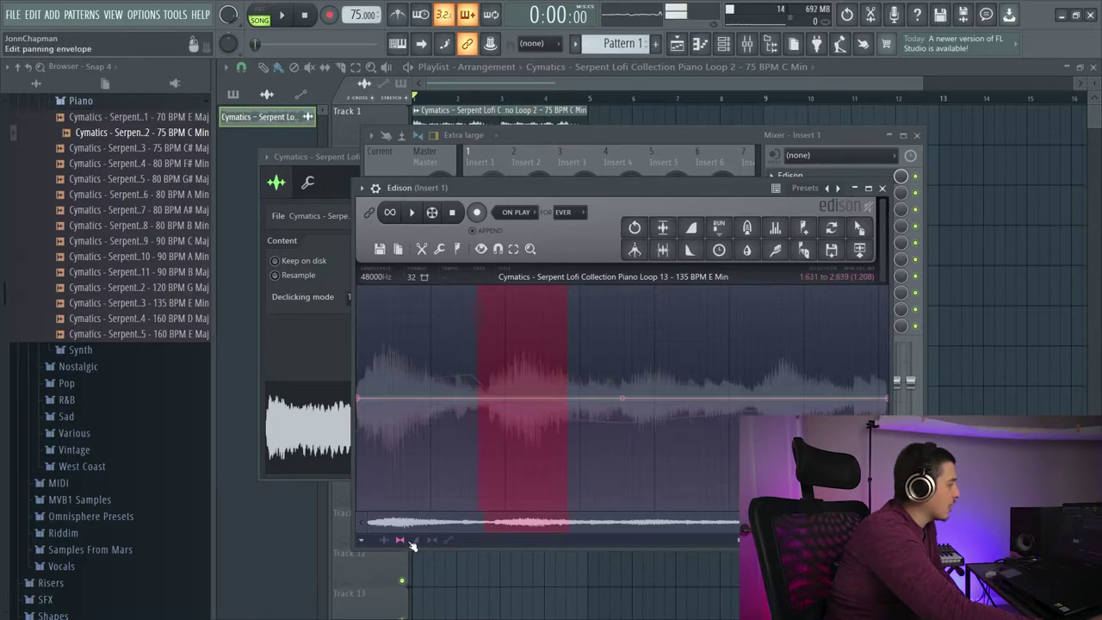
{"action": "left_click", "coordinate": [432, 540]}
{"action": "left_click", "coordinate": [450, 548]}
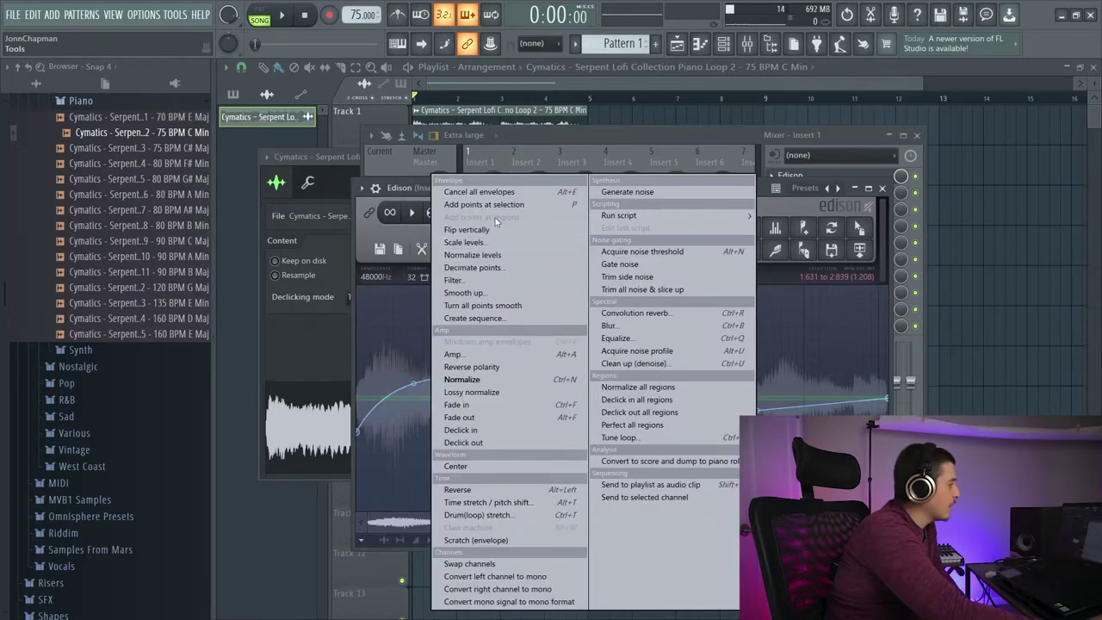
{"action": "left_click", "coordinate": [495, 215]}
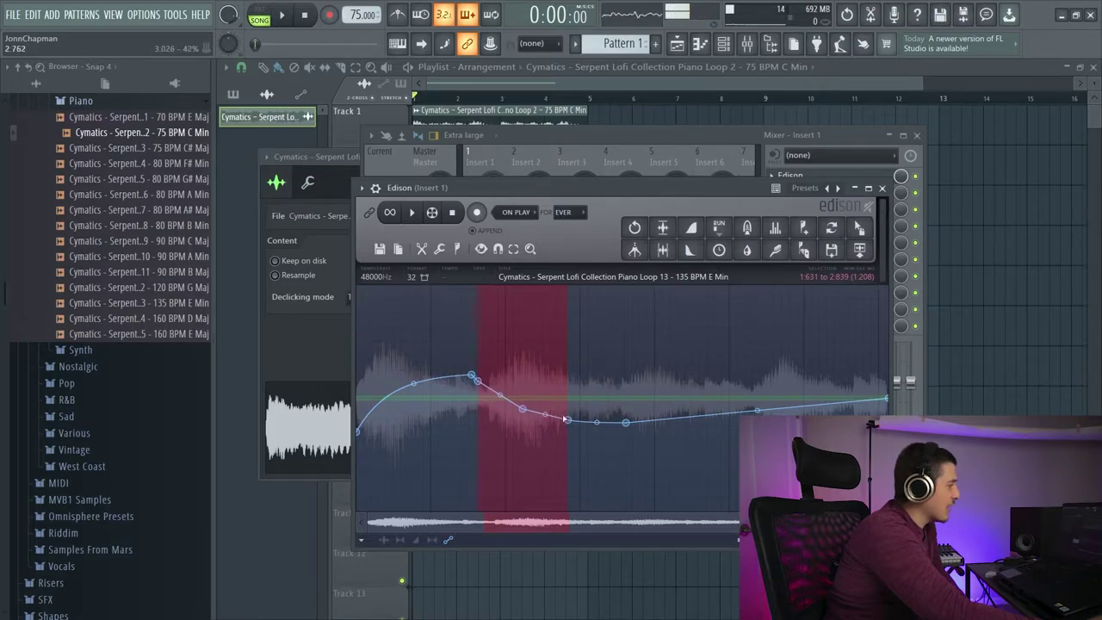
{"action": "left_click_drag", "start_coordinate": [523, 408], "coordinate": [524, 402]}
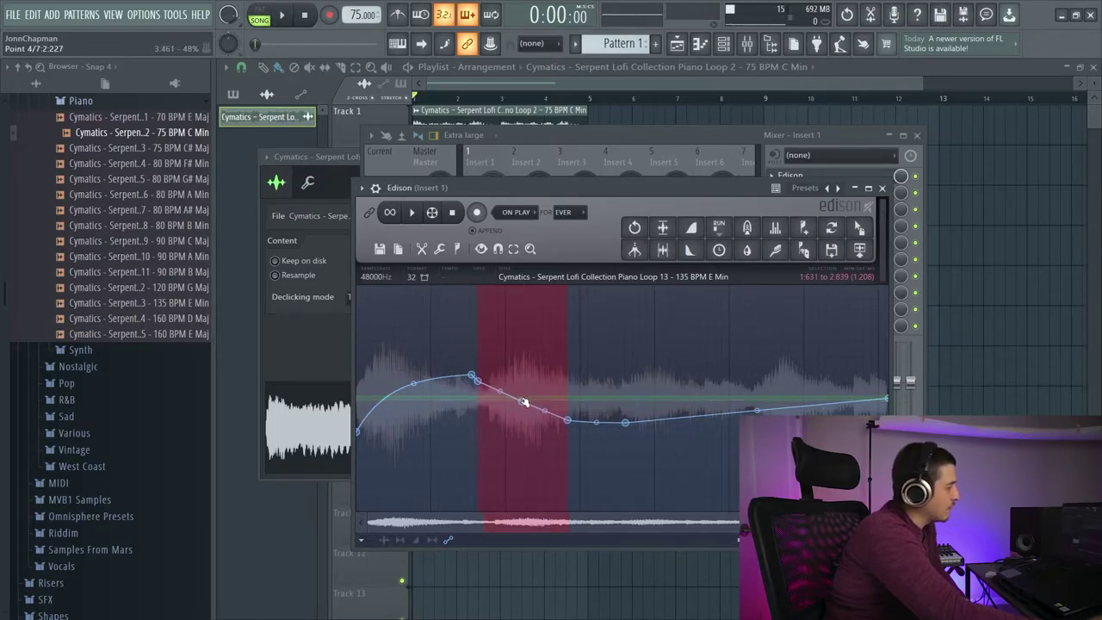
{"action": "right_click", "coordinate": [524, 402]}
{"action": "left_click", "coordinate": [400, 190]}
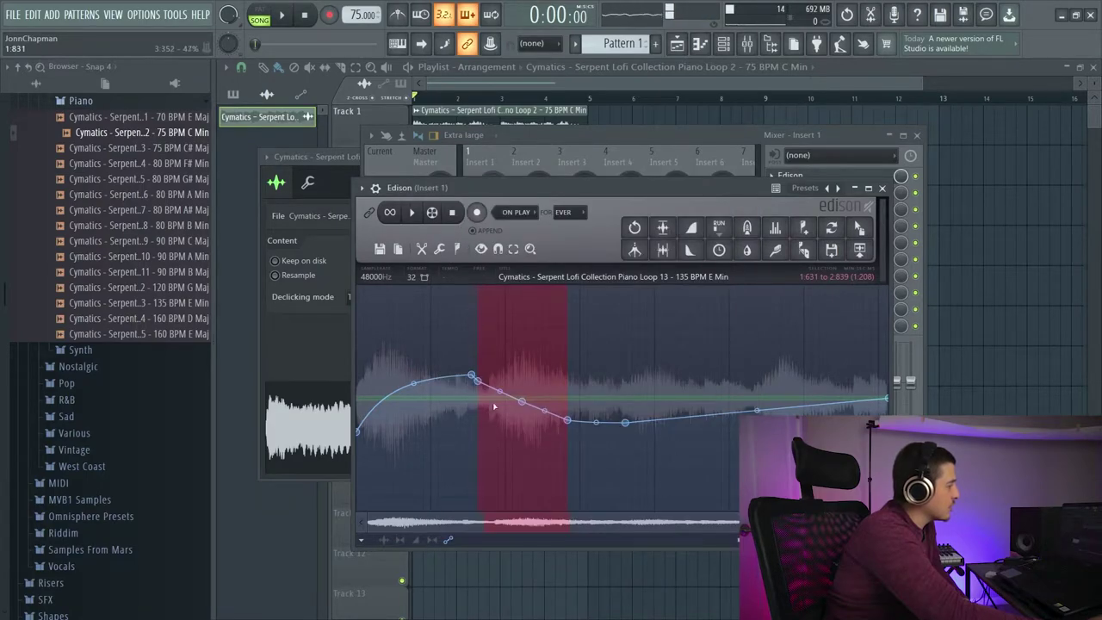
{"action": "left_click", "coordinate": [457, 250]}
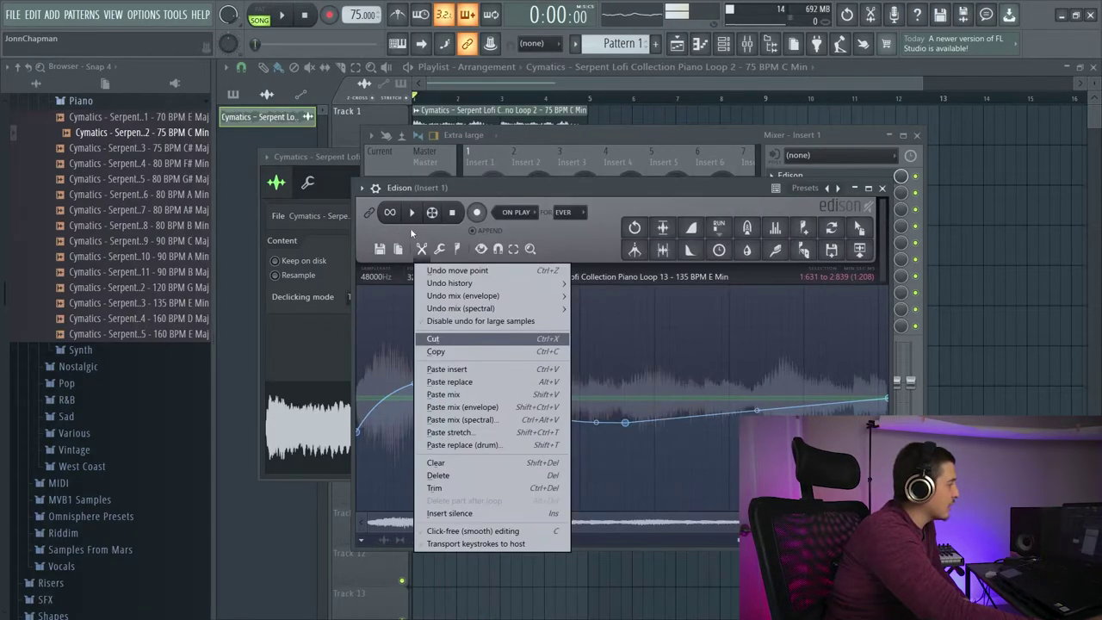
{"action": "mouse_move", "coordinate": [439, 249]}
{"action": "left_click", "coordinate": [458, 229]}
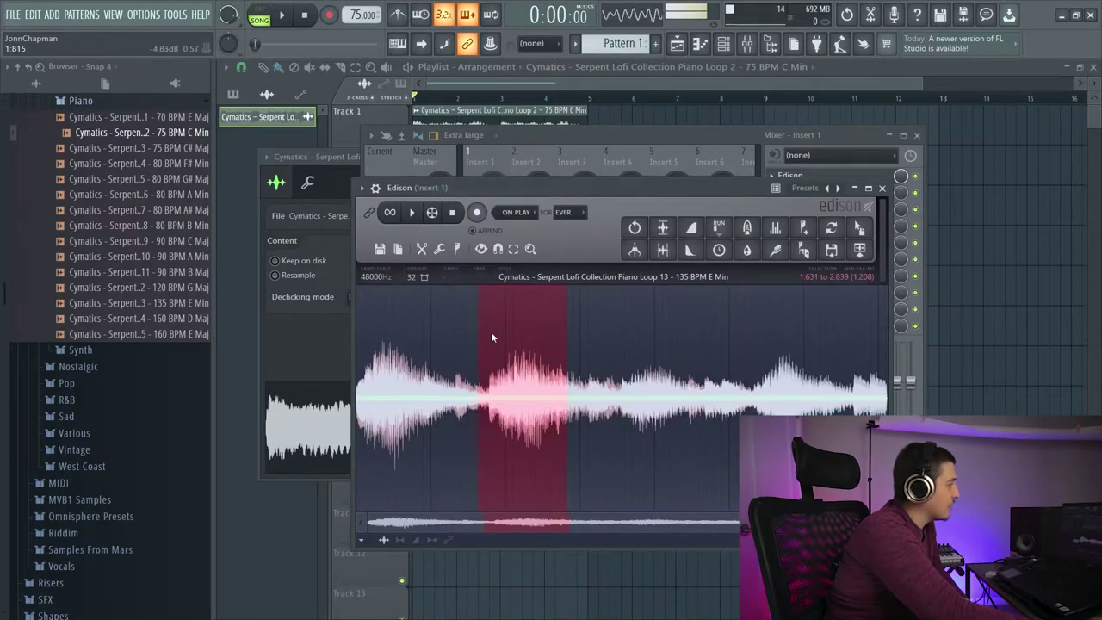
Select the audio from 1:215 to 2:870 and add a region named Shtuff over it.
{"action": "left_click", "coordinate": [485, 361]}
{"action": "left_click_drag", "start_coordinate": [446, 361], "coordinate": [570, 361]}
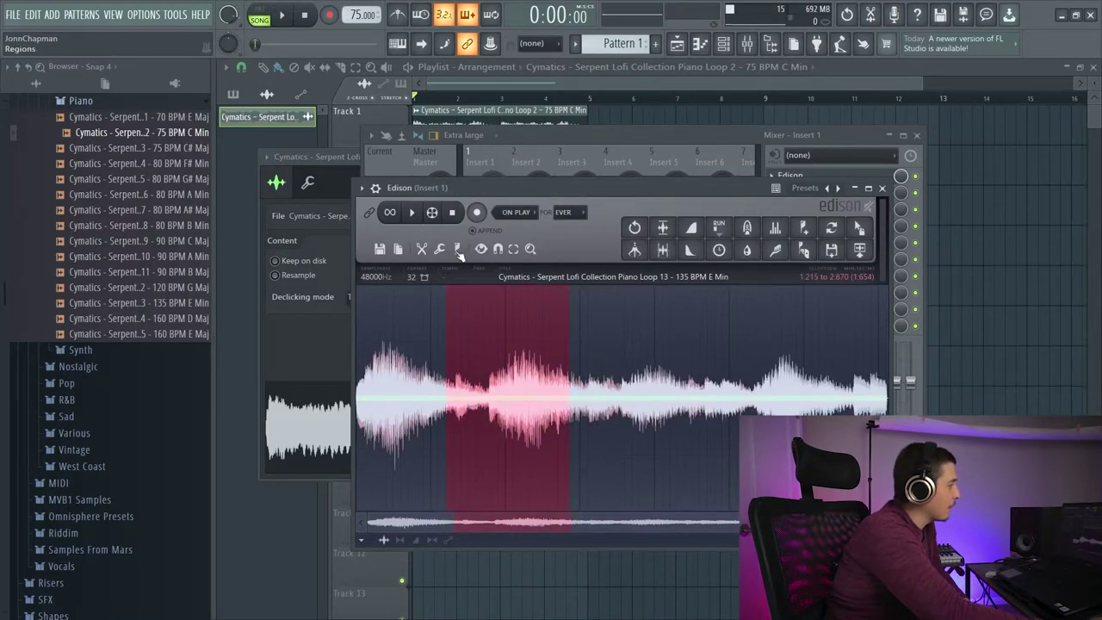
{"action": "left_click", "coordinate": [457, 250]}
{"action": "left_click", "coordinate": [495, 276]}
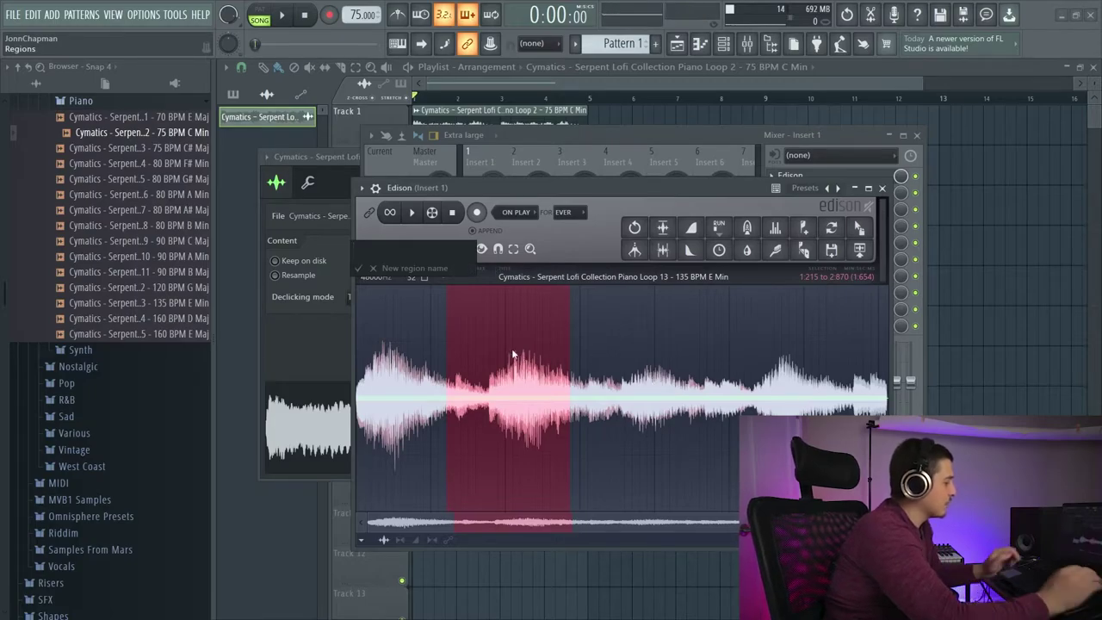
{"action": "type", "text": "Shtoff"}
{"action": "key", "text": "Return"}
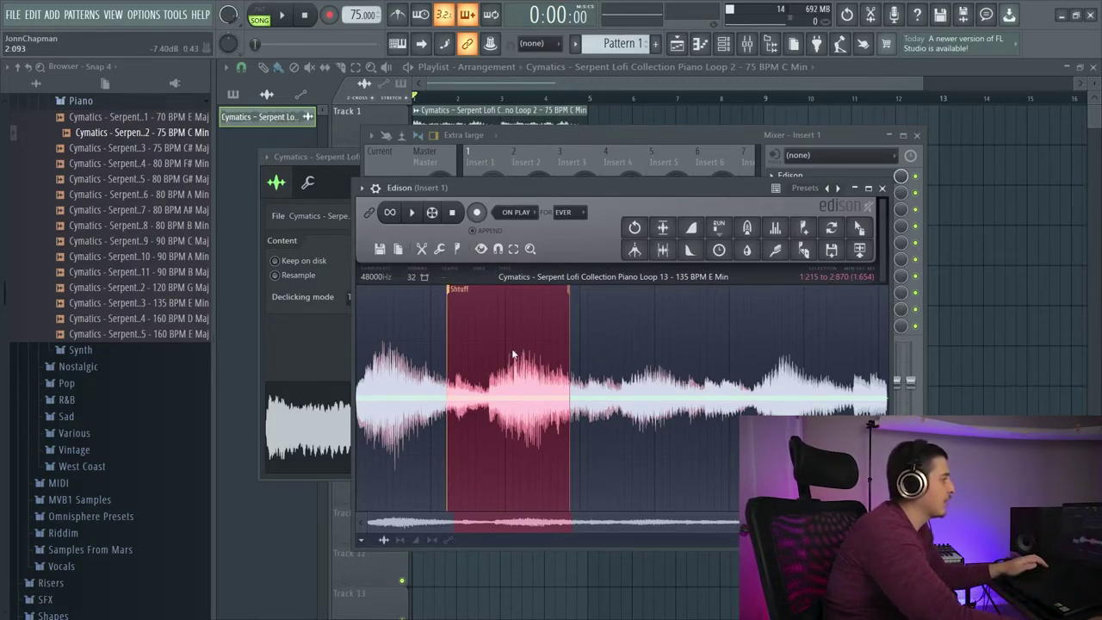
Place the cursor at about 4:032, at the third swell, and add a marker named Shutf there.
{"action": "right_click", "coordinate": [658, 368]}
{"action": "mouse_move", "coordinate": [674, 373]}
{"action": "key", "text": "Escape"}
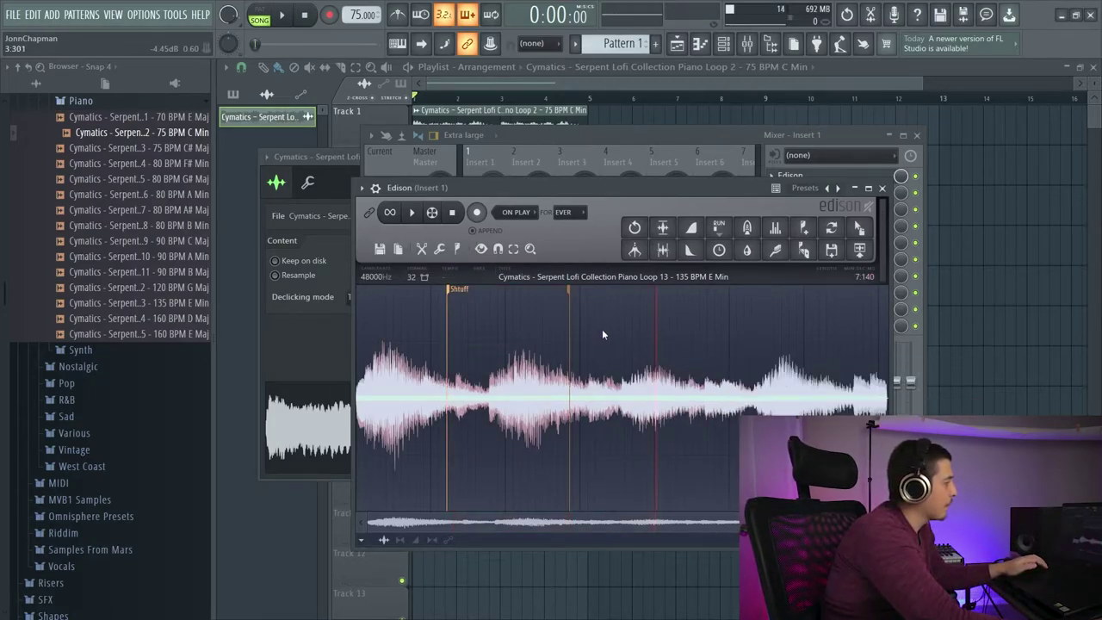
{"action": "left_click", "coordinate": [480, 249]}
{"action": "left_click", "coordinate": [457, 249]}
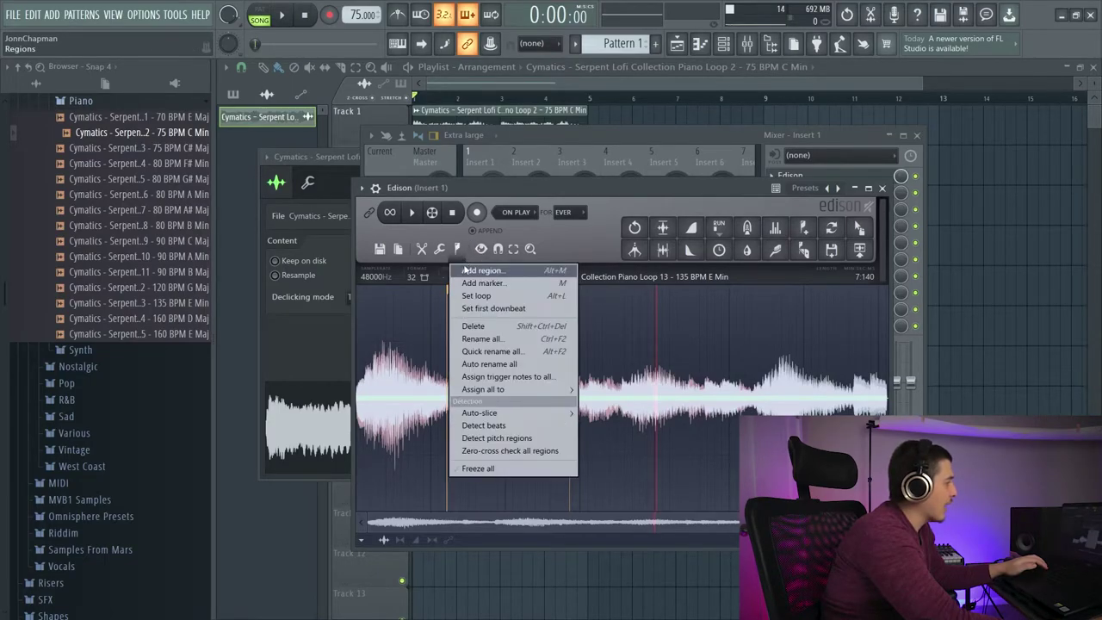
{"action": "left_click", "coordinate": [464, 280]}
{"action": "type", "text": "Shutf"}
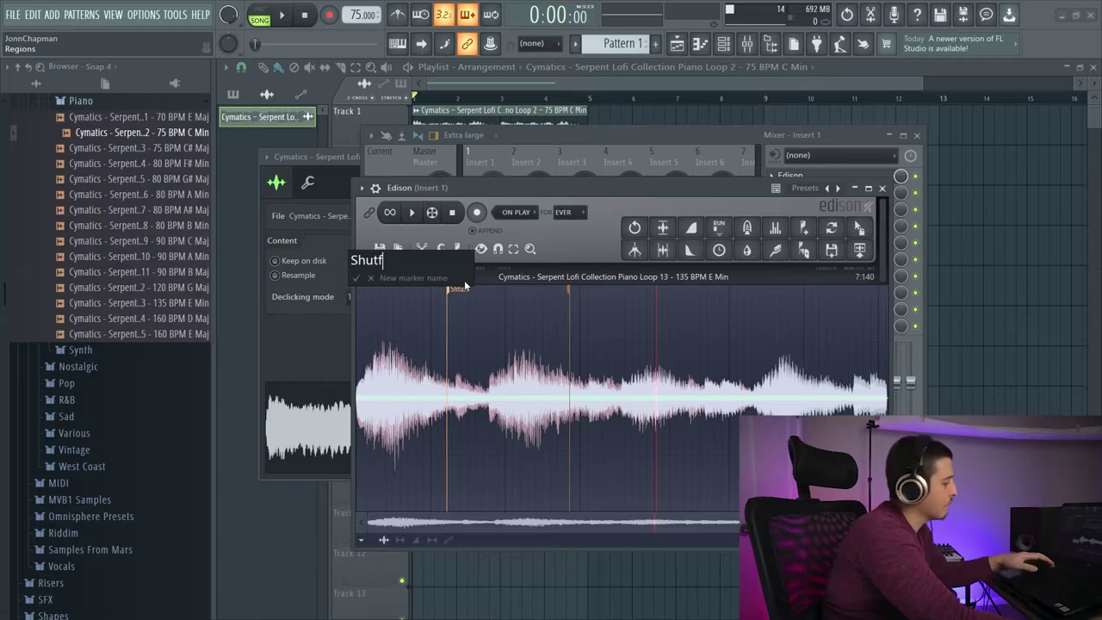
{"action": "key", "text": "Return"}
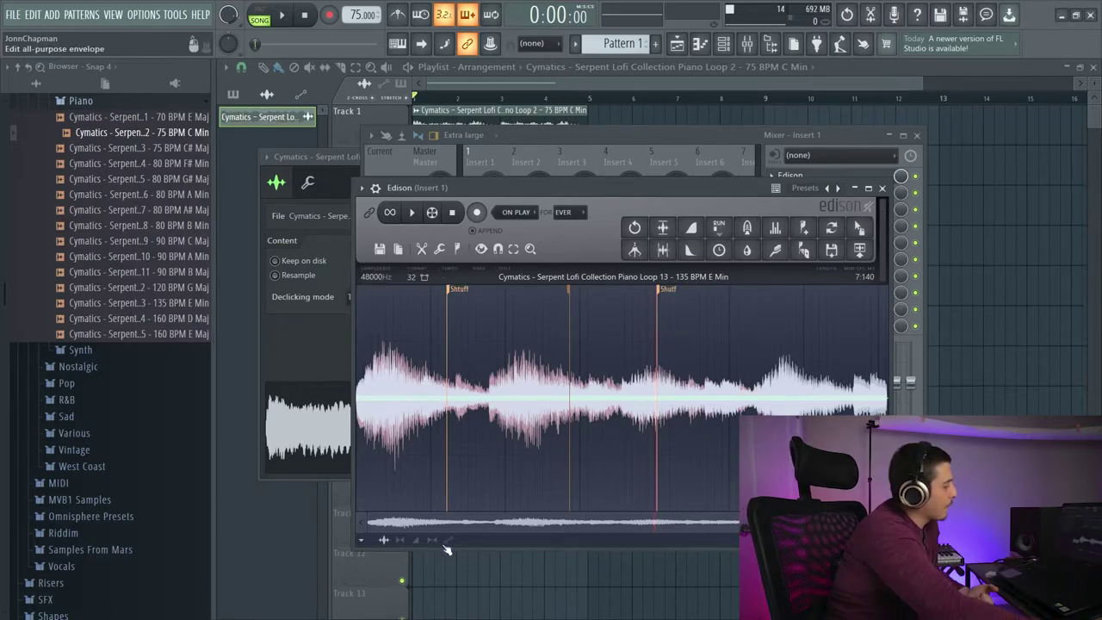
Try Add points at regions on the all-purpose envelope, slightly shift the third, sixth and first points, and discard the envelope.
{"action": "left_click", "coordinate": [439, 249]}
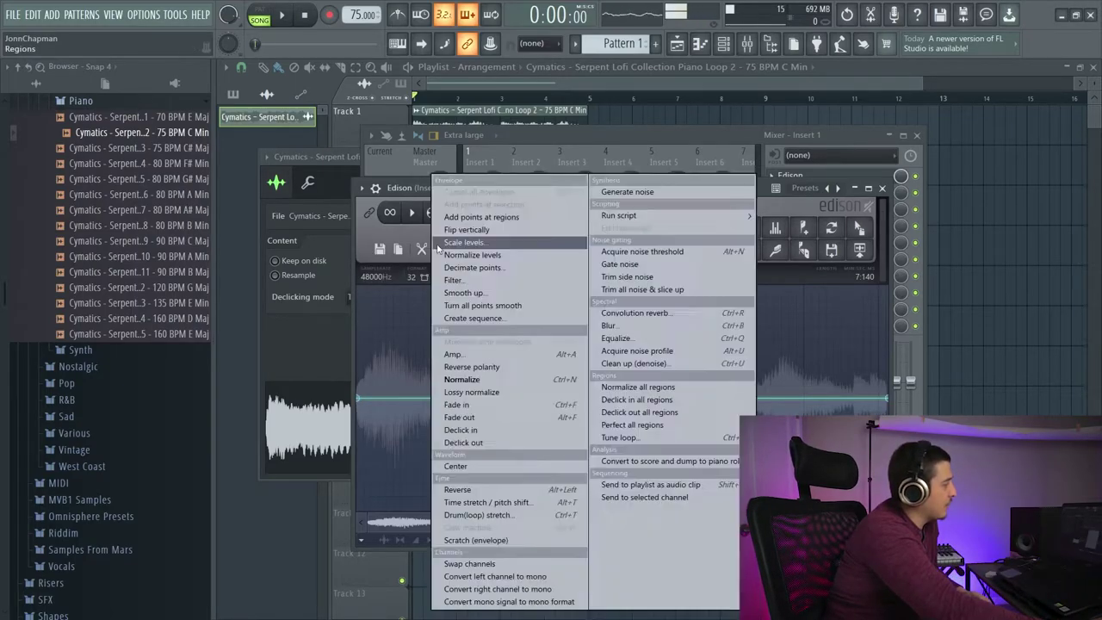
{"action": "left_click", "coordinate": [484, 220]}
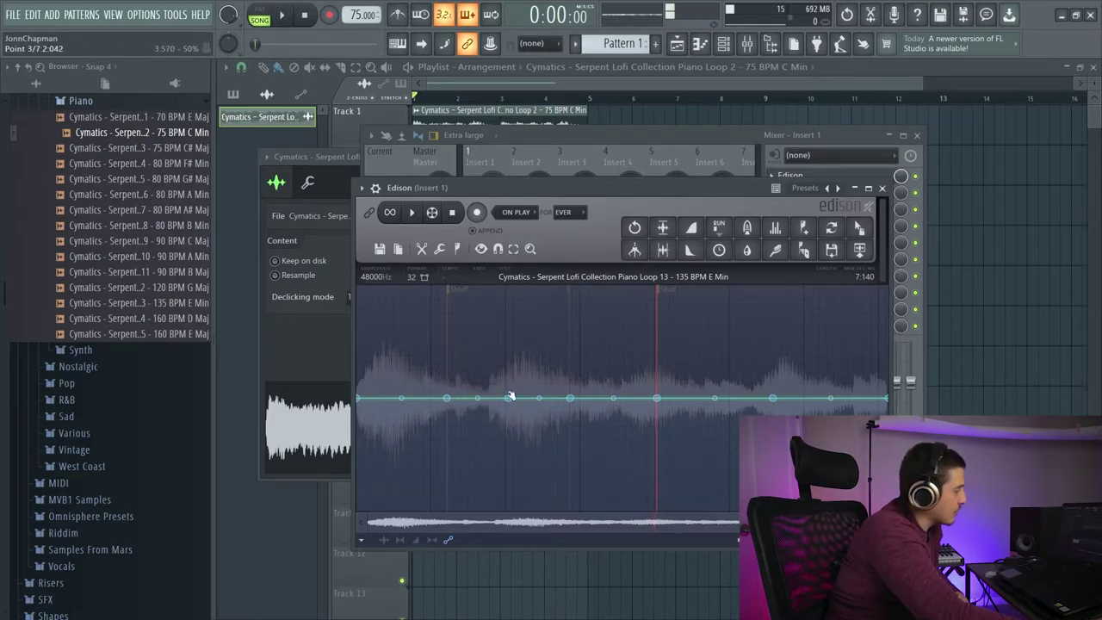
{"action": "mouse_move", "coordinate": [510, 396]}
{"action": "left_mouse_down"}
{"action": "mouse_move", "coordinate": [504, 374]}
{"action": "mouse_move", "coordinate": [507, 398]}
{"action": "left_mouse_up"}
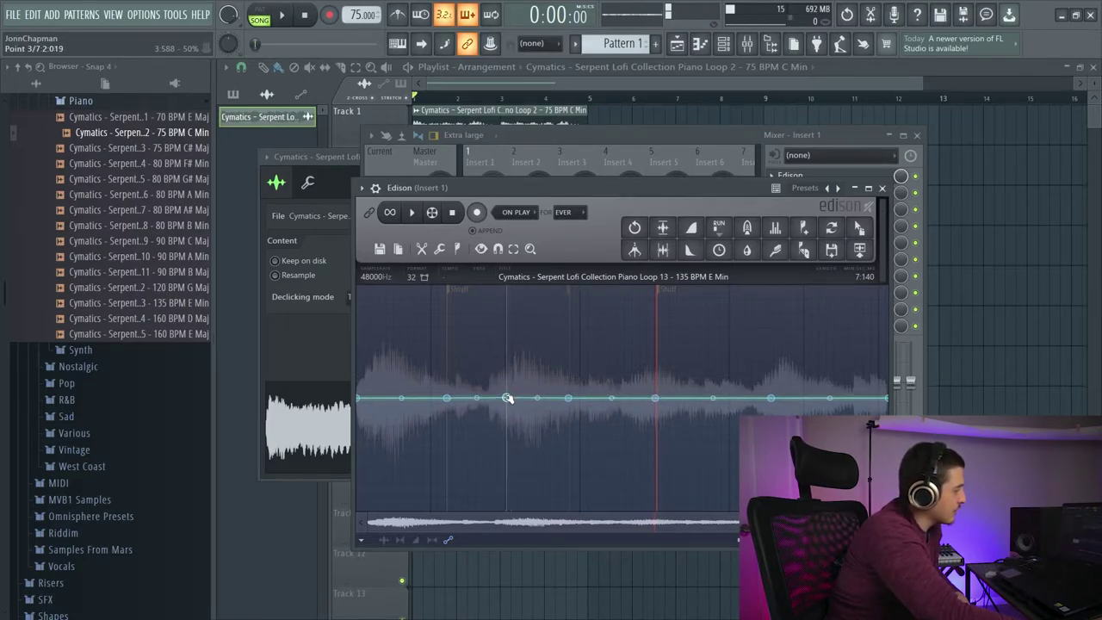
{"action": "left_click_drag", "start_coordinate": [771, 397], "coordinate": [771, 403]}
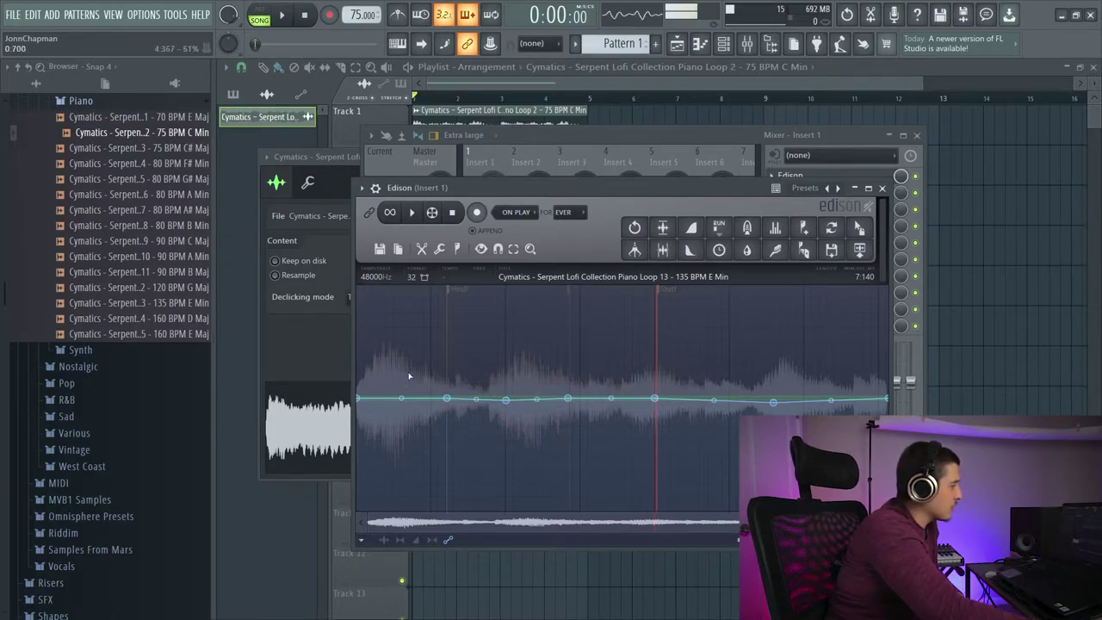
{"action": "mouse_move", "coordinate": [360, 399]}
{"action": "left_mouse_down"}
{"action": "mouse_move", "coordinate": [361, 368]}
{"action": "mouse_move", "coordinate": [358, 399]}
{"action": "left_mouse_up"}
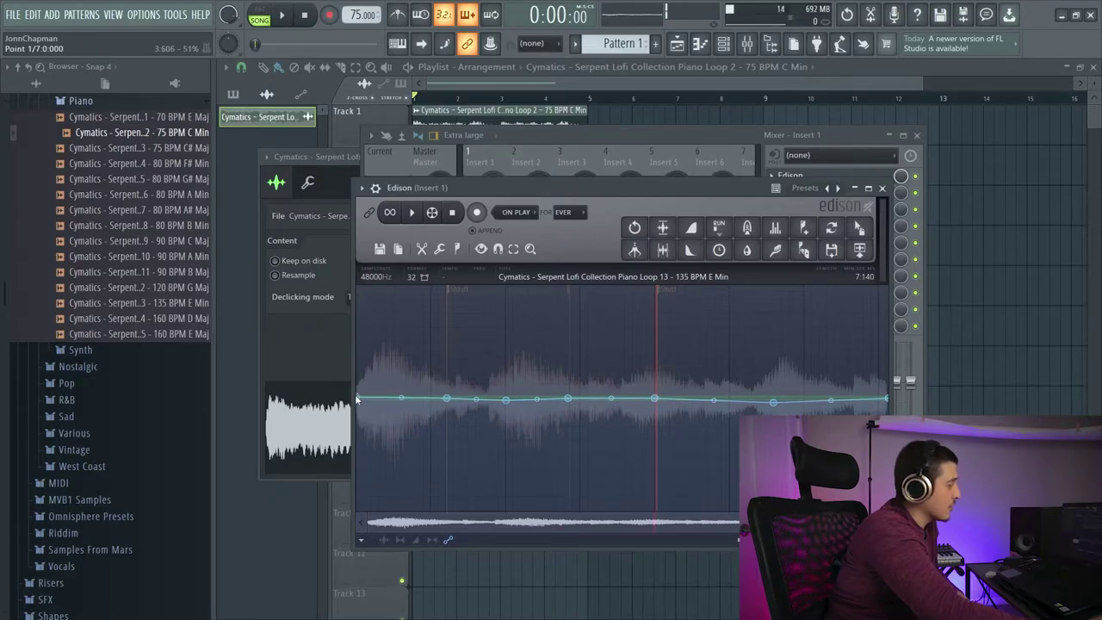
{"action": "key", "text": "Return"}
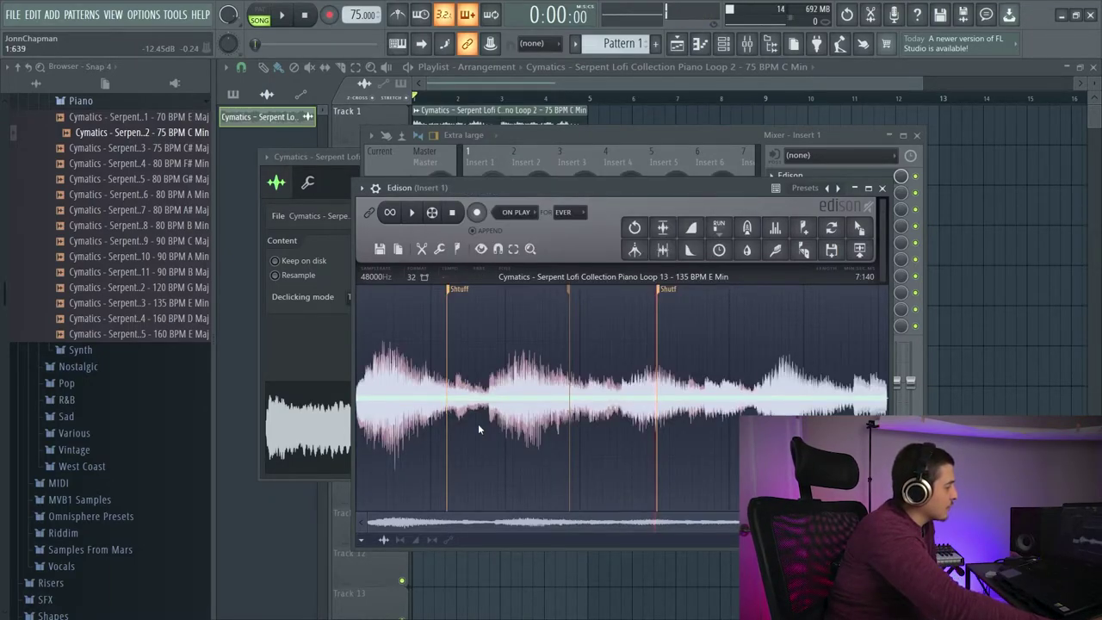
Delete the Shtuff region and the Shutf marker from the waveform.
{"action": "right_click", "coordinate": [448, 289]}
{"action": "left_click", "coordinate": [469, 369]}
{"action": "right_click", "coordinate": [663, 291]}
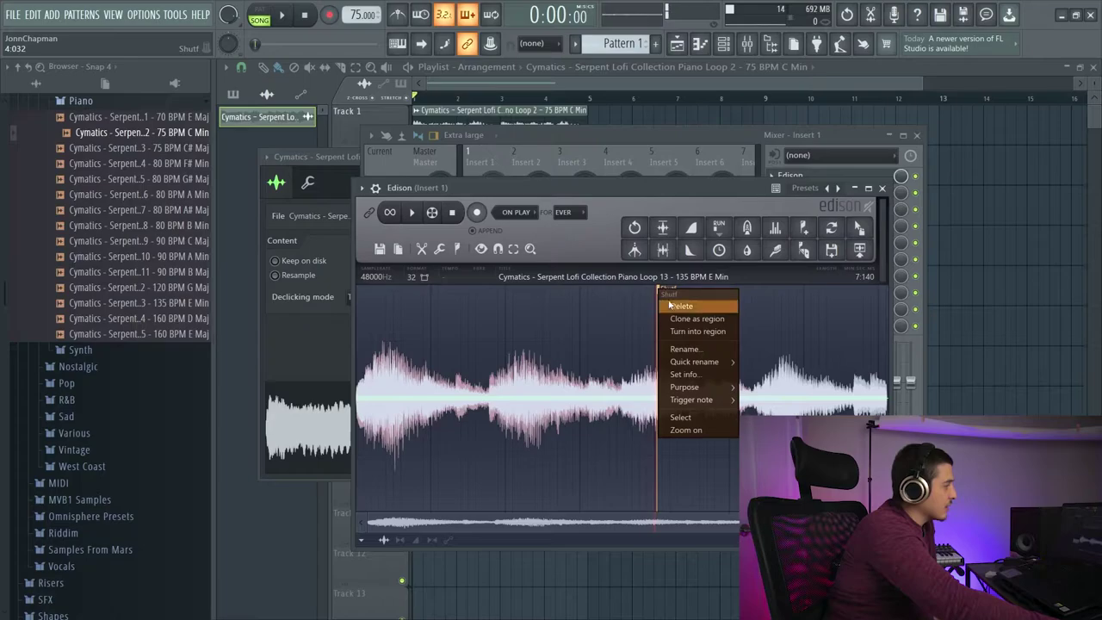
{"action": "left_click", "coordinate": [684, 370]}
Draw an all-purpose envelope with a lowered start and alternating raised and lowered points, and flip it vertically.
{"action": "key", "text": "alt+e"}
{"action": "left_click_drag", "start_coordinate": [357, 398], "coordinate": [358, 450]}
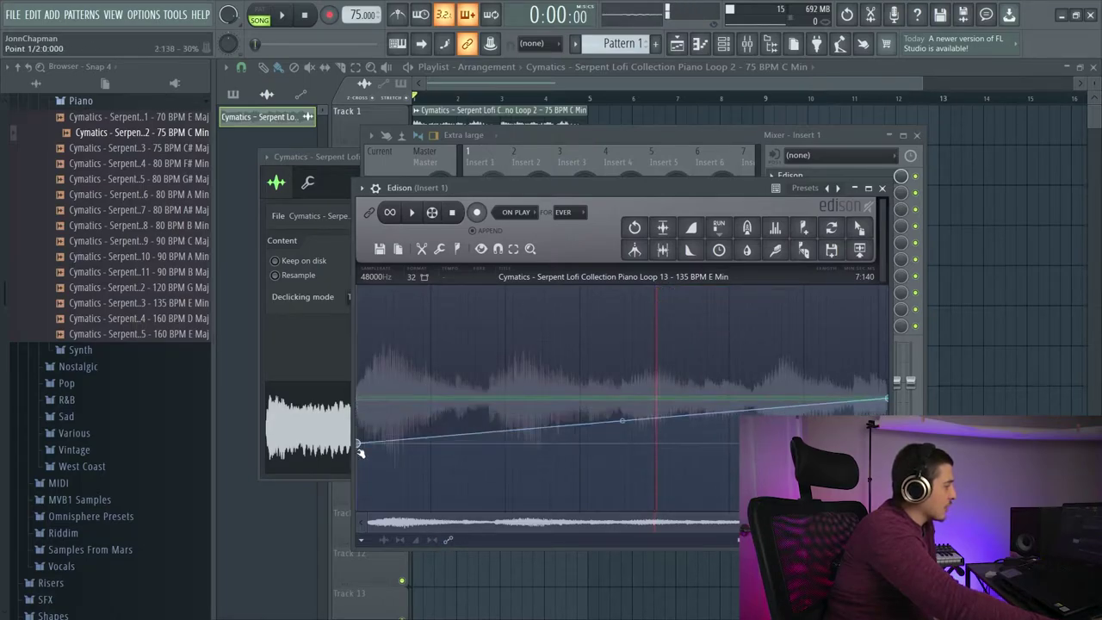
{"action": "left_click", "coordinate": [479, 411]}
{"action": "left_click", "coordinate": [633, 379]}
{"action": "left_click", "coordinate": [625, 441]}
{"action": "left_click_drag", "start_coordinate": [625, 441], "coordinate": [634, 433]}
{"action": "left_click", "coordinate": [778, 350]}
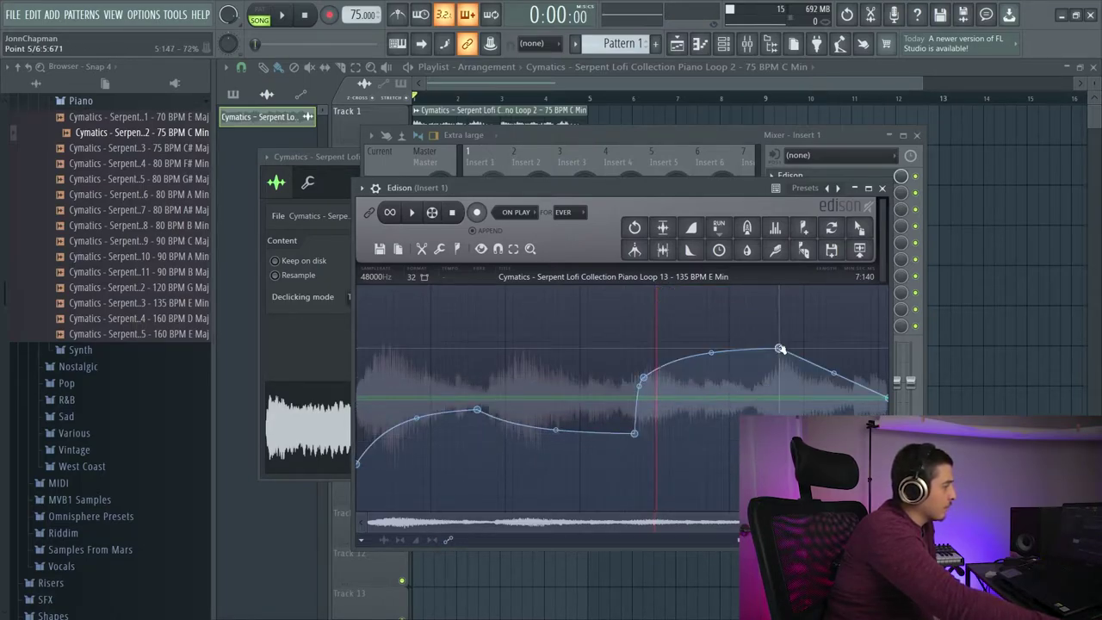
{"action": "left_click", "coordinate": [762, 420]}
{"action": "left_click", "coordinate": [439, 249]}
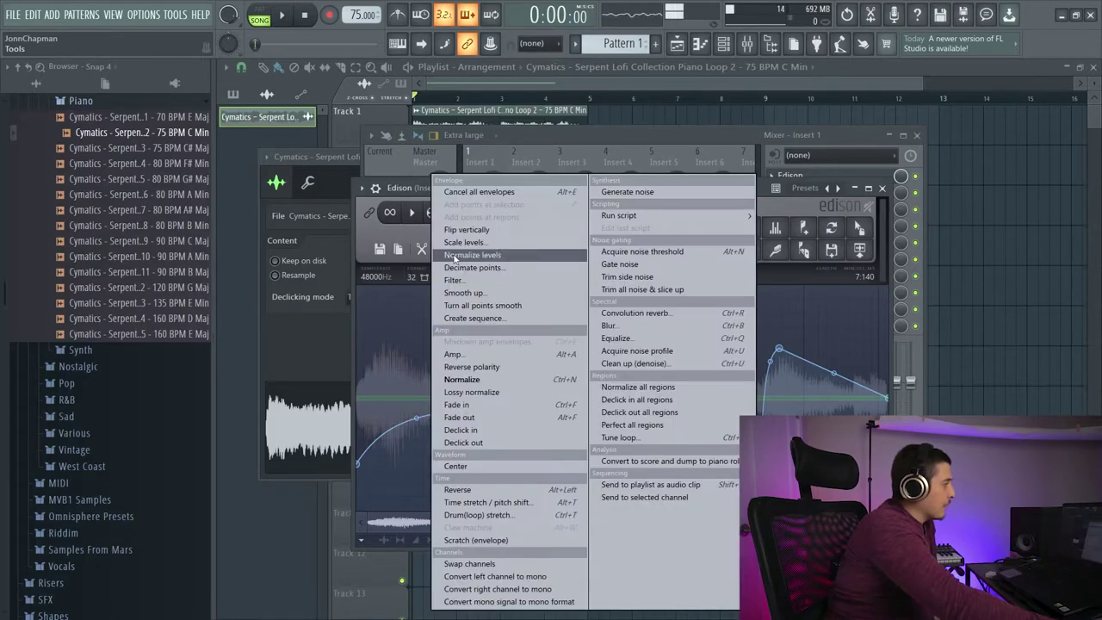
{"action": "left_click", "coordinate": [489, 235]}
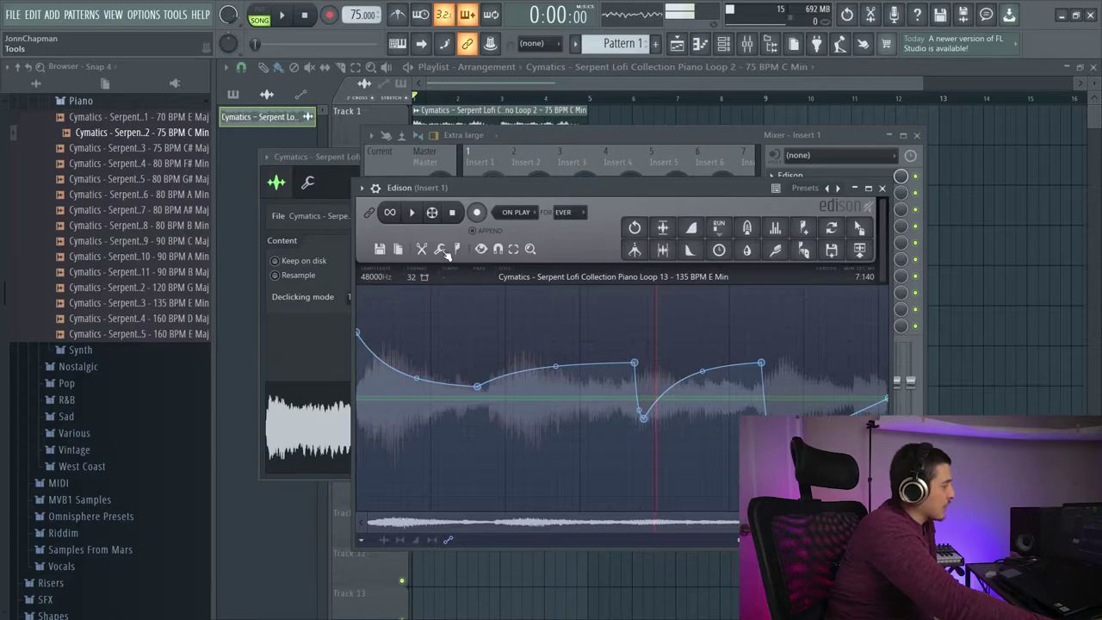
Scale the envelope levels with raised Center and Multiply values, trying out the Offset and Tension controls.
{"action": "left_click", "coordinate": [439, 248]}
{"action": "left_click", "coordinate": [485, 239]}
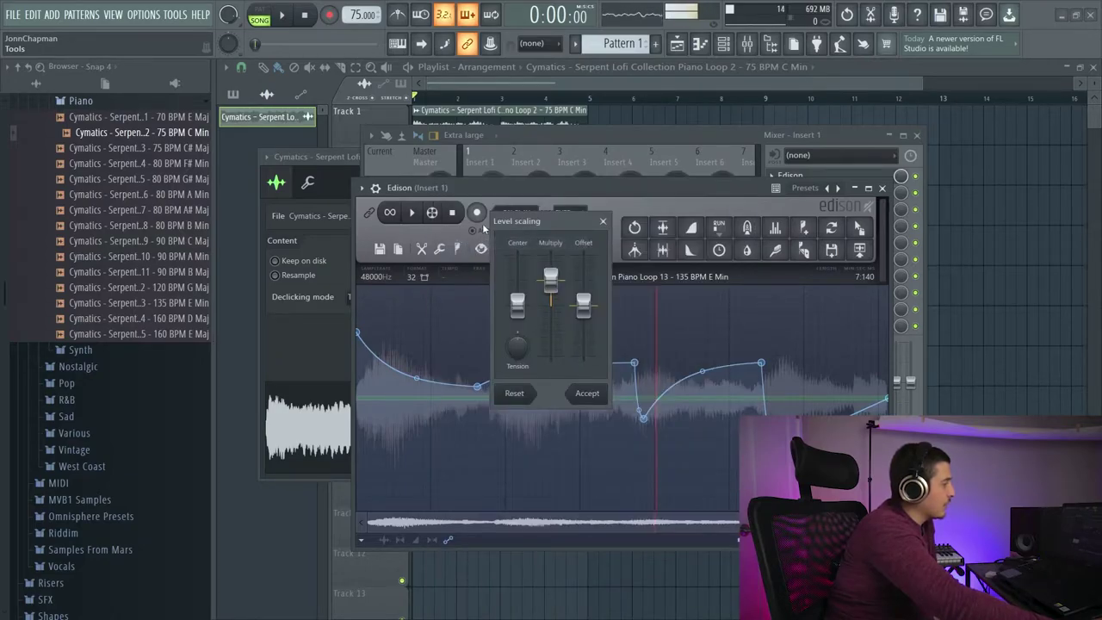
{"action": "left_click_drag", "start_coordinate": [496, 221], "coordinate": [297, 217]}
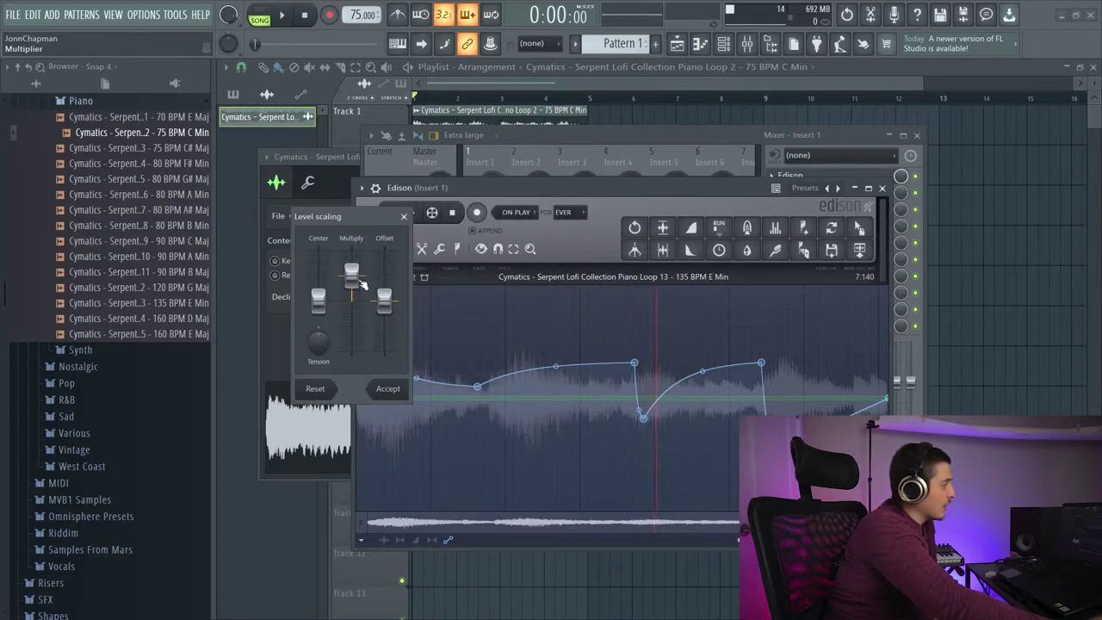
{"action": "mouse_move", "coordinate": [360, 282]}
{"action": "left_mouse_down"}
{"action": "mouse_move", "coordinate": [360, 269]}
{"action": "mouse_move", "coordinate": [360, 296]}
{"action": "mouse_move", "coordinate": [351, 260]}
{"action": "mouse_move", "coordinate": [351, 300]}
{"action": "mouse_move", "coordinate": [351, 256]}
{"action": "mouse_move", "coordinate": [351, 274]}
{"action": "left_mouse_up"}
{"action": "mouse_move", "coordinate": [384, 308]}
{"action": "left_mouse_down"}
{"action": "mouse_move", "coordinate": [384, 292]}
{"action": "mouse_move", "coordinate": [384, 326]}
{"action": "mouse_move", "coordinate": [384, 275]}
{"action": "mouse_move", "coordinate": [384, 319]}
{"action": "mouse_move", "coordinate": [384, 300]}
{"action": "left_mouse_up"}
{"action": "left_click_drag", "start_coordinate": [317, 299], "coordinate": [318, 268]}
{"action": "left_click_drag", "start_coordinate": [318, 216], "coordinate": [717, 371]}
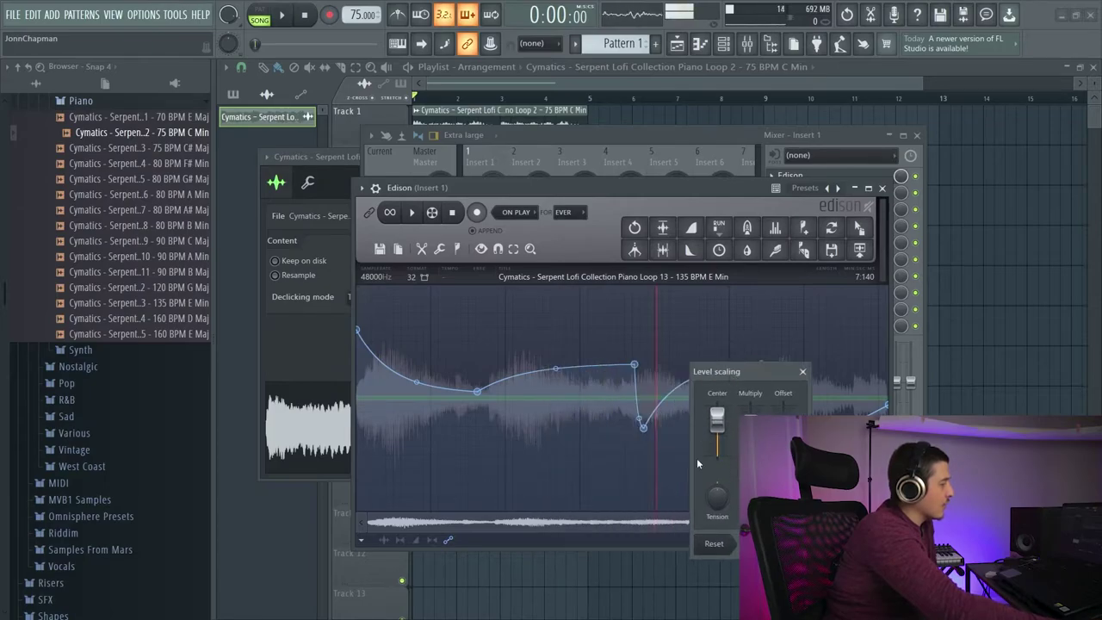
{"action": "left_click_drag", "start_coordinate": [716, 422], "coordinate": [716, 435]}
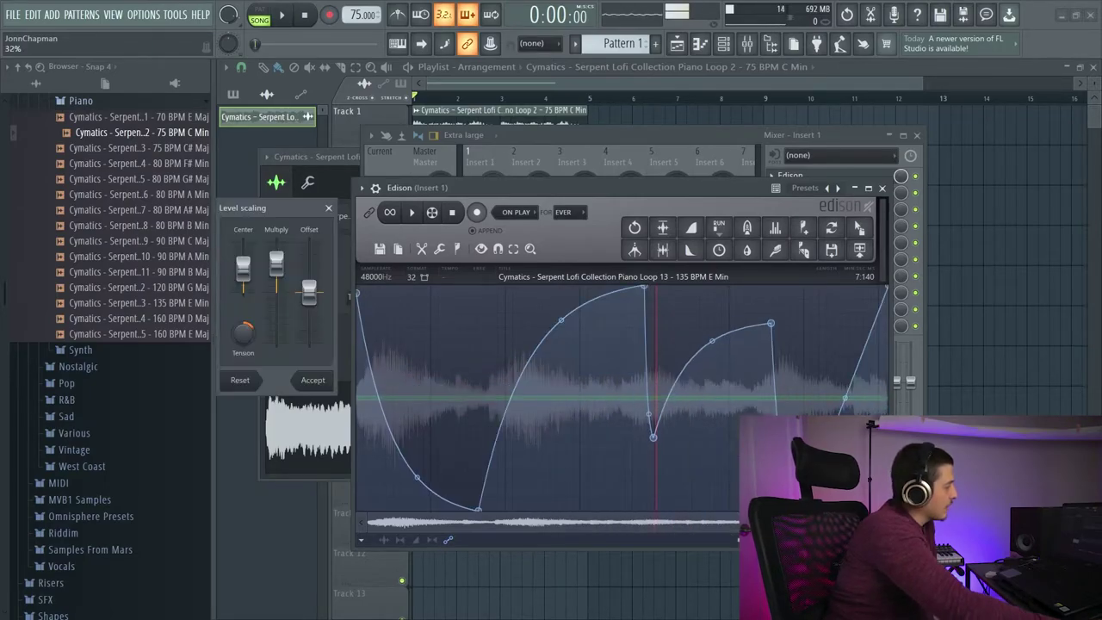
{"action": "left_click_drag", "start_coordinate": [244, 332], "coordinate": [247, 344]}
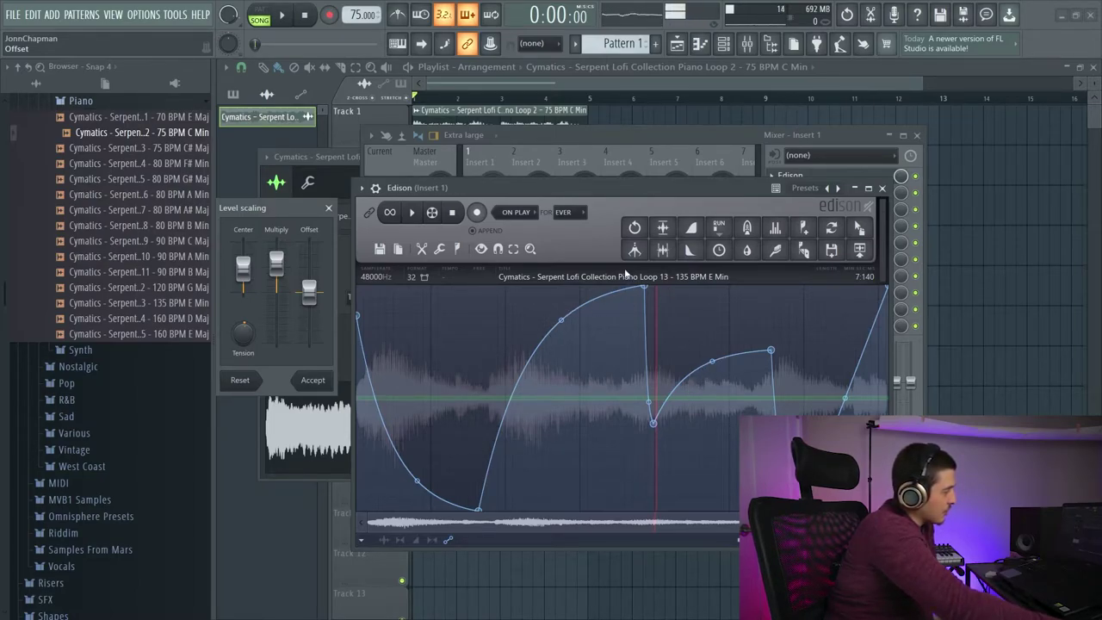
{"action": "mouse_move", "coordinate": [243, 334]}
{"action": "left_mouse_down"}
{"action": "mouse_move", "coordinate": [243, 370]}
{"action": "mouse_move", "coordinate": [243, 338]}
{"action": "left_mouse_up"}
Normalize the envelope levels, and redraw the envelope freehand as a dense wave across the whole sample.
{"action": "left_click", "coordinate": [439, 249]}
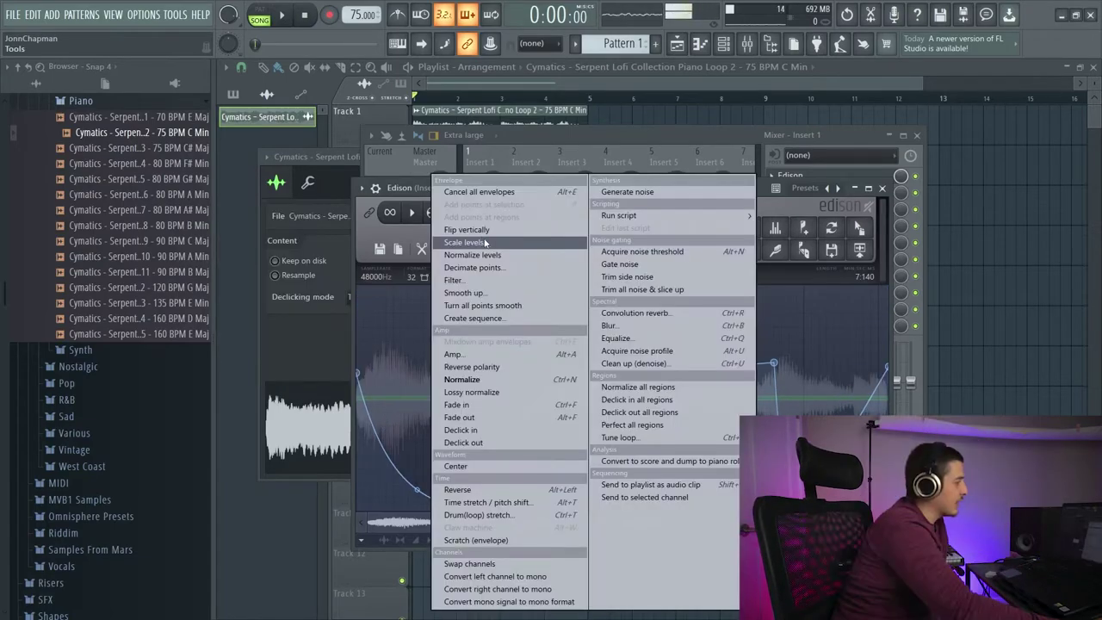
{"action": "left_click", "coordinate": [496, 256]}
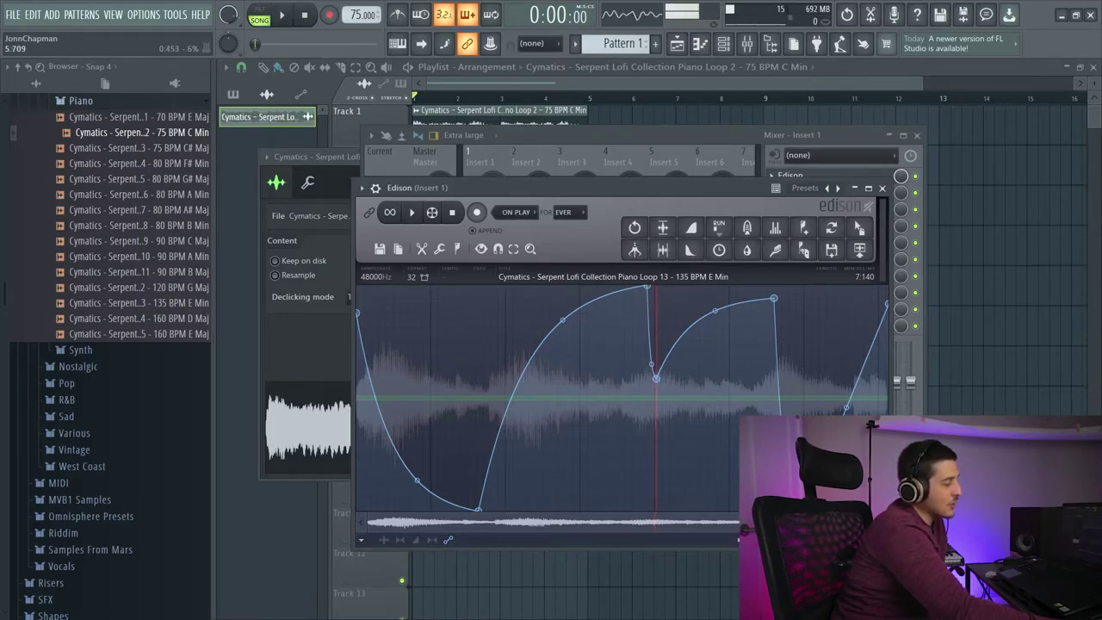
{"action": "left_click", "coordinate": [439, 249]}
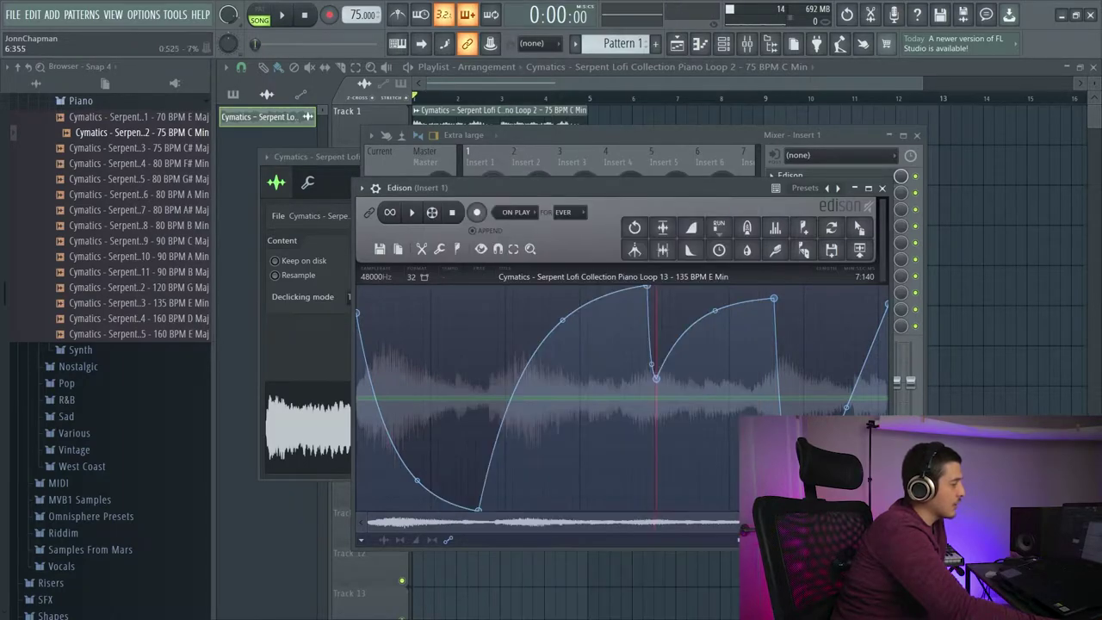
{"action": "key", "text": "Escape"}
{"action": "mouse_move", "coordinate": [885, 344]}
{"action": "left_mouse_down"}
{"action": "mouse_move", "coordinate": [827, 405]}
{"action": "mouse_move", "coordinate": [667, 372]}
{"action": "mouse_move", "coordinate": [647, 459]}
{"action": "mouse_move", "coordinate": [348, 398]}
{"action": "left_mouse_up"}
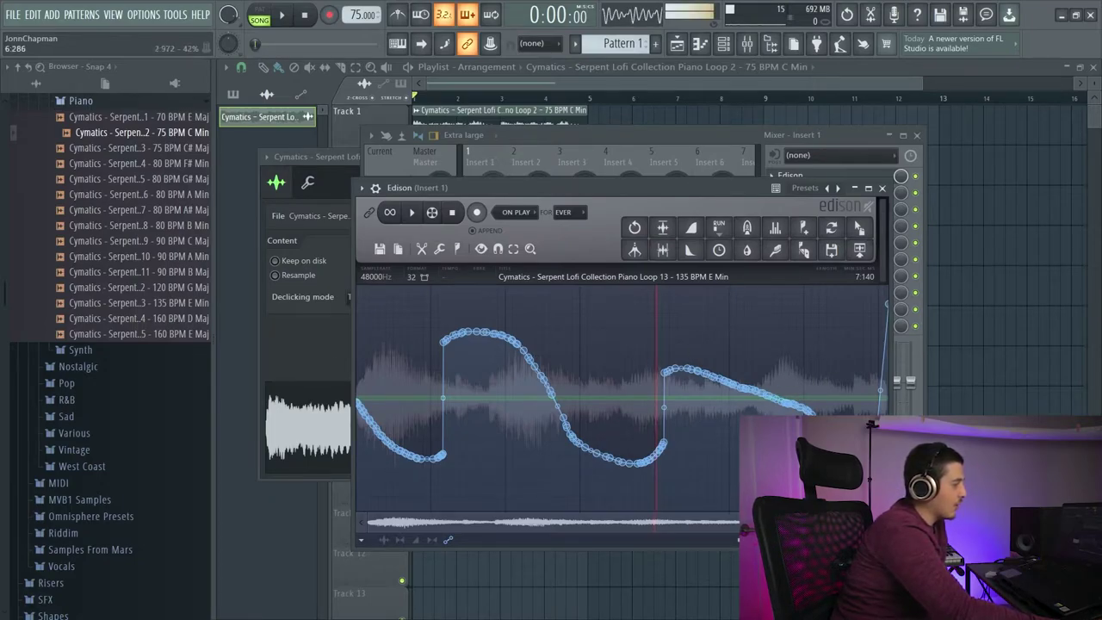
Try Decimate points on the drawn wave with high and low thresholds, and close it without applying.
{"action": "left_click", "coordinate": [442, 250]}
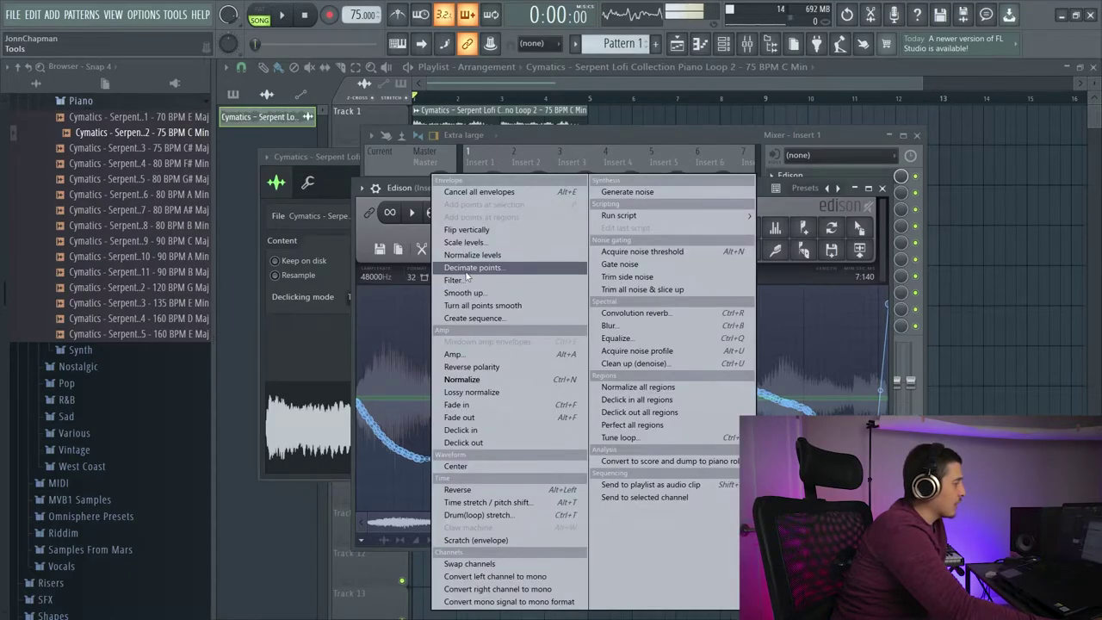
{"action": "left_click", "coordinate": [469, 274]}
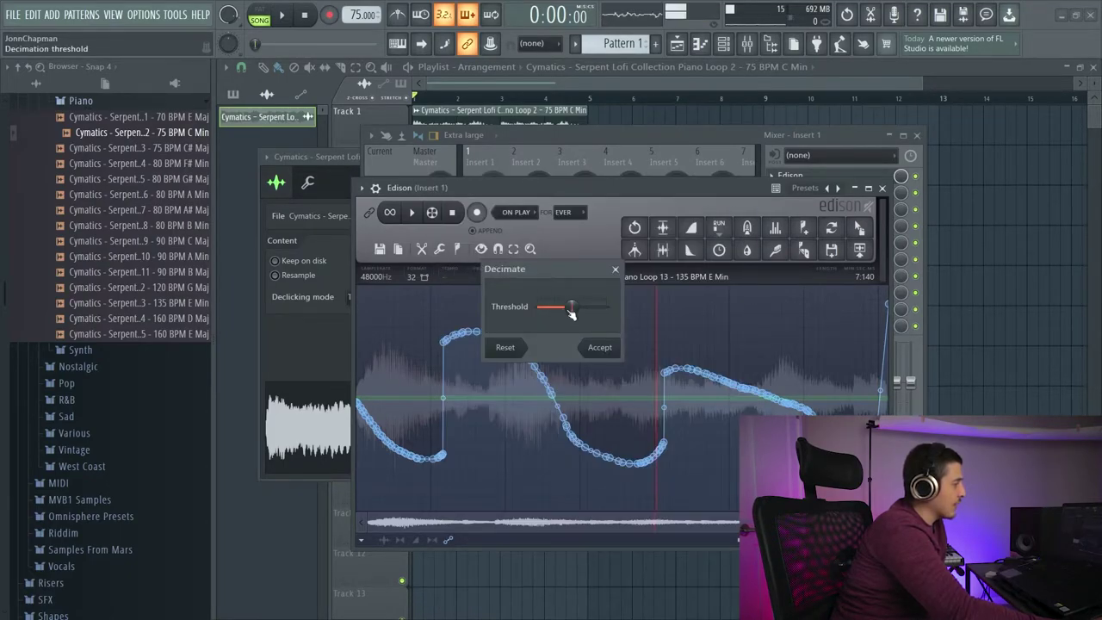
{"action": "left_click_drag", "start_coordinate": [571, 312], "coordinate": [607, 310]}
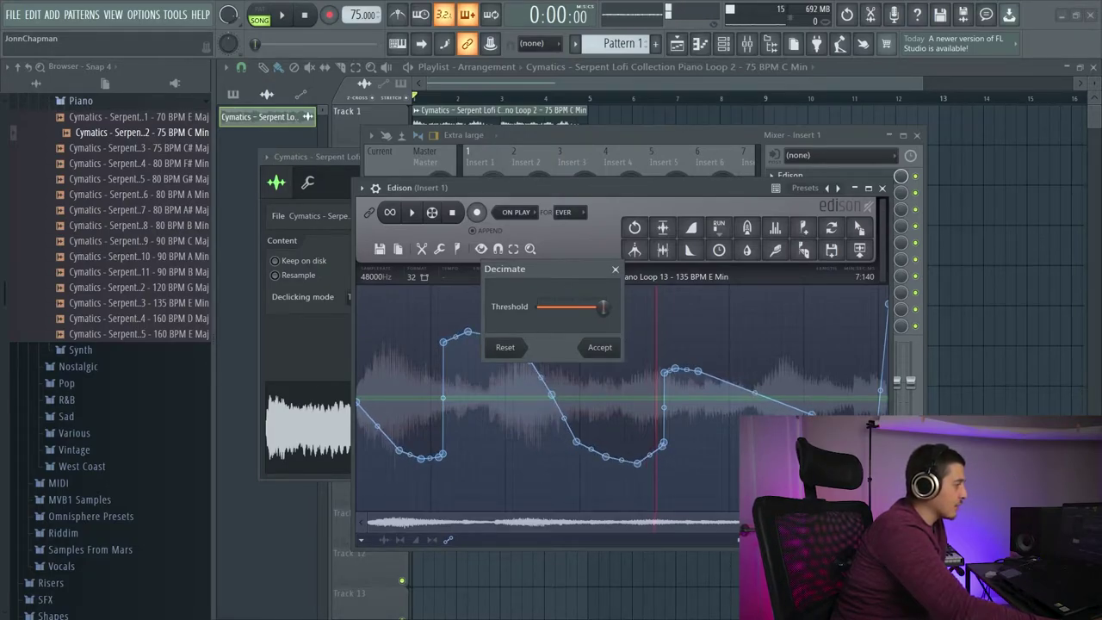
{"action": "left_click_drag", "start_coordinate": [606, 306], "coordinate": [537, 307]}
{"action": "left_click_drag", "start_coordinate": [594, 307], "coordinate": [564, 306]}
{"action": "left_click", "coordinate": [615, 269]}
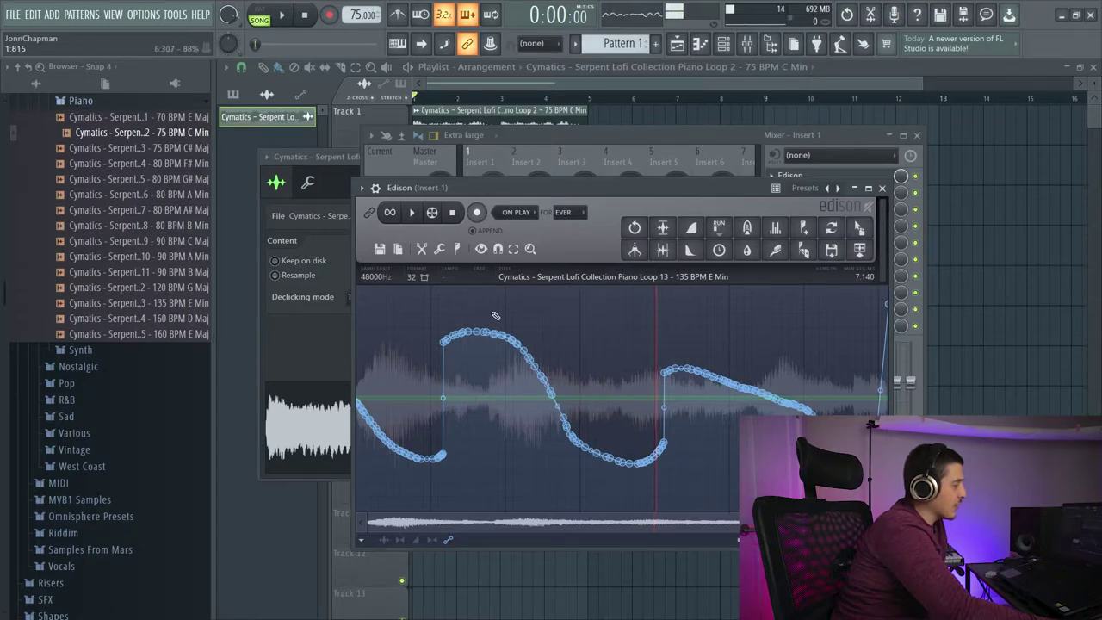
Open the Filter tool for the drawn envelope wave and try different Width and Decimation amounts.
{"action": "left_click", "coordinate": [439, 248]}
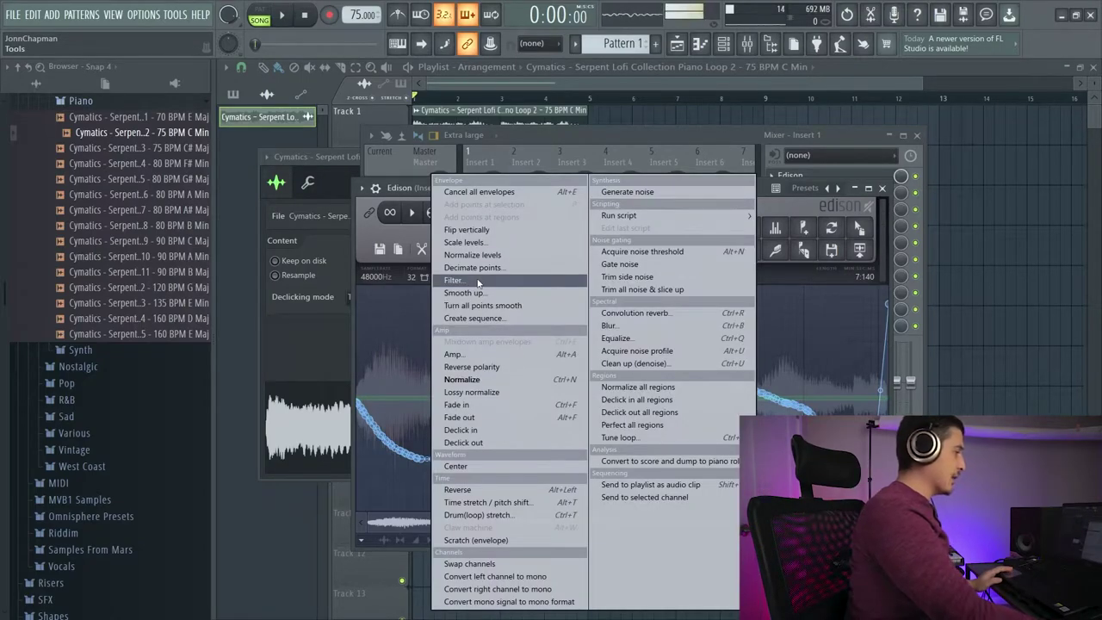
{"action": "left_click", "coordinate": [477, 281]}
{"action": "left_click_drag", "start_coordinate": [510, 186], "coordinate": [858, 210]}
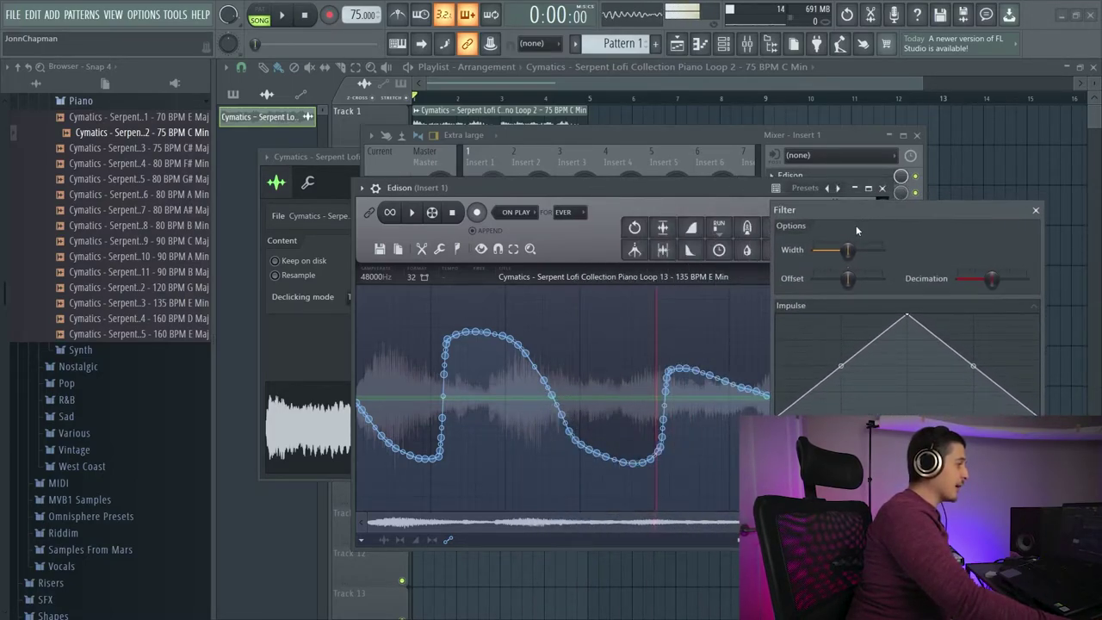
{"action": "mouse_move", "coordinate": [858, 249]}
{"action": "left_mouse_down"}
{"action": "mouse_move", "coordinate": [876, 251]}
{"action": "mouse_move", "coordinate": [931, 201]}
{"action": "mouse_move", "coordinate": [919, 234]}
{"action": "mouse_move", "coordinate": [901, 232]}
{"action": "mouse_move", "coordinate": [971, 230]}
{"action": "mouse_move", "coordinate": [901, 231]}
{"action": "mouse_move", "coordinate": [941, 231]}
{"action": "mouse_move", "coordinate": [957, 260]}
{"action": "mouse_move", "coordinate": [904, 261]}
{"action": "mouse_move", "coordinate": [941, 259]}
{"action": "mouse_move", "coordinate": [949, 245]}
{"action": "mouse_move", "coordinate": [871, 247]}
{"action": "left_mouse_up"}
{"action": "left_click", "coordinate": [1078, 259]}
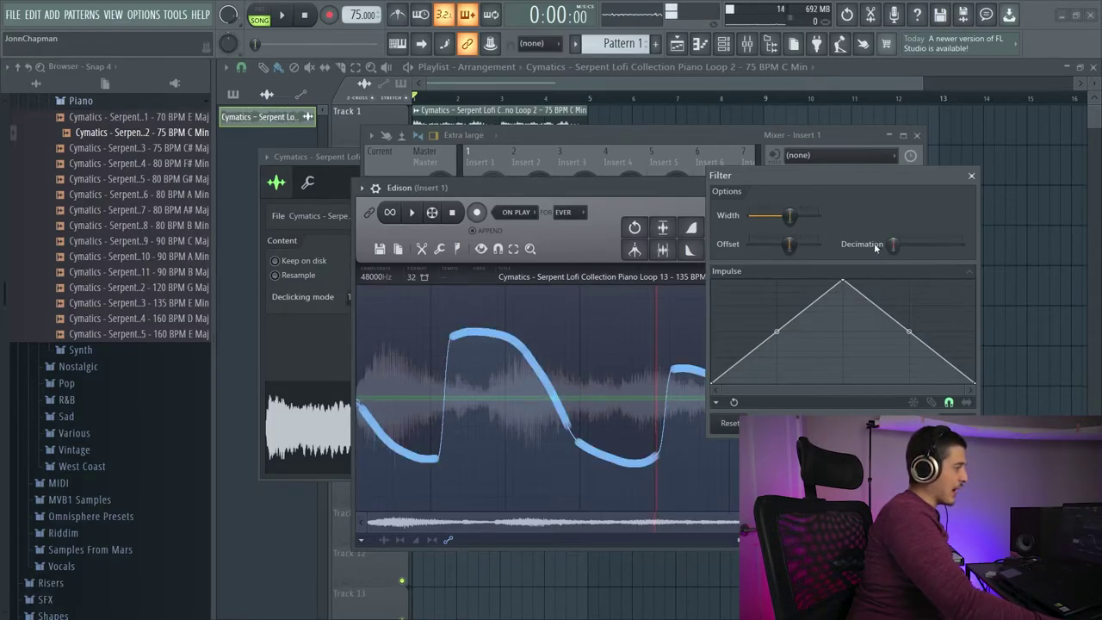
{"action": "left_click_drag", "start_coordinate": [923, 244], "coordinate": [930, 245]}
Reshape the filter's impulse curve by moving its two tension points, and close the filter without applying.
{"action": "left_click_drag", "start_coordinate": [776, 331], "coordinate": [779, 279]}
{"action": "left_click_drag", "start_coordinate": [908, 330], "coordinate": [852, 372]}
{"action": "mouse_move", "coordinate": [818, 176]}
{"action": "left_mouse_down"}
{"action": "mouse_move", "coordinate": [481, 238]}
{"action": "mouse_move", "coordinate": [822, 182]}
{"action": "left_mouse_up"}
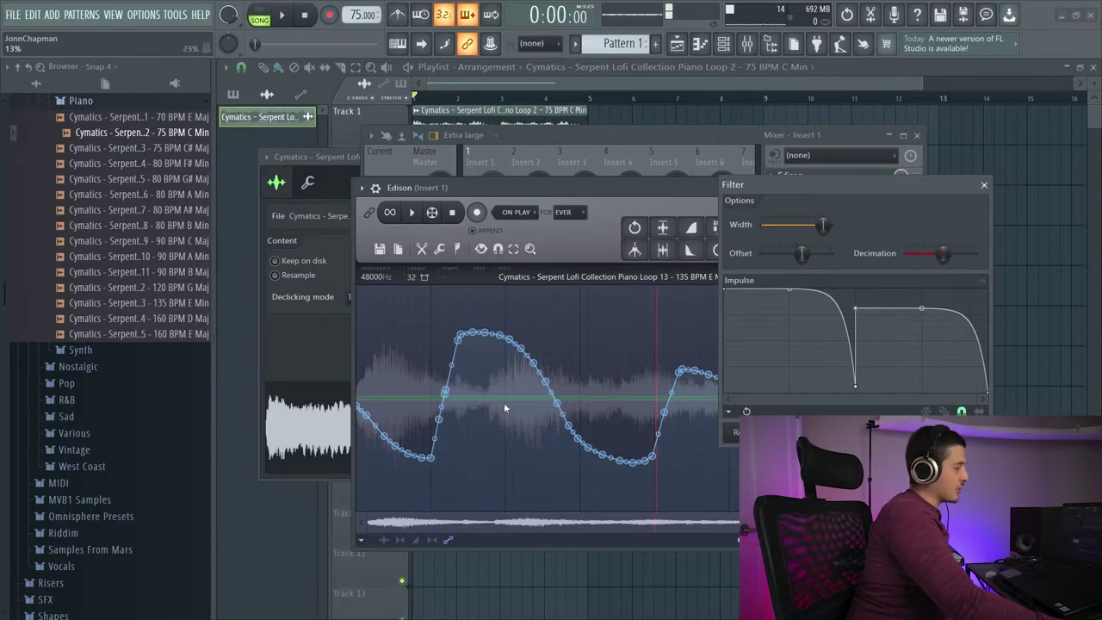
{"action": "left_click", "coordinate": [984, 186]}
Open Smooth up for the envelope and raise both the Attack and Release times to their upper end.
{"action": "left_click", "coordinate": [439, 248]}
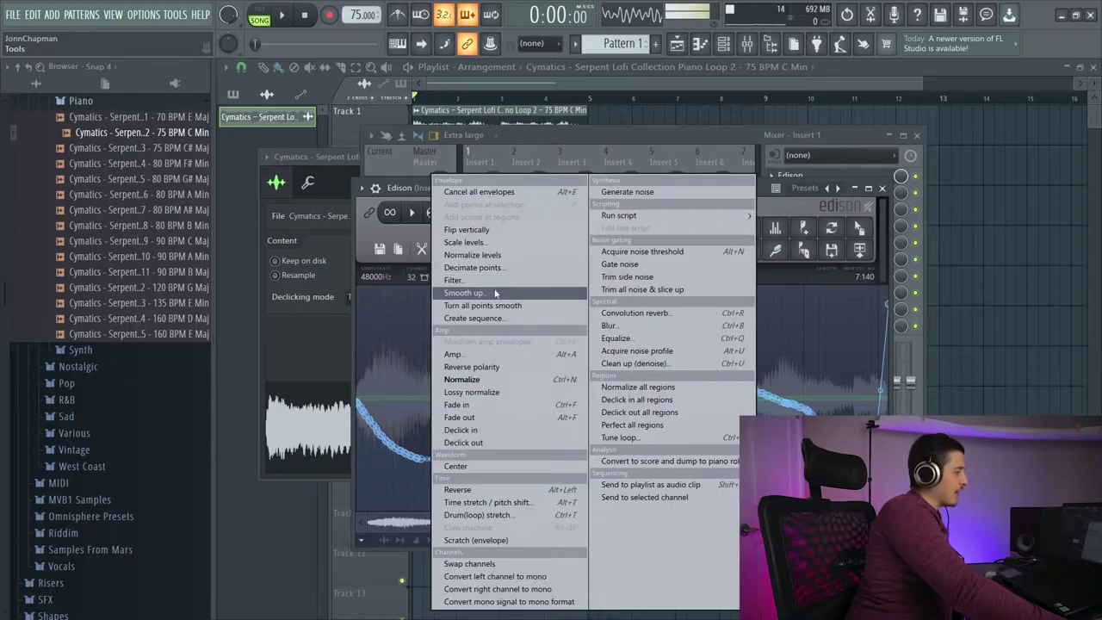
{"action": "left_click", "coordinate": [499, 295]}
{"action": "left_click_drag", "start_coordinate": [517, 181], "coordinate": [274, 240]}
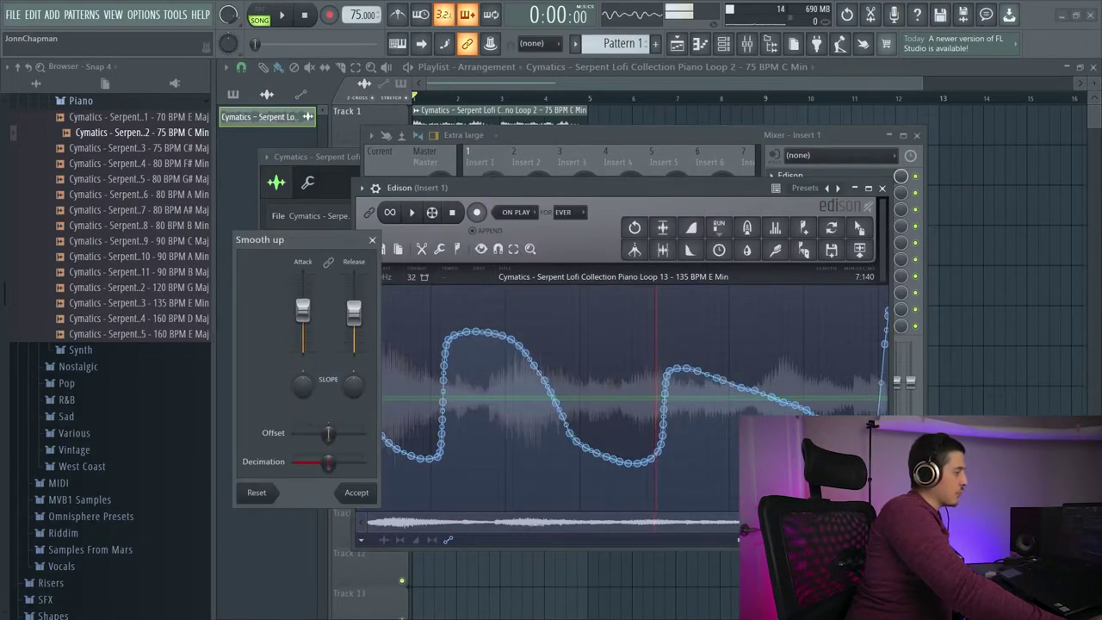
{"action": "left_click_drag", "start_coordinate": [302, 302], "coordinate": [302, 272]}
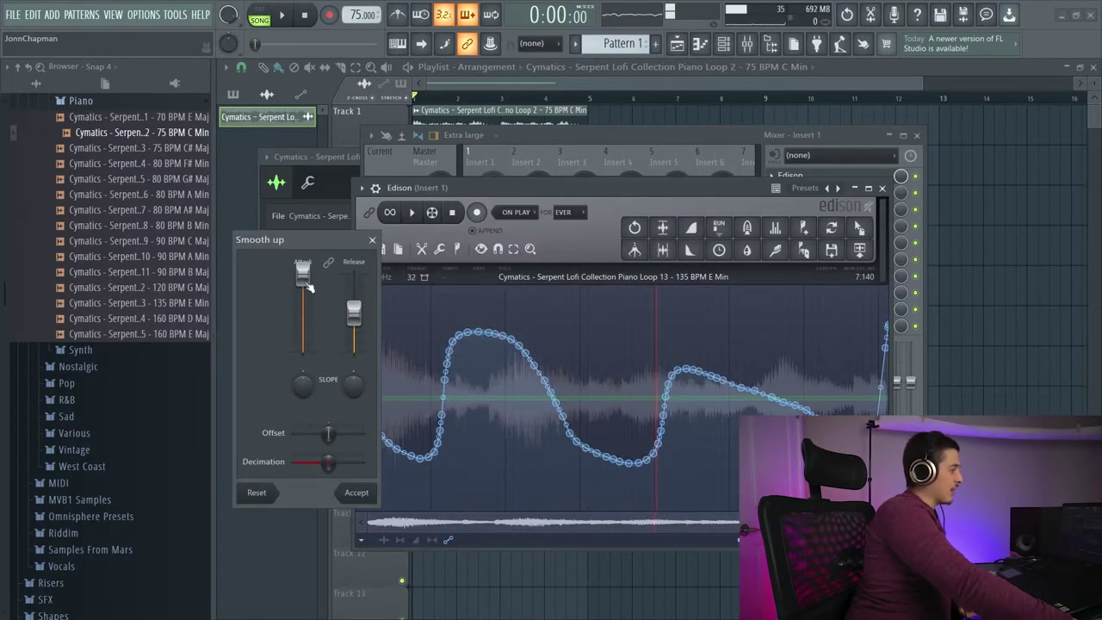
{"action": "left_click_drag", "start_coordinate": [350, 314], "coordinate": [349, 274]}
Try out the Attack and Release slopes and the Offset in Smooth up, and close it without applying.
{"action": "mouse_move", "coordinate": [303, 385]}
{"action": "left_mouse_down"}
{"action": "mouse_move", "coordinate": [303, 366]}
{"action": "mouse_move", "coordinate": [303, 393]}
{"action": "left_mouse_up"}
{"action": "left_click_drag", "start_coordinate": [366, 382], "coordinate": [366, 345]}
{"action": "left_click_drag", "start_coordinate": [303, 386], "coordinate": [303, 358]}
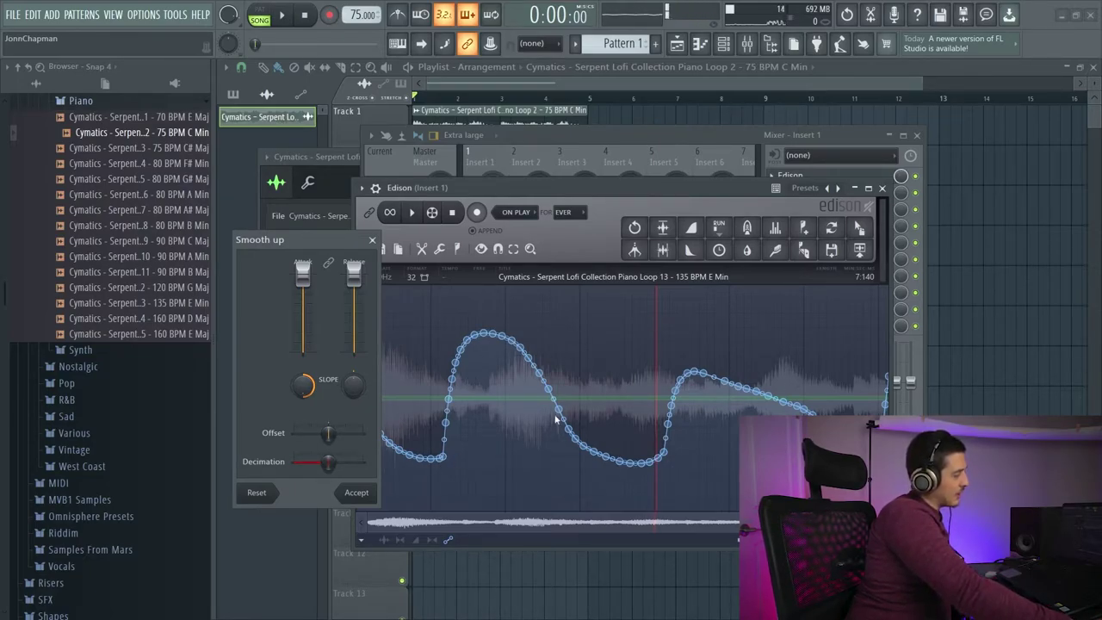
{"action": "mouse_move", "coordinate": [303, 274]}
{"action": "left_mouse_down"}
{"action": "mouse_move", "coordinate": [303, 292]}
{"action": "mouse_move", "coordinate": [303, 274]}
{"action": "left_mouse_up"}
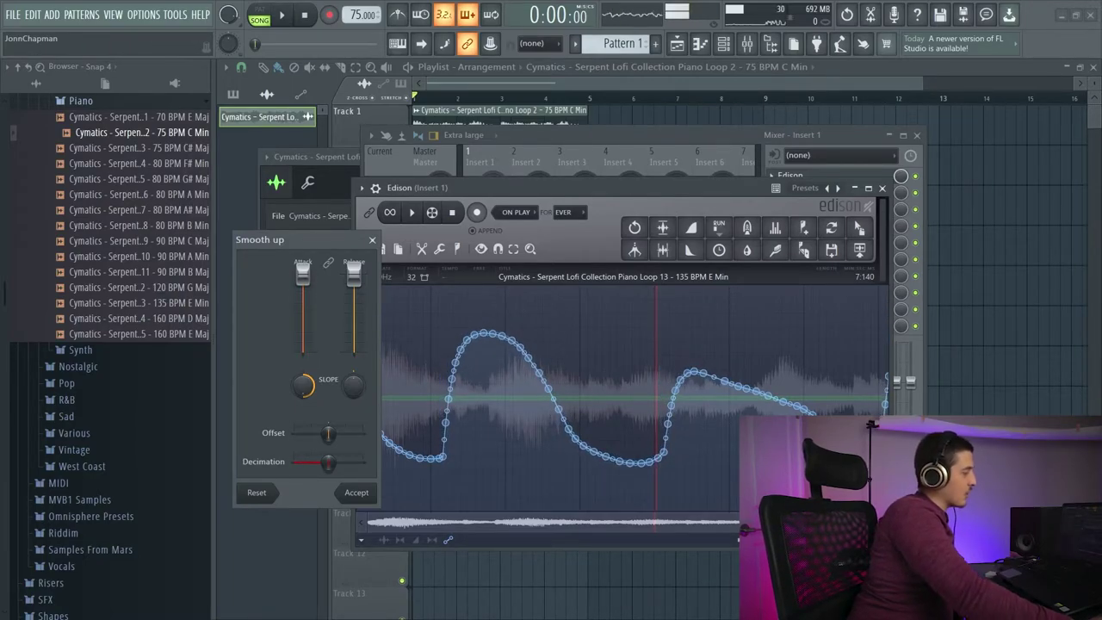
{"action": "mouse_move", "coordinate": [303, 387]}
{"action": "left_mouse_down"}
{"action": "mouse_move", "coordinate": [302, 375]}
{"action": "mouse_move", "coordinate": [303, 387]}
{"action": "left_mouse_up"}
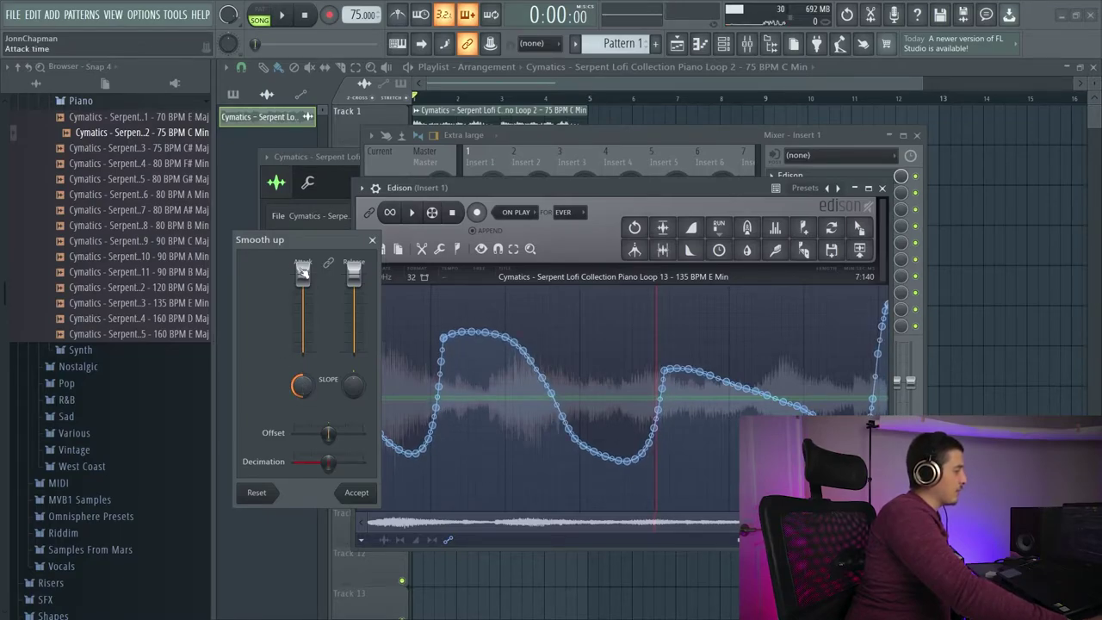
{"action": "mouse_move", "coordinate": [302, 272]}
{"action": "left_mouse_down"}
{"action": "mouse_move", "coordinate": [303, 316]}
{"action": "mouse_move", "coordinate": [303, 272]}
{"action": "left_mouse_up"}
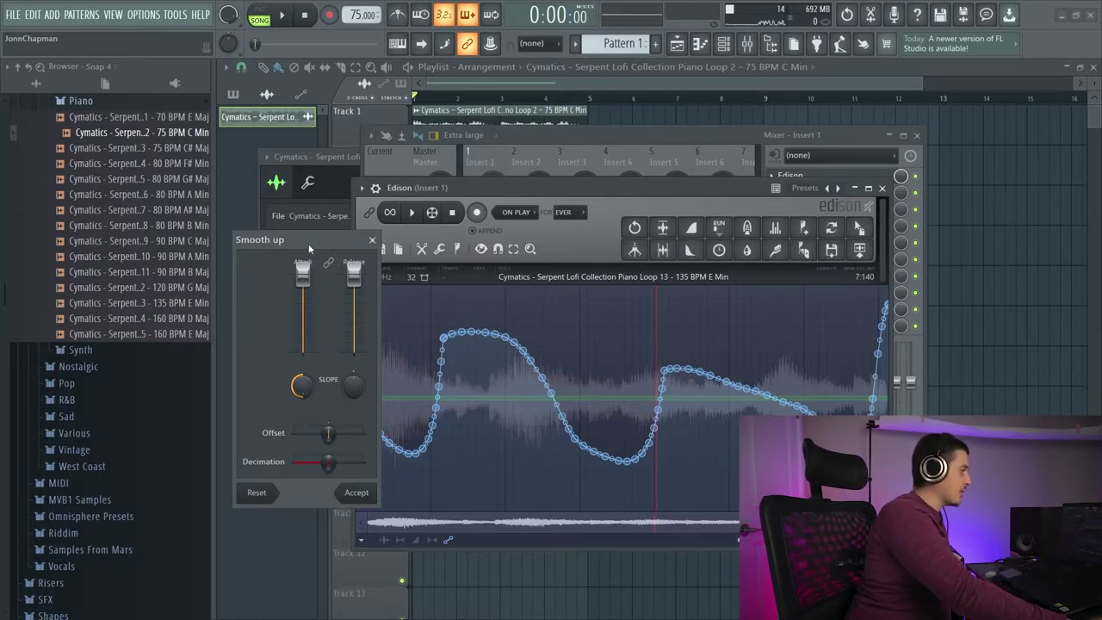
{"action": "left_click_drag", "start_coordinate": [309, 243], "coordinate": [301, 256]}
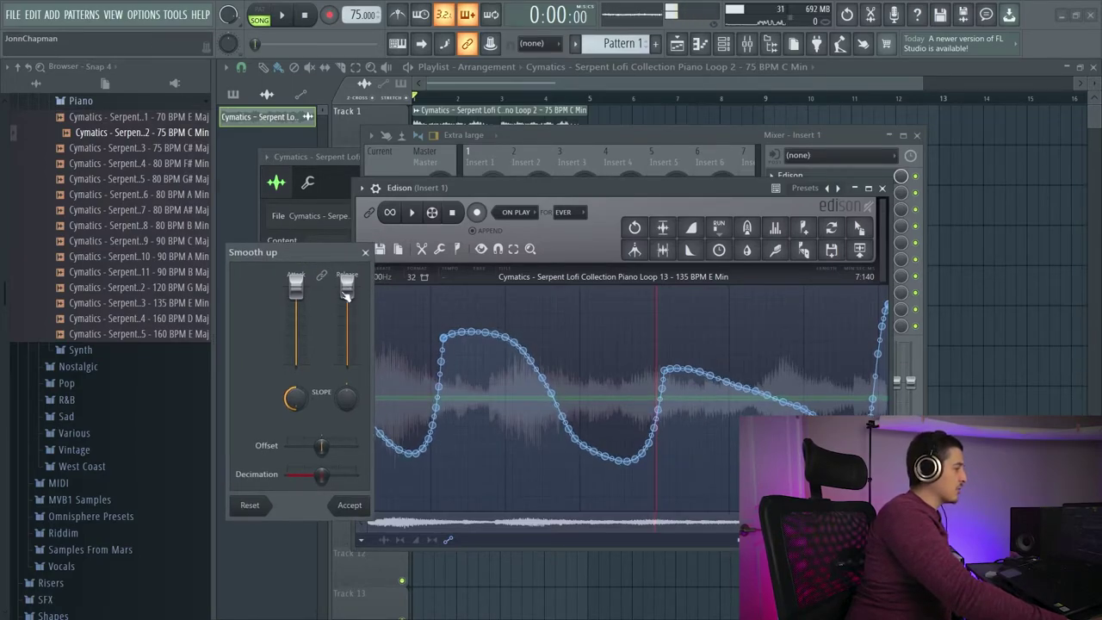
{"action": "mouse_move", "coordinate": [321, 446]}
{"action": "left_mouse_down"}
{"action": "mouse_move", "coordinate": [342, 446]}
{"action": "mouse_move", "coordinate": [321, 446]}
{"action": "left_mouse_up"}
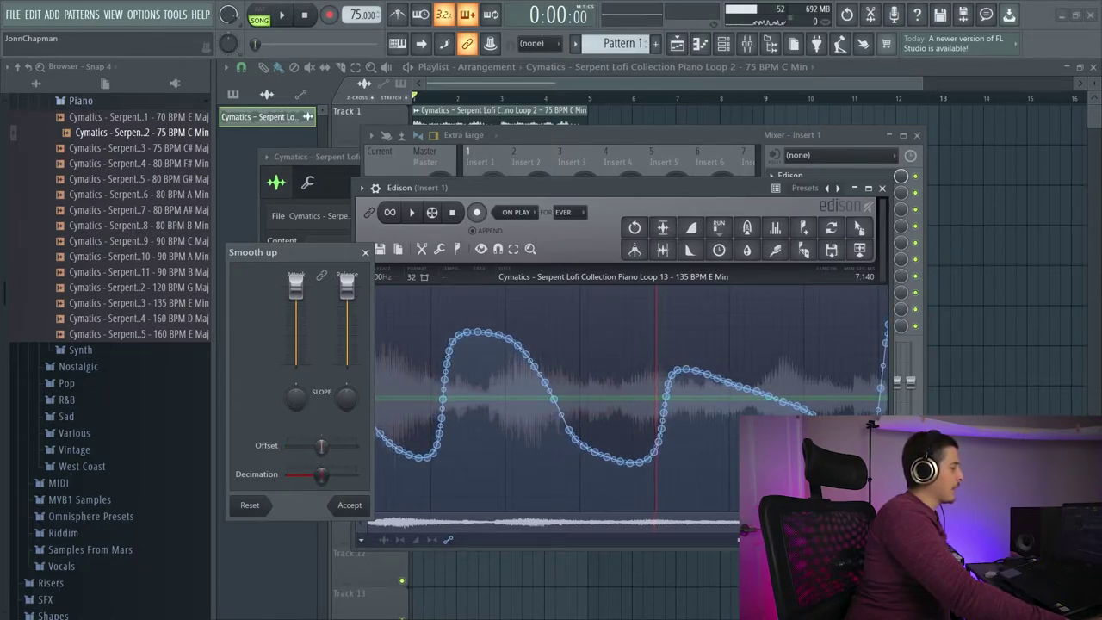
{"action": "left_click", "coordinate": [365, 253]}
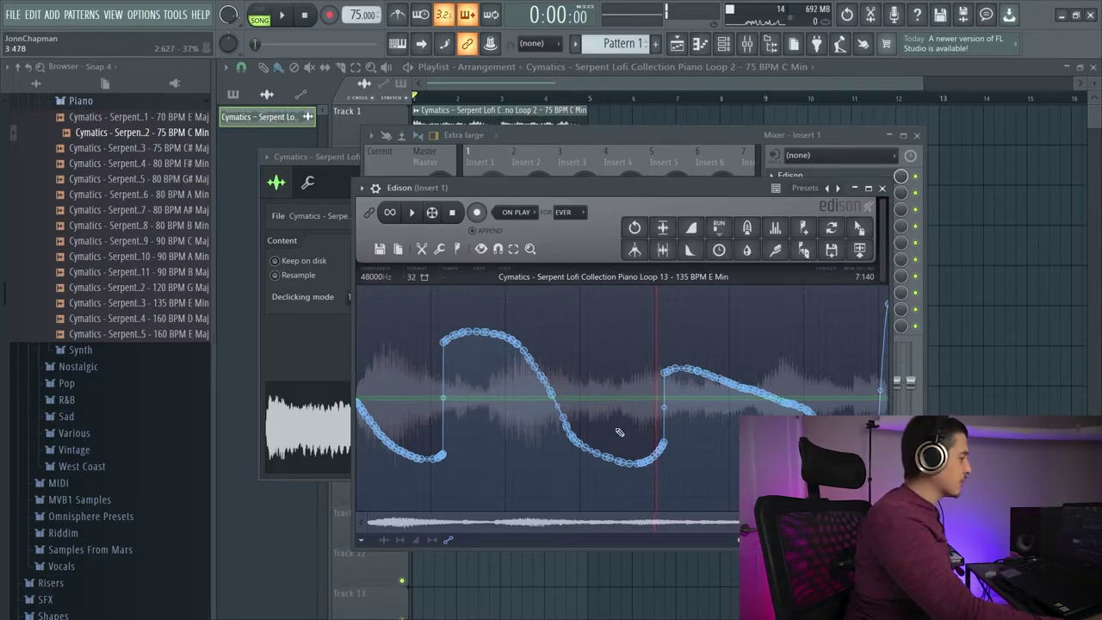
Undo the drawn envelope wave and turn all points of the stepped envelope smooth.
{"action": "key", "text": "ctrl+z"}
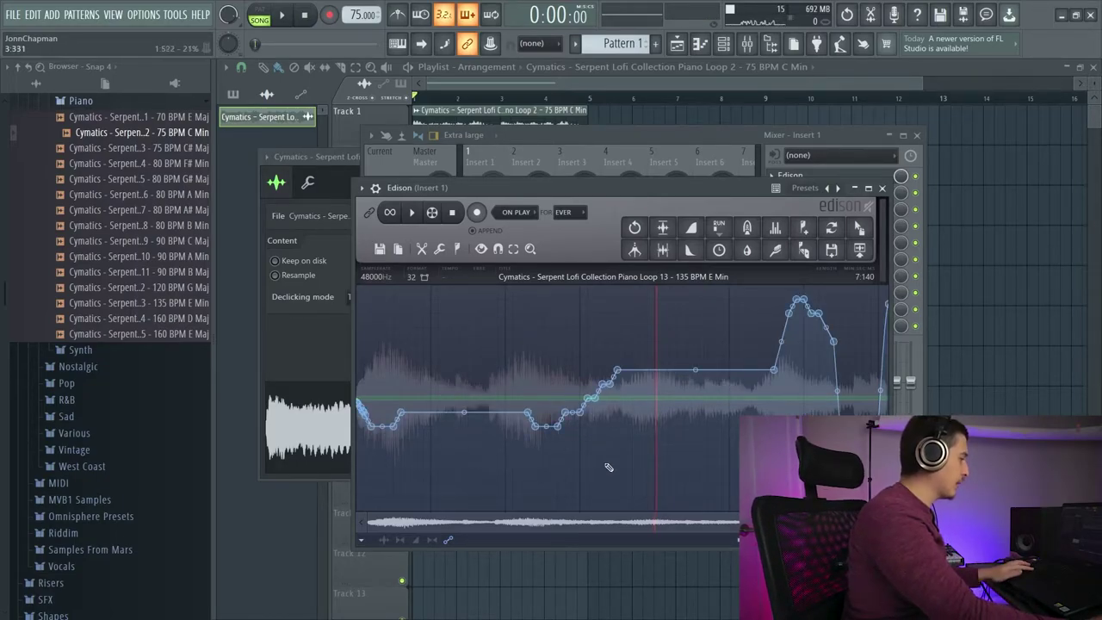
{"action": "left_click", "coordinate": [439, 248]}
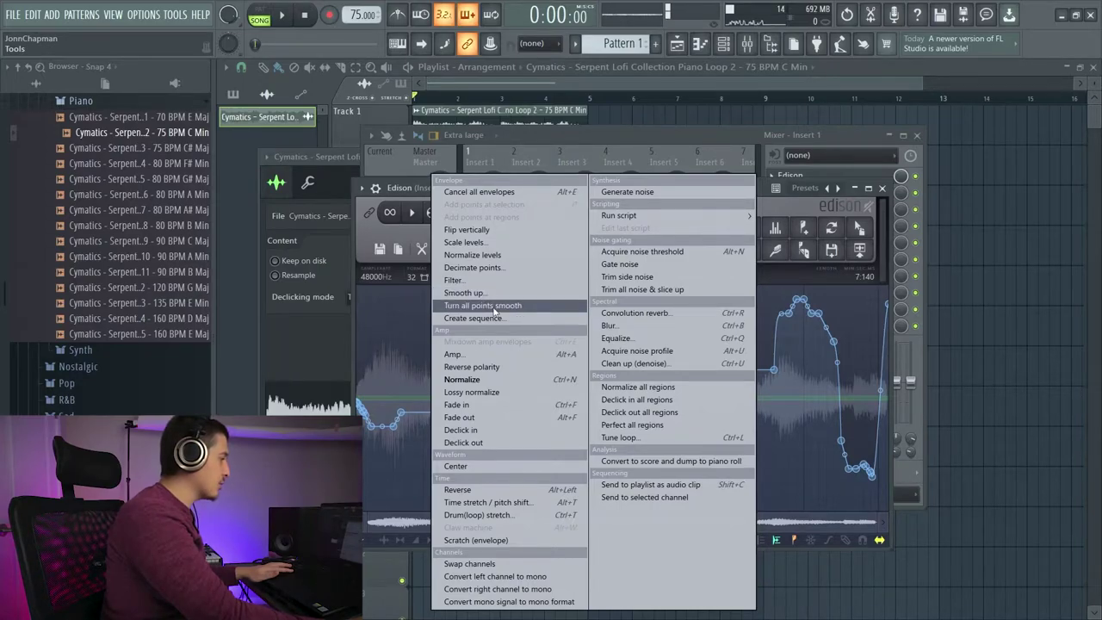
{"action": "left_click", "coordinate": [495, 307]}
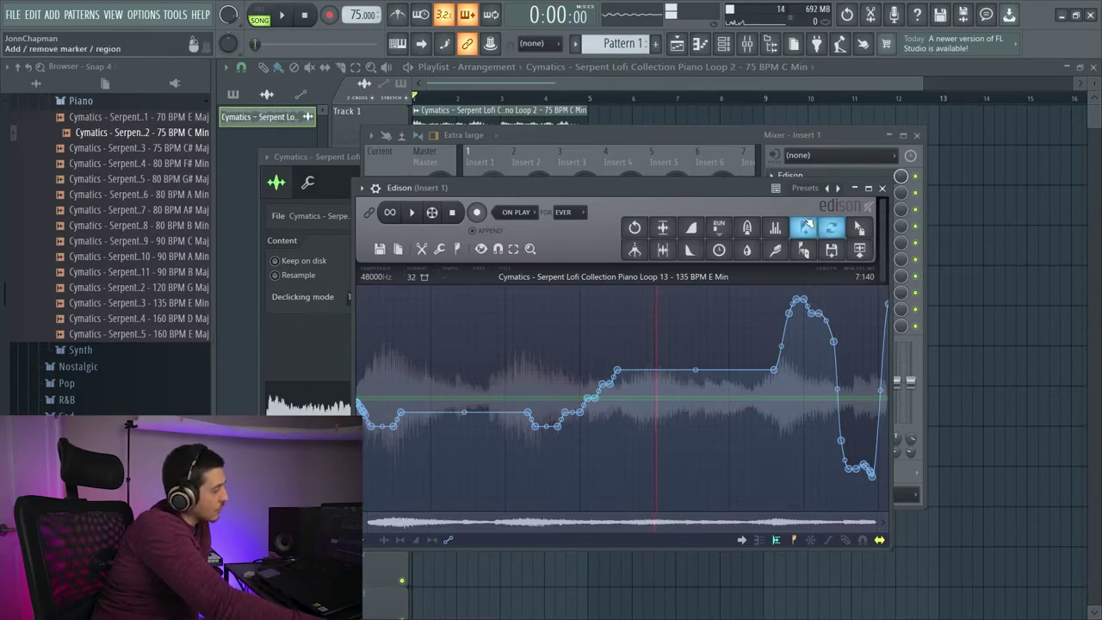
Open Create sequence for the envelope, keep the sample view uncovered, and try the step attack levels.
{"action": "left_click", "coordinate": [439, 248]}
{"action": "left_click", "coordinate": [477, 320]}
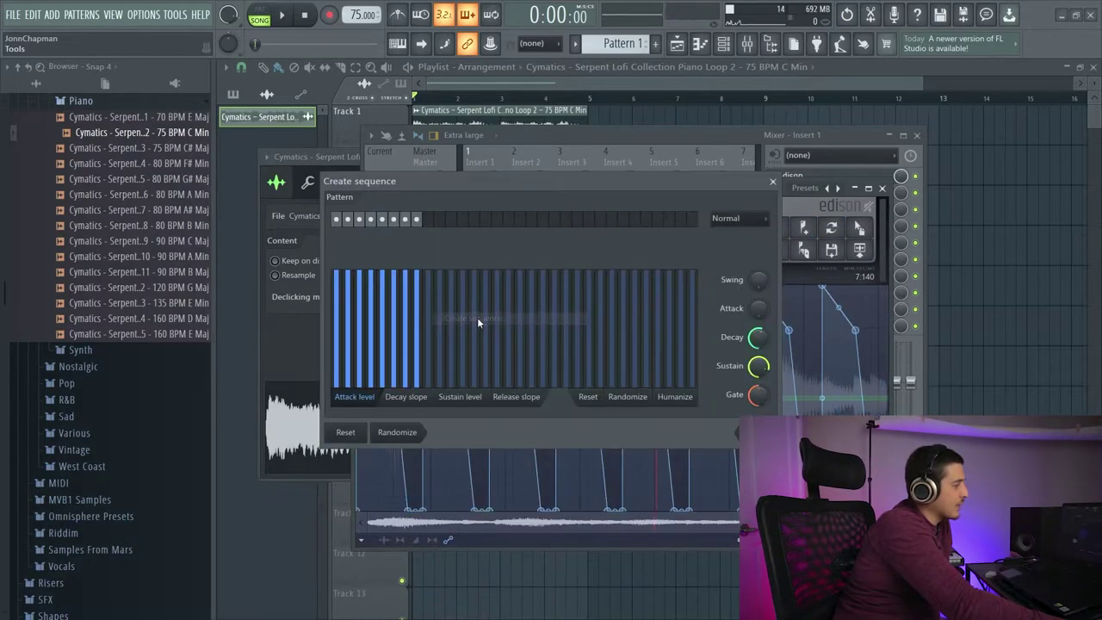
{"action": "left_click_drag", "start_coordinate": [463, 207], "coordinate": [862, 235]}
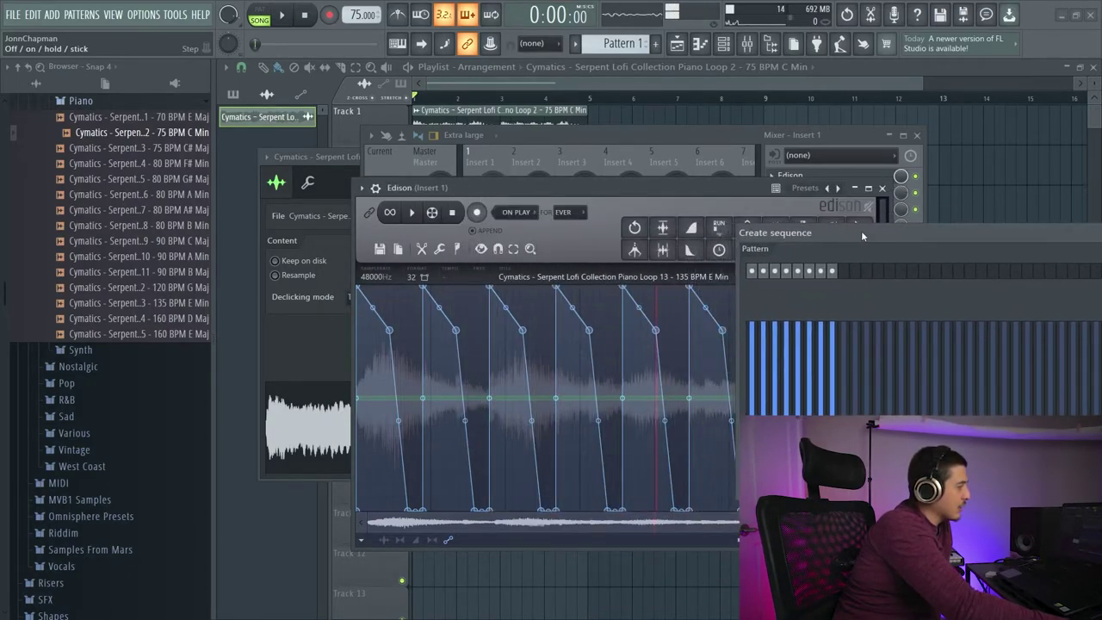
{"action": "left_click", "coordinate": [757, 323]}
{"action": "left_click_drag", "start_coordinate": [756, 314], "coordinate": [770, 316]}
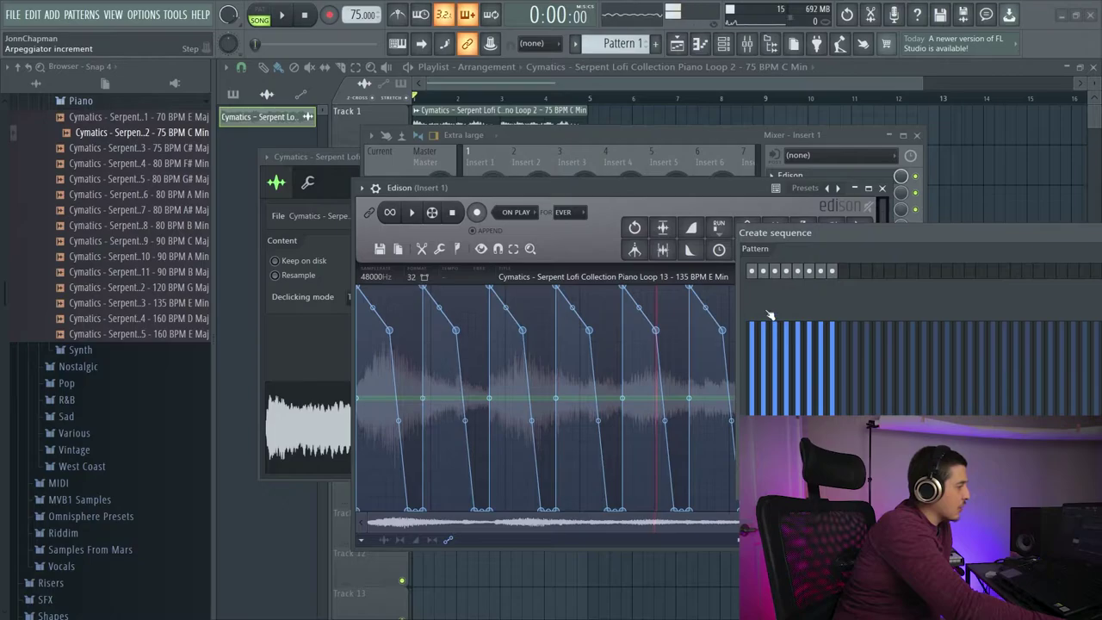
{"action": "left_click_drag", "start_coordinate": [848, 236], "coordinate": [735, 264]}
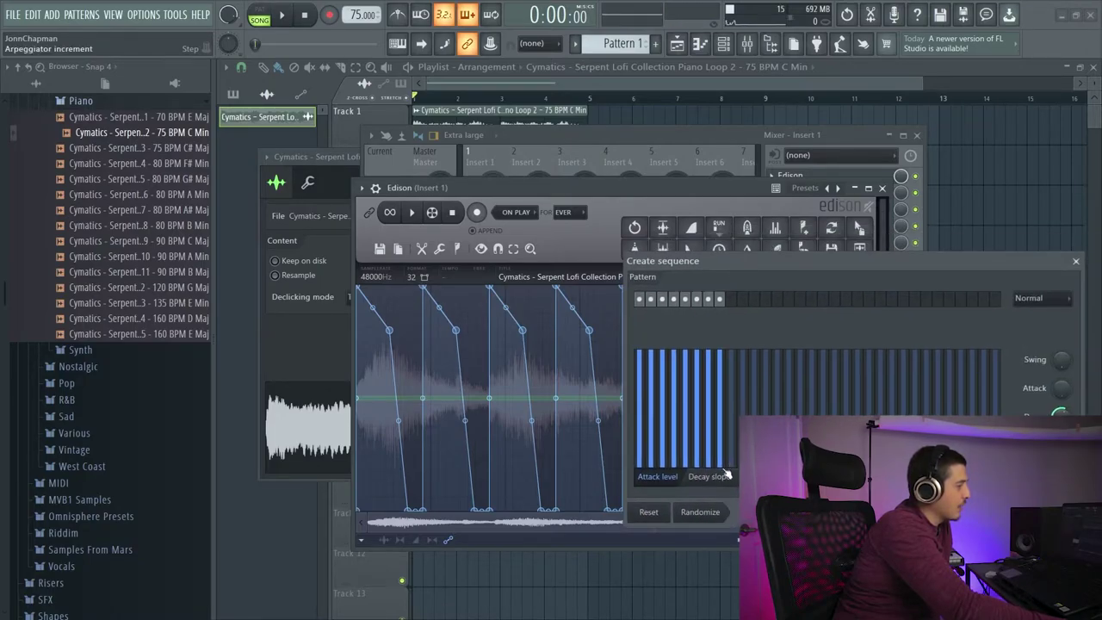
Draw varied bars for the sequence steps across the decay slope, sustain level and release slope settings.
{"action": "left_click", "coordinate": [709, 476]}
{"action": "mouse_move", "coordinate": [661, 415]}
{"action": "left_mouse_down"}
{"action": "mouse_move", "coordinate": [665, 459]}
{"action": "mouse_move", "coordinate": [663, 399]}
{"action": "mouse_move", "coordinate": [673, 452]}
{"action": "mouse_move", "coordinate": [681, 399]}
{"action": "mouse_move", "coordinate": [679, 467]}
{"action": "mouse_move", "coordinate": [664, 442]}
{"action": "mouse_move", "coordinate": [665, 479]}
{"action": "mouse_move", "coordinate": [647, 409]}
{"action": "mouse_move", "coordinate": [725, 396]}
{"action": "mouse_move", "coordinate": [675, 362]}
{"action": "left_mouse_up"}
{"action": "left_click", "coordinate": [762, 476]}
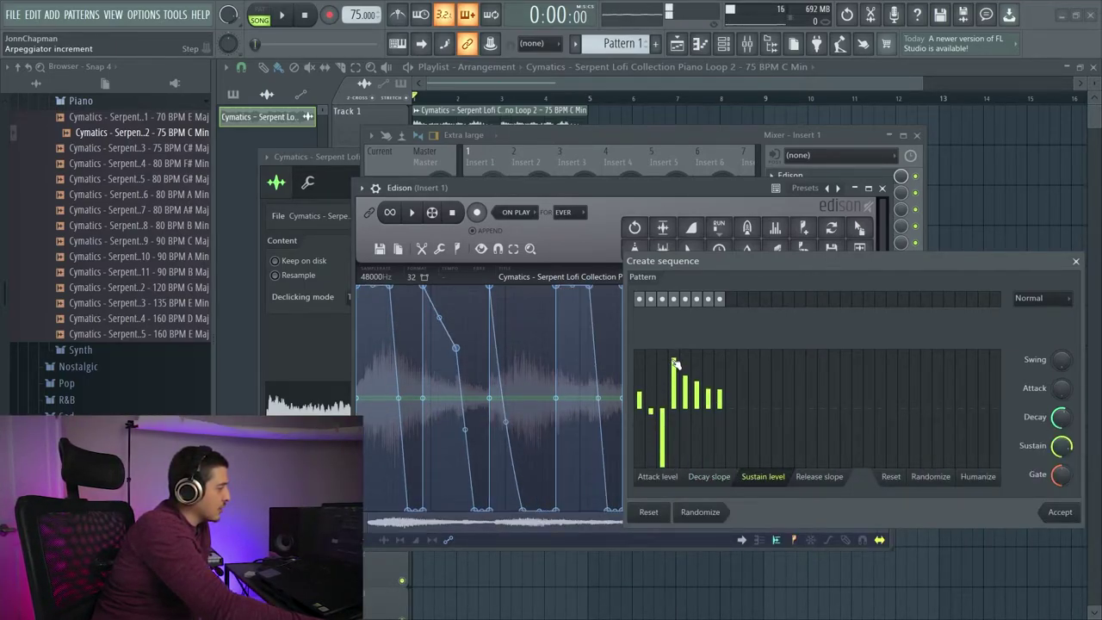
{"action": "left_click", "coordinate": [819, 476]}
{"action": "mouse_move", "coordinate": [693, 412]}
{"action": "left_mouse_down"}
{"action": "mouse_move", "coordinate": [685, 439]}
{"action": "mouse_move", "coordinate": [664, 420]}
{"action": "mouse_move", "coordinate": [674, 450]}
{"action": "mouse_move", "coordinate": [664, 476]}
{"action": "mouse_move", "coordinate": [647, 434]}
{"action": "mouse_move", "coordinate": [721, 409]}
{"action": "left_mouse_up"}
Extend the sequence pattern to 19 consecutive active steps, filling the gap between them.
{"action": "mouse_move", "coordinate": [739, 269]}
{"action": "left_mouse_down"}
{"action": "mouse_move", "coordinate": [798, 300]}
{"action": "mouse_move", "coordinate": [871, 367]}
{"action": "mouse_move", "coordinate": [852, 460]}
{"action": "mouse_move", "coordinate": [954, 455]}
{"action": "left_mouse_up"}
{"action": "left_click", "coordinate": [896, 454]}
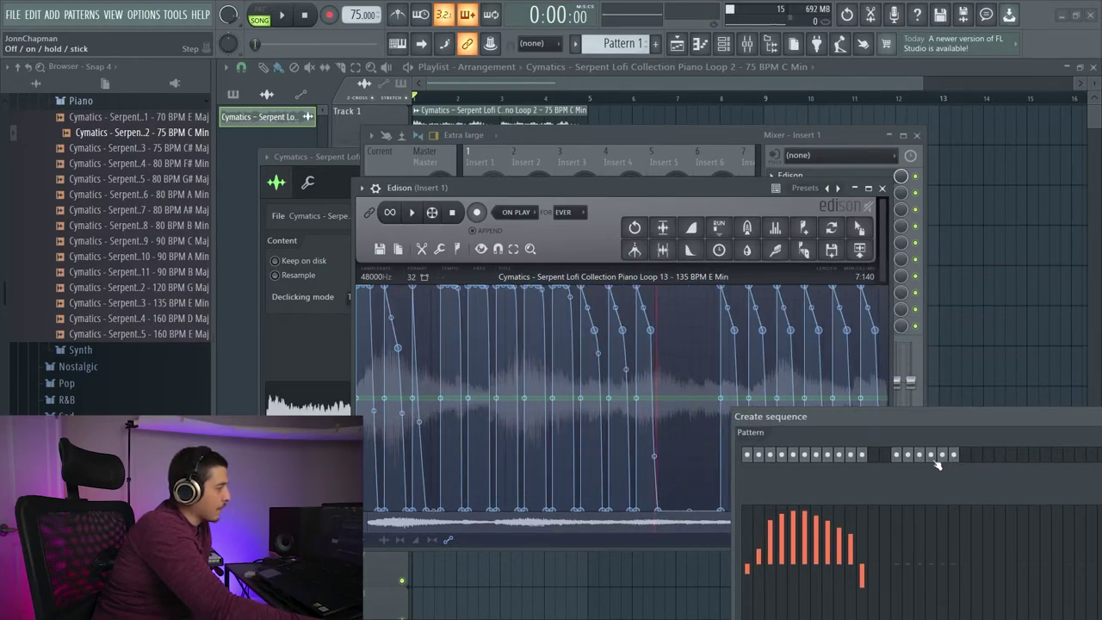
{"action": "left_click_drag", "start_coordinate": [873, 454], "coordinate": [884, 455]}
{"action": "left_click_drag", "start_coordinate": [855, 417], "coordinate": [556, 225]}
Switch the sequence mode from Normal to Ping-pong.
{"action": "left_click", "coordinate": [839, 263]}
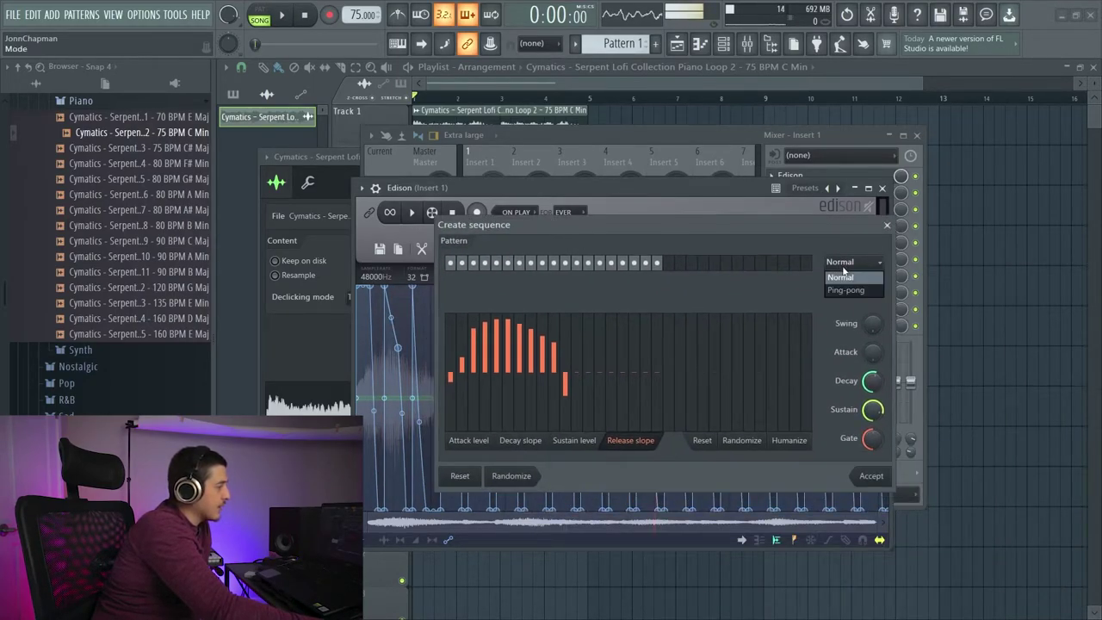
{"action": "left_click_drag", "start_coordinate": [843, 270], "coordinate": [932, 351]}
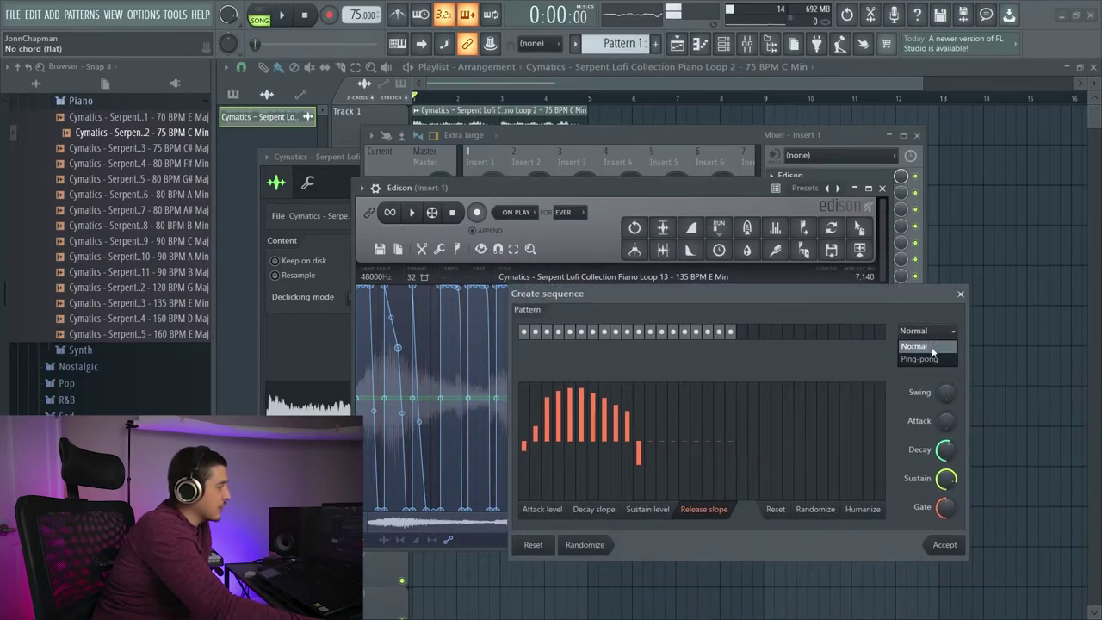
{"action": "left_click", "coordinate": [920, 359]}
{"action": "left_click_drag", "start_coordinate": [724, 295], "coordinate": [821, 222]}
Reset the whole sequence, and randomize and humanize its release slopes.
{"action": "left_click", "coordinate": [635, 494]}
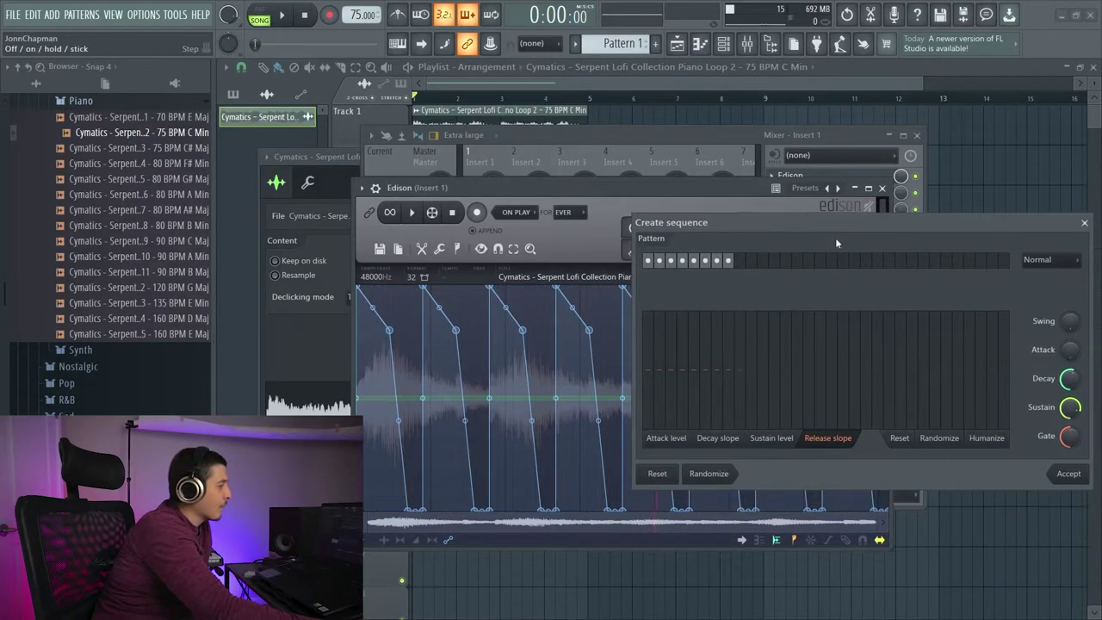
{"action": "left_click", "coordinate": [942, 442]}
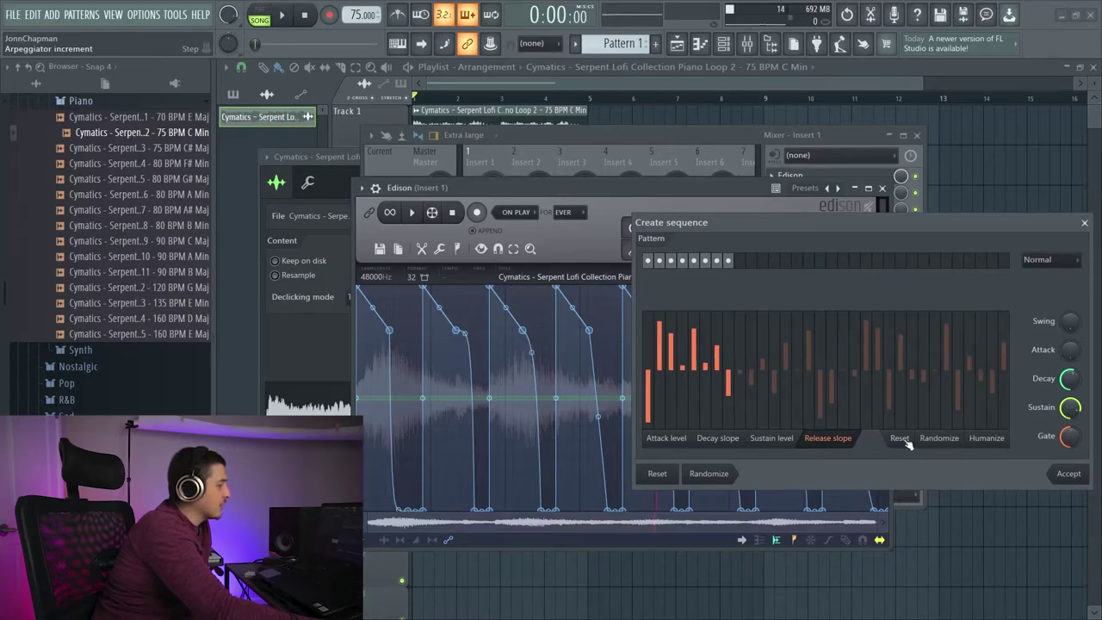
{"action": "left_click", "coordinate": [987, 445]}
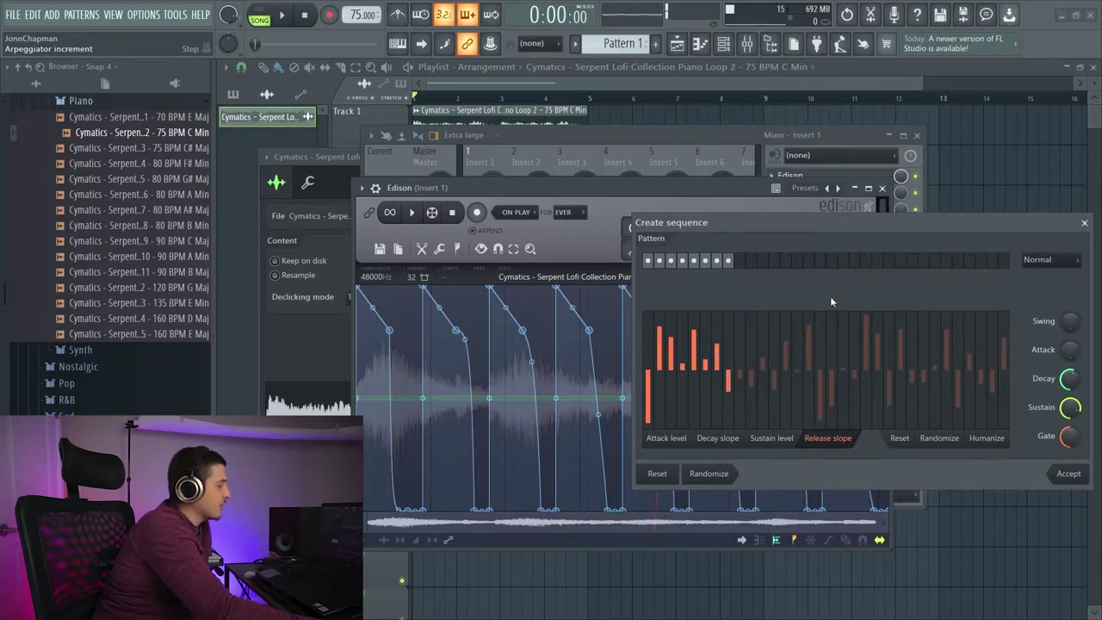
Try the Swing, raise the Decay, lower the Sustain, and turn the Gate down to minimum for the sequence.
{"action": "left_click_drag", "start_coordinate": [767, 227], "coordinate": [737, 352]}
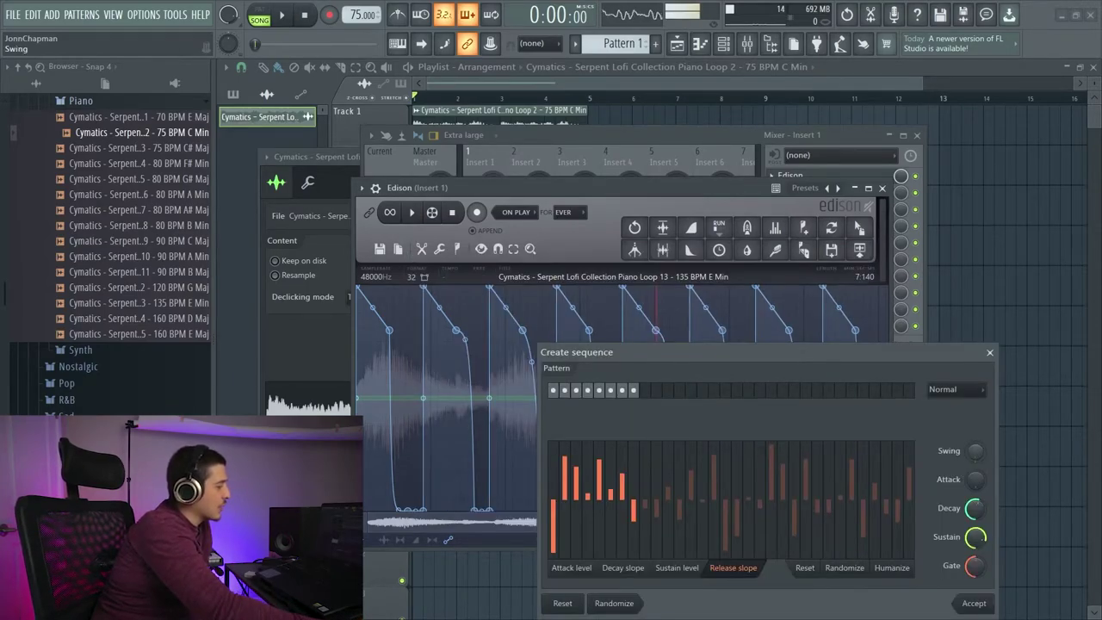
{"action": "left_click_drag", "start_coordinate": [973, 450], "coordinate": [975, 492]}
{"action": "left_click_drag", "start_coordinate": [975, 536], "coordinate": [975, 526]}
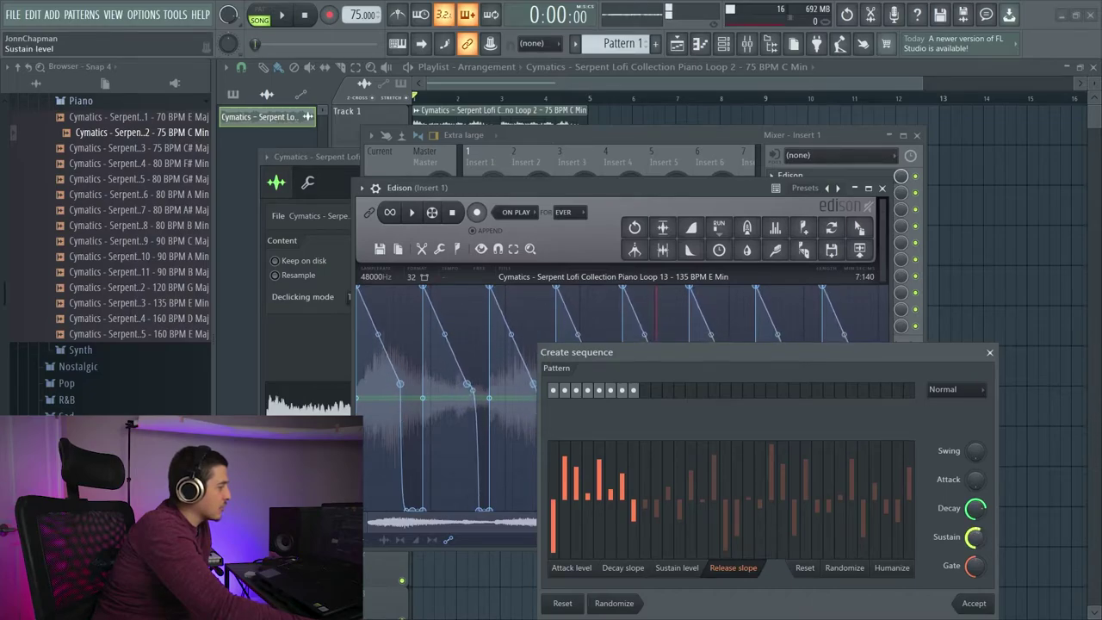
{"action": "left_click_drag", "start_coordinate": [975, 565], "coordinate": [976, 579]}
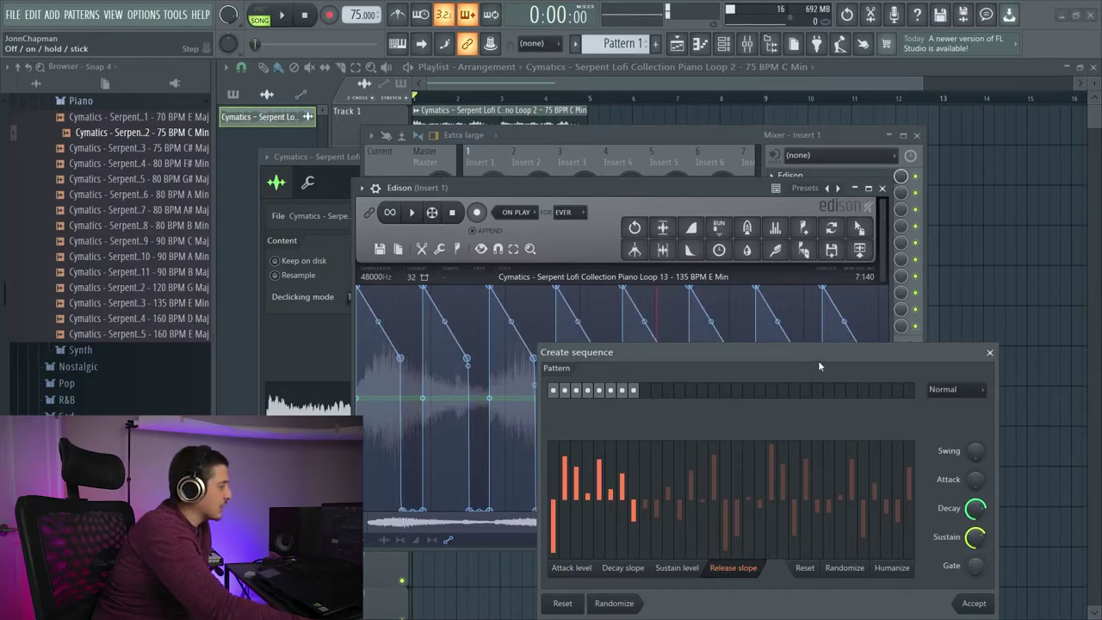
Raise the sequence's Gate to maximum and randomize the entire sequence, including its step pattern.
{"action": "left_click_drag", "start_coordinate": [819, 365], "coordinate": [856, 410]}
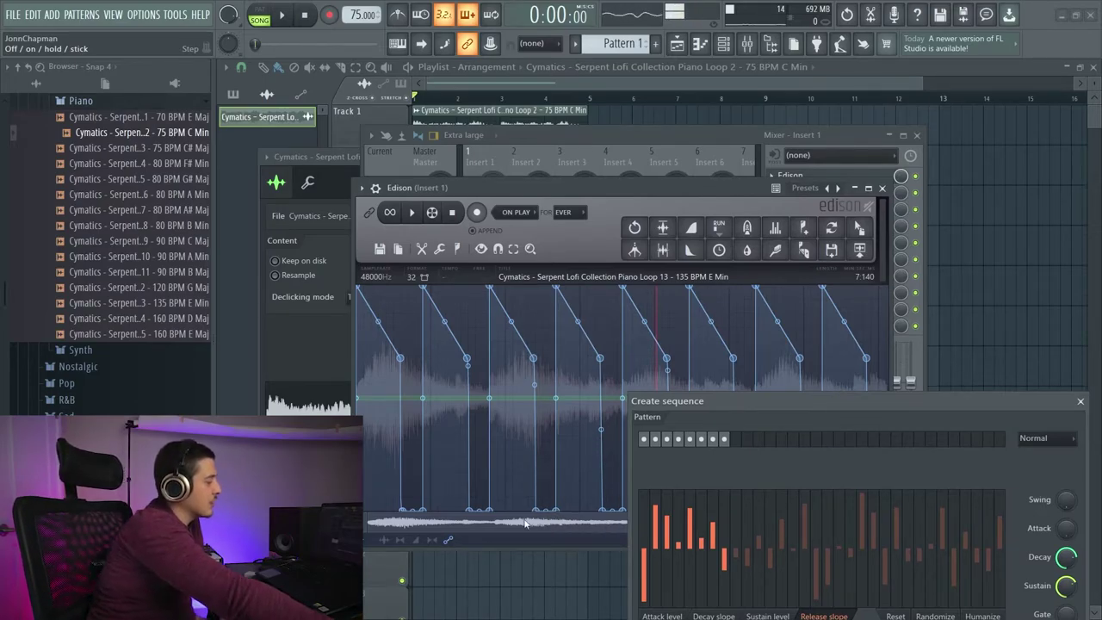
{"action": "left_click_drag", "start_coordinate": [753, 423], "coordinate": [722, 298]}
{"action": "left_click_drag", "start_coordinate": [1034, 489], "coordinate": [1034, 461]}
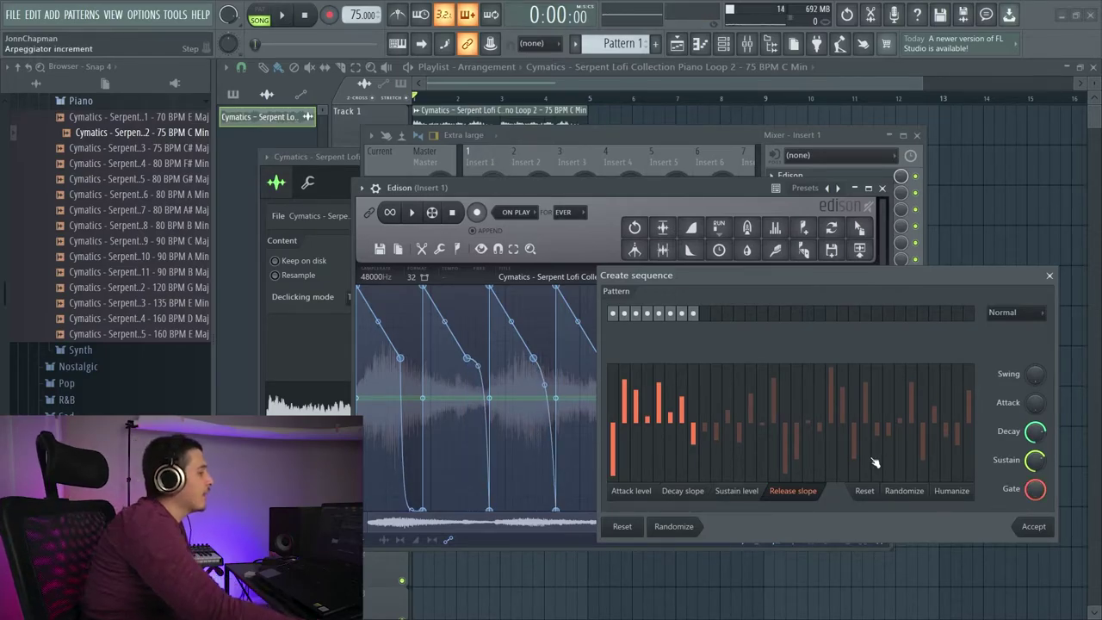
{"action": "left_click", "coordinate": [692, 530]}
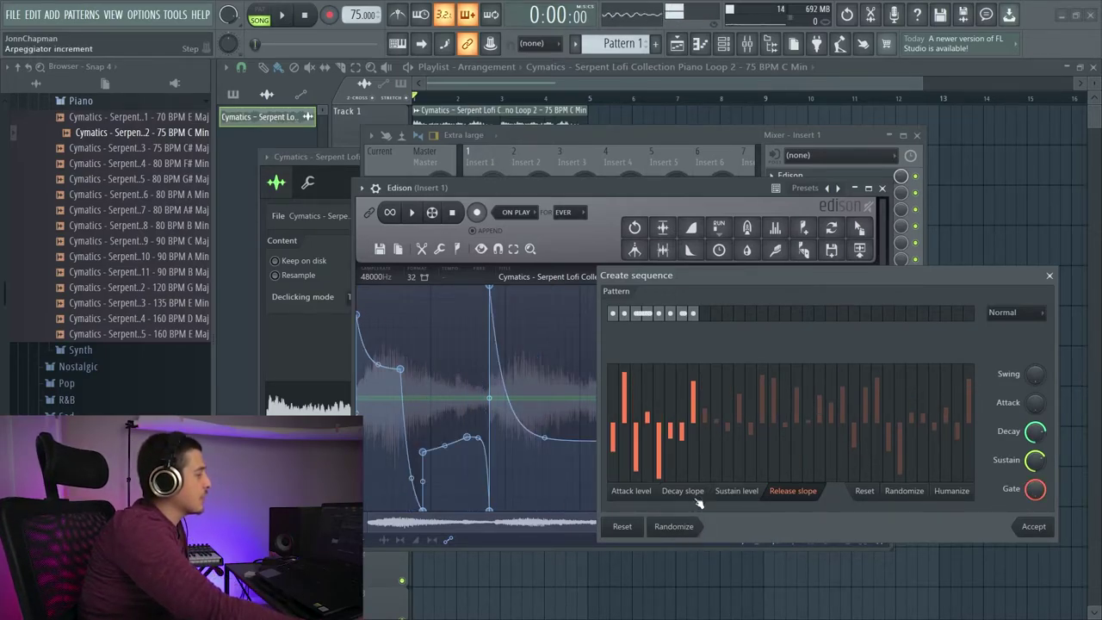
{"action": "left_click_drag", "start_coordinate": [678, 272], "coordinate": [604, 274]}
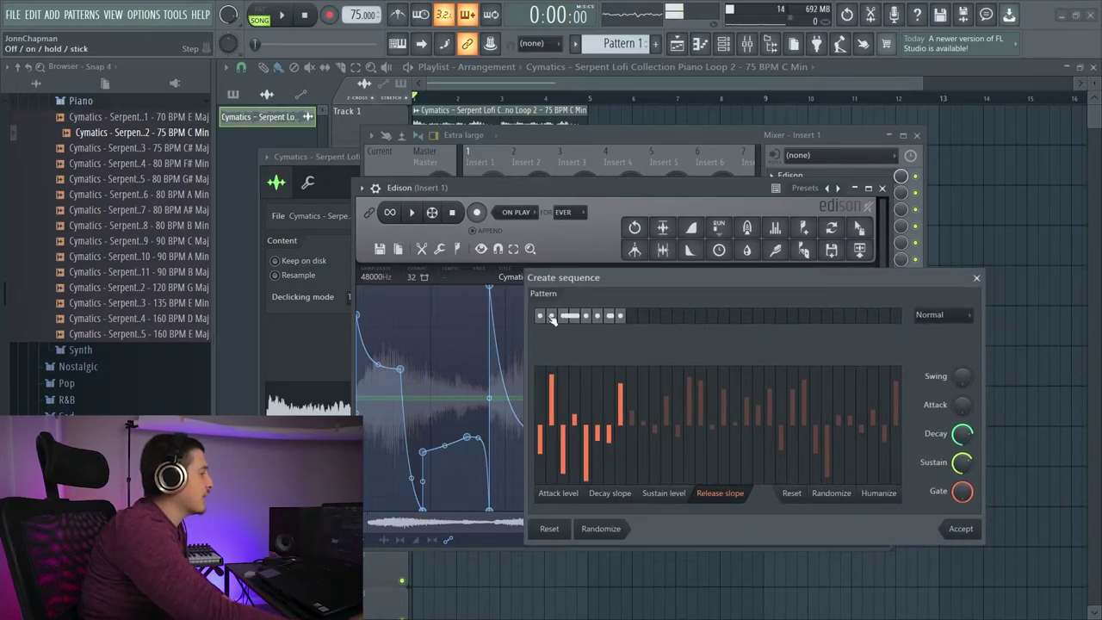
Close the Create sequence dialog without accepting it and cancel all envelopes on the sample.
{"action": "left_click", "coordinate": [976, 277]}
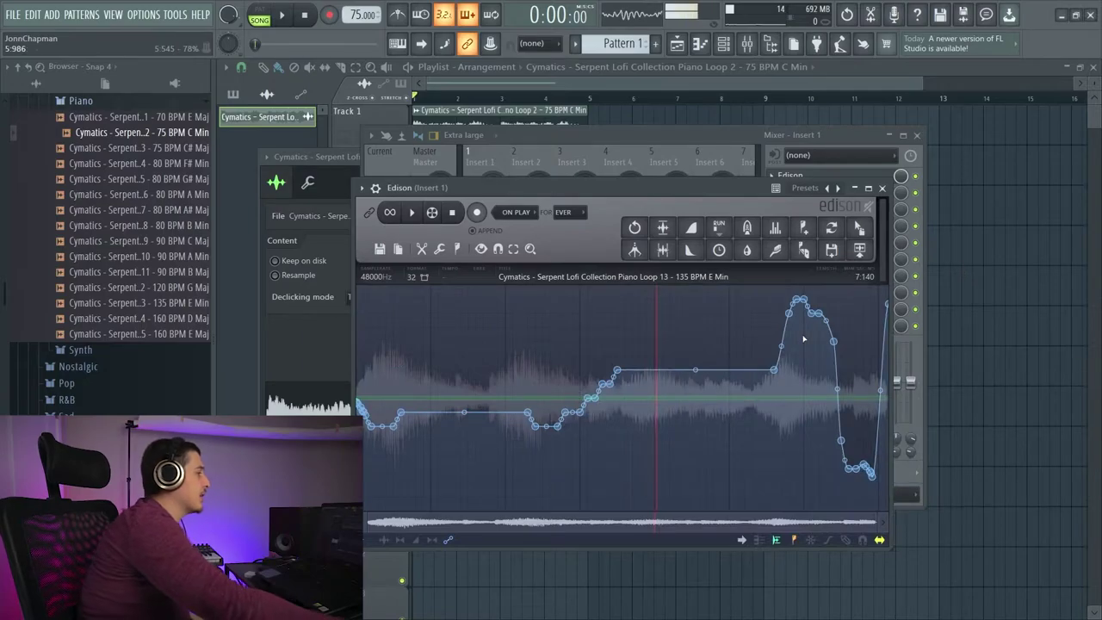
{"action": "left_click", "coordinate": [439, 249]}
{"action": "left_click", "coordinate": [509, 192]}
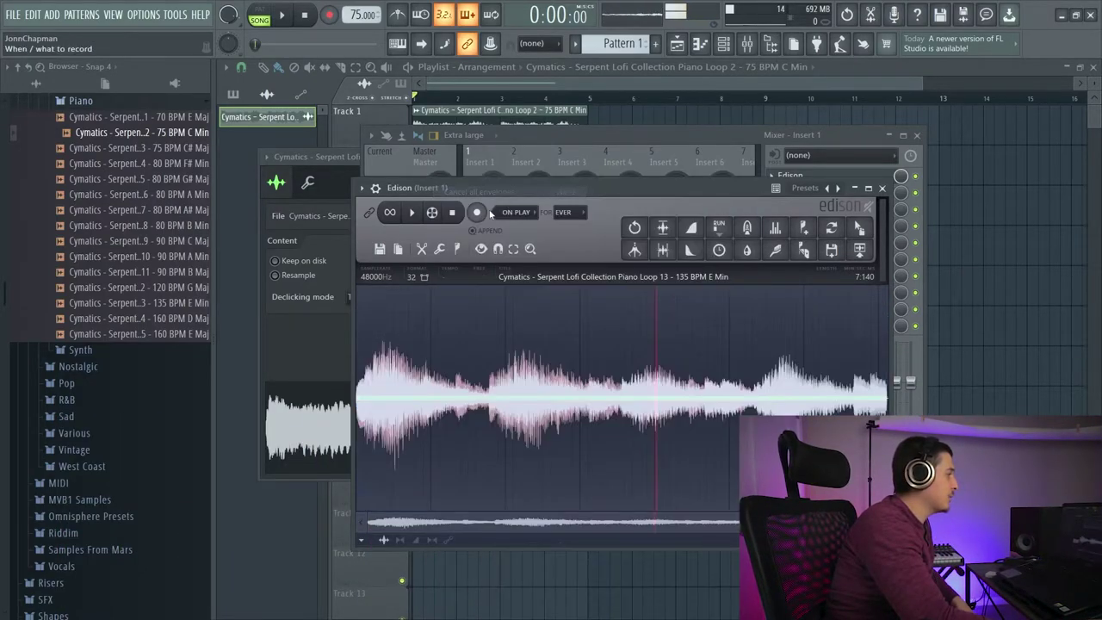
{"action": "left_click", "coordinate": [446, 252]}
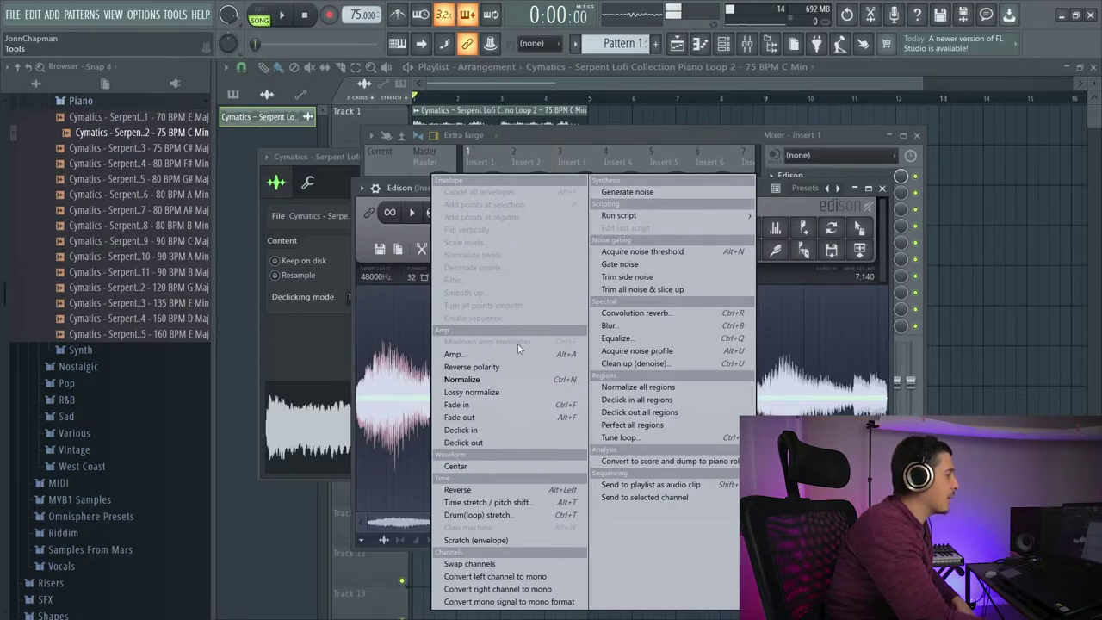
{"action": "left_click", "coordinate": [414, 338]}
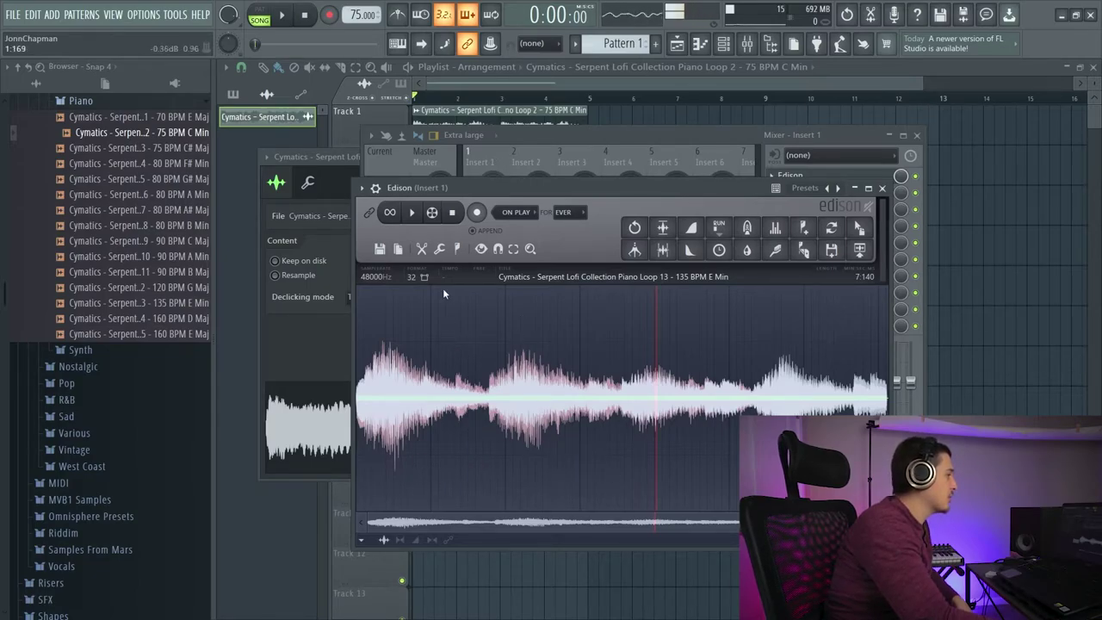
Draw a rising panning envelope from full left at the sample's start to partly right at its end.
{"action": "left_click", "coordinate": [400, 539]}
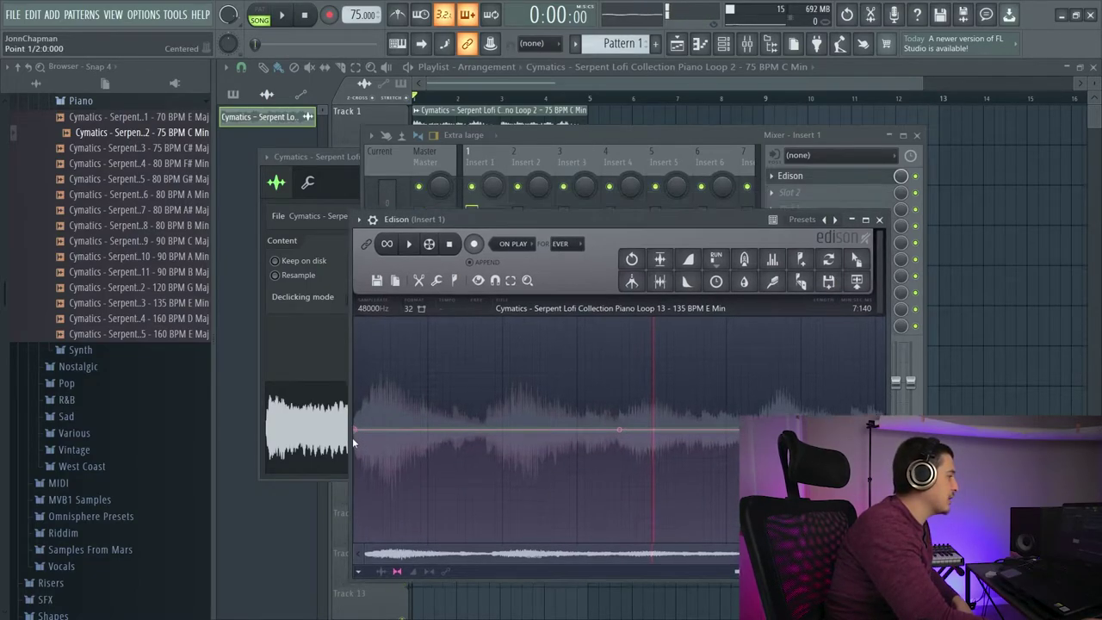
{"action": "left_click_drag", "start_coordinate": [384, 364], "coordinate": [386, 469]}
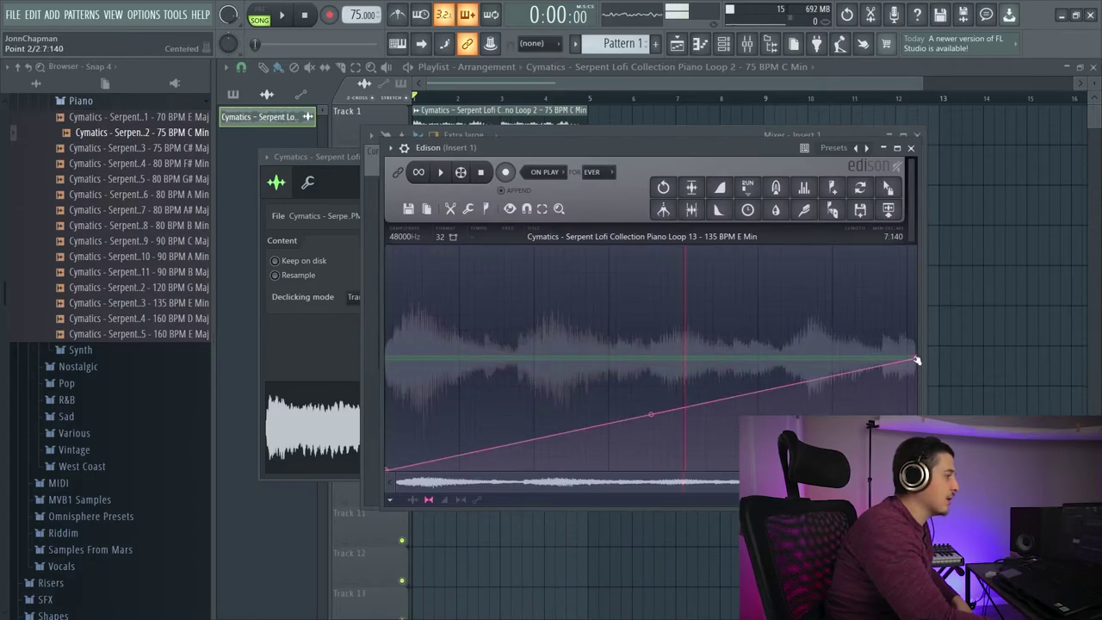
{"action": "left_click_drag", "start_coordinate": [915, 360], "coordinate": [911, 285]}
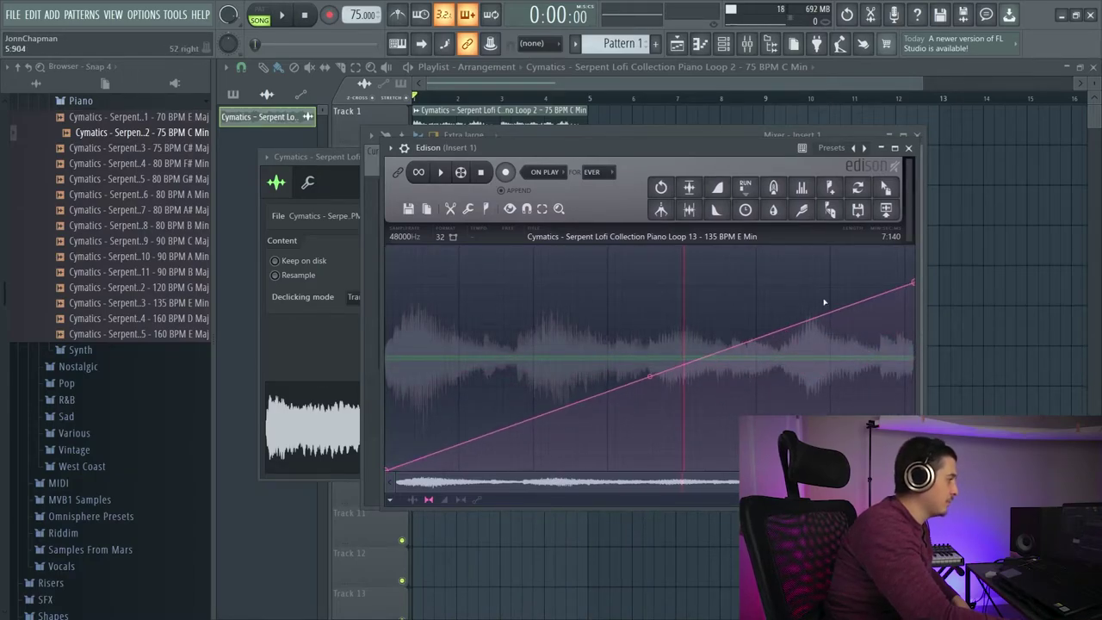
Open the Amp tool, examine its stereo separation and the Circular and Triangular panning laws, and close it without applying.
{"action": "left_click", "coordinate": [467, 208]}
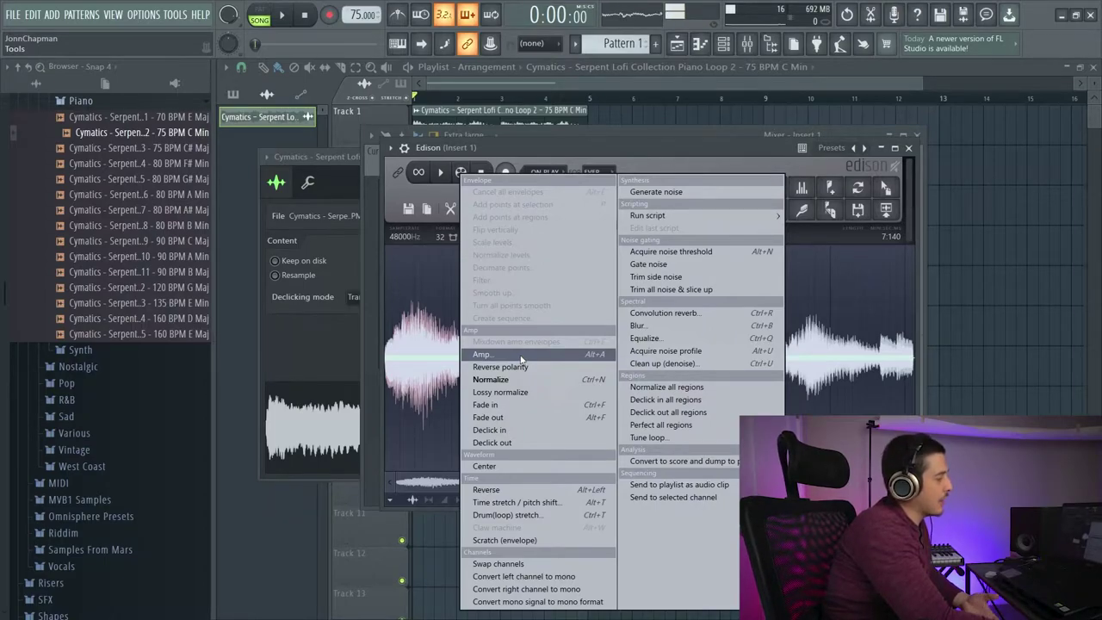
{"action": "left_click", "coordinate": [521, 357]}
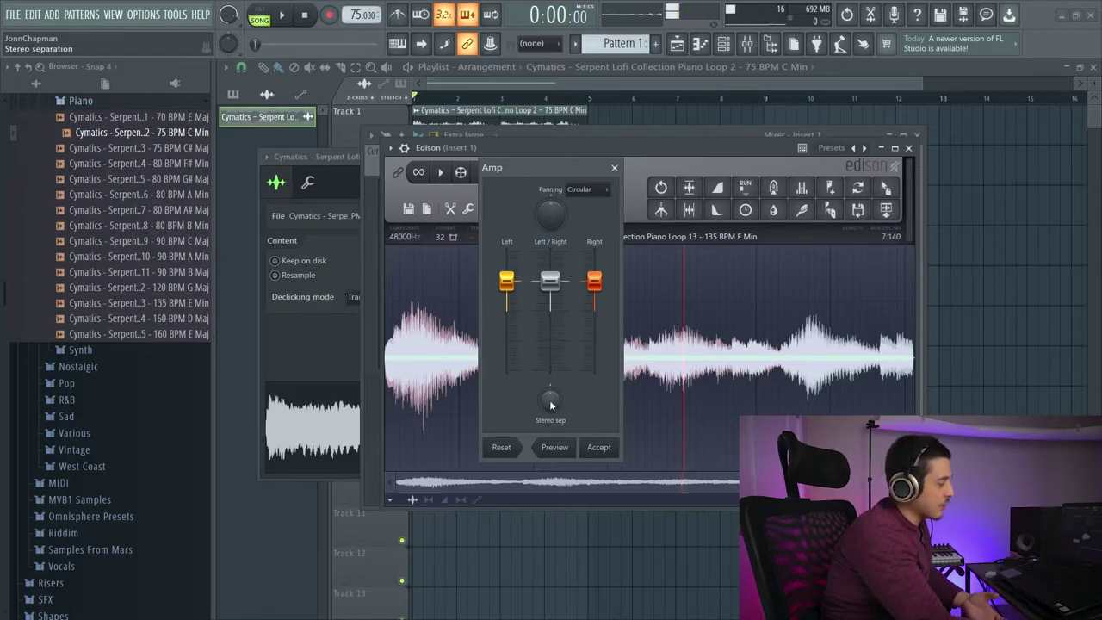
{"action": "mouse_move", "coordinate": [551, 405]}
{"action": "left_mouse_down"}
{"action": "mouse_move", "coordinate": [551, 393]}
{"action": "mouse_move", "coordinate": [551, 418]}
{"action": "mouse_move", "coordinate": [551, 406]}
{"action": "left_mouse_up"}
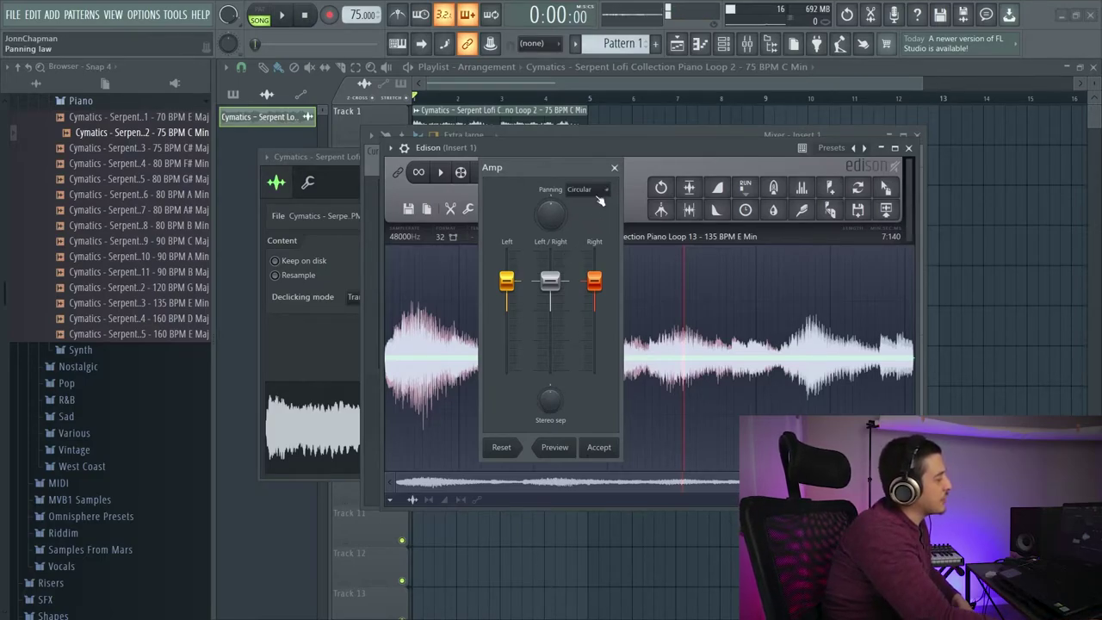
{"action": "left_click", "coordinate": [598, 195]}
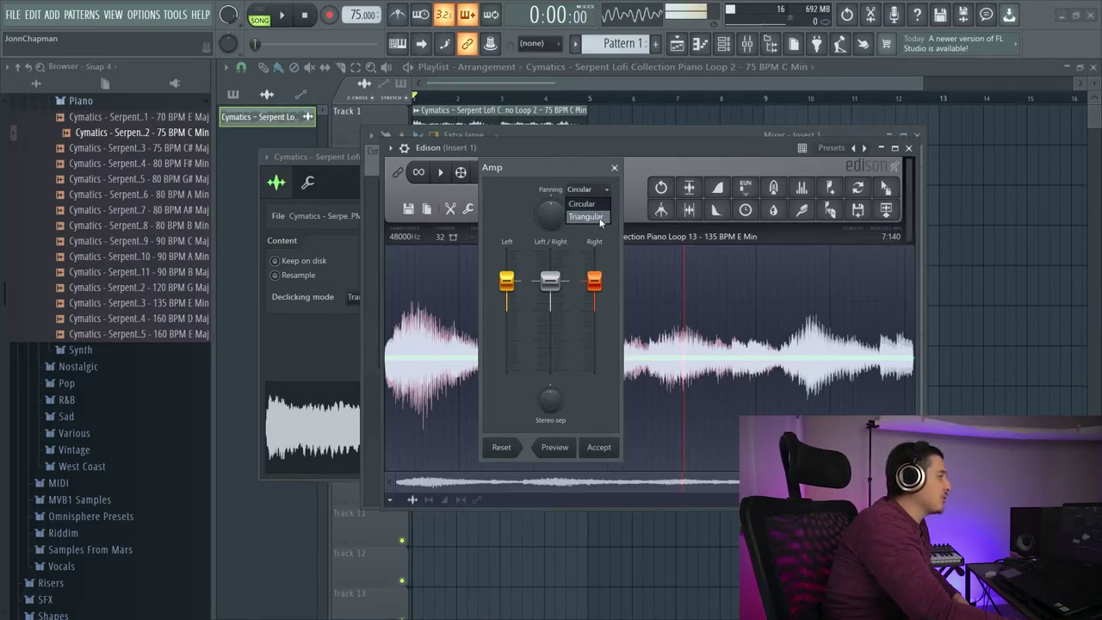
{"action": "left_click", "coordinate": [599, 175]}
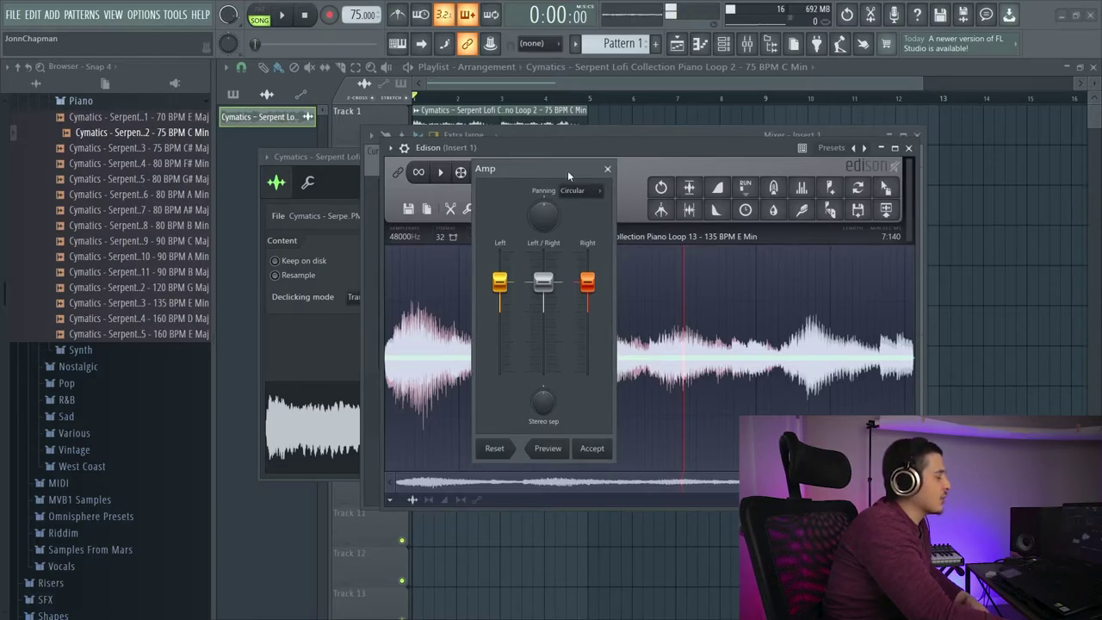
{"action": "left_click_drag", "start_coordinate": [567, 170], "coordinate": [574, 164]}
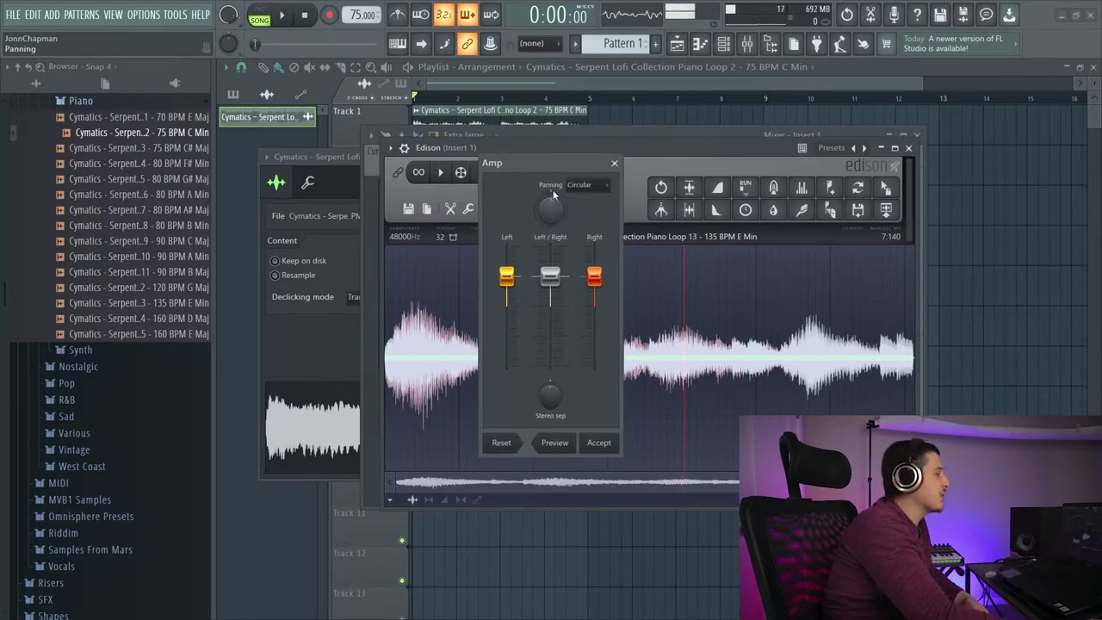
{"action": "left_click", "coordinate": [612, 165]}
Try Normalize on the whole sample and undo it.
{"action": "left_click", "coordinate": [460, 172]}
{"action": "left_click", "coordinate": [778, 411]}
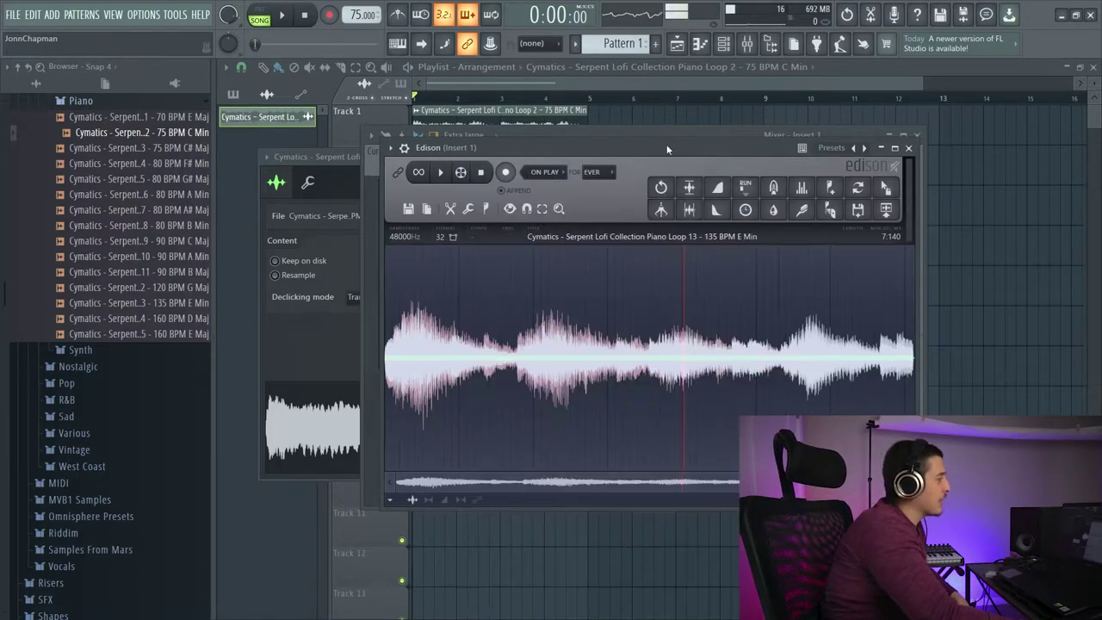
{"action": "scroll", "coordinate": [433, 410], "scroll_direction": "up", "scroll_amount": 5}
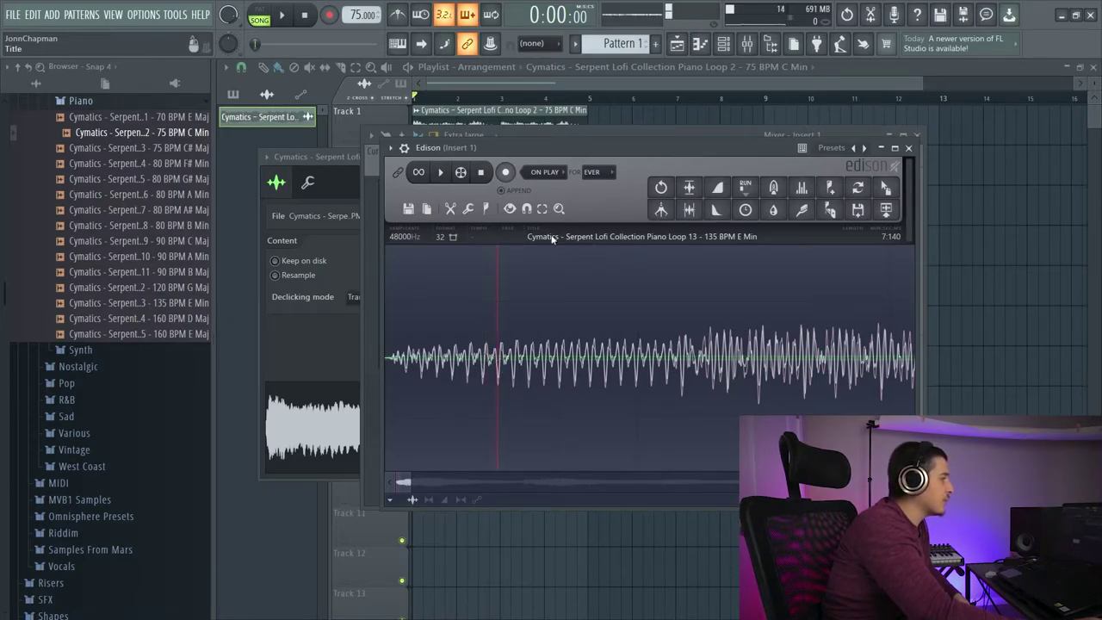
{"action": "right_click", "coordinate": [429, 470]}
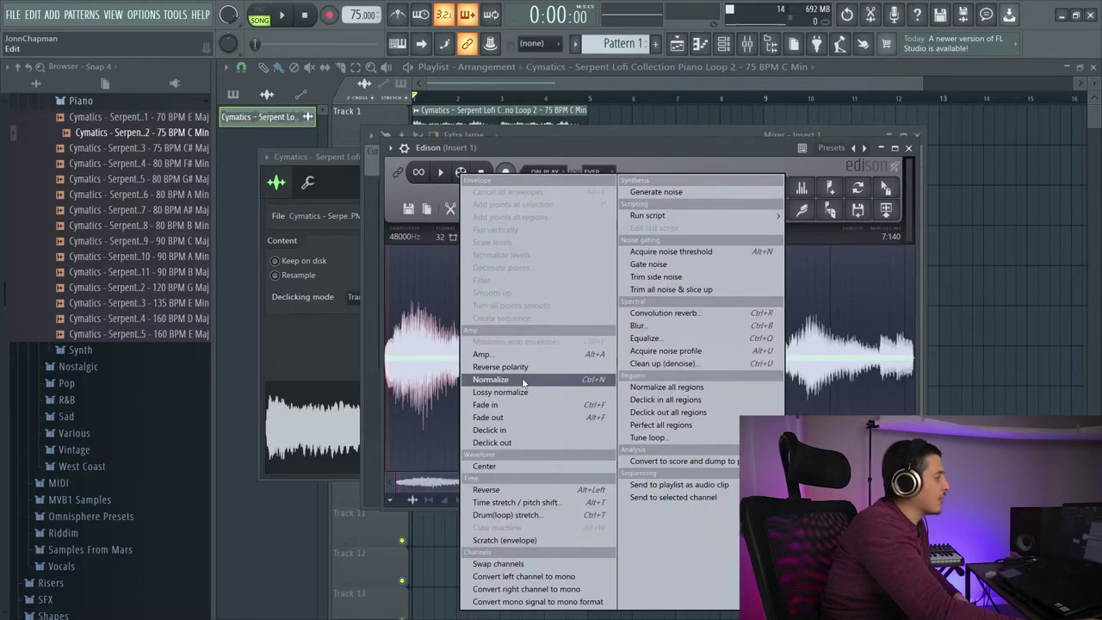
{"action": "left_click", "coordinate": [523, 382]}
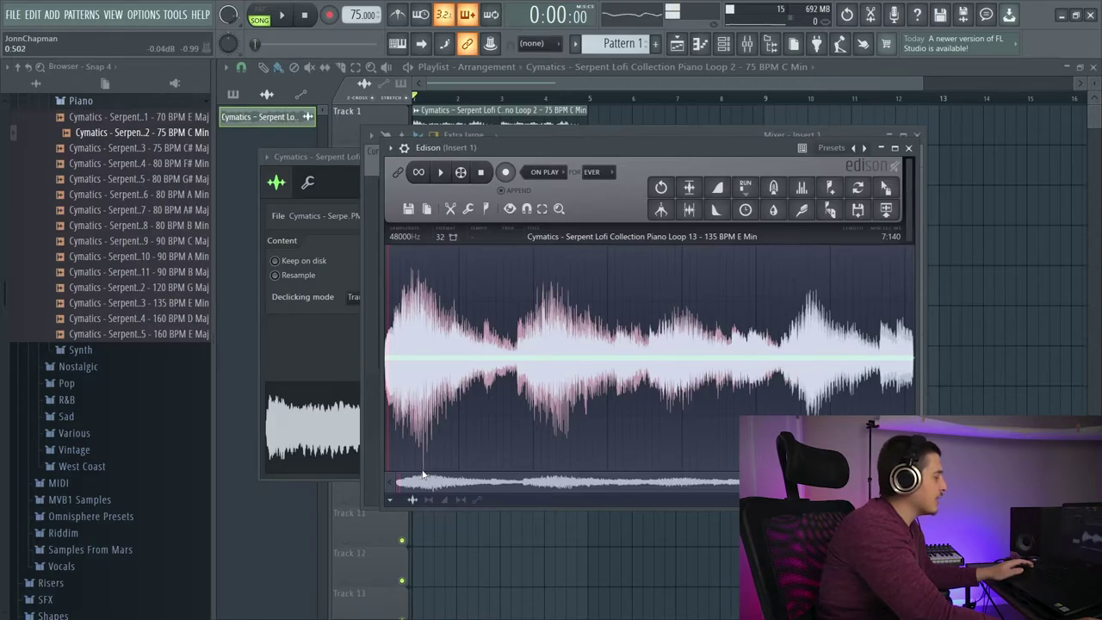
{"action": "key", "text": "ctrl+z"}
Try a fade in across the whole sample and undo it.
{"action": "left_click", "coordinate": [467, 209]}
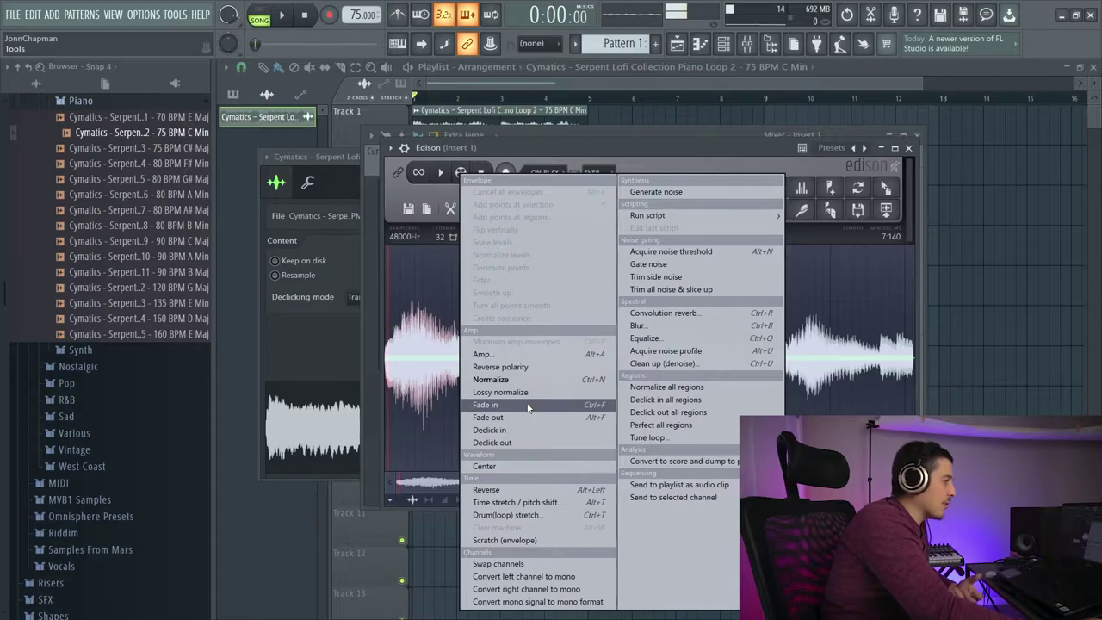
{"action": "left_click", "coordinate": [528, 406]}
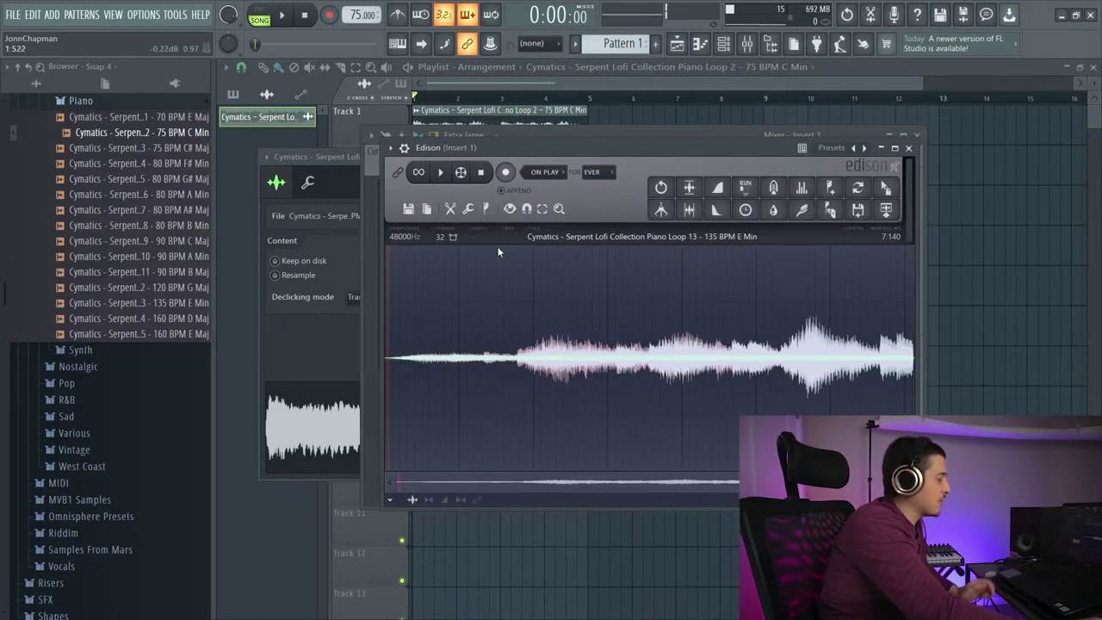
{"action": "key", "text": "ctrl+z"}
Select the part from about 0:641 to 1:452 and try to fade it out.
{"action": "left_click_drag", "start_coordinate": [492, 356], "coordinate": [433, 356]}
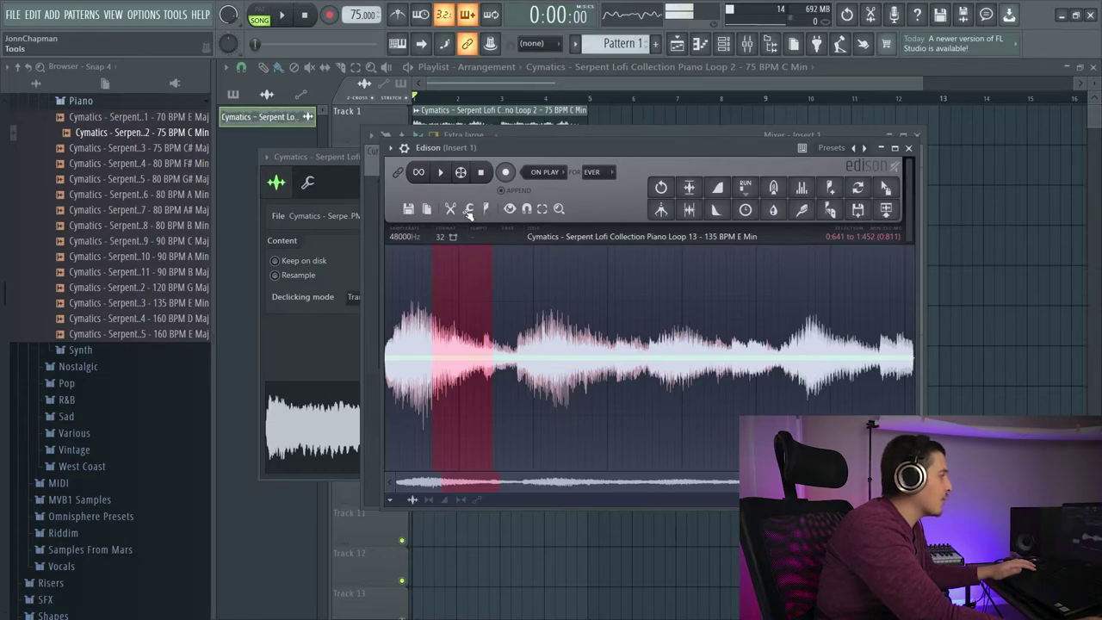
{"action": "left_click", "coordinate": [470, 210]}
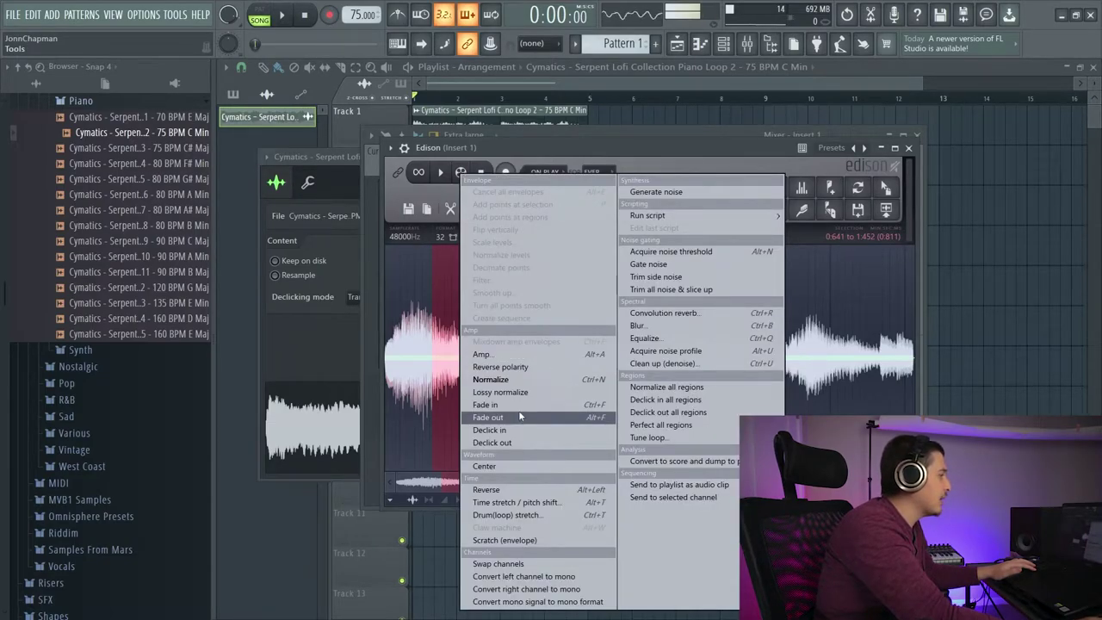
{"action": "left_click", "coordinate": [495, 417]}
Examine the sample's opening up close by selecting from 0:002 to 0:053, then widening the selection to 0:145.
{"action": "left_click", "coordinate": [469, 210]}
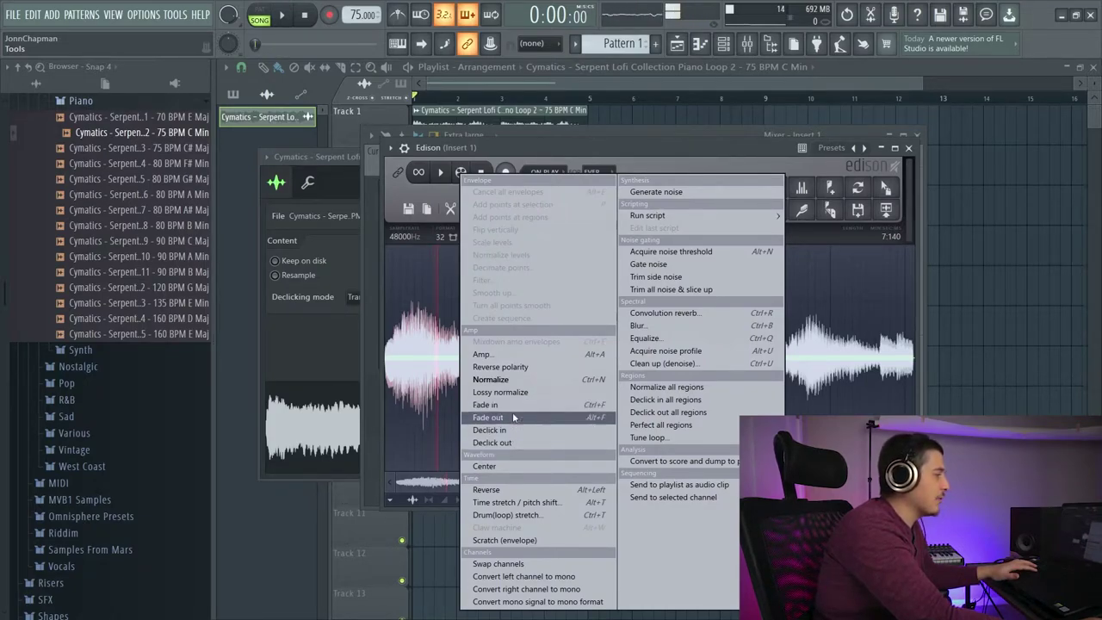
{"action": "left_click", "coordinate": [527, 466]}
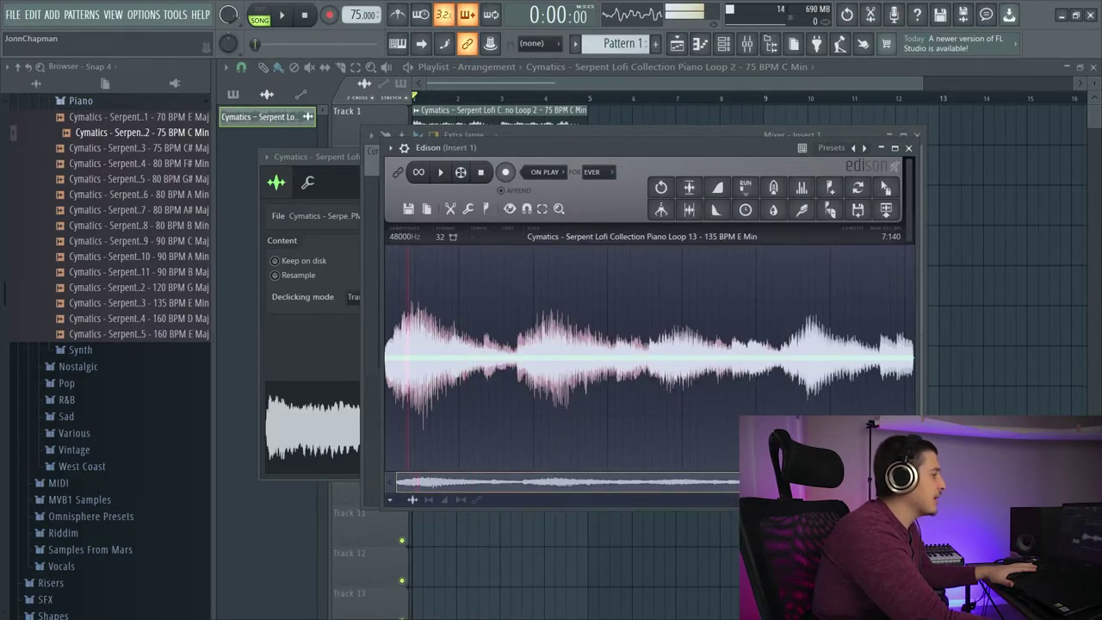
{"action": "scroll", "coordinate": [410, 460], "scroll_direction": "up", "scroll_amount": 5}
{"action": "left_click_drag", "start_coordinate": [401, 365], "coordinate": [518, 362]}
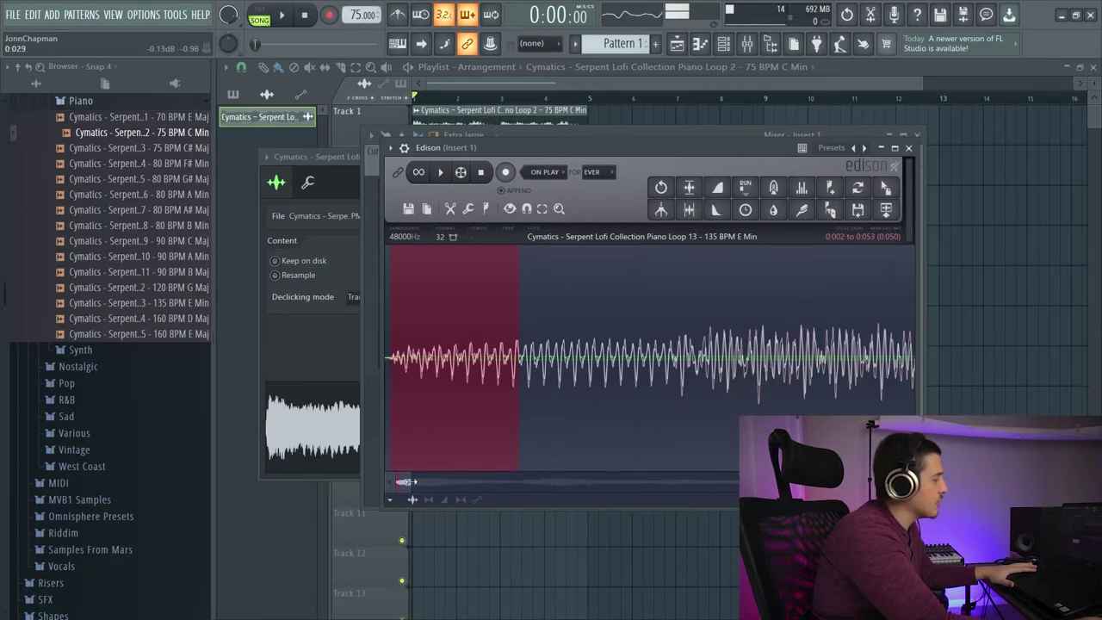
{"action": "scroll", "coordinate": [404, 482], "scroll_direction": "up", "scroll_amount": 1}
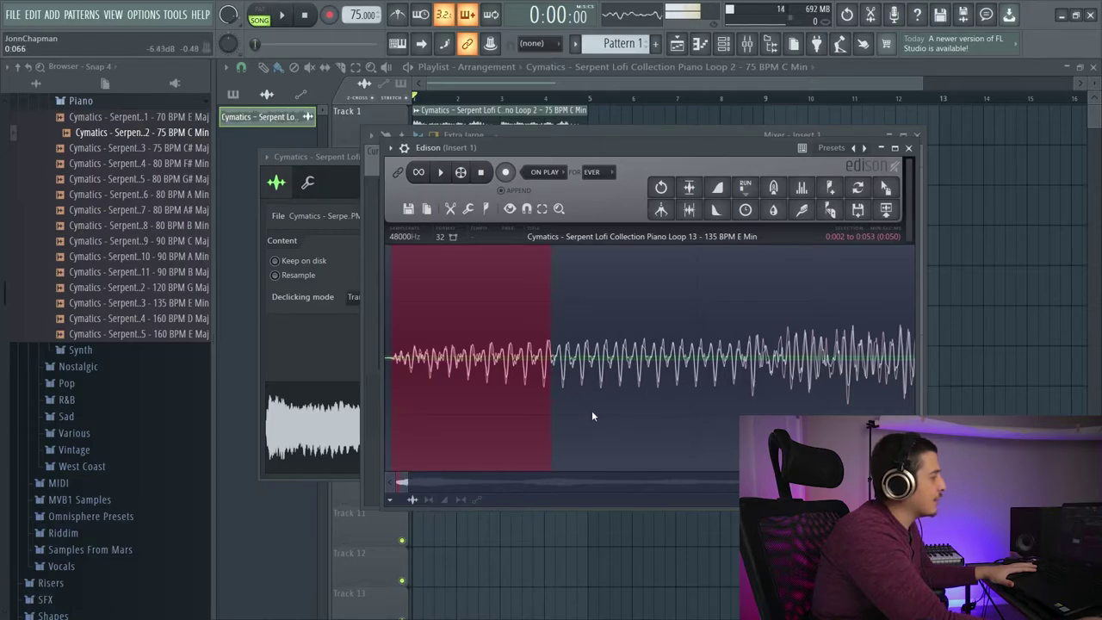
{"action": "left_click_drag", "start_coordinate": [396, 281], "coordinate": [841, 280]}
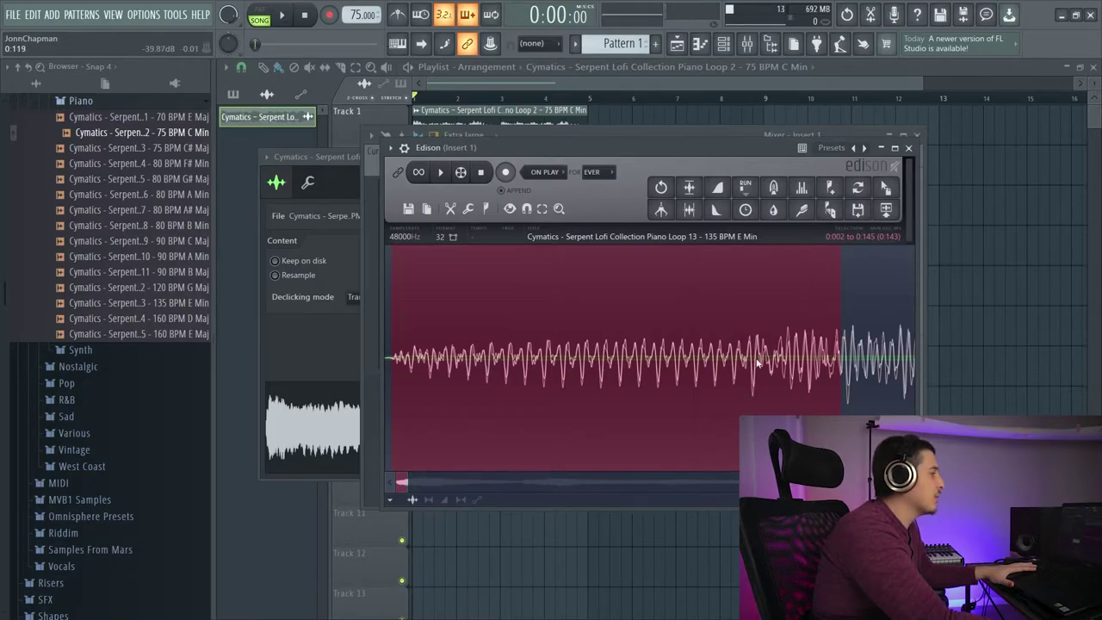
{"action": "scroll", "coordinate": [746, 378], "scroll_direction": "down", "scroll_amount": 5}
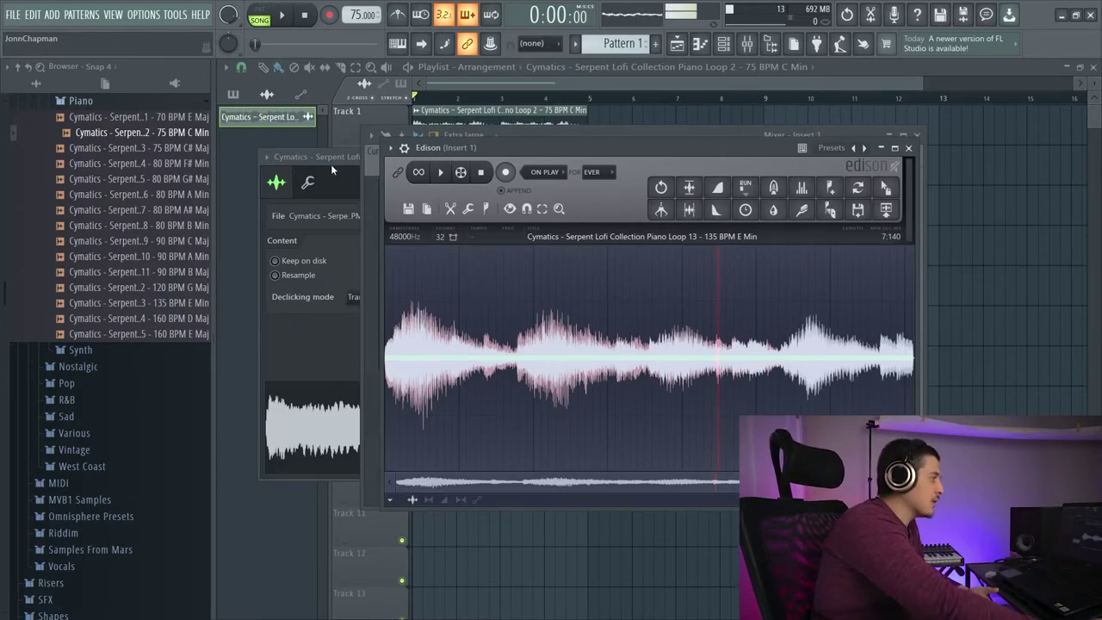
Enable Remove DC offset in the Piano Loop 2 channel settings and close them.
{"action": "left_click_drag", "start_coordinate": [330, 164], "coordinate": [433, 175]}
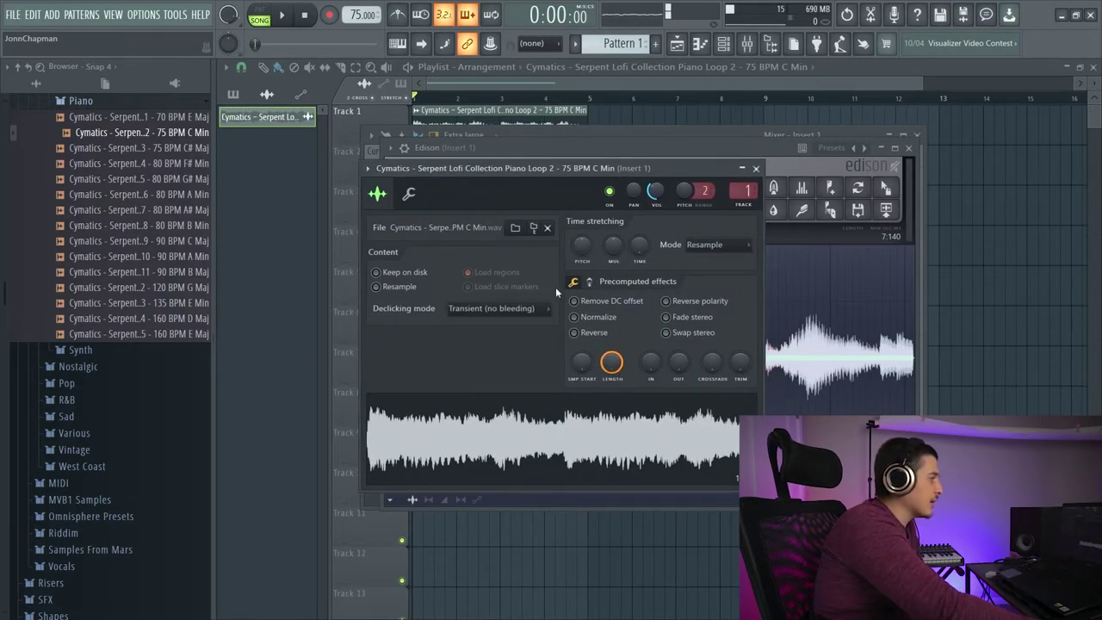
{"action": "left_click", "coordinate": [576, 302]}
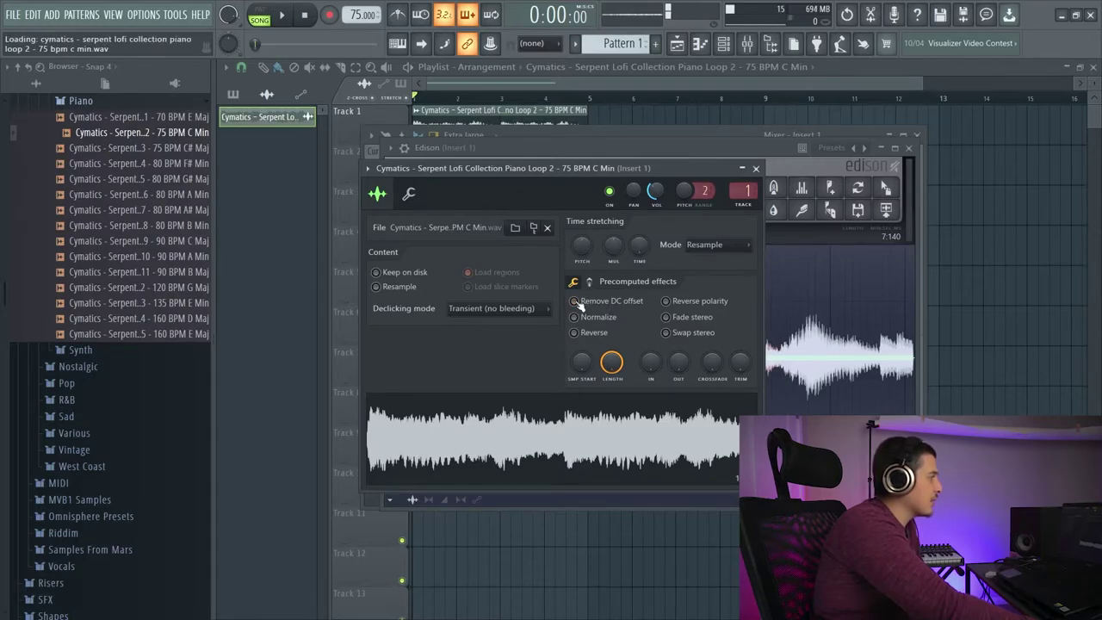
{"action": "left_click", "coordinate": [755, 168]}
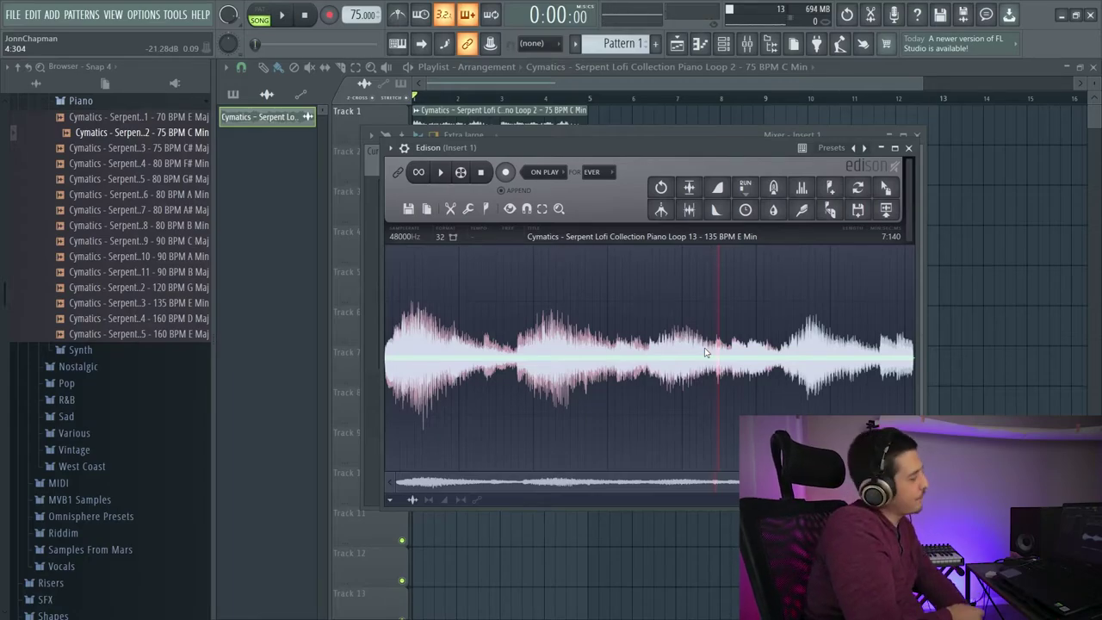
Reverse the whole sample in Edison and play it back.
{"action": "left_click", "coordinate": [467, 209]}
{"action": "left_click", "coordinate": [547, 493]}
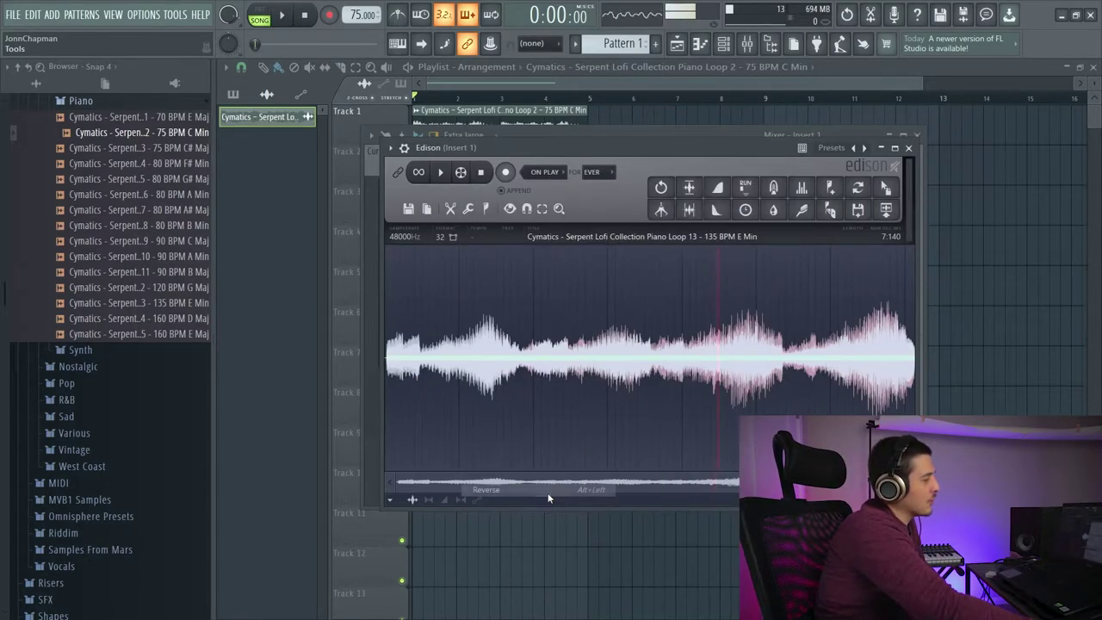
{"action": "key", "text": "space"}
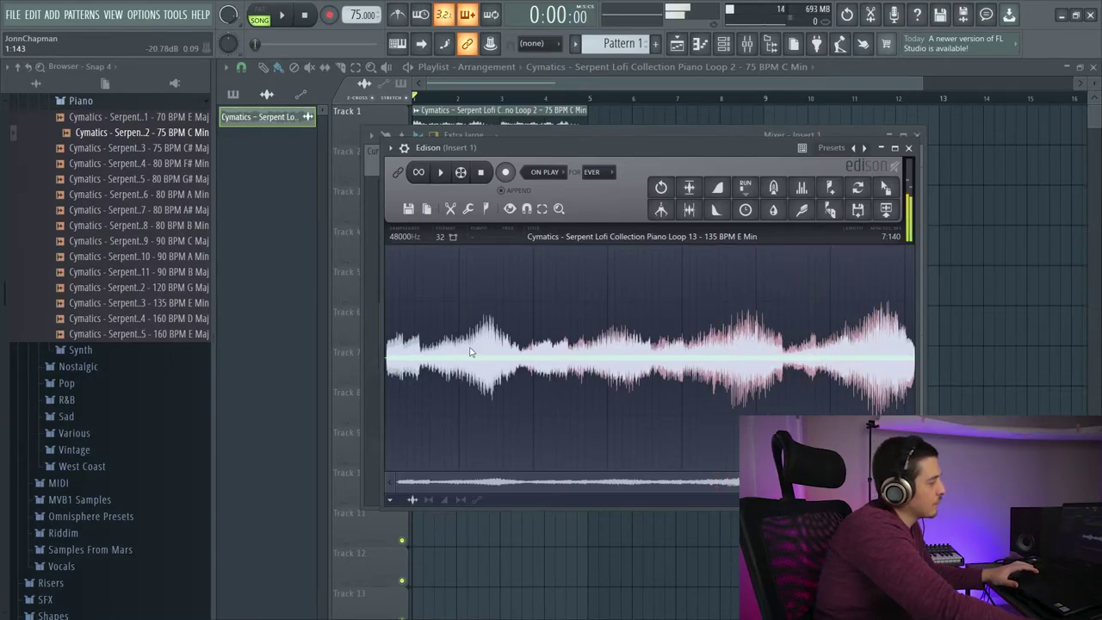
Open the time stretcher / pitch shifter and try its coarse, fine and multiplier pitch controls, taking the multiplier to 50%.
{"action": "key", "text": "alt+t"}
{"action": "left_click_drag", "start_coordinate": [501, 167], "coordinate": [517, 201]}
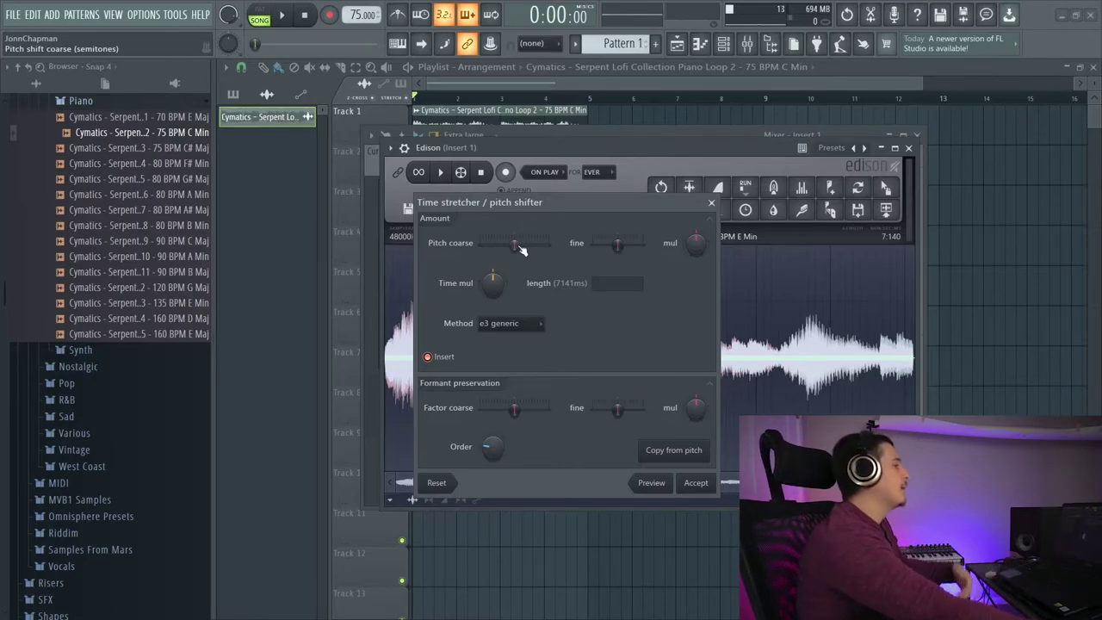
{"action": "left_click_drag", "start_coordinate": [514, 242], "coordinate": [514, 243]}
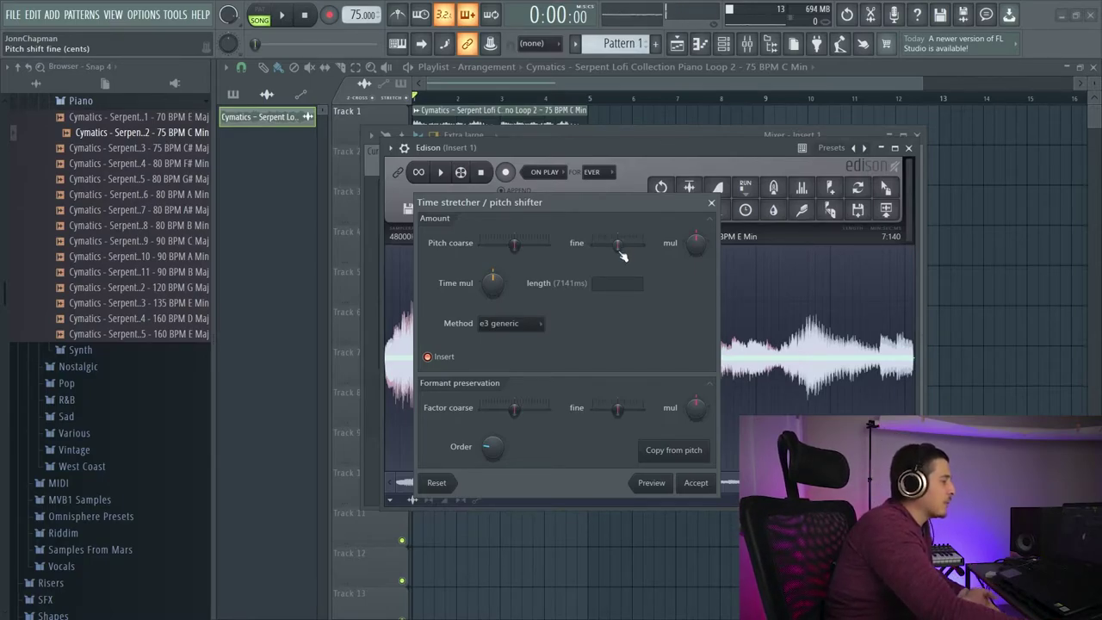
{"action": "left_click_drag", "start_coordinate": [696, 243], "coordinate": [694, 248]}
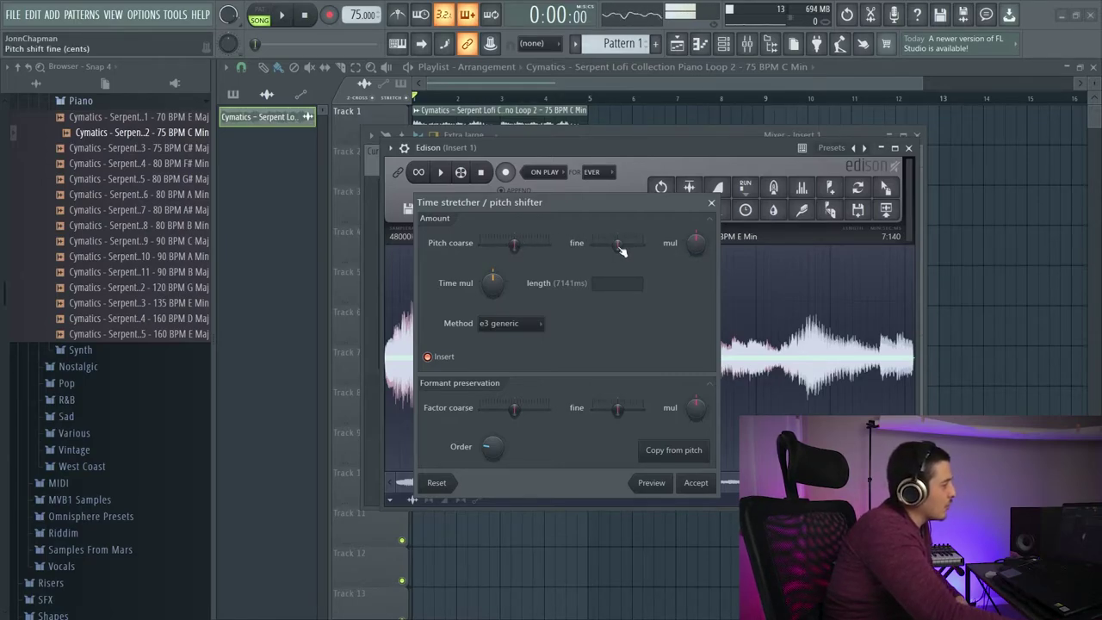
{"action": "left_click_drag", "start_coordinate": [694, 244], "coordinate": [694, 248]}
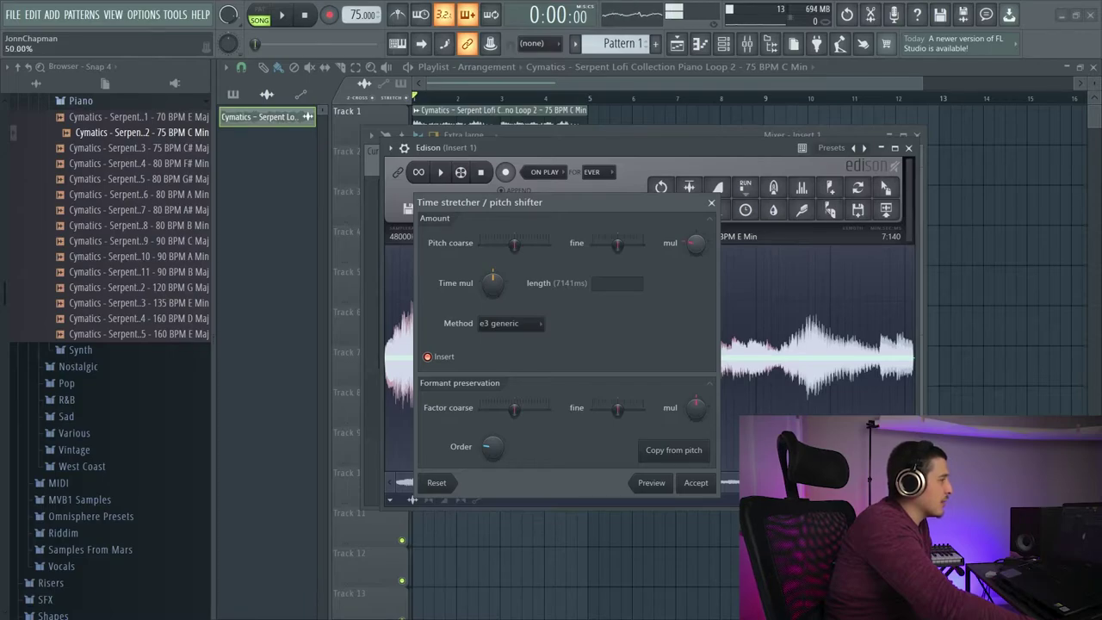
{"action": "left_click_drag", "start_coordinate": [694, 248], "coordinate": [694, 245]}
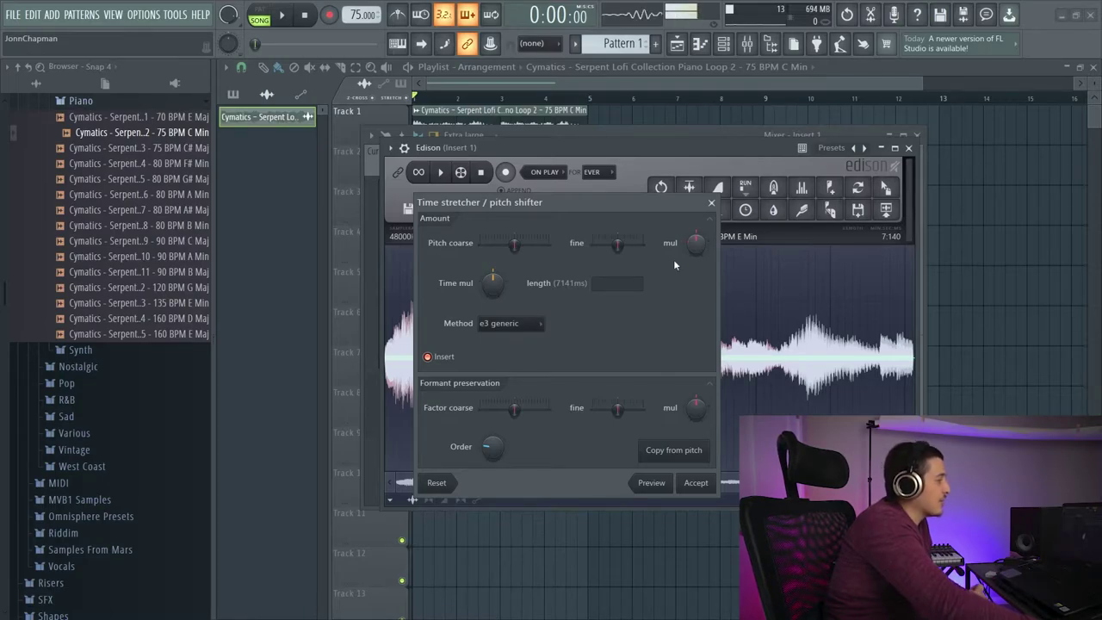
Try the time stretch multiplier and look through the stretching methods, keeping e3 generic.
{"action": "left_click", "coordinate": [607, 283]}
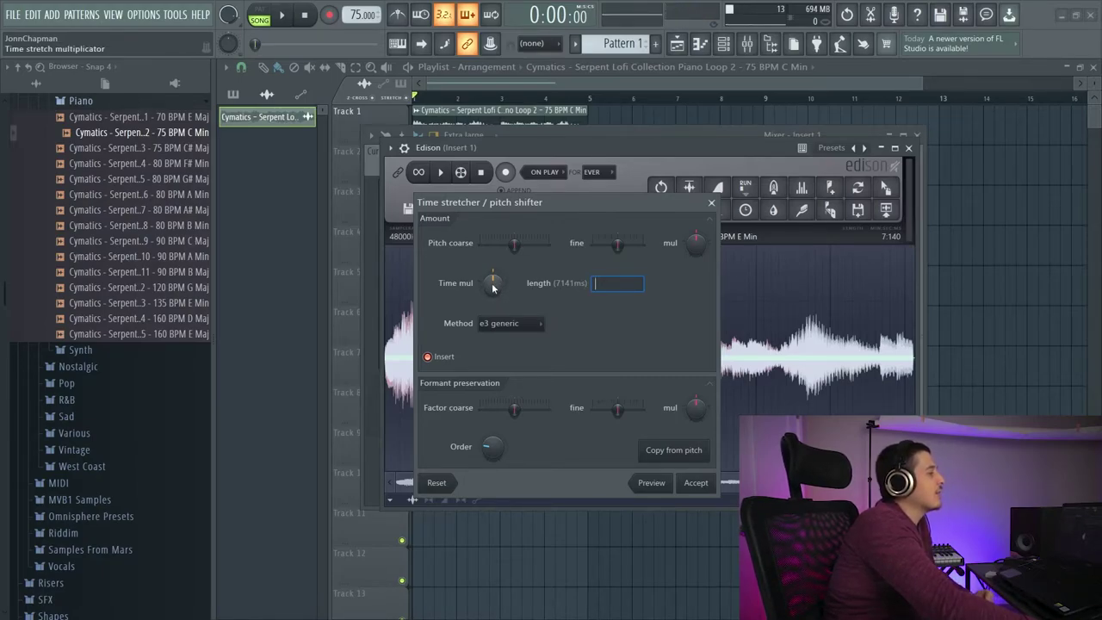
{"action": "left_click_drag", "start_coordinate": [493, 288], "coordinate": [493, 274]}
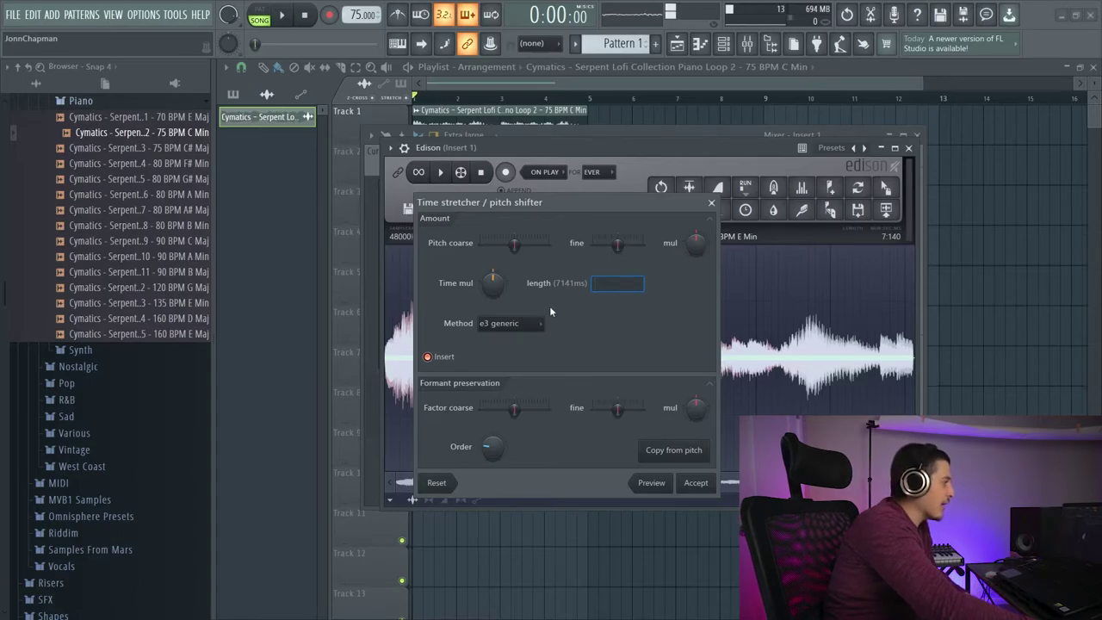
{"action": "left_click", "coordinate": [527, 324]}
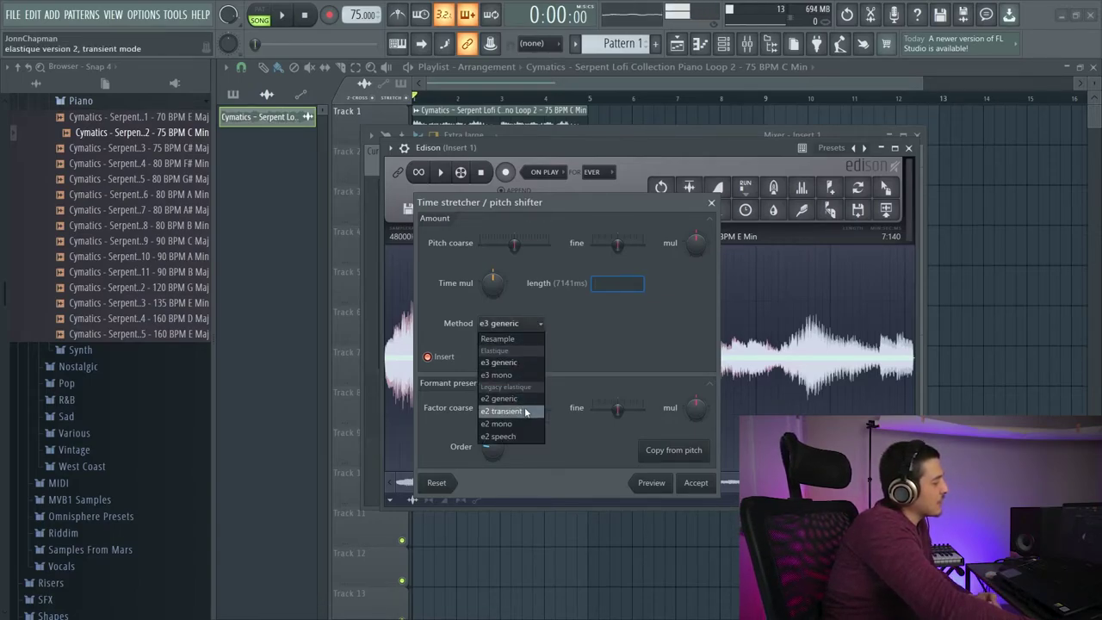
{"action": "left_click", "coordinate": [508, 362]}
Turn the stretcher's Insert option off and back on.
{"action": "left_click", "coordinate": [433, 358]}
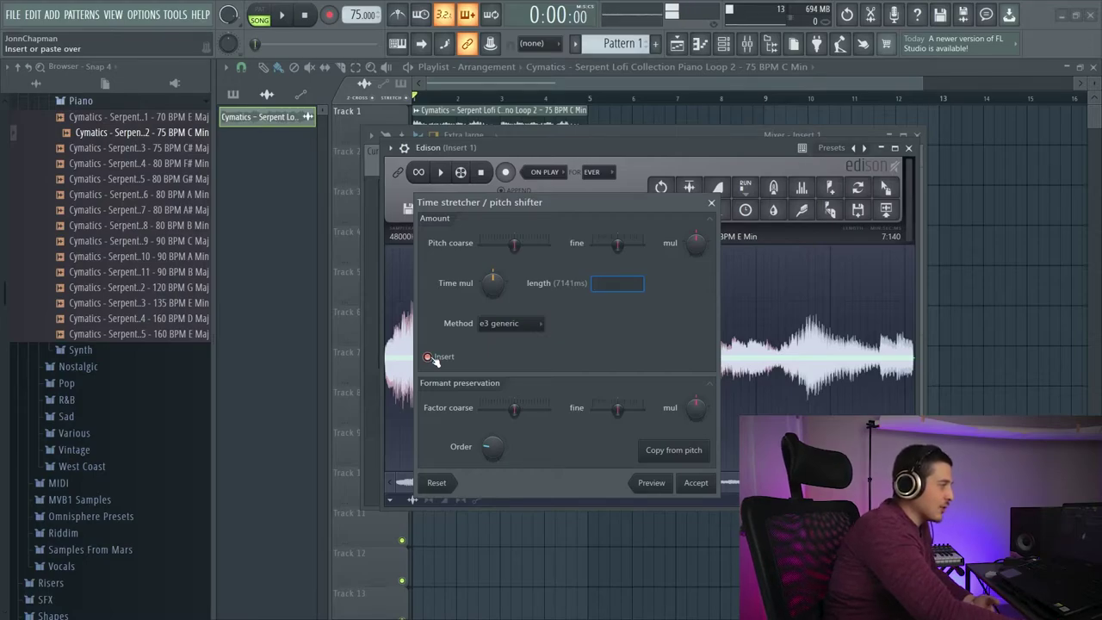
{"action": "left_click_drag", "start_coordinate": [433, 362], "coordinate": [399, 359]}
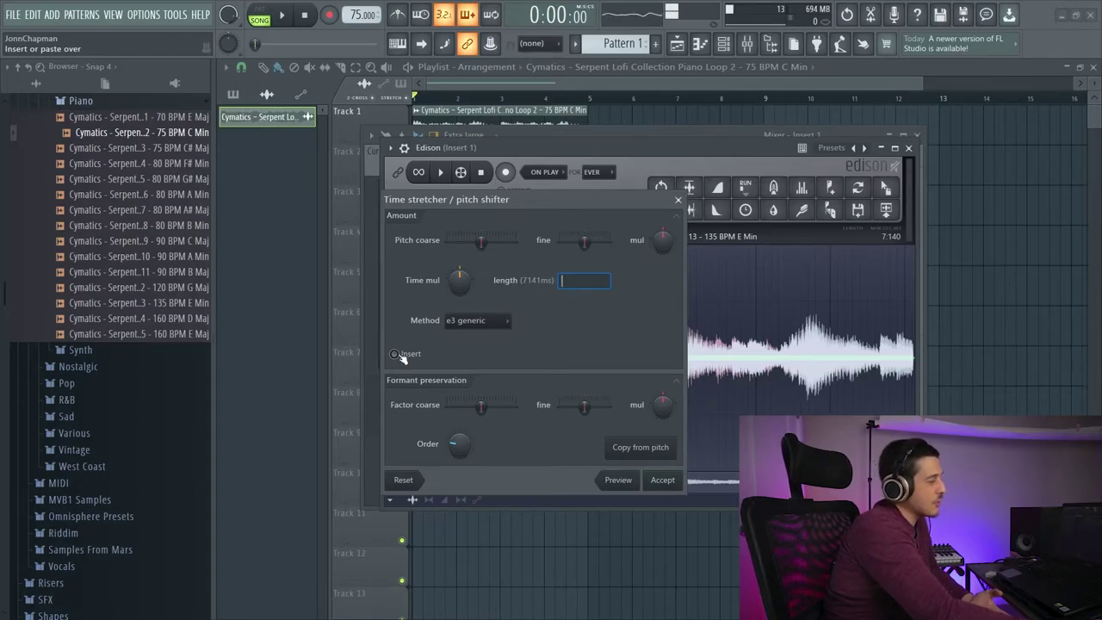
{"action": "left_click", "coordinate": [398, 354]}
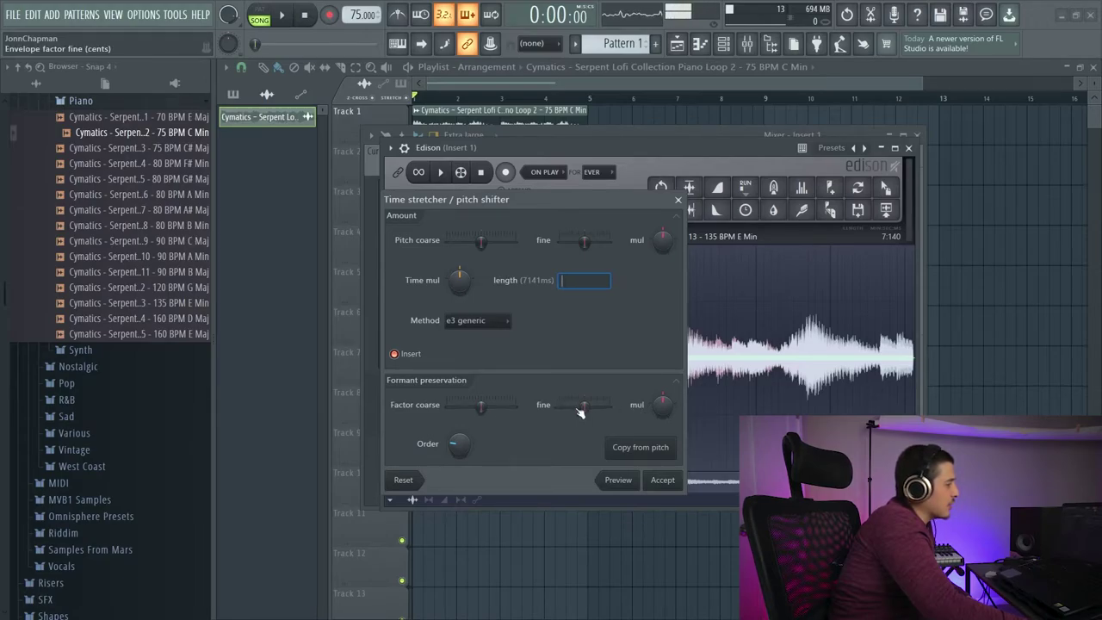
Offset the coarse, fine and multiplier pitch settings and copy them to the formant preservation factors.
{"action": "left_click_drag", "start_coordinate": [580, 413], "coordinate": [583, 411]}
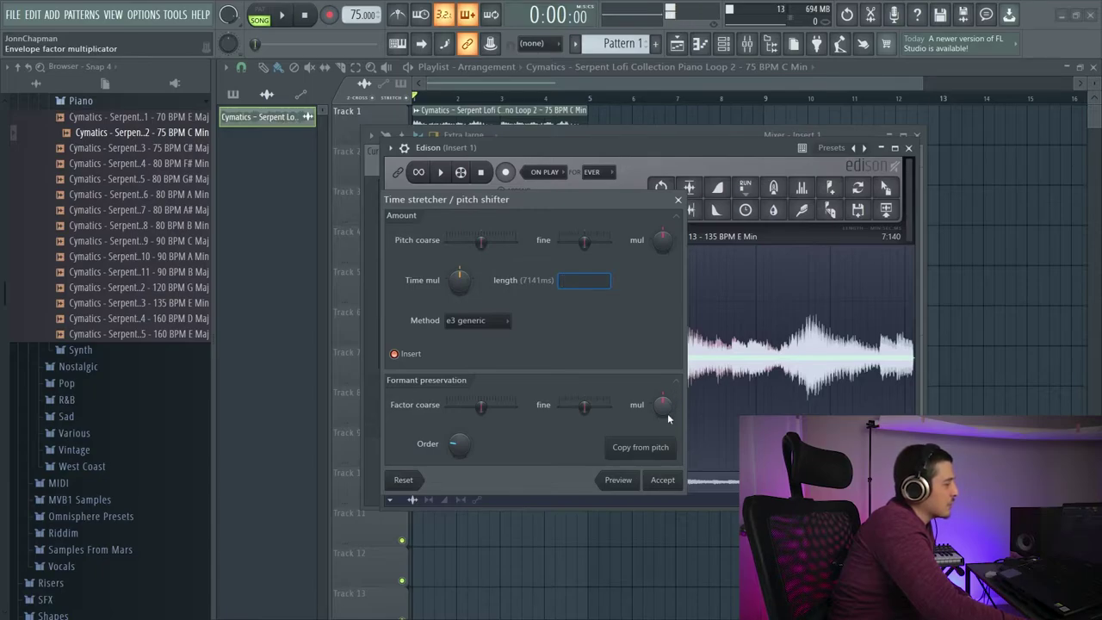
{"action": "left_click_drag", "start_coordinate": [480, 240], "coordinate": [566, 239]}
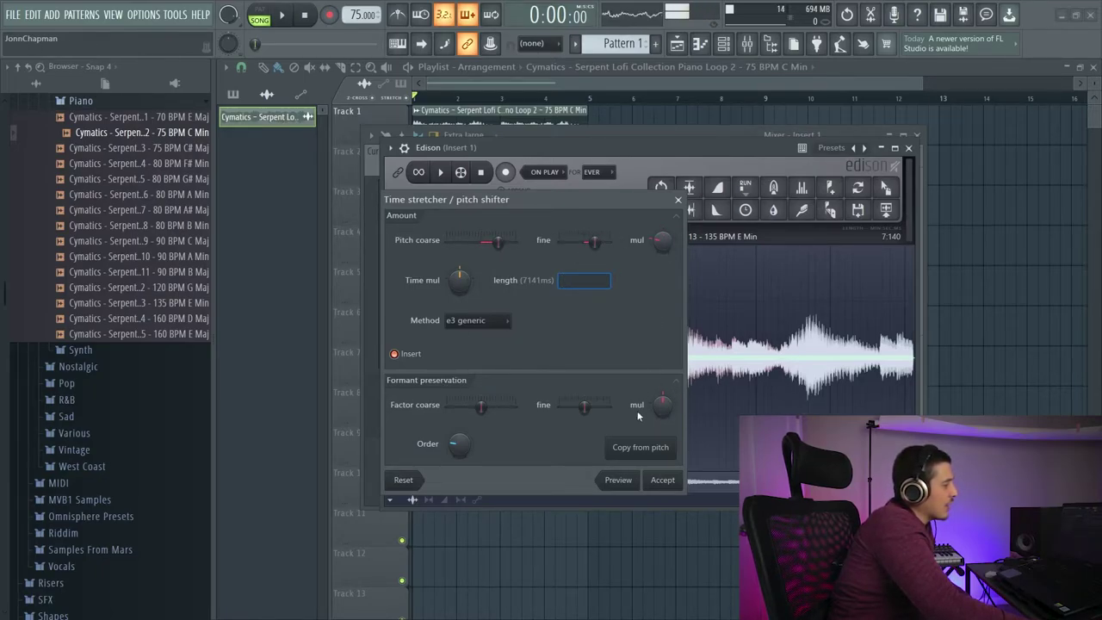
{"action": "left_click", "coordinate": [640, 447]}
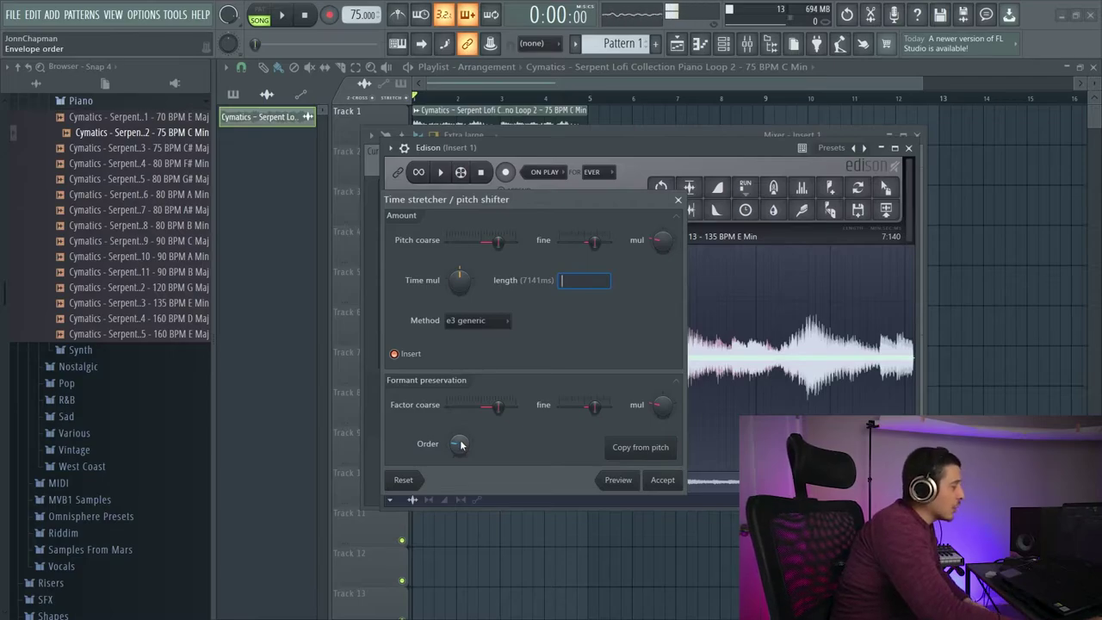
Set the formant order to about 132 Hz, preview the pitch shift and close the dialog without applying it.
{"action": "mouse_move", "coordinate": [464, 441]}
{"action": "left_mouse_down"}
{"action": "mouse_move", "coordinate": [464, 430]}
{"action": "mouse_move", "coordinate": [464, 441]}
{"action": "left_mouse_up"}
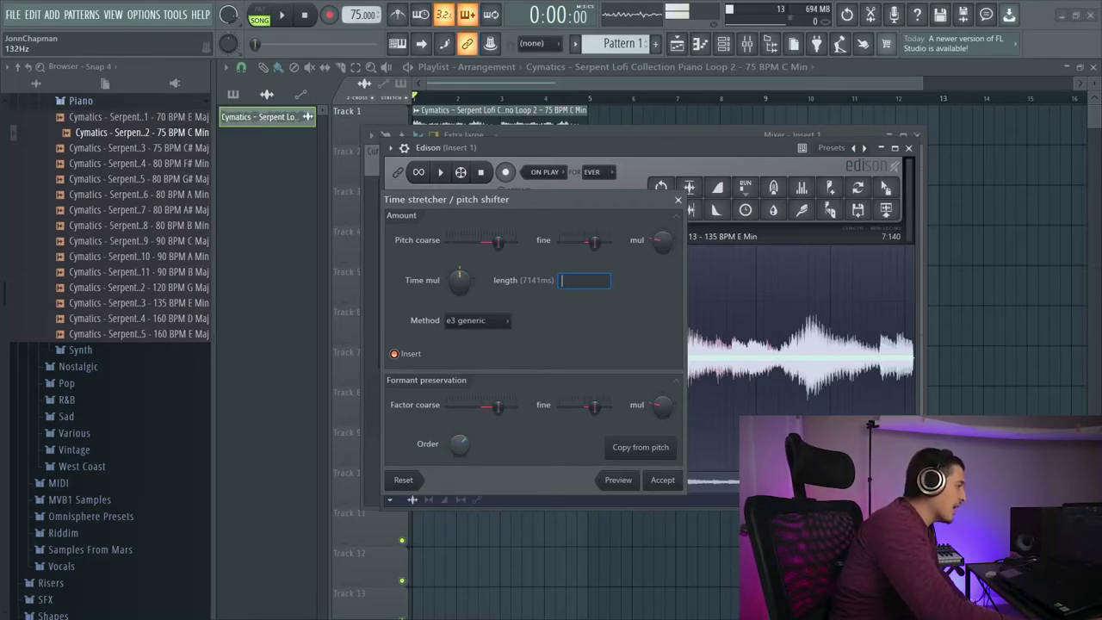
{"action": "left_click", "coordinate": [618, 479]}
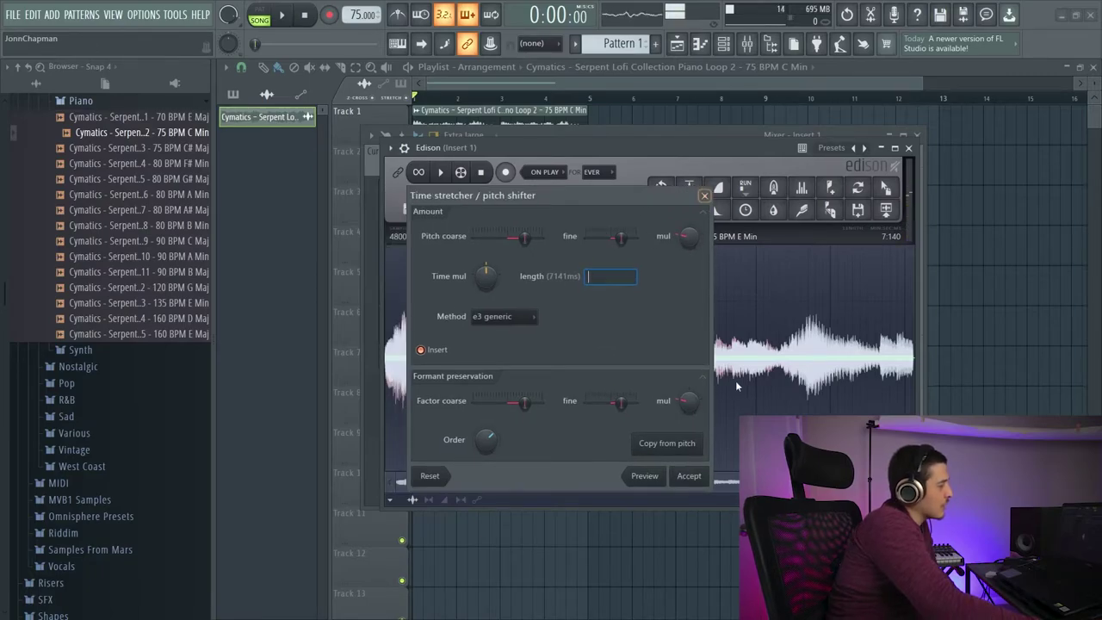
{"action": "left_click", "coordinate": [677, 200]}
Open the Drum(loop) stretcher with Auto-slice off and look through its filling methods, keeping Echo grains.
{"action": "left_click", "coordinate": [469, 209]}
{"action": "left_click", "coordinate": [667, 270]}
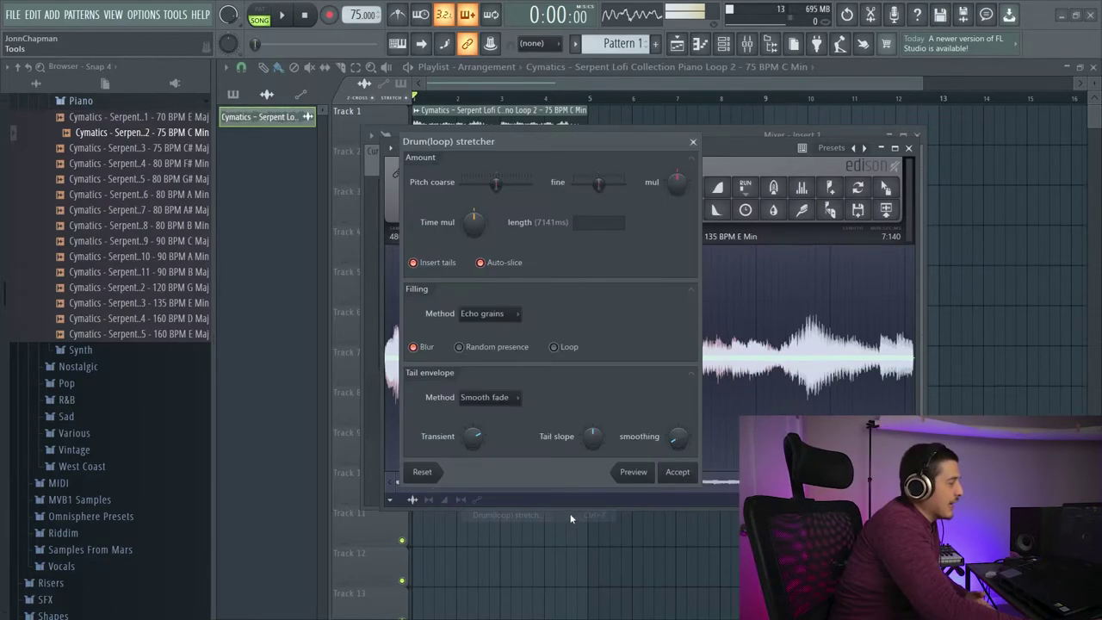
{"action": "left_click_drag", "start_coordinate": [513, 147], "coordinate": [511, 187]}
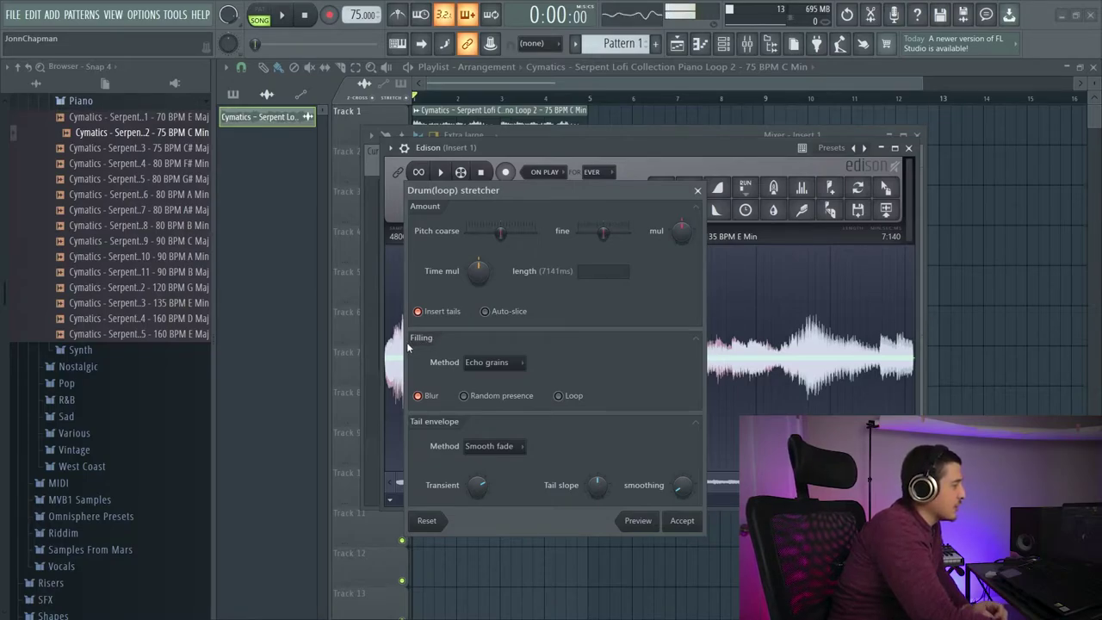
{"action": "left_click", "coordinate": [526, 366]}
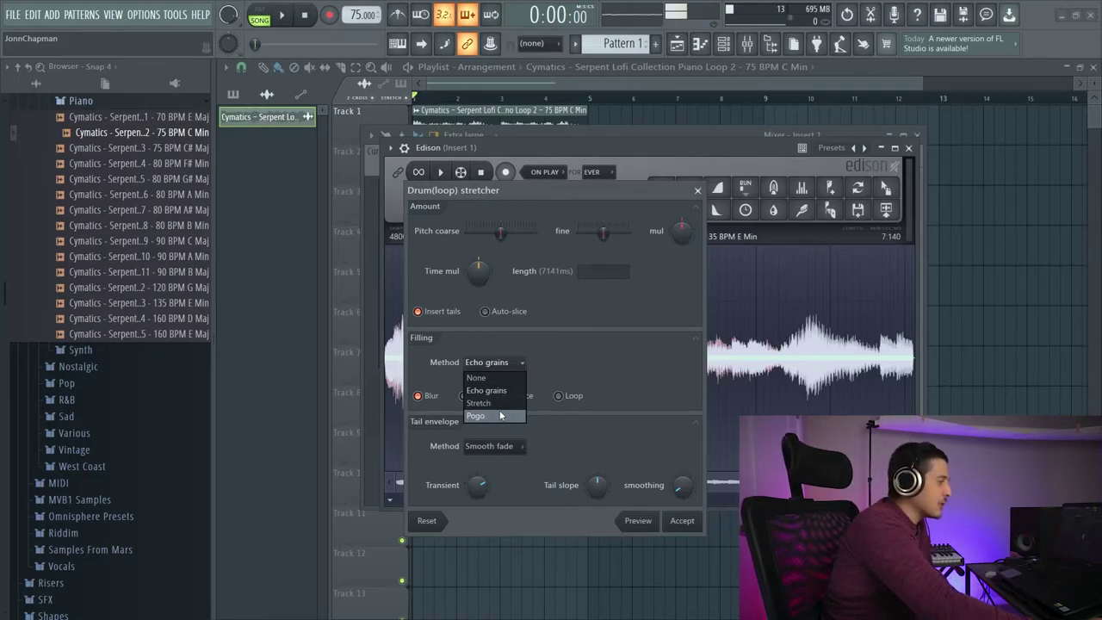
{"action": "left_click", "coordinate": [436, 359]}
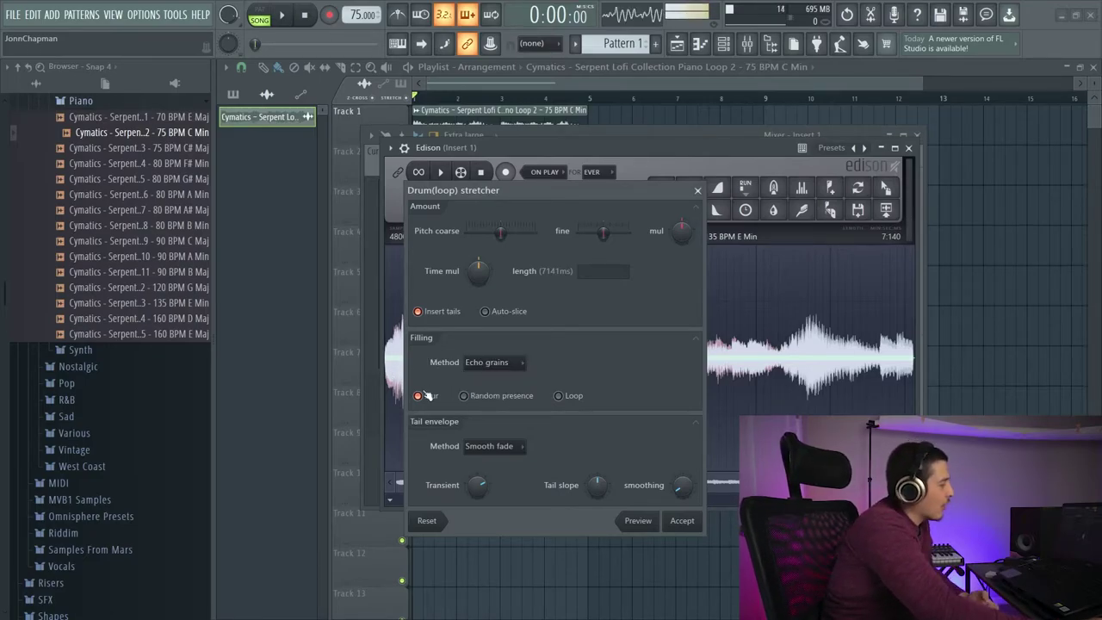
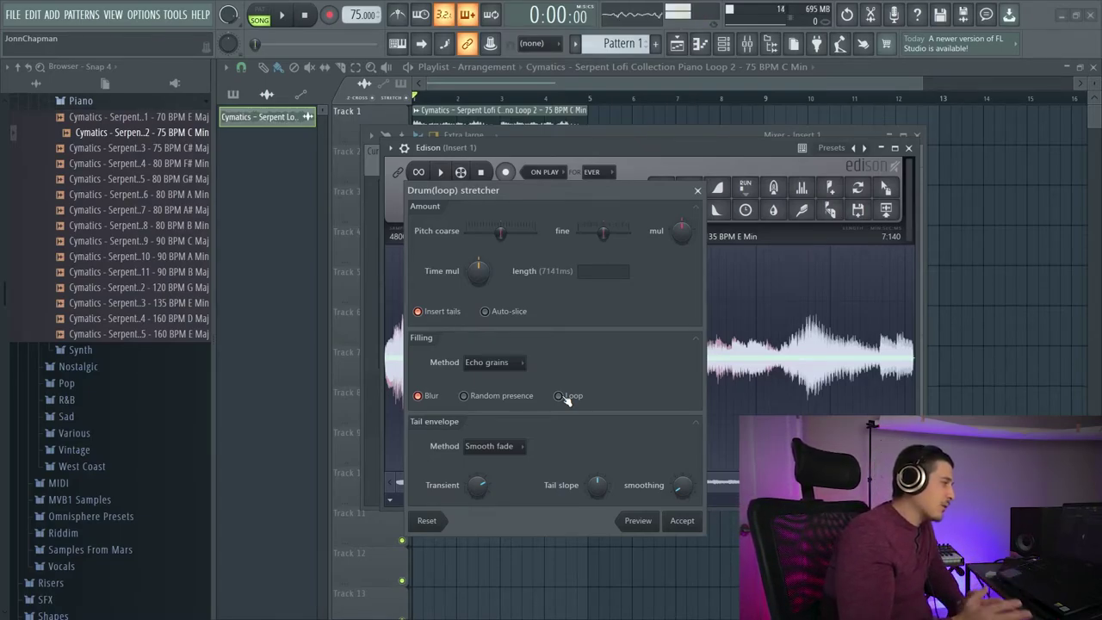
Keep Smooth fade as the tail envelope method and try the transient detection factor at about 69%.
{"action": "left_click", "coordinate": [495, 446]}
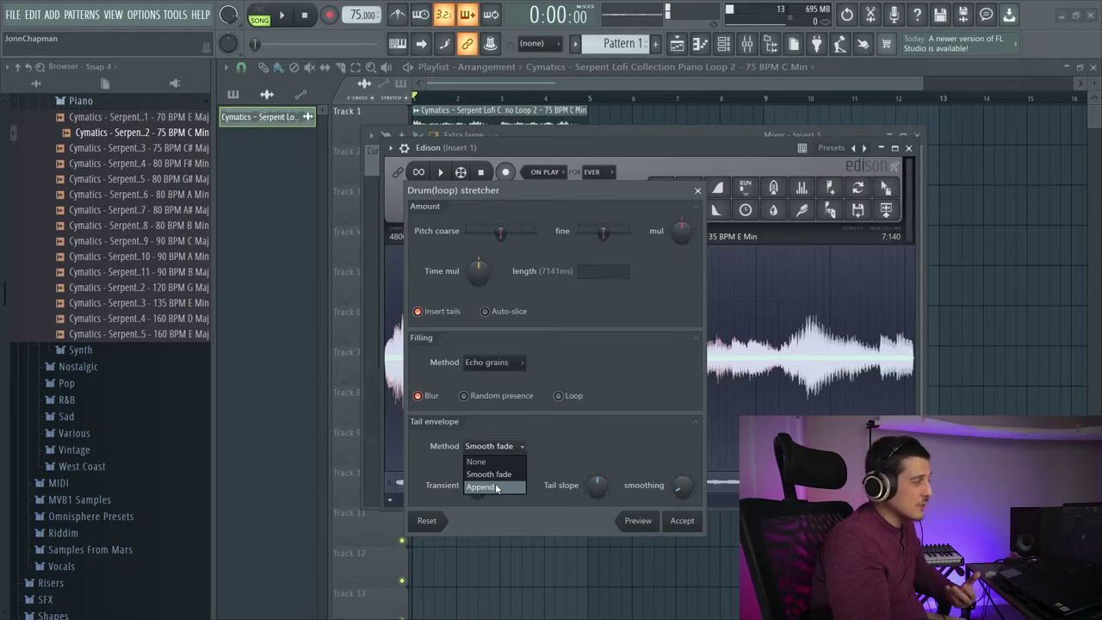
{"action": "left_click", "coordinate": [488, 473]}
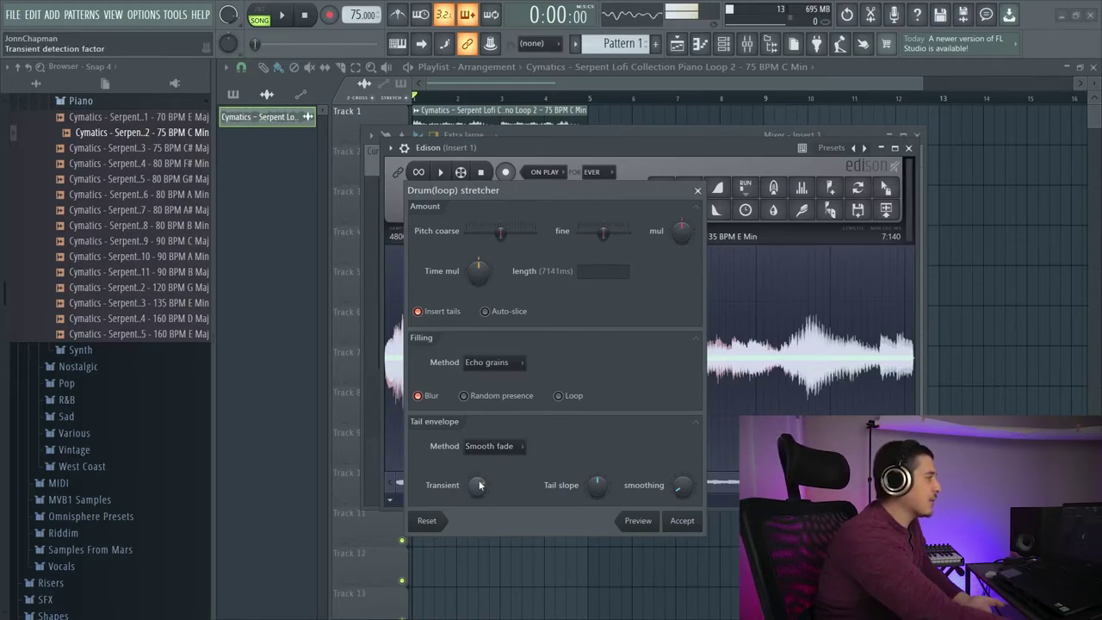
{"action": "left_click_drag", "start_coordinate": [479, 486], "coordinate": [480, 487]}
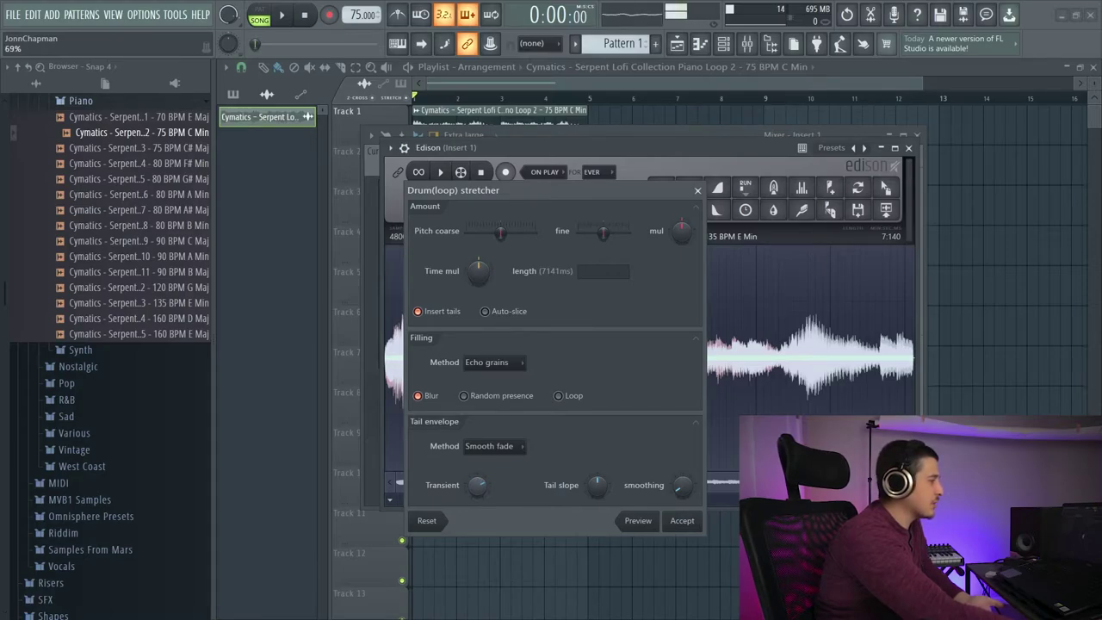
{"action": "left_click_drag", "start_coordinate": [480, 487], "coordinate": [428, 497]}
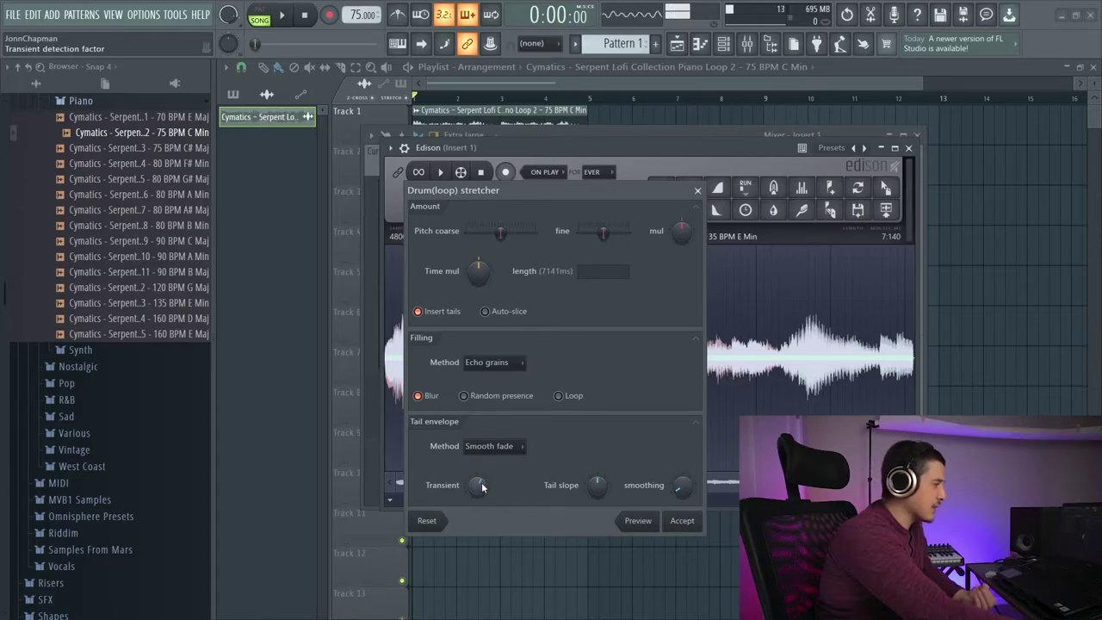
Try adjusting the tail slope and smoothing of the Drum(loop) stretcher's tail envelope.
{"action": "left_click", "coordinate": [599, 491]}
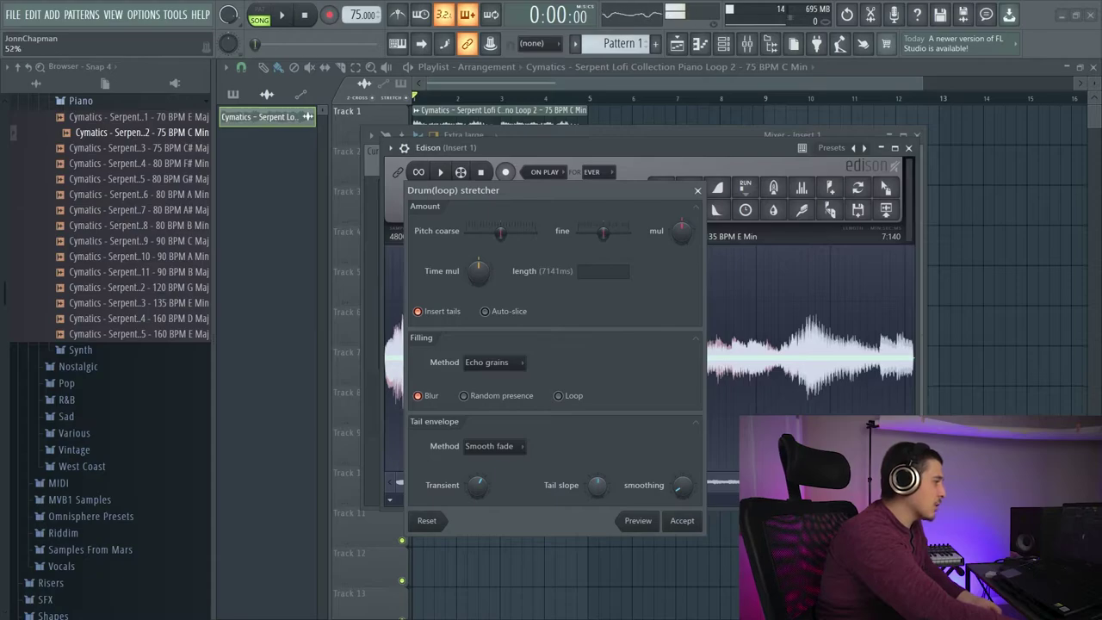
{"action": "mouse_move", "coordinate": [600, 491]}
{"action": "left_mouse_down"}
{"action": "mouse_move", "coordinate": [599, 477]}
{"action": "mouse_move", "coordinate": [606, 508]}
{"action": "left_mouse_up"}
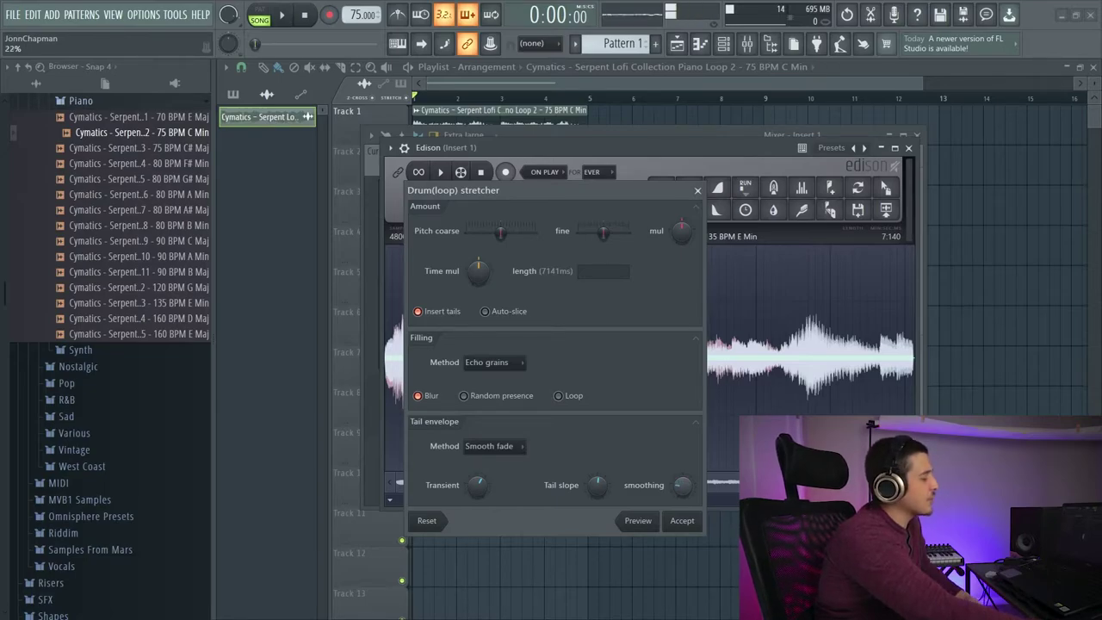
{"action": "left_click_drag", "start_coordinate": [682, 485], "coordinate": [686, 494]}
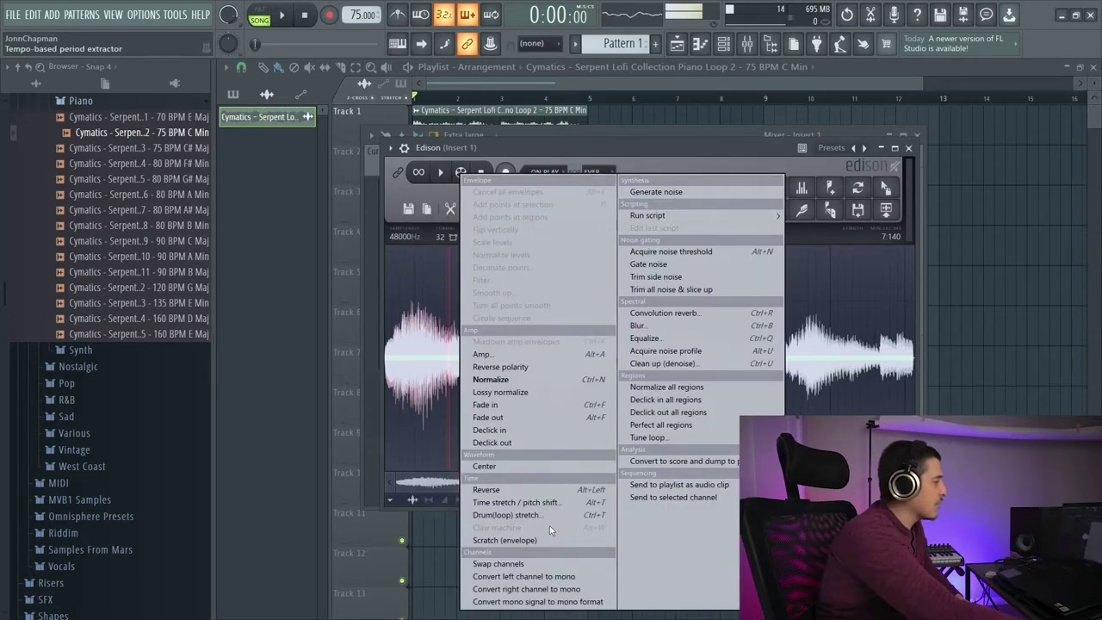
{"action": "key", "text": "Escape"}
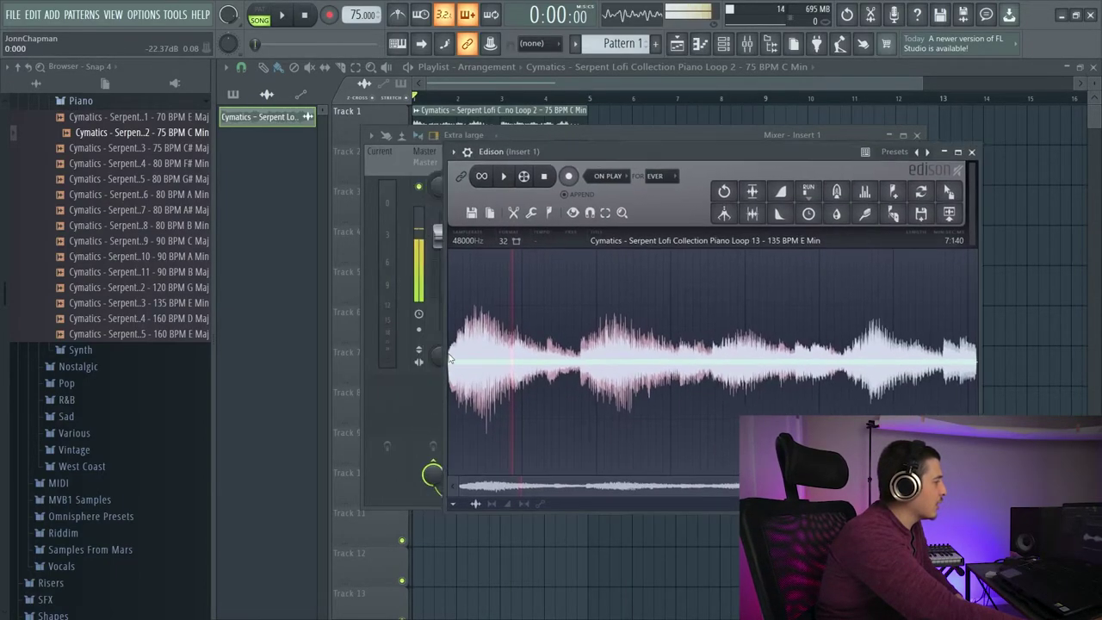
Set the sample's tempo to 135 BPM in its sample properties.
{"action": "left_click_drag", "start_coordinate": [620, 239], "coordinate": [497, 227]}
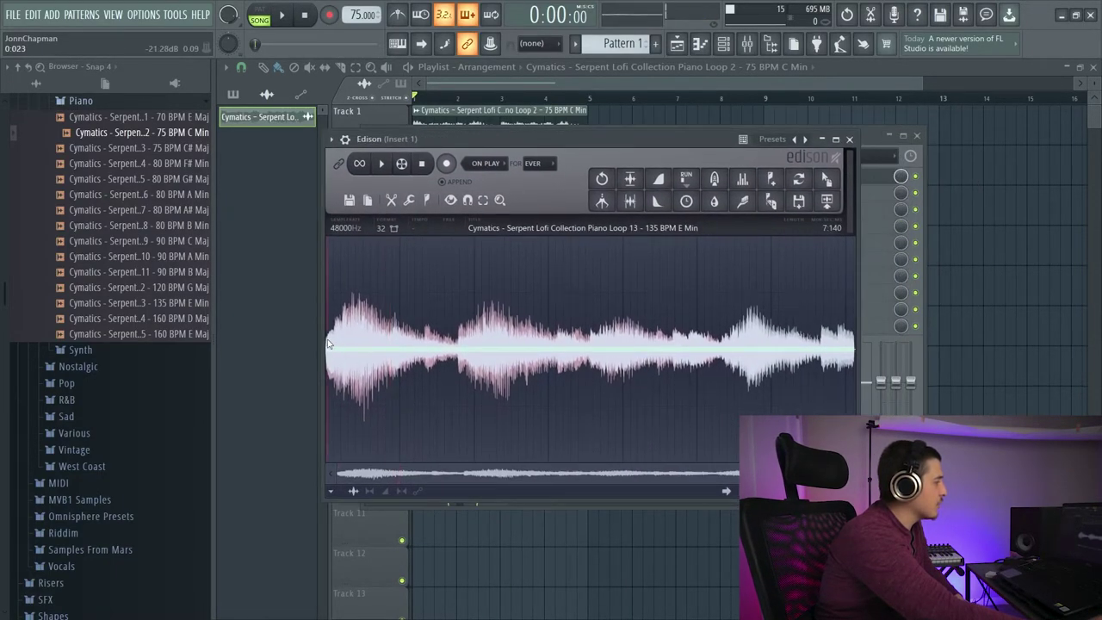
{"action": "double_click", "coordinate": [498, 227]}
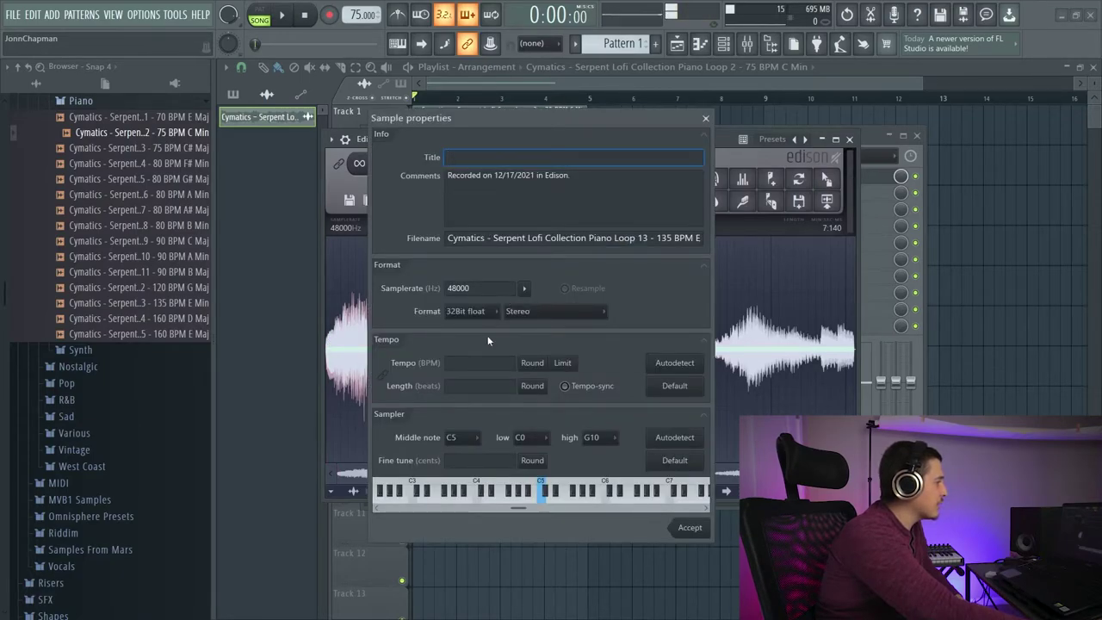
{"action": "left_click", "coordinate": [480, 362]}
{"action": "type", "text": "135"}
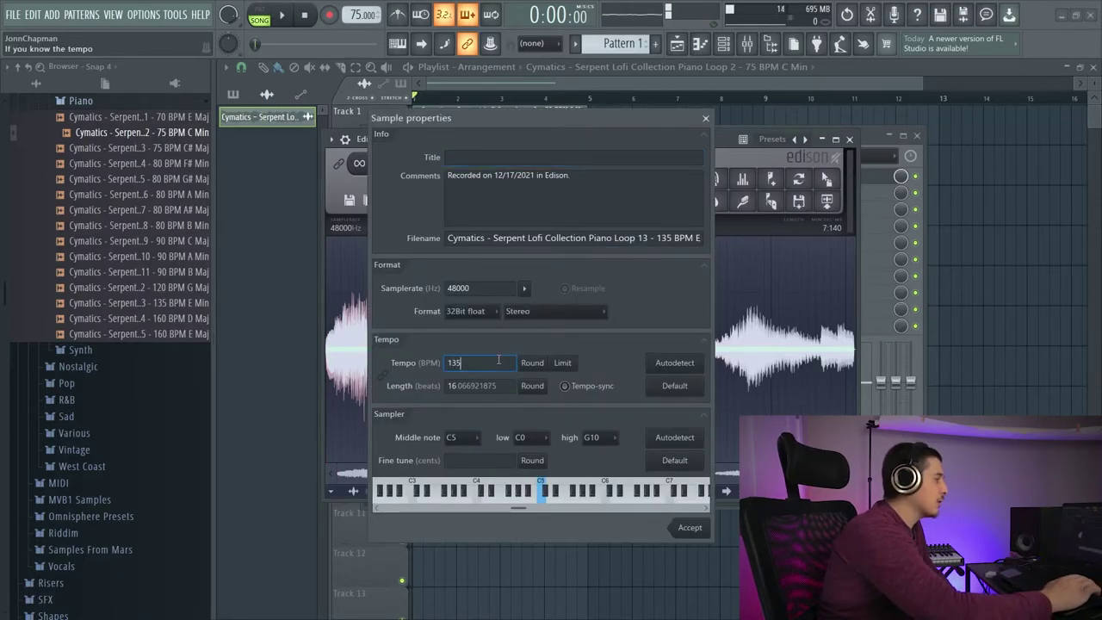
{"action": "key", "text": "Return"}
Try Claw machine on the piano loop, previewing different compensation stretching amounts up to about 62%.
{"action": "left_click_drag", "start_coordinate": [541, 220], "coordinate": [624, 266]}
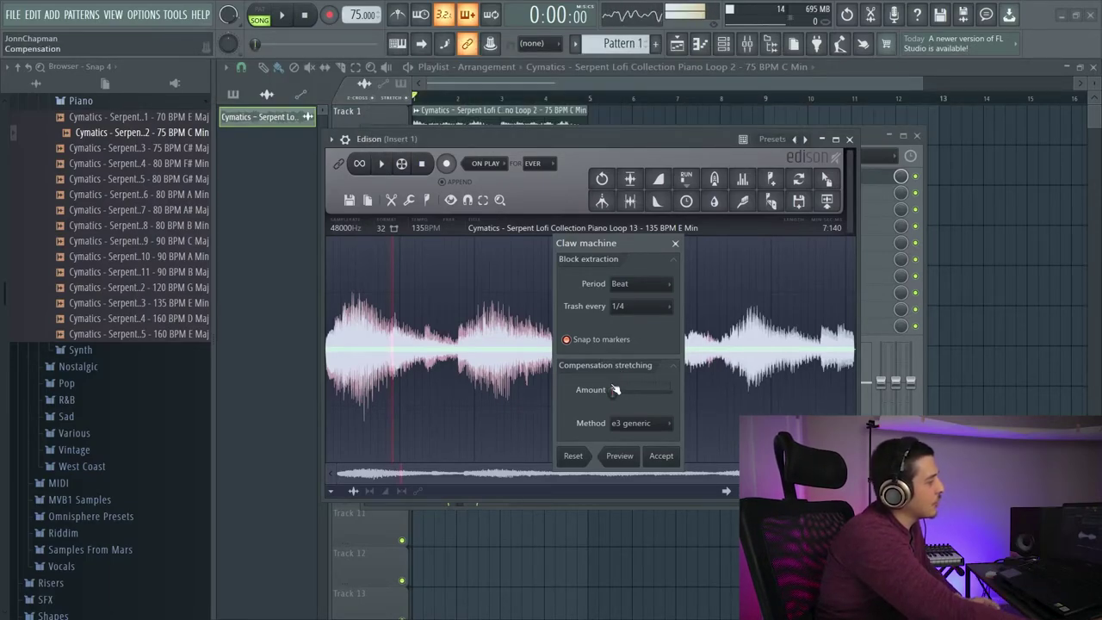
{"action": "left_click_drag", "start_coordinate": [614, 391], "coordinate": [642, 391]}
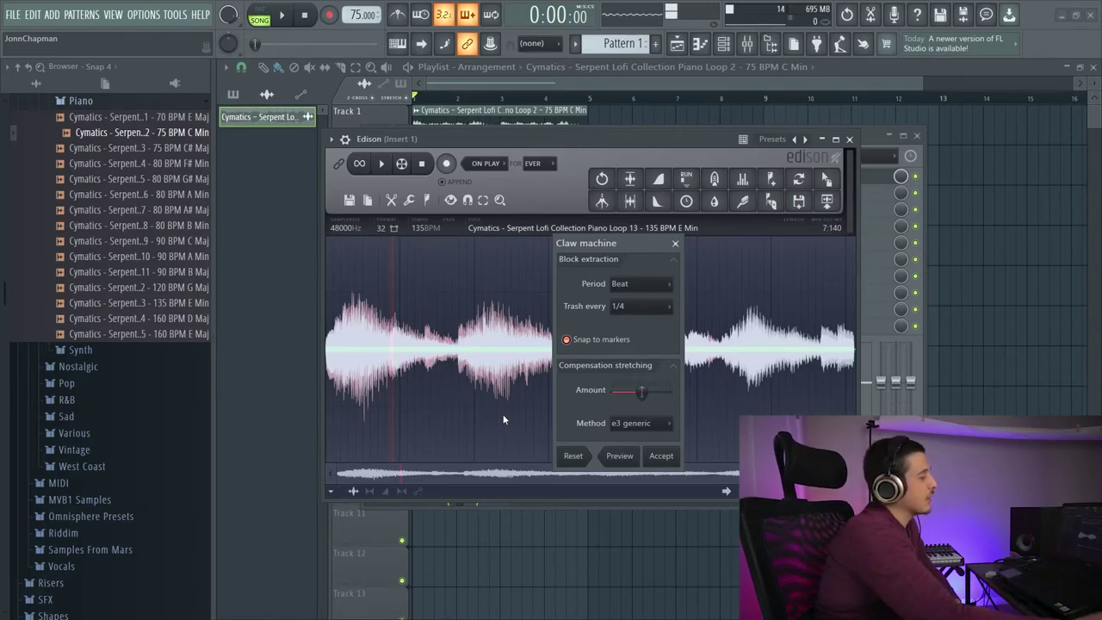
{"action": "left_click", "coordinate": [633, 453]}
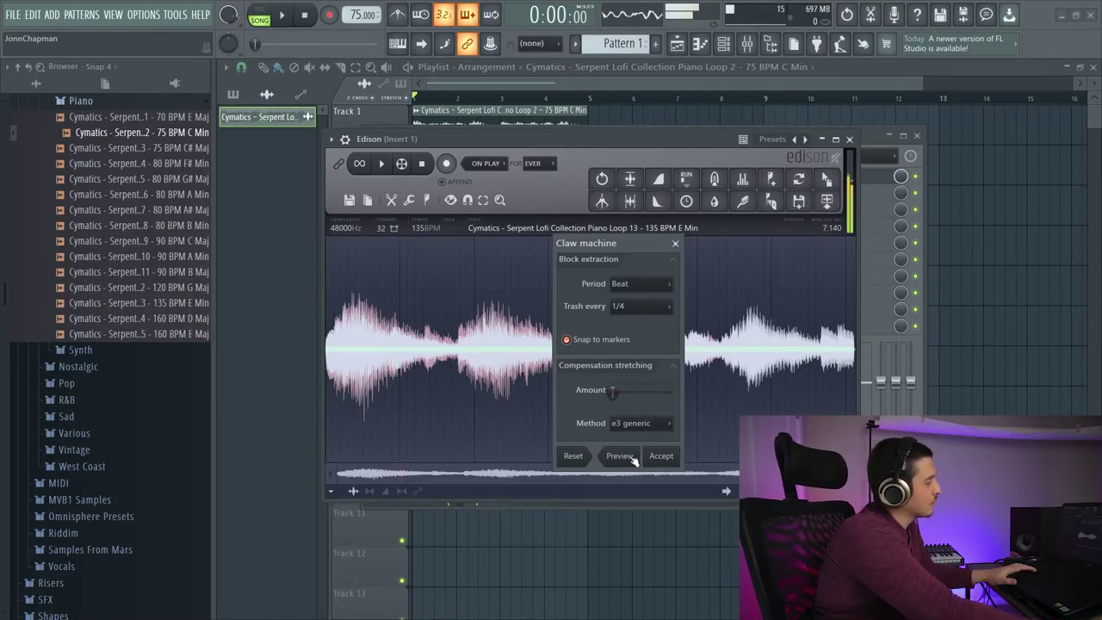
{"action": "left_click_drag", "start_coordinate": [641, 390], "coordinate": [600, 382]}
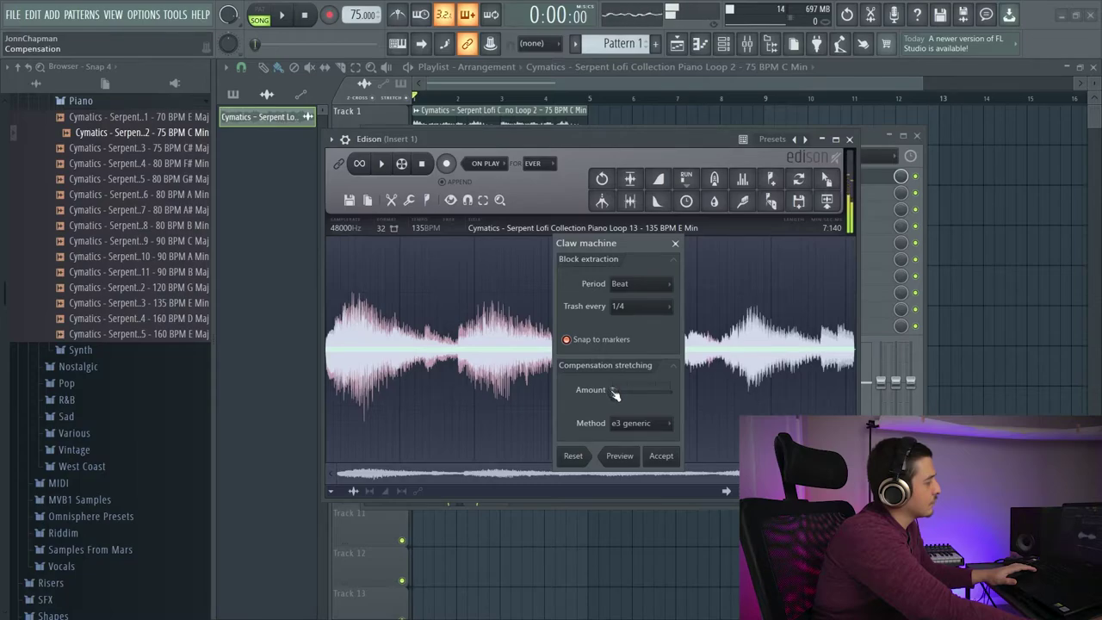
{"action": "left_click_drag", "start_coordinate": [615, 393], "coordinate": [647, 392]}
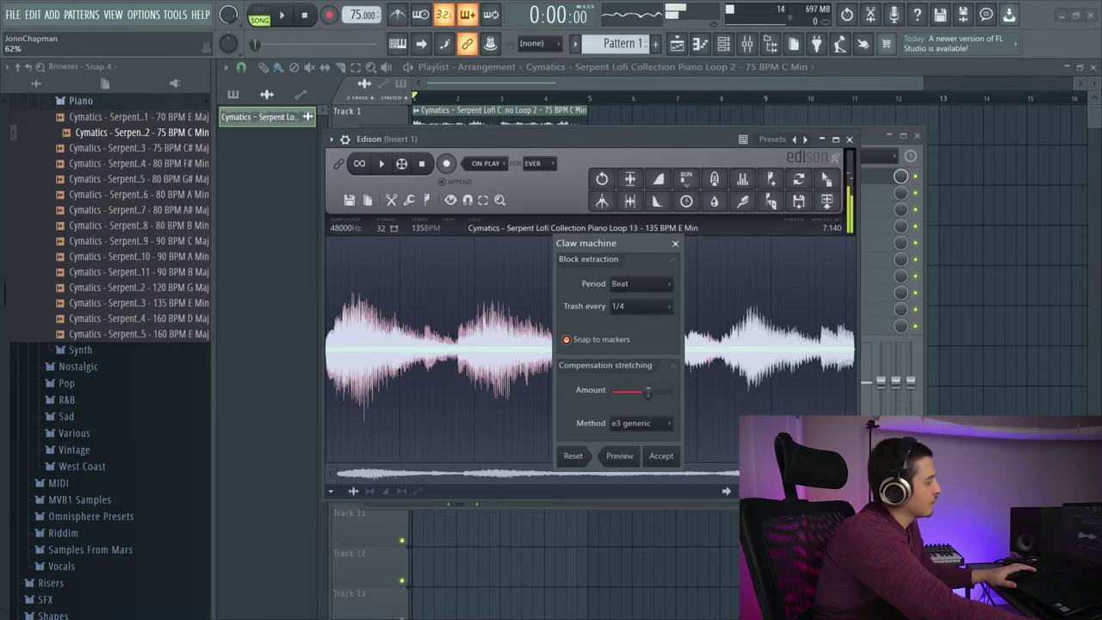
{"action": "right_click", "coordinate": [617, 469]}
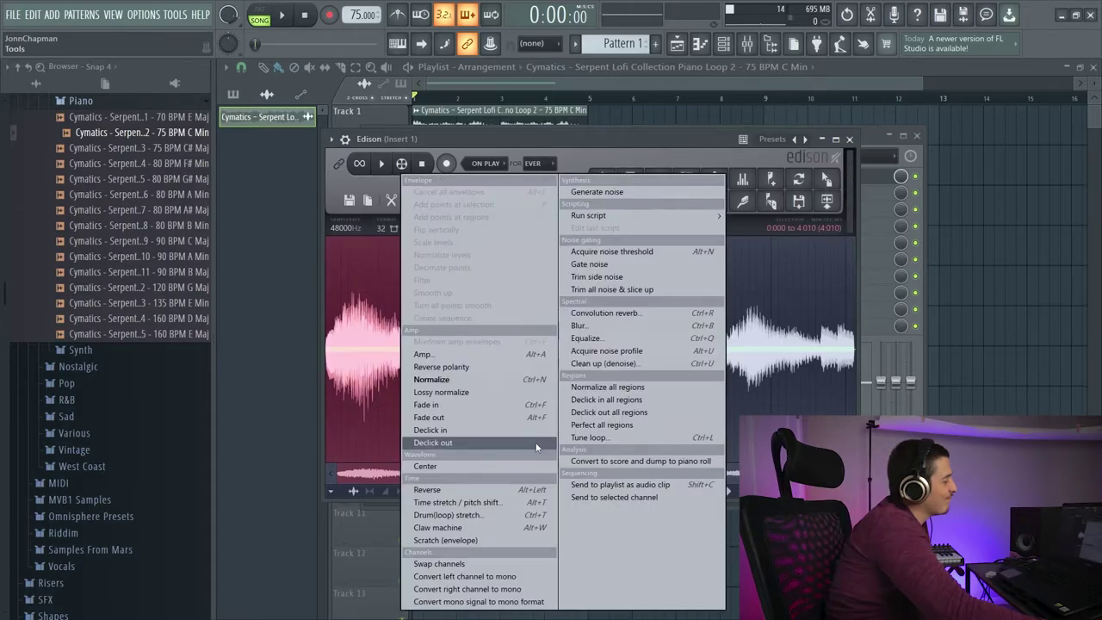
Shape an envelope that curves steeply down from maximum at the loop's start, and apply Scratch (envelope).
{"action": "left_click", "coordinate": [511, 537]}
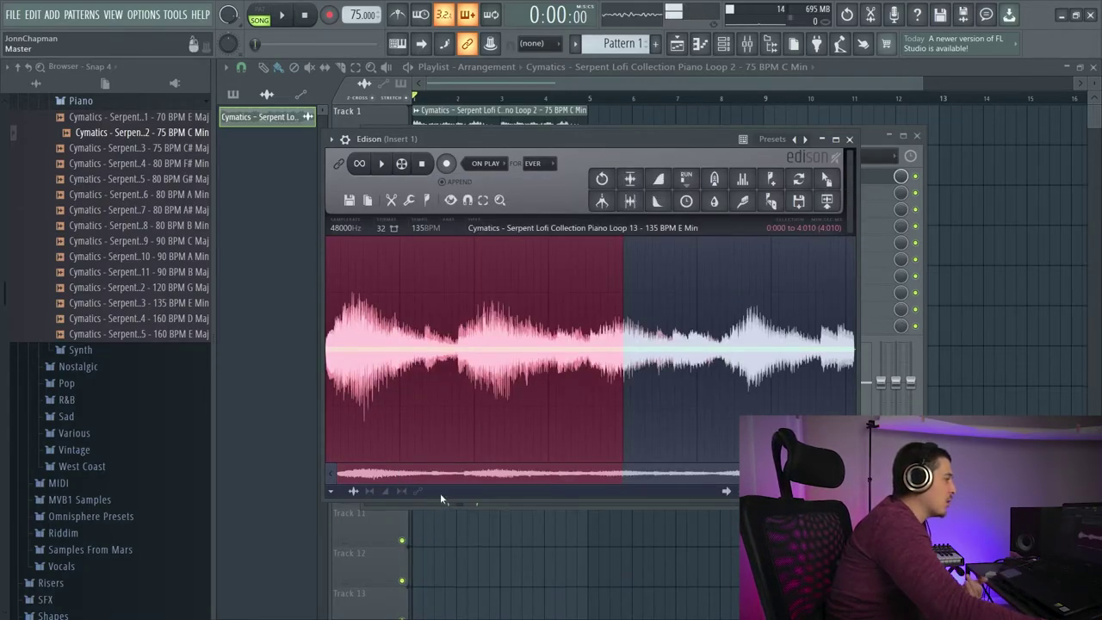
{"action": "left_click_drag", "start_coordinate": [328, 349], "coordinate": [315, 243]}
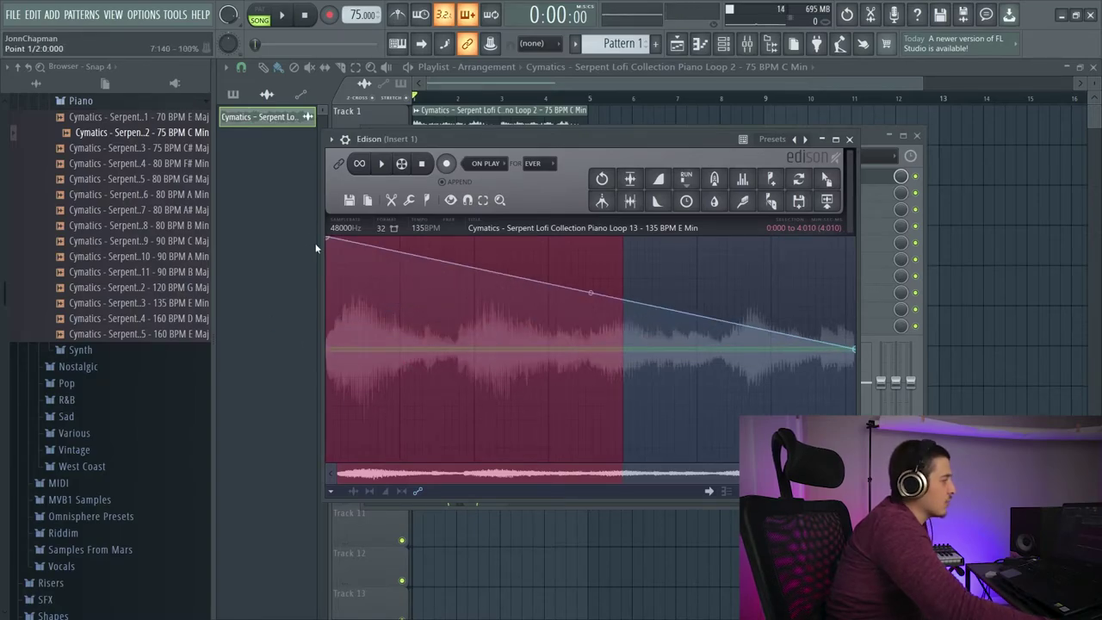
{"action": "left_click_drag", "start_coordinate": [591, 292], "coordinate": [590, 405]}
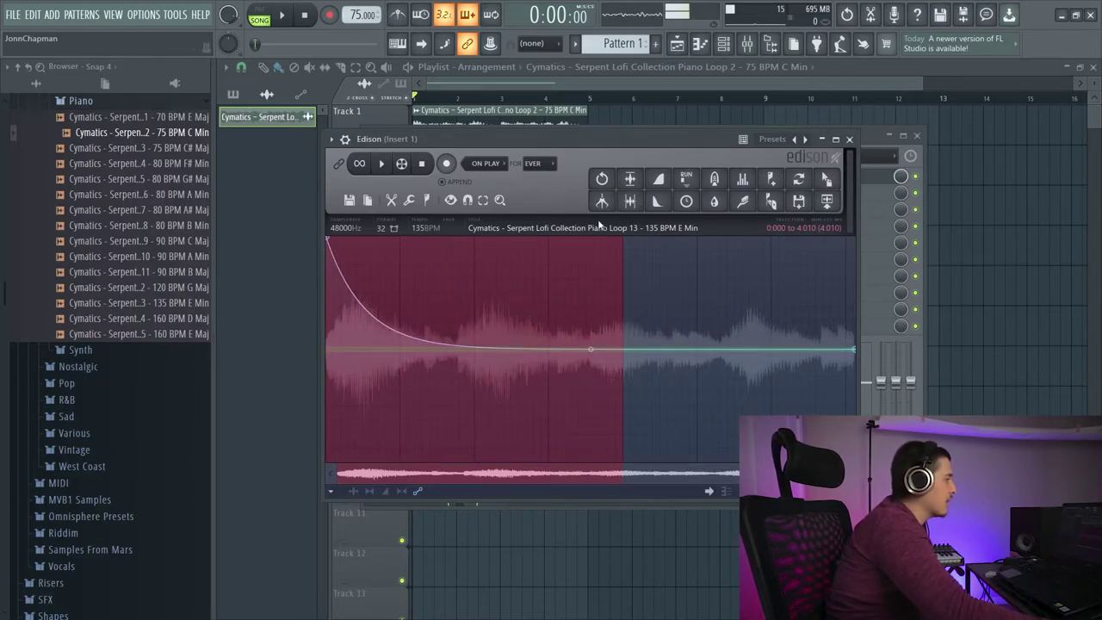
{"action": "left_click", "coordinate": [408, 200]}
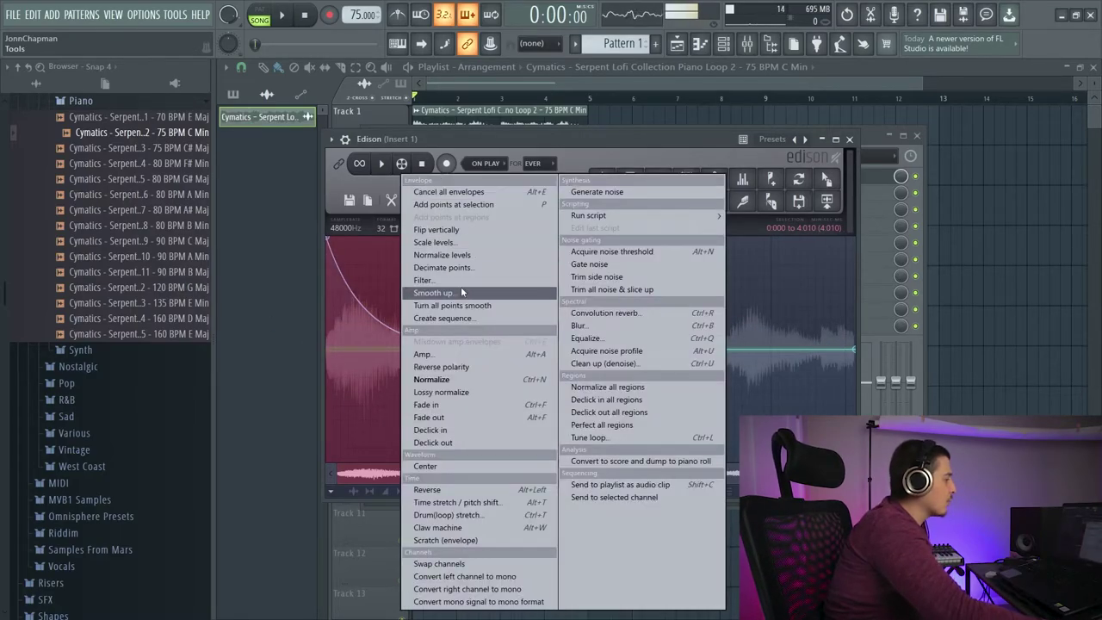
{"action": "left_click", "coordinate": [483, 540]}
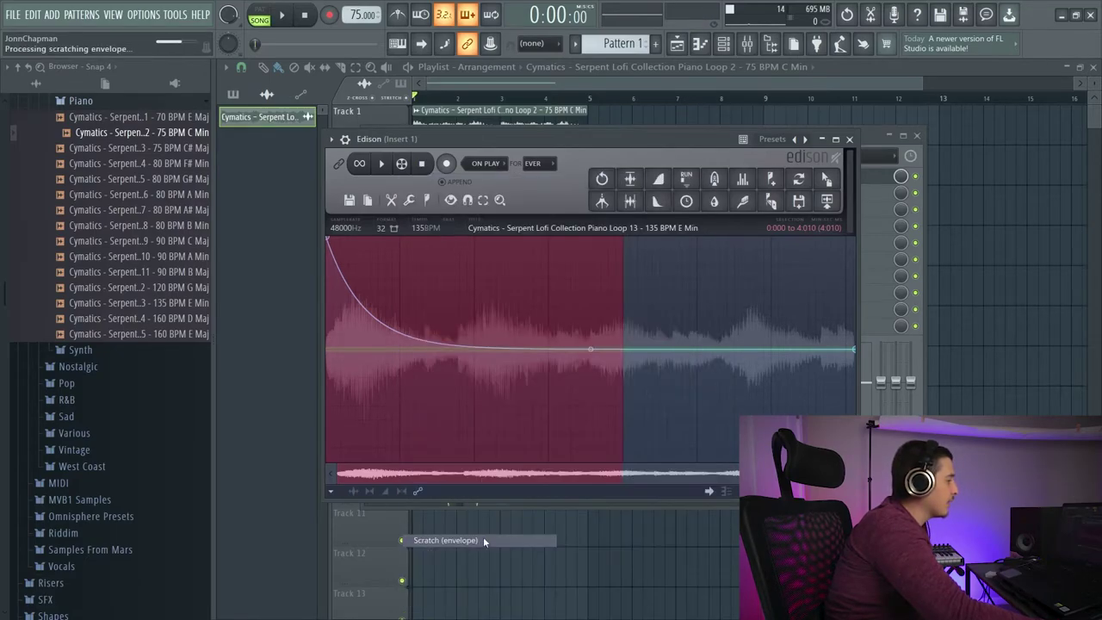
Play back part of the scratched sample and undo the scratch processing.
{"action": "left_click", "coordinate": [383, 165]}
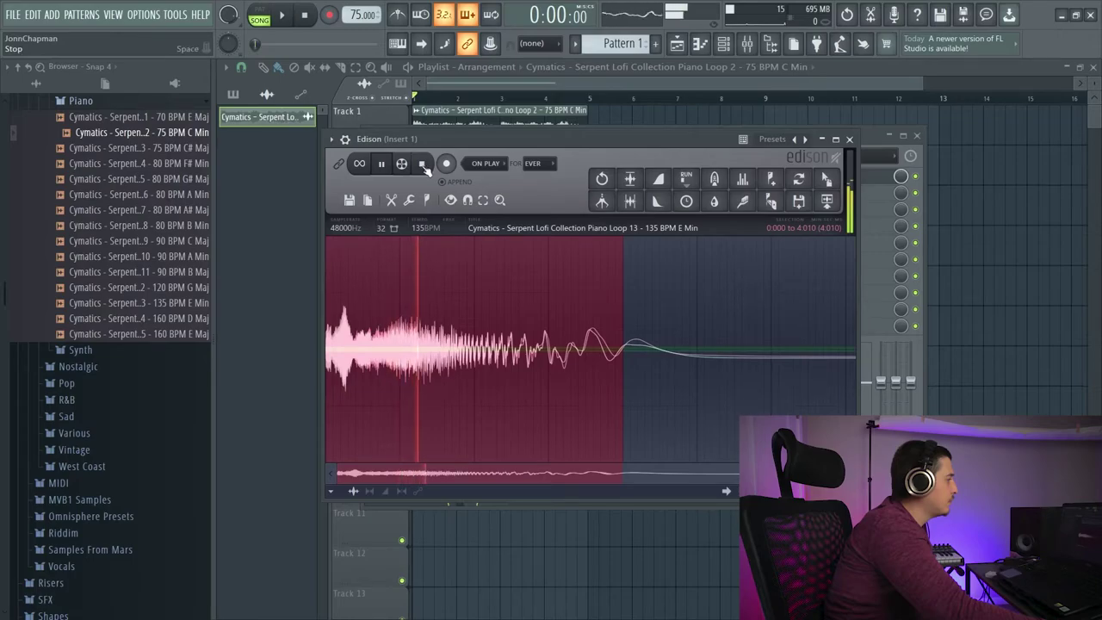
{"action": "left_click", "coordinate": [425, 165]}
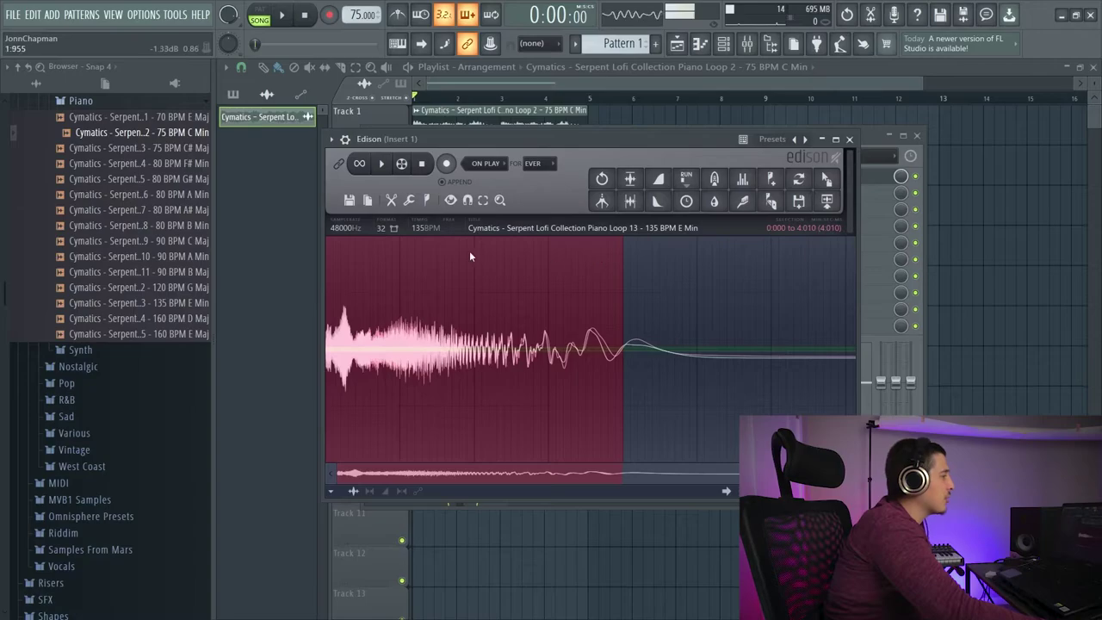
{"action": "left_click", "coordinate": [602, 200]}
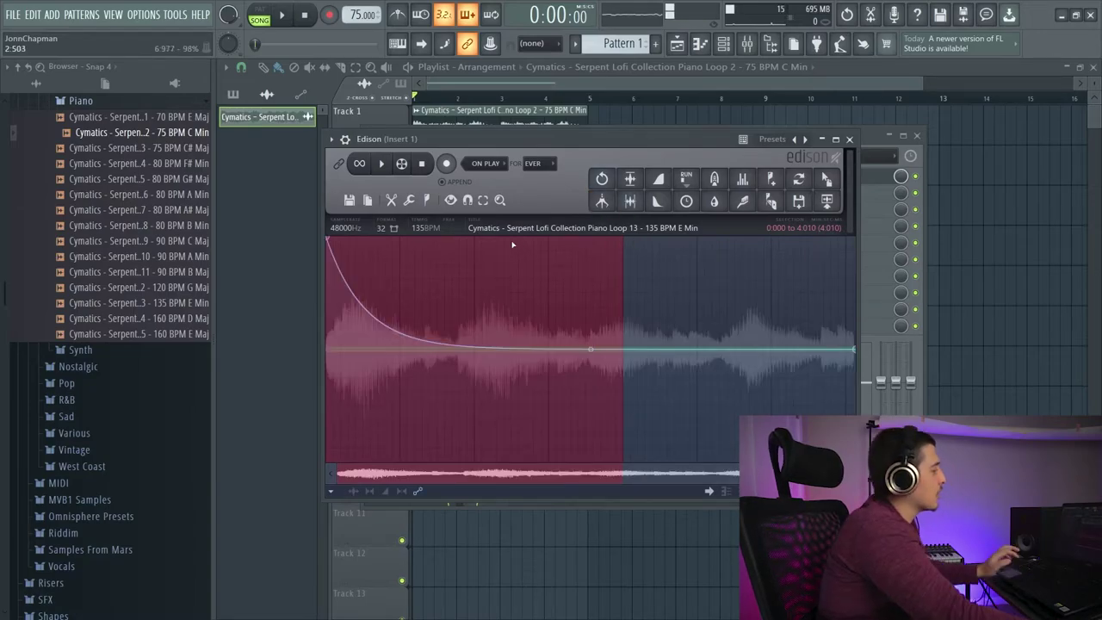
Run the Pulse generator script on the selected first part of the piano loop.
{"action": "left_click", "coordinate": [409, 199]}
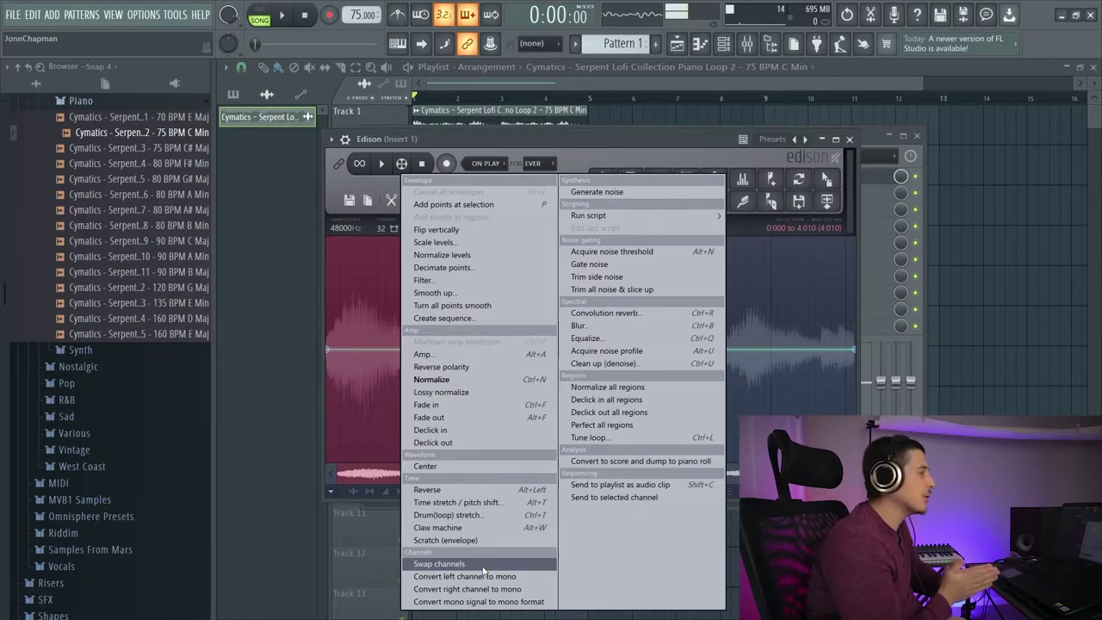
{"action": "left_click", "coordinate": [593, 192]}
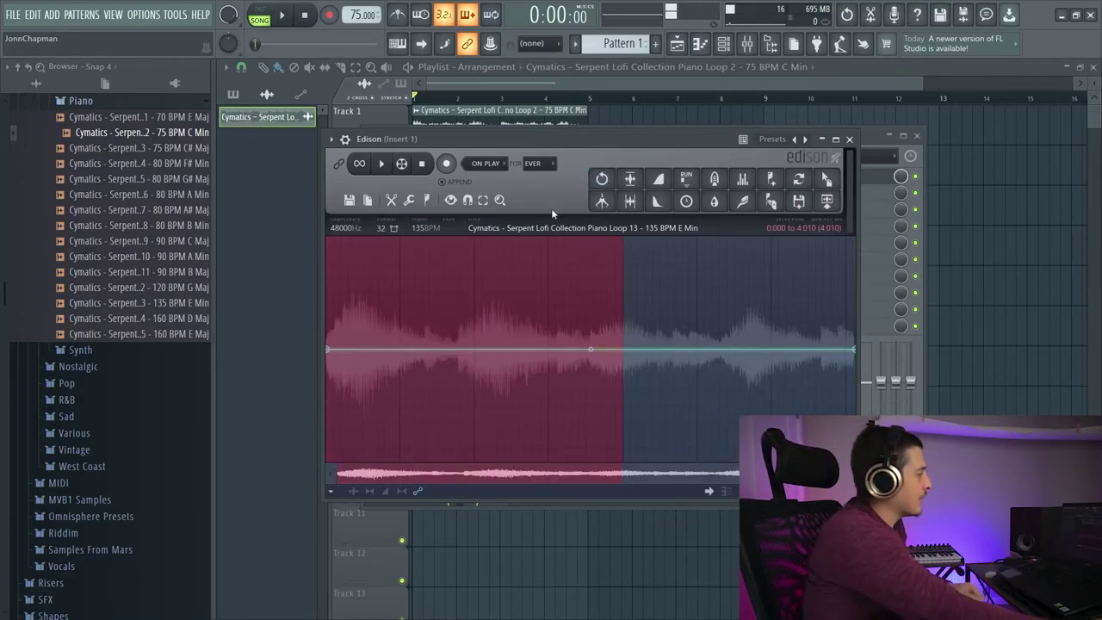
{"action": "left_click", "coordinate": [409, 200]}
{"action": "mouse_move", "coordinate": [711, 220]}
{"action": "mouse_move", "coordinate": [750, 218]}
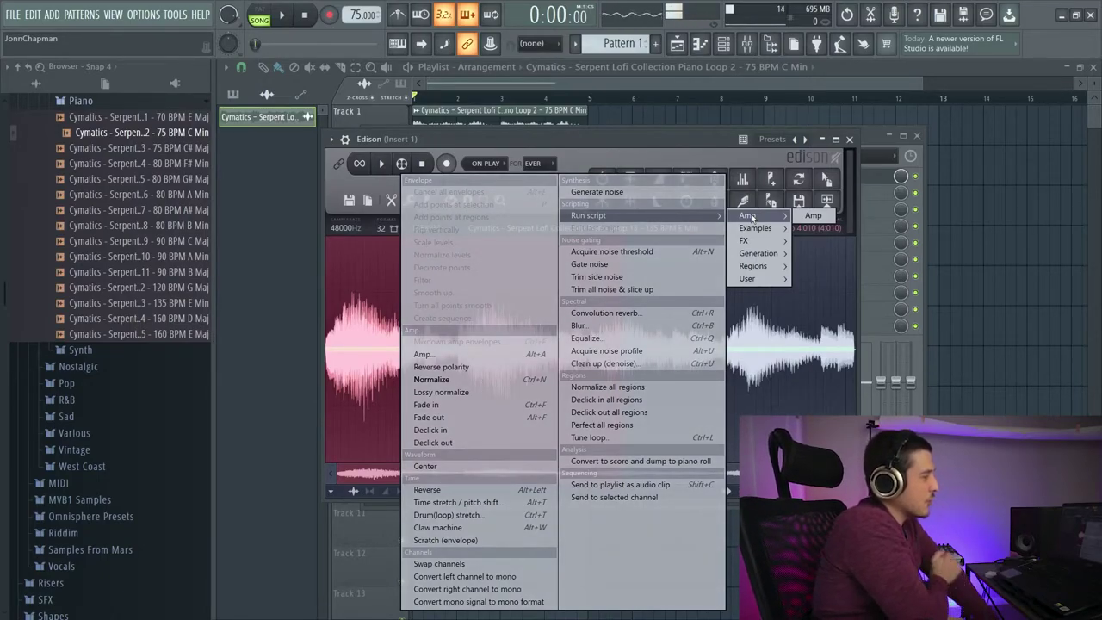
{"action": "mouse_move", "coordinate": [763, 231]}
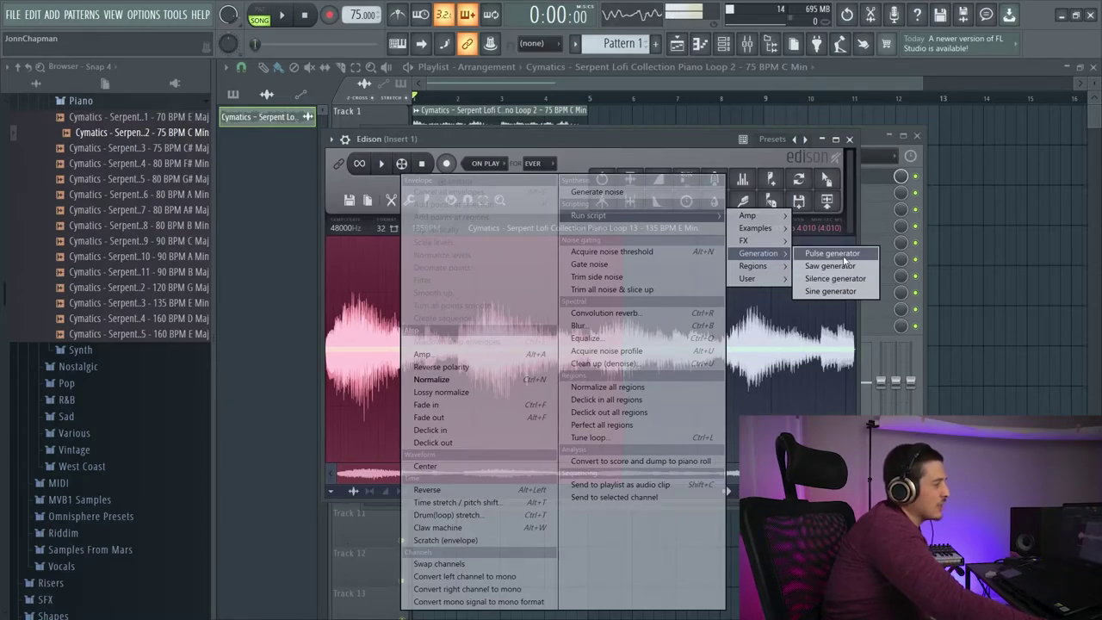
{"action": "left_click", "coordinate": [831, 253]}
{"action": "key", "text": "Return"}
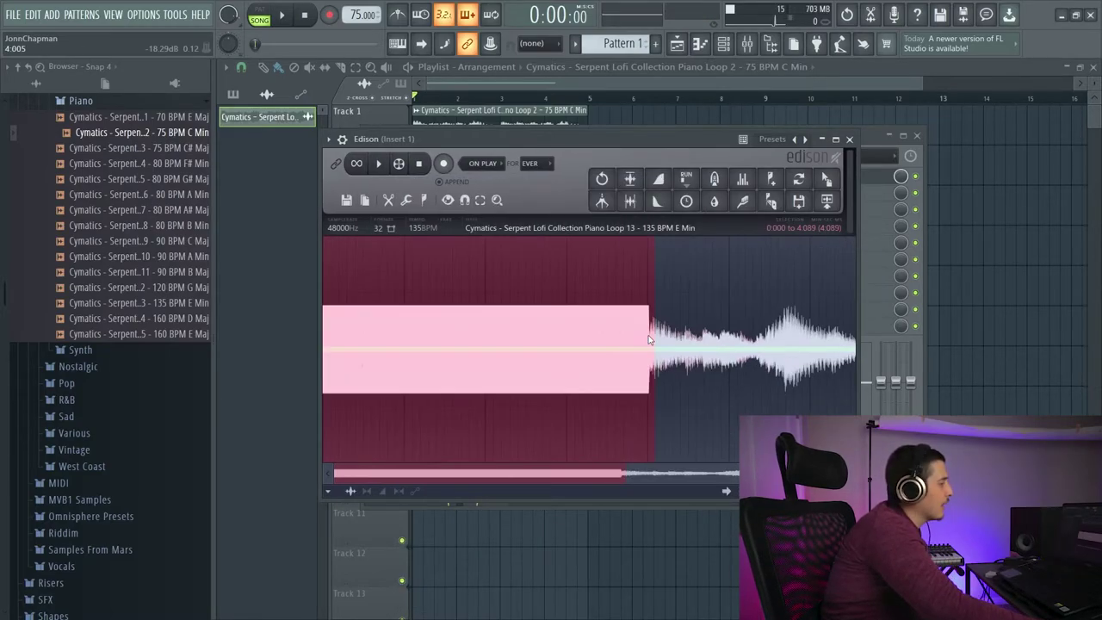
Reselect the generated pulse, lower its volume with the Amp script, and play it back.
{"action": "left_click_drag", "start_coordinate": [648, 338], "coordinate": [635, 339]}
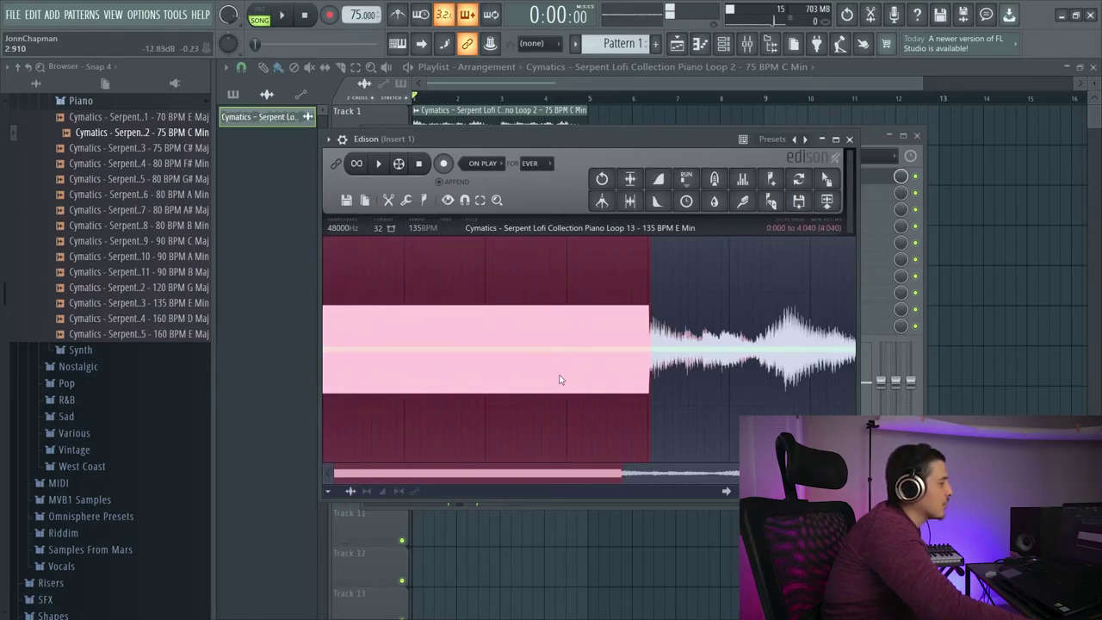
{"action": "left_click", "coordinate": [686, 178]}
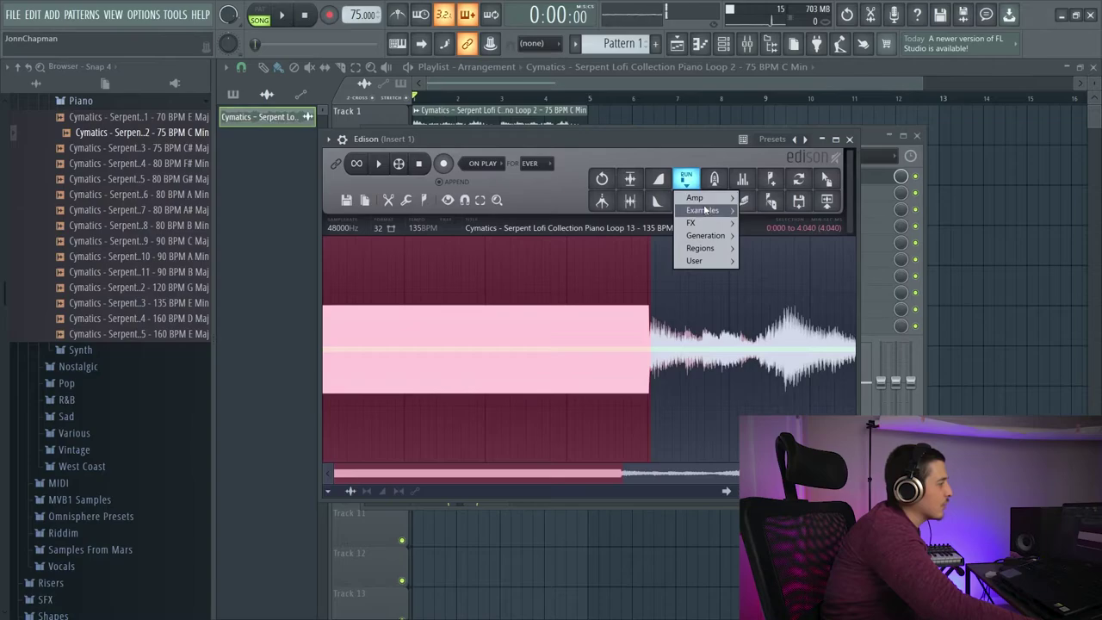
{"action": "mouse_move", "coordinate": [711, 201]}
{"action": "left_click", "coordinate": [748, 199]}
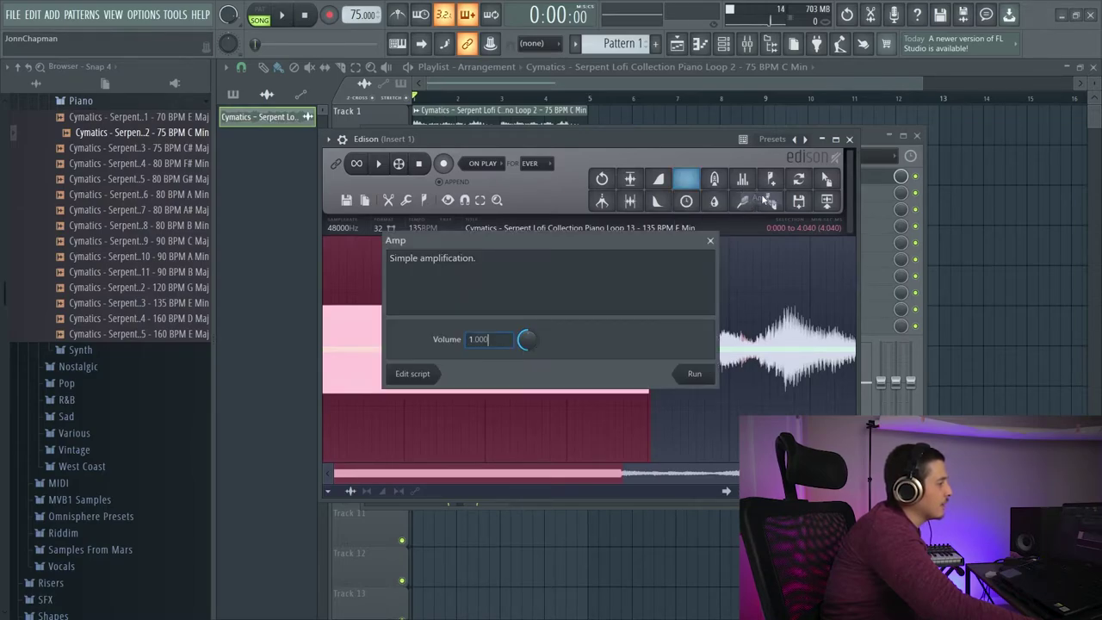
{"action": "left_click_drag", "start_coordinate": [525, 341], "coordinate": [535, 344]}
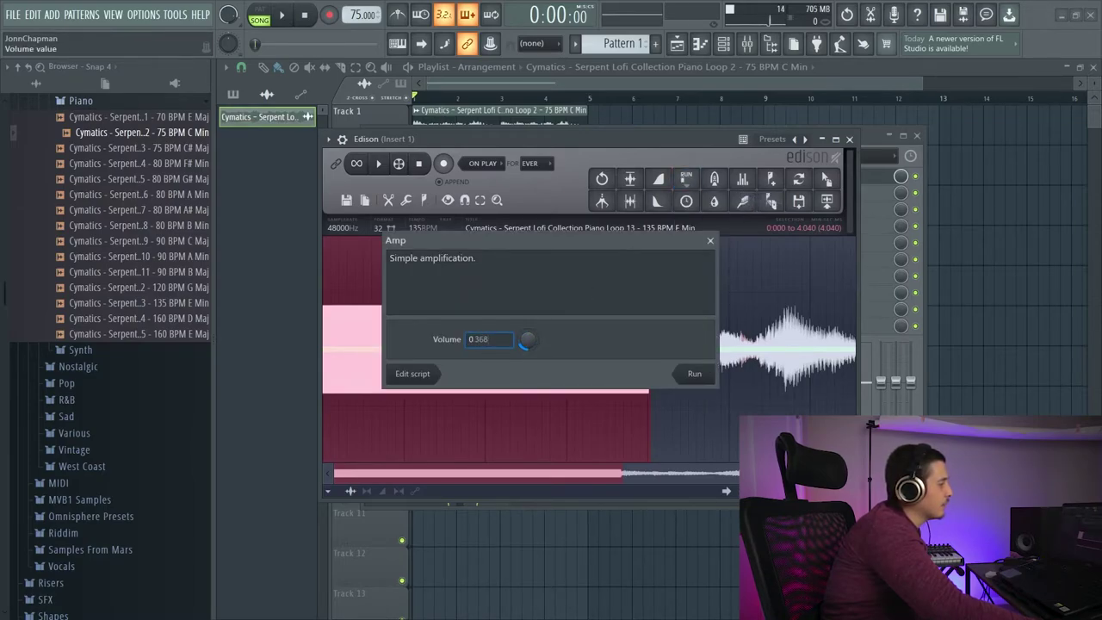
{"action": "left_click", "coordinate": [695, 374]}
{"action": "left_click", "coordinate": [378, 164]}
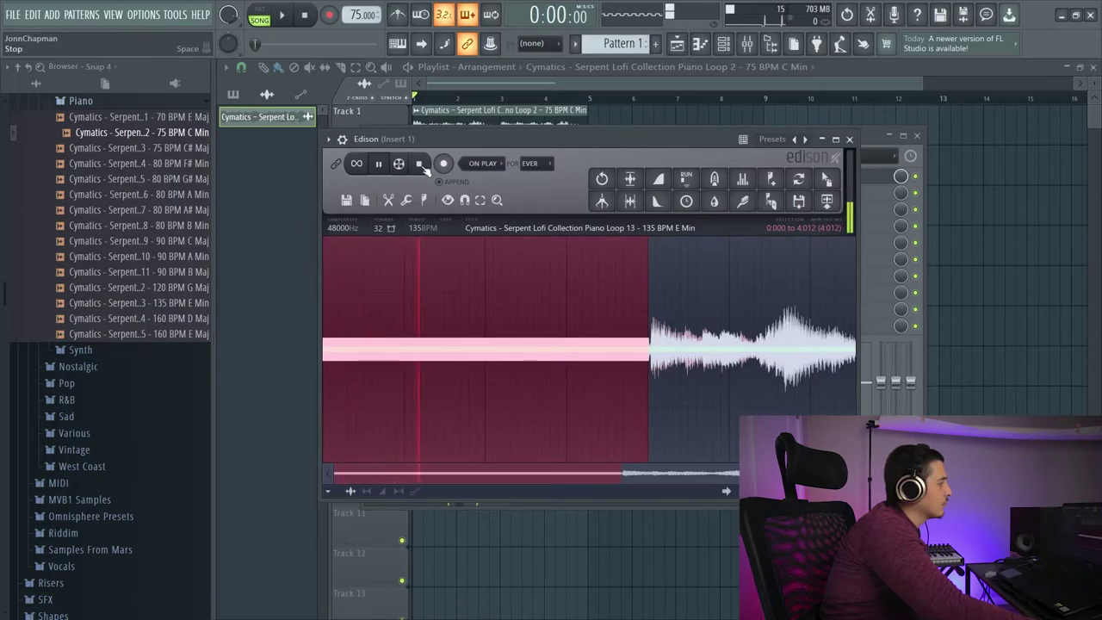
{"action": "left_click", "coordinate": [546, 259]}
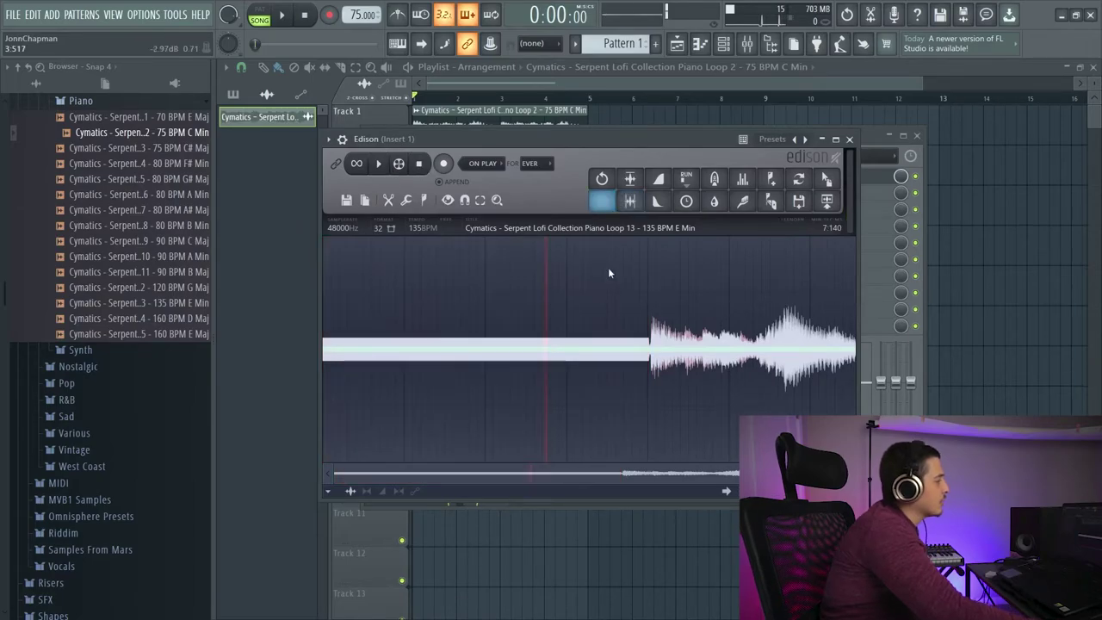
Undo the edits back through the Amp and Pulse generator scripts to restore the original piano loop.
{"action": "left_click", "coordinate": [602, 178]}
{"action": "left_click", "coordinate": [629, 208]}
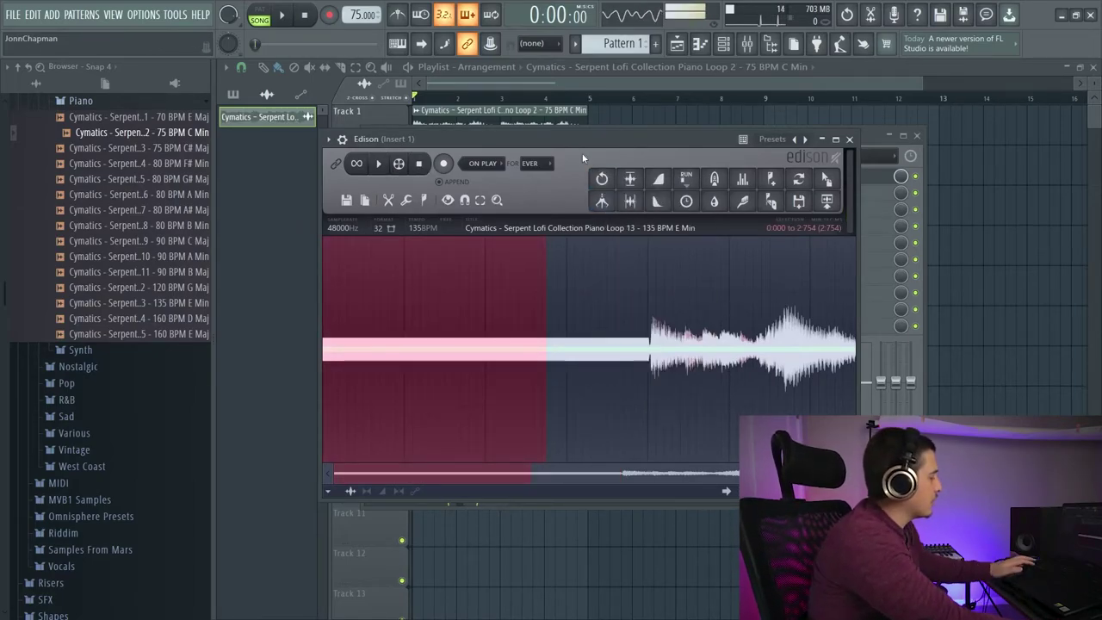
{"action": "key", "text": "ctrl+z"}
{"action": "key", "text": "ctrl+z"}
{"action": "key", "text": "ctrl+z"}
{"action": "key", "text": "ctrl+z"}
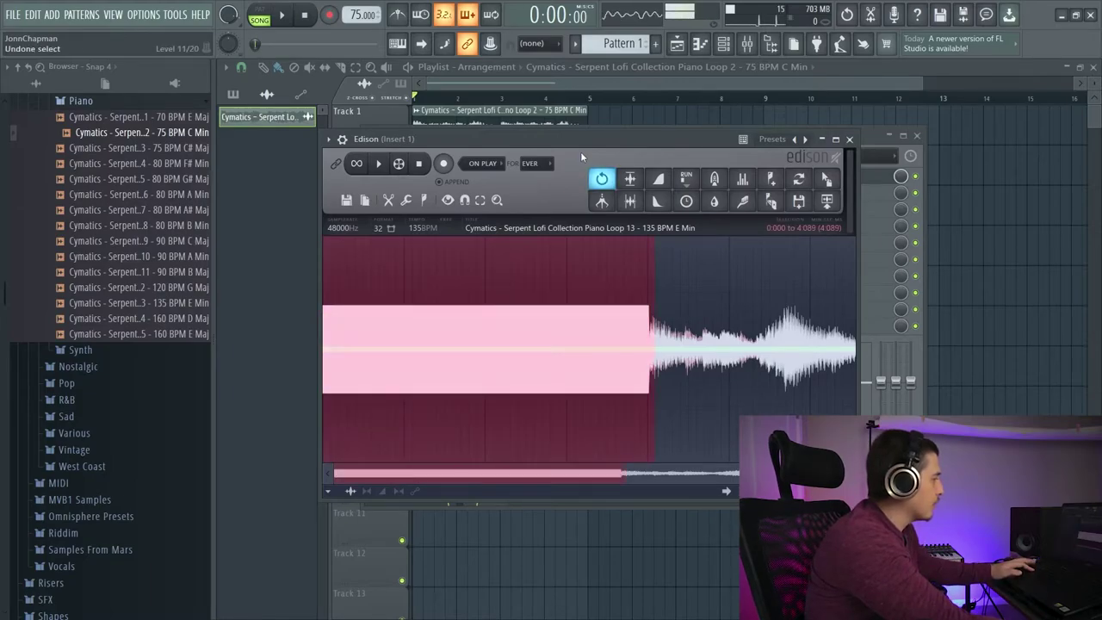
{"action": "key", "text": "ctrl+z"}
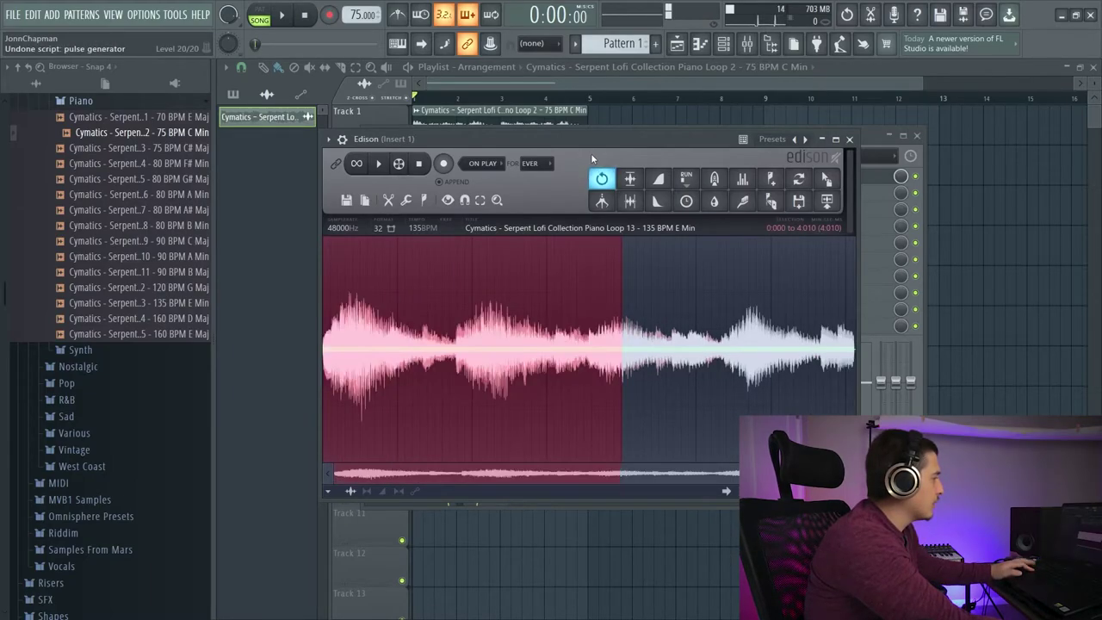
Clear the waveform selection and look through the available Run script categories.
{"action": "left_click", "coordinate": [512, 263]}
{"action": "right_click", "coordinate": [511, 262]}
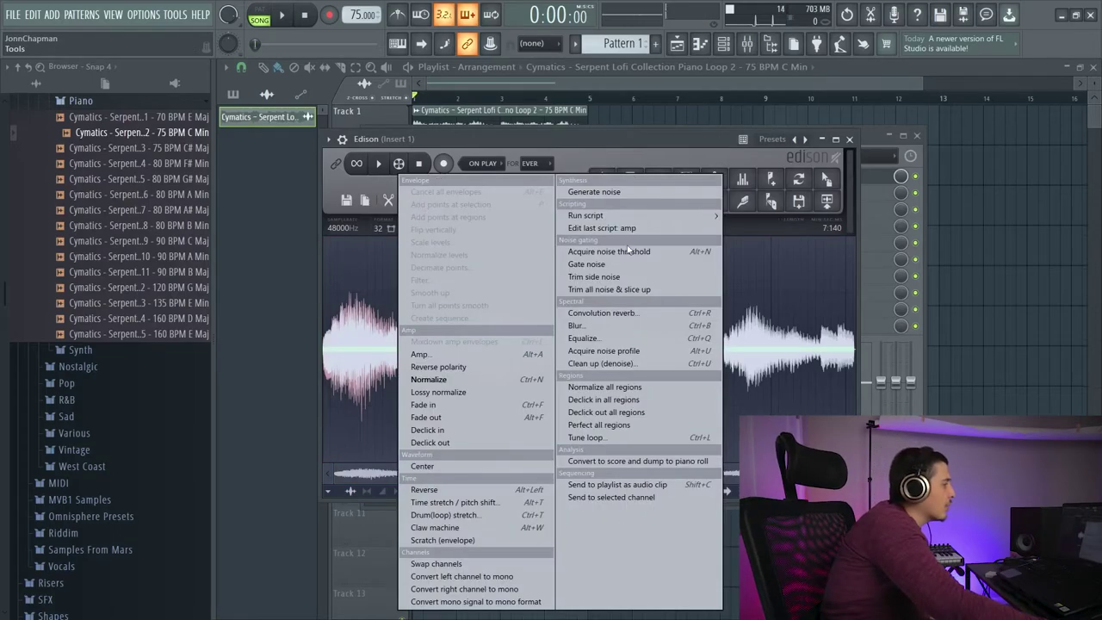
{"action": "mouse_move", "coordinate": [626, 217]}
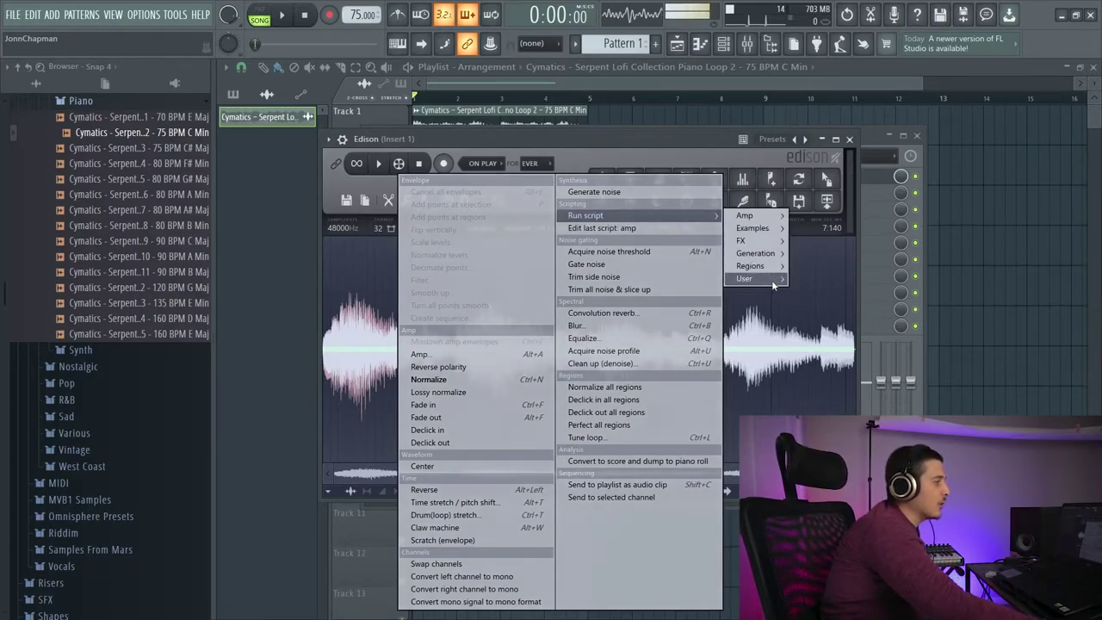
{"action": "mouse_move", "coordinate": [771, 279]}
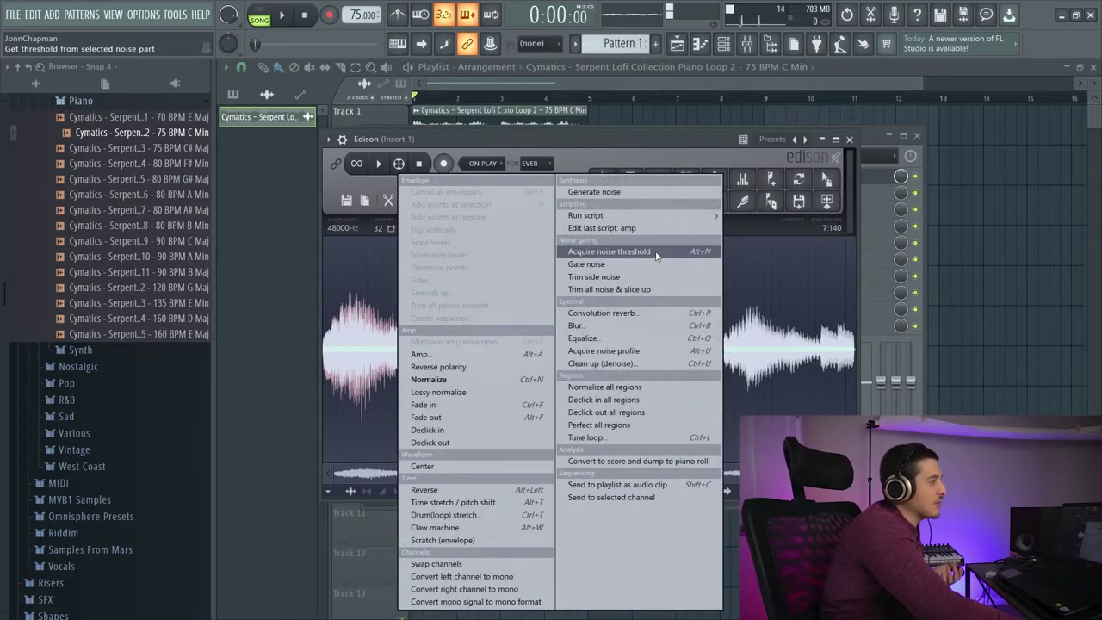
Acquire the noise threshold from a selection spanning nearly the whole loop, 0:053 to 7:140, and clear the selection.
{"action": "left_click", "coordinate": [656, 251]}
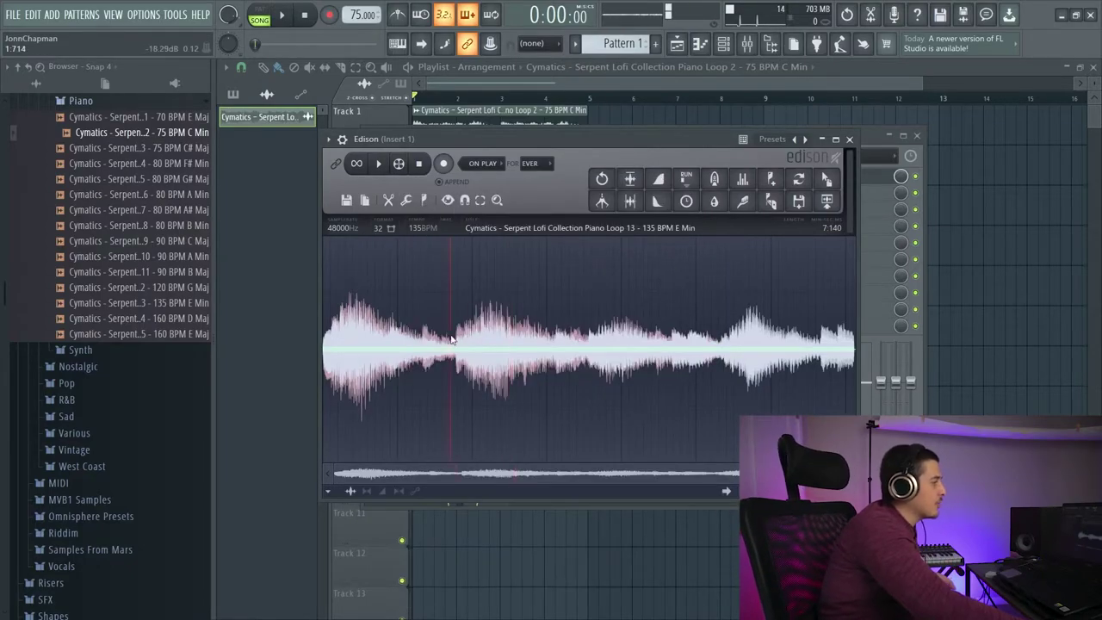
{"action": "left_click_drag", "start_coordinate": [327, 298], "coordinate": [836, 300]}
{"action": "left_click", "coordinate": [405, 200]}
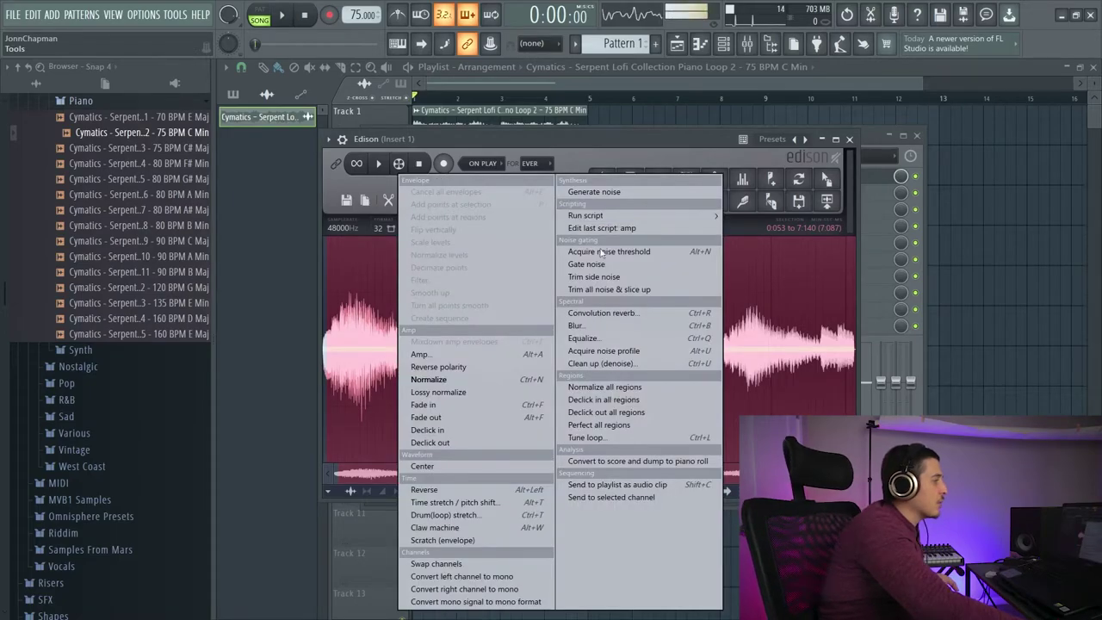
{"action": "left_click", "coordinate": [626, 252]}
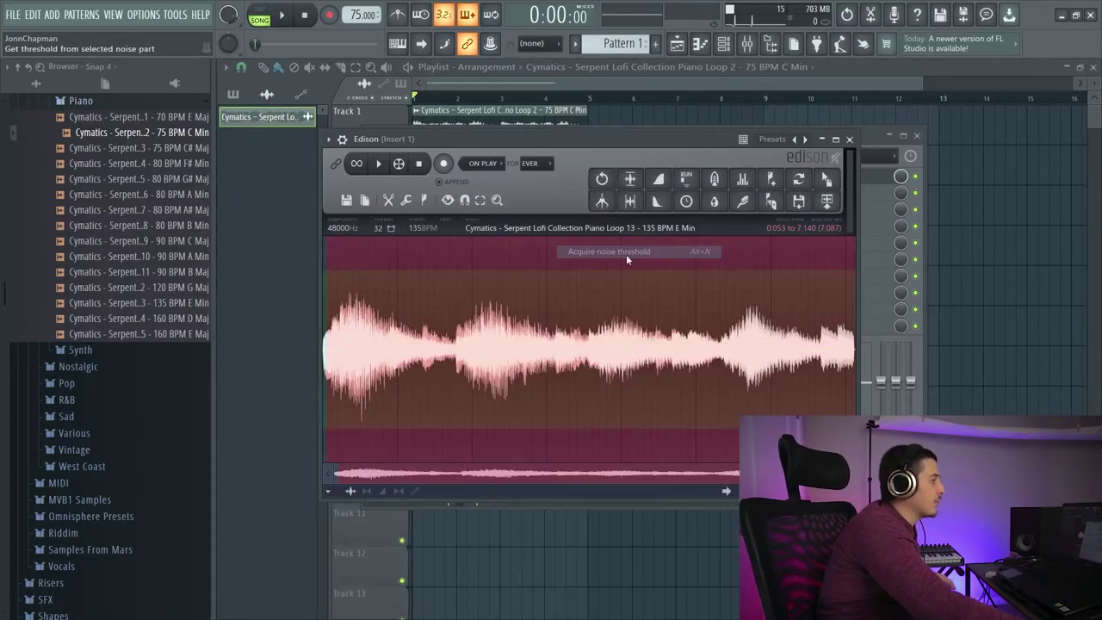
{"action": "left_click", "coordinate": [523, 290]}
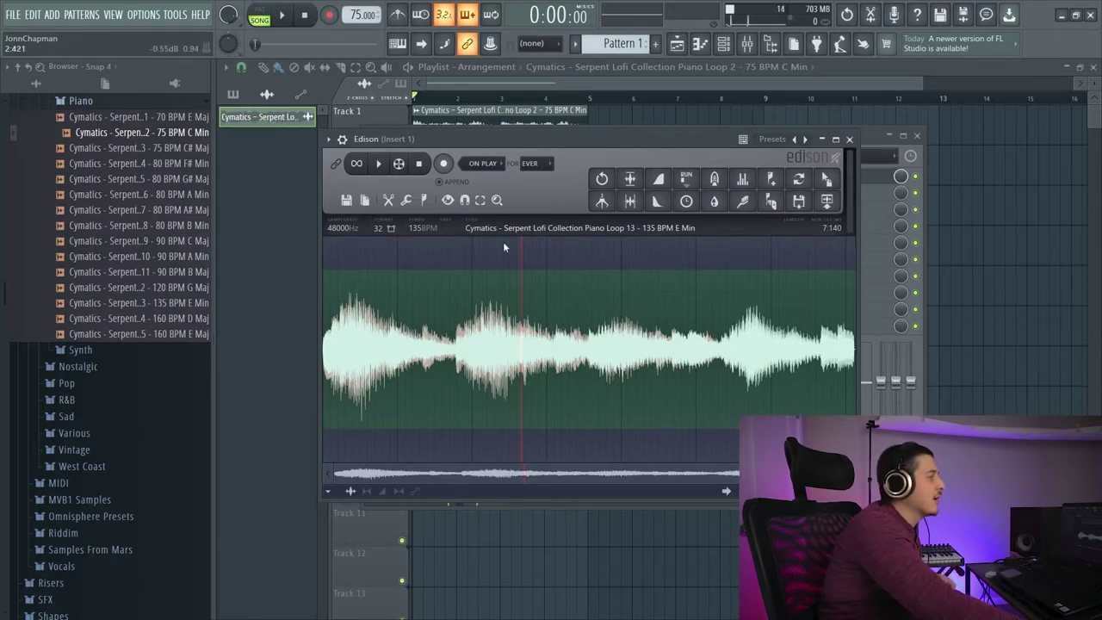
Gate the noise in the piano loop using the acquired threshold.
{"action": "left_click", "coordinate": [407, 200]}
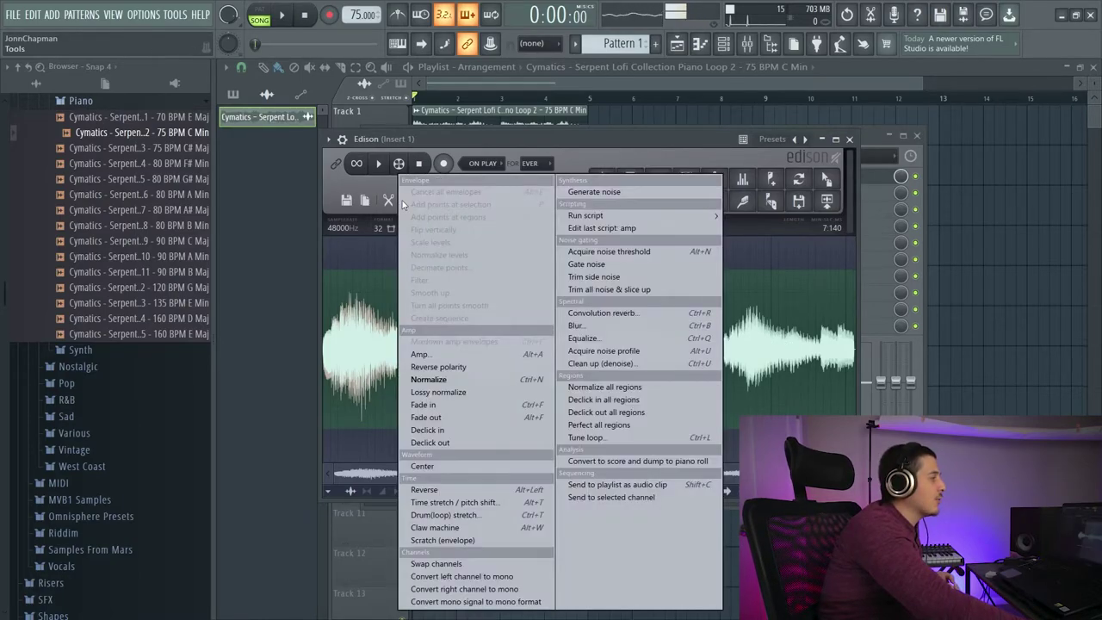
{"action": "left_click", "coordinate": [647, 269]}
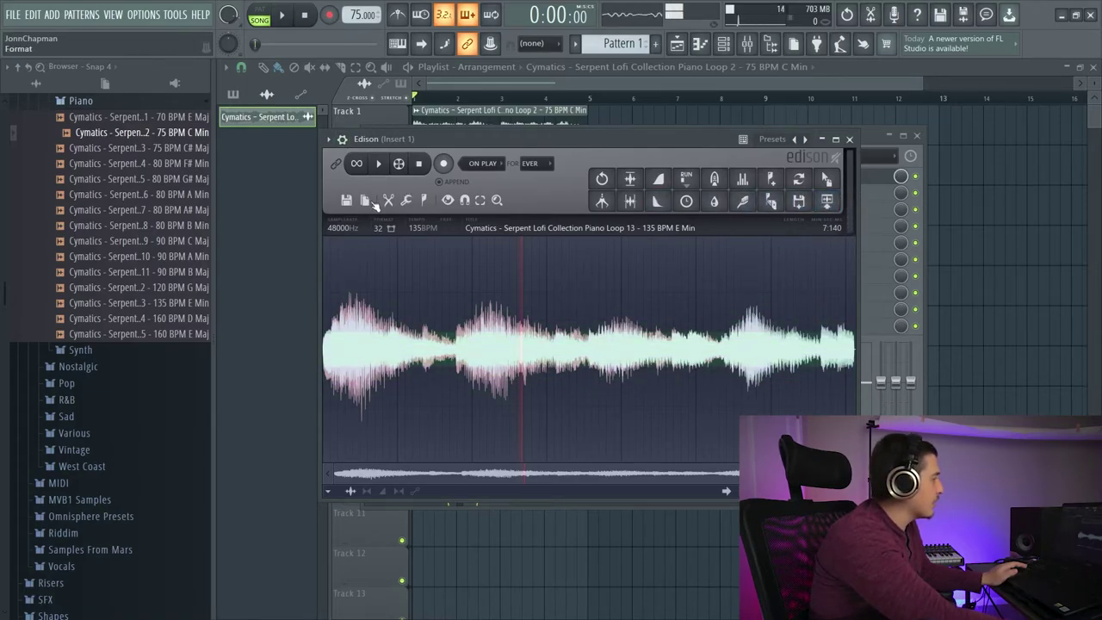
{"action": "left_click", "coordinate": [405, 200]}
{"action": "left_click", "coordinate": [577, 264]}
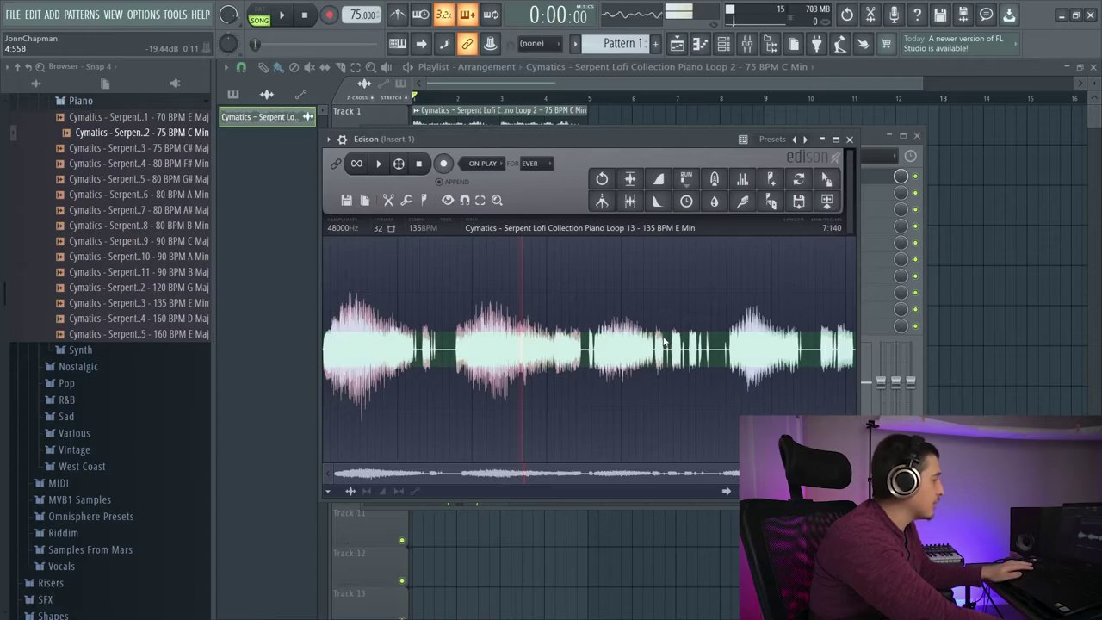
Trim the side noise from the piano loop and undo the trim.
{"action": "left_click", "coordinate": [406, 200]}
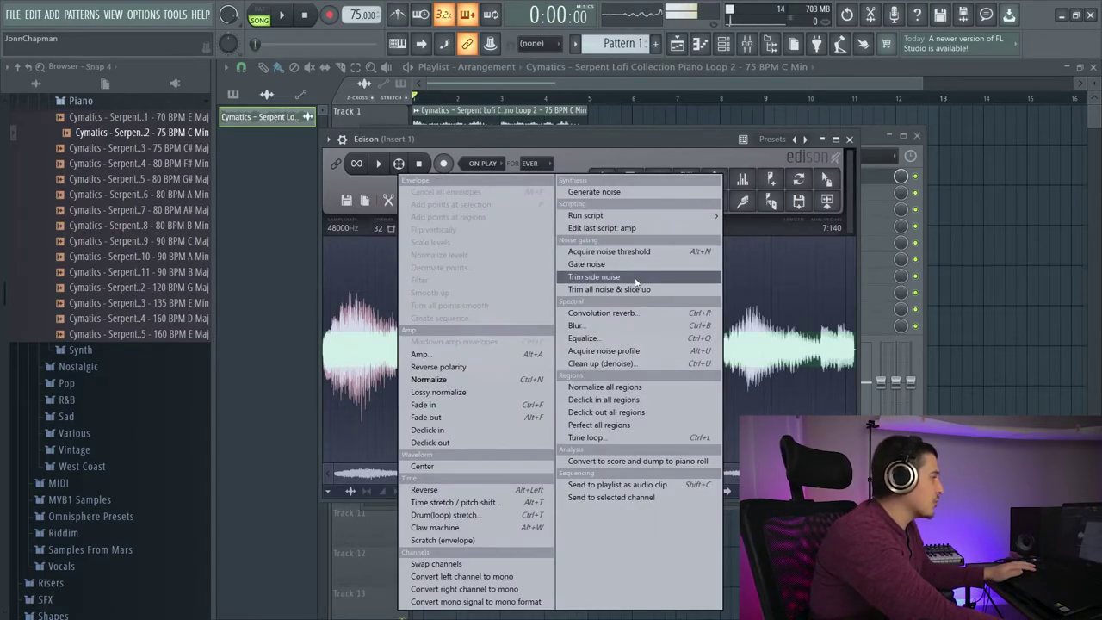
{"action": "left_click", "coordinate": [635, 277]}
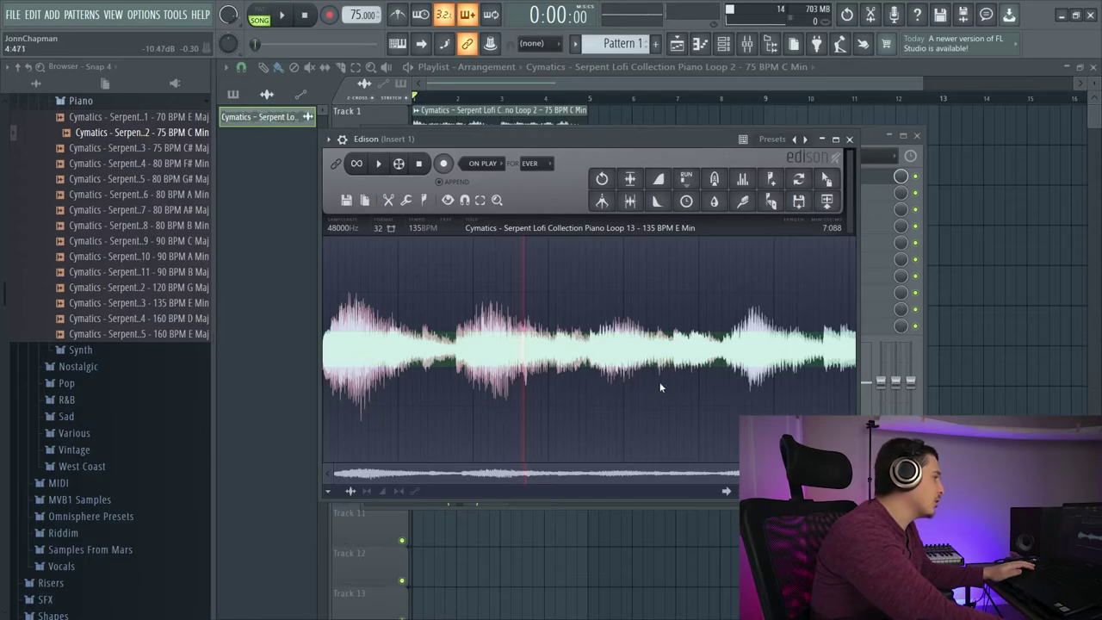
{"action": "key", "text": "ctrl+z"}
{"action": "left_click", "coordinate": [406, 199]}
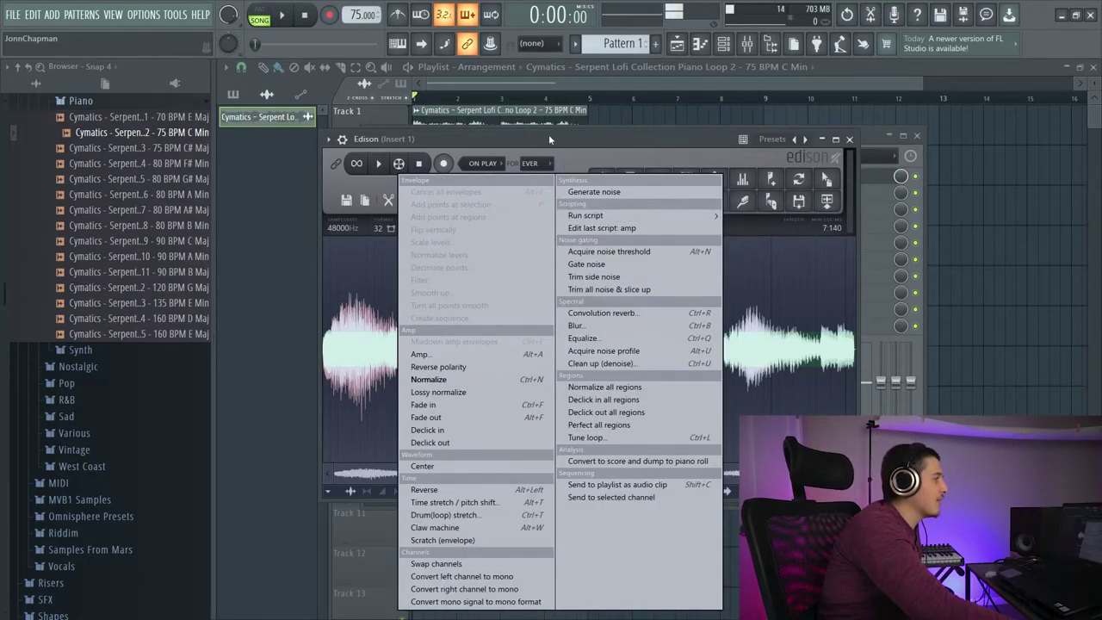
{"action": "left_click", "coordinate": [365, 276]}
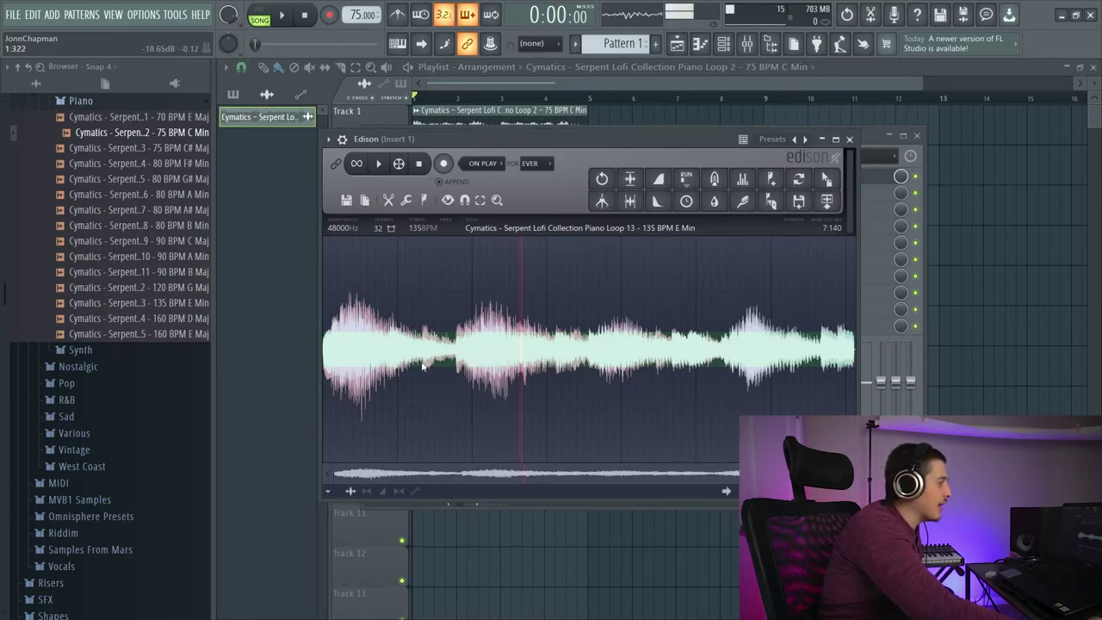
{"action": "right_click", "coordinate": [617, 256]}
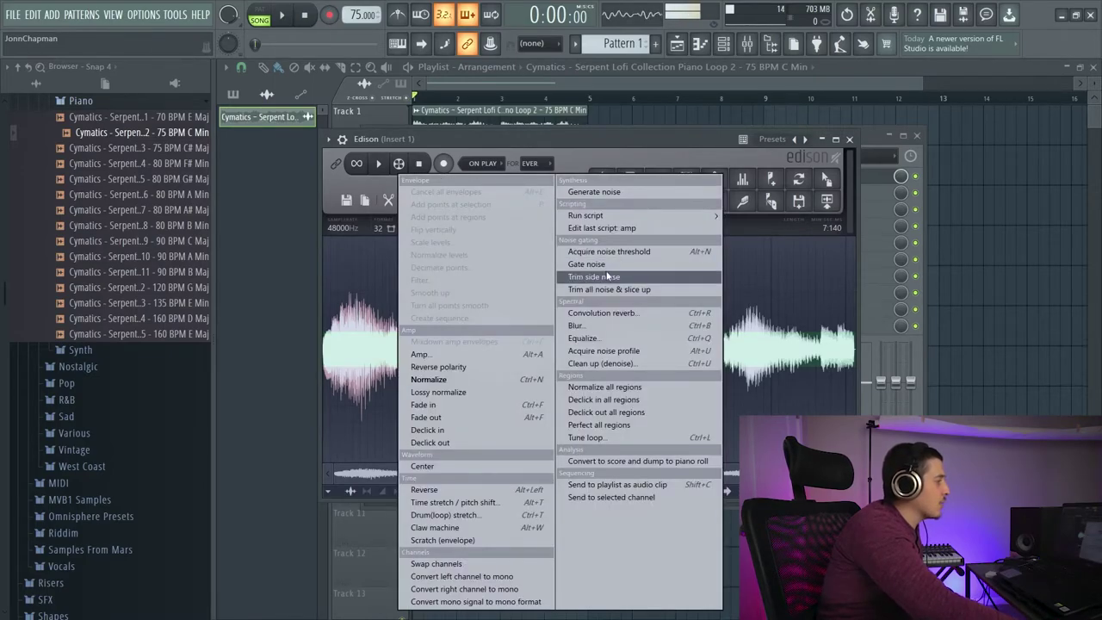
{"action": "left_click", "coordinate": [611, 276]}
{"action": "key", "text": "ctrl+z"}
Trim all noise from the loop and slice it up.
{"action": "left_click", "coordinate": [407, 200]}
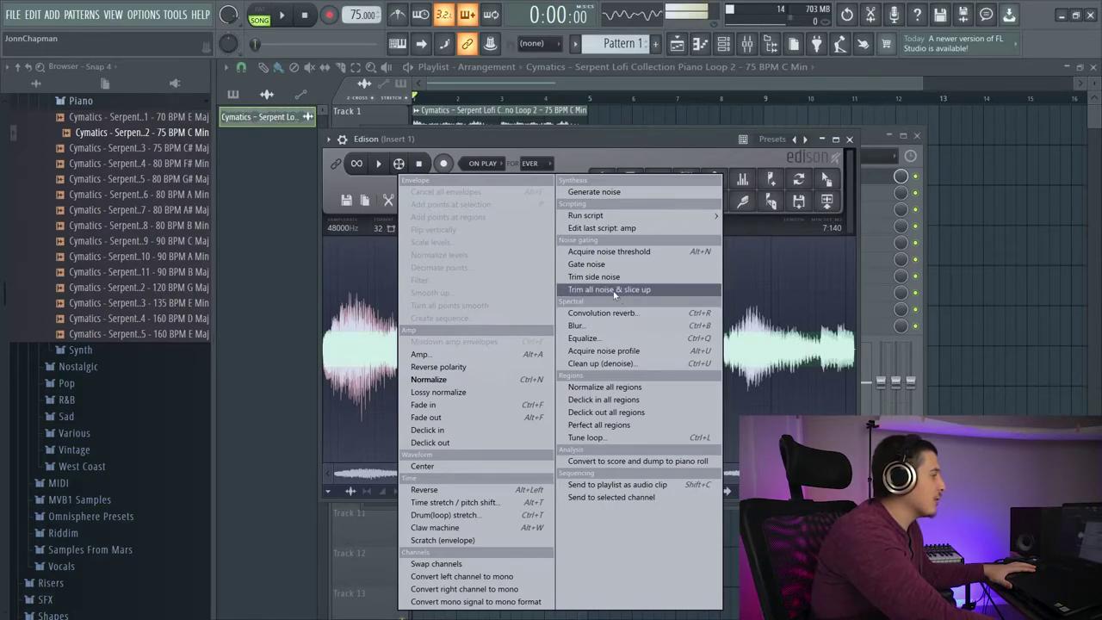
{"action": "left_click", "coordinate": [614, 290]}
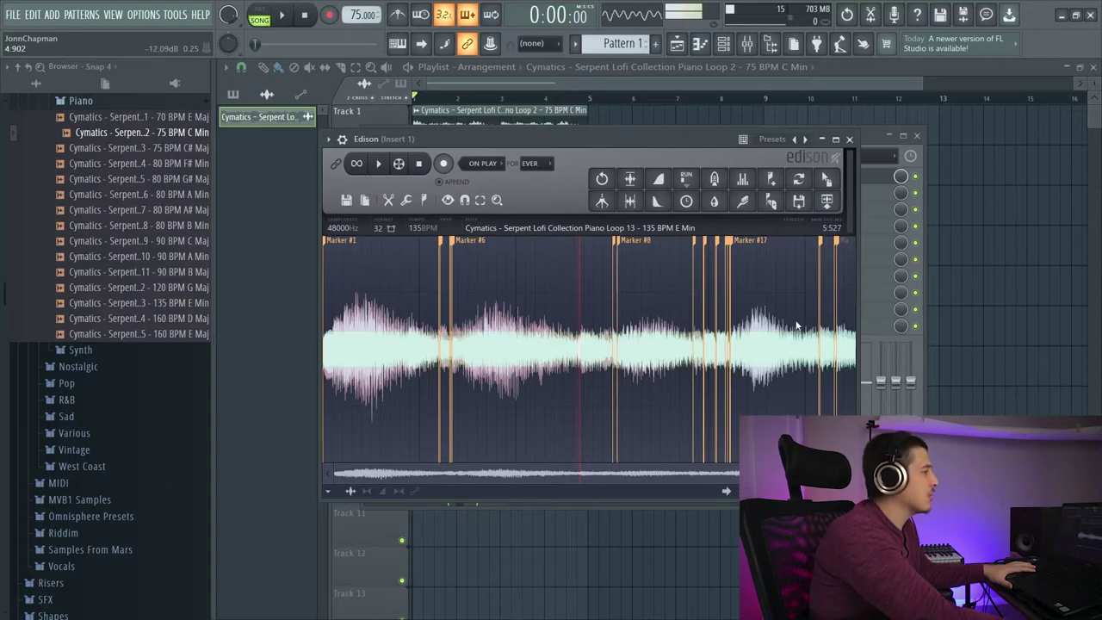
Open Convolution reverb for the loop, move its window aside, and play back the audio with the default impulse before closing it.
{"action": "right_click", "coordinate": [753, 351]}
{"action": "left_click", "coordinate": [658, 316]}
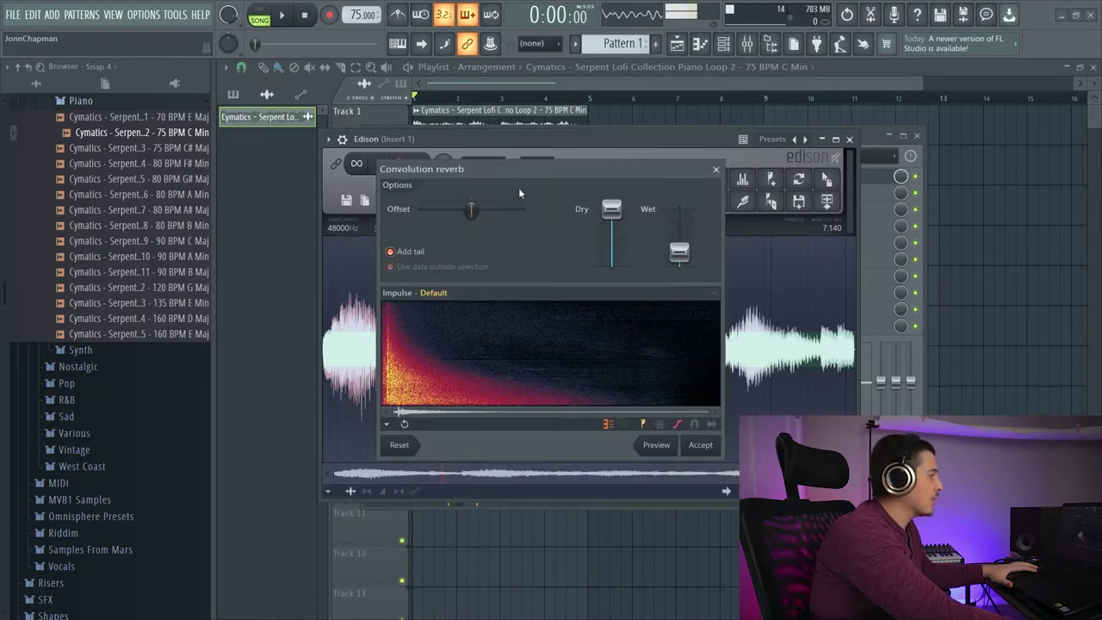
{"action": "left_click_drag", "start_coordinate": [508, 181], "coordinate": [579, 242]}
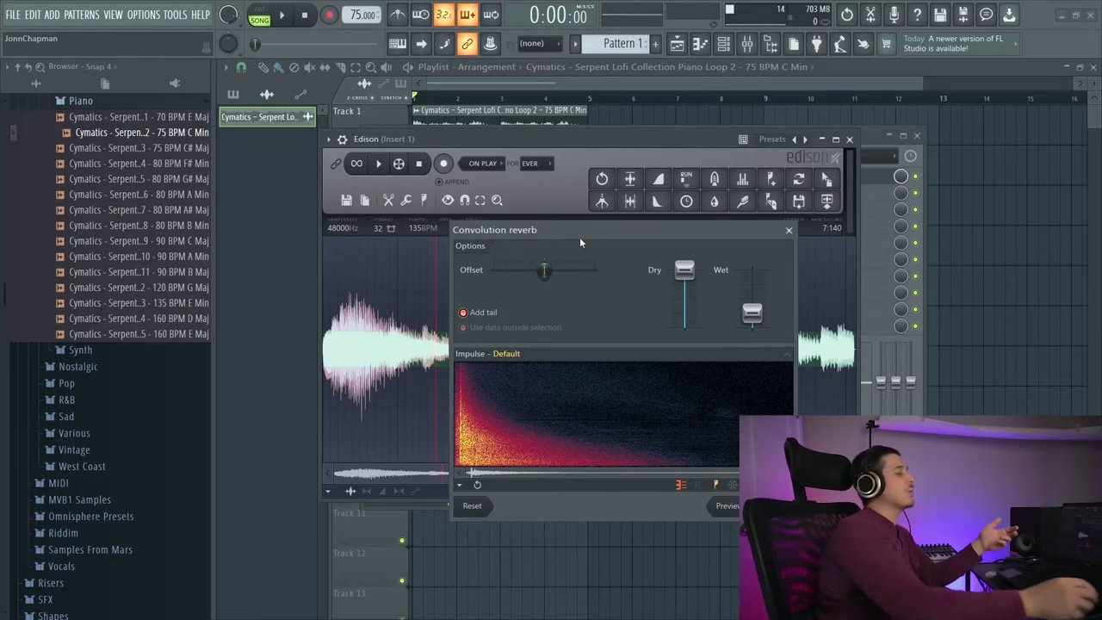
{"action": "left_click_drag", "start_coordinate": [581, 235], "coordinate": [594, 197]}
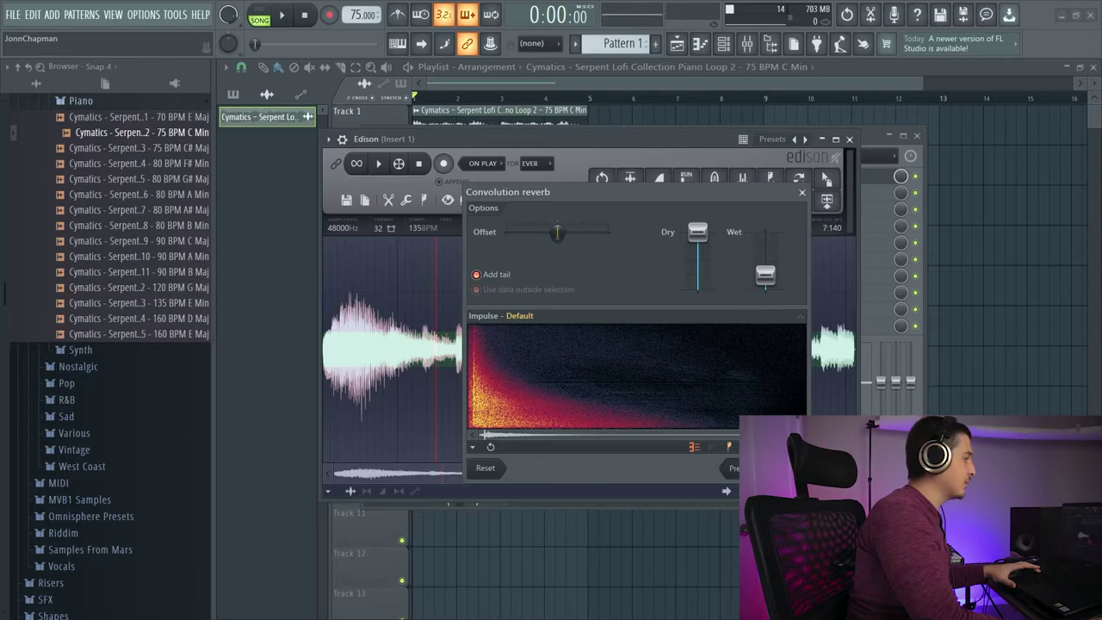
{"action": "key", "text": "space"}
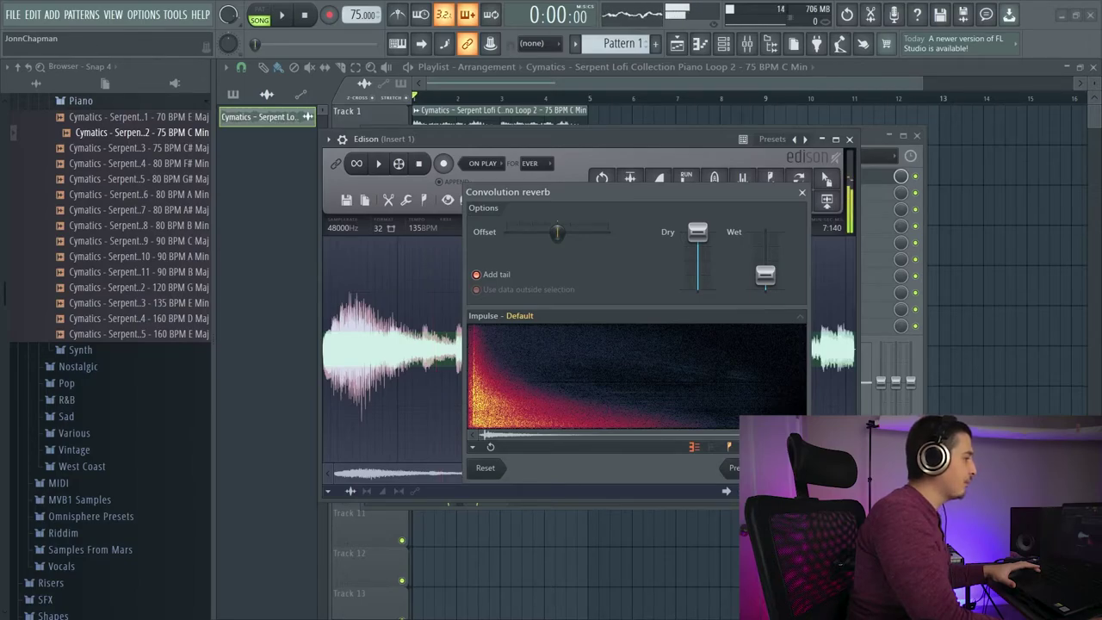
{"action": "key", "text": "Escape"}
Reopen Convolution reverb, set the time offset to 351 ms, and preview the effect.
{"action": "left_click", "coordinate": [406, 200]}
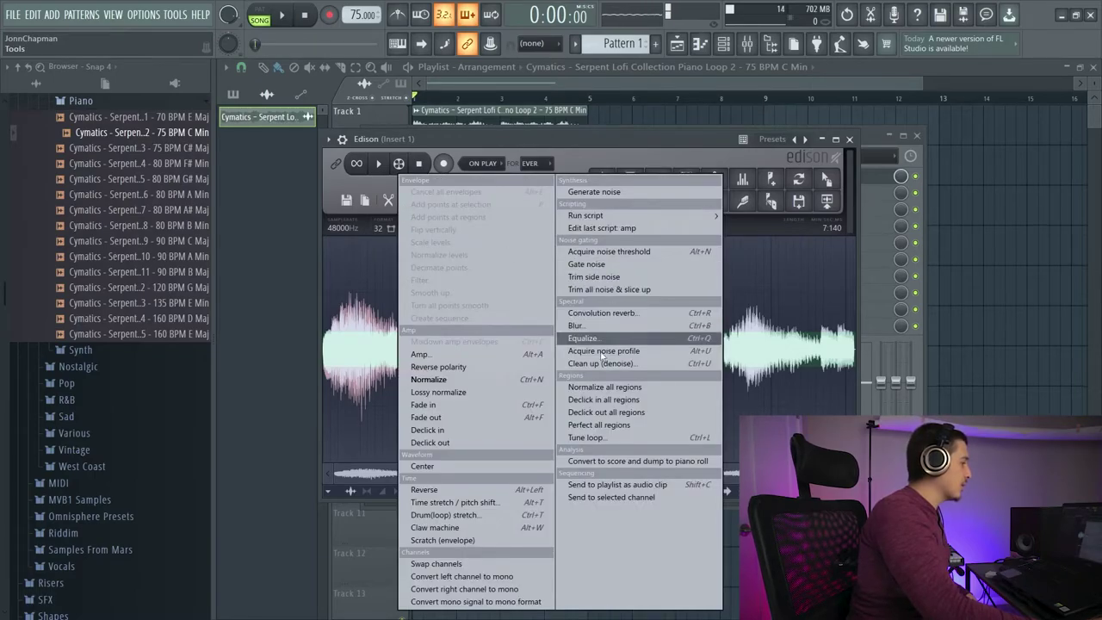
{"action": "key", "text": "ctrl+r"}
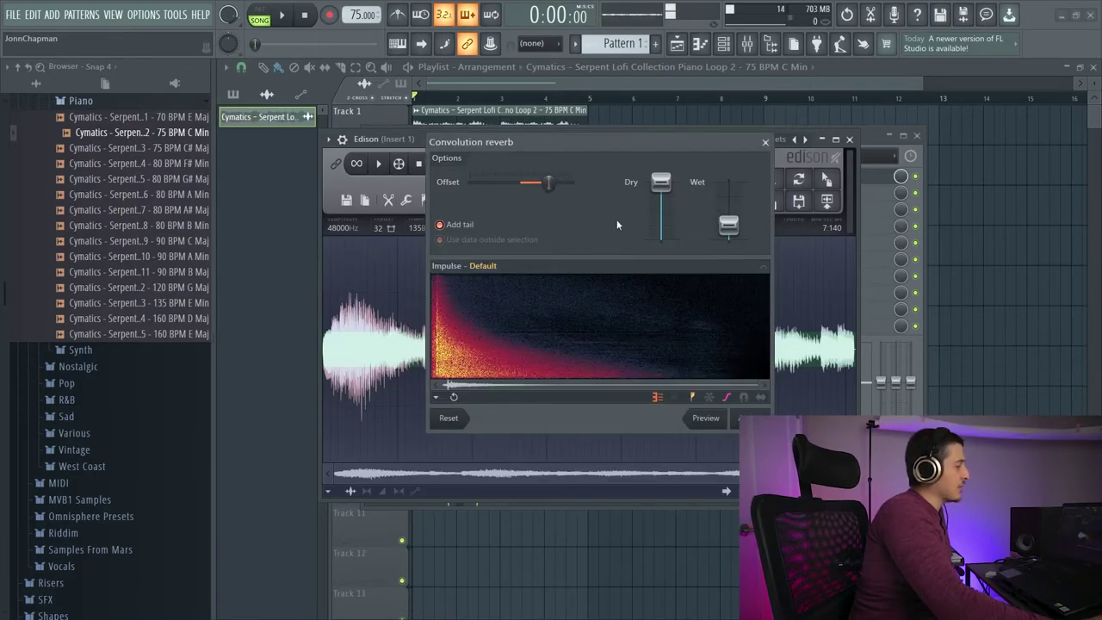
{"action": "left_click_drag", "start_coordinate": [549, 181], "coordinate": [538, 181]}
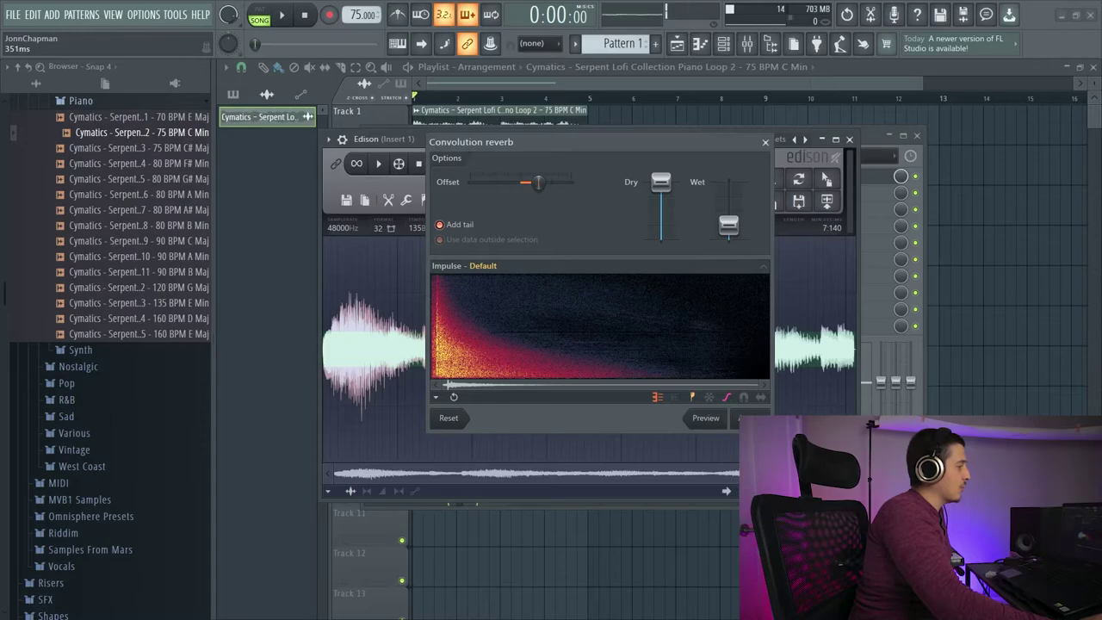
{"action": "left_click", "coordinate": [713, 421]}
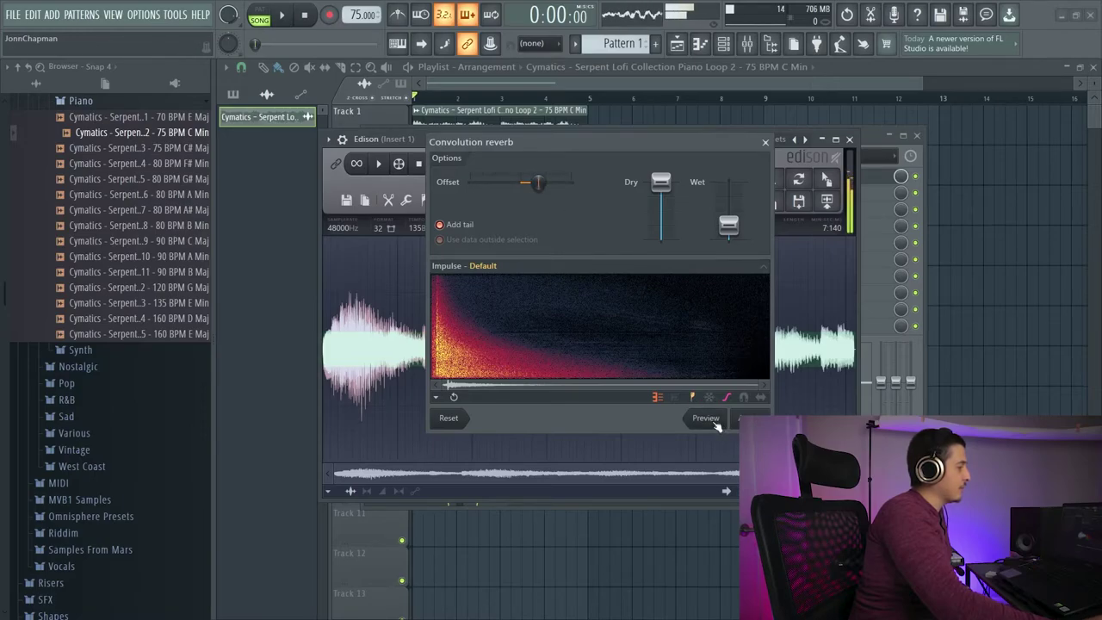
Preview the reverb with a time offset of -776 ms, and return the offset to 0 ms.
{"action": "left_click_drag", "start_coordinate": [538, 182], "coordinate": [486, 191]}
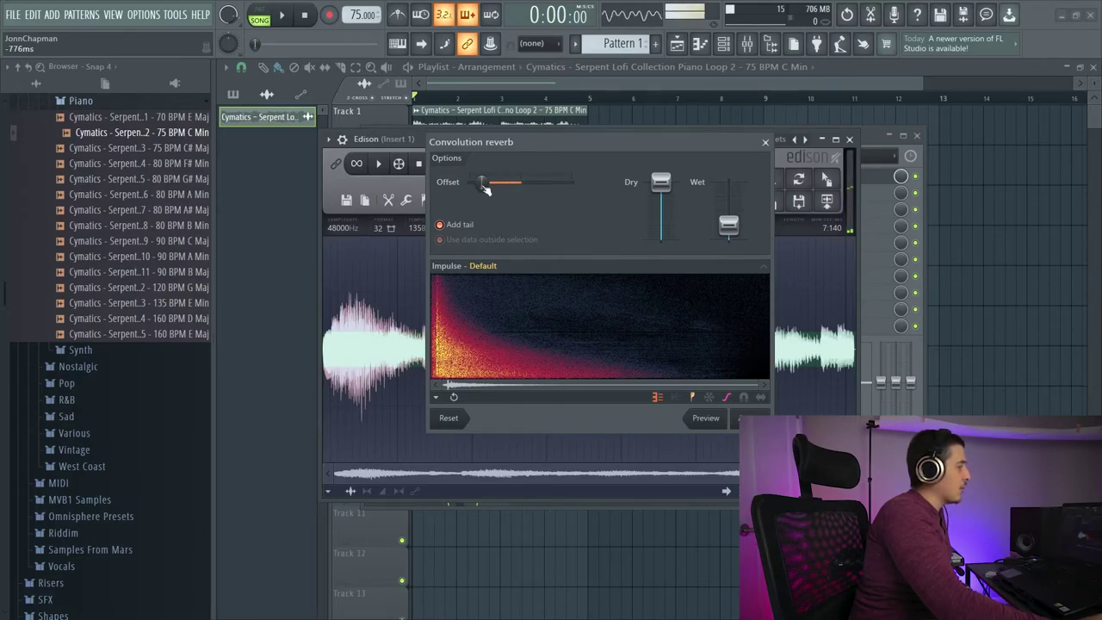
{"action": "left_click", "coordinate": [715, 423]}
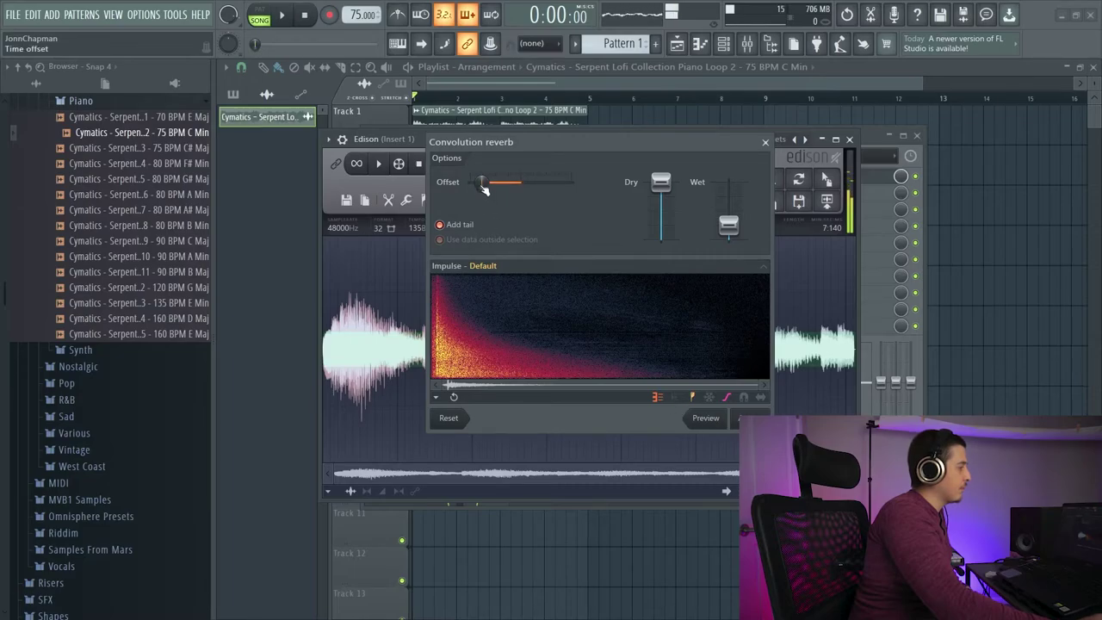
{"action": "left_click_drag", "start_coordinate": [484, 183], "coordinate": [525, 189]}
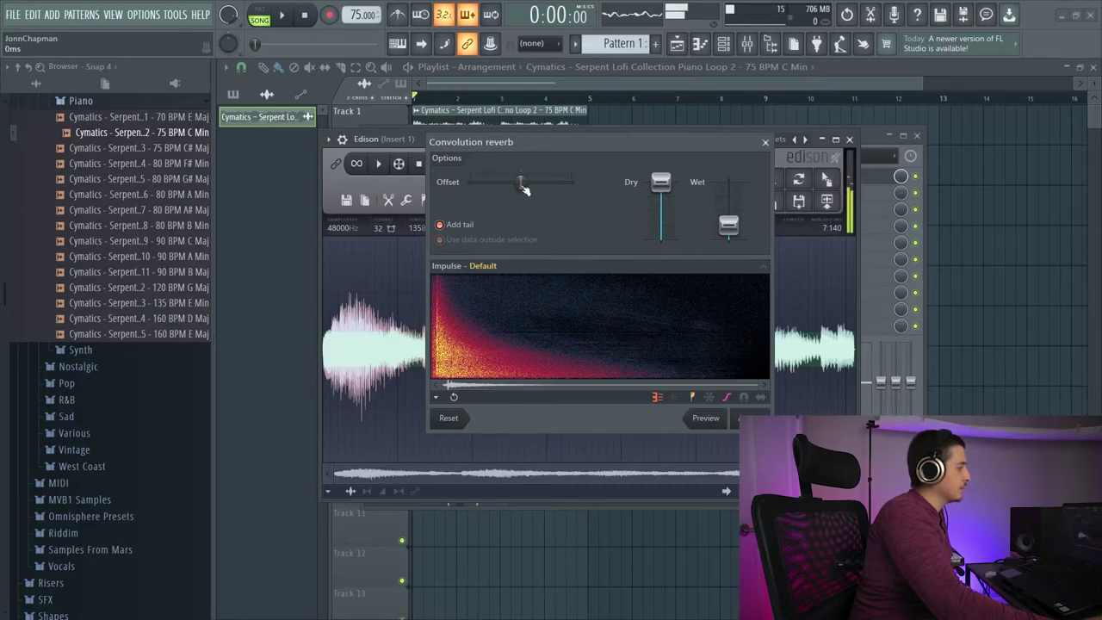
{"action": "left_click", "coordinate": [711, 422]}
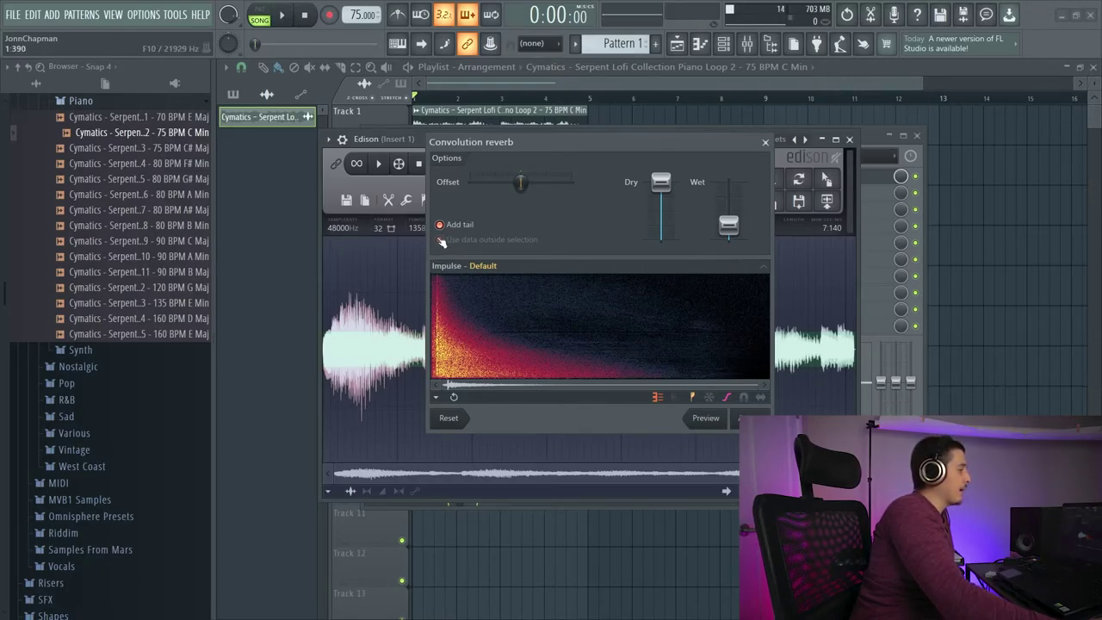
Switch the reverb impulse from the spectral to the waveform display and select its range from 0:000 to 2:317.
{"action": "left_click_drag", "start_coordinate": [476, 310], "coordinate": [582, 327]}
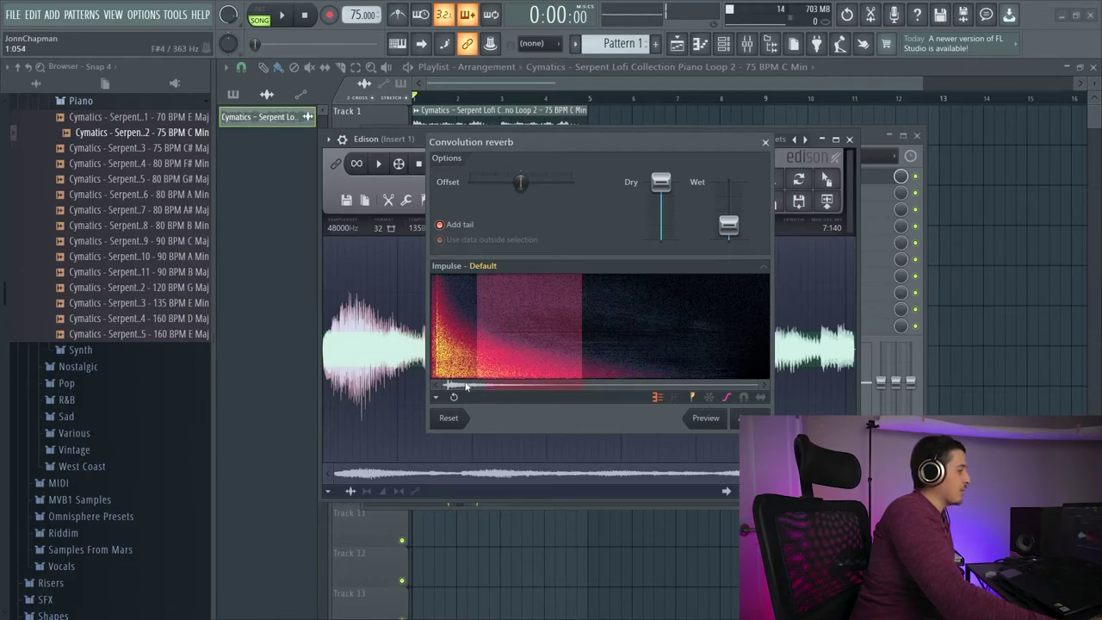
{"action": "left_click", "coordinate": [657, 397]}
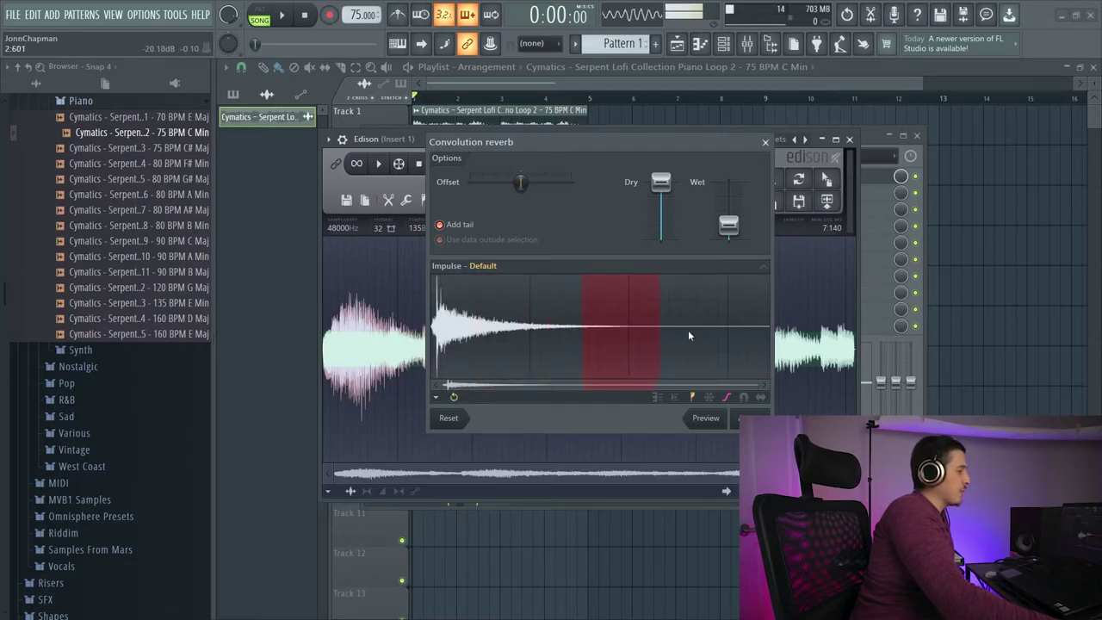
{"action": "left_click_drag", "start_coordinate": [660, 335], "coordinate": [400, 322]}
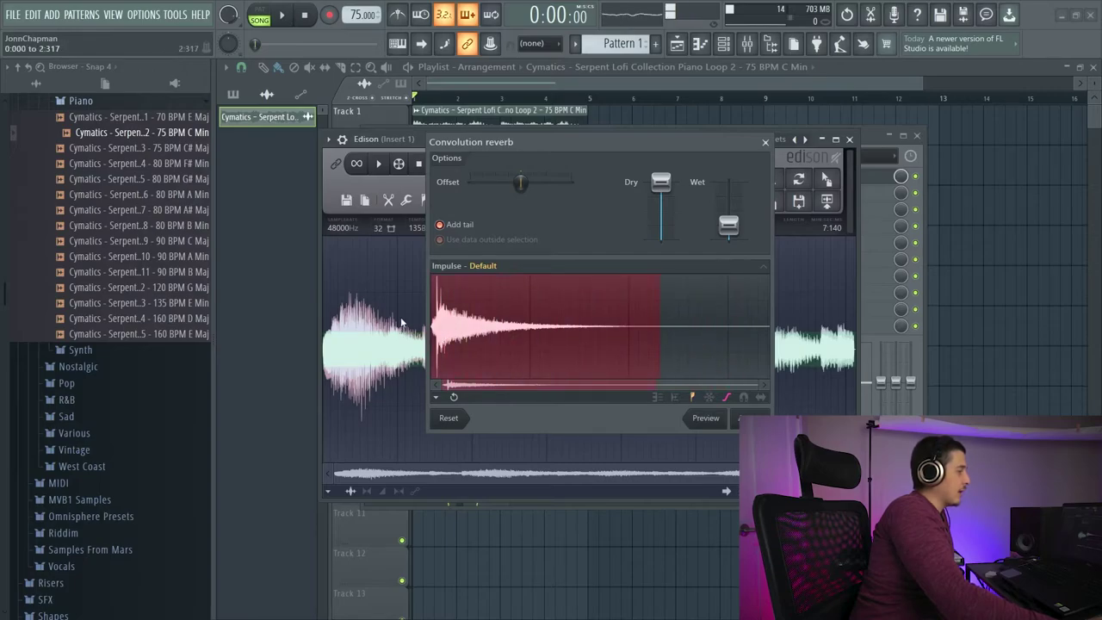
Clear the impulse selection and look over the editing options available for the impulse.
{"action": "right_click", "coordinate": [583, 322]}
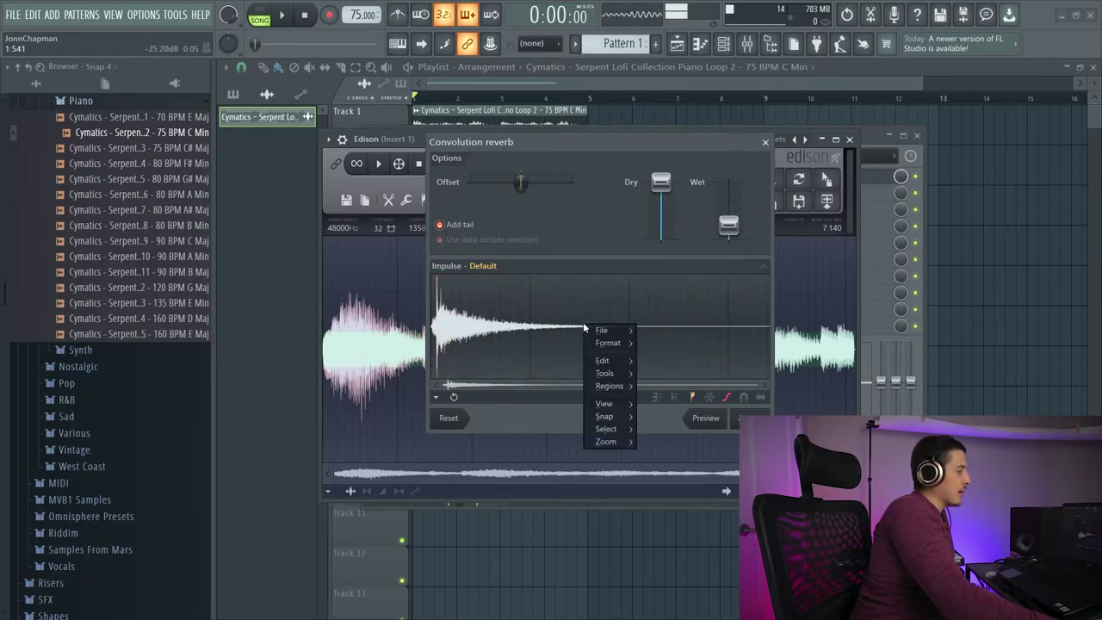
{"action": "left_click", "coordinate": [532, 308]}
{"action": "right_click", "coordinate": [532, 311]}
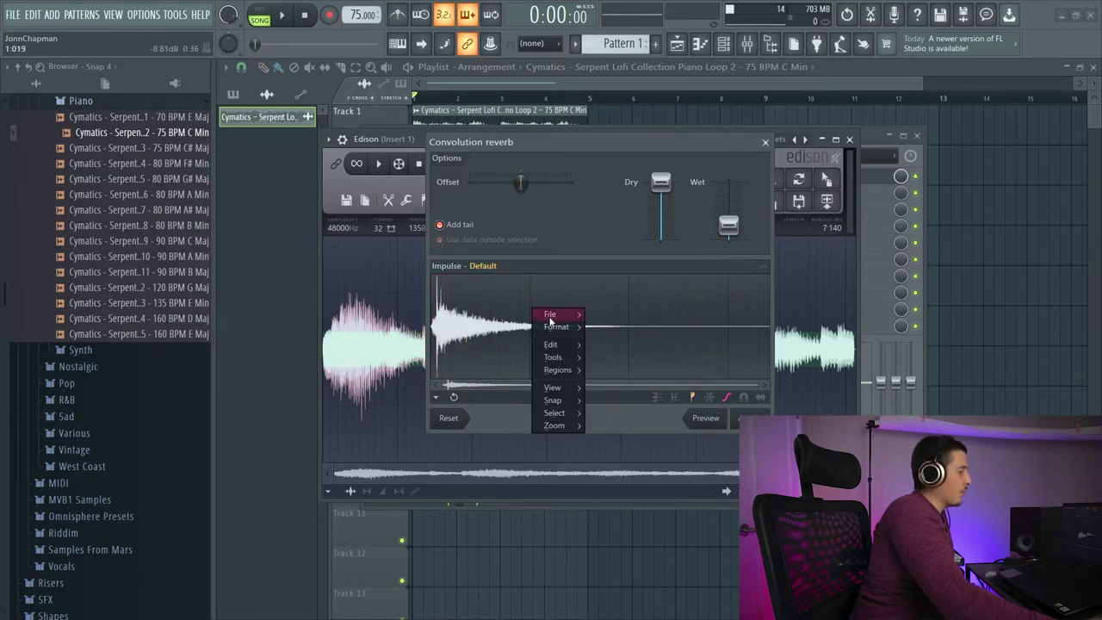
{"action": "left_click", "coordinate": [451, 388]}
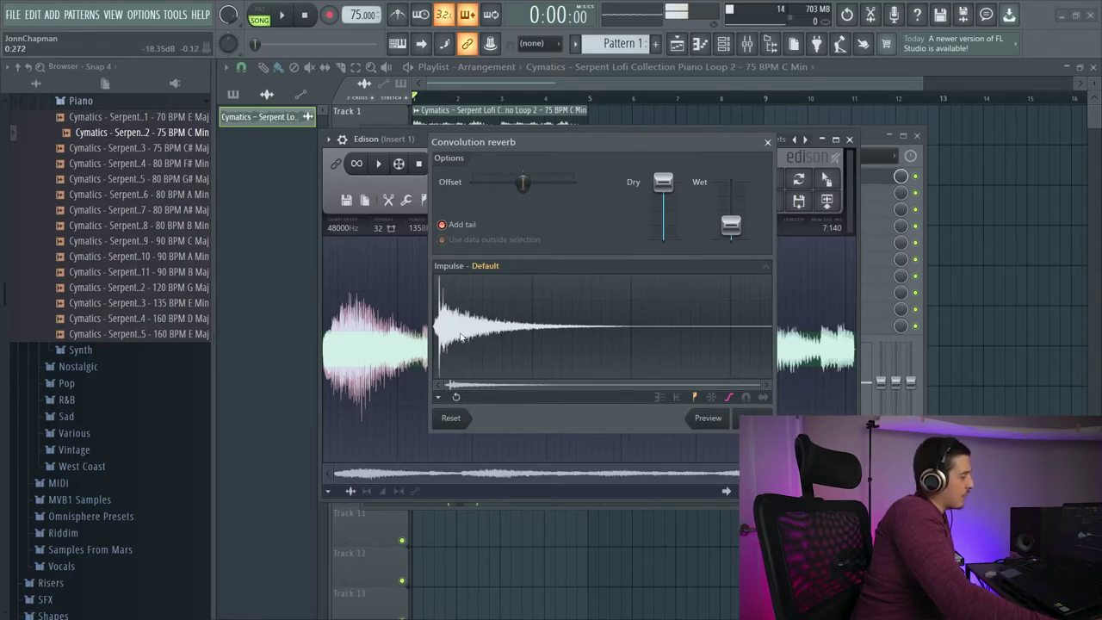
Look over the impulse's region and snapping options, and close Convolution reverb.
{"action": "left_click", "coordinate": [439, 398]}
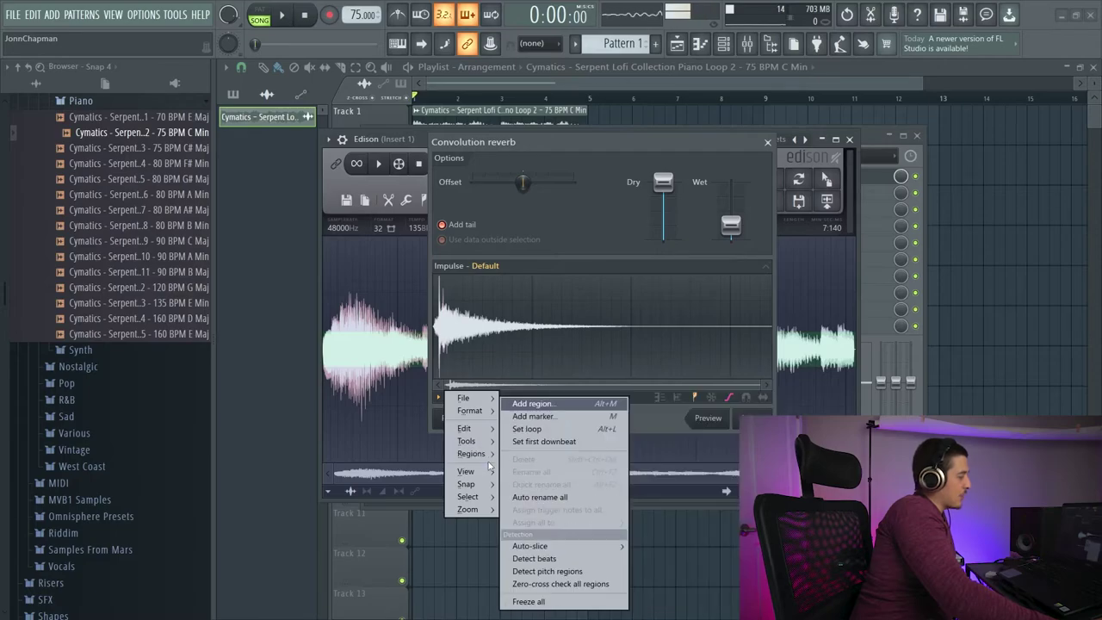
{"action": "mouse_move", "coordinate": [466, 484]}
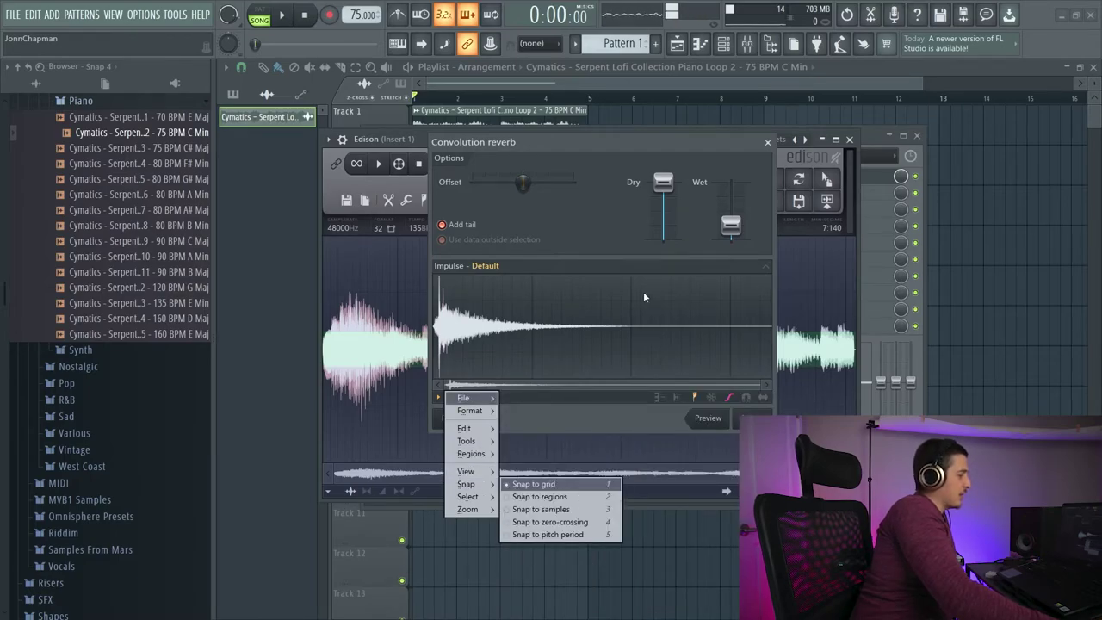
{"action": "left_click", "coordinate": [643, 291]}
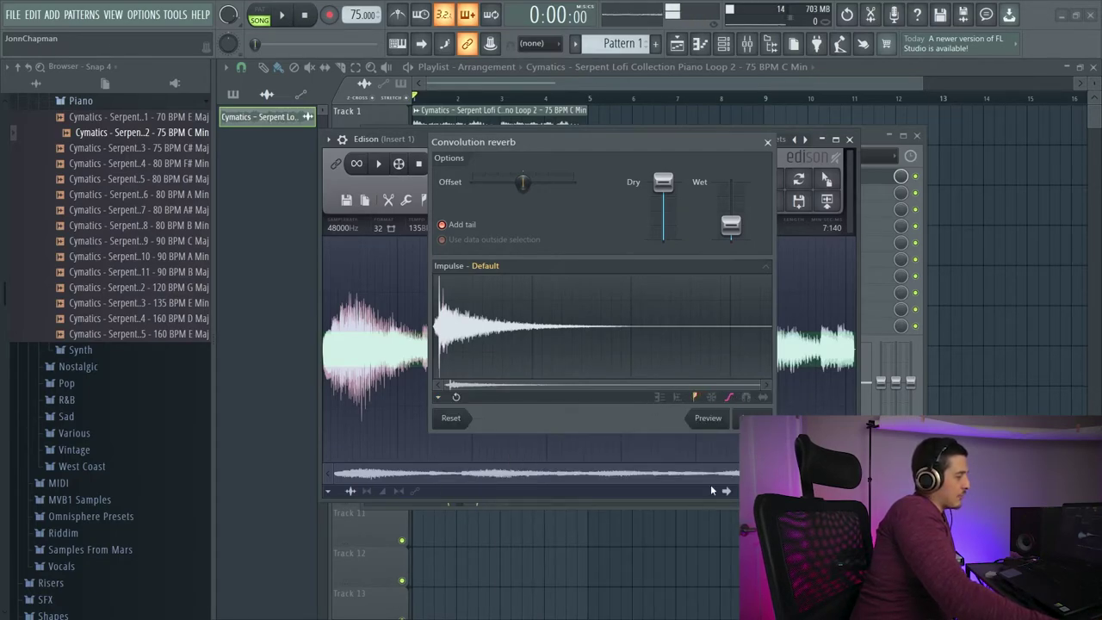
{"action": "left_click", "coordinate": [767, 142]}
Open Blur on the piano loop and preview it with the initial settings.
{"action": "left_click", "coordinate": [714, 201]}
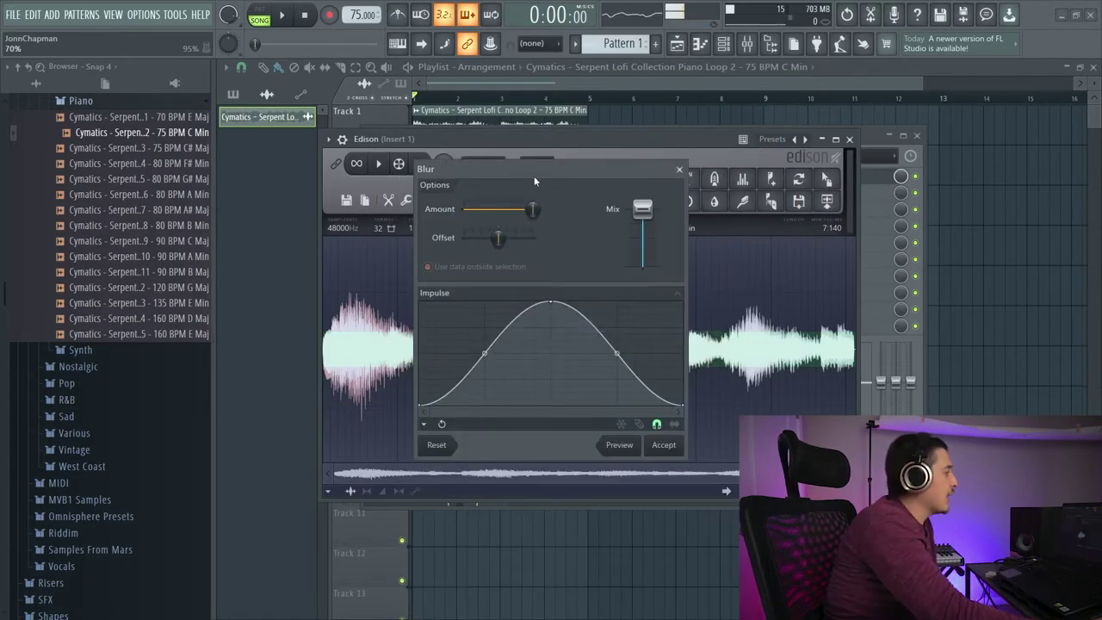
{"action": "left_click_drag", "start_coordinate": [534, 181], "coordinate": [575, 193]}
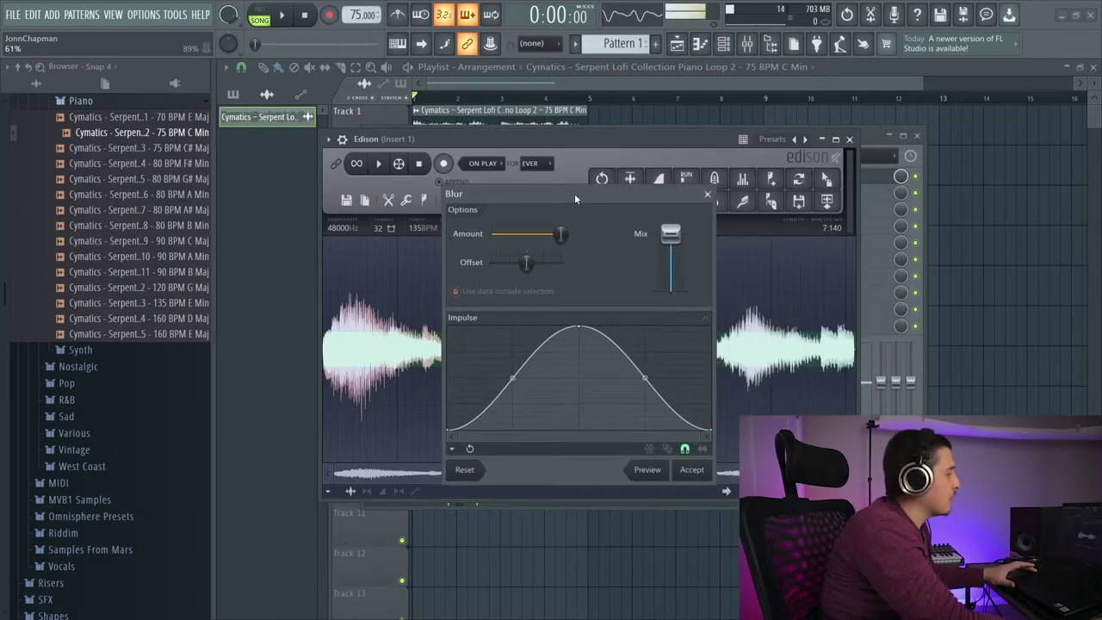
{"action": "left_click", "coordinate": [646, 473]}
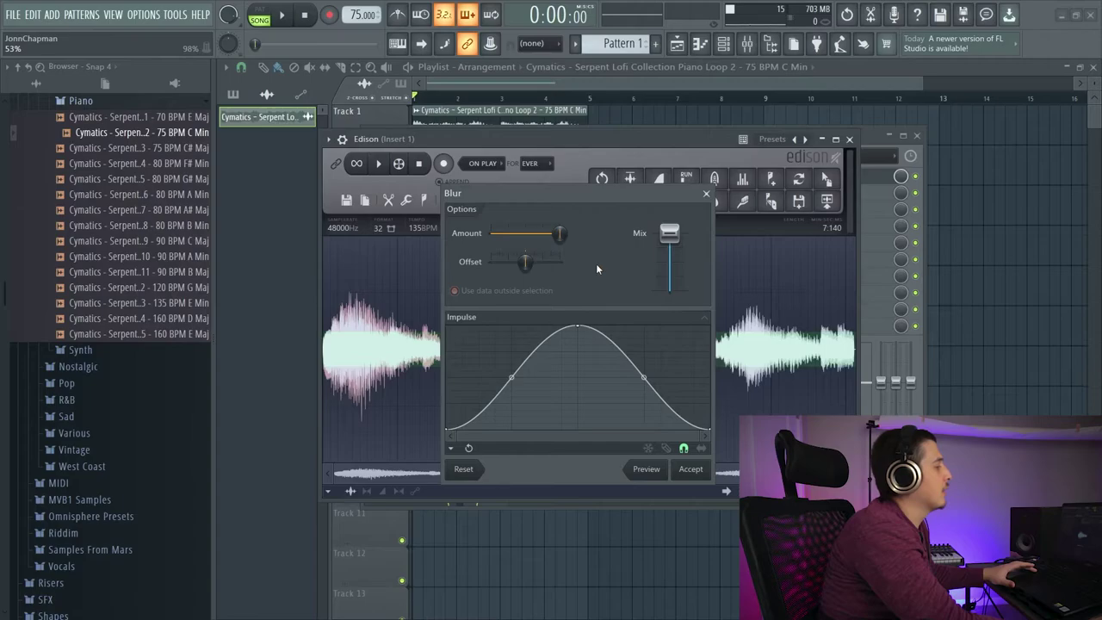
Lower the blur amount to about half, preview it with a raised offset, and return the offset to the centre.
{"action": "left_click_drag", "start_coordinate": [559, 233], "coordinate": [546, 267]}
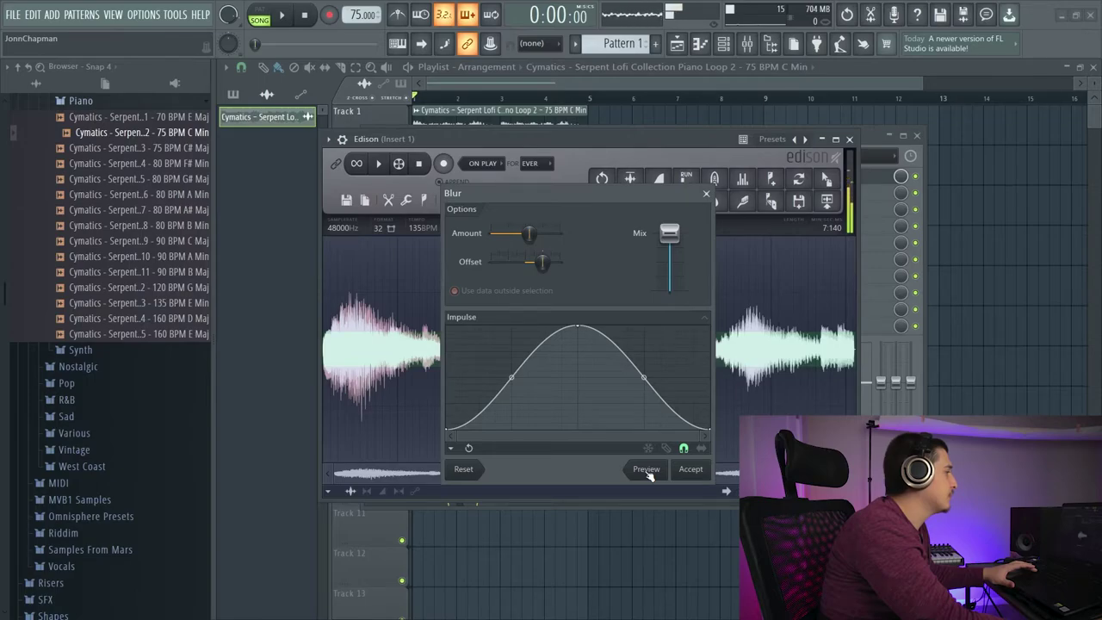
{"action": "left_click_drag", "start_coordinate": [541, 263], "coordinate": [526, 235]}
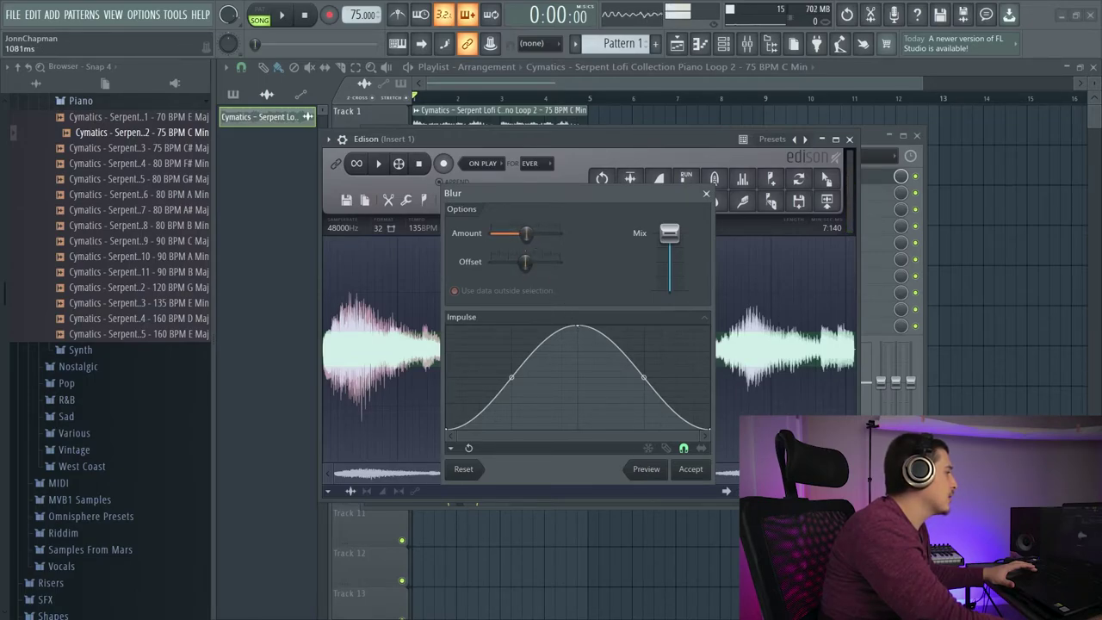
{"action": "mouse_move", "coordinate": [668, 233]}
{"action": "left_mouse_down"}
{"action": "mouse_move", "coordinate": [669, 267]}
{"action": "mouse_move", "coordinate": [669, 232]}
{"action": "left_mouse_up"}
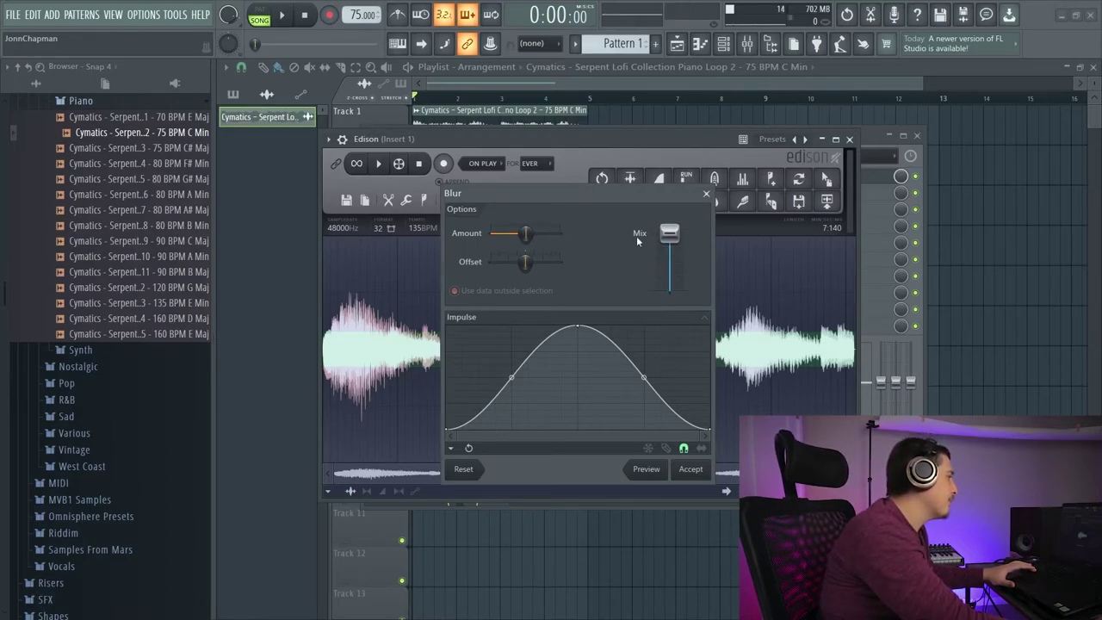
Invert the blur impulse curve so its ends are at maximum and its middle at zero, apply it, and play the result.
{"action": "left_click_drag", "start_coordinate": [577, 328], "coordinate": [577, 429]}
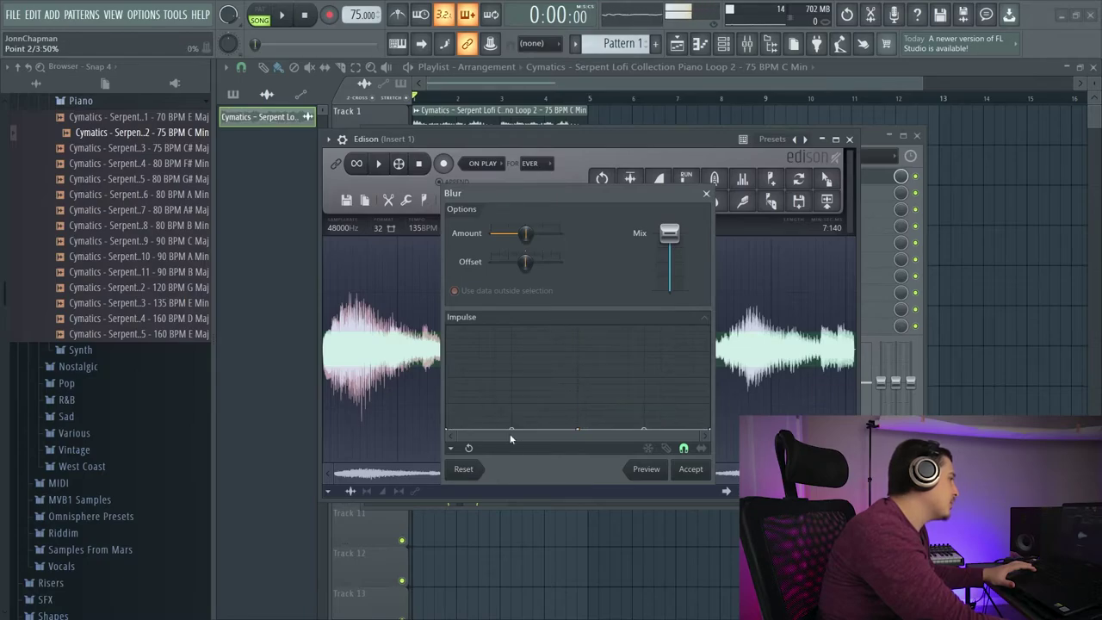
{"action": "left_click_drag", "start_coordinate": [450, 428], "coordinate": [447, 277]}
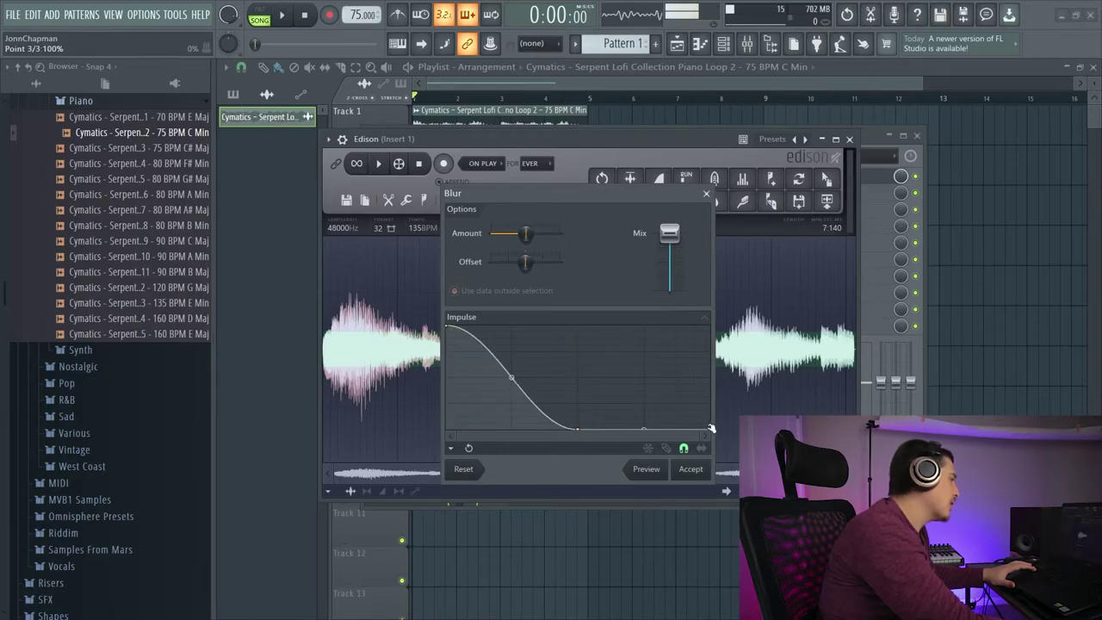
{"action": "left_click_drag", "start_coordinate": [709, 429], "coordinate": [711, 296]}
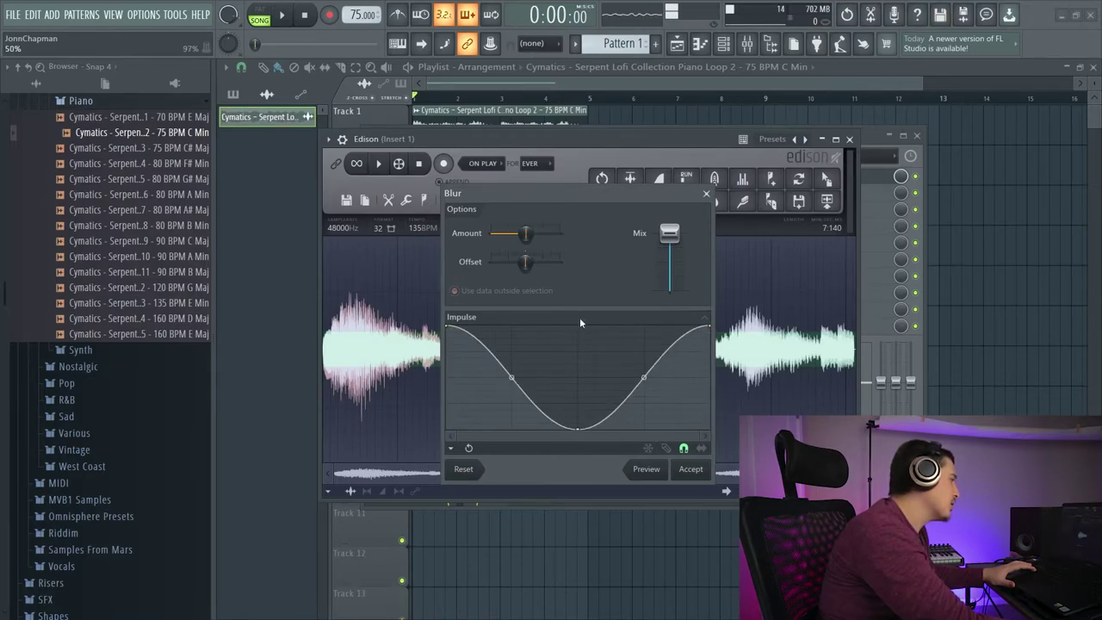
{"action": "left_click", "coordinate": [691, 468]}
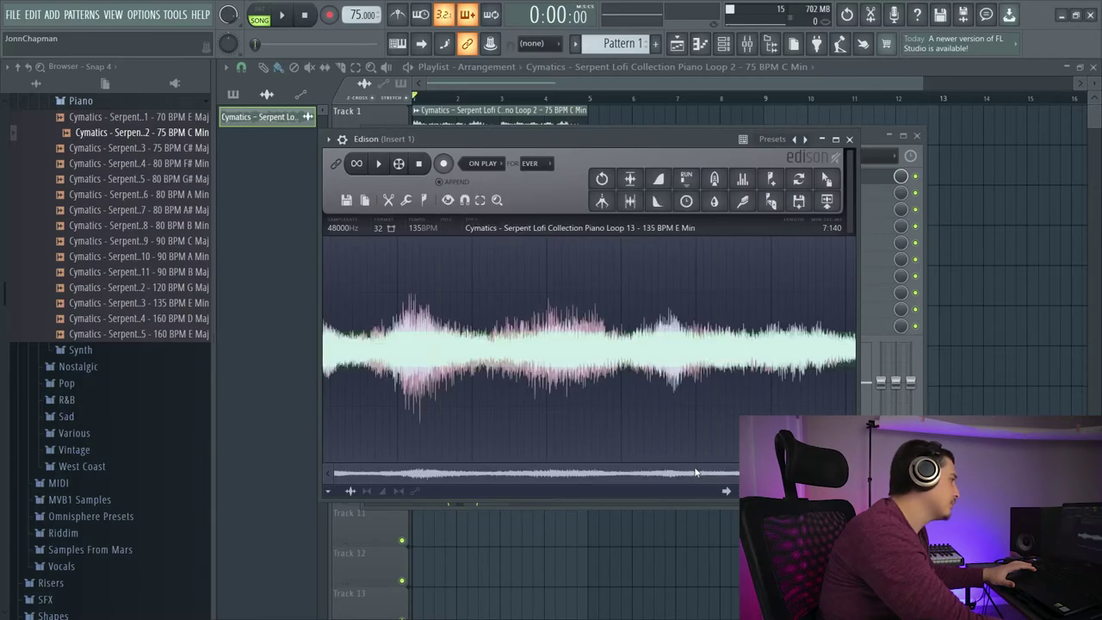
{"action": "key", "text": "space"}
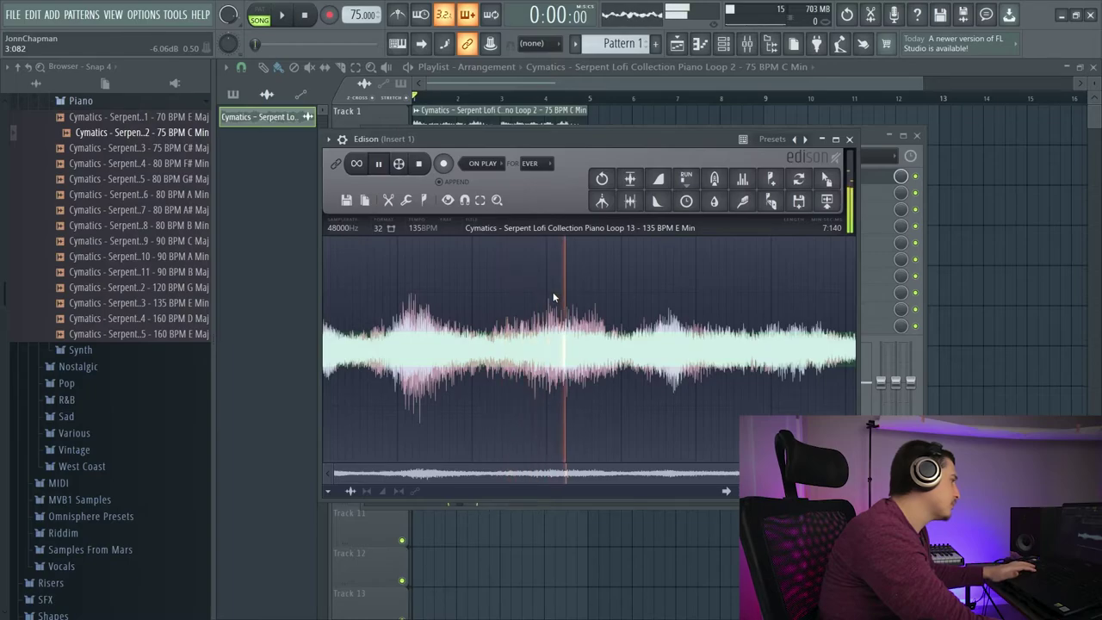
Open the Equalizer on the unblurred loop and draw a curve that cuts the lows, peaks above 500 Hz and drops in the highs.
{"action": "key", "text": "ctrl+e"}
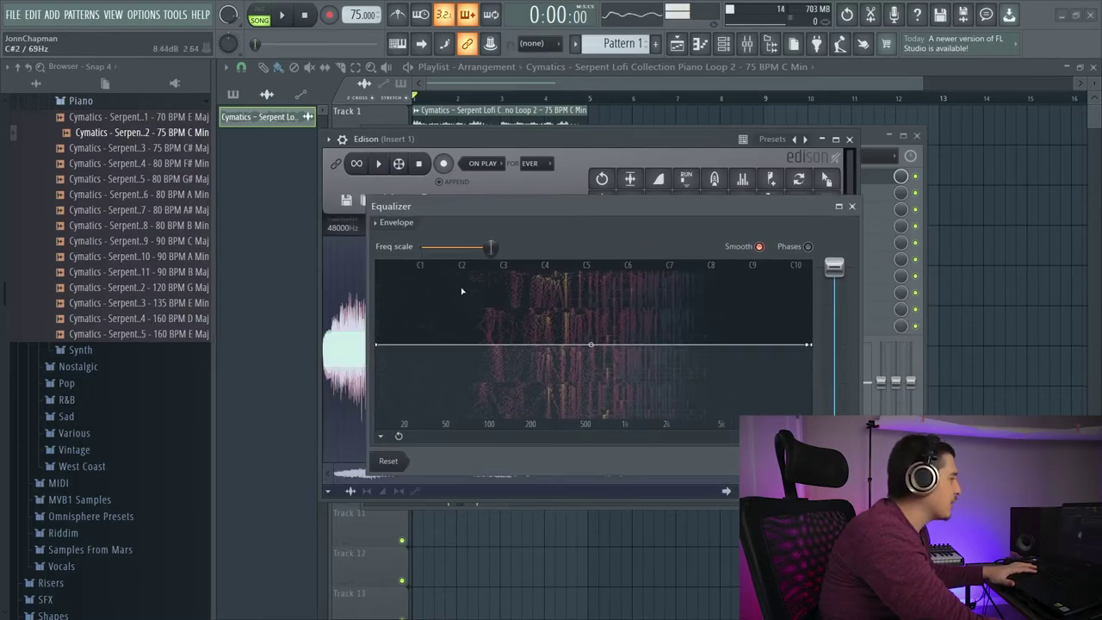
{"action": "left_click_drag", "start_coordinate": [379, 347], "coordinate": [377, 418]}
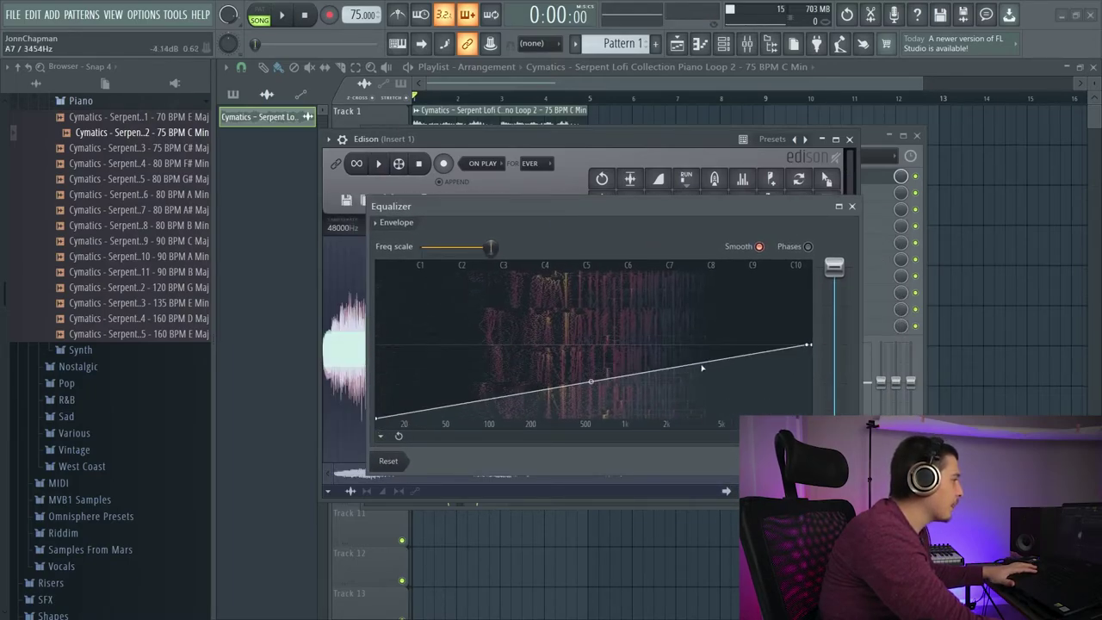
{"action": "left_click_drag", "start_coordinate": [779, 348], "coordinate": [611, 324]}
{"action": "left_click", "coordinate": [699, 315]}
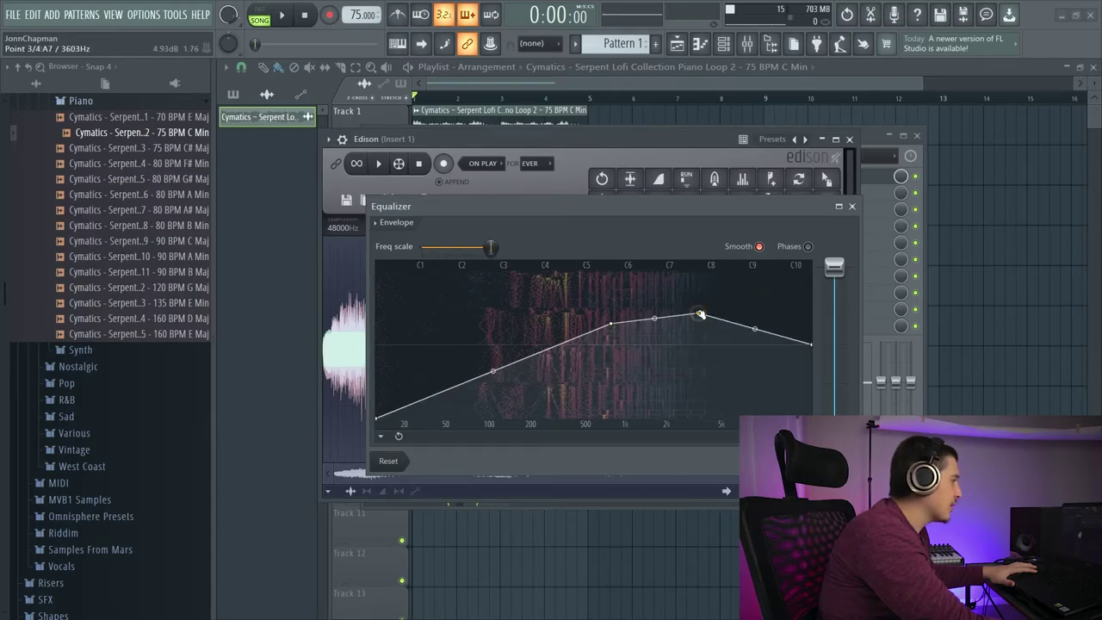
{"action": "left_click_drag", "start_coordinate": [699, 315], "coordinate": [766, 417]}
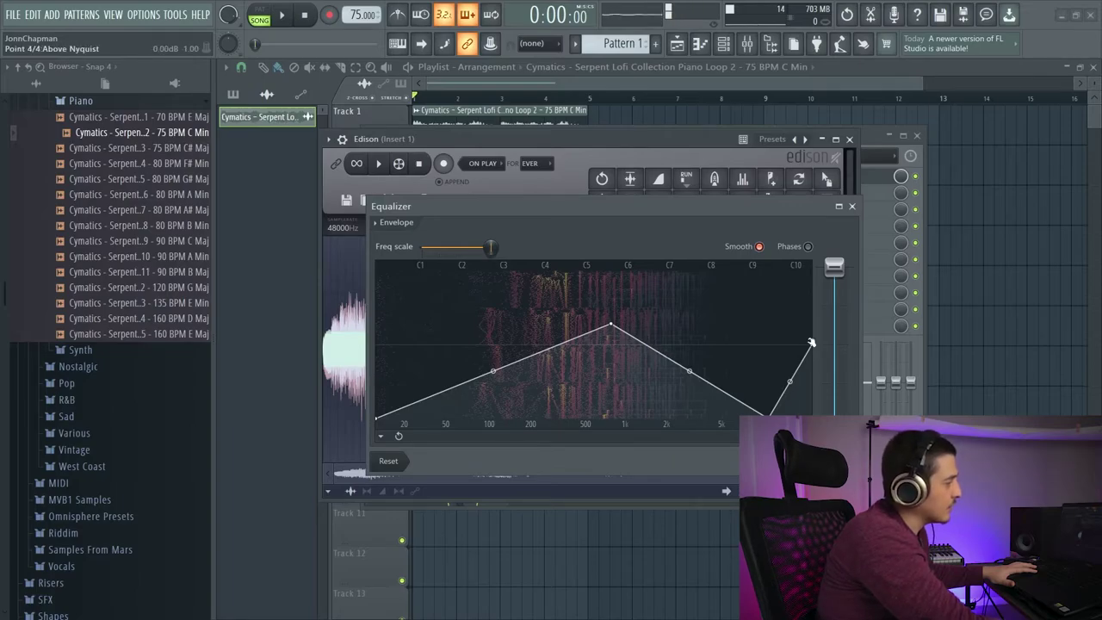
Reshape the equalizer curve into a vertical drop just after its peak, with the higher frequencies cut.
{"action": "mouse_move", "coordinate": [490, 247]}
{"action": "left_mouse_down"}
{"action": "mouse_move", "coordinate": [423, 247]}
{"action": "mouse_move", "coordinate": [490, 247]}
{"action": "left_mouse_up"}
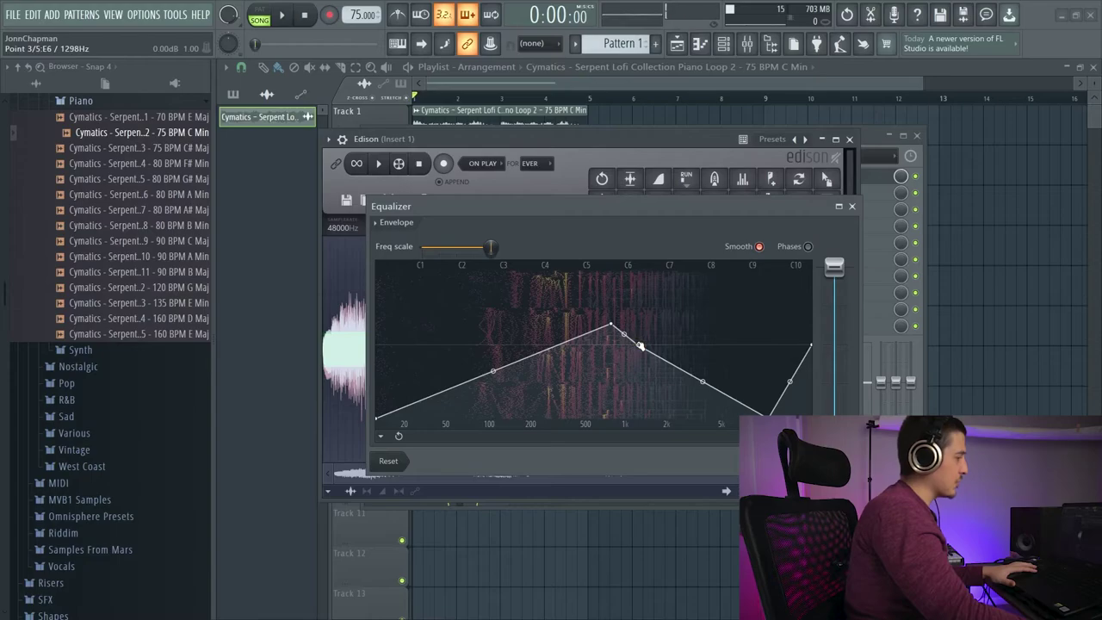
{"action": "left_click_drag", "start_coordinate": [765, 419], "coordinate": [582, 430]}
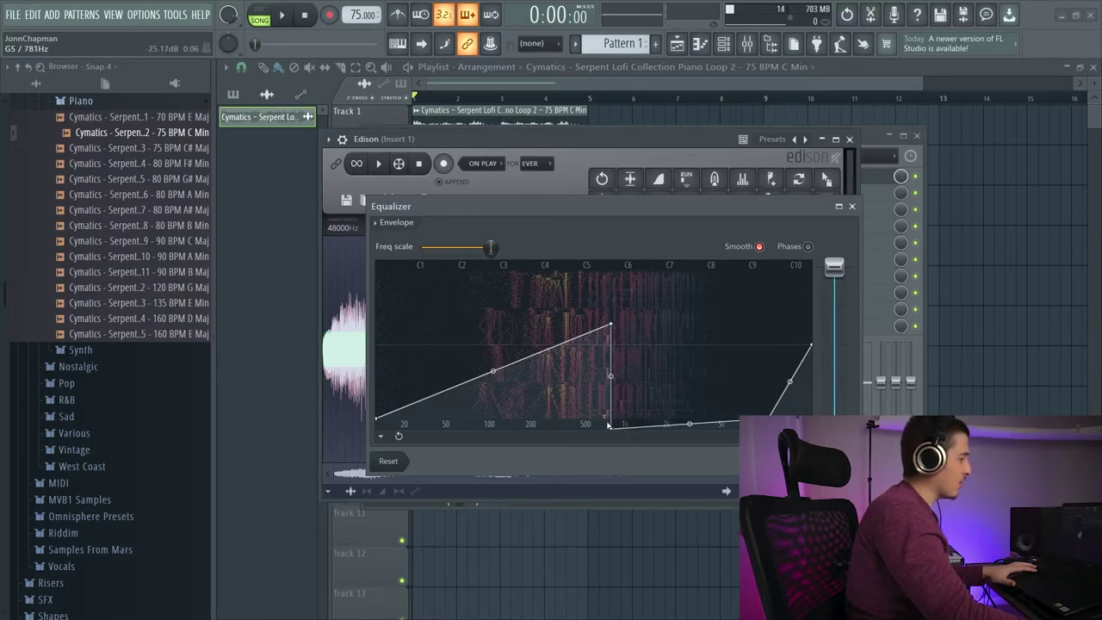
{"action": "left_click_drag", "start_coordinate": [614, 430], "coordinate": [607, 428]}
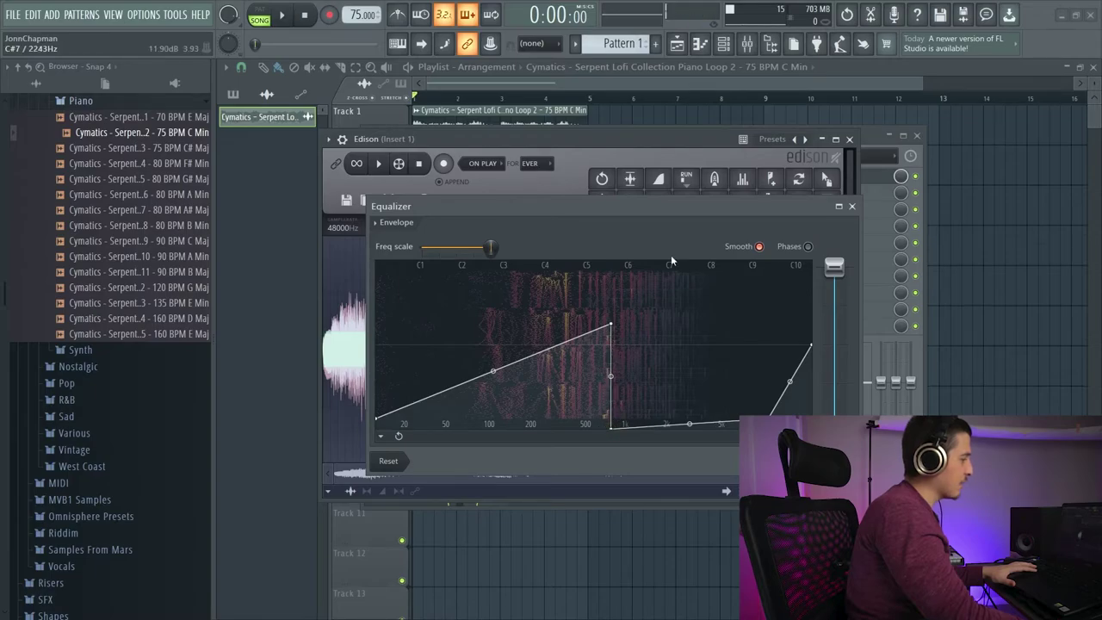
Enable Phases in the Equalizer and set the mix to 56%.
{"action": "left_click", "coordinate": [807, 246]}
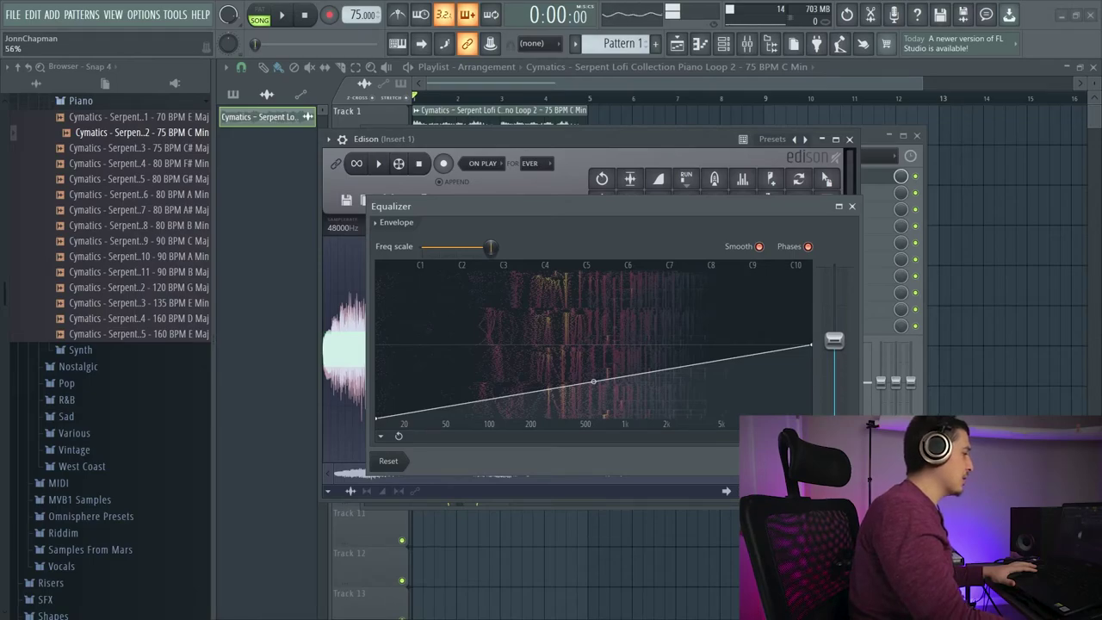
{"action": "left_click", "coordinate": [381, 438]}
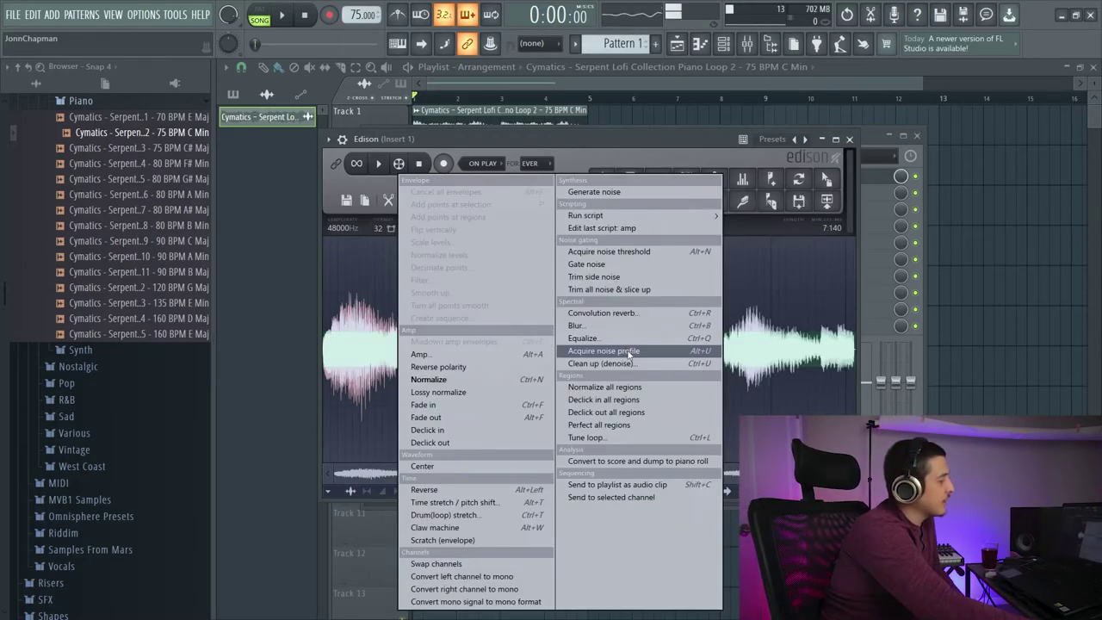
Open Clean up (denoise) to view the denoiser controls, and close it.
{"action": "left_click", "coordinate": [633, 364]}
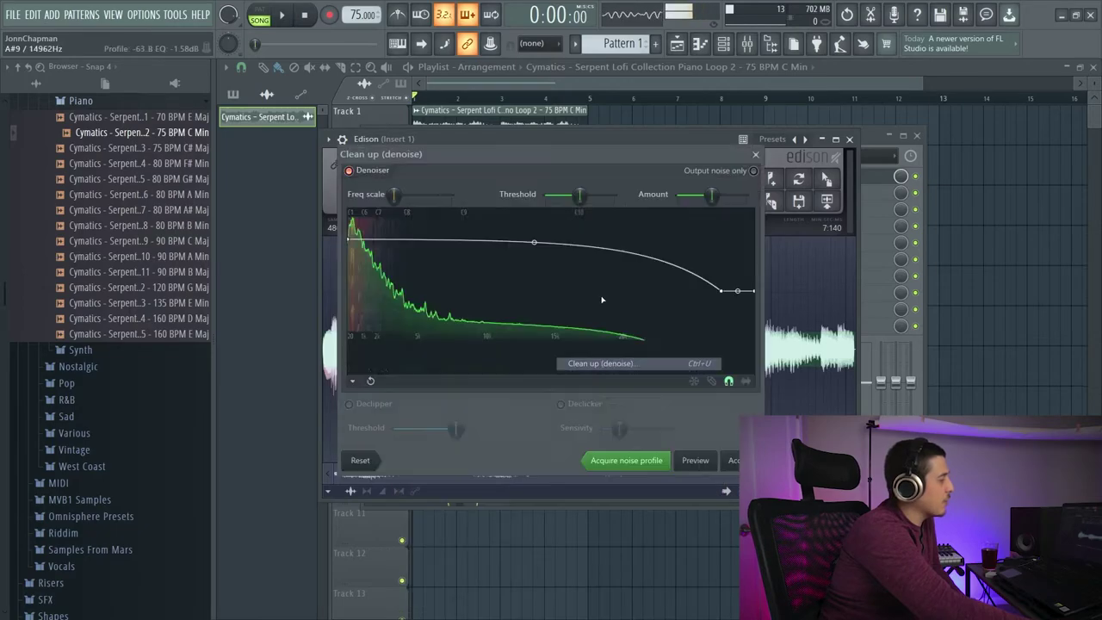
{"action": "left_click_drag", "start_coordinate": [486, 153], "coordinate": [555, 206]}
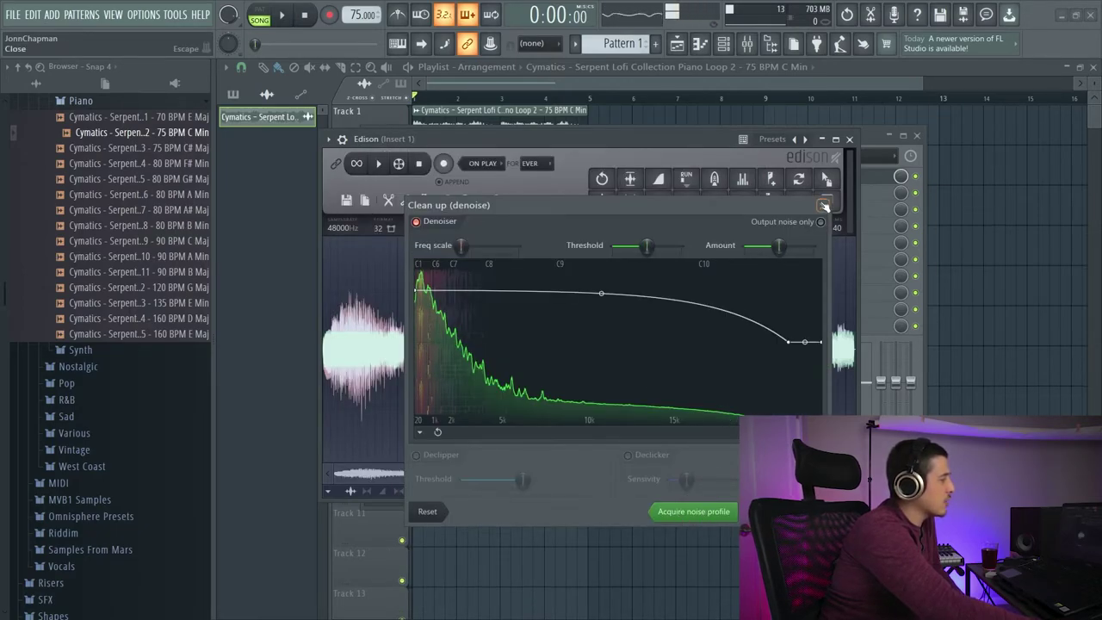
{"action": "left_click_drag", "start_coordinate": [555, 205], "coordinate": [613, 259]}
{"action": "left_click", "coordinate": [879, 259]}
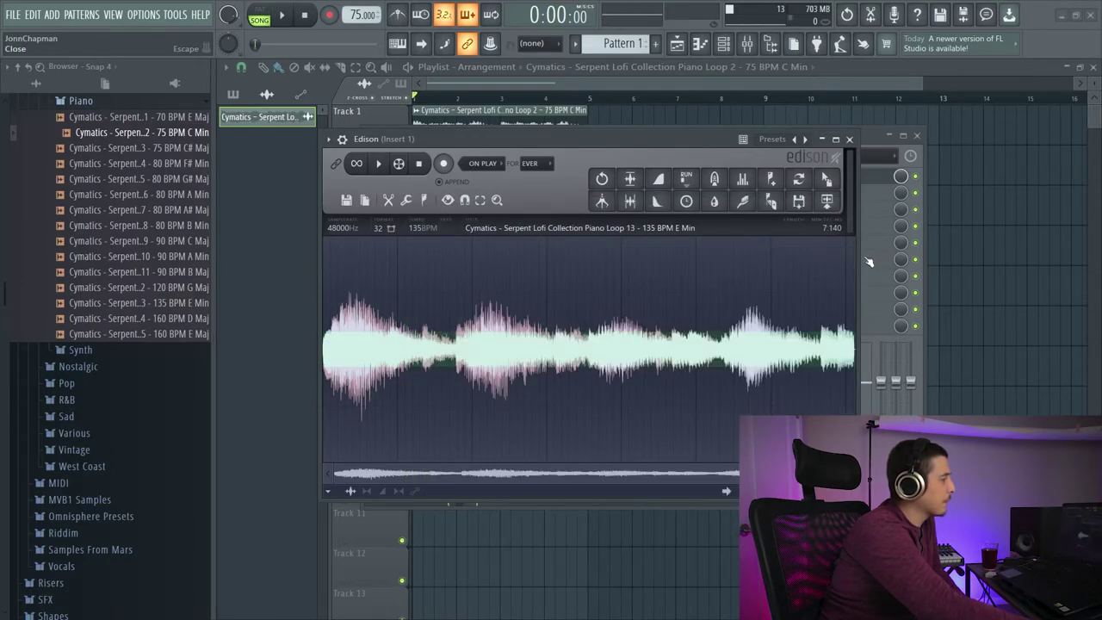
Acquire a noise profile from the piano loop and reopen Clean up (denoise).
{"action": "left_click", "coordinate": [404, 203]}
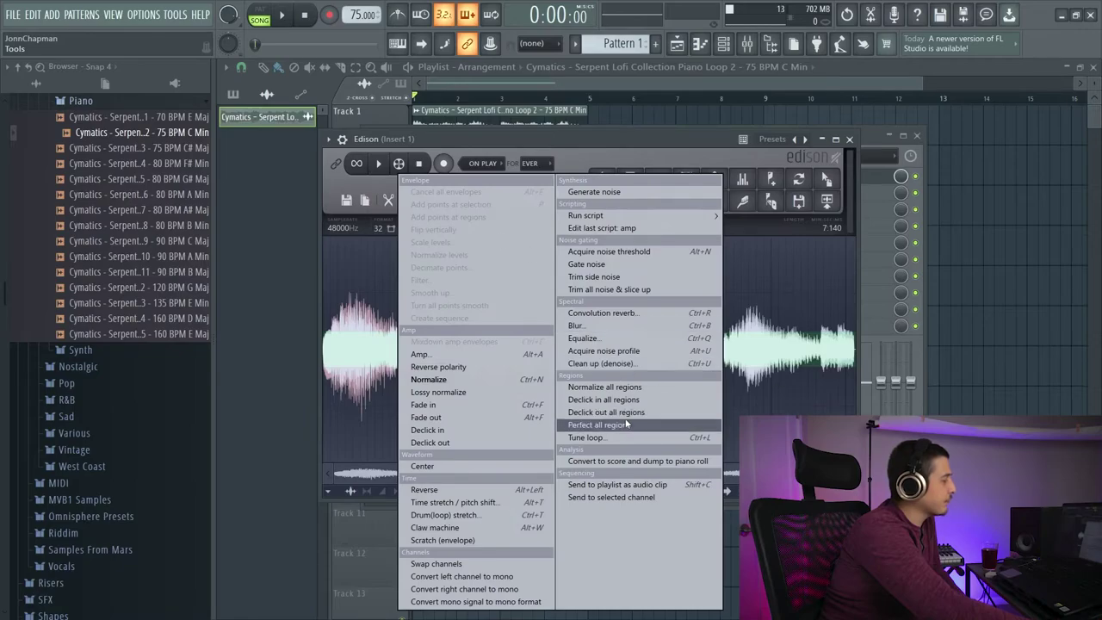
{"action": "left_click", "coordinate": [631, 351]}
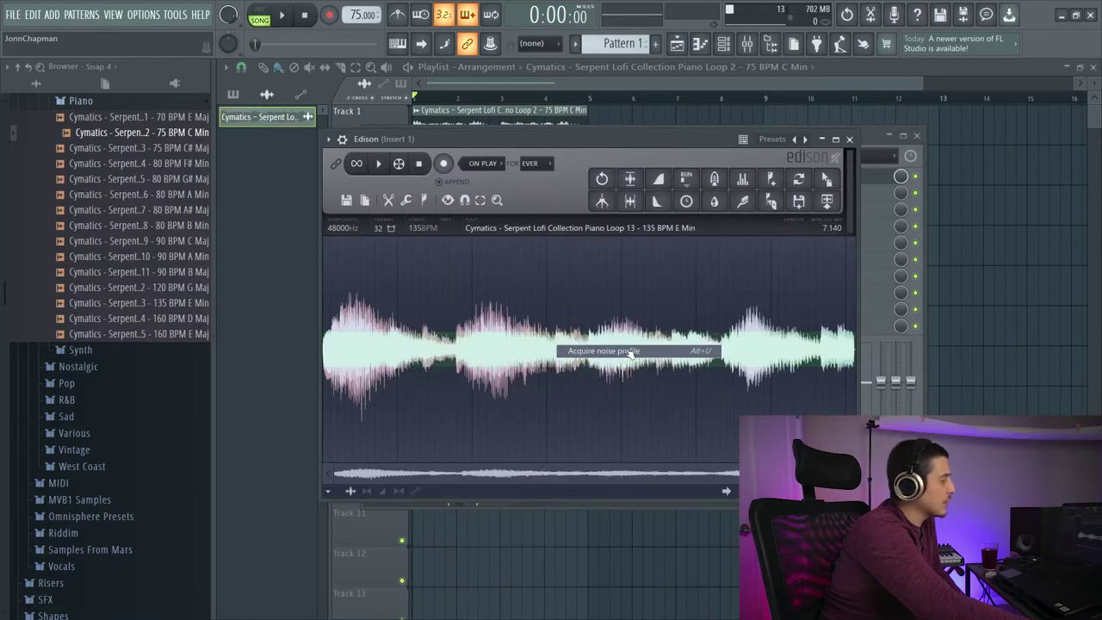
{"action": "left_click_drag", "start_coordinate": [582, 254], "coordinate": [497, 239]}
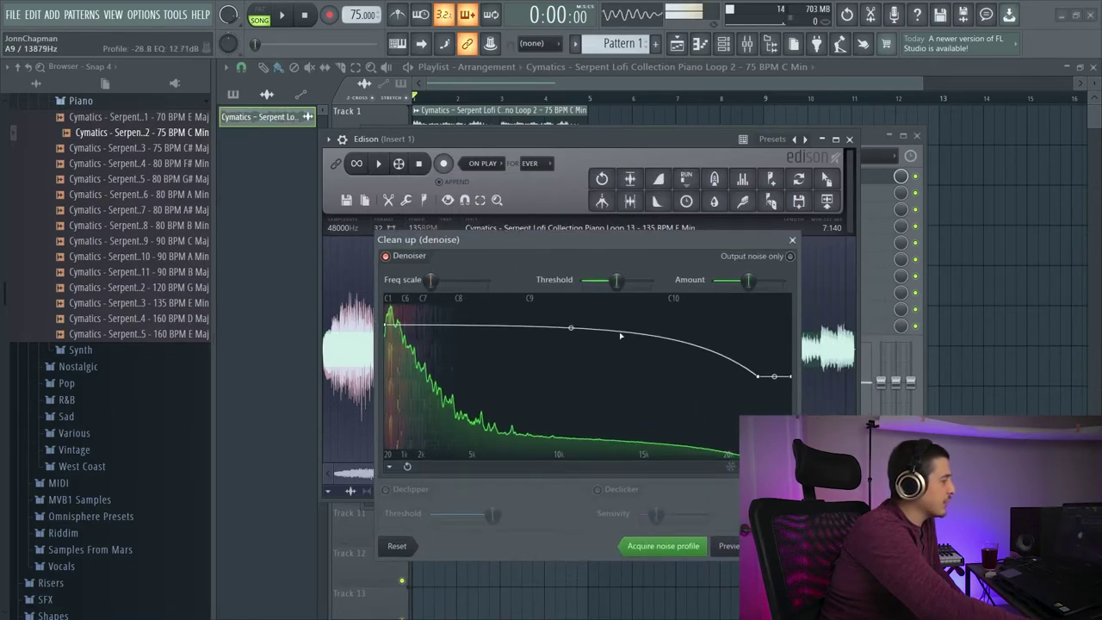
Flatten the denoiser's curve into a horizontal line and preview the cleanup.
{"action": "left_click_drag", "start_coordinate": [569, 329], "coordinate": [570, 344]}
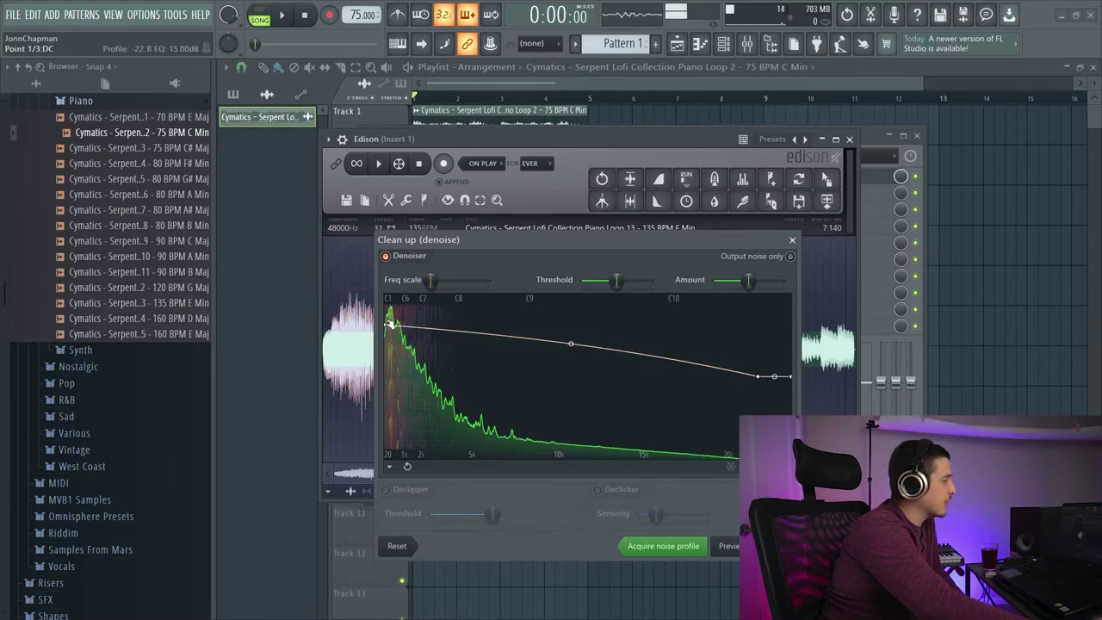
{"action": "left_click_drag", "start_coordinate": [386, 325], "coordinate": [384, 376]}
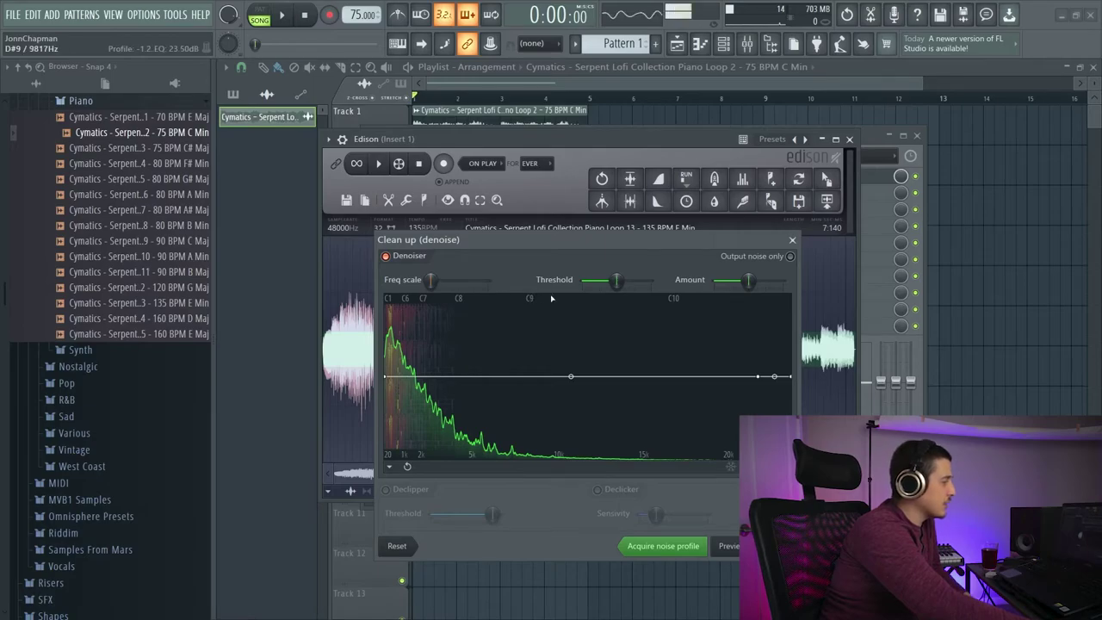
{"action": "left_click", "coordinate": [728, 547]}
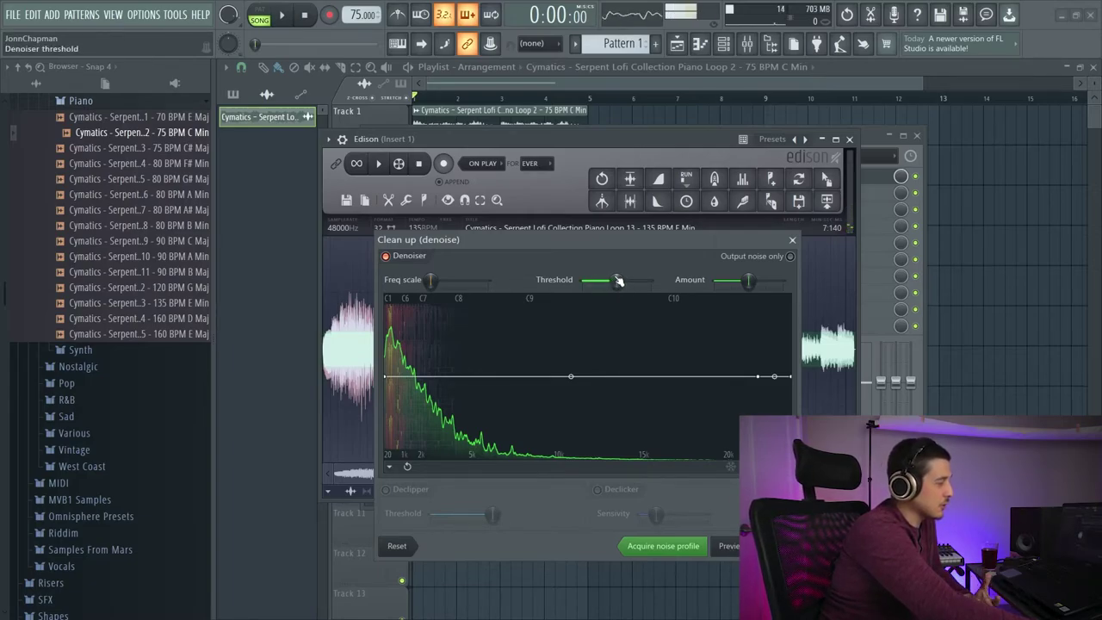
Set the denoiser threshold to -5.42 dB, preview it, and lower the amount with noise-only output enabled.
{"action": "left_click_drag", "start_coordinate": [617, 281], "coordinate": [585, 281]}
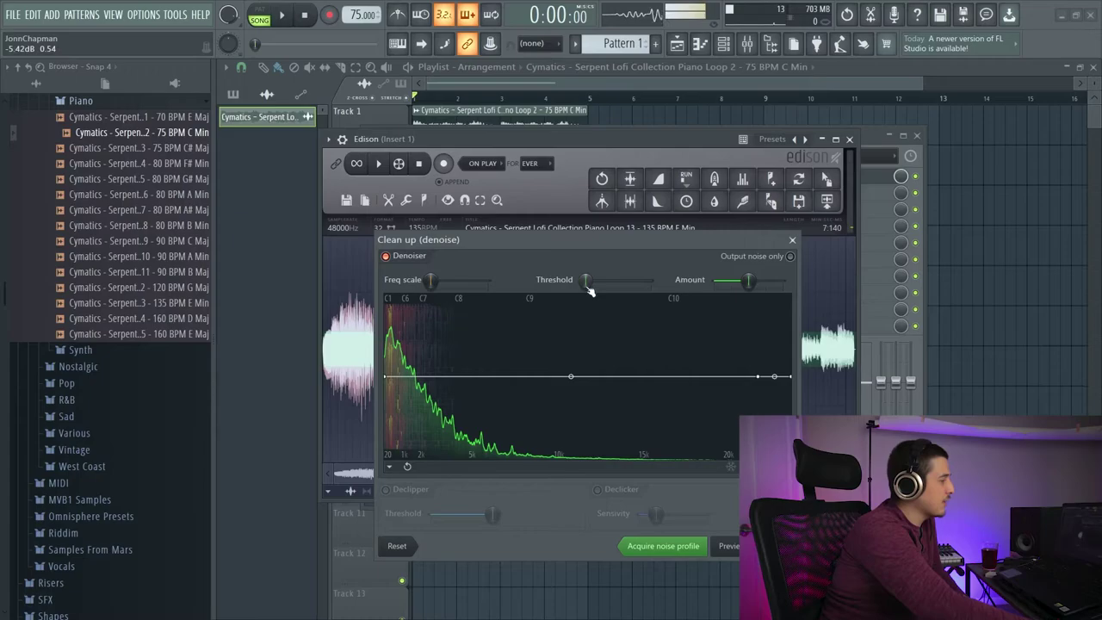
{"action": "left_click", "coordinate": [728, 546]}
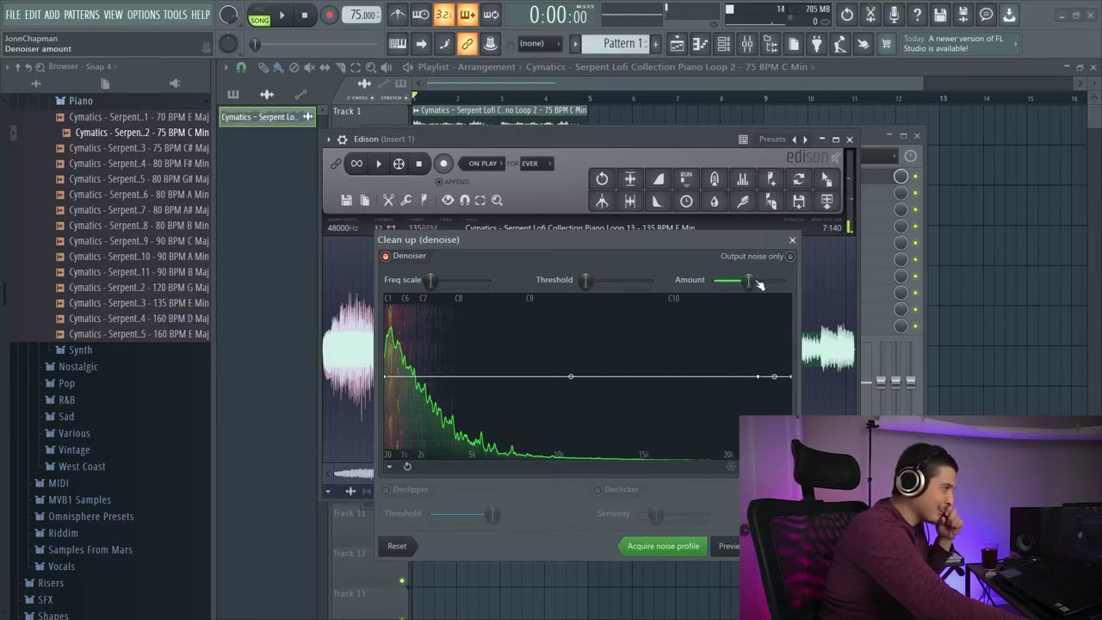
{"action": "left_click_drag", "start_coordinate": [759, 284], "coordinate": [738, 283]}
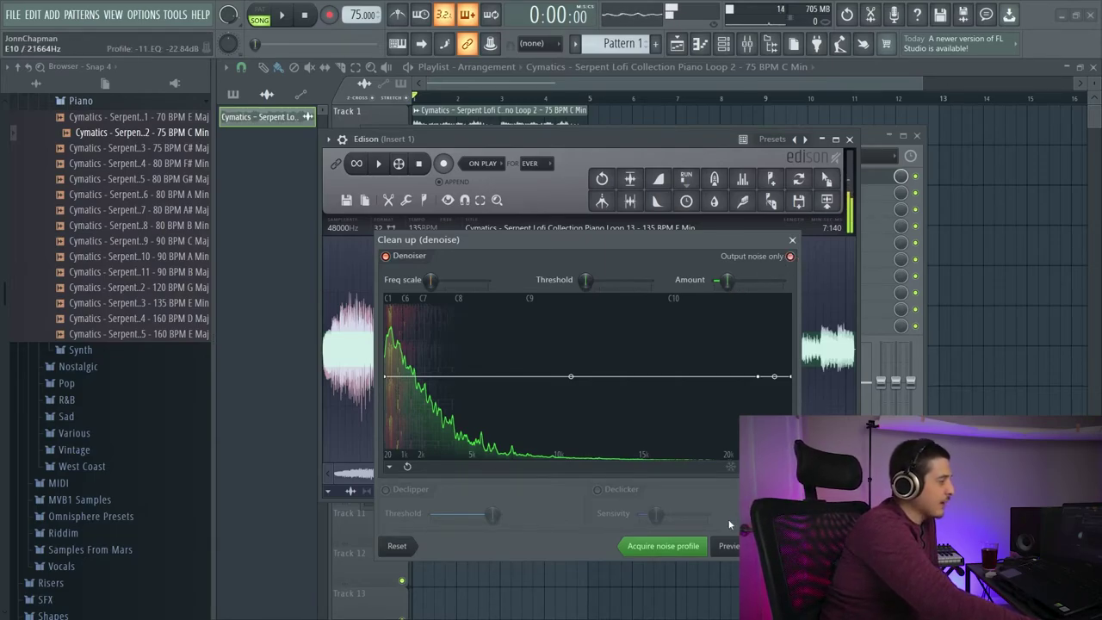
Stop the preview, enable the declipper trying thresholds of -5.98 dB and -3.09 dB, and enable the declicker with a sensitivity of 4.8.
{"action": "left_click", "coordinate": [729, 546]}
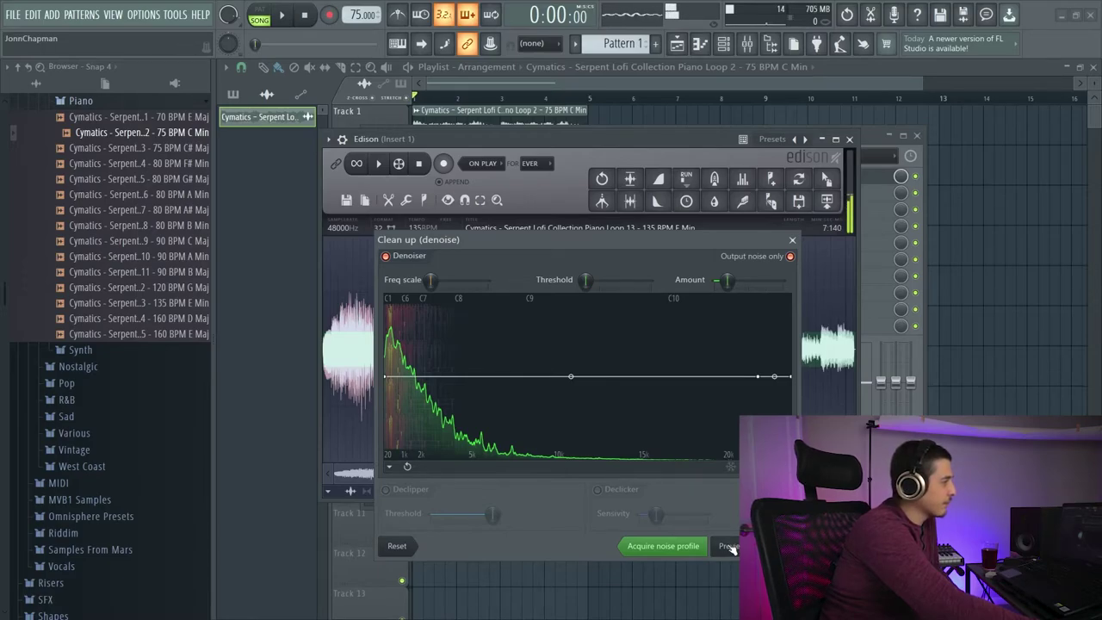
{"action": "left_click_drag", "start_coordinate": [628, 244], "coordinate": [663, 210]}
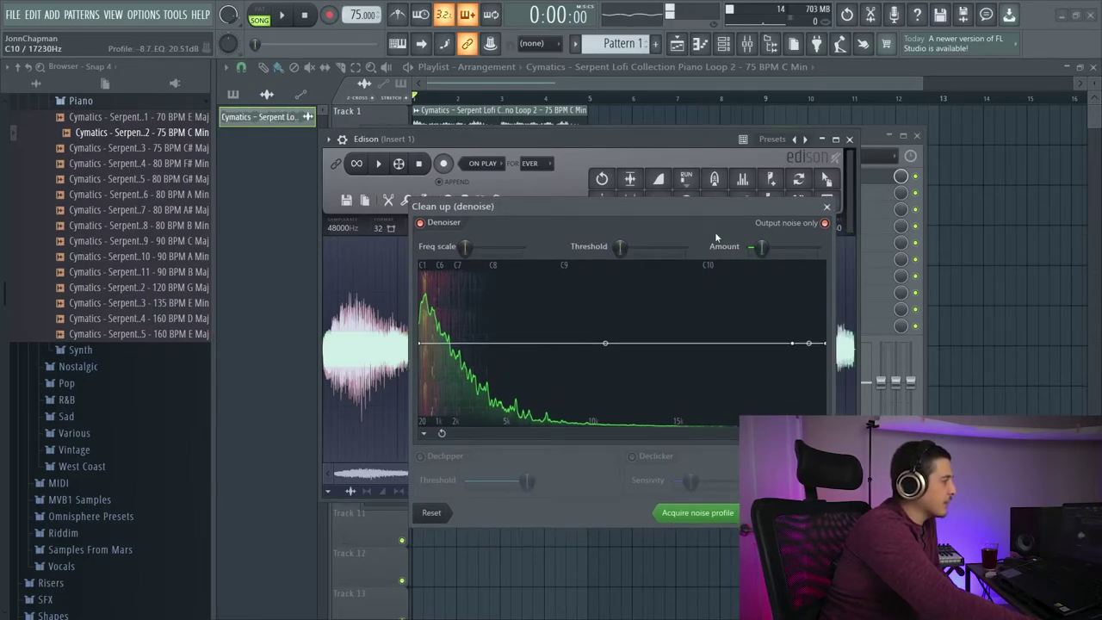
{"action": "left_click_drag", "start_coordinate": [568, 207], "coordinate": [520, 190]}
{"action": "left_click", "coordinate": [380, 444]}
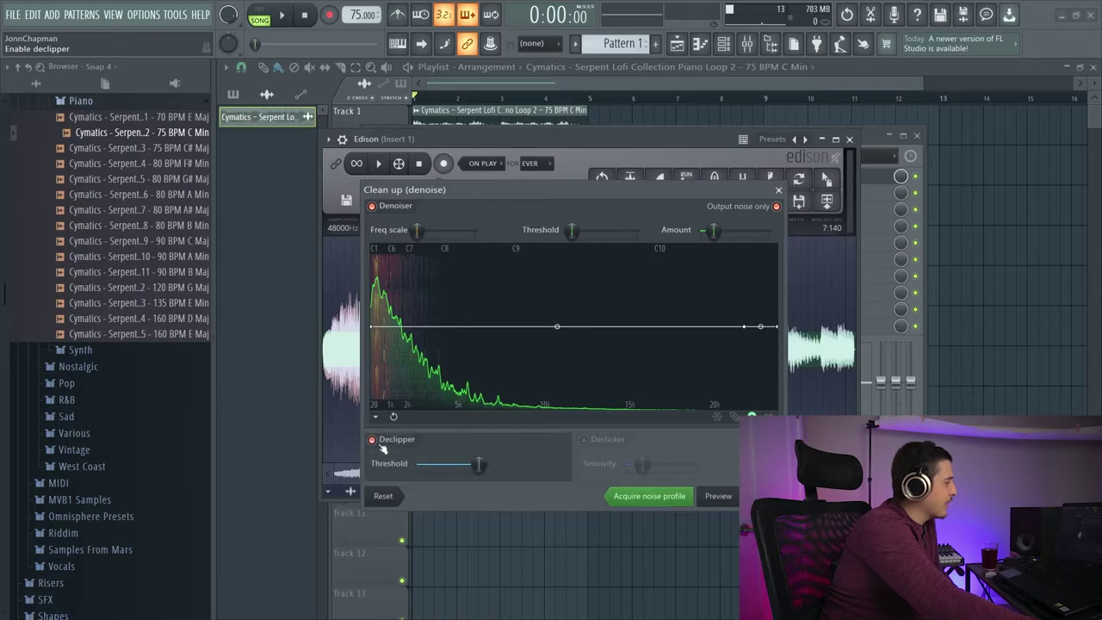
{"action": "left_click_drag", "start_coordinate": [478, 464], "coordinate": [450, 458]}
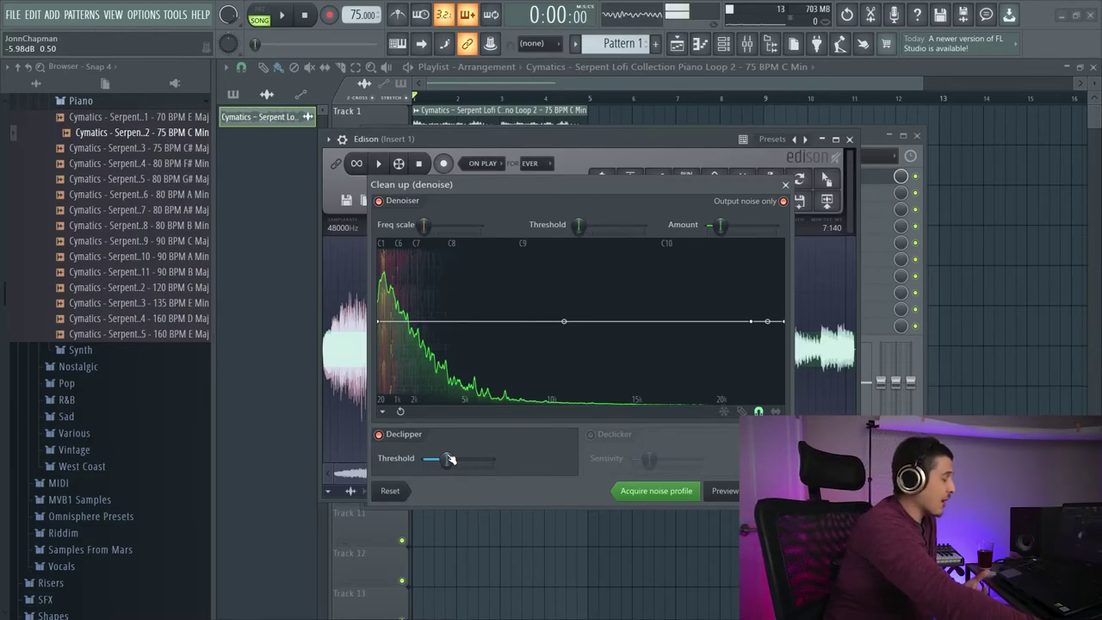
{"action": "left_click_drag", "start_coordinate": [454, 464], "coordinate": [482, 464]}
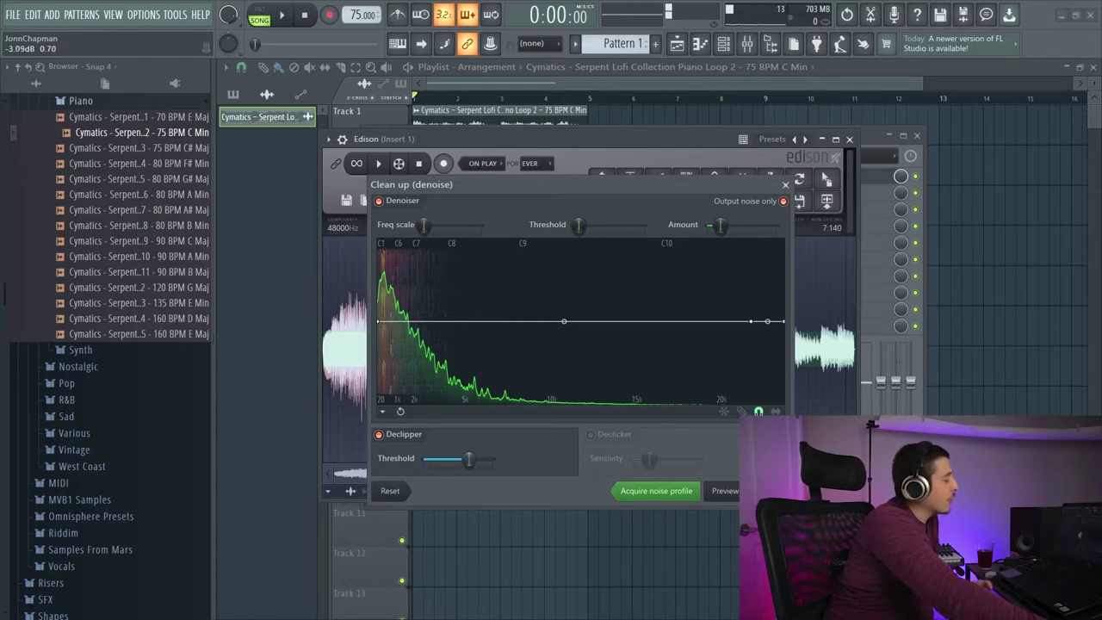
{"action": "left_click_drag", "start_coordinate": [468, 457], "coordinate": [465, 458]}
{"action": "left_click", "coordinate": [591, 434]}
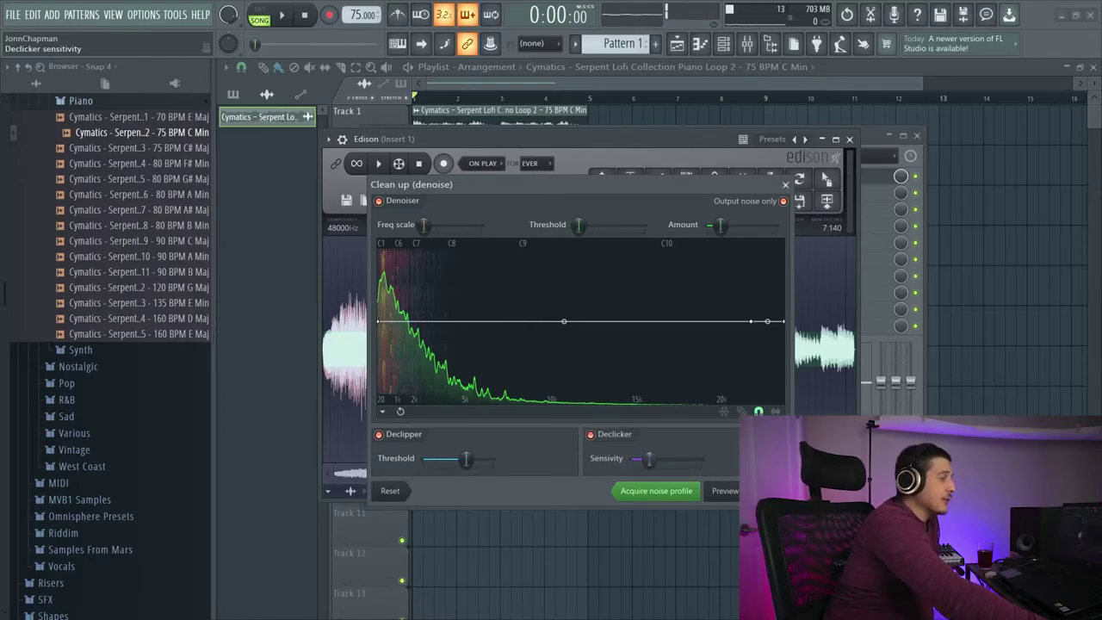
{"action": "left_click_drag", "start_coordinate": [648, 458], "coordinate": [655, 458]}
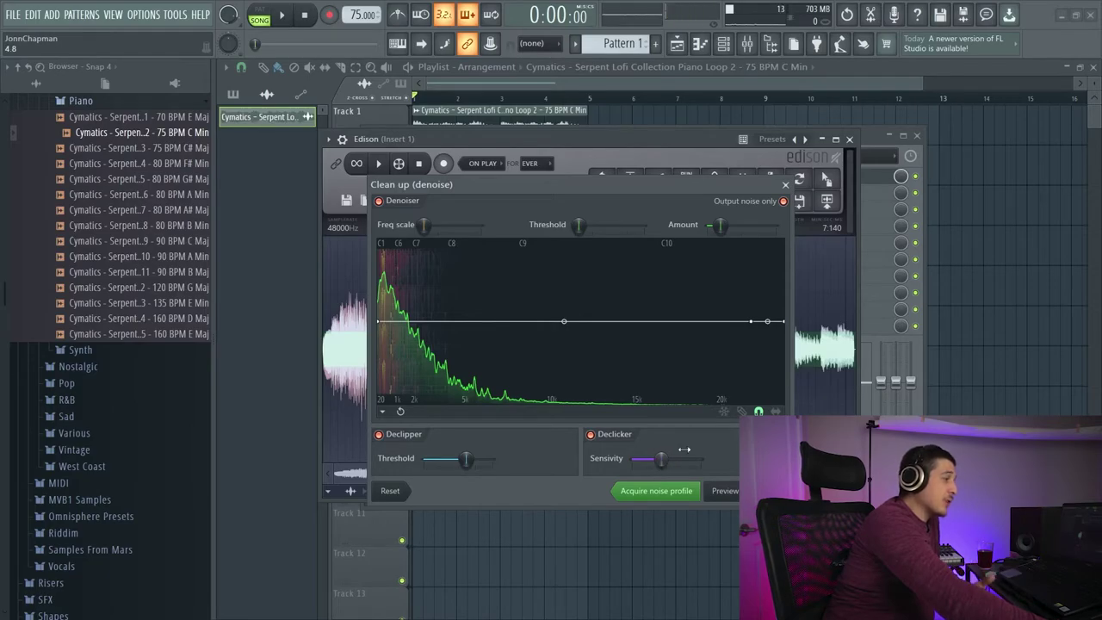
Select the first swell of the loop from 0:007 to 1:783 and add a region named "something" over it.
{"action": "left_click", "coordinate": [389, 200]}
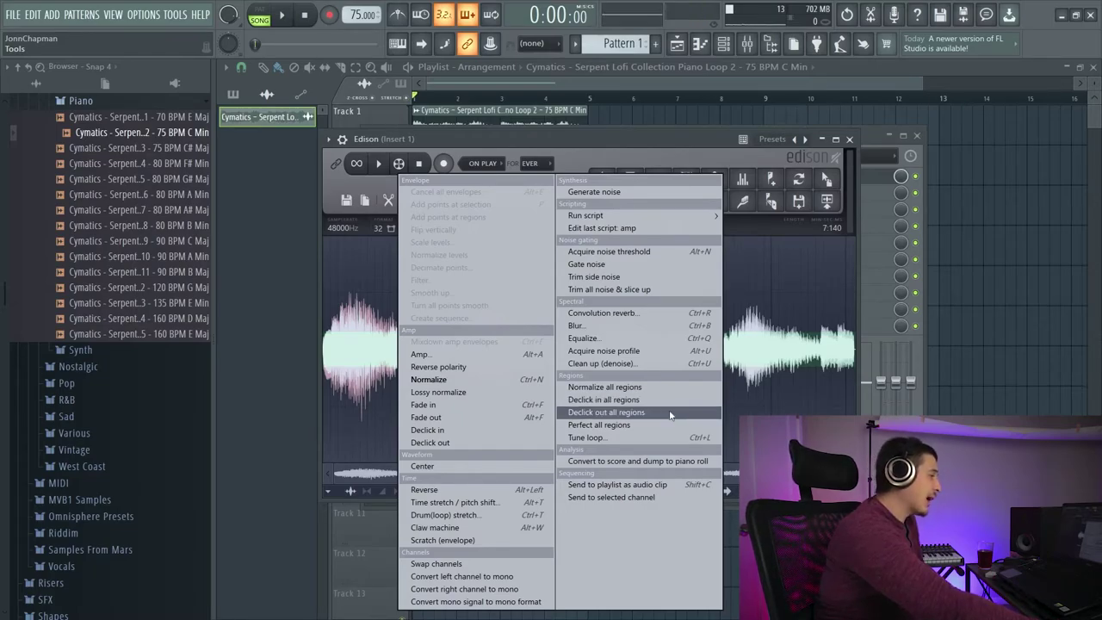
{"action": "left_click", "coordinate": [743, 350]}
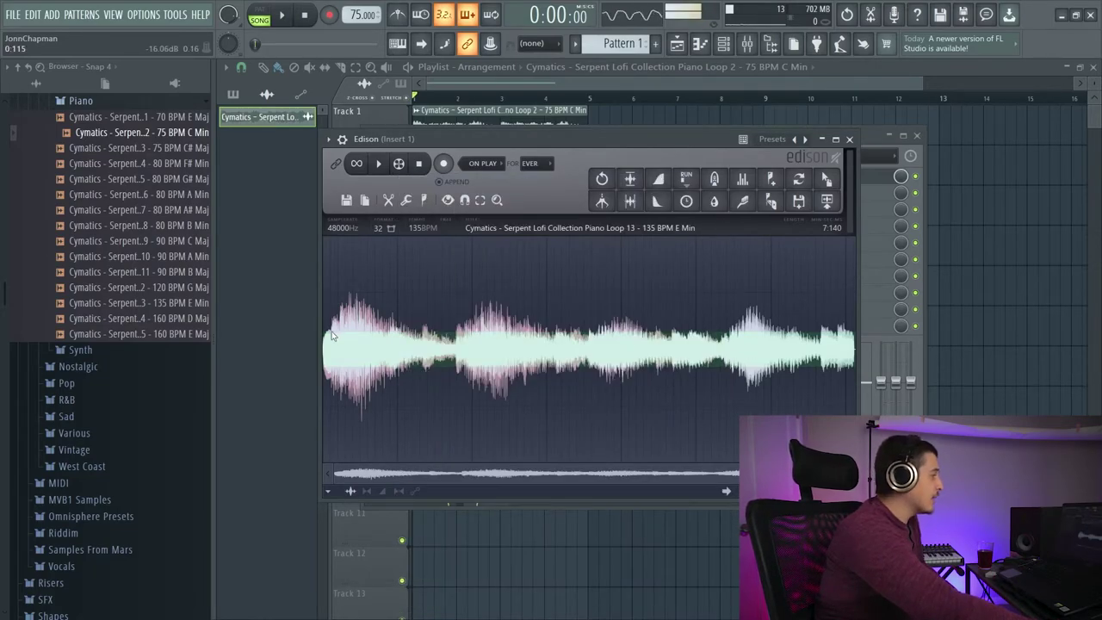
{"action": "left_click_drag", "start_coordinate": [324, 337], "coordinate": [455, 340]}
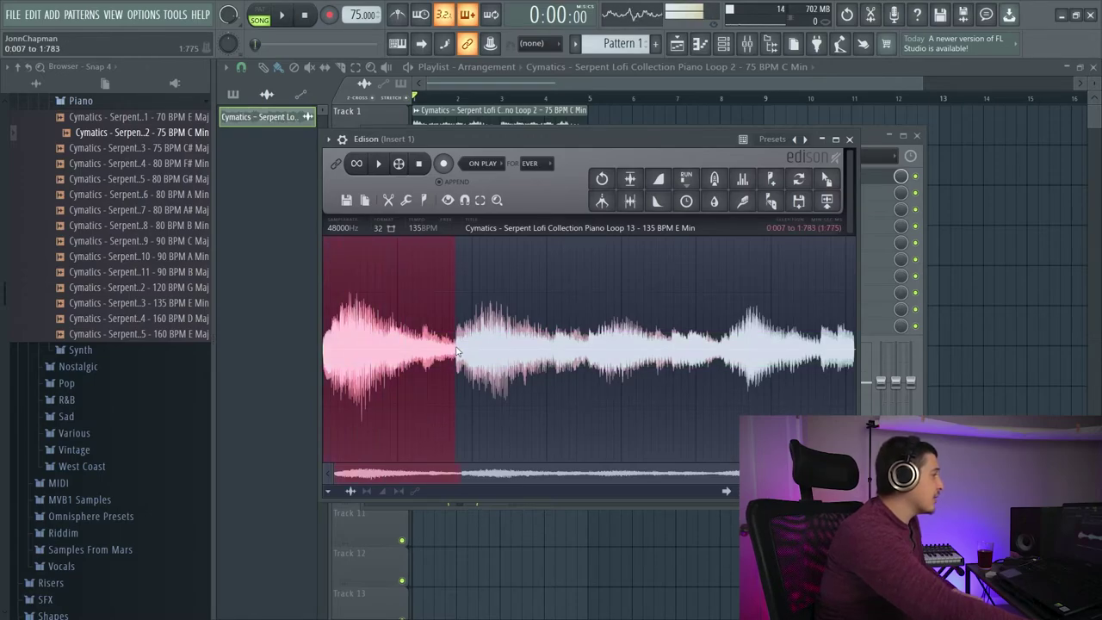
{"action": "right_click", "coordinate": [413, 340]}
{"action": "mouse_move", "coordinate": [413, 338]}
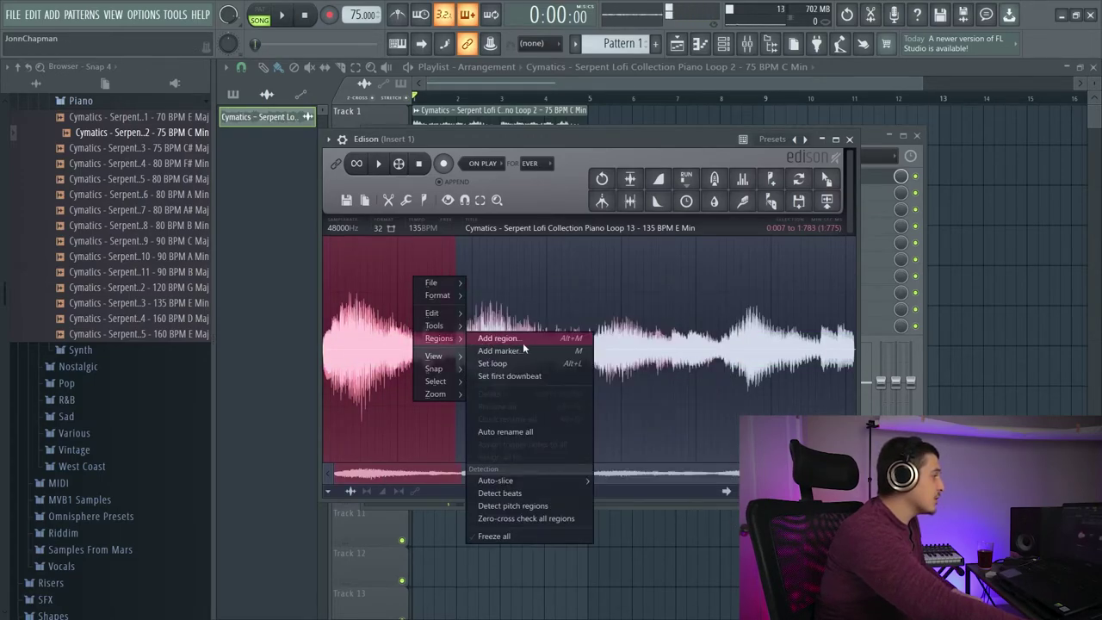
{"action": "left_click", "coordinate": [523, 343]}
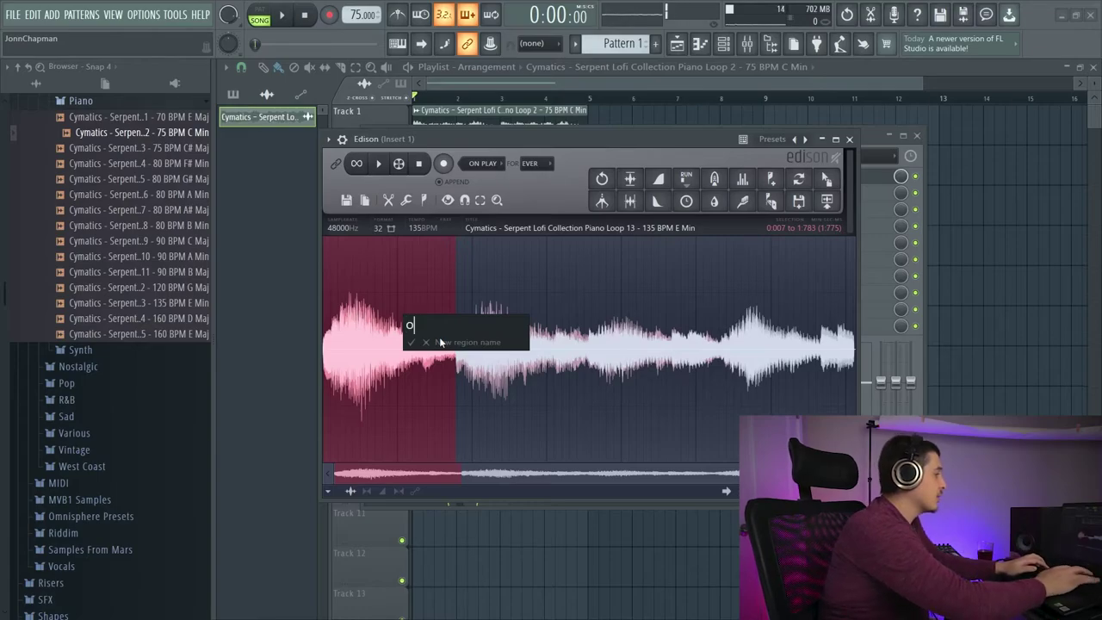
{"action": "type", "text": "something"}
{"action": "key", "text": "Return"}
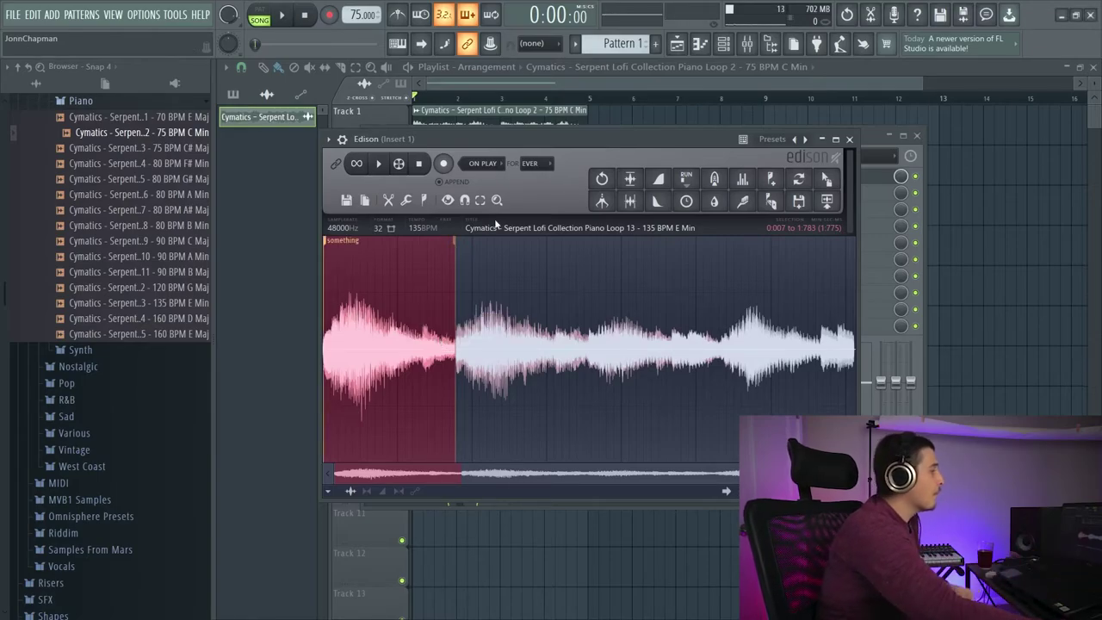
Apply Declick in to all regions and inspect the start of the "something" region up close.
{"action": "left_click", "coordinate": [404, 200]}
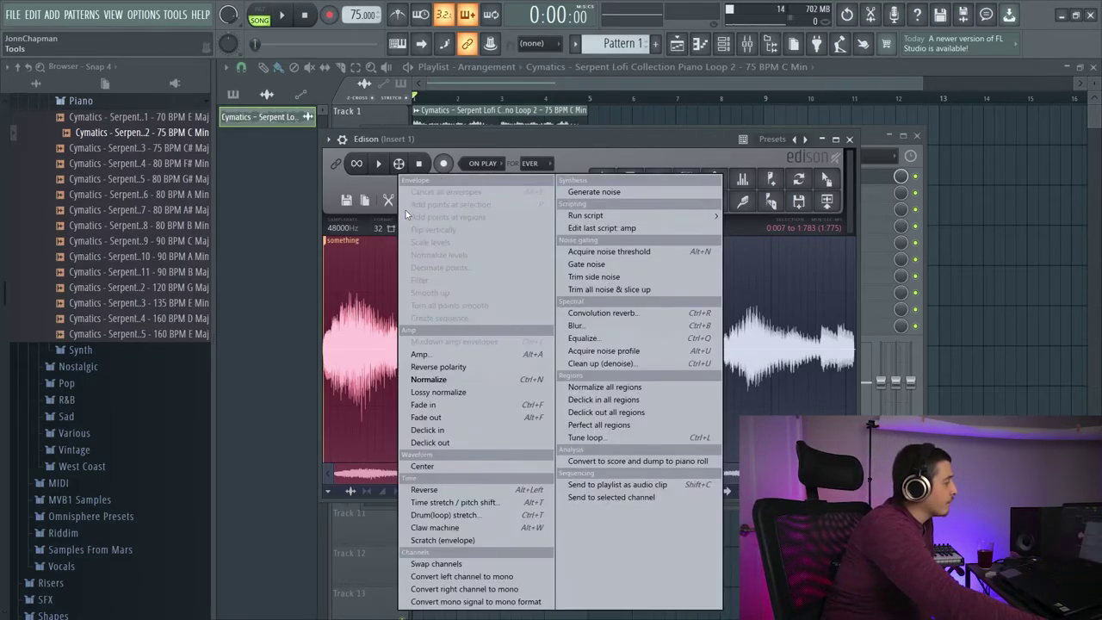
{"action": "left_click", "coordinate": [636, 400]}
{"action": "scroll", "coordinate": [419, 473], "scroll_direction": "up", "scroll_amount": 5}
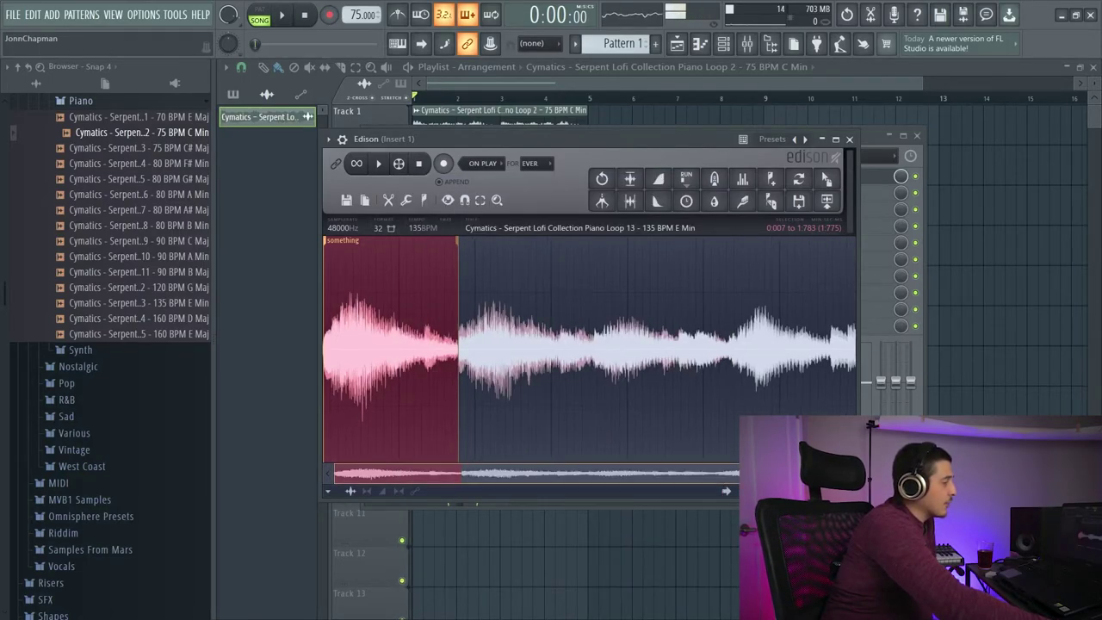
{"action": "left_click_drag", "start_coordinate": [420, 473], "coordinate": [285, 471]}
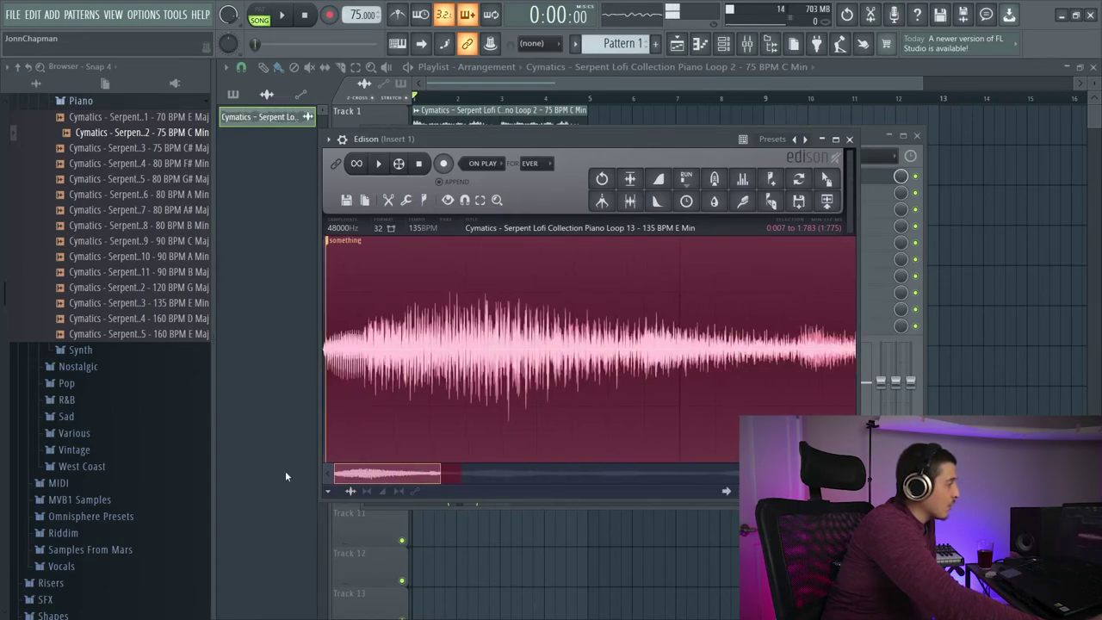
{"action": "left_click_drag", "start_coordinate": [425, 479], "coordinate": [495, 480]}
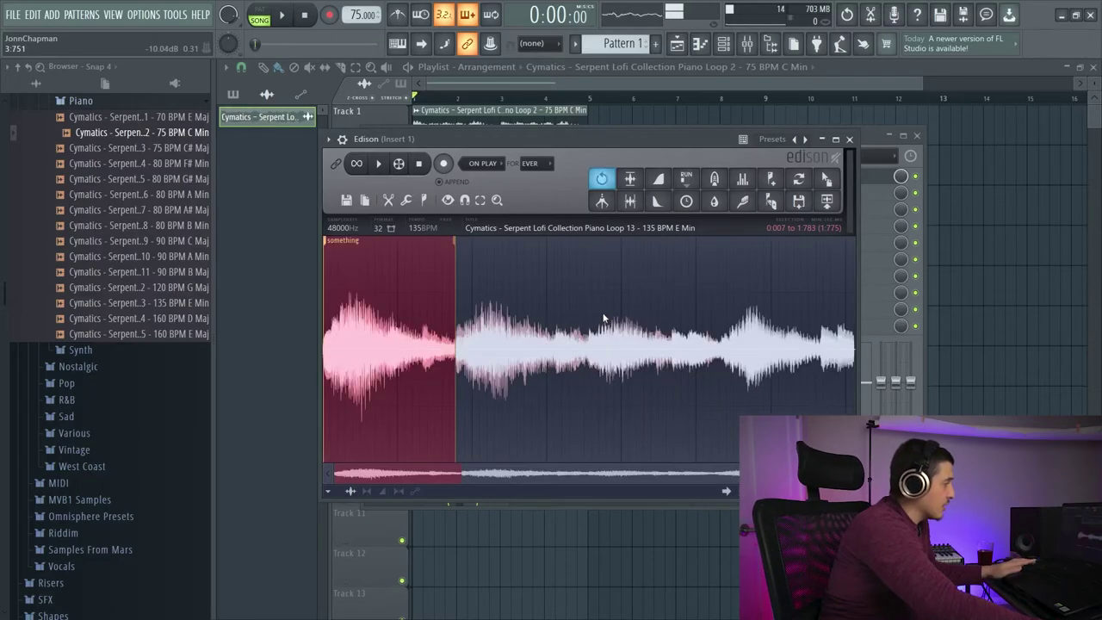
{"action": "scroll", "coordinate": [594, 317], "scroll_direction": "down", "scroll_amount": 4}
{"action": "scroll", "coordinate": [469, 468], "scroll_direction": "up", "scroll_amount": 2}
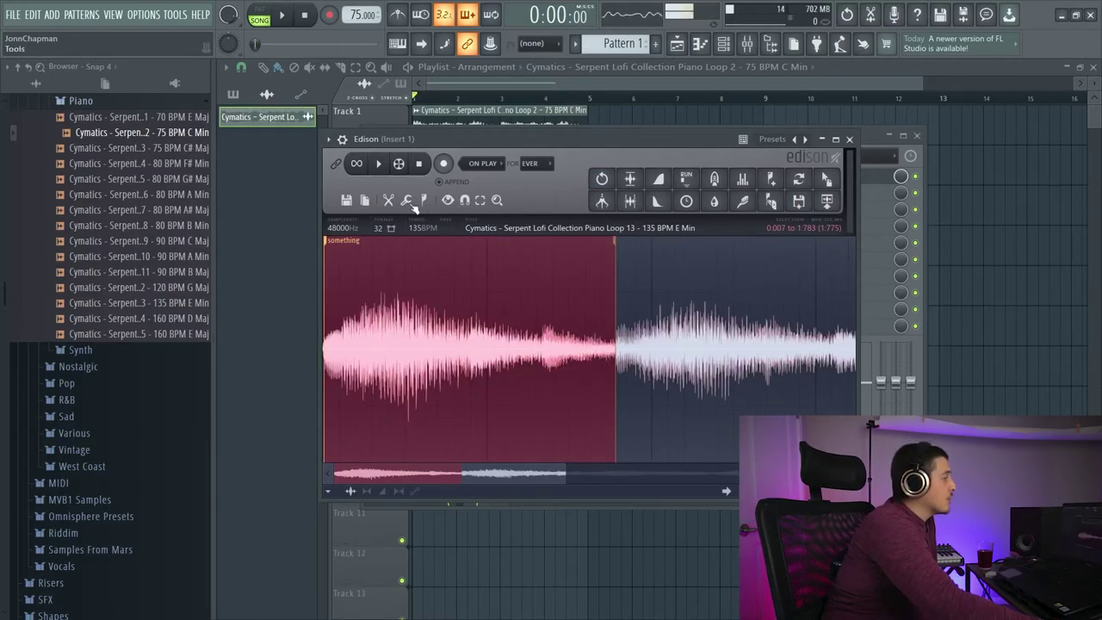
Try the loop tuner on the "something" region with minimum crossfade length and snap, higher tension, and a blur order of 9.
{"action": "left_click", "coordinate": [413, 202]}
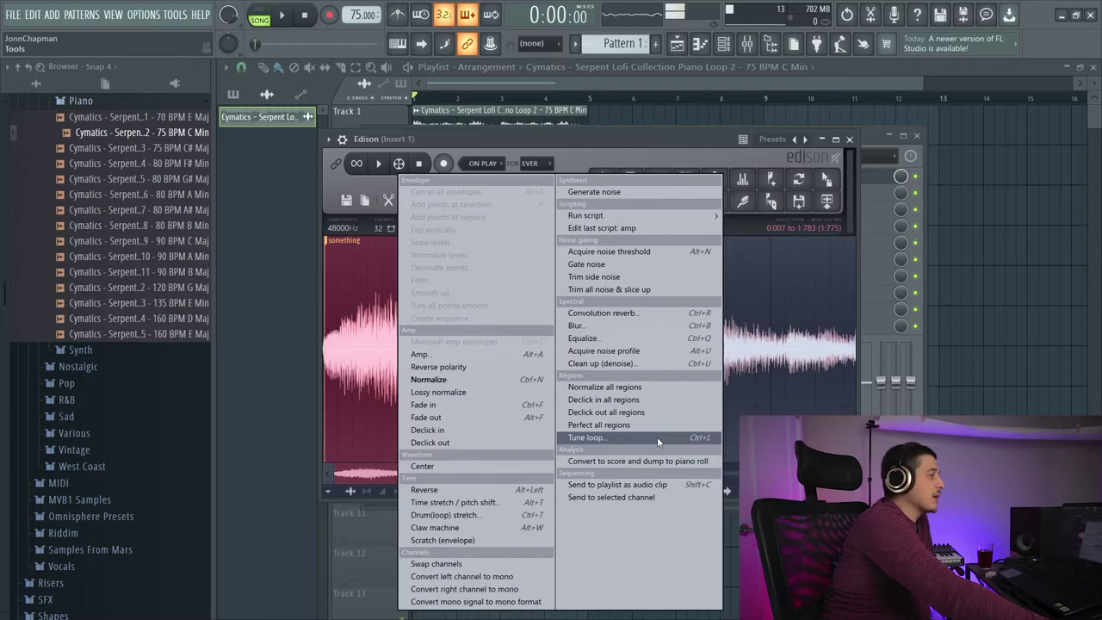
{"action": "left_click", "coordinate": [657, 437]}
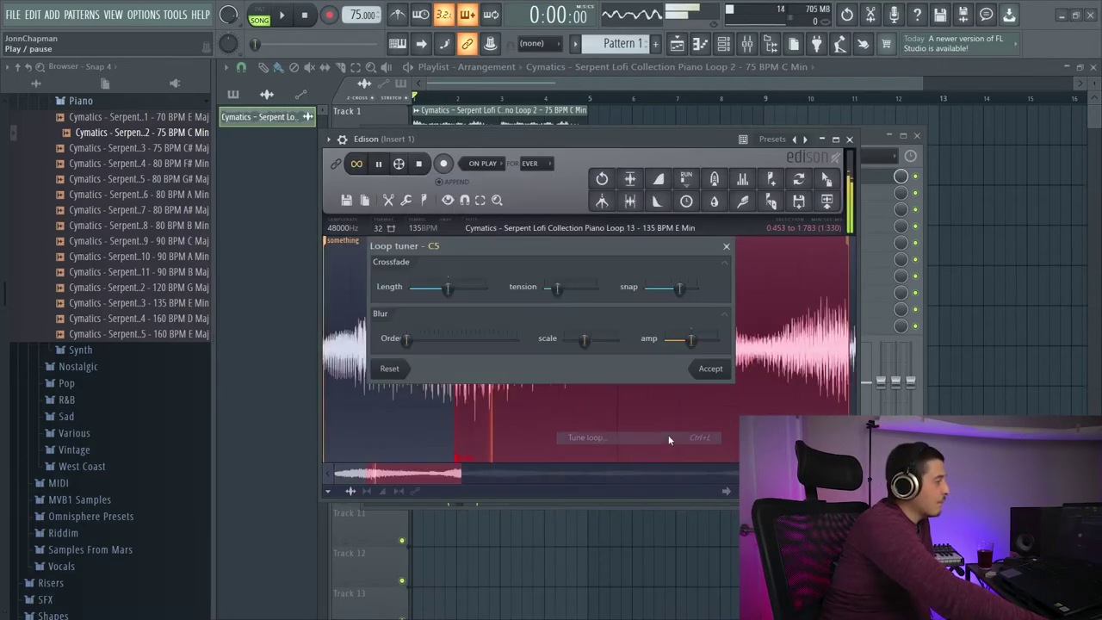
{"action": "left_click_drag", "start_coordinate": [448, 289], "coordinate": [413, 292]}
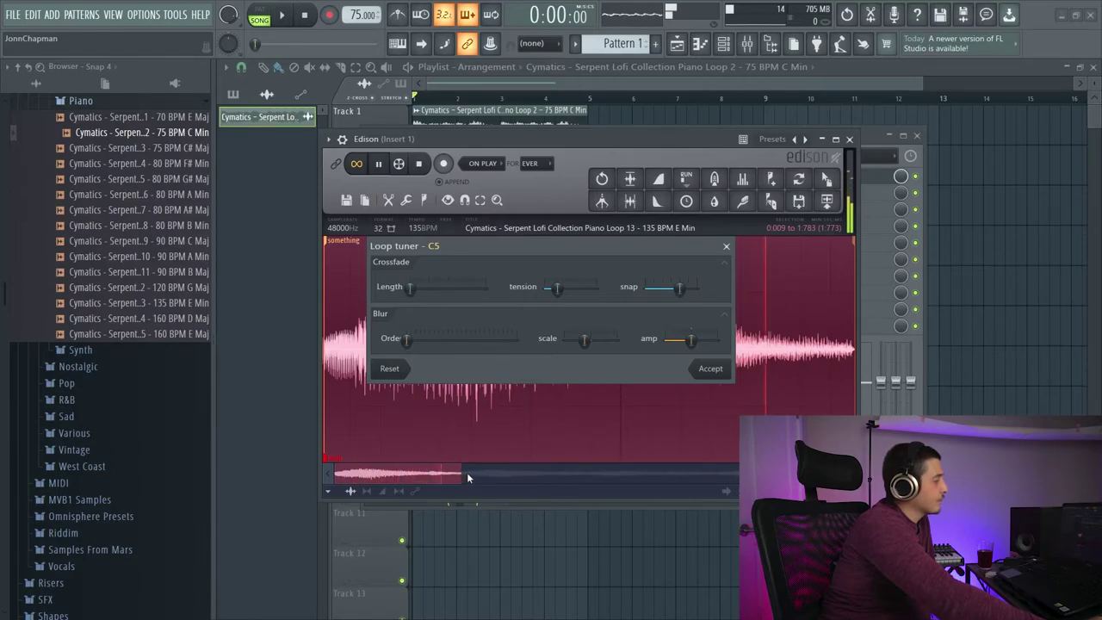
{"action": "left_click_drag", "start_coordinate": [557, 288], "coordinate": [589, 289]}
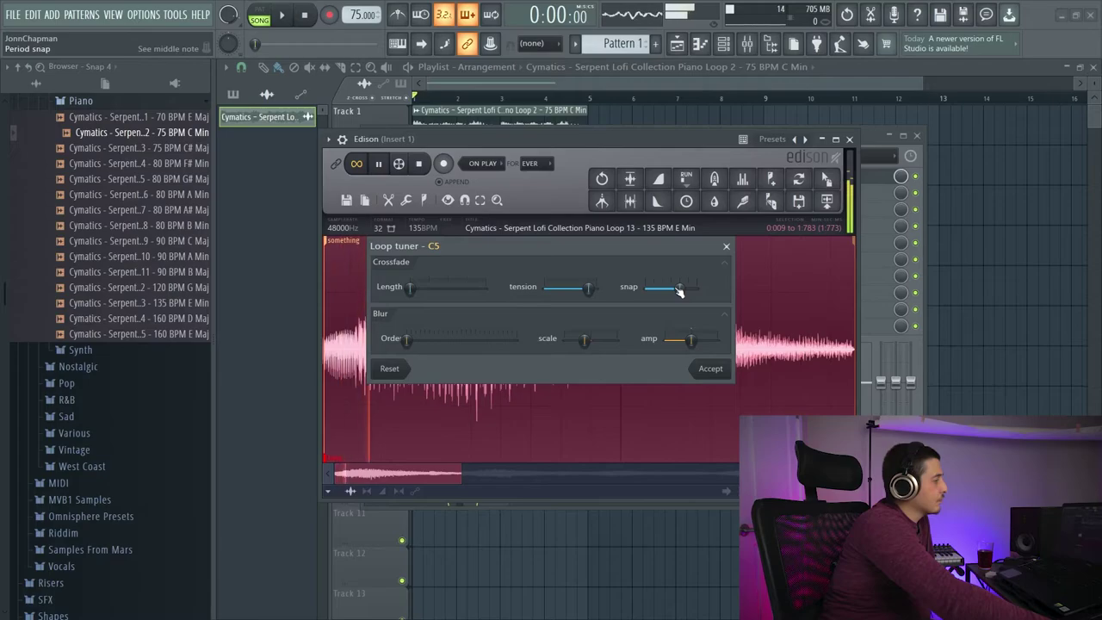
{"action": "left_click_drag", "start_coordinate": [697, 288], "coordinate": [647, 289]}
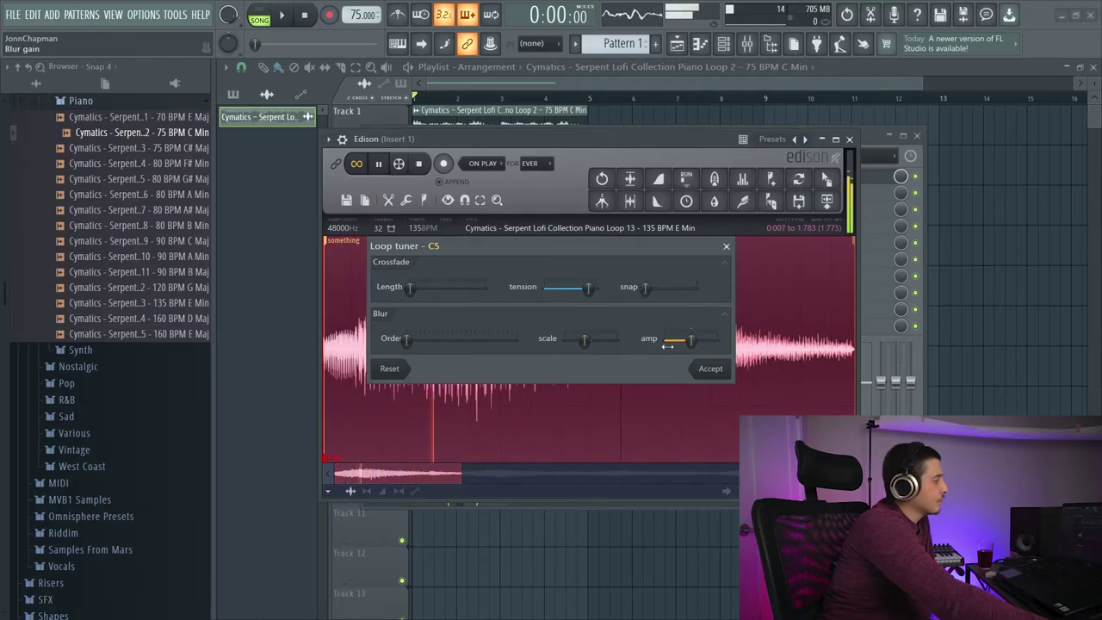
{"action": "left_click_drag", "start_coordinate": [414, 287], "coordinate": [384, 273]}
{"action": "left_click_drag", "start_coordinate": [407, 339], "coordinate": [452, 347]}
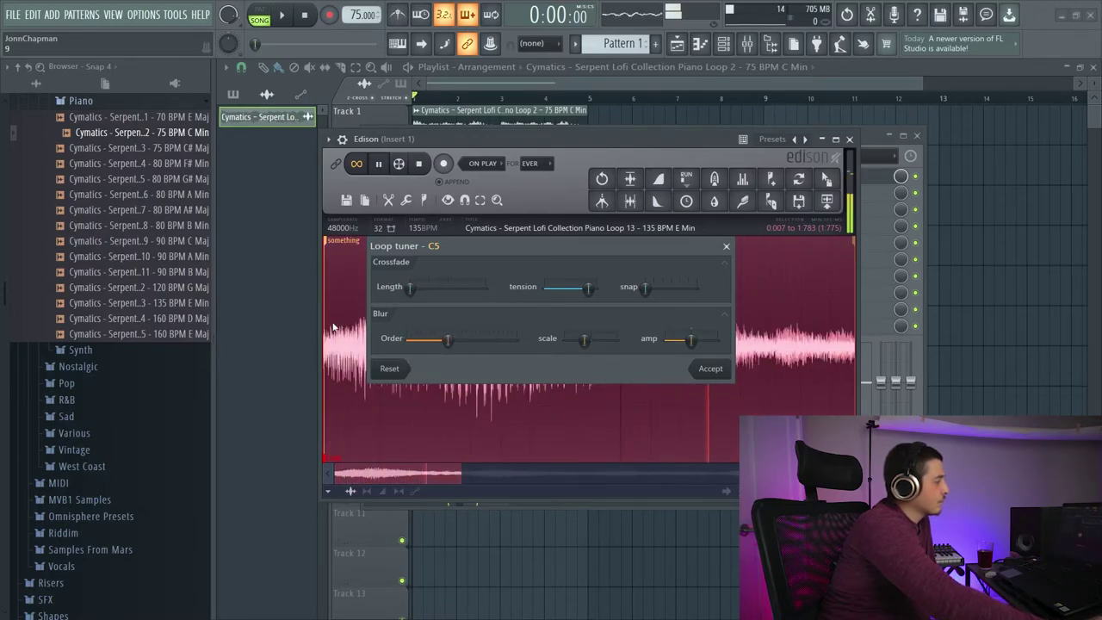
{"action": "key", "text": "Return"}
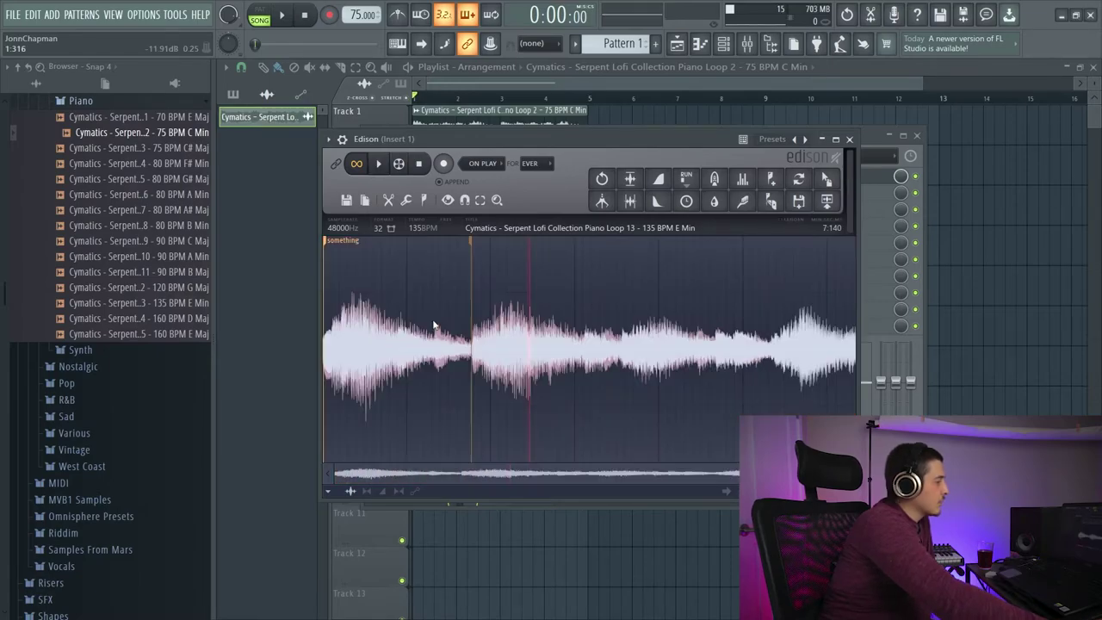
Delete the "something" region and send the edited loop to the playlist as an audio clip.
{"action": "right_click", "coordinate": [473, 243]}
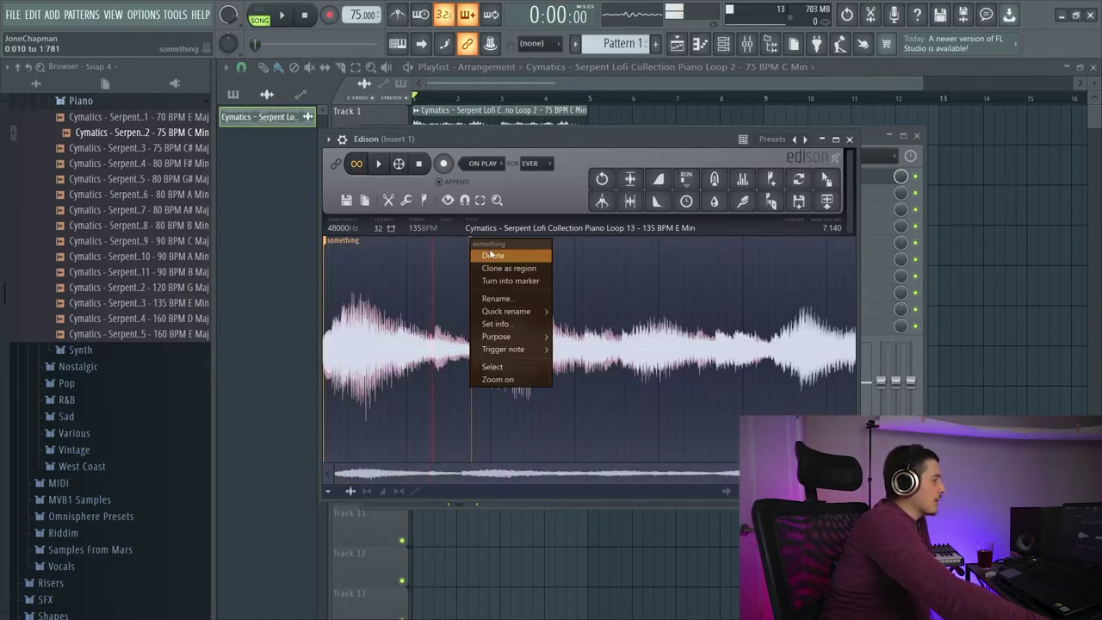
{"action": "left_click", "coordinate": [342, 258]}
{"action": "left_click", "coordinate": [406, 198]}
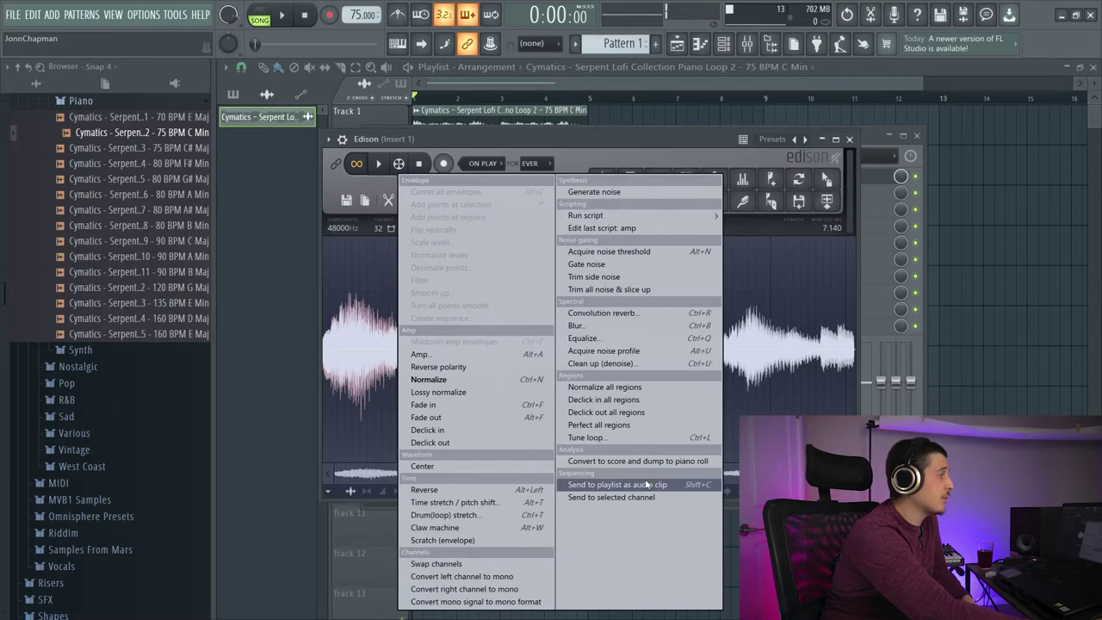
{"action": "left_click", "coordinate": [648, 485]}
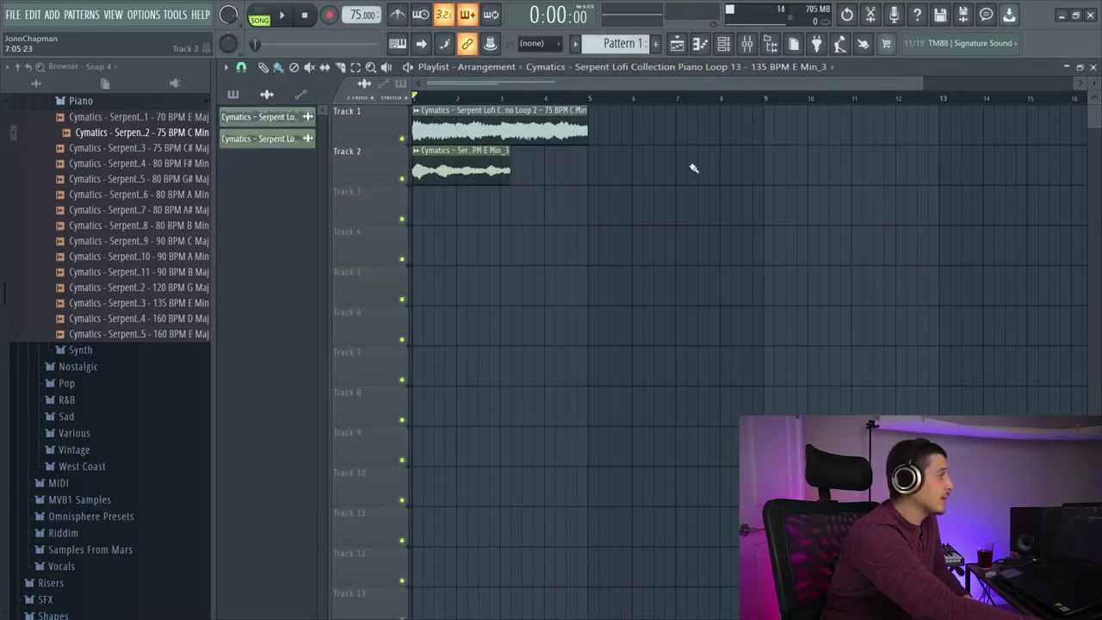
Mute Track 1, play the new audio clip on Track 2 briefly, and stop playback.
{"action": "mouse_move", "coordinate": [482, 168]}
{"action": "left_mouse_down"}
{"action": "mouse_move", "coordinate": [523, 190]}
{"action": "mouse_move", "coordinate": [522, 205]}
{"action": "mouse_move", "coordinate": [481, 172]}
{"action": "left_mouse_up"}
{"action": "left_click", "coordinate": [401, 138]}
{"action": "key", "text": "space"}
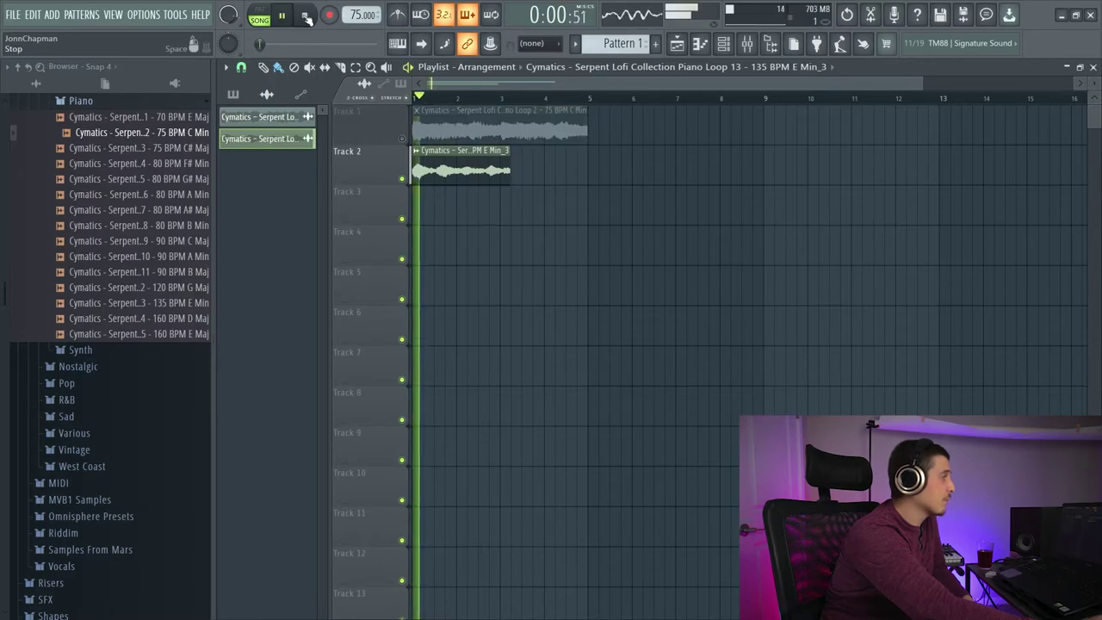
{"action": "left_click", "coordinate": [306, 17]}
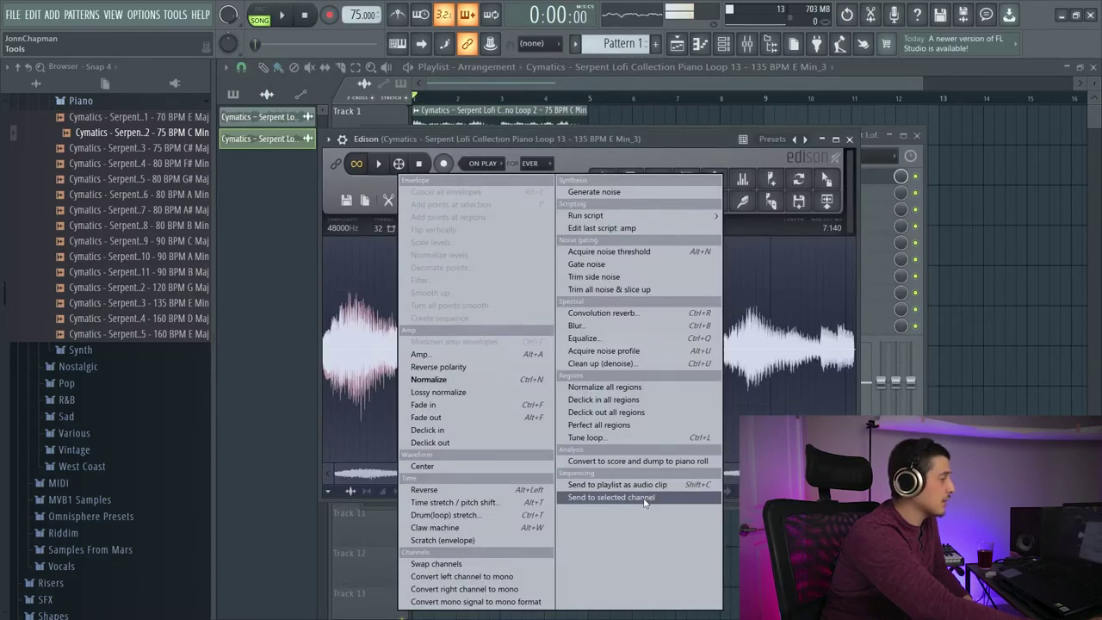
Add a Sampler channel to the channel rack, open its settings, and select it as the channel for receiving the loop.
{"action": "left_click", "coordinate": [645, 498]}
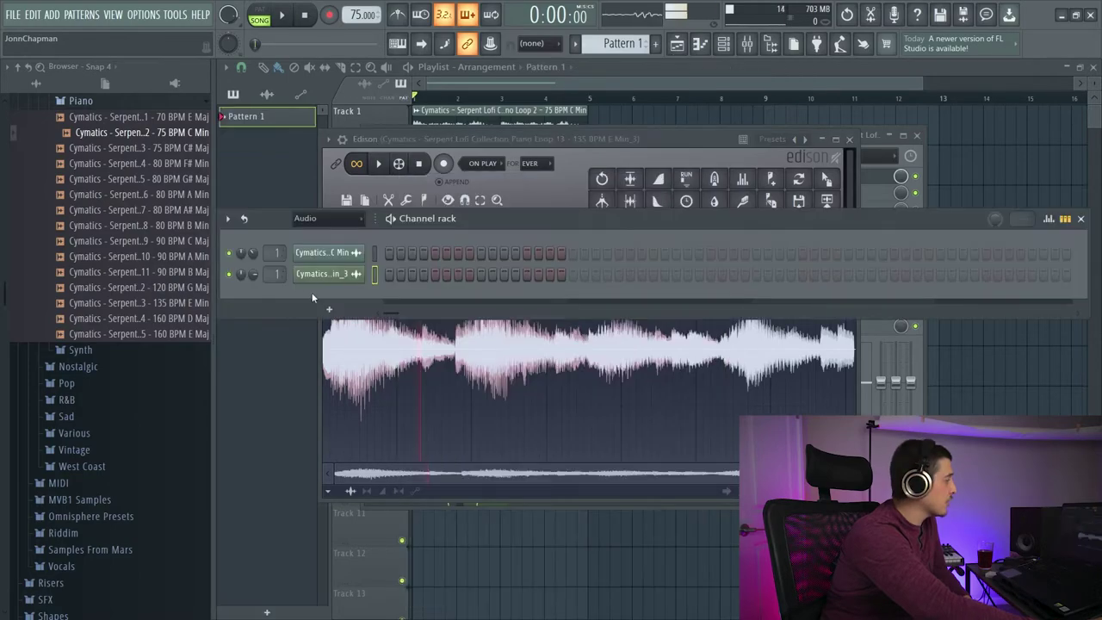
{"action": "left_click", "coordinate": [300, 307]}
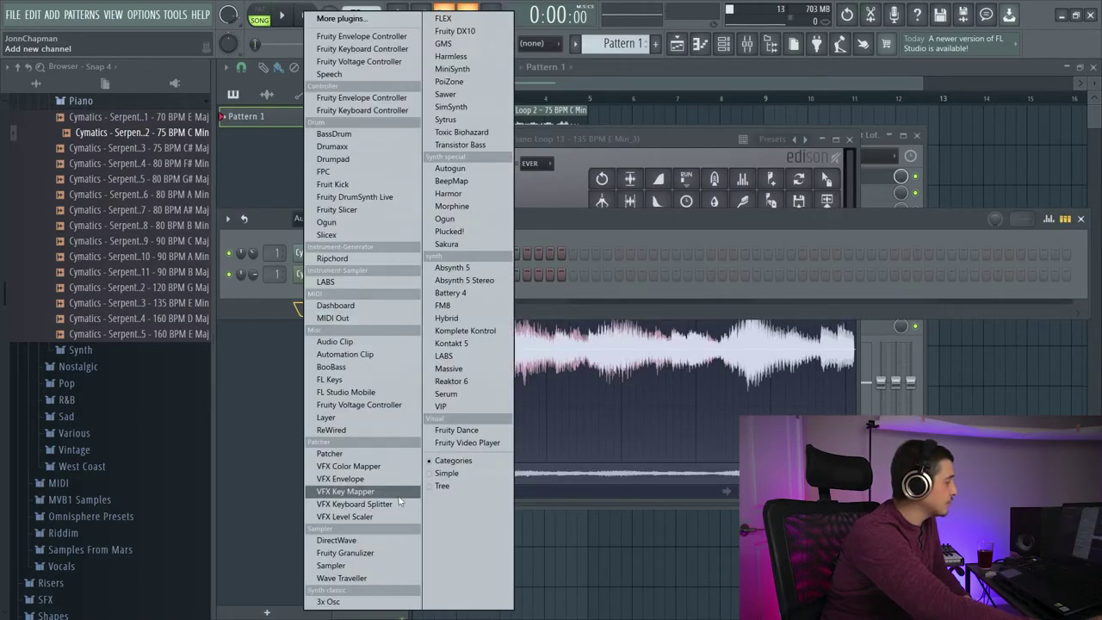
{"action": "left_click", "coordinate": [370, 567]}
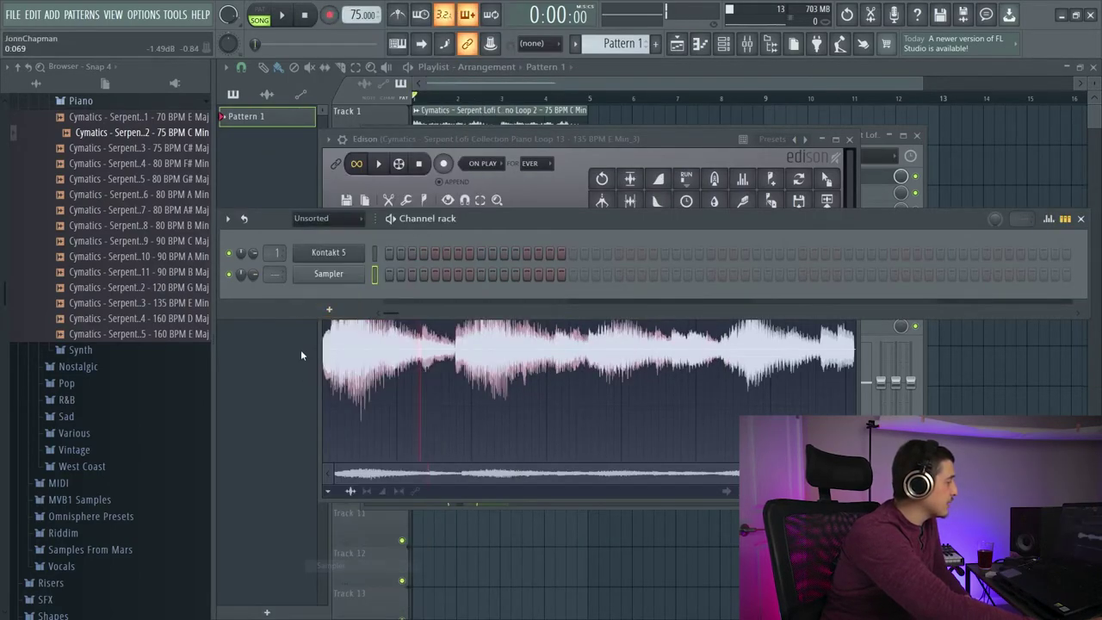
{"action": "left_click", "coordinate": [354, 274]}
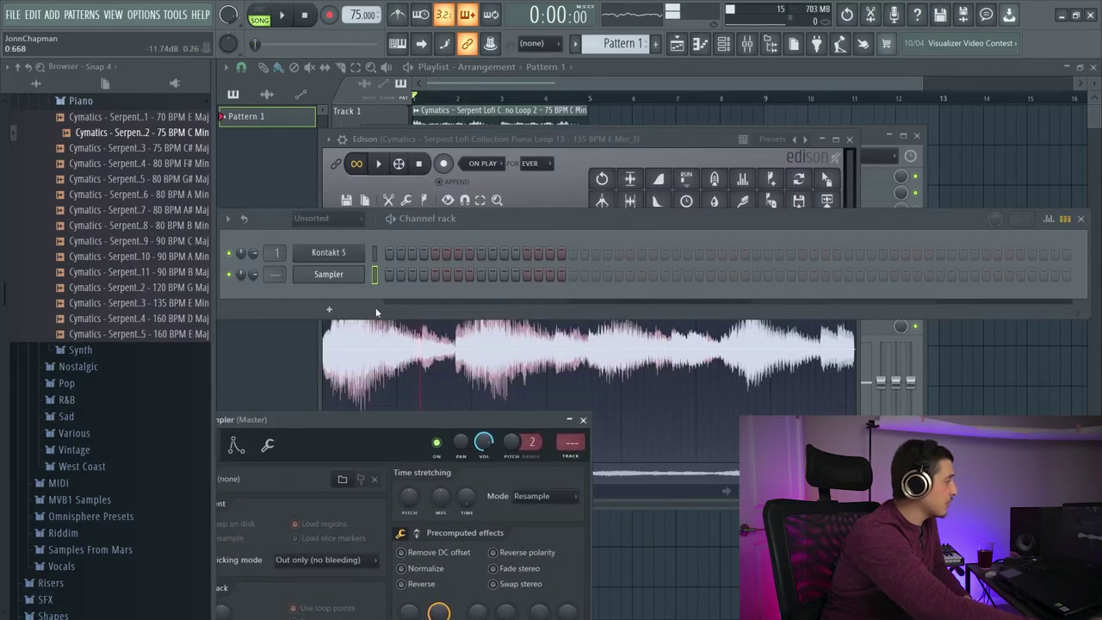
{"action": "left_click", "coordinate": [374, 274]}
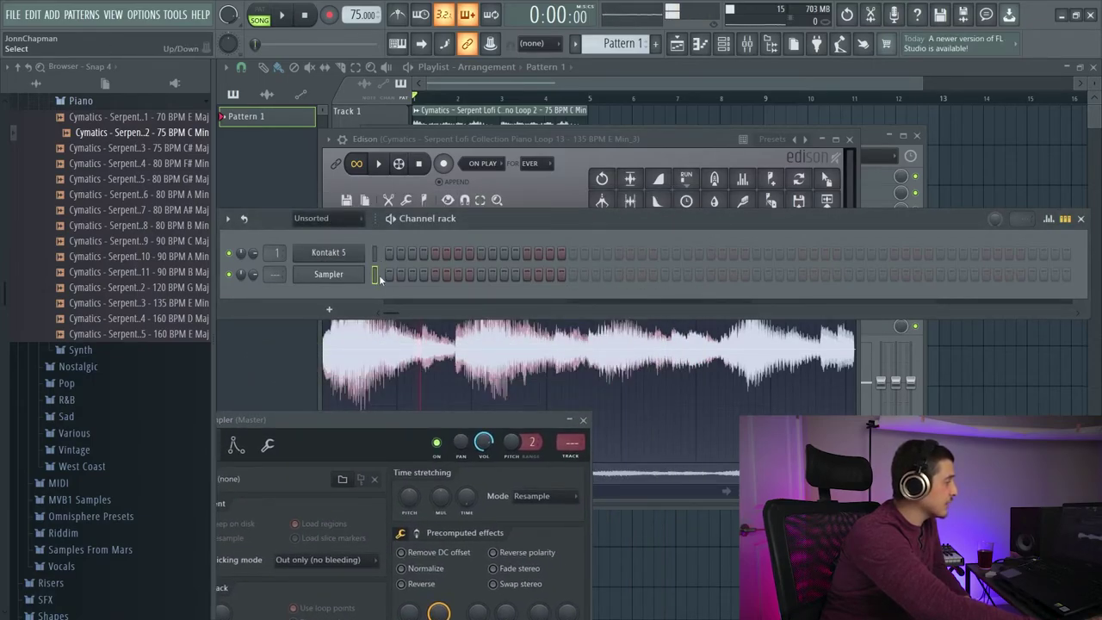
Send the edited piano loop from Edison to the selected Sampler channel, check it in the channel settings, and close them.
{"action": "left_click", "coordinate": [637, 490]}
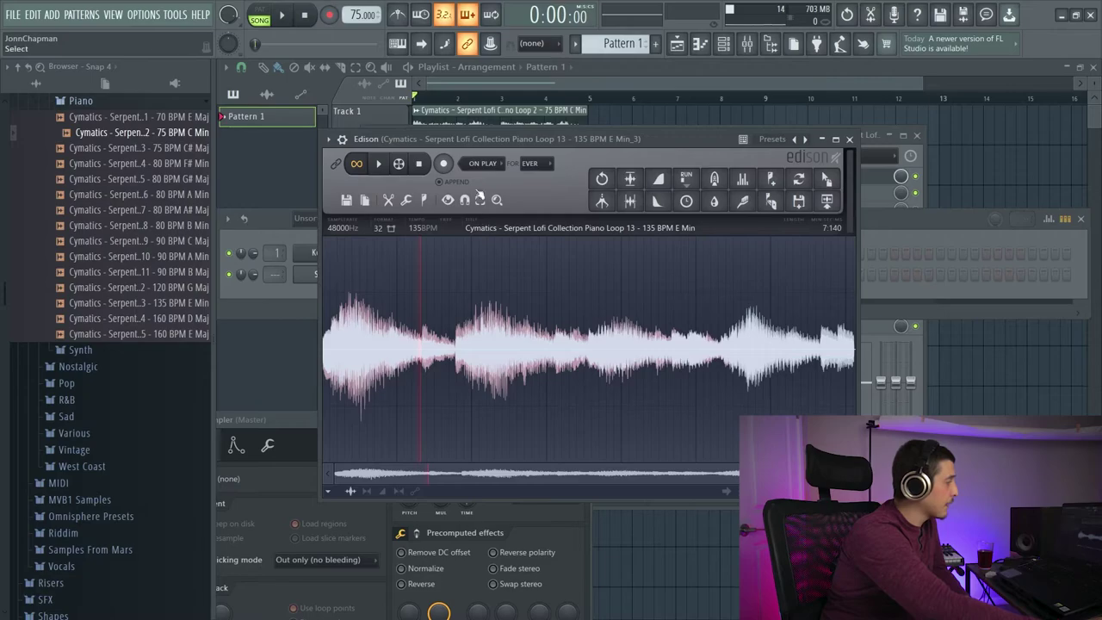
{"action": "left_click", "coordinate": [405, 203]}
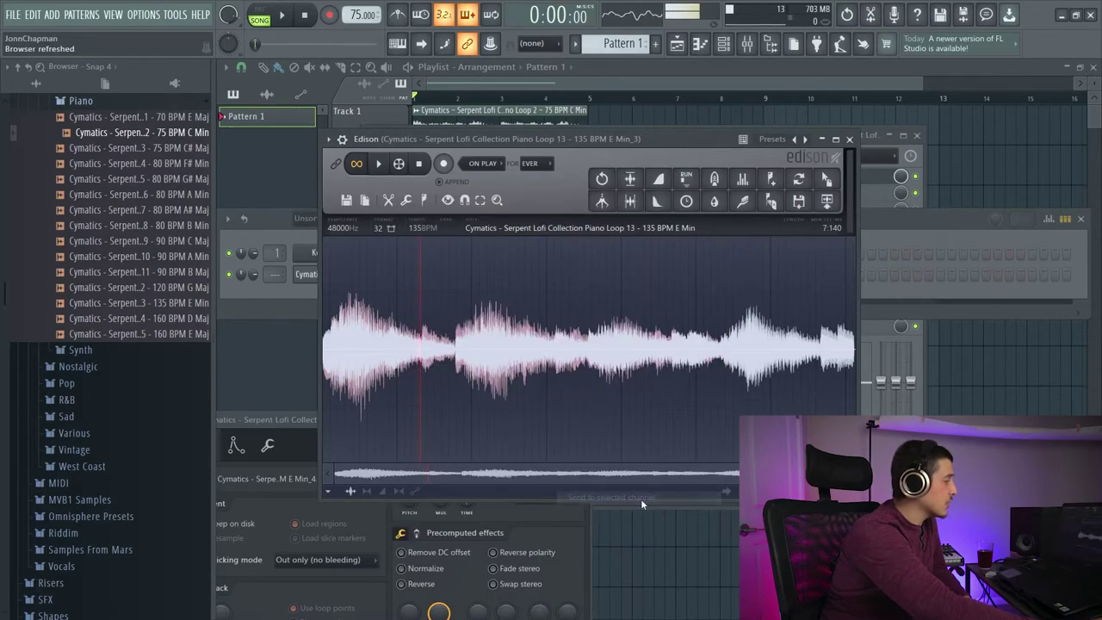
{"action": "left_click", "coordinate": [641, 497]}
{"action": "left_click_drag", "start_coordinate": [528, 215], "coordinate": [489, 177]}
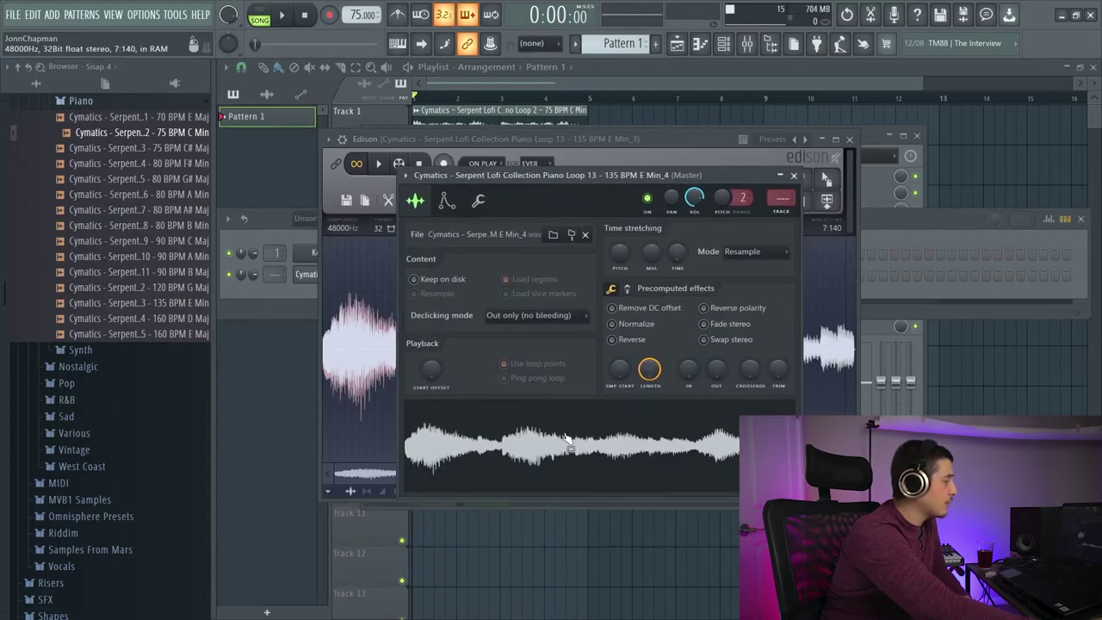
{"action": "left_click", "coordinate": [795, 177]}
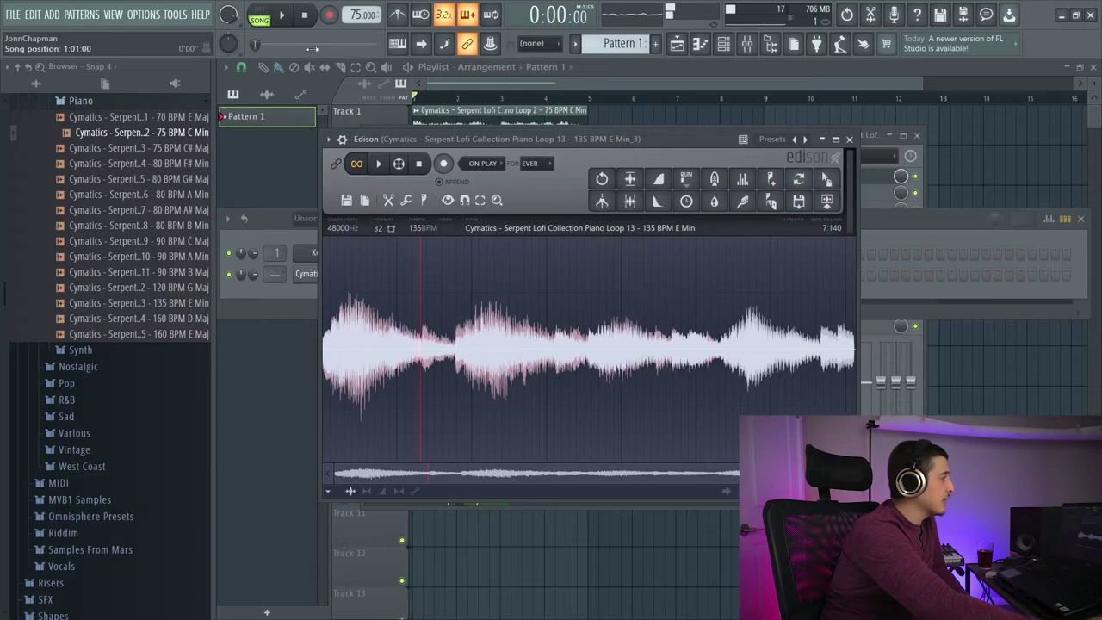
Add a region named "Space" to the loop in Edison, spanning about 1.1 to 2.4 seconds.
{"action": "left_click_drag", "start_coordinate": [596, 158], "coordinate": [542, 159]}
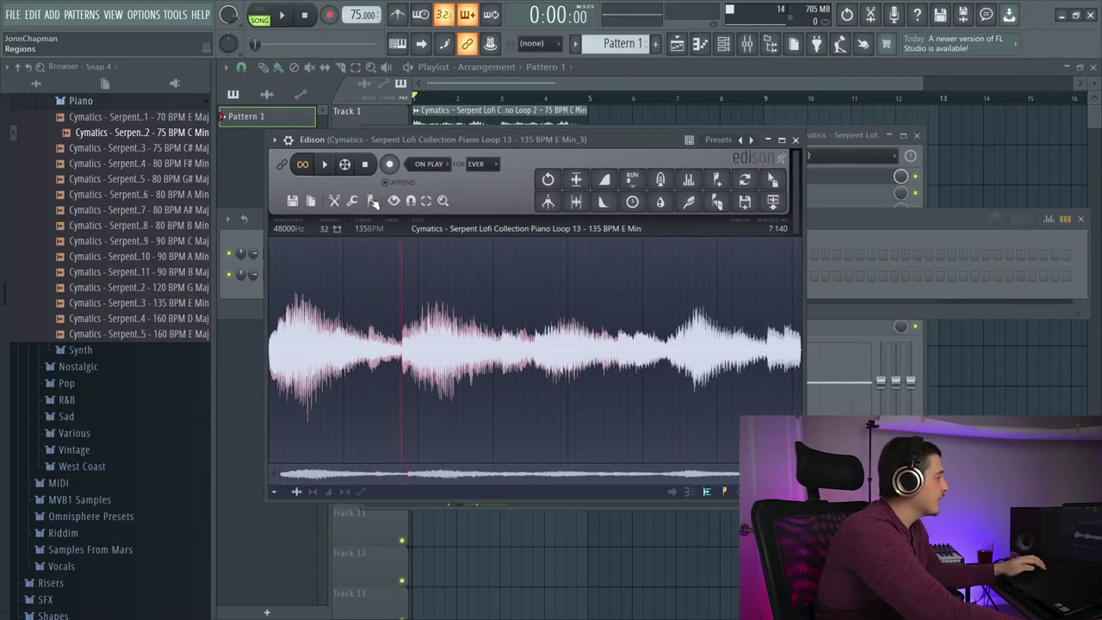
{"action": "left_click", "coordinate": [370, 200]}
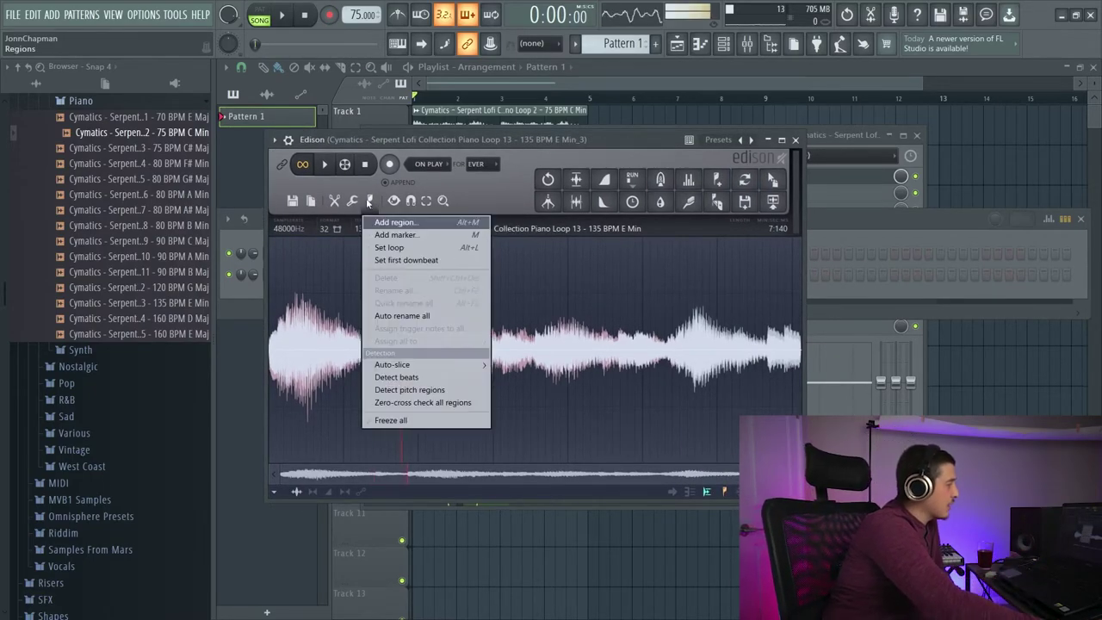
{"action": "left_click", "coordinate": [390, 223]}
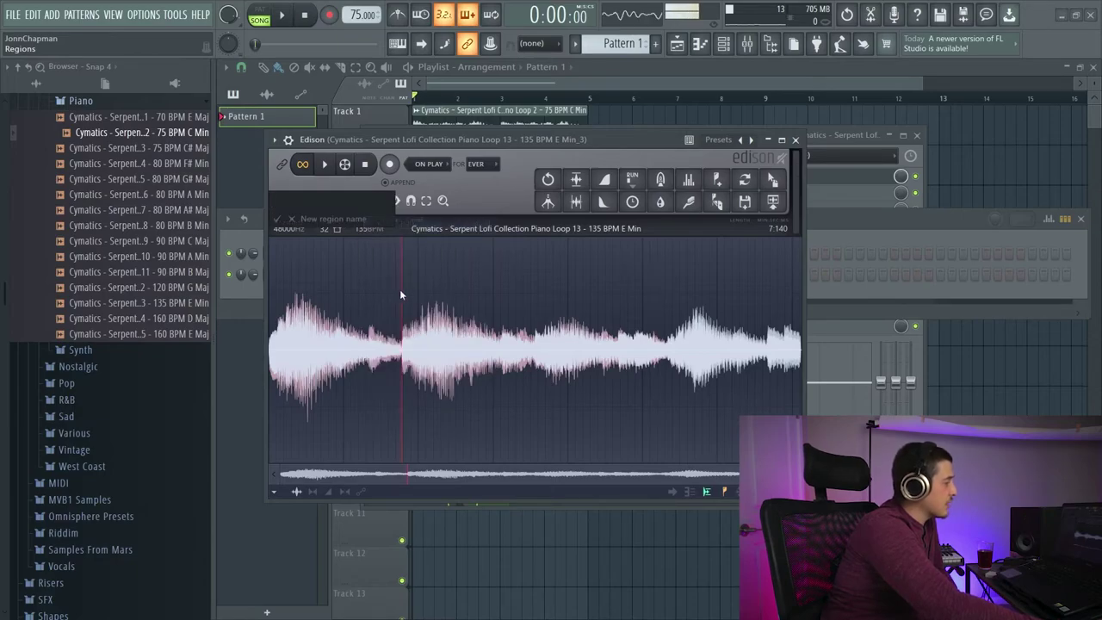
{"action": "type", "text": "Space"}
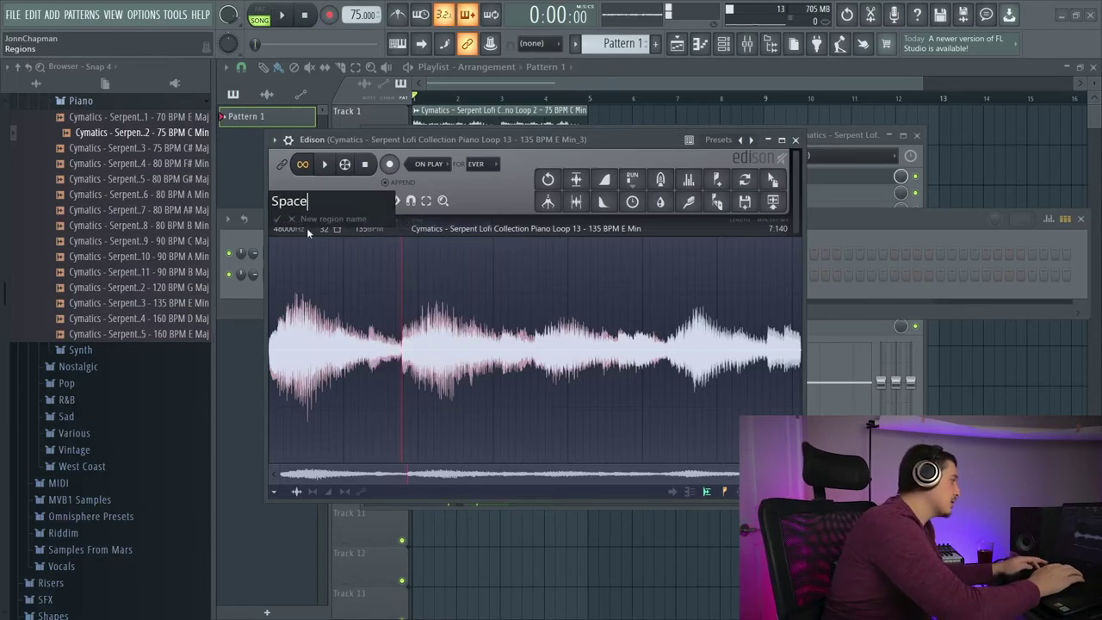
{"action": "key", "text": "Return"}
{"action": "left_click", "coordinate": [387, 265]}
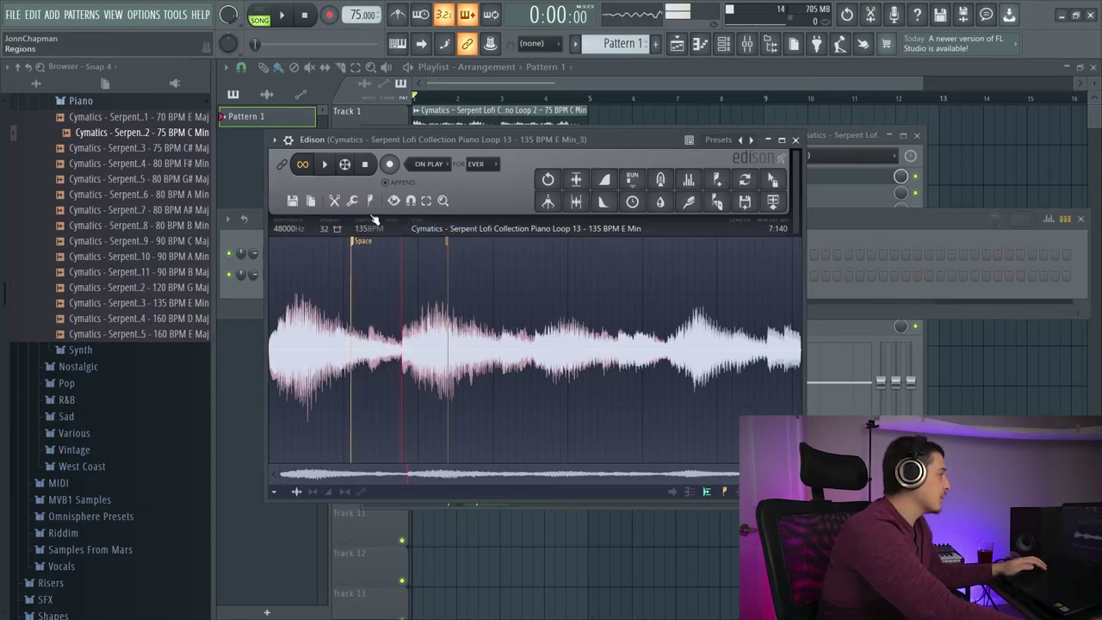
Add a marker named "SLice" after the "Space" region and move it to about 4.0 seconds.
{"action": "right_click", "coordinate": [527, 272]}
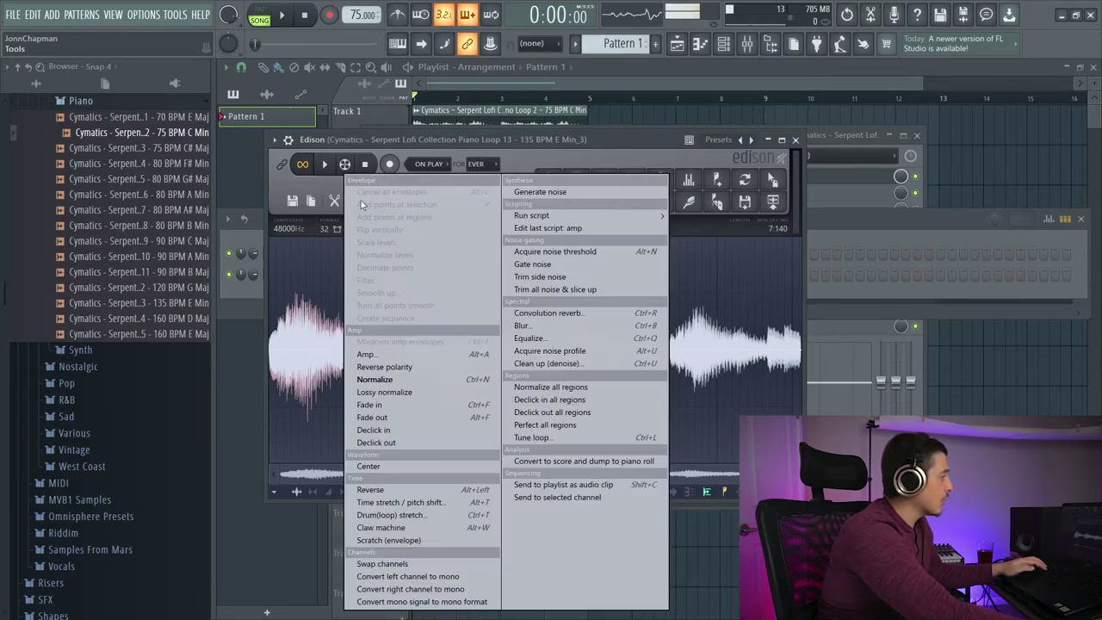
{"action": "left_click", "coordinate": [369, 194]}
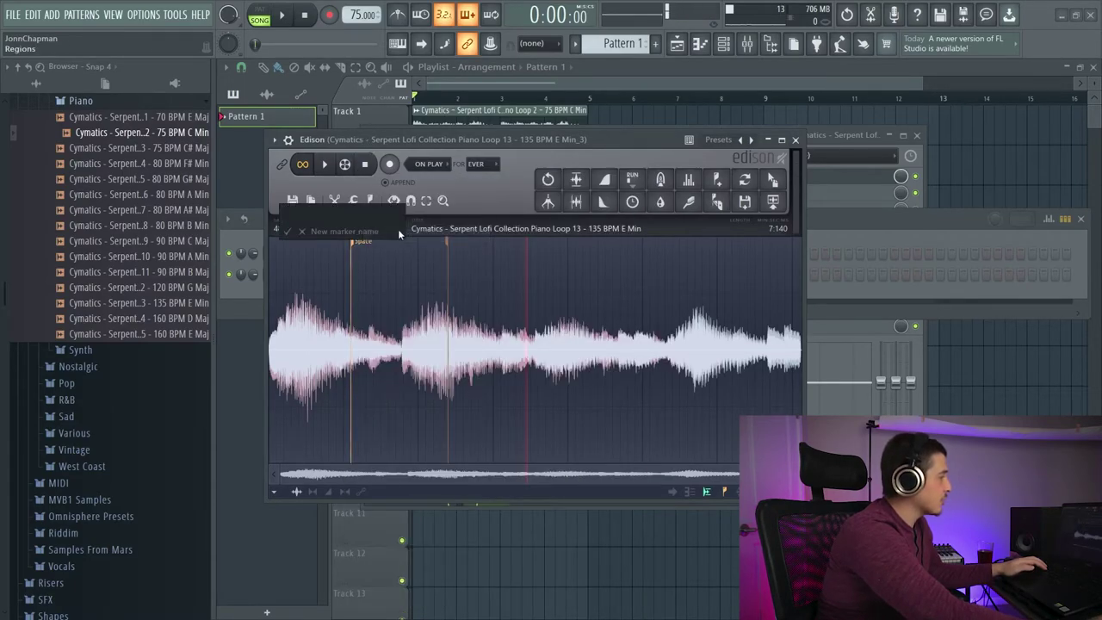
{"action": "type", "text": "Slice"}
{"action": "key", "text": "Return"}
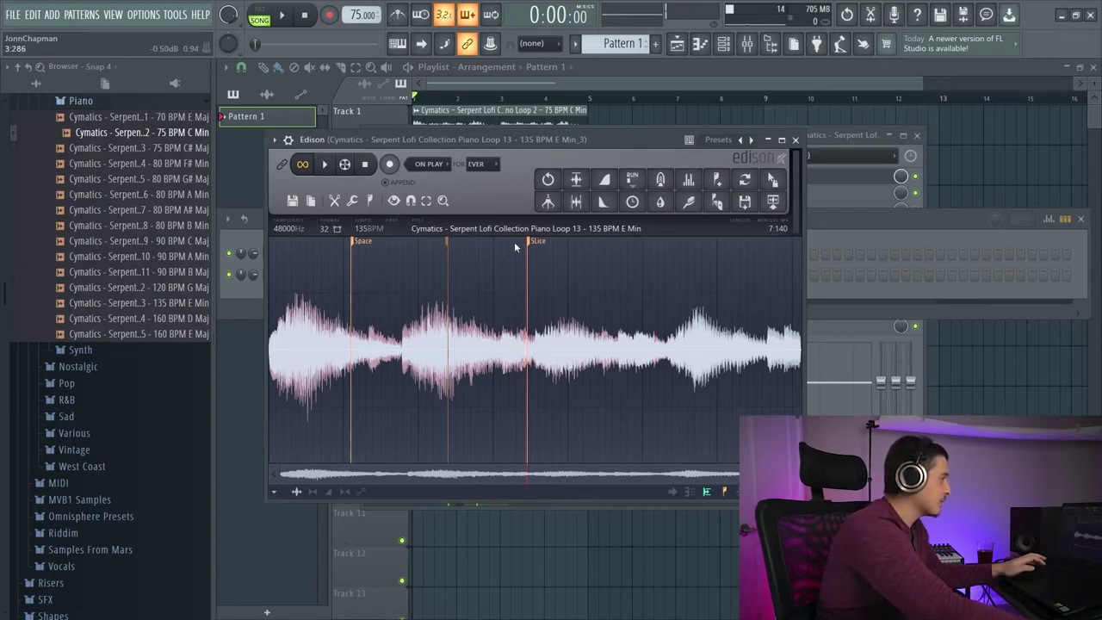
{"action": "left_click_drag", "start_coordinate": [532, 241], "coordinate": [576, 251]}
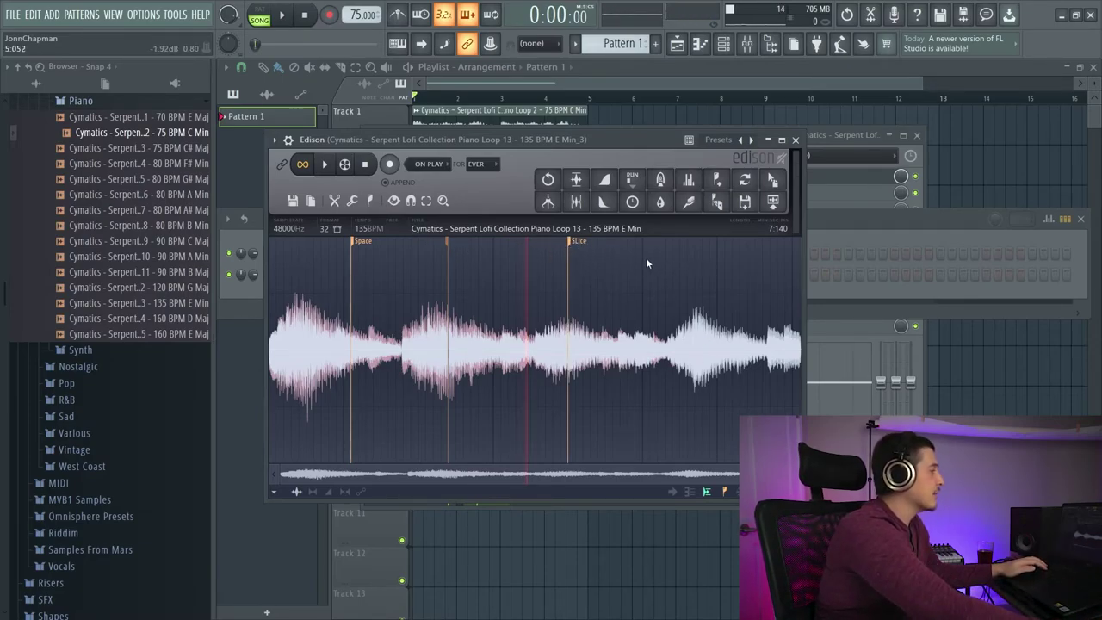
{"action": "right_click", "coordinate": [570, 242]}
{"action": "left_click", "coordinate": [574, 245]}
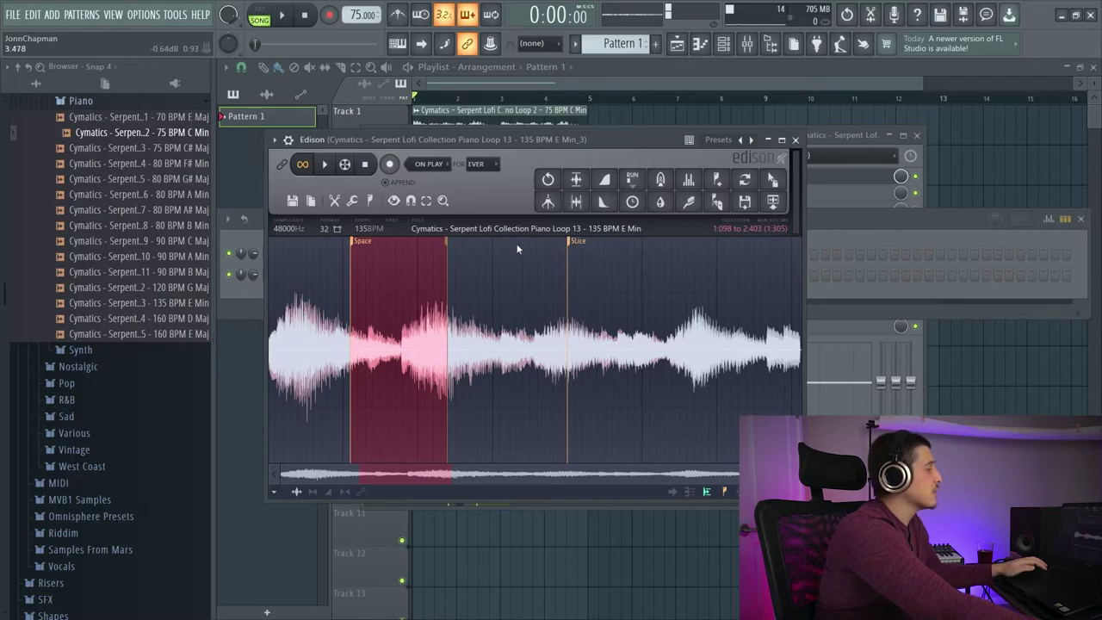
Place the selected "Space" region's audio on playlist Track 4 in bar 6 and play the clip briefly.
{"action": "left_click_drag", "start_coordinate": [791, 174], "coordinate": [661, 244]}
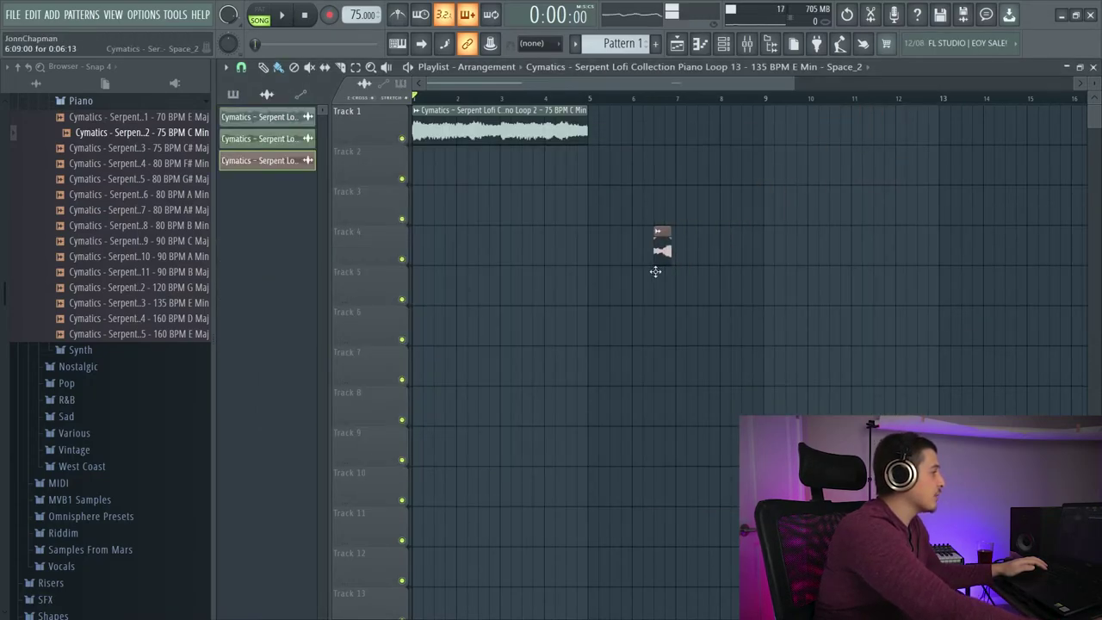
{"action": "left_click", "coordinate": [643, 99]}
{"action": "key", "text": "space"}
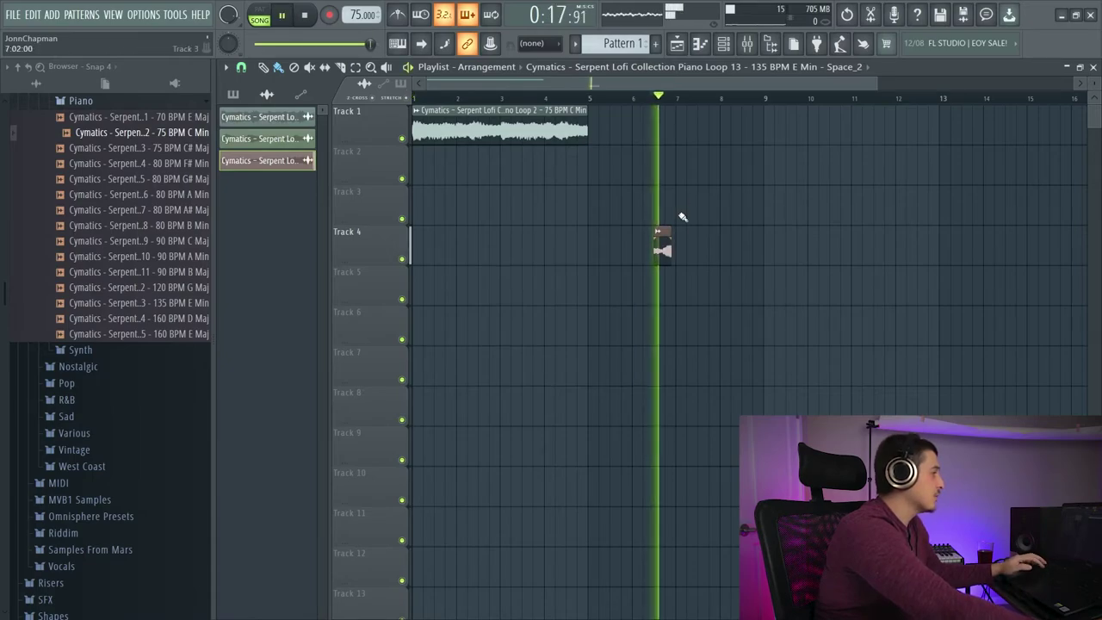
{"action": "key", "text": "space"}
Return to the loop in Edison and add a second marker named "Slice" at about 5.0 seconds.
{"action": "left_click", "coordinate": [723, 43]}
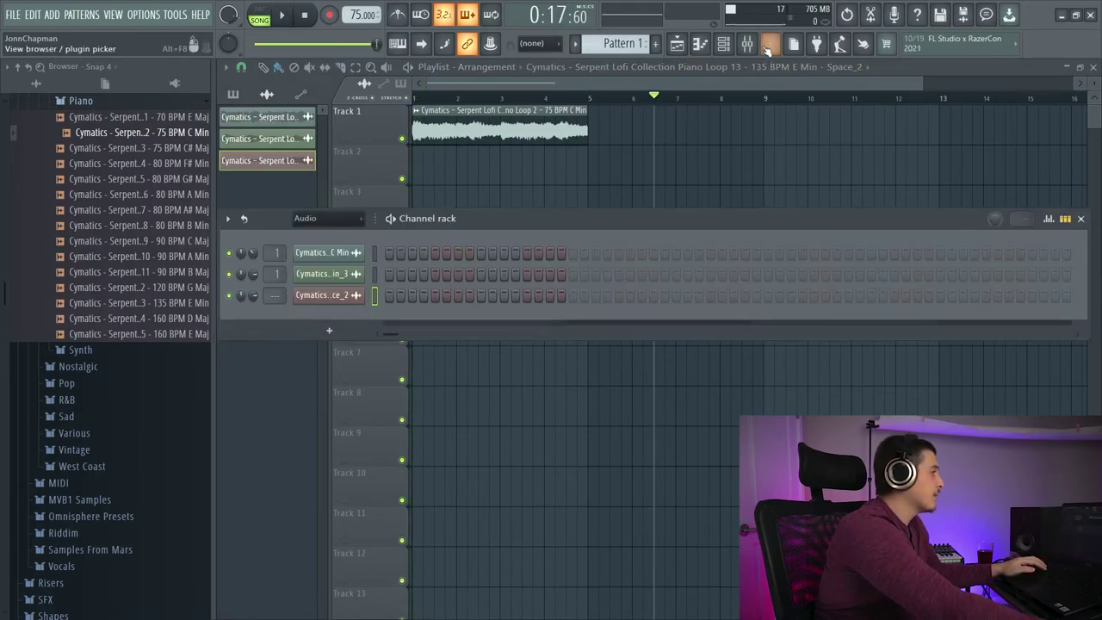
{"action": "left_click", "coordinate": [747, 43]}
{"action": "left_click", "coordinate": [812, 176]}
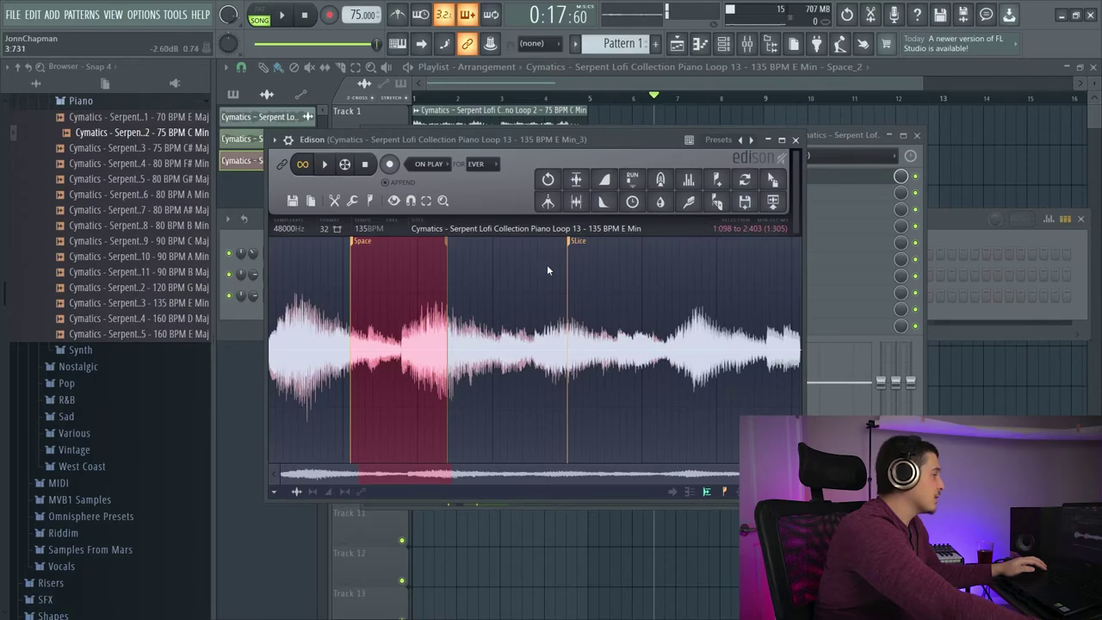
{"action": "left_click", "coordinate": [641, 284]}
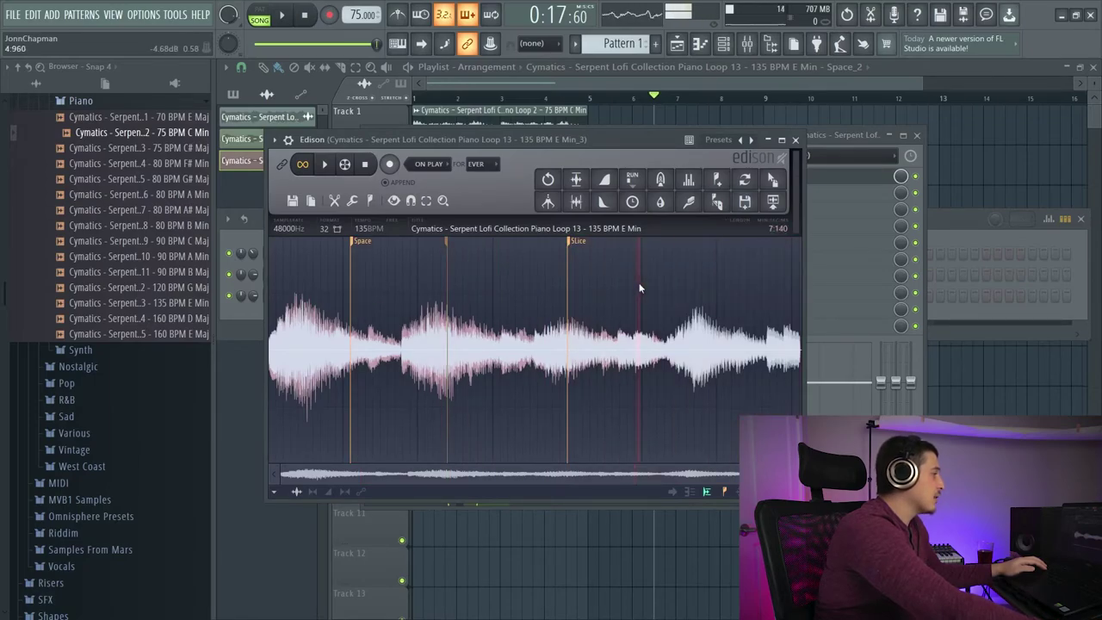
{"action": "left_click", "coordinate": [371, 201]}
{"action": "left_click", "coordinate": [379, 235]}
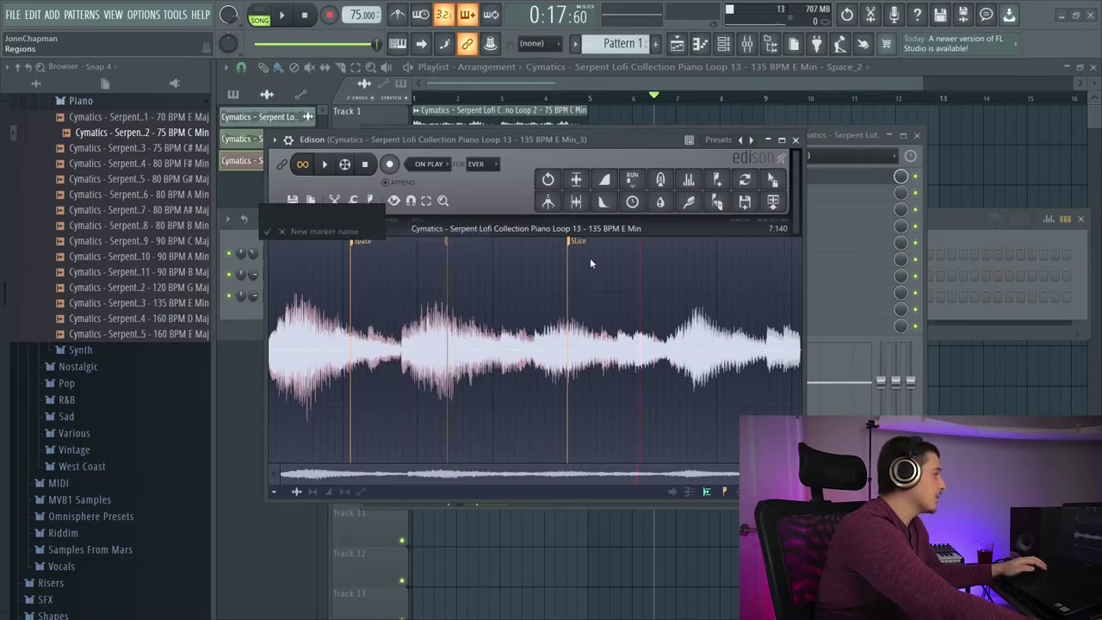
{"action": "type", "text": "Slice"}
{"action": "key", "text": "Return"}
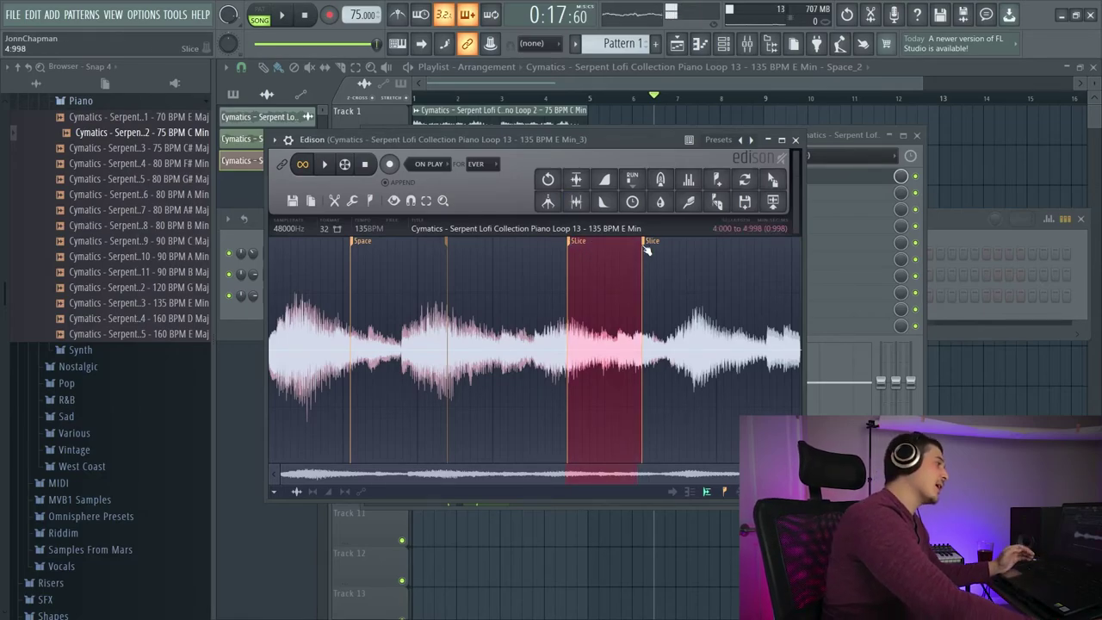
Delete the "Space" region and move the two slice markers to the loop's start and to about 1.78 seconds.
{"action": "left_click", "coordinate": [464, 281]}
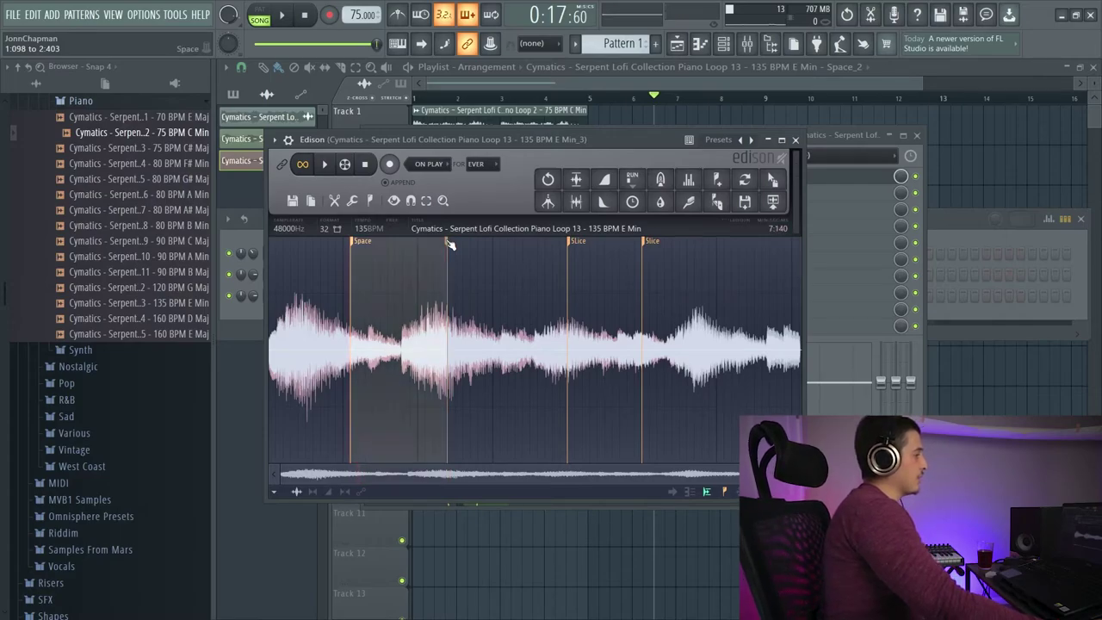
{"action": "right_click", "coordinate": [353, 243]}
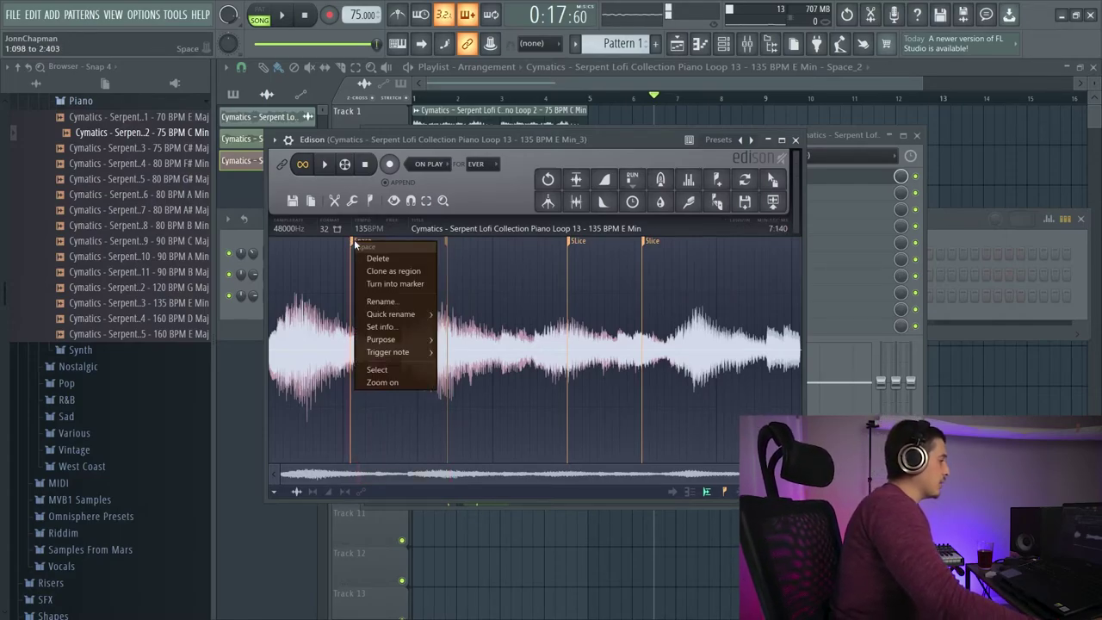
{"action": "left_click", "coordinate": [372, 260]}
{"action": "key", "text": "ctrl+z"}
{"action": "key", "text": "ctrl+z"}
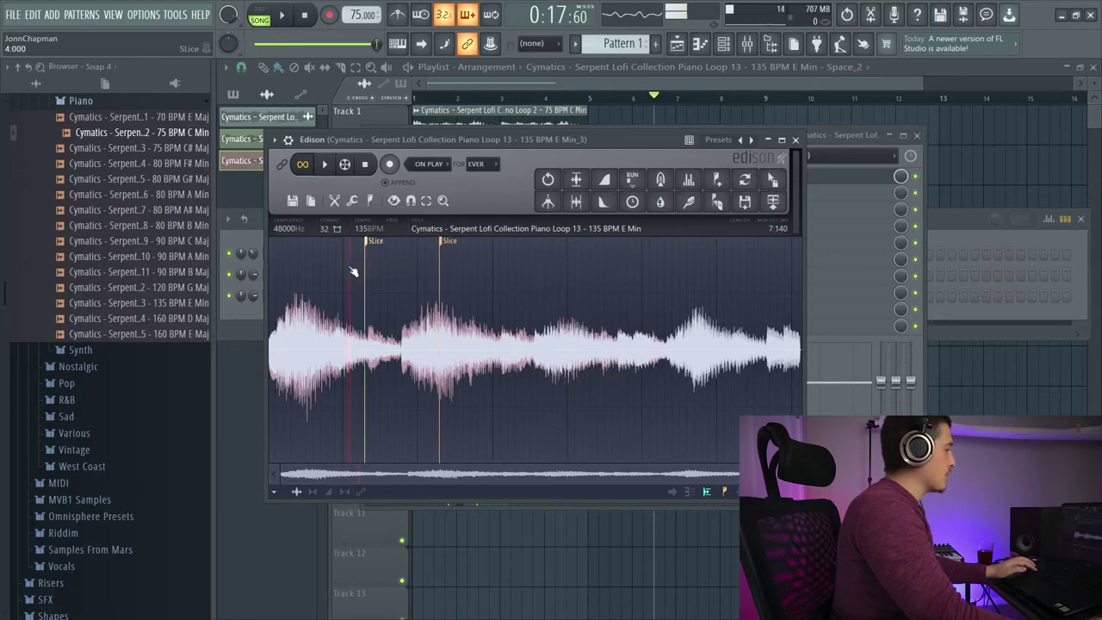
{"action": "left_click_drag", "start_coordinate": [347, 245], "coordinate": [404, 251]}
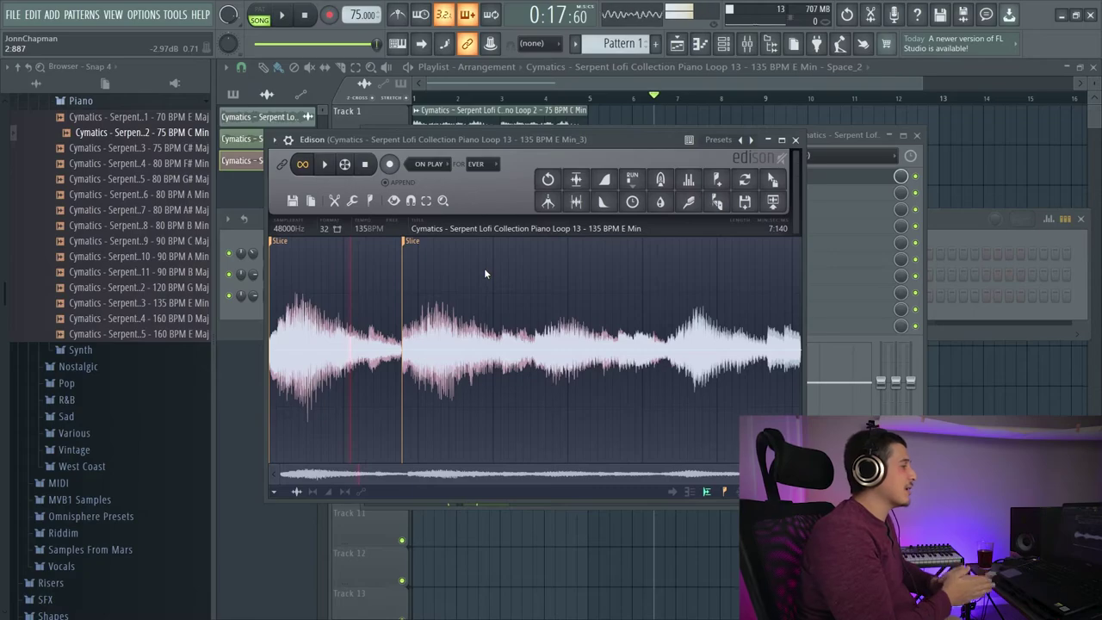
Select the audio section after each of the two slice markers in turn, and clear the selection.
{"action": "left_click", "coordinate": [274, 245]}
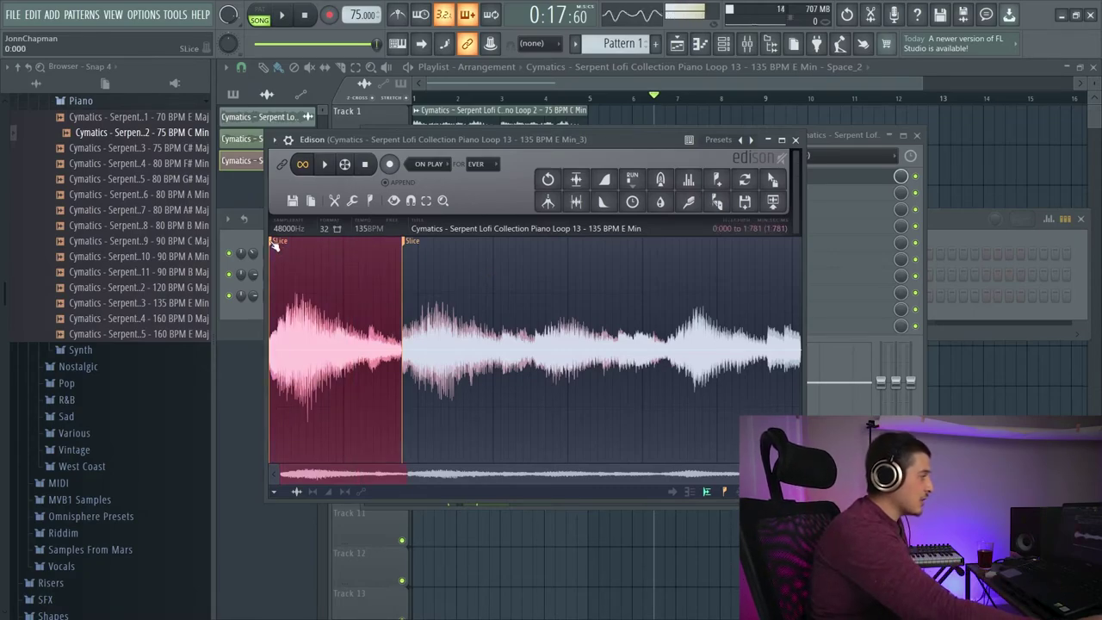
{"action": "left_click", "coordinate": [408, 245]}
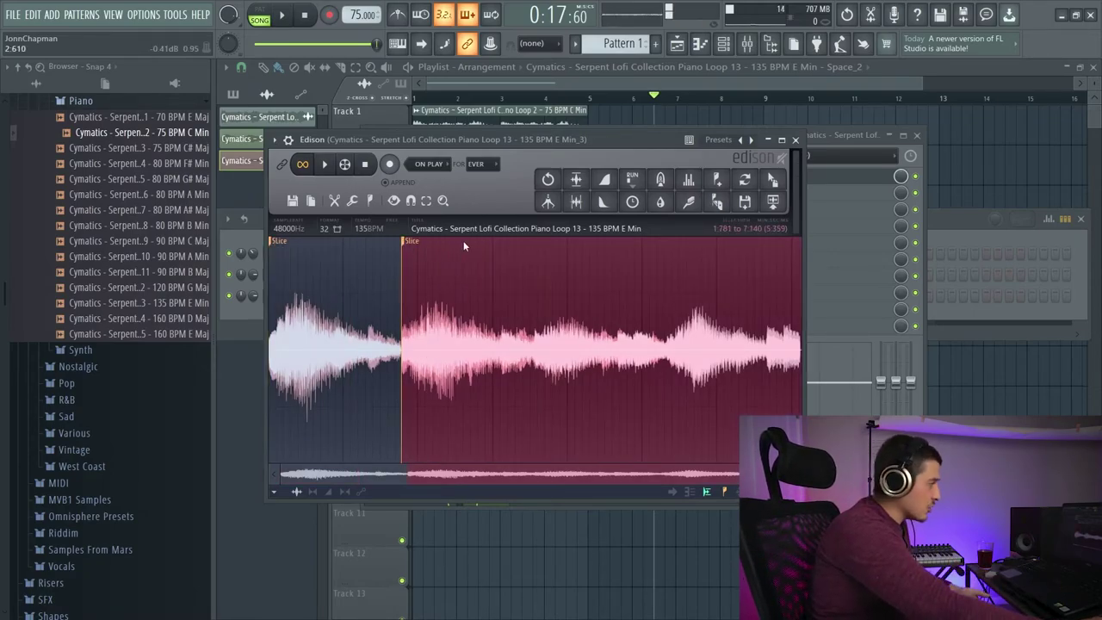
{"action": "left_click", "coordinate": [463, 247]}
Turn the second "Slice" marker into a region and back into a marker.
{"action": "right_click", "coordinate": [404, 241]}
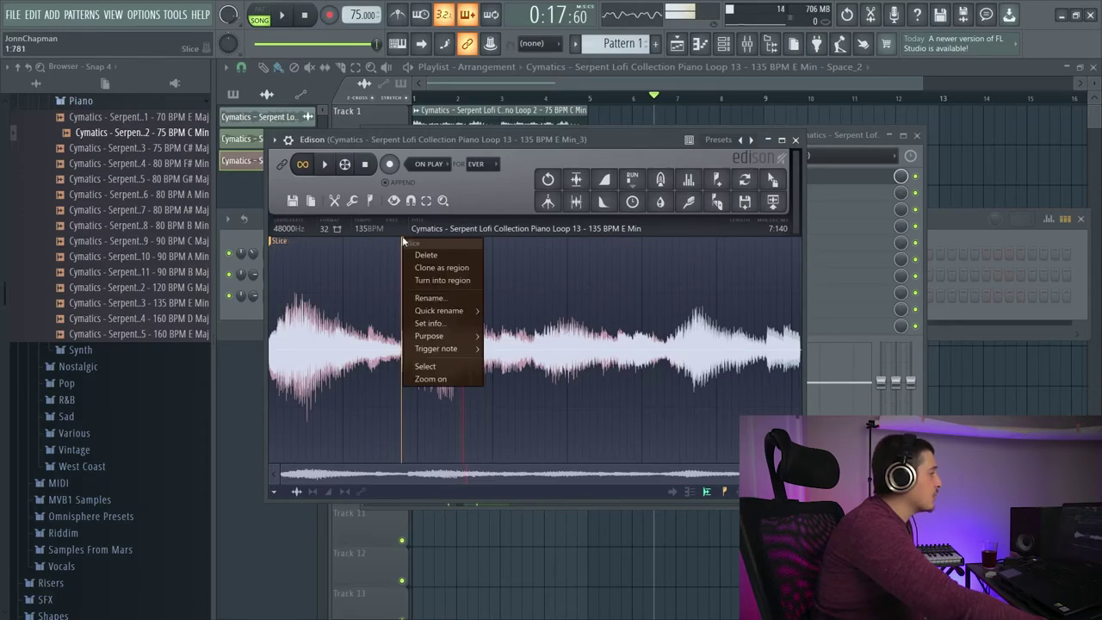
{"action": "left_click", "coordinate": [467, 281]}
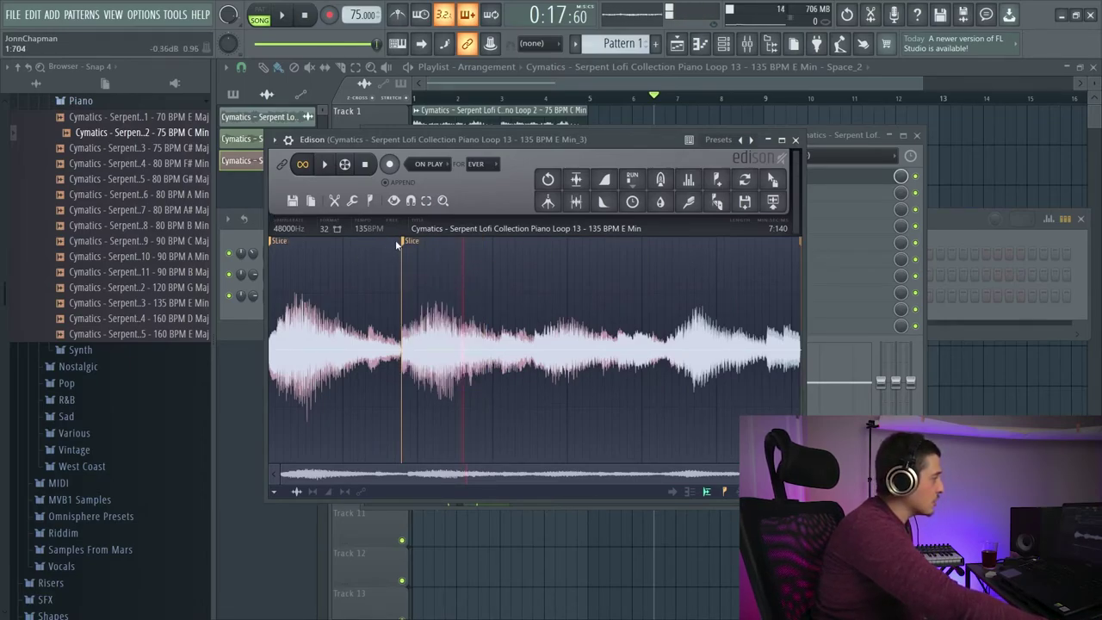
{"action": "right_click", "coordinate": [399, 244]}
{"action": "left_click", "coordinate": [437, 287]}
Apply the quick name "Slap" to the second "Slice" marker and set its info text to "info".
{"action": "right_click", "coordinate": [402, 249]}
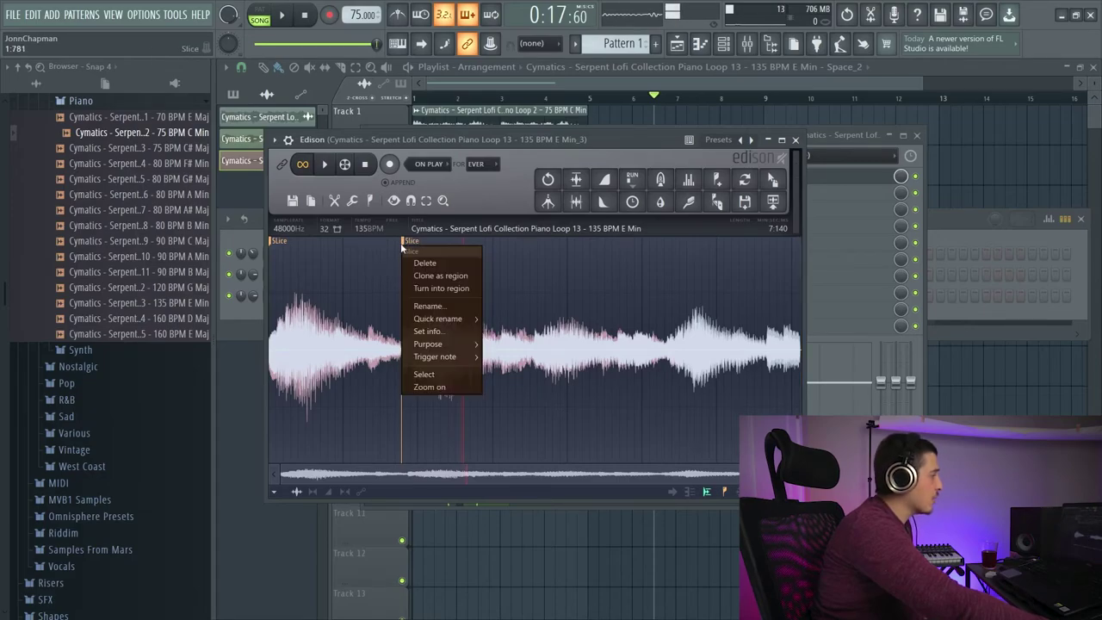
{"action": "mouse_move", "coordinate": [447, 320]}
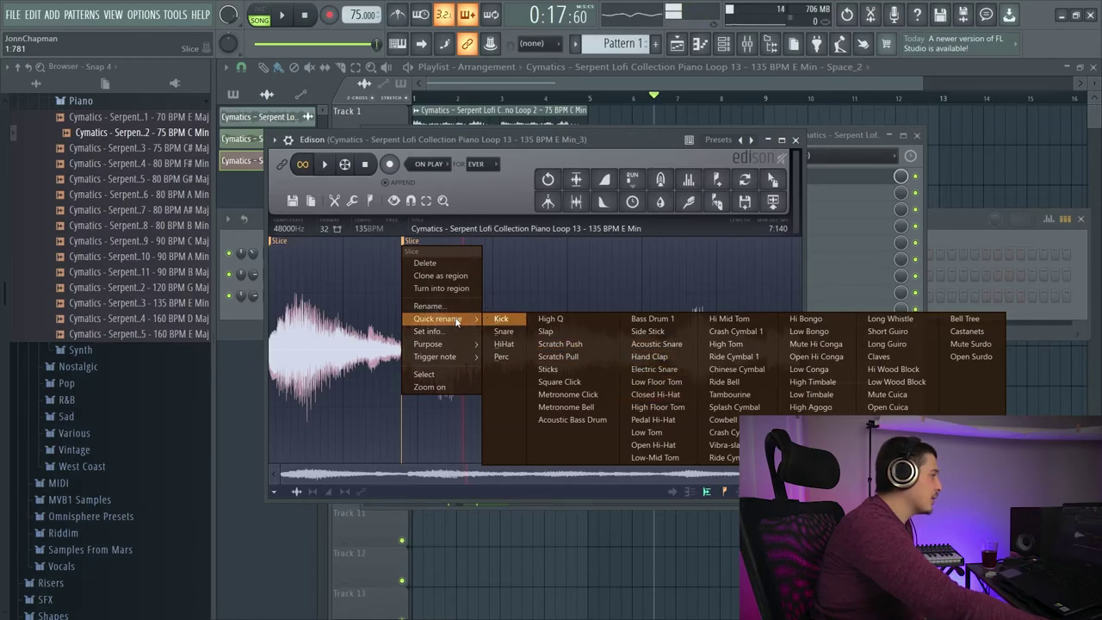
{"action": "left_click", "coordinate": [558, 331]}
{"action": "right_click", "coordinate": [405, 244]}
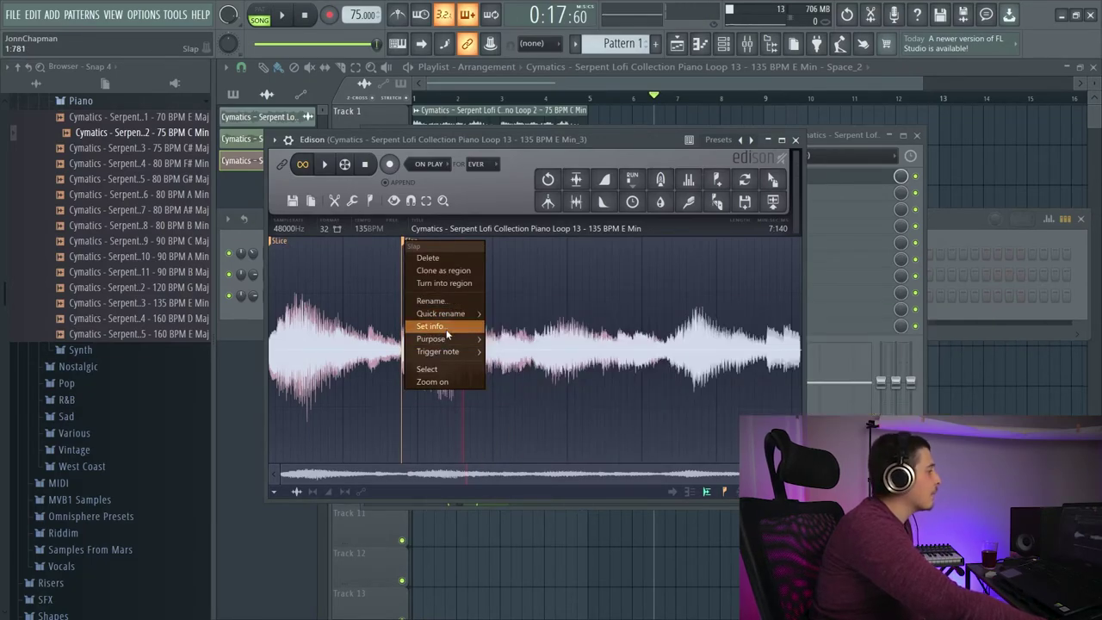
{"action": "left_click", "coordinate": [446, 327]}
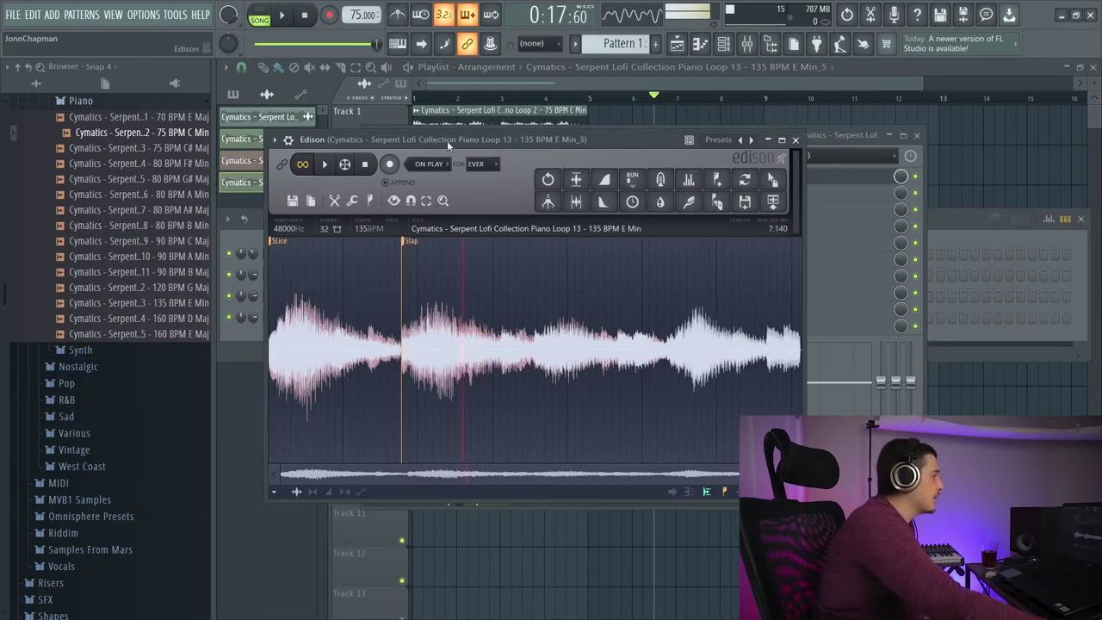
Set the "Slap" marker's purpose to CD index and move the marker further along the loop.
{"action": "left_click_drag", "start_coordinate": [447, 141], "coordinate": [488, 146]}
{"action": "right_click", "coordinate": [444, 248]}
{"action": "mouse_move", "coordinate": [483, 363]}
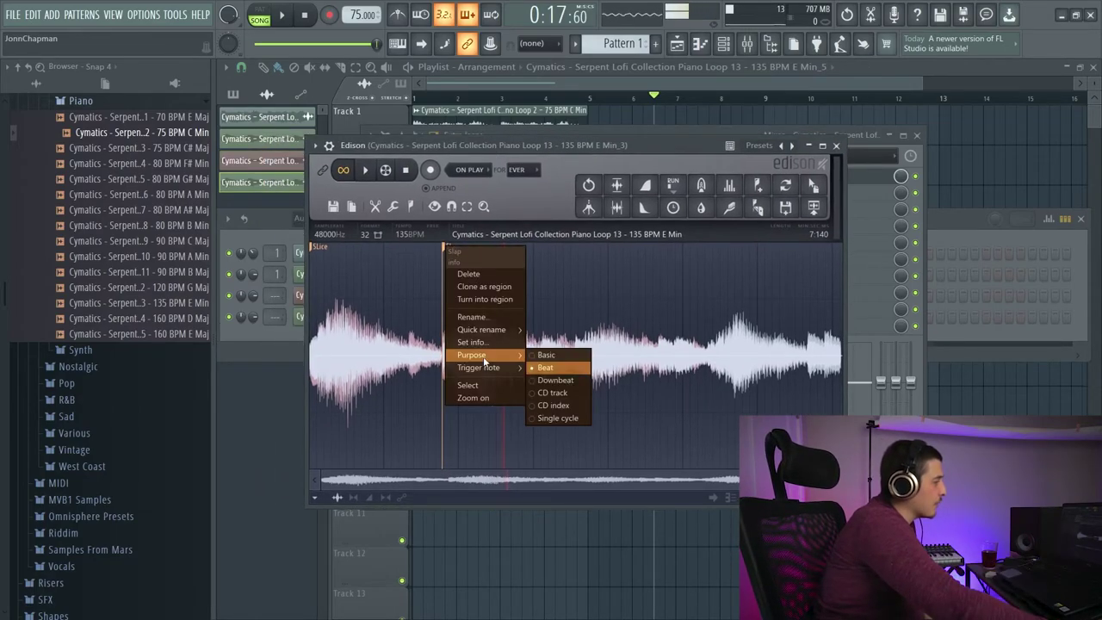
{"action": "left_click", "coordinate": [567, 403]}
{"action": "mouse_move", "coordinate": [450, 274]}
{"action": "left_mouse_down"}
{"action": "mouse_move", "coordinate": [527, 278]}
{"action": "mouse_move", "coordinate": [513, 278]}
{"action": "left_mouse_up"}
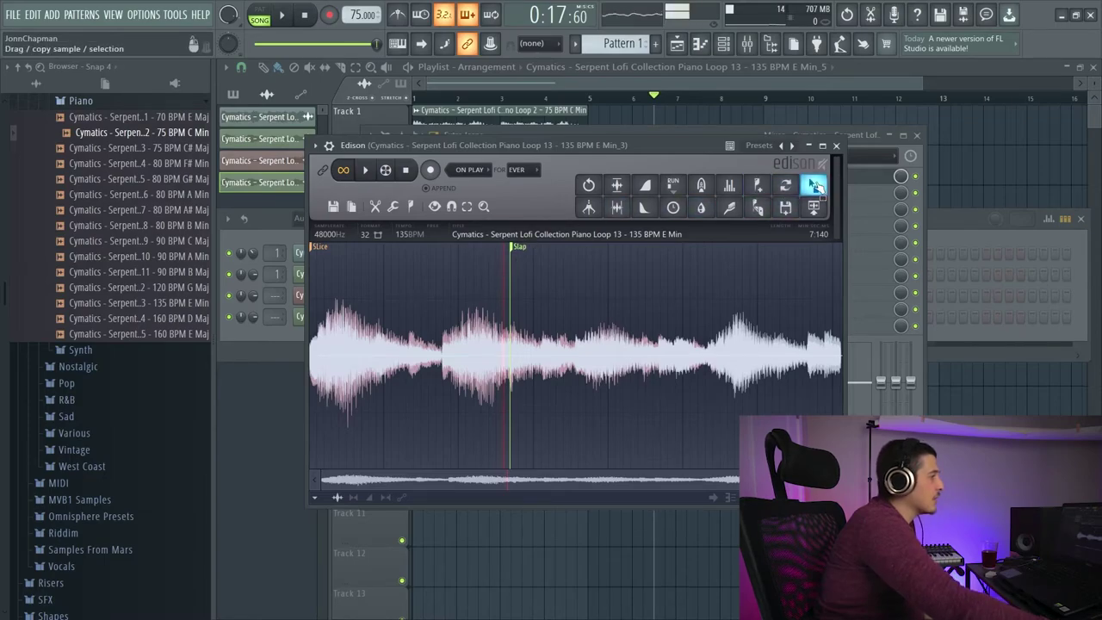
Send the audio from Edison to Track 2 of the playlist at about bar 7, delete that clip and reopen Edison.
{"action": "left_click_drag", "start_coordinate": [813, 185], "coordinate": [743, 172]}
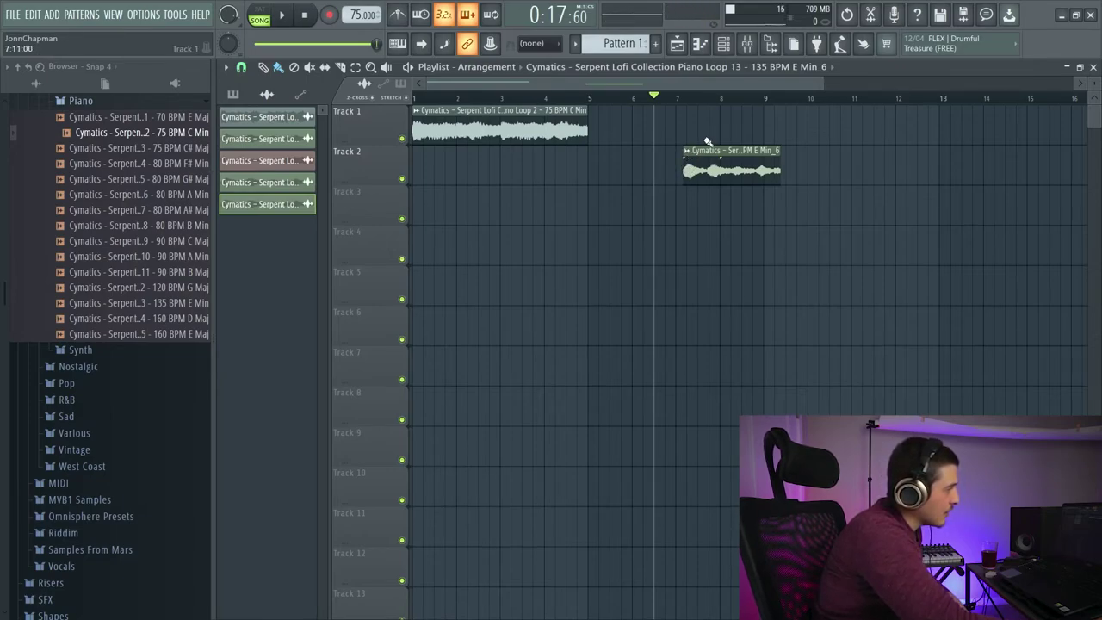
{"action": "left_click", "coordinate": [719, 159]}
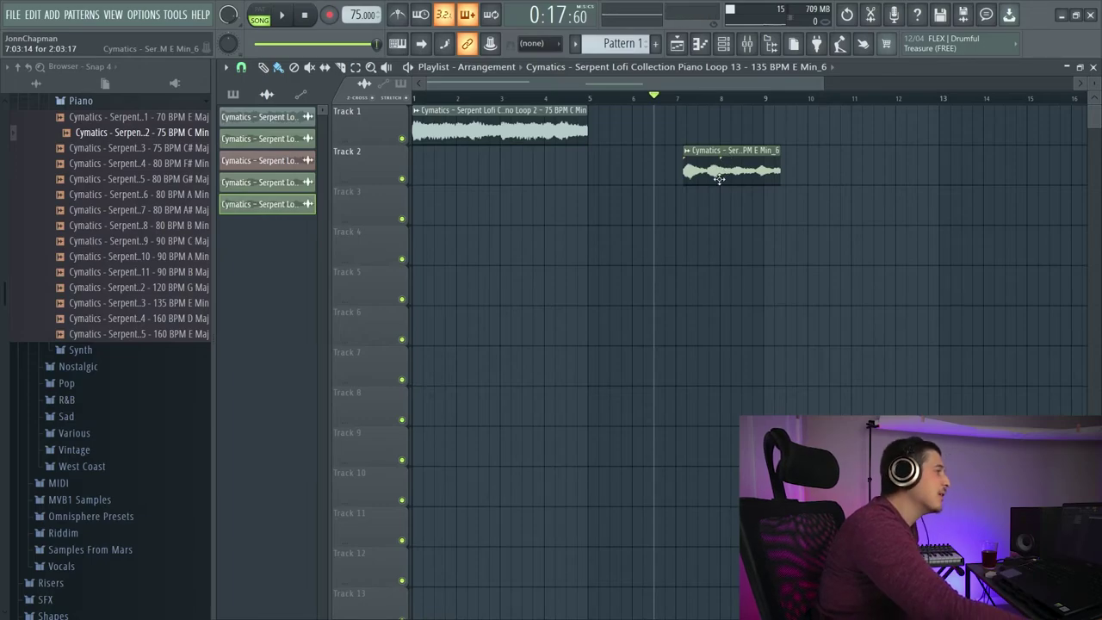
{"action": "right_click", "coordinate": [728, 162]}
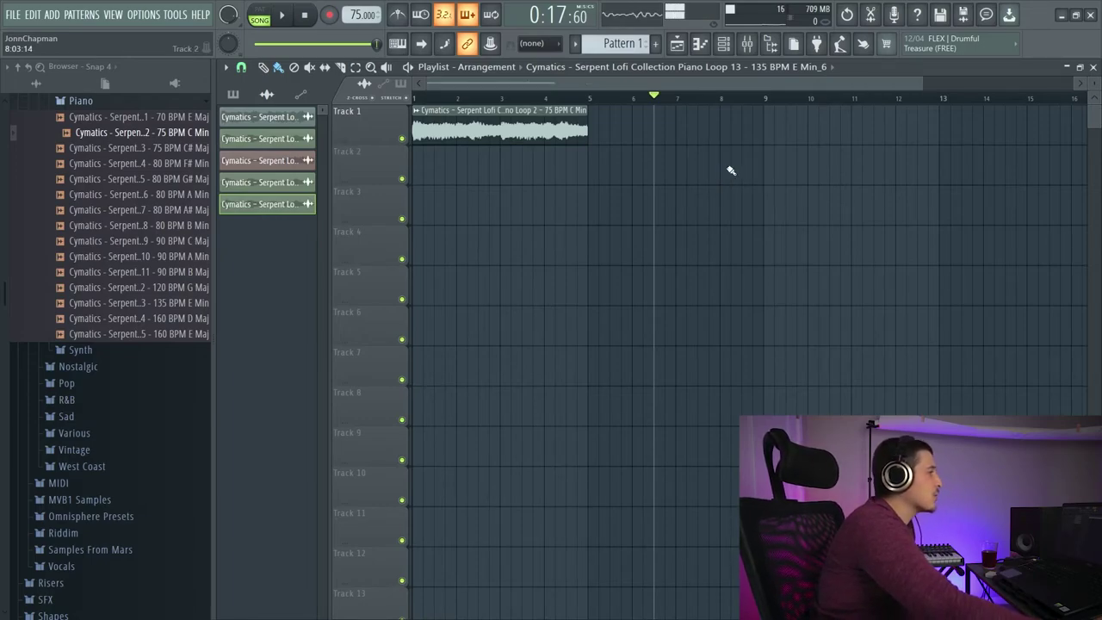
{"action": "left_click", "coordinate": [723, 43]}
Assign the trigger note C5 to the "Slap" marker.
{"action": "right_click", "coordinate": [452, 245]}
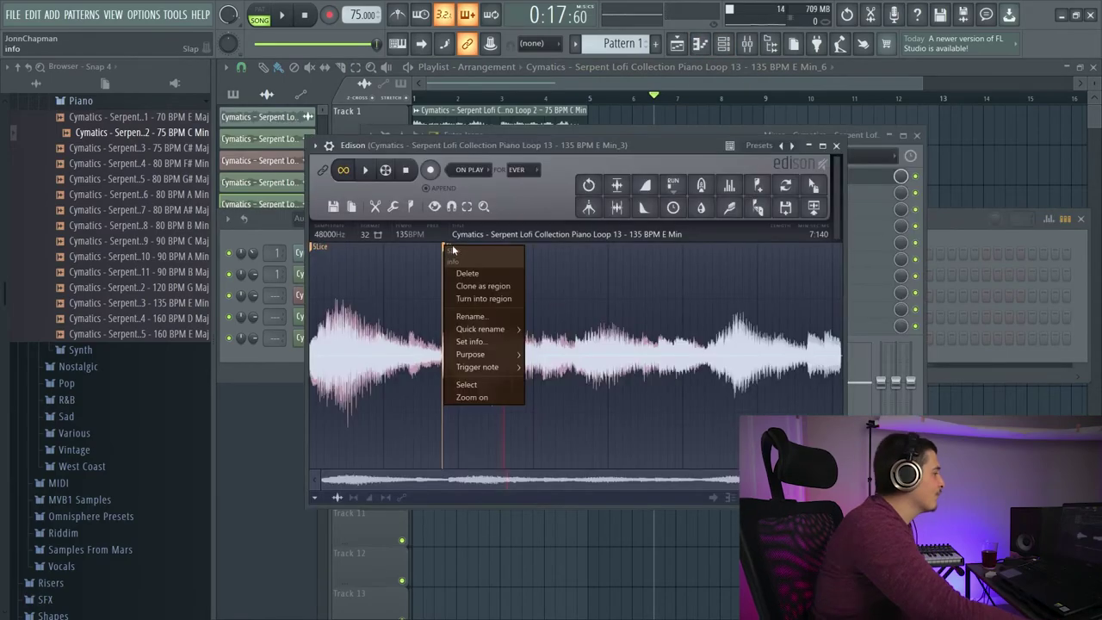
{"action": "mouse_move", "coordinate": [498, 356]}
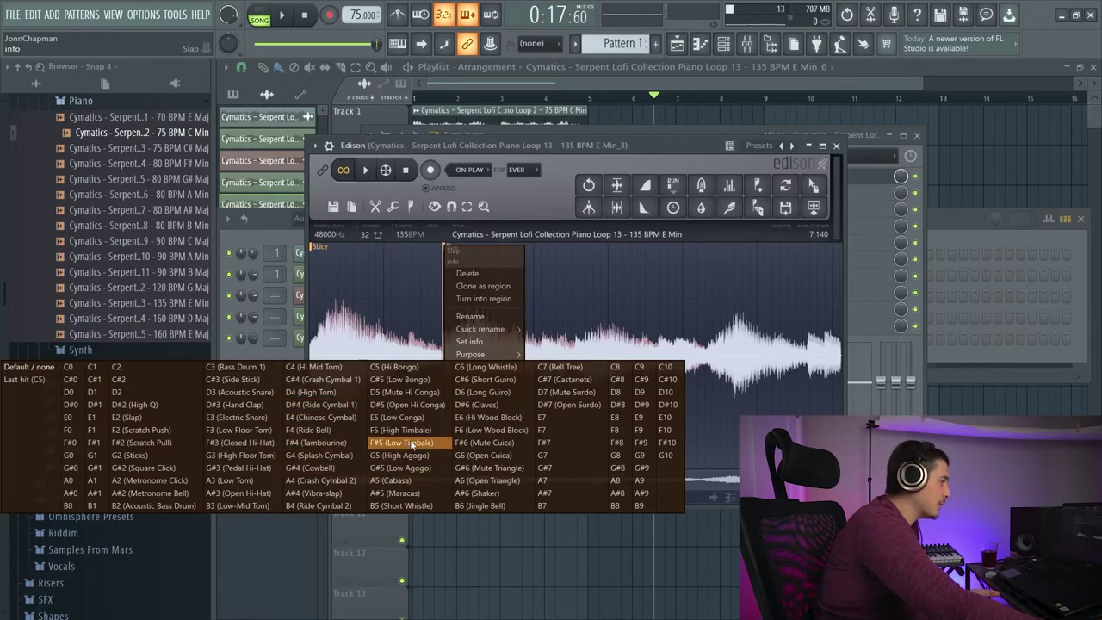
{"action": "left_click", "coordinate": [383, 395]}
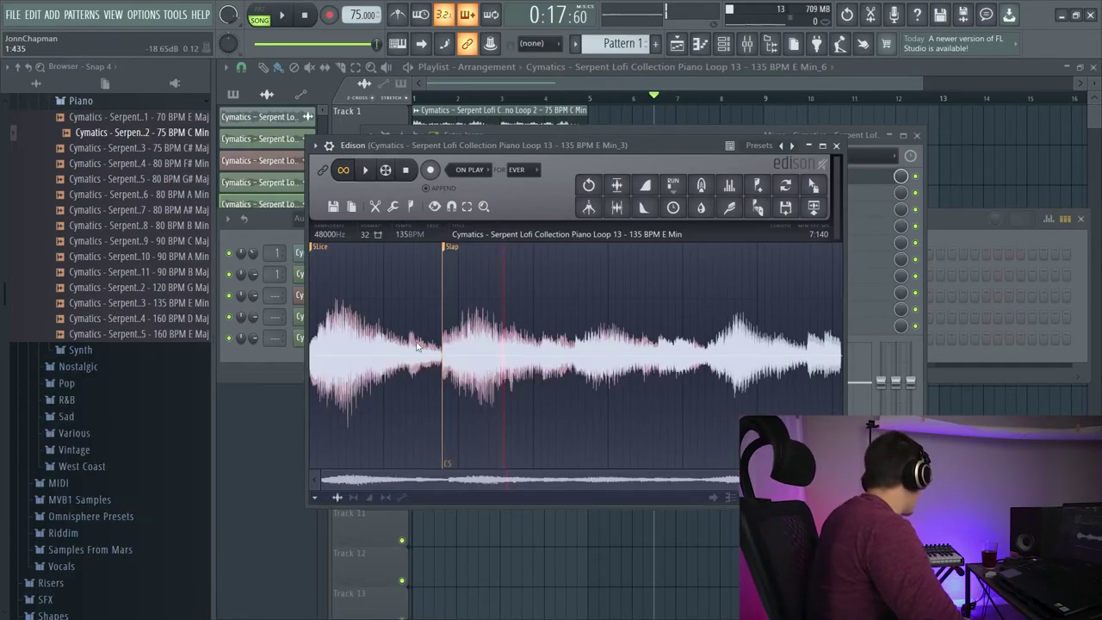
Play the audio section after the "Slap" marker and clear the selection.
{"action": "left_click", "coordinate": [449, 247]}
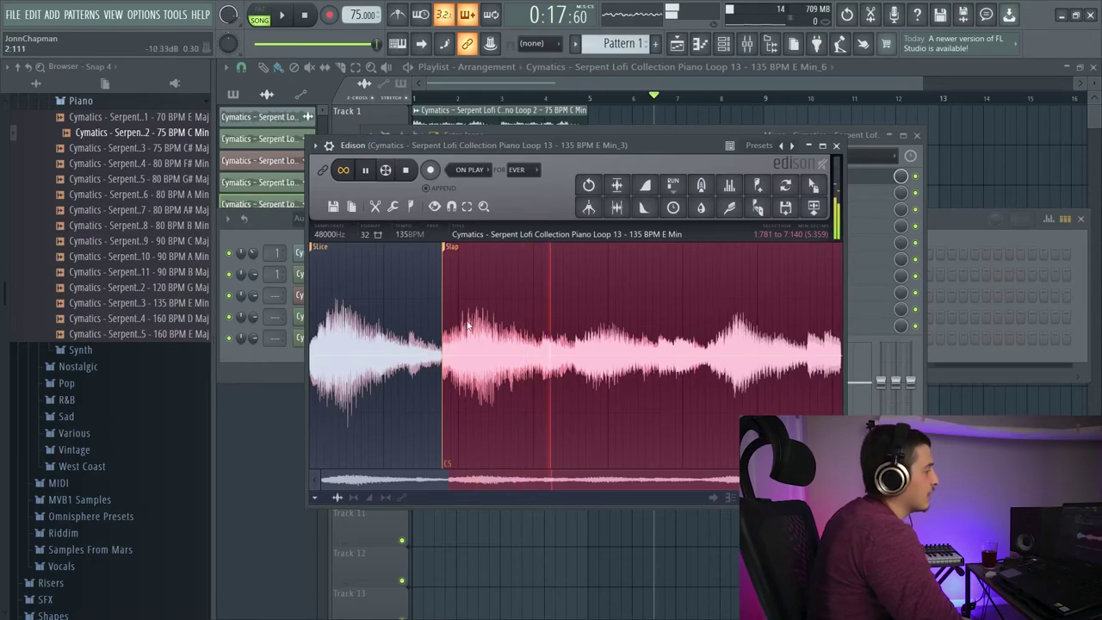
{"action": "left_click_drag", "start_coordinate": [476, 152], "coordinate": [554, 162]}
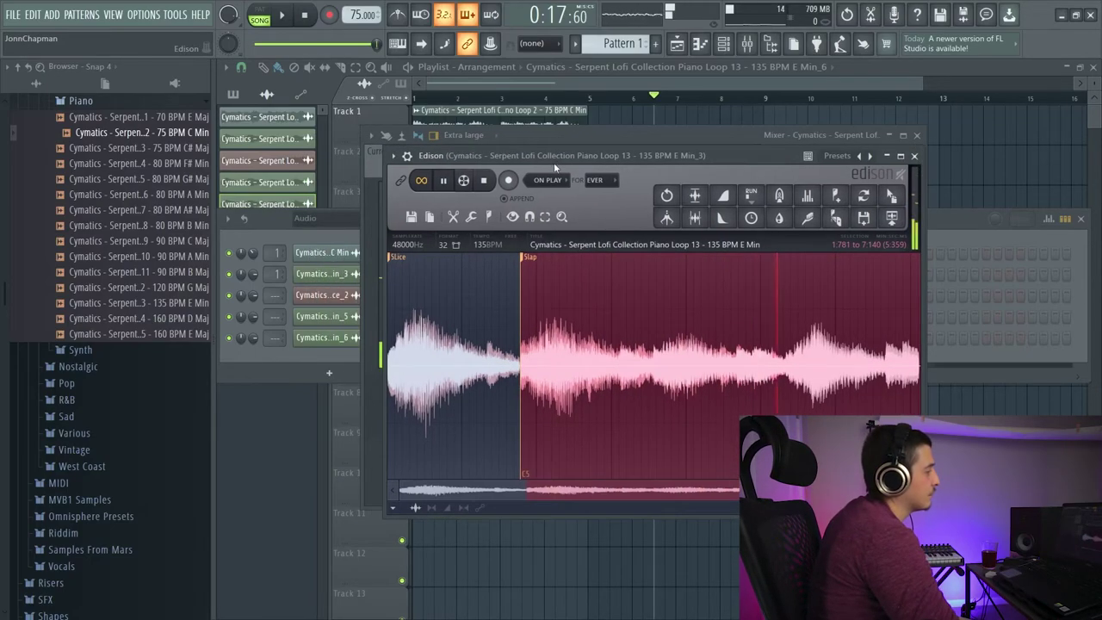
{"action": "left_click", "coordinate": [524, 418]}
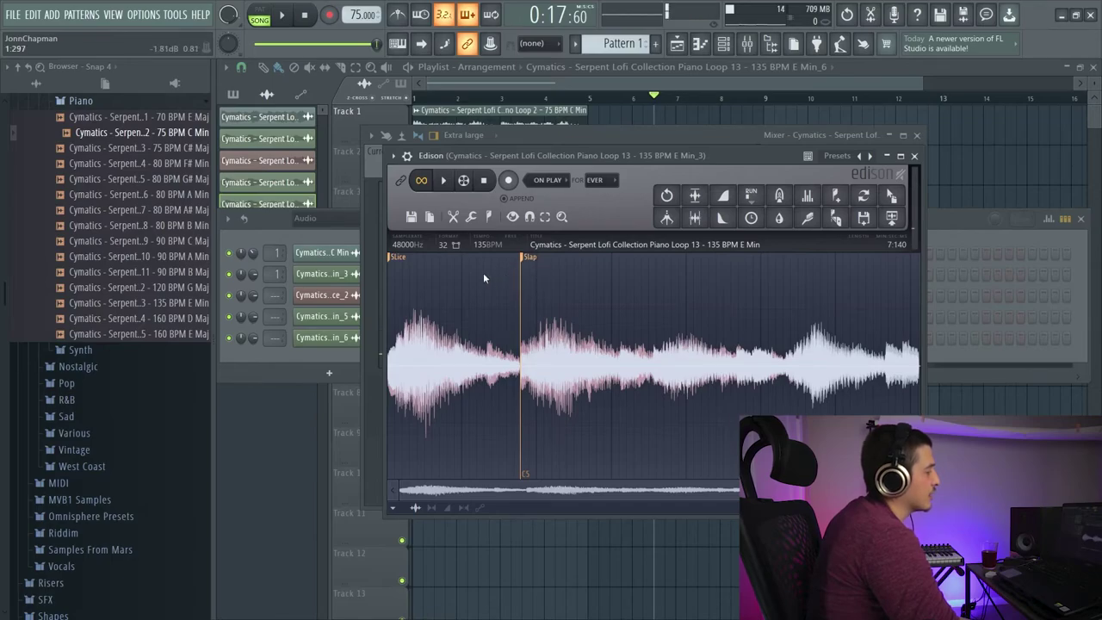
Select the audio from about 0:338 to 2:482 and set it as a loop.
{"action": "left_click", "coordinate": [476, 205]}
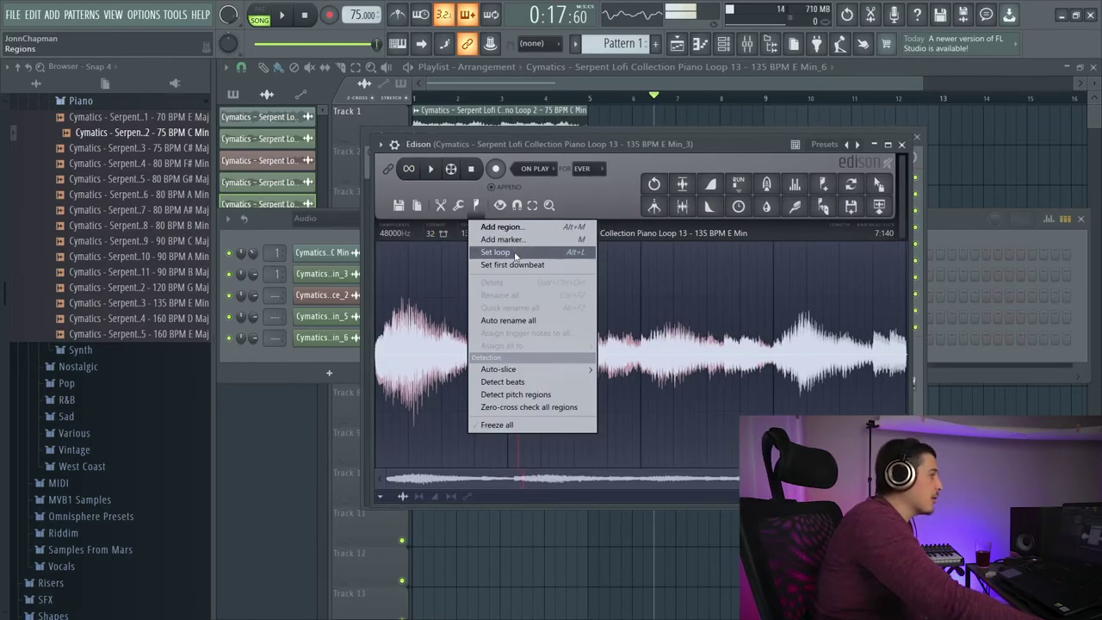
{"action": "left_click_drag", "start_coordinate": [400, 281], "coordinate": [560, 311]}
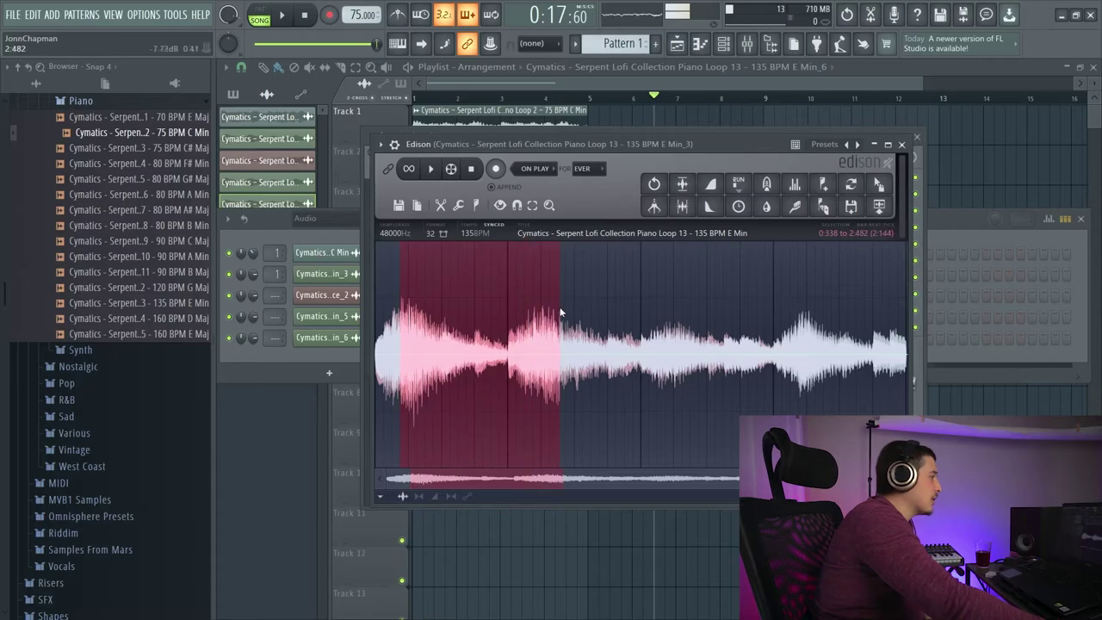
{"action": "left_click", "coordinate": [476, 206]}
{"action": "left_click", "coordinate": [525, 252]}
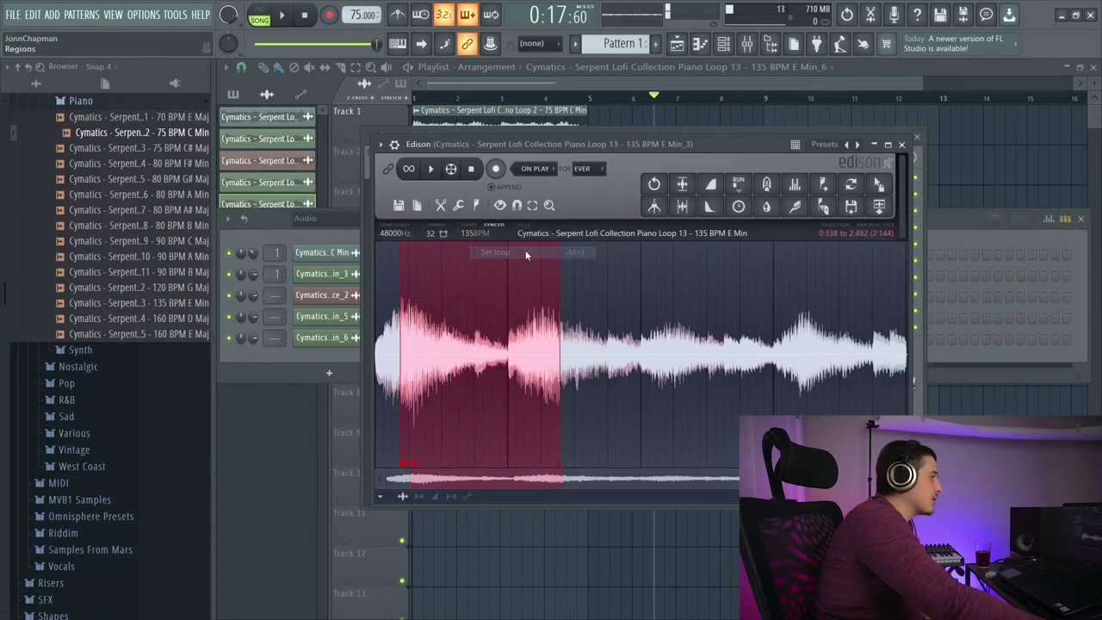
Play the looped section, enable loop playback, stop the audio and clear the selection.
{"action": "left_click", "coordinate": [431, 172]}
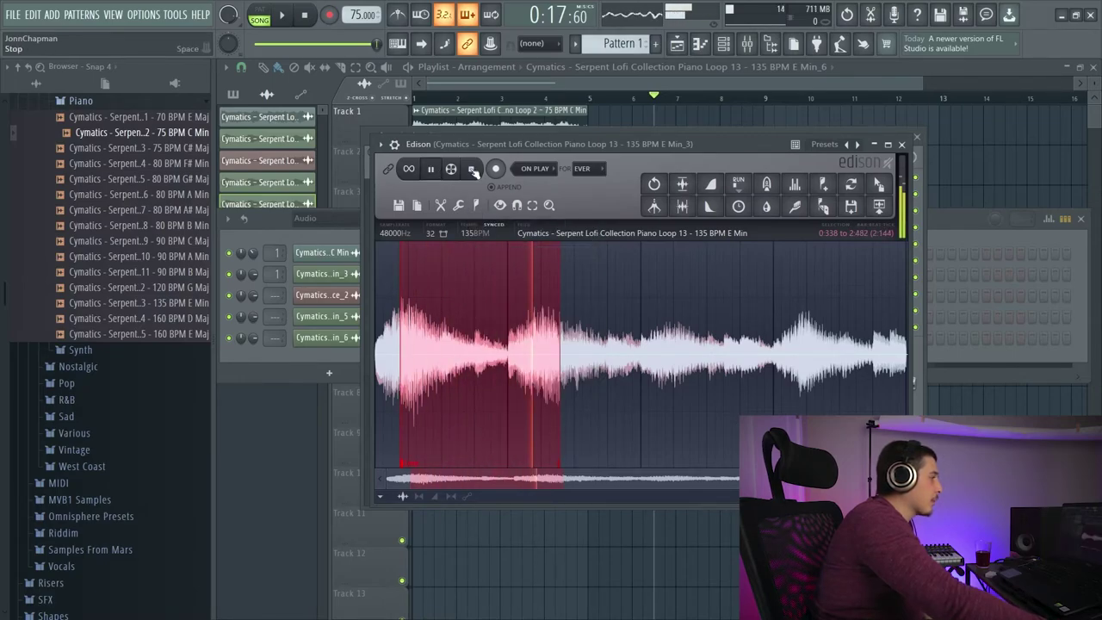
{"action": "left_click", "coordinate": [473, 170]}
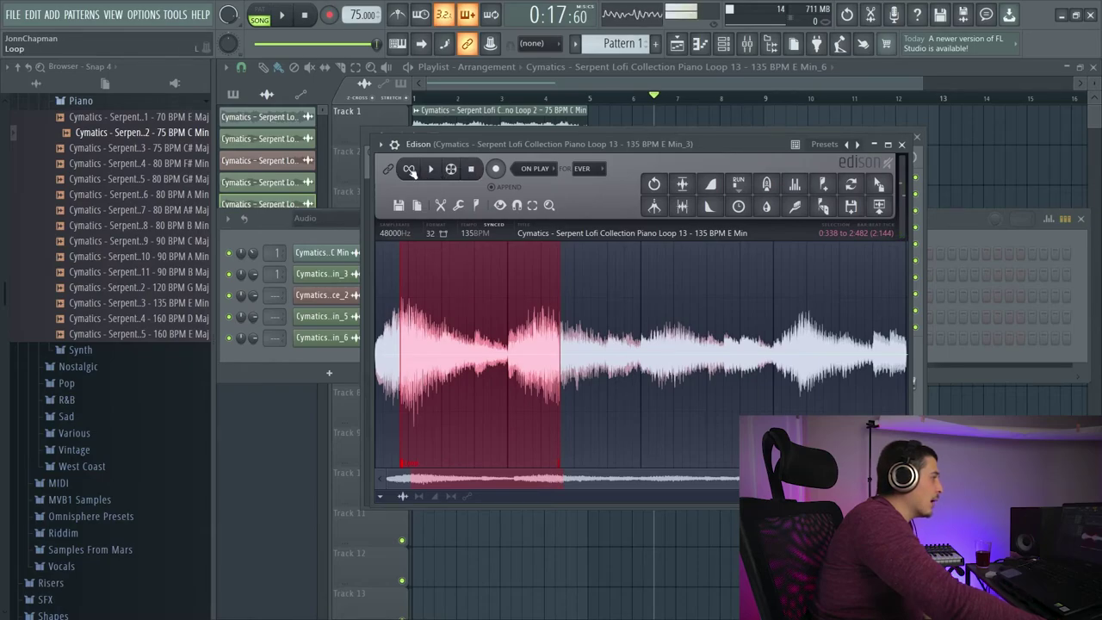
{"action": "left_click", "coordinate": [409, 170]}
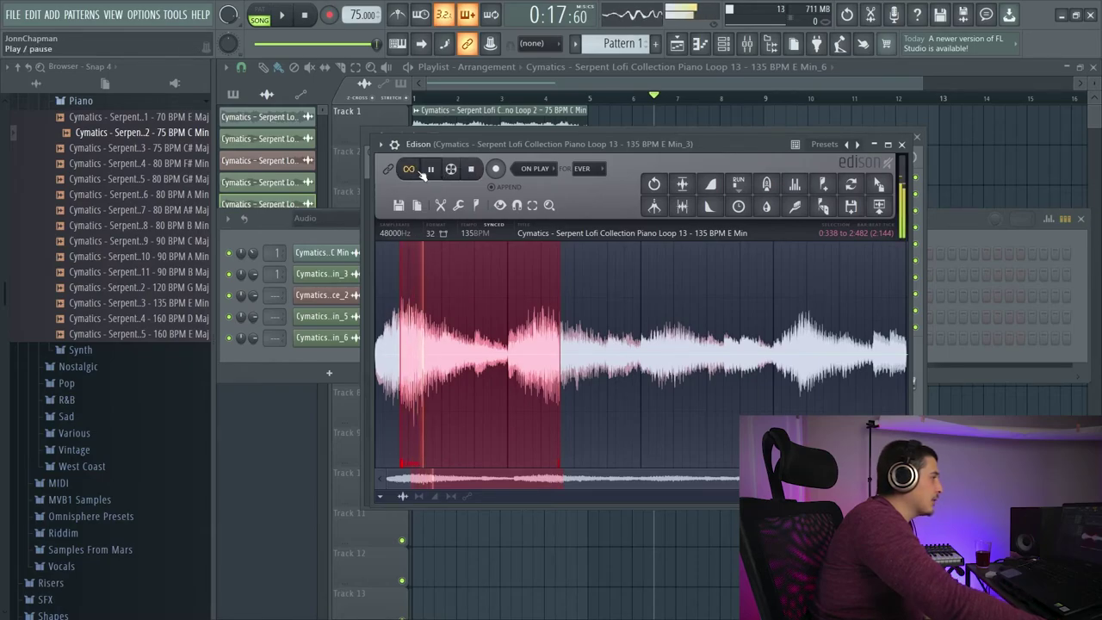
{"action": "left_click", "coordinate": [472, 169]}
{"action": "left_click", "coordinate": [555, 389]}
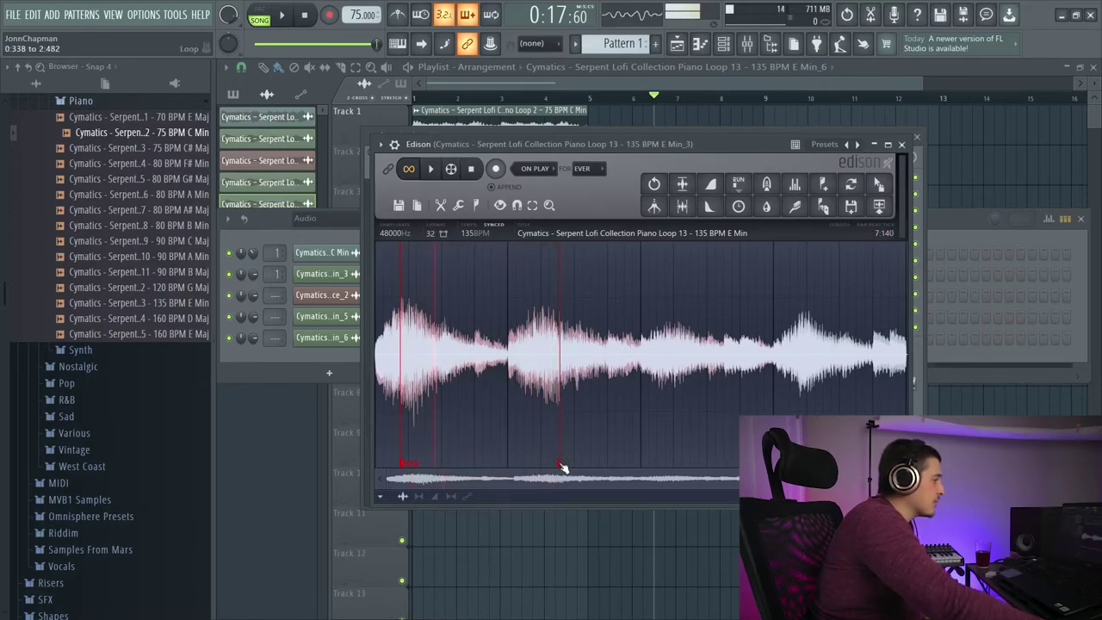
Shorten the loop to a very brief section by moving its end point close to its start, and stop playback.
{"action": "left_click_drag", "start_coordinate": [561, 467], "coordinate": [405, 465]}
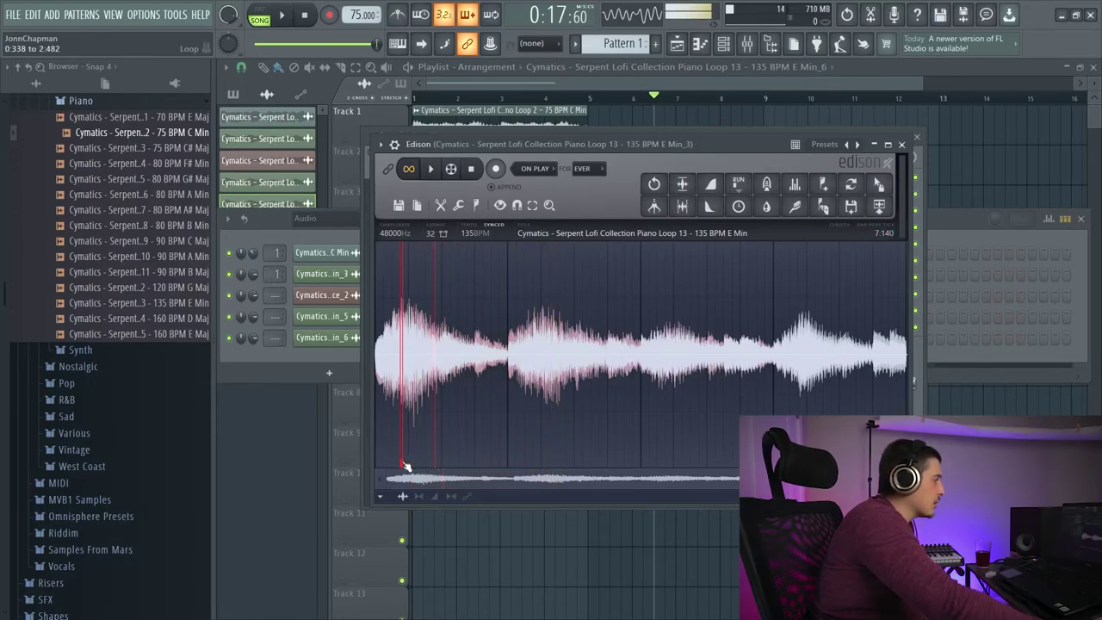
{"action": "scroll", "coordinate": [590, 438], "scroll_direction": "up", "scroll_amount": 8}
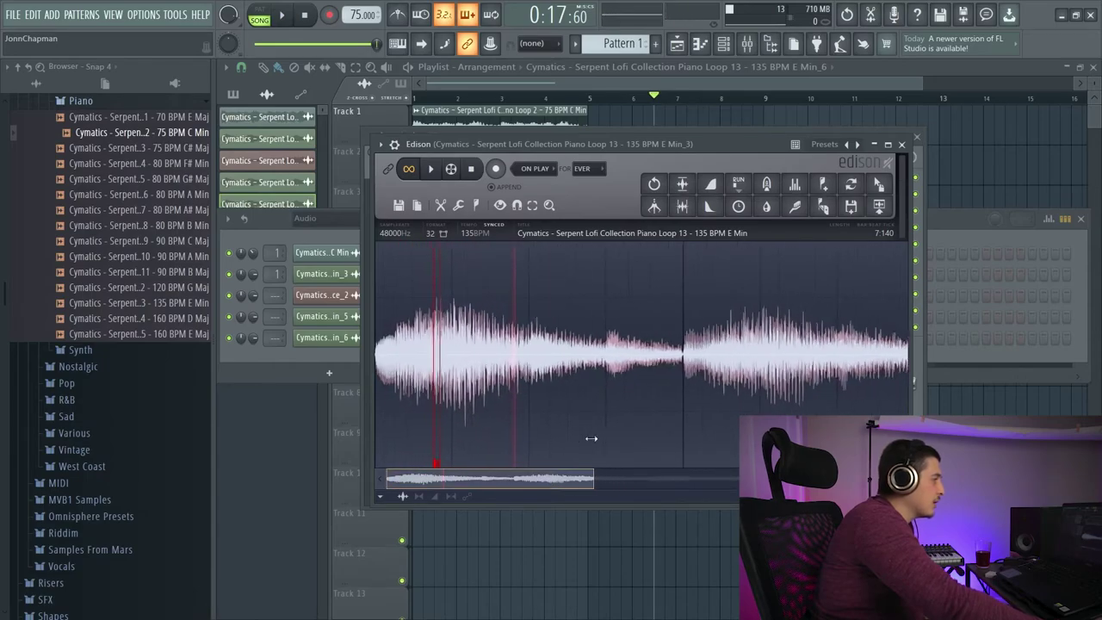
{"action": "left_click", "coordinate": [479, 172]}
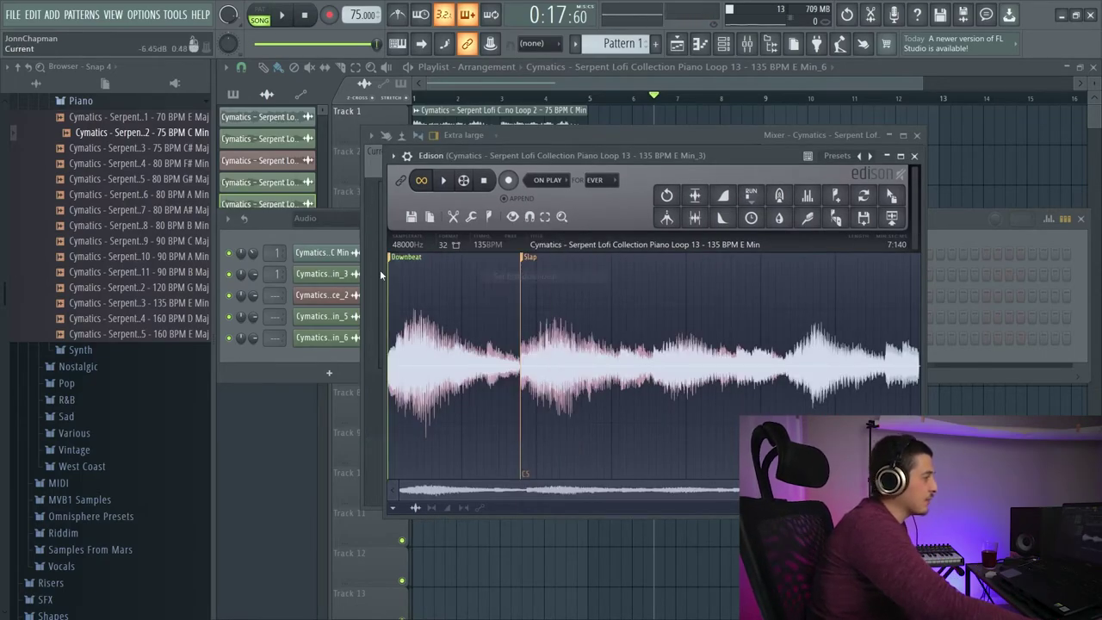
Move the "Downbeat" marker to the start of the second swell, delete all markers, and undo these changes.
{"action": "mouse_move", "coordinate": [394, 258]}
{"action": "left_mouse_down"}
{"action": "mouse_move", "coordinate": [511, 274]}
{"action": "mouse_move", "coordinate": [528, 299]}
{"action": "left_mouse_up"}
{"action": "left_click", "coordinate": [487, 217]}
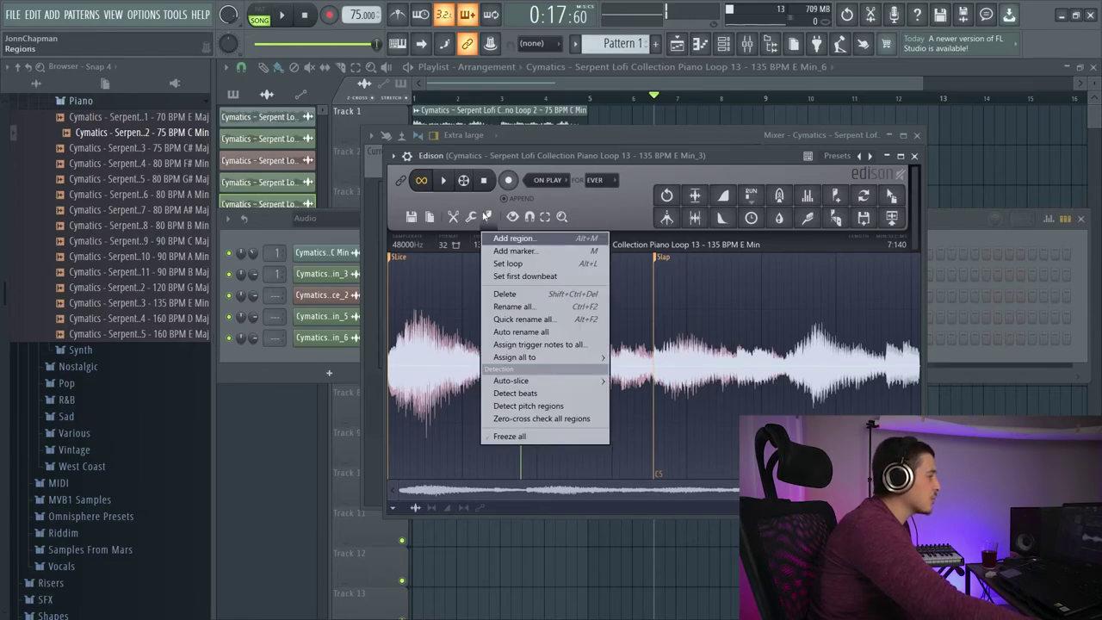
{"action": "left_click", "coordinate": [564, 296]}
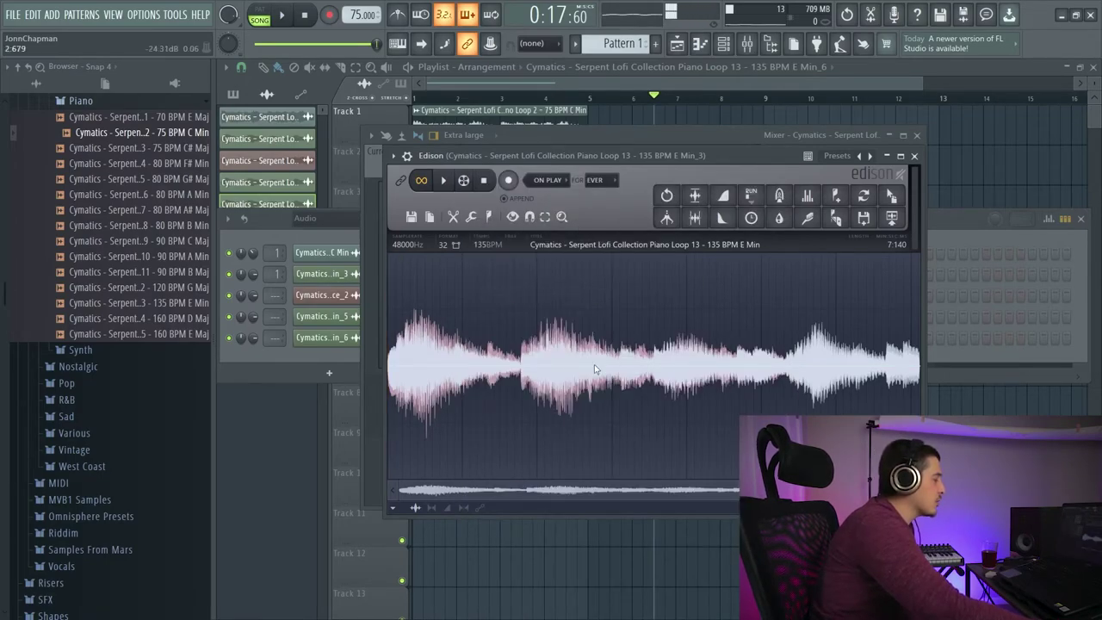
{"action": "left_click", "coordinate": [666, 194]}
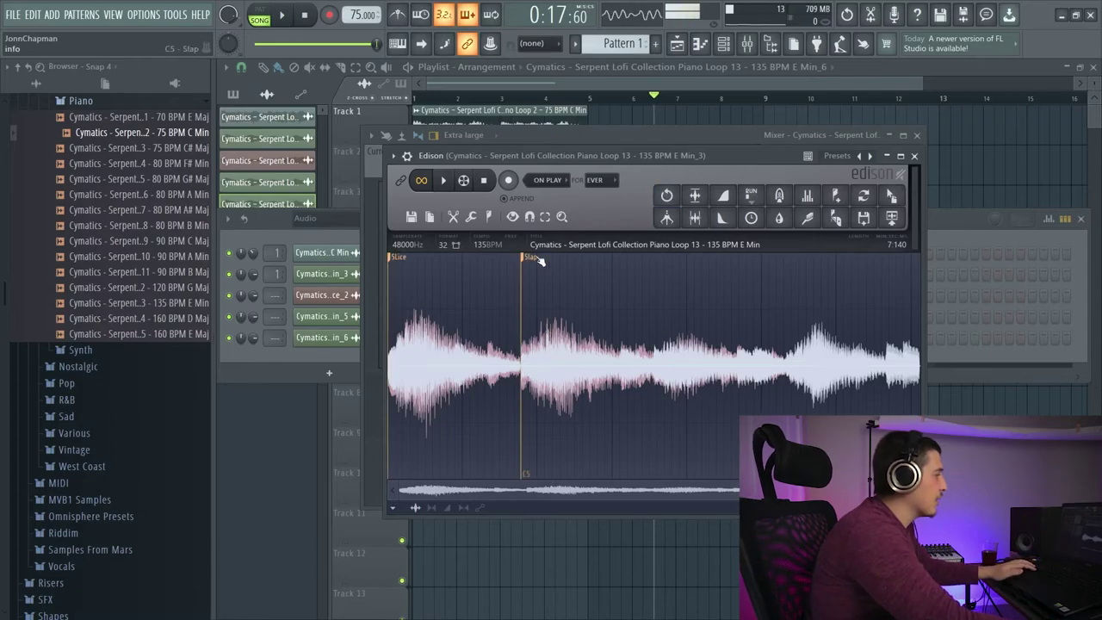
Delete the marker inside a selection from about 0:598 to 2:672, and undo the deletion.
{"action": "left_click_drag", "start_coordinate": [587, 328], "coordinate": [432, 328]}
{"action": "left_click", "coordinate": [472, 219]}
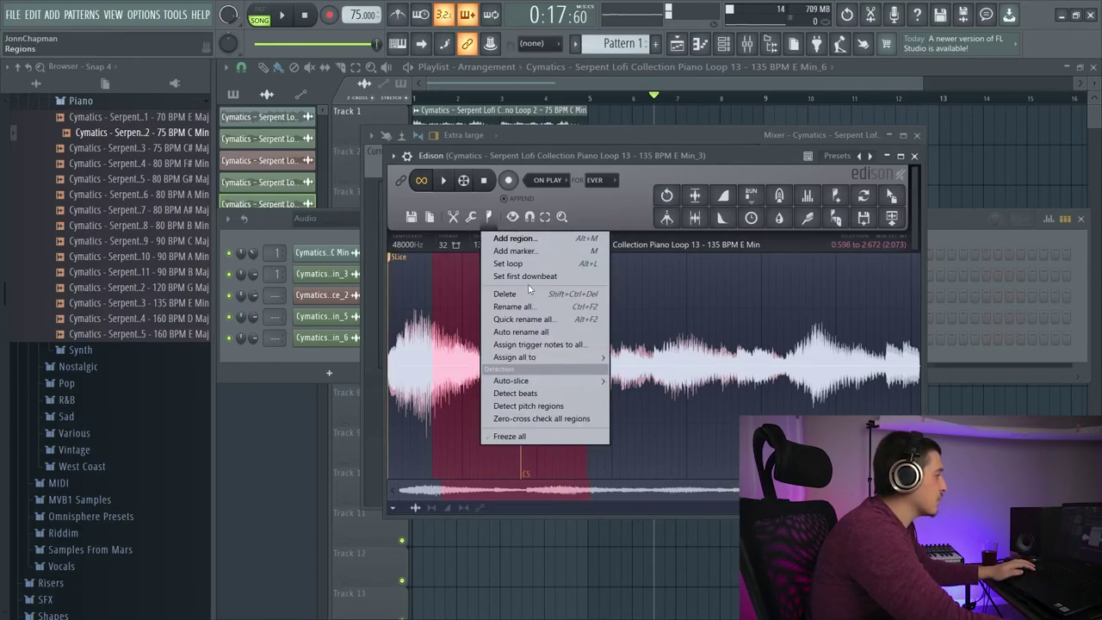
{"action": "left_click", "coordinate": [608, 297]}
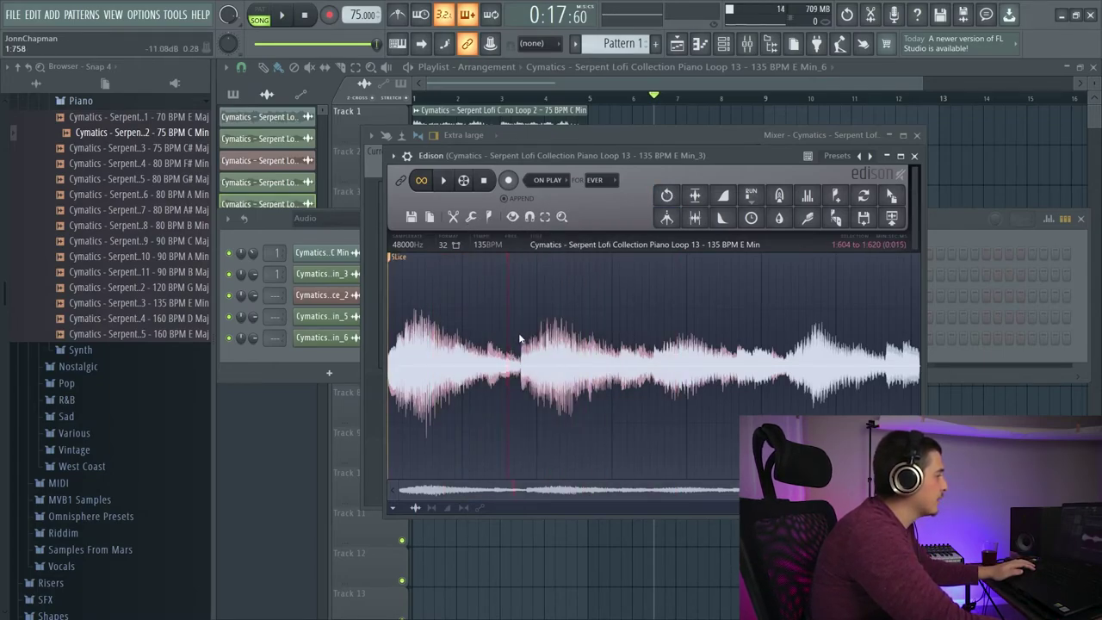
{"action": "left_click", "coordinate": [471, 217]}
{"action": "left_click", "coordinate": [519, 323]}
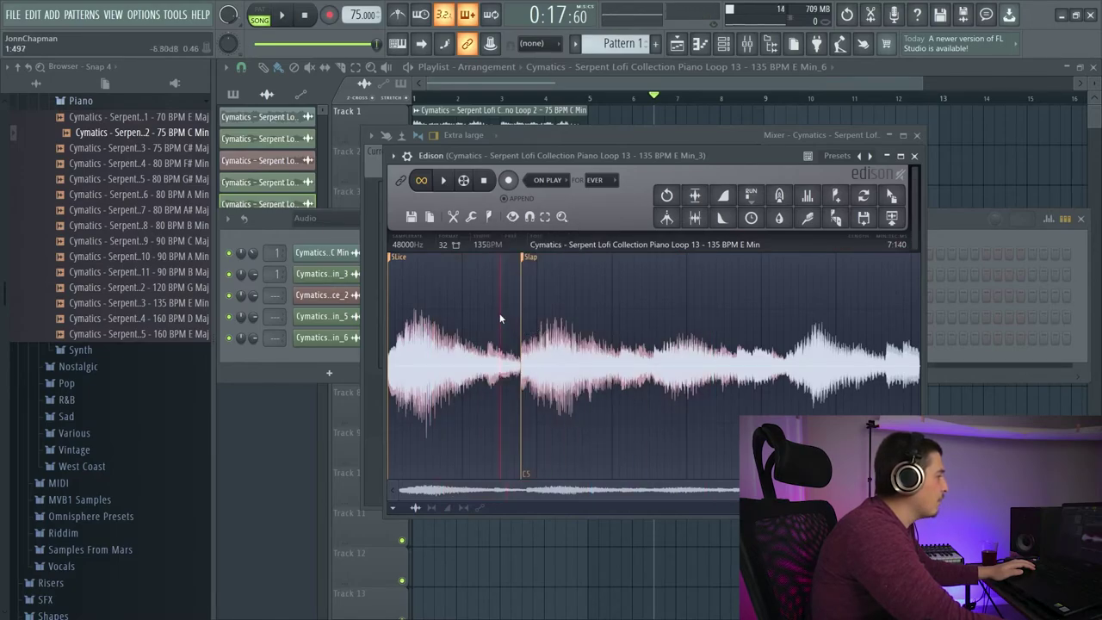
Rename all markers in sequence, naming the two markers "first" and "second".
{"action": "left_click", "coordinate": [472, 217]}
{"action": "left_click", "coordinate": [536, 315]}
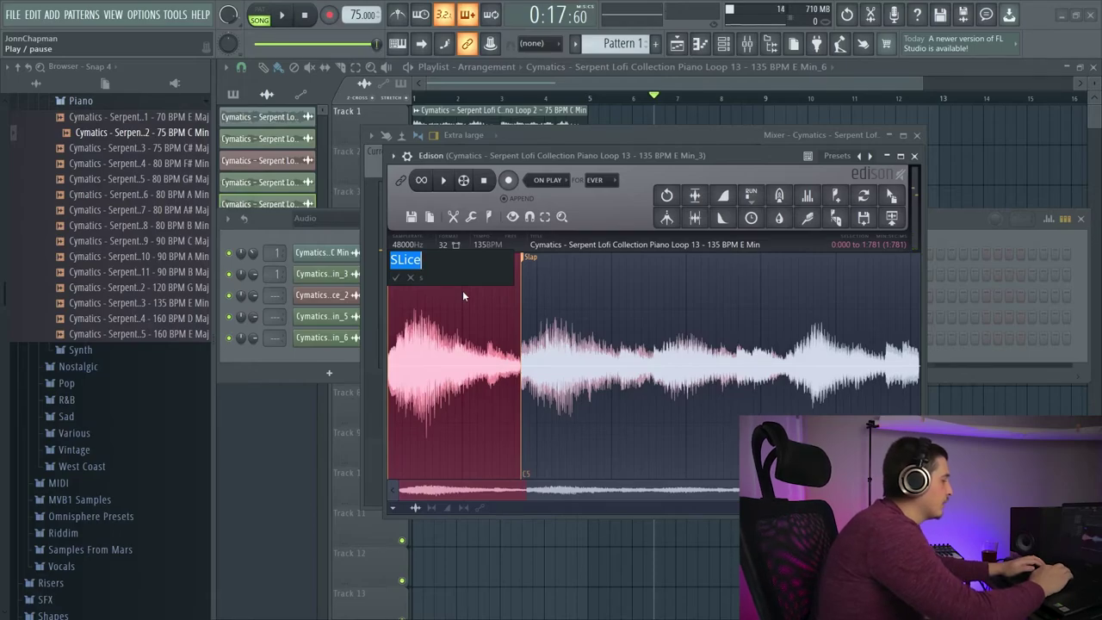
{"action": "type", "text": "first"}
{"action": "key", "text": "Tab"}
{"action": "type", "text": "sec"}
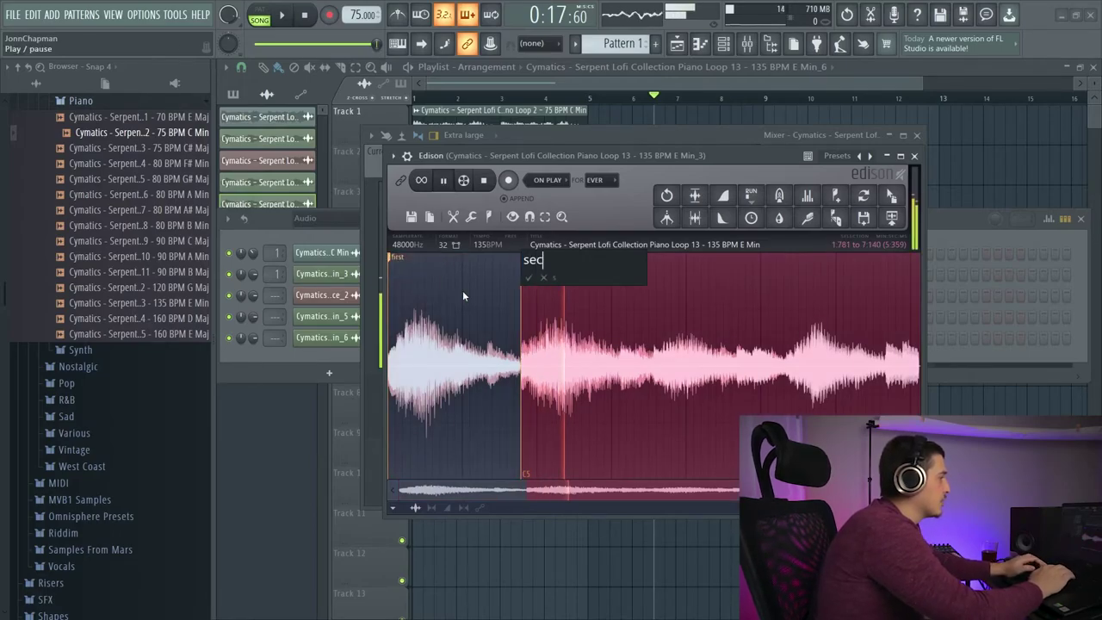
{"action": "type", "text": "ond"}
{"action": "key", "text": "Return"}
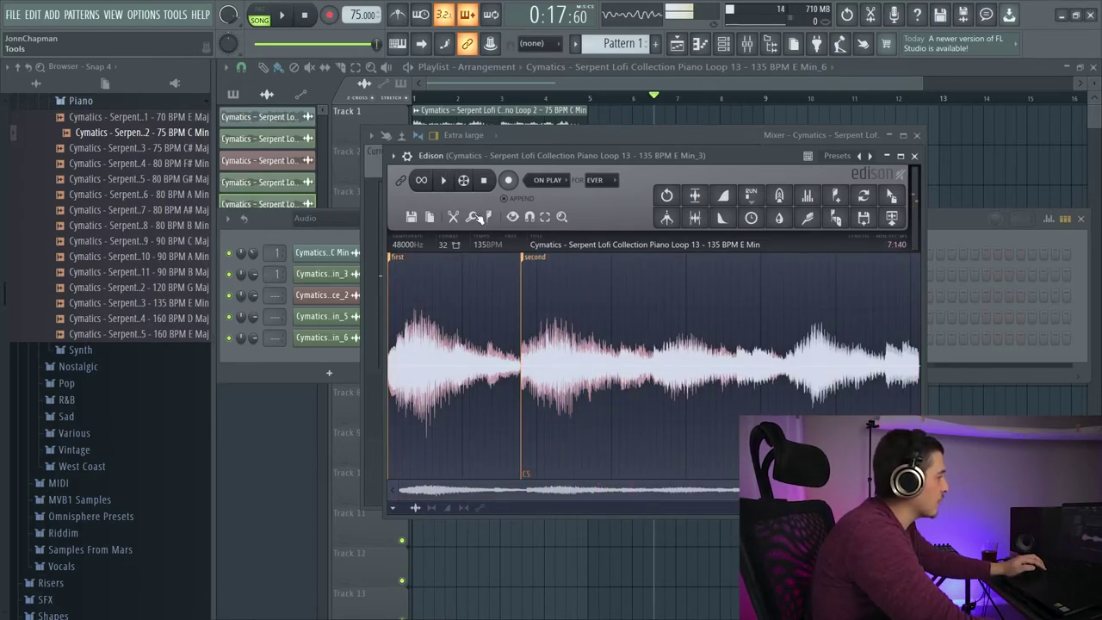
Look through the quick rename names for all markers, cancel the quick rename, and auto-rename all markers.
{"action": "left_click", "coordinate": [473, 217]}
{"action": "left_click", "coordinate": [488, 217]}
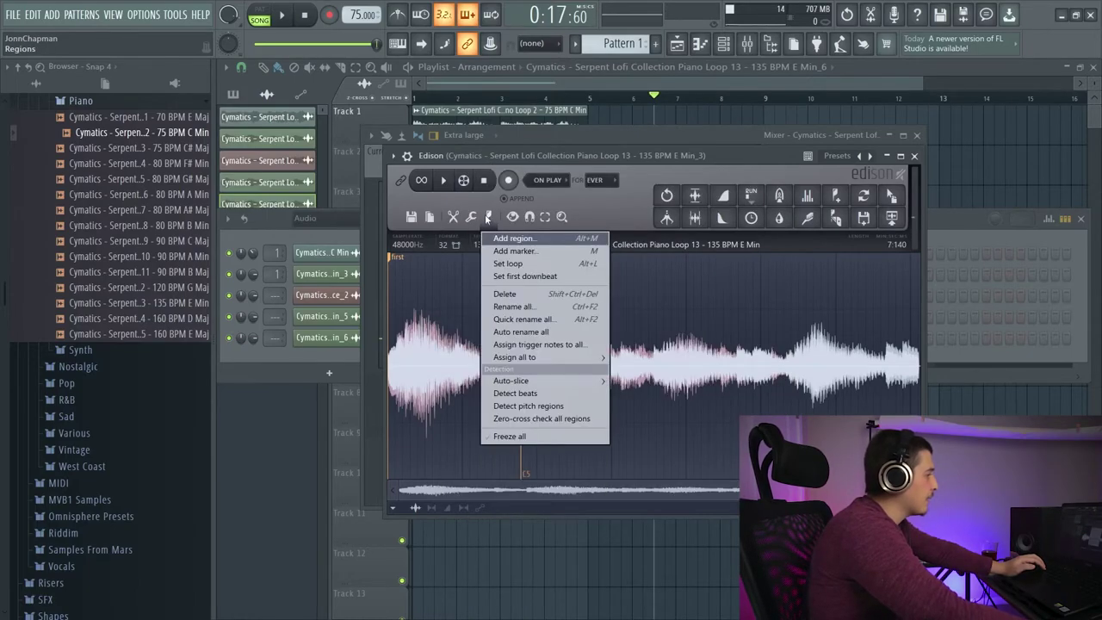
{"action": "left_click", "coordinate": [520, 319]}
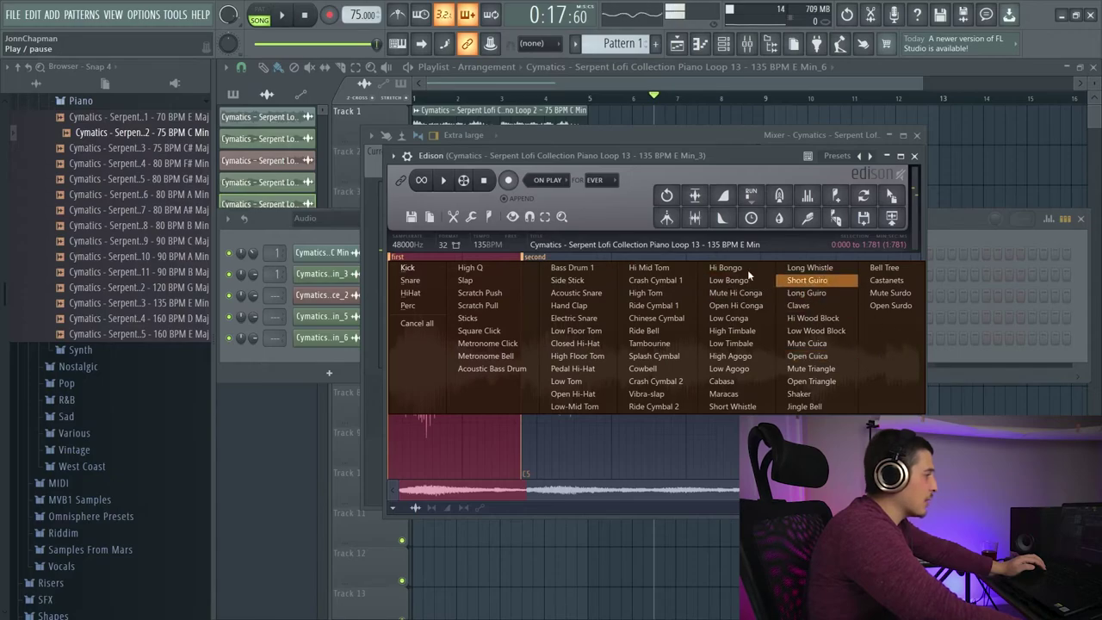
{"action": "left_click", "coordinate": [416, 323]}
{"action": "left_click", "coordinate": [488, 217]}
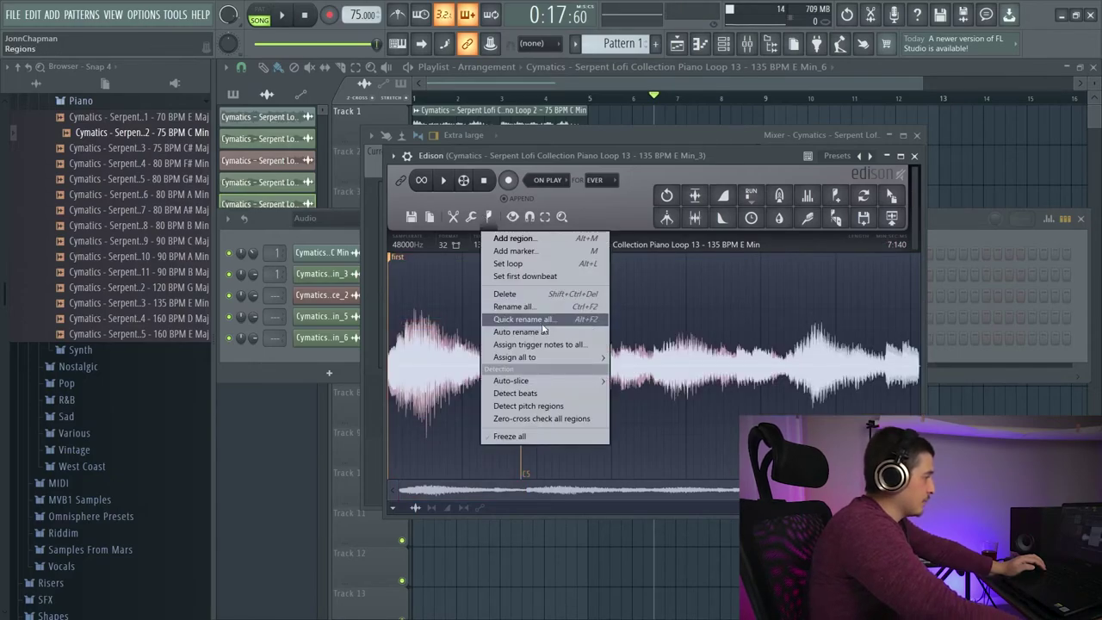
{"action": "left_click", "coordinate": [552, 336]}
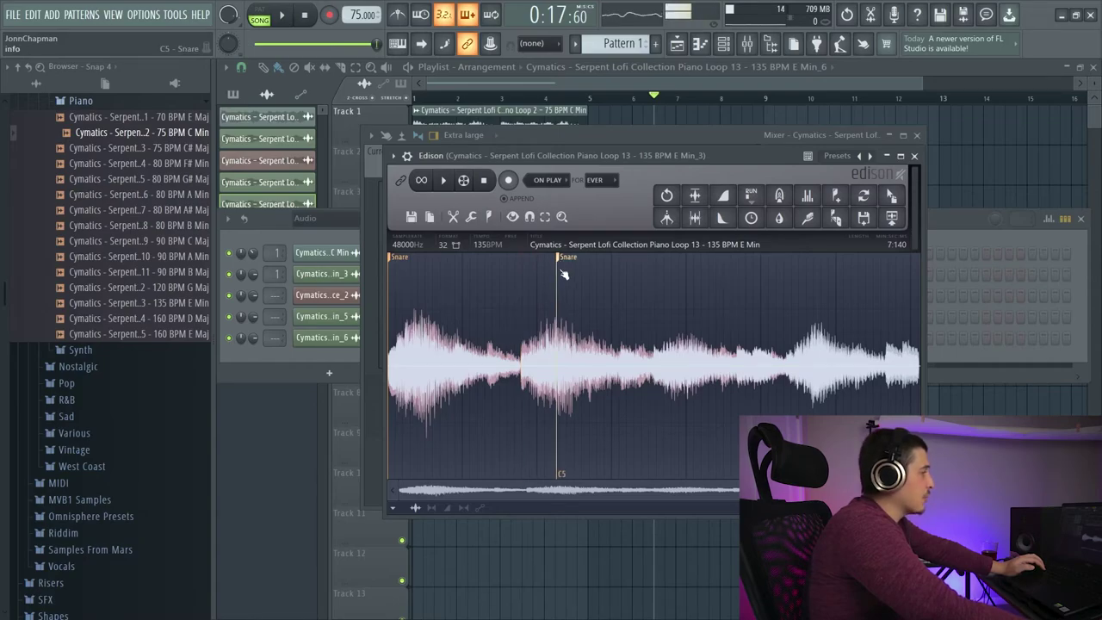
Review the trigger notes that can be assigned to all markers, and cancel the assignment.
{"action": "left_click", "coordinate": [488, 216]}
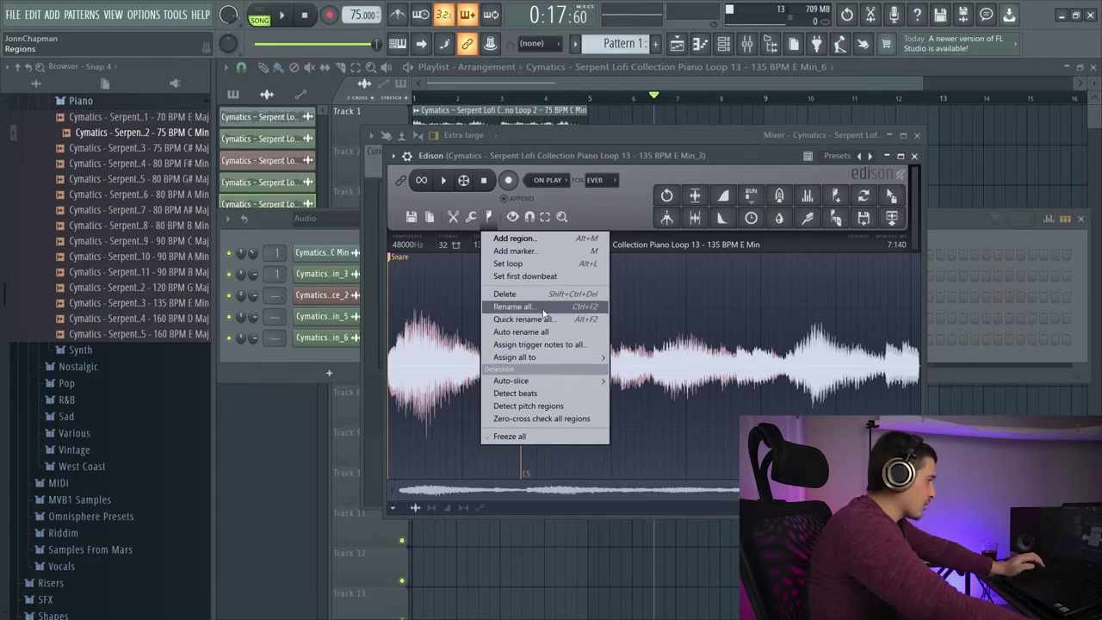
{"action": "left_click", "coordinate": [575, 347]}
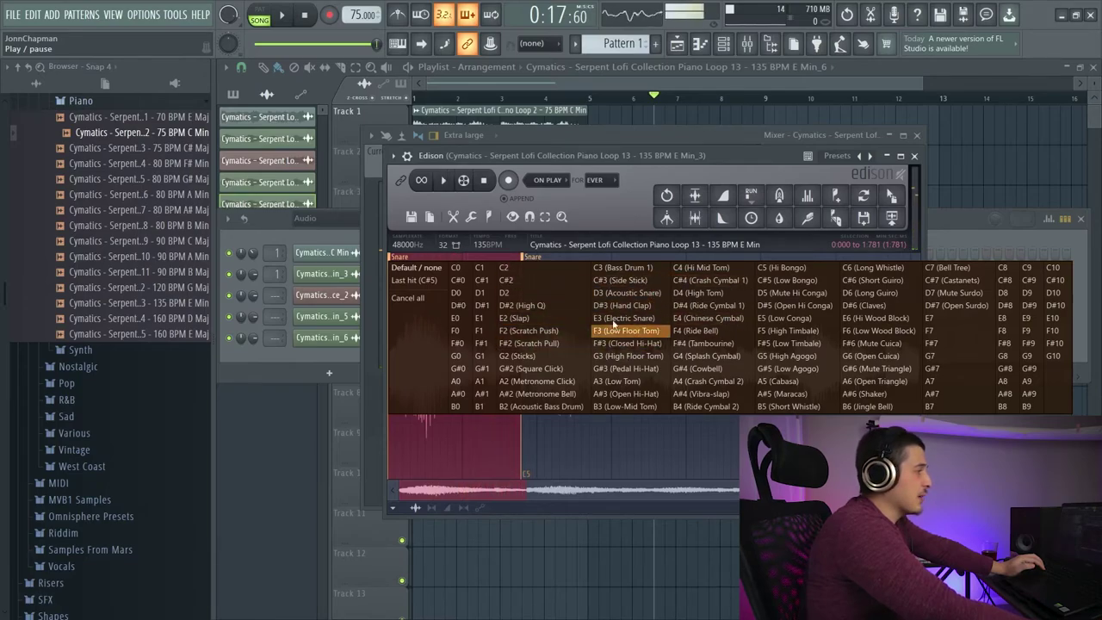
{"action": "left_click", "coordinate": [411, 299]}
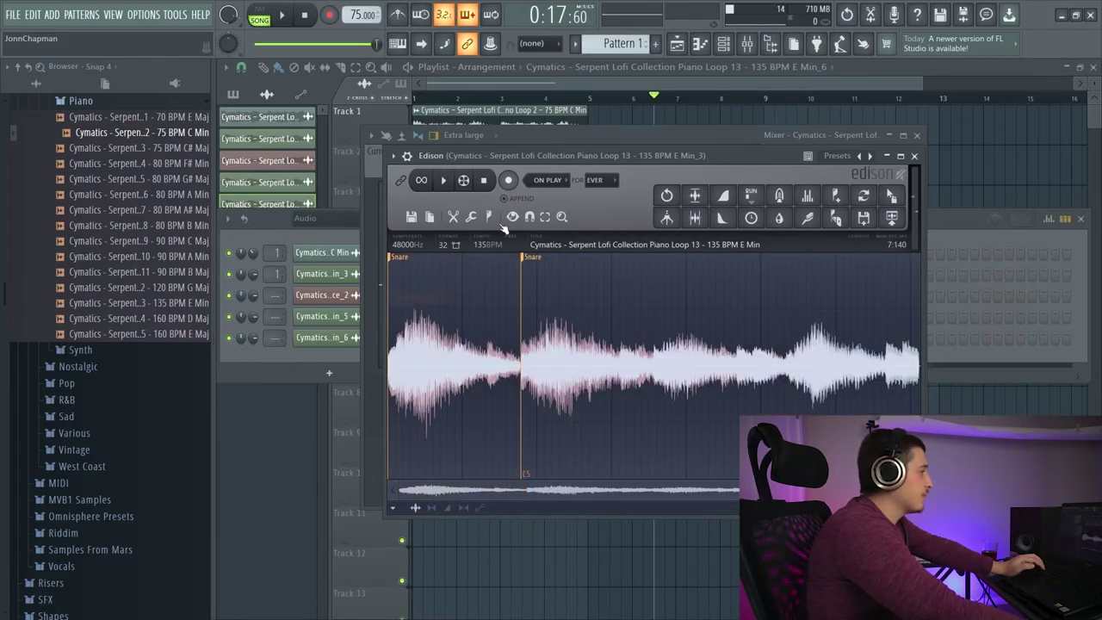
Assign all markers to the whole keyboard, then audition both marker regions with their trigger notes and stop playback.
{"action": "left_click", "coordinate": [489, 221]}
{"action": "mouse_move", "coordinate": [534, 357]}
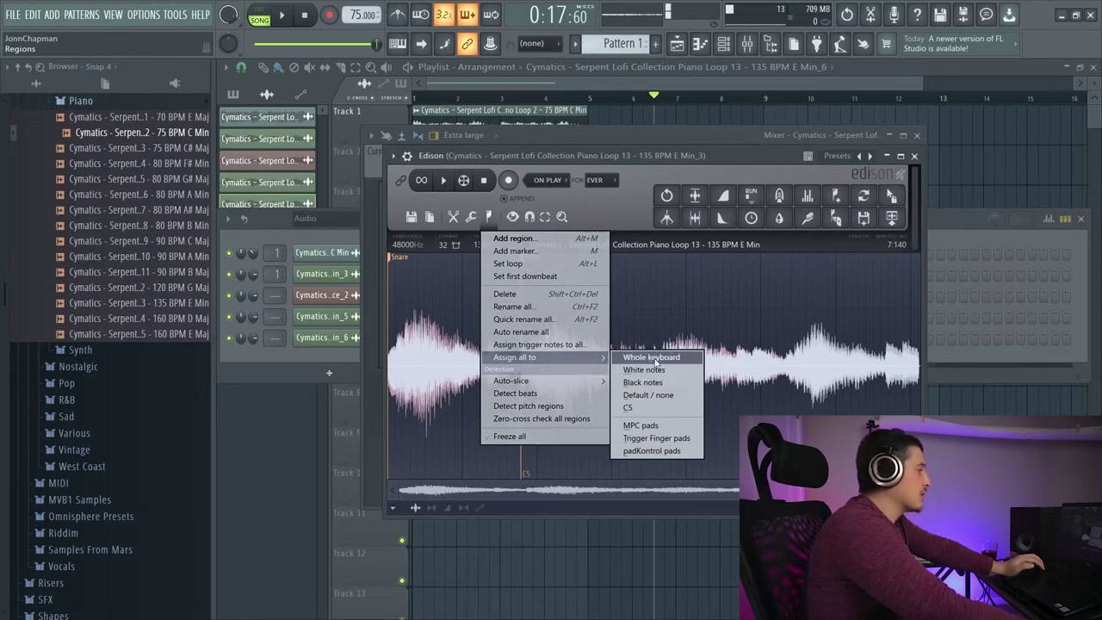
{"action": "left_click", "coordinate": [651, 358]}
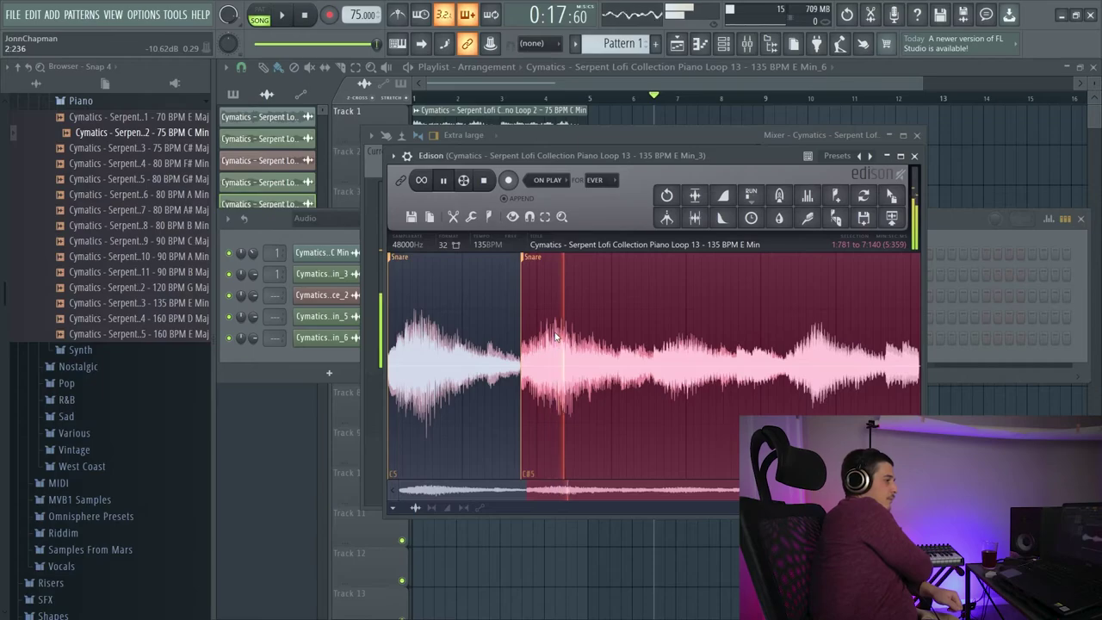
{"action": "left_click", "coordinate": [486, 182]}
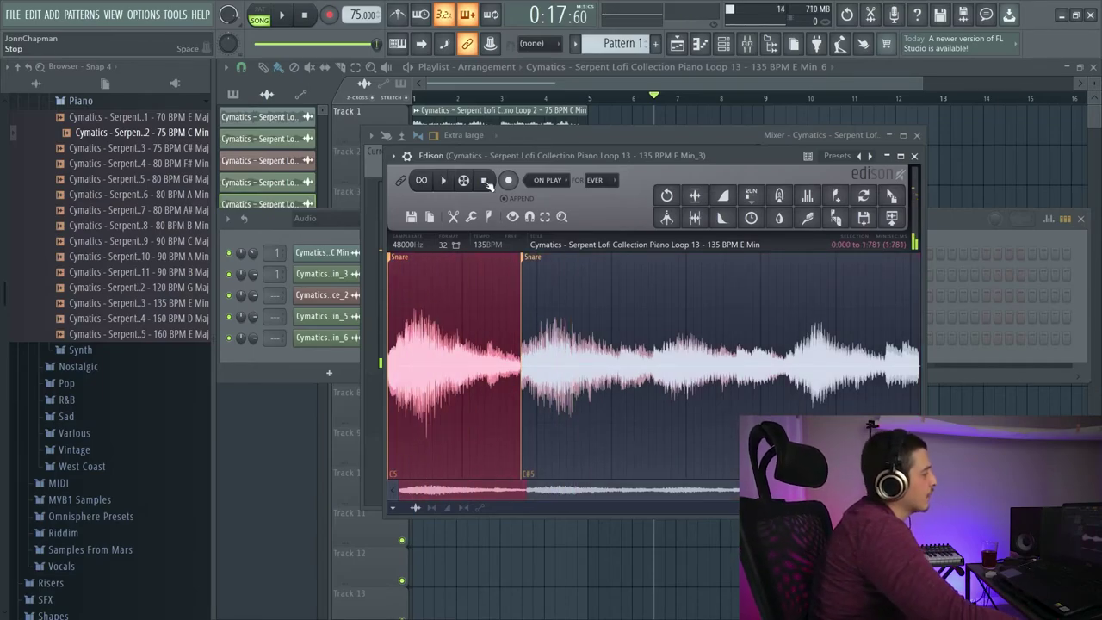
{"action": "right_click", "coordinate": [524, 261]}
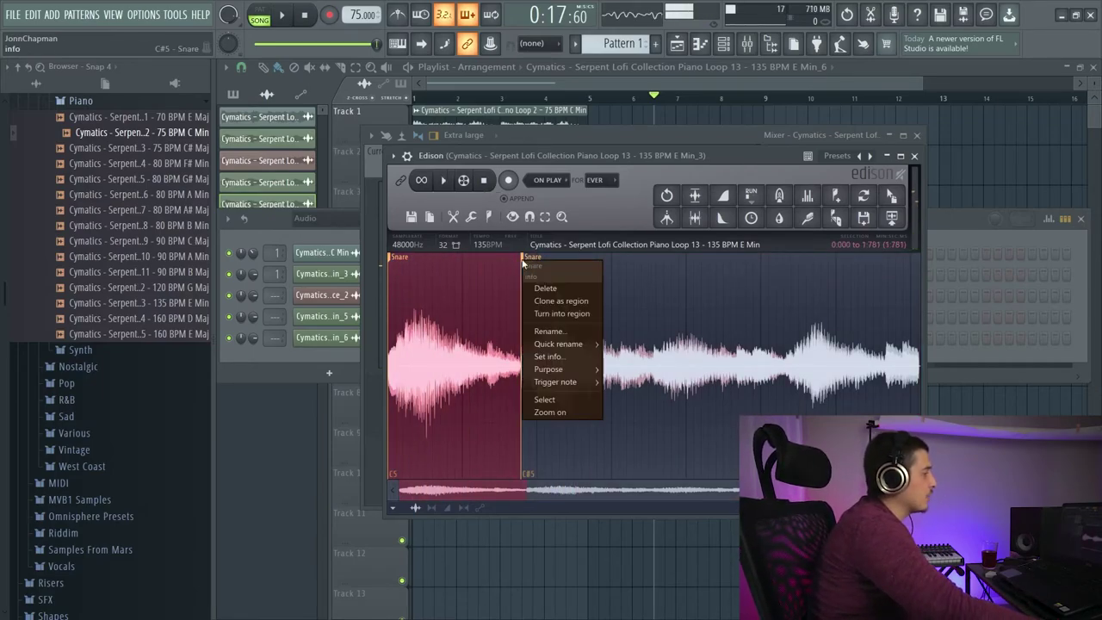
Auto-slice the selected first region with dull sensitivity, clear the selection, and apply dull auto-slicing to the whole sample.
{"action": "left_click", "coordinate": [488, 216]}
{"action": "mouse_move", "coordinate": [517, 356]}
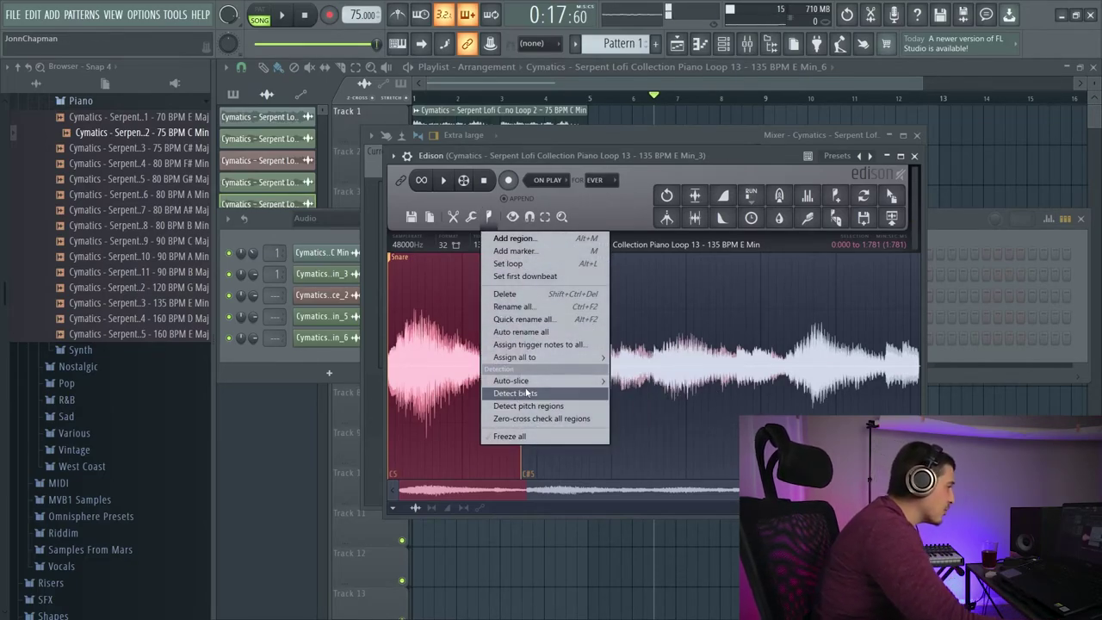
{"action": "mouse_move", "coordinate": [519, 385]}
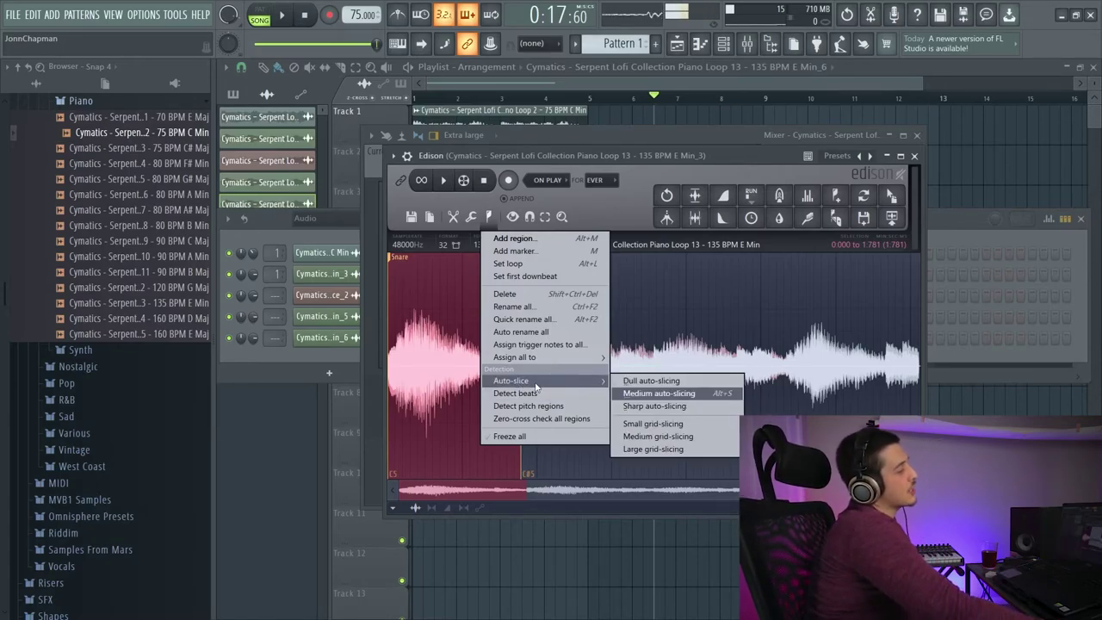
{"action": "left_click", "coordinate": [647, 379]}
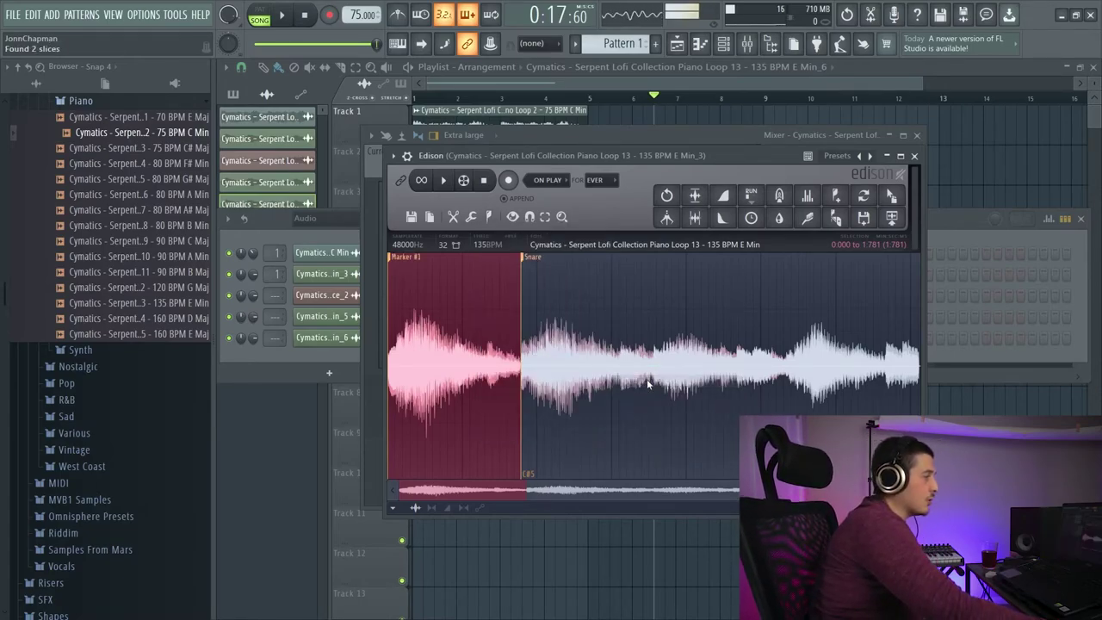
{"action": "left_click", "coordinate": [546, 305]}
{"action": "left_click", "coordinate": [488, 216]}
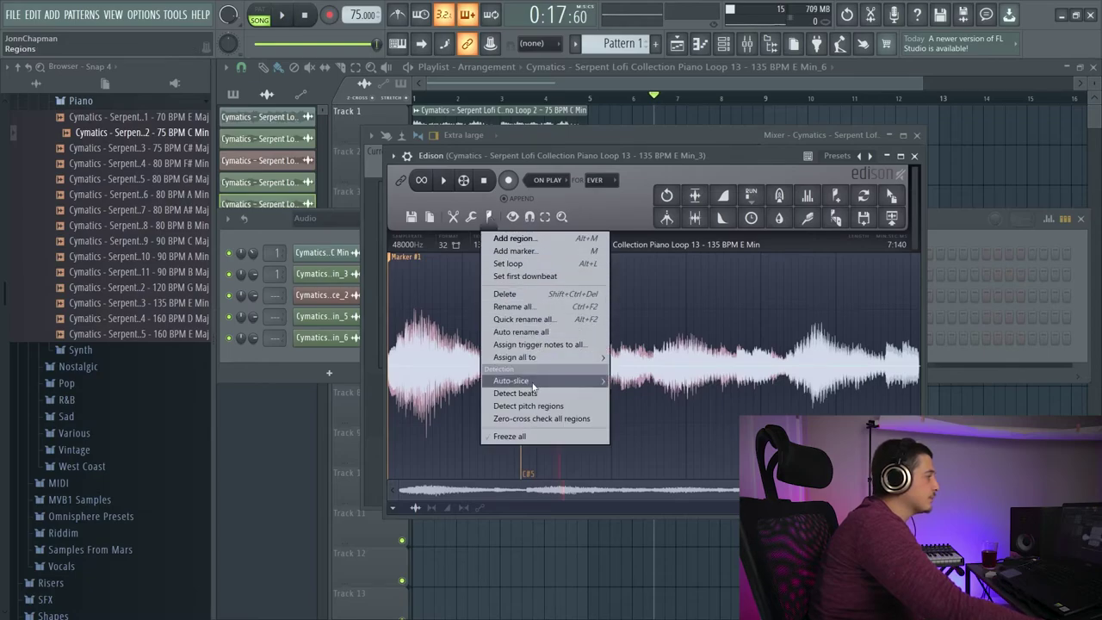
{"action": "mouse_move", "coordinate": [559, 380]}
{"action": "left_click", "coordinate": [630, 386]}
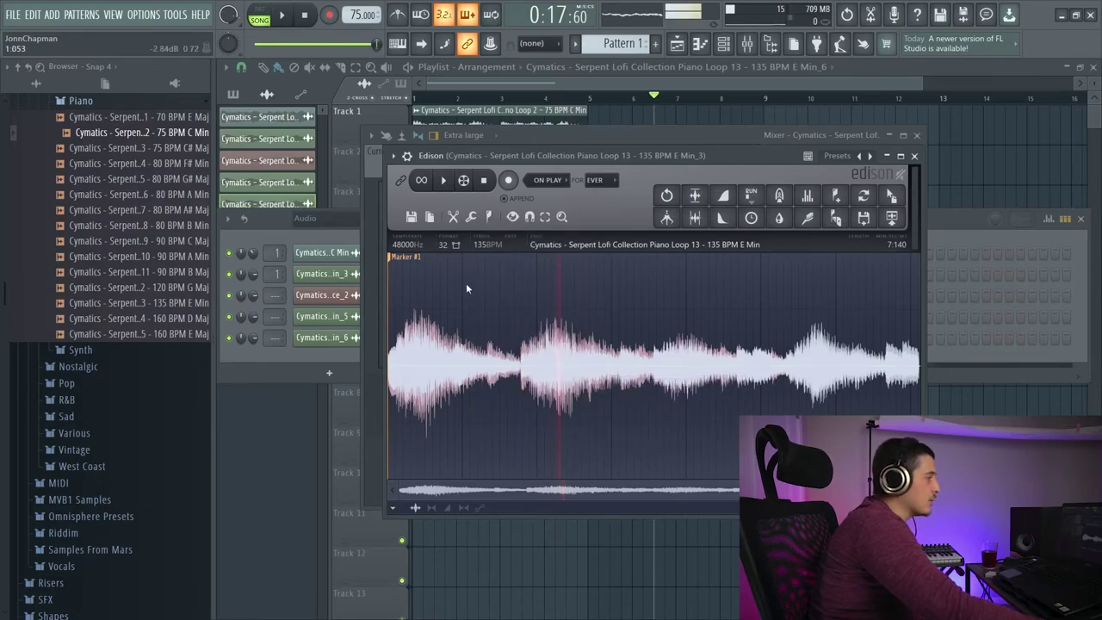
Auto-slice the whole sample with medium sensitivity, and re-slice it with sharp sensitivity.
{"action": "left_click", "coordinate": [488, 216]}
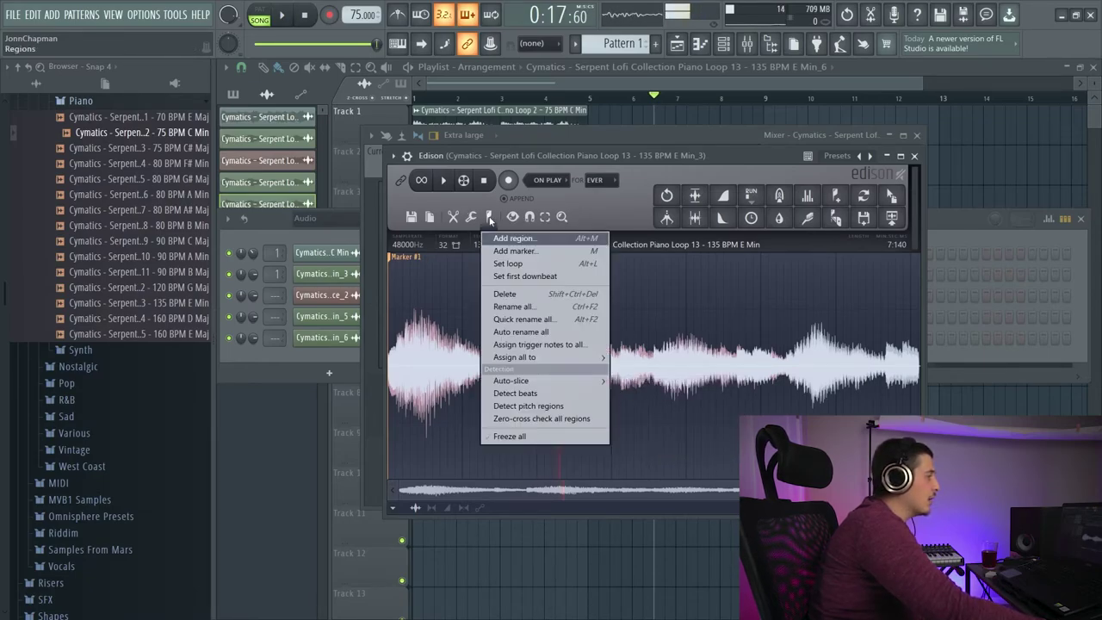
{"action": "mouse_move", "coordinate": [522, 382]}
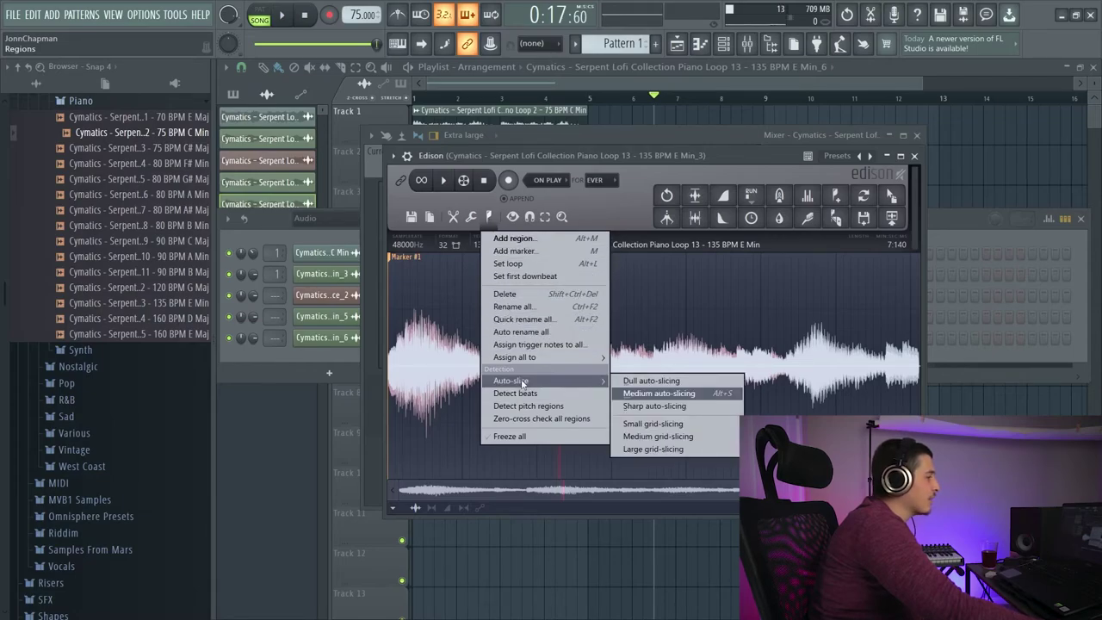
{"action": "left_click", "coordinate": [647, 394]}
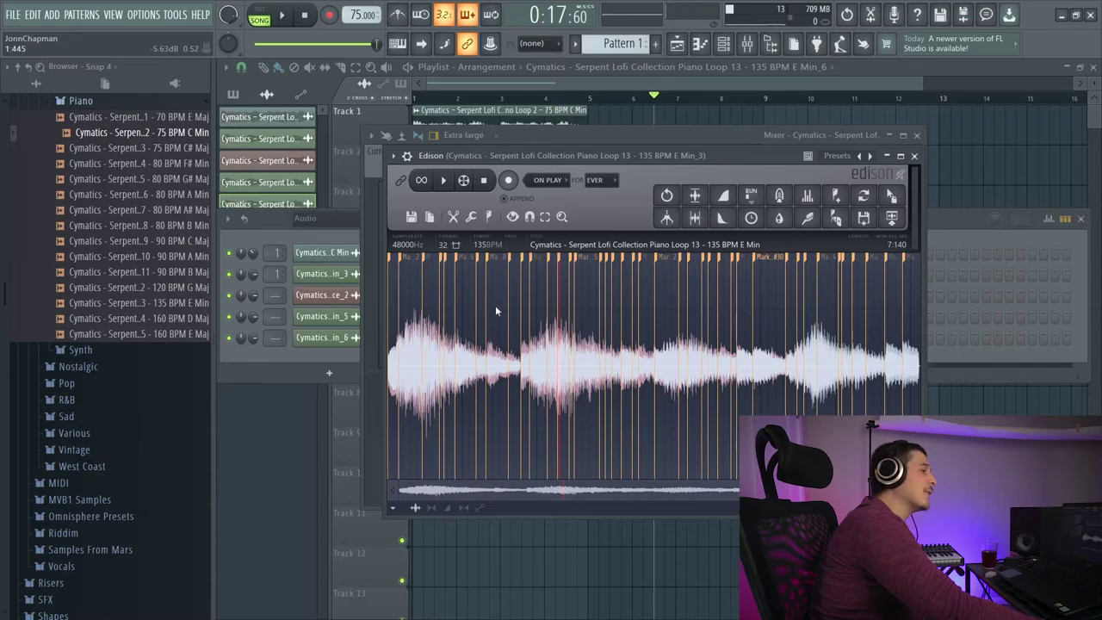
{"action": "left_click", "coordinate": [489, 216]}
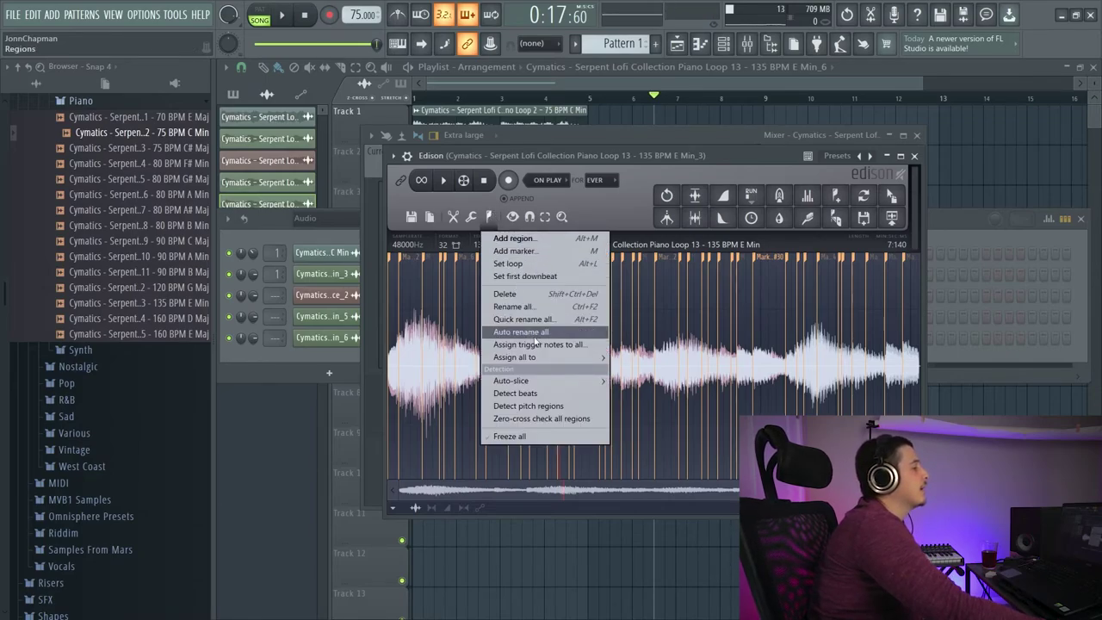
{"action": "mouse_move", "coordinate": [545, 385]}
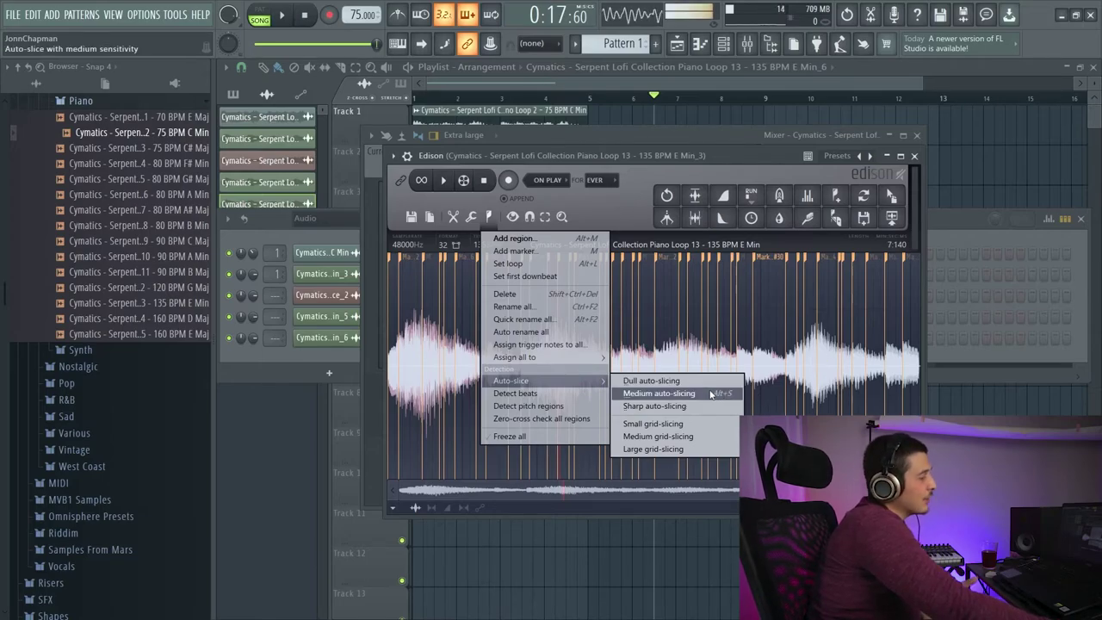
{"action": "left_click", "coordinate": [684, 406]}
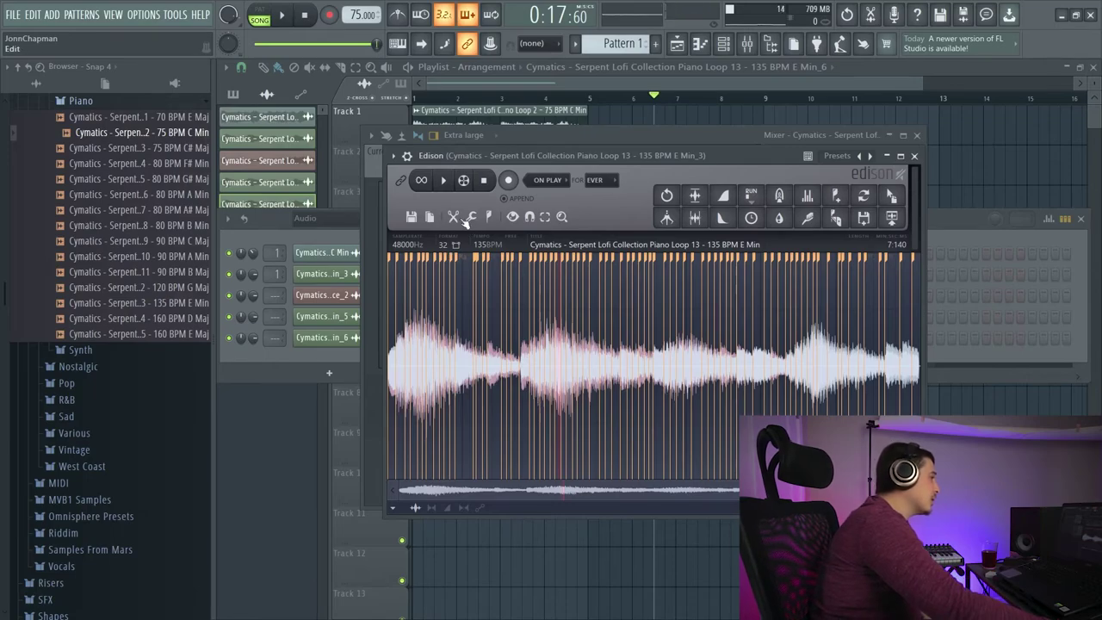
Replace the slices with large grid-slicing, reapply it at the synced 67.2198 BPM tempo, and play back the first slice.
{"action": "left_click", "coordinate": [493, 221]}
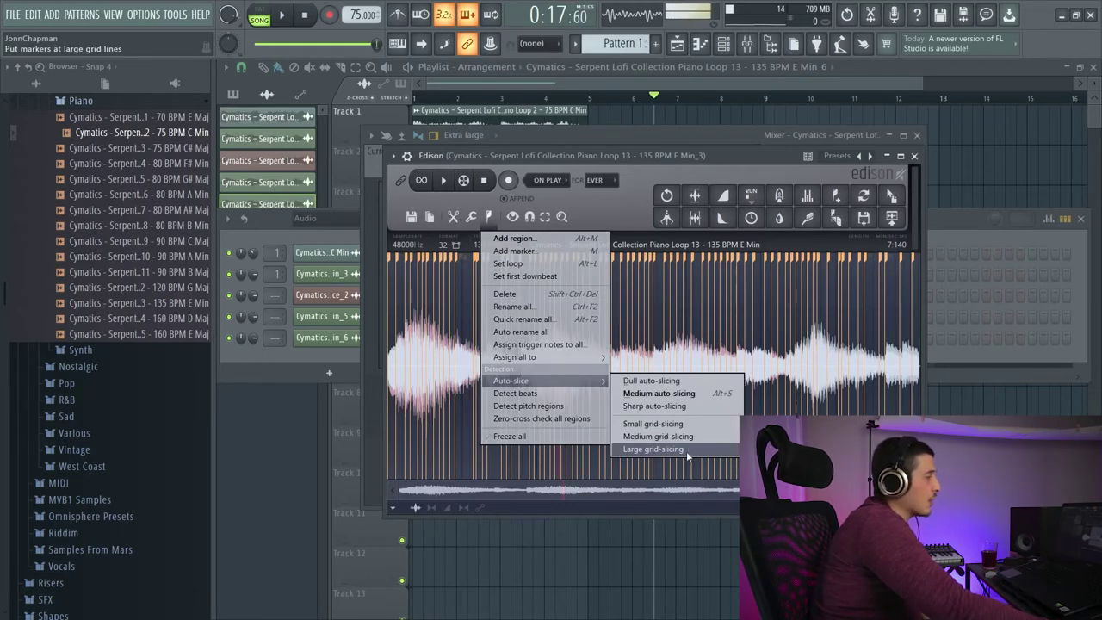
{"action": "left_click", "coordinate": [686, 451]}
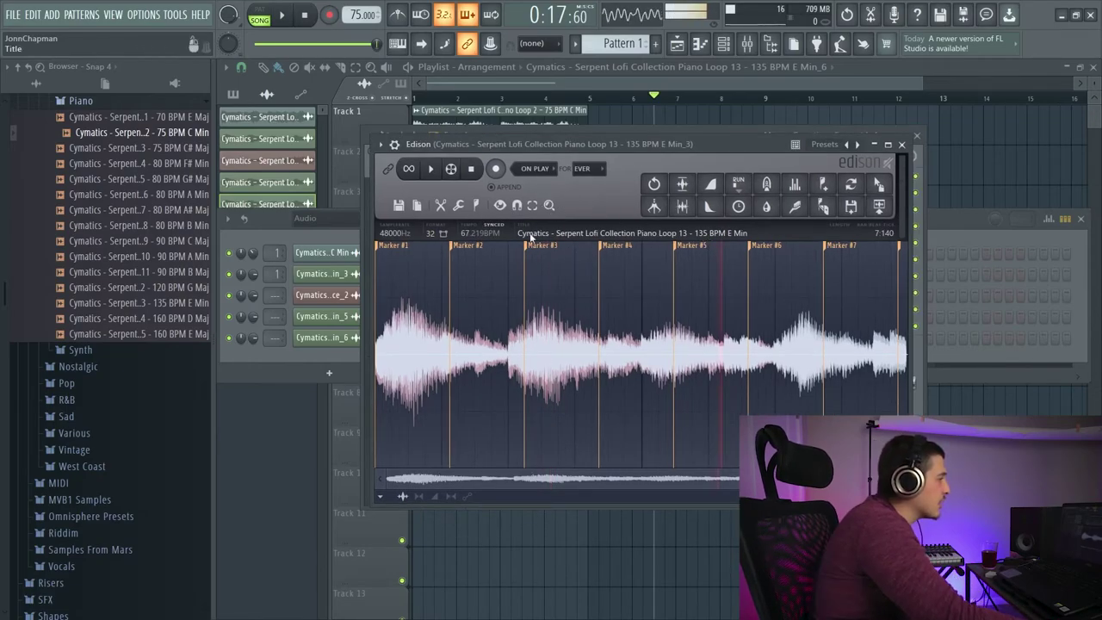
{"action": "left_click", "coordinate": [472, 210]}
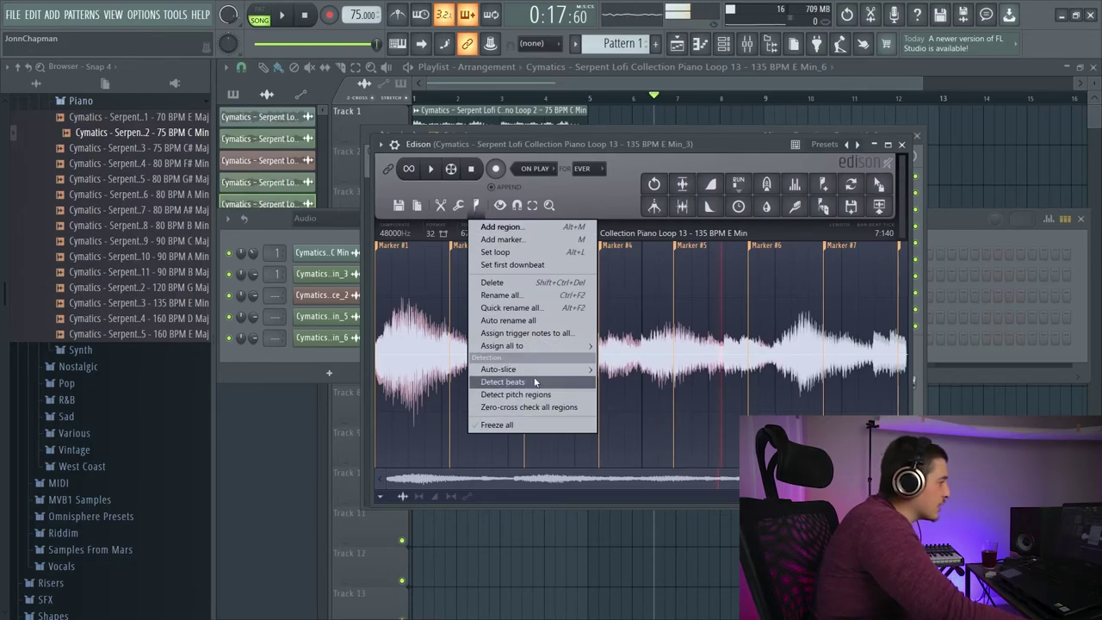
{"action": "mouse_move", "coordinate": [550, 369]}
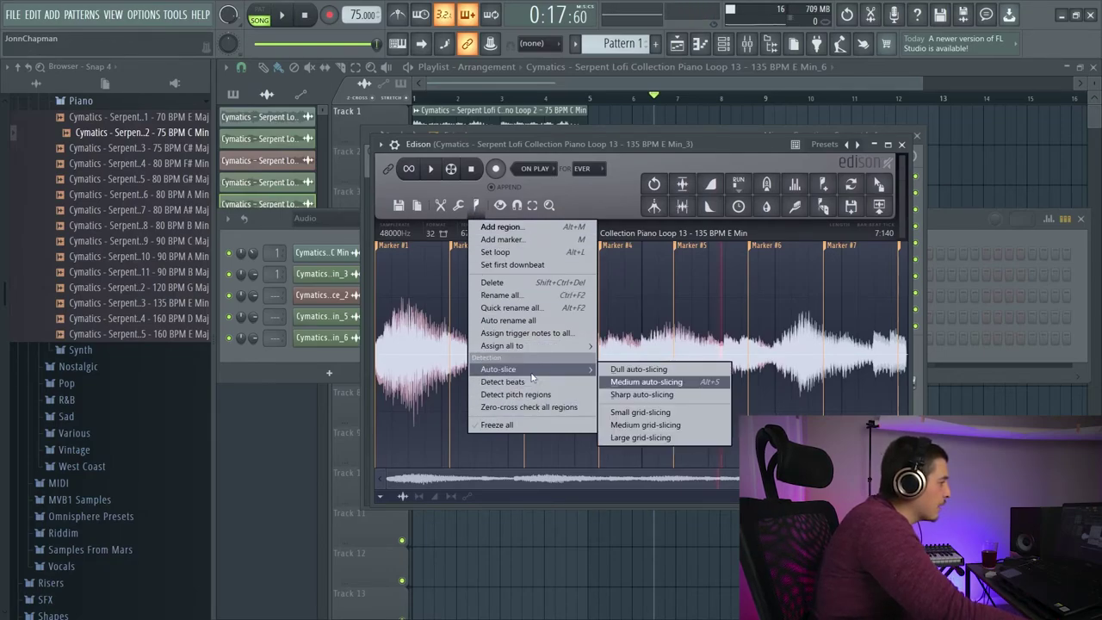
{"action": "left_click", "coordinate": [665, 438]}
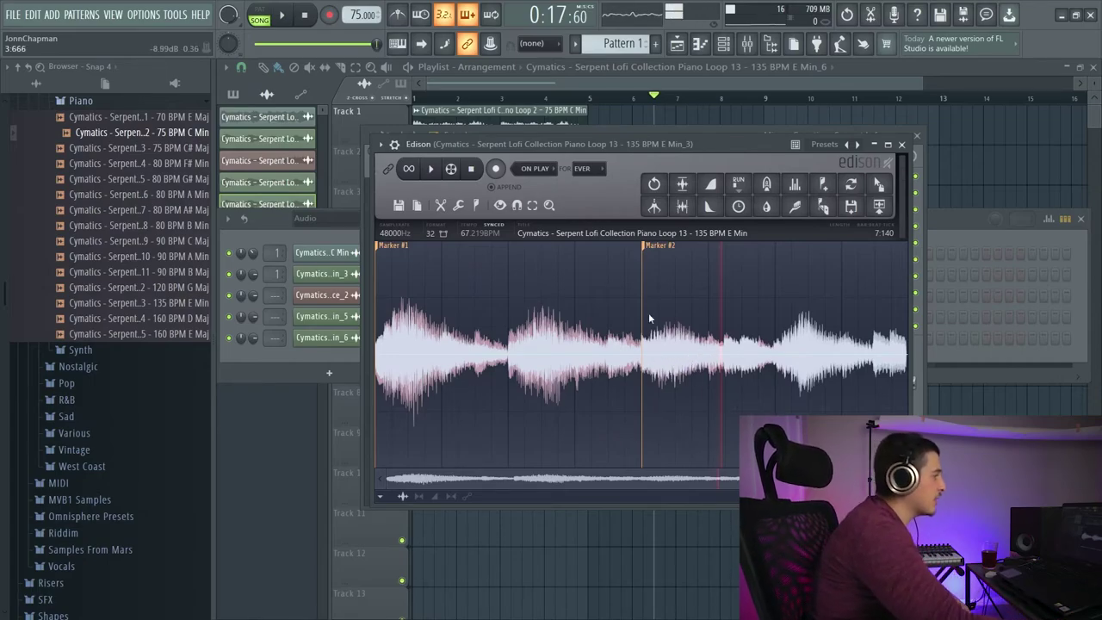
{"action": "key", "text": "space"}
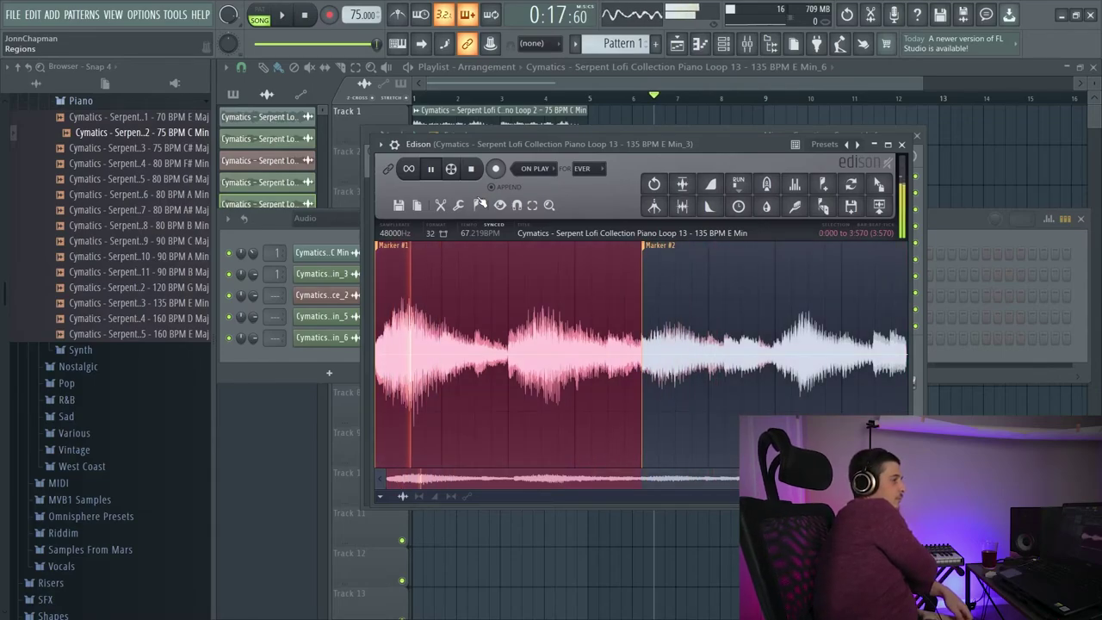
Re-slice the sample with medium grid-slicing and audition the resulting slices.
{"action": "left_click", "coordinate": [479, 204]}
{"action": "left_click", "coordinate": [584, 297]}
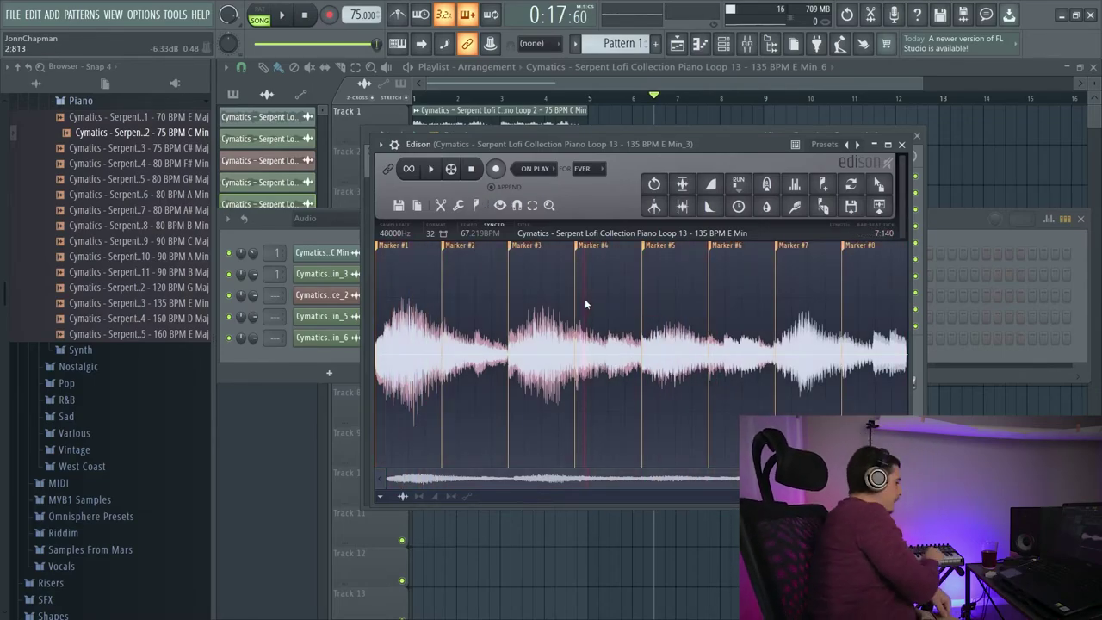
{"action": "key", "text": "space"}
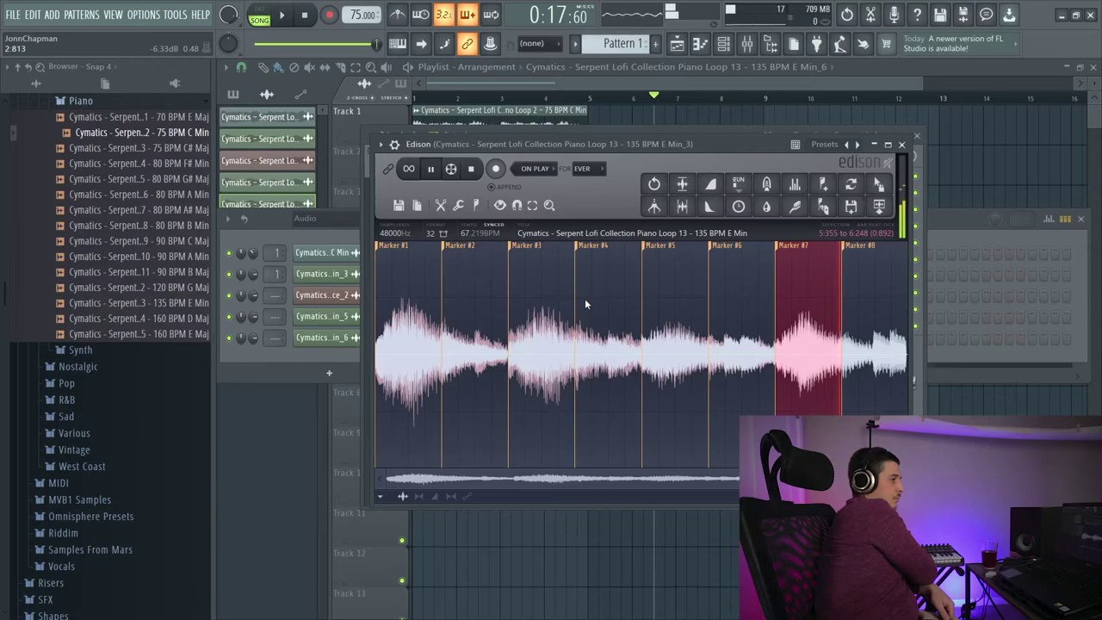
Detect the beats in the sample and move the 001:01 downbeat marker to the very start of the audio.
{"action": "right_click", "coordinate": [585, 298]}
{"action": "left_click", "coordinate": [543, 384]}
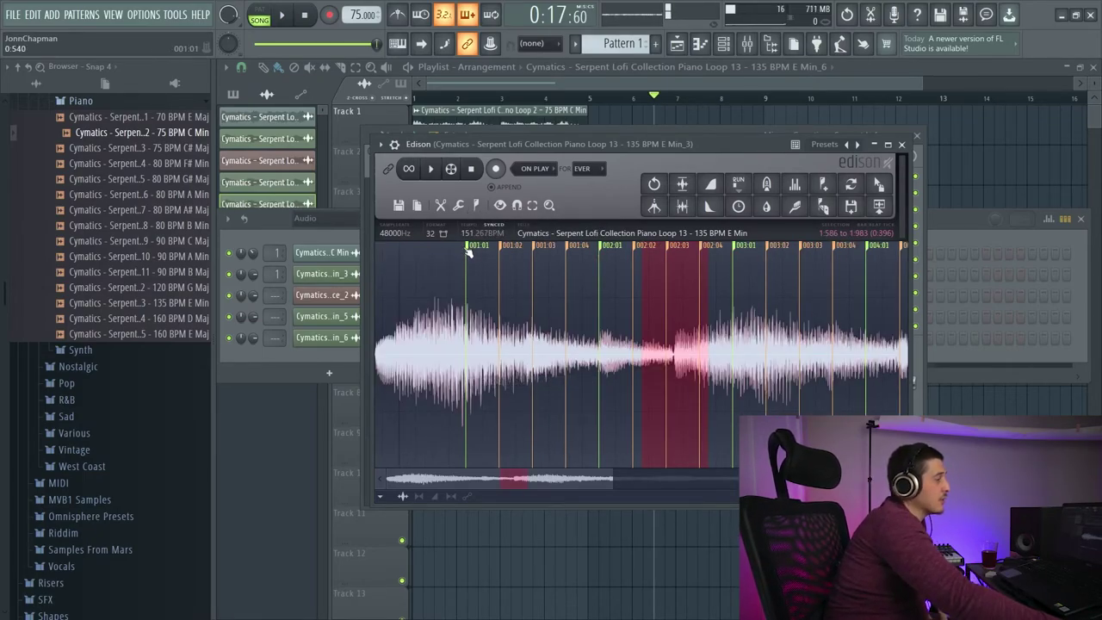
{"action": "mouse_move", "coordinate": [472, 249]}
{"action": "left_mouse_down"}
{"action": "mouse_move", "coordinate": [385, 260]}
{"action": "mouse_move", "coordinate": [397, 256]}
{"action": "left_mouse_up"}
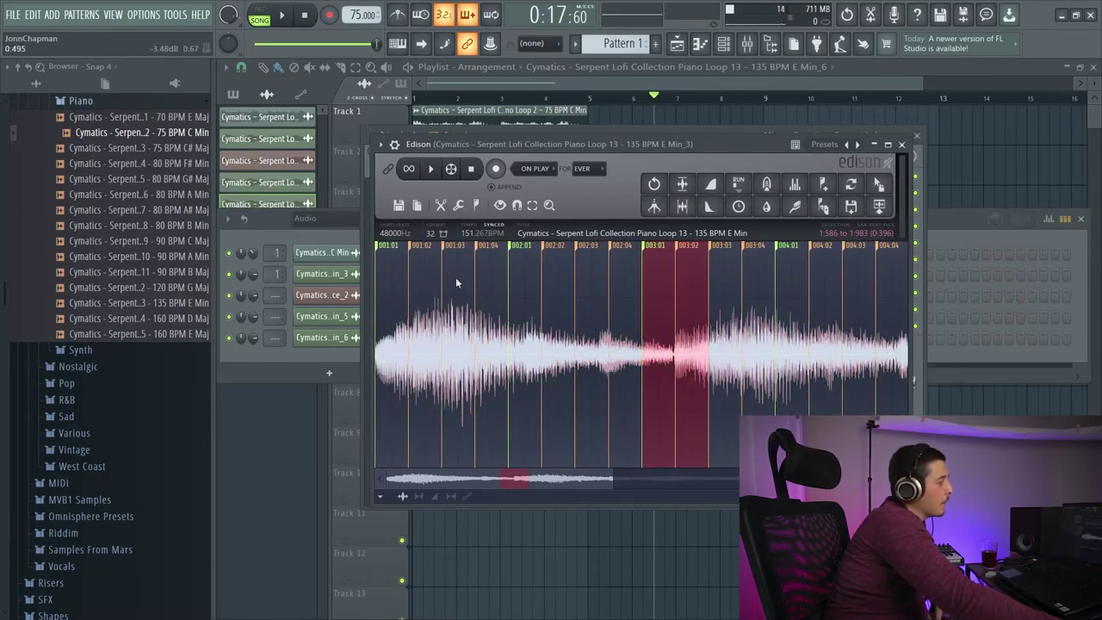
Detect the pitch regions of the sample, clear the selection, and audition the note-labelled regions.
{"action": "left_click", "coordinate": [476, 205]}
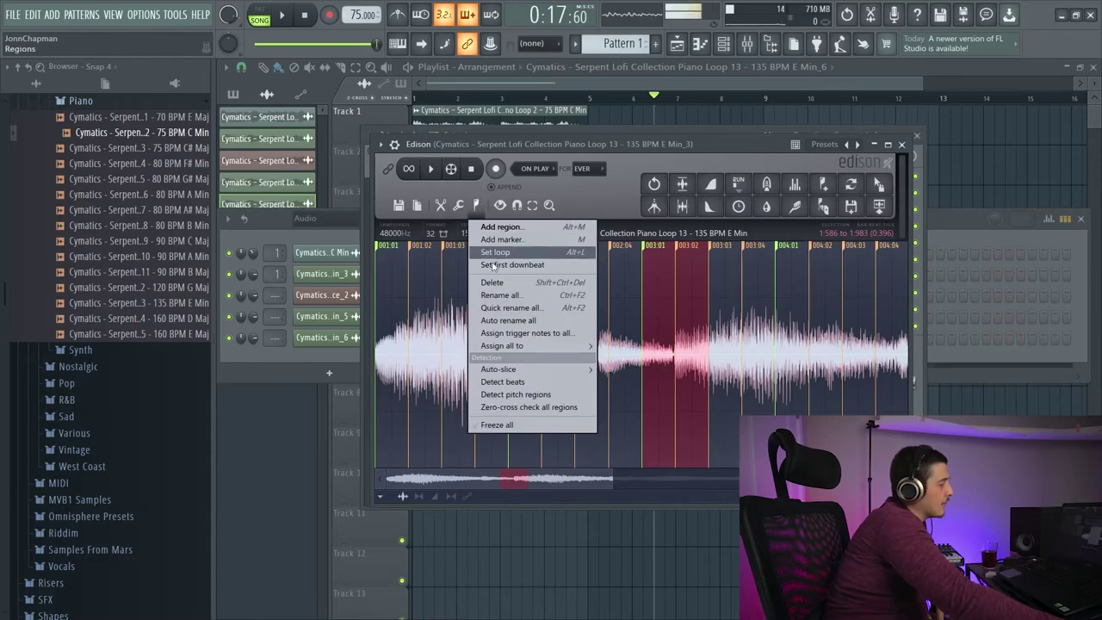
{"action": "left_click", "coordinate": [542, 396]}
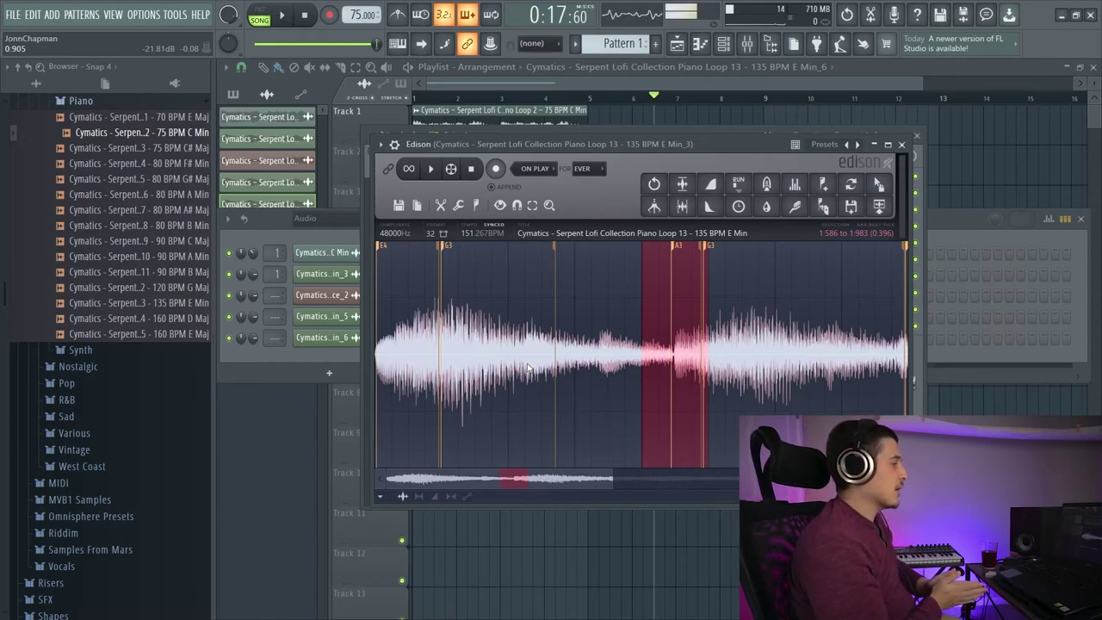
{"action": "left_click", "coordinate": [531, 336]}
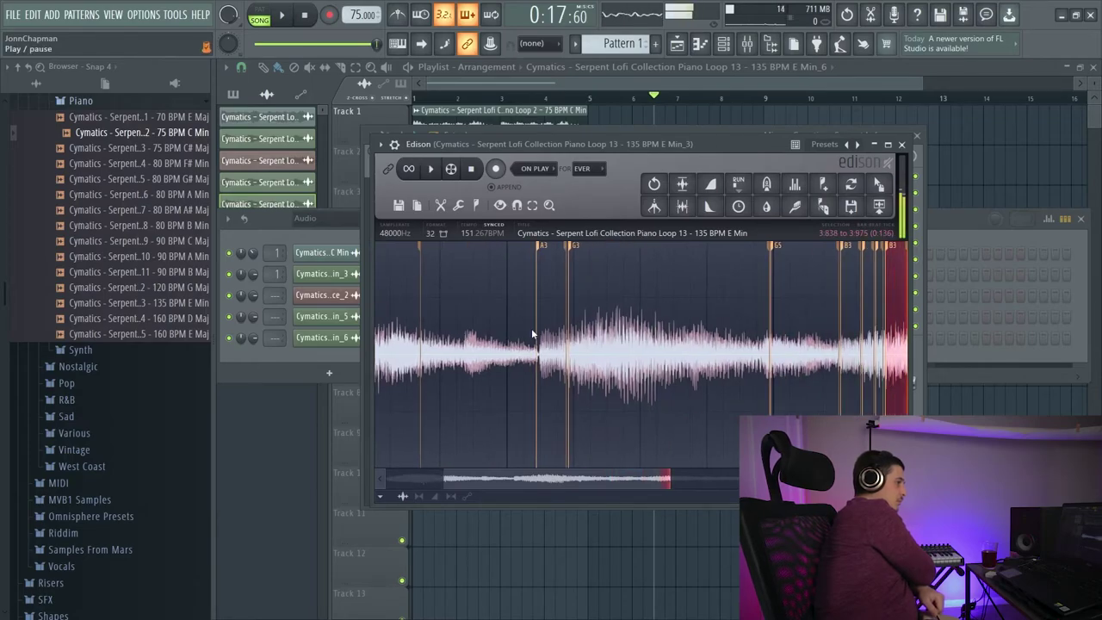
{"action": "scroll", "coordinate": [531, 328], "scroll_direction": "down", "scroll_amount": 1}
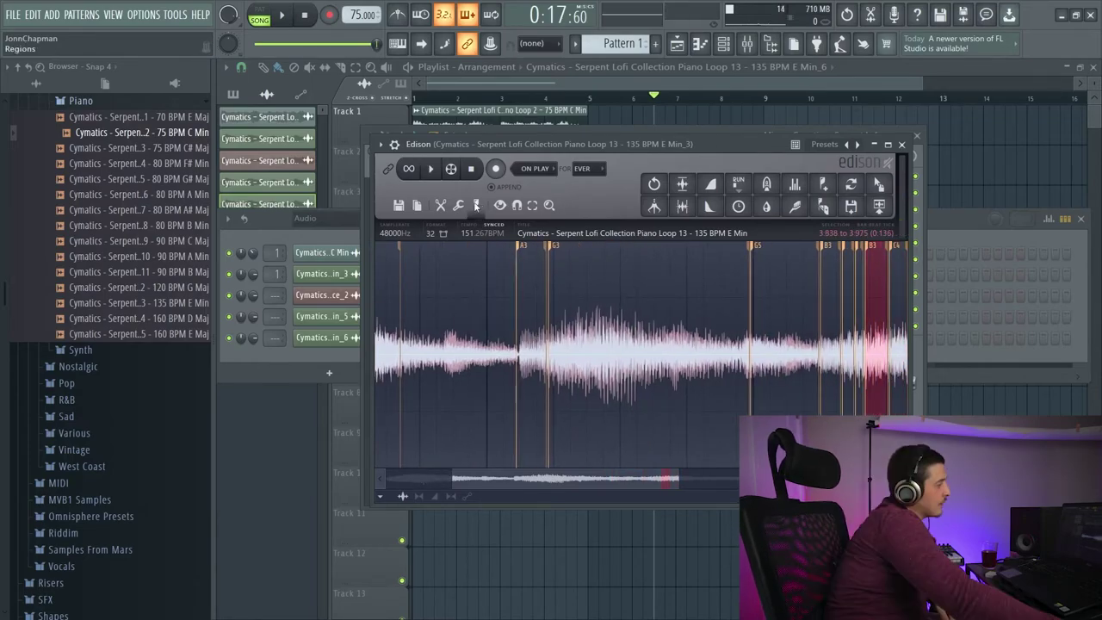
Zero-cross check all regions so the markers sit at their nearest zero crossings, and inspect the E4 marker near the sample's start.
{"action": "left_click", "coordinate": [476, 206]}
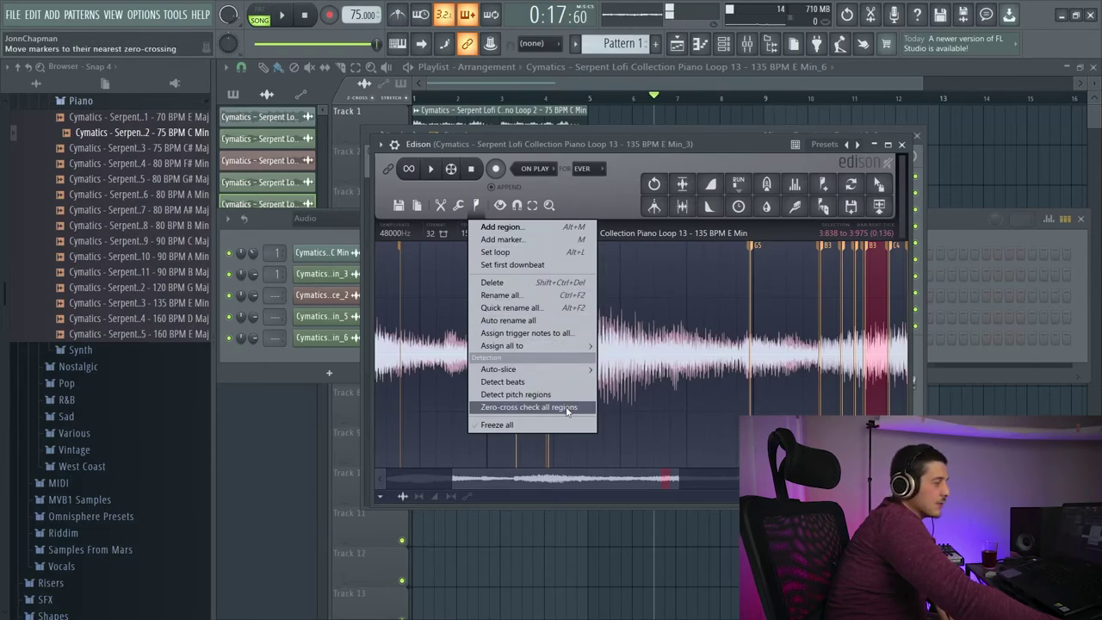
{"action": "left_click", "coordinate": [713, 346]}
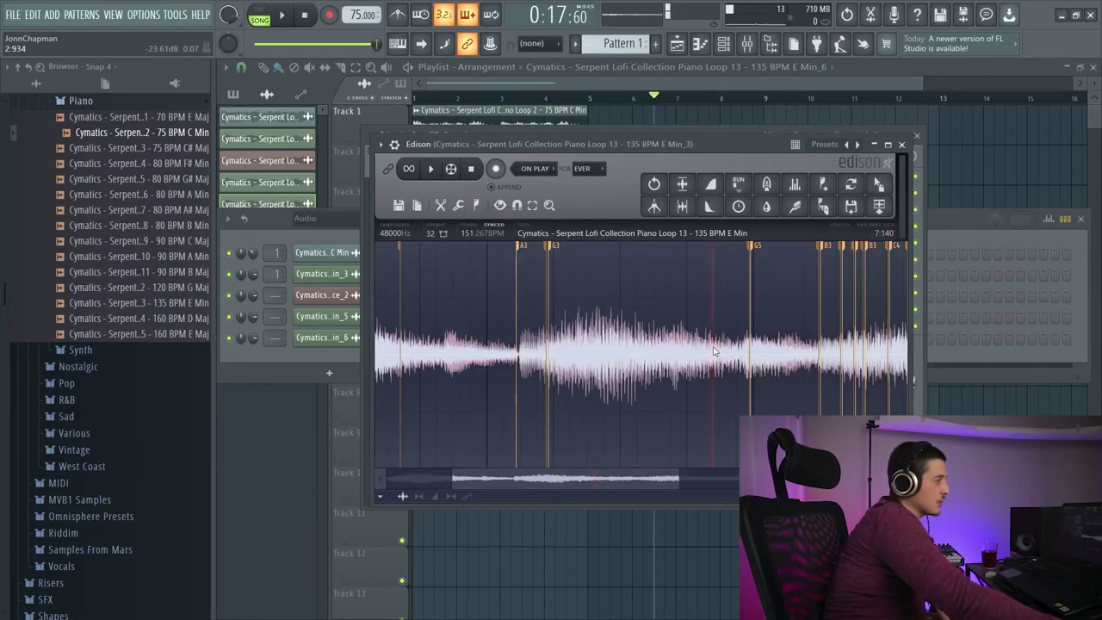
{"action": "left_click", "coordinate": [476, 206]}
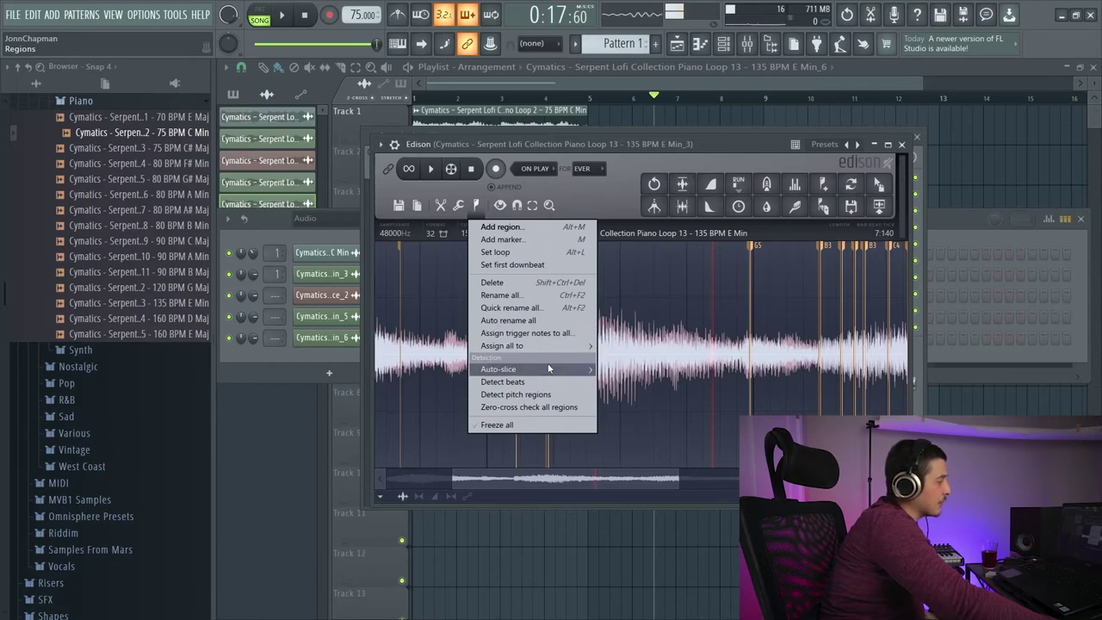
{"action": "left_click", "coordinate": [548, 407]}
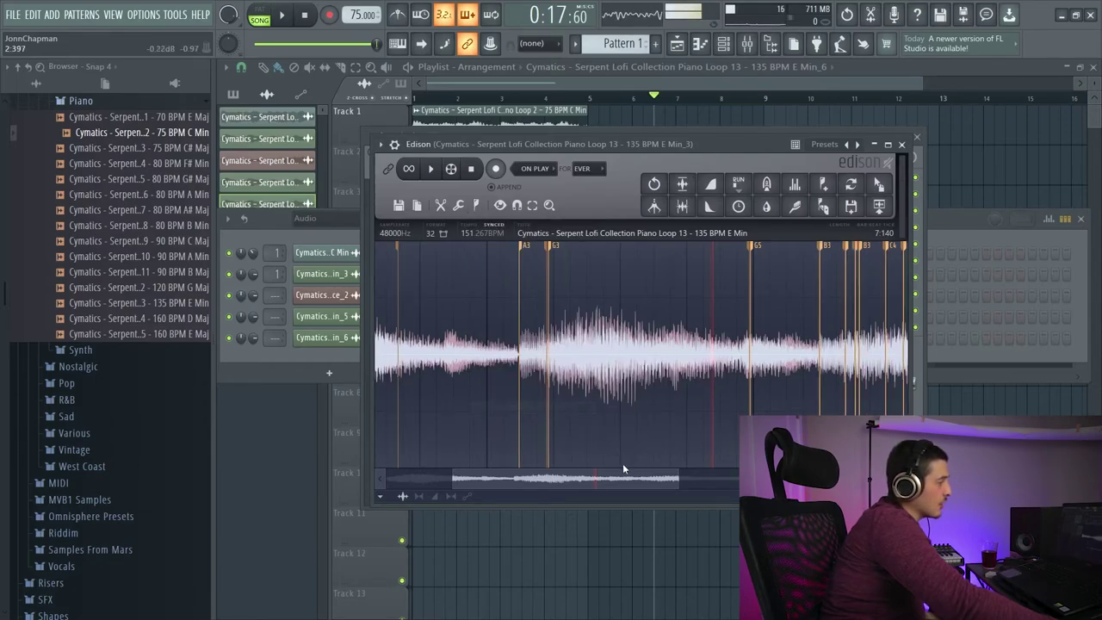
{"action": "mouse_move", "coordinate": [676, 481]}
{"action": "left_mouse_down"}
{"action": "mouse_move", "coordinate": [758, 482]}
{"action": "mouse_move", "coordinate": [482, 487]}
{"action": "mouse_move", "coordinate": [386, 503]}
{"action": "left_mouse_up"}
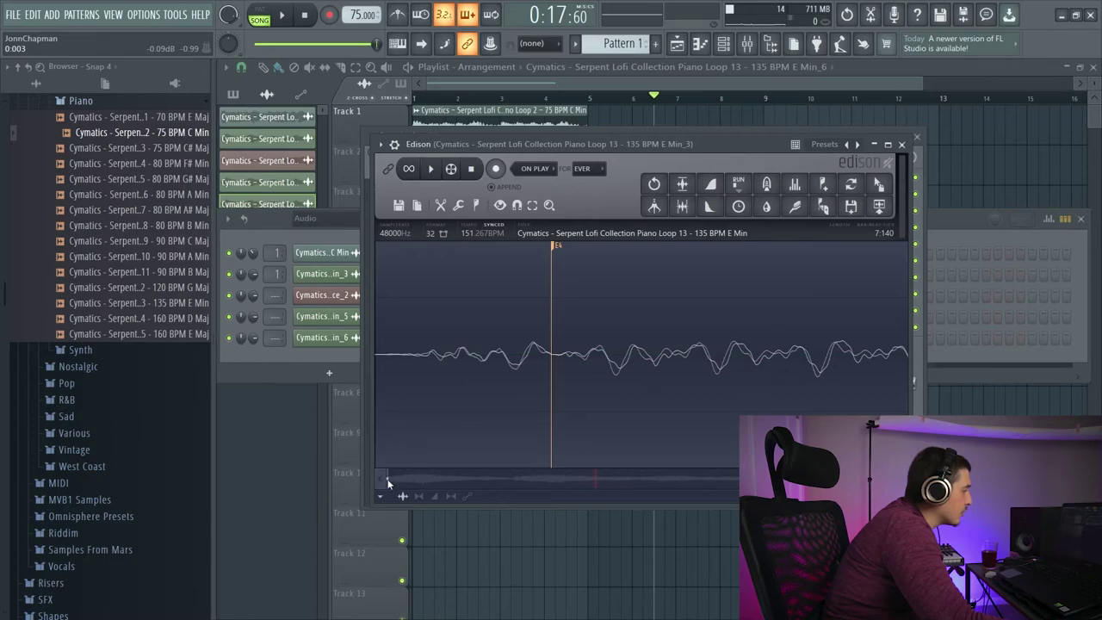
{"action": "left_click_drag", "start_coordinate": [387, 483], "coordinate": [522, 492]}
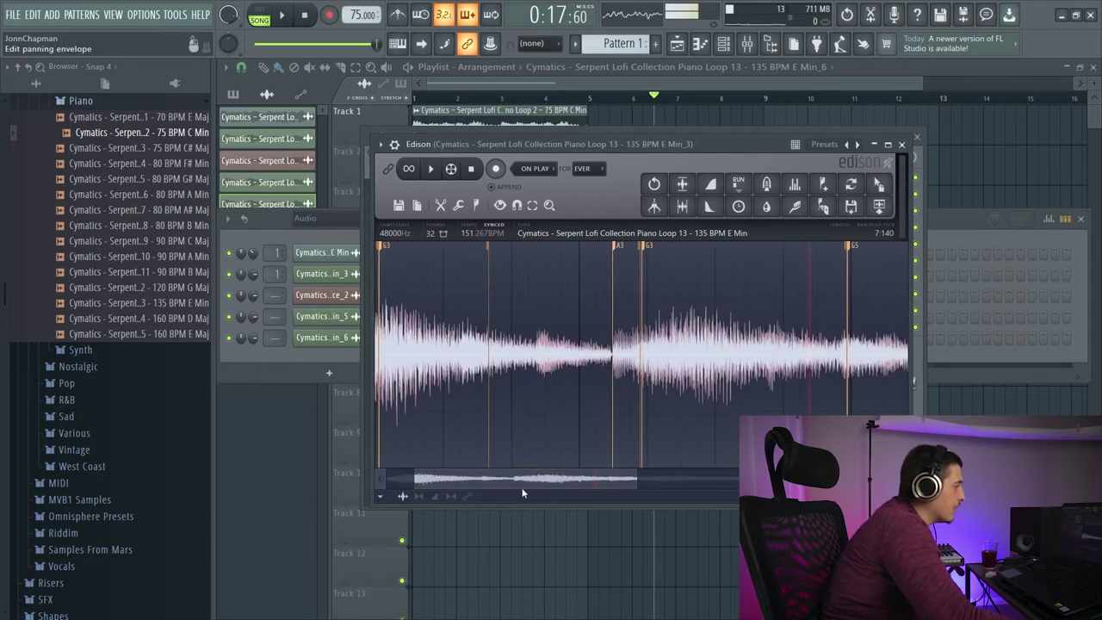
Try freezing all the regions and markers, and test the option on the second G3 marker.
{"action": "left_click_drag", "start_coordinate": [415, 483], "coordinate": [387, 482]}
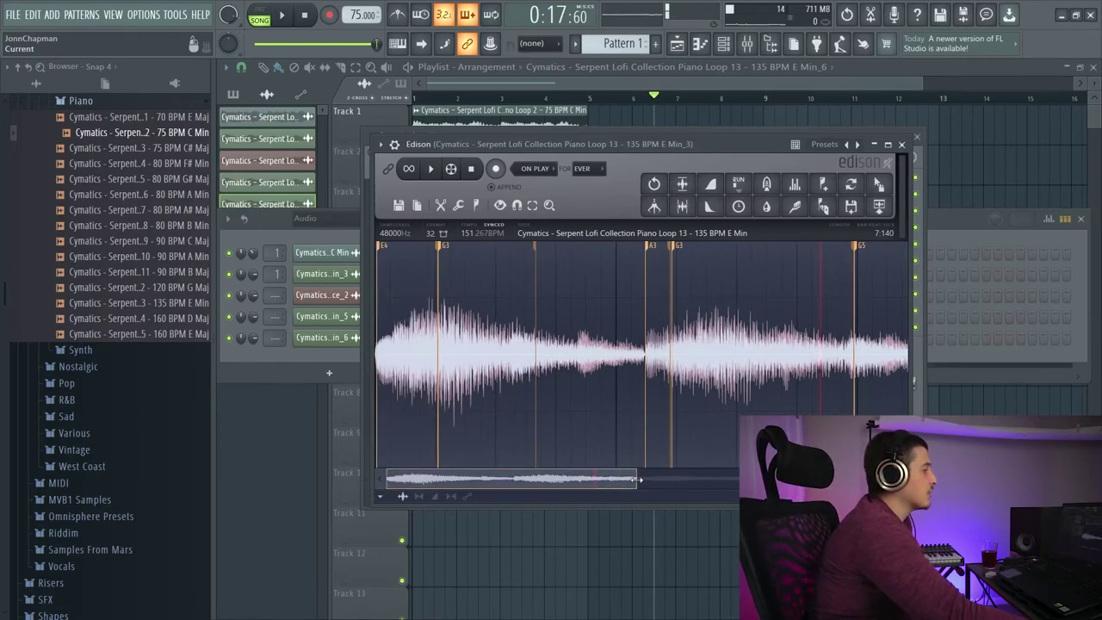
{"action": "left_click_drag", "start_coordinate": [637, 479], "coordinate": [748, 479]}
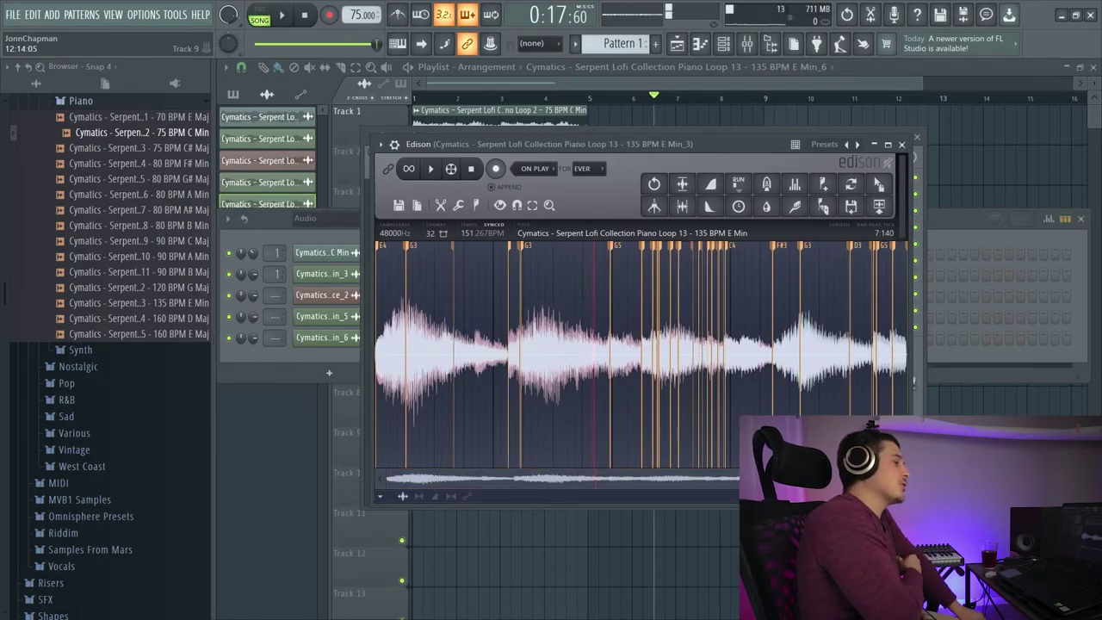
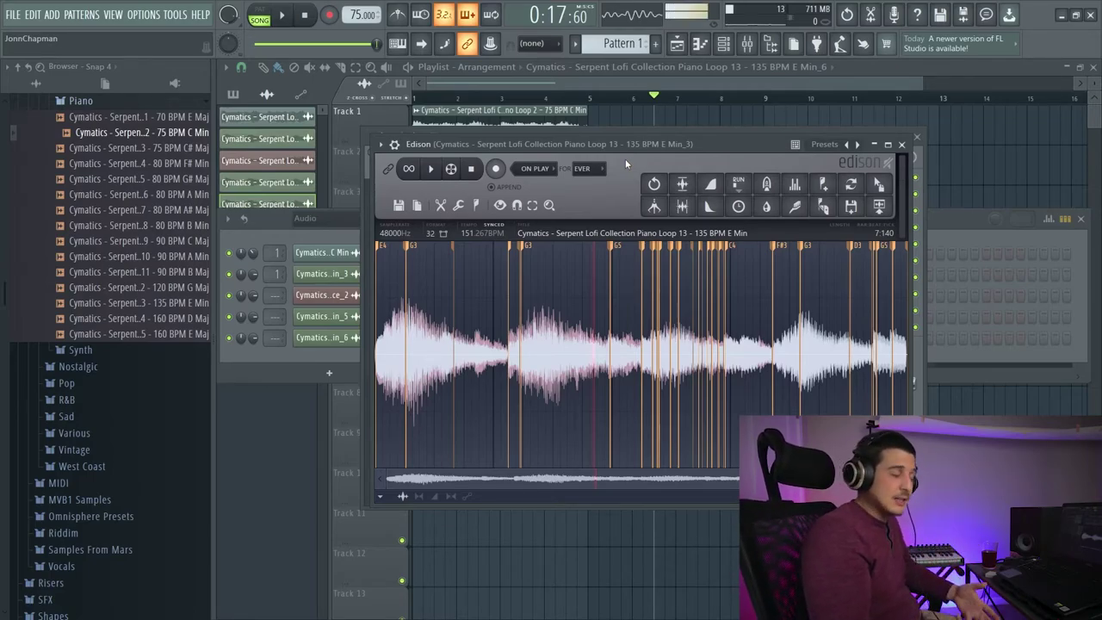
{"action": "left_click", "coordinate": [476, 205]}
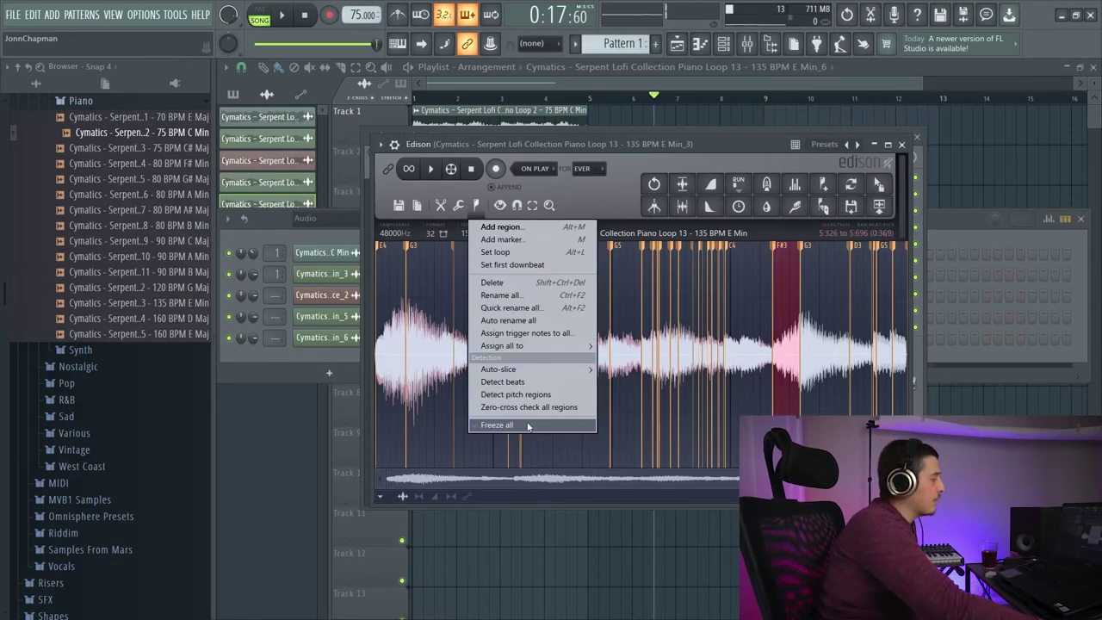
{"action": "left_click", "coordinate": [527, 427]}
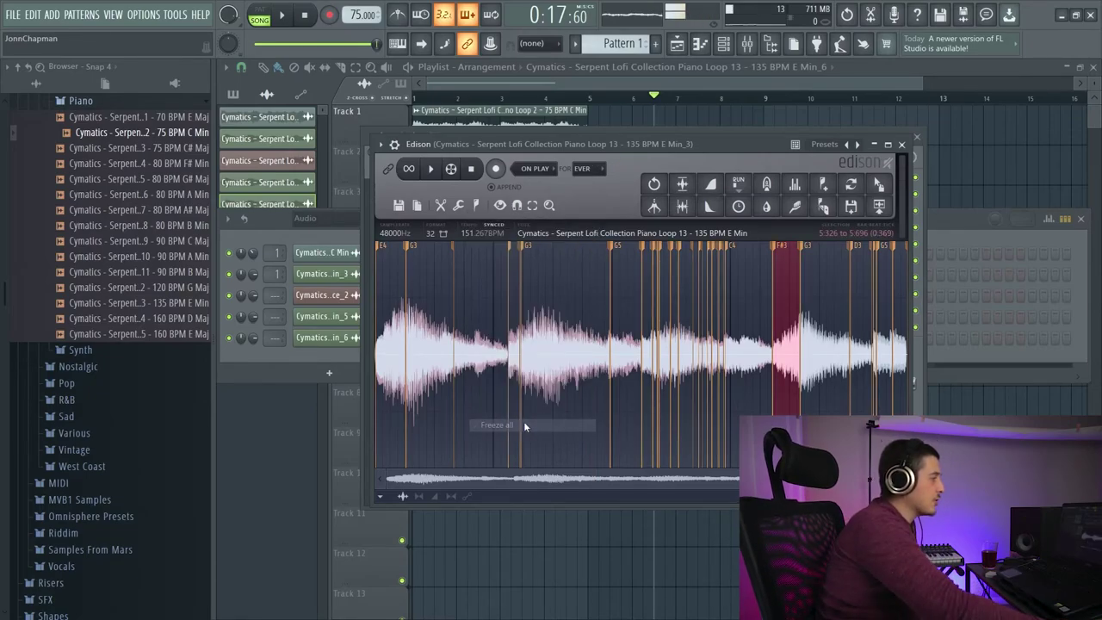
{"action": "left_click", "coordinate": [526, 245]}
{"action": "left_click", "coordinate": [510, 258]}
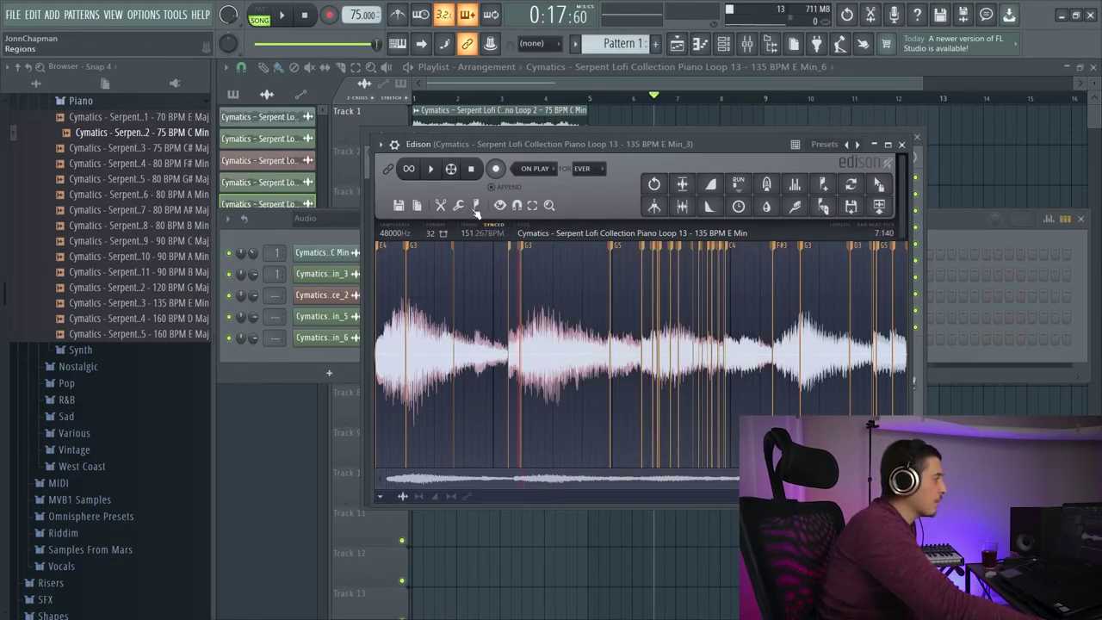
Switch the sample display to the Spectrum view, trying Dual view on and off over it.
{"action": "left_click", "coordinate": [500, 205]}
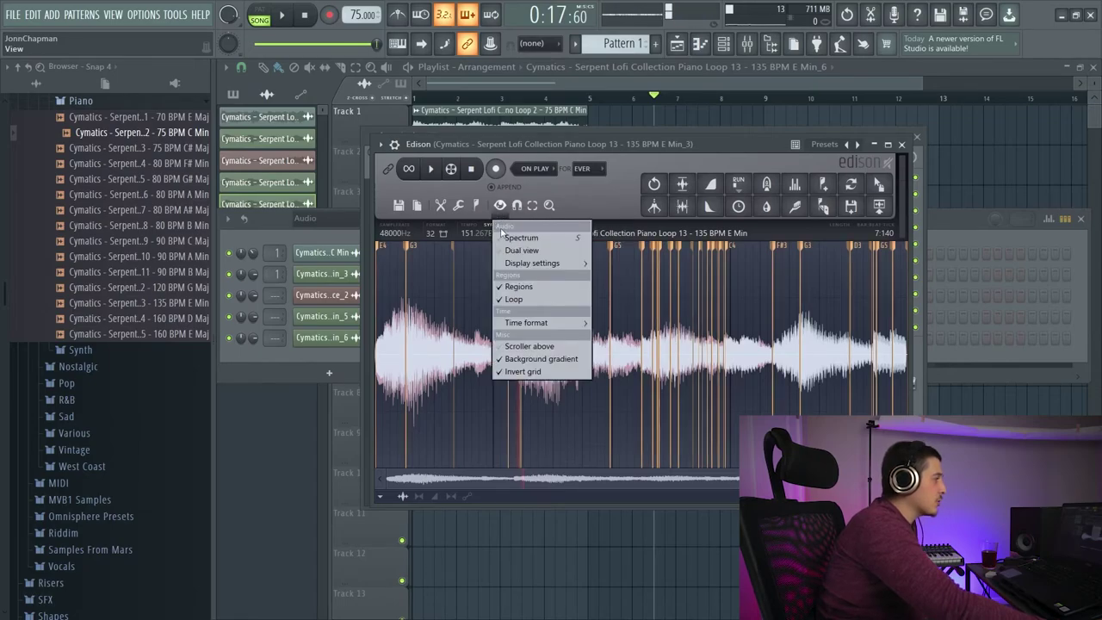
{"action": "left_click", "coordinate": [521, 238]}
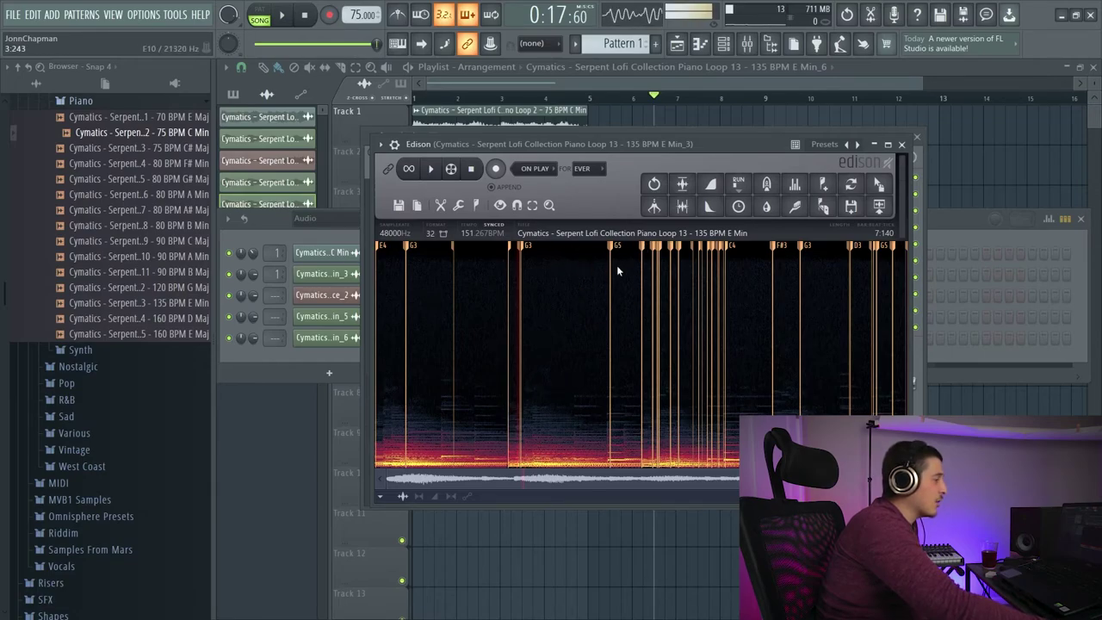
{"action": "left_click", "coordinate": [504, 209]}
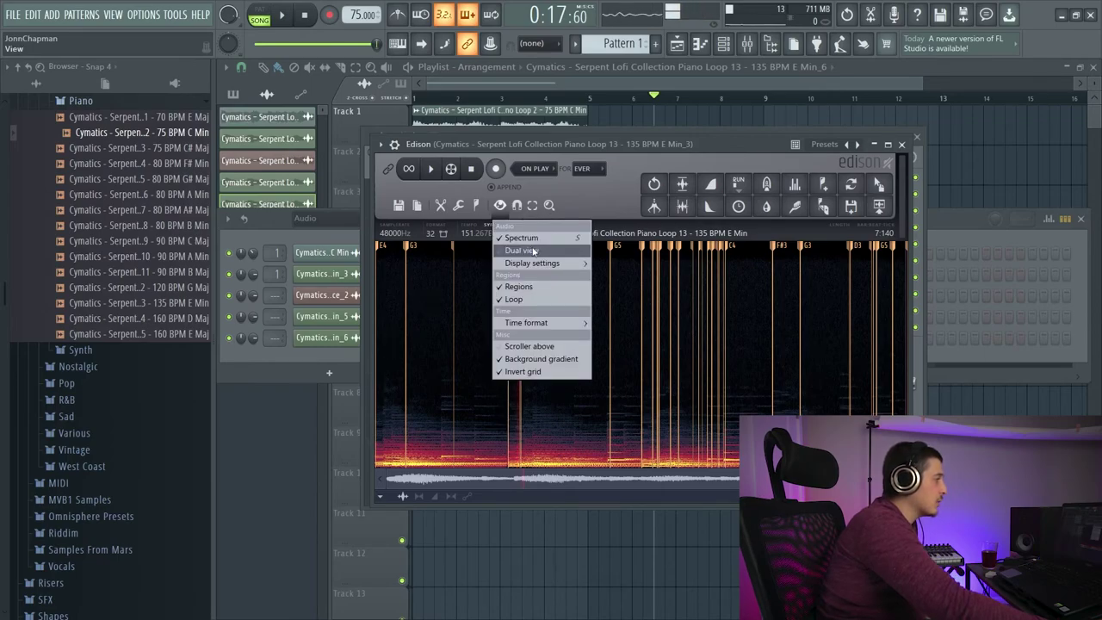
{"action": "left_click", "coordinate": [532, 250]}
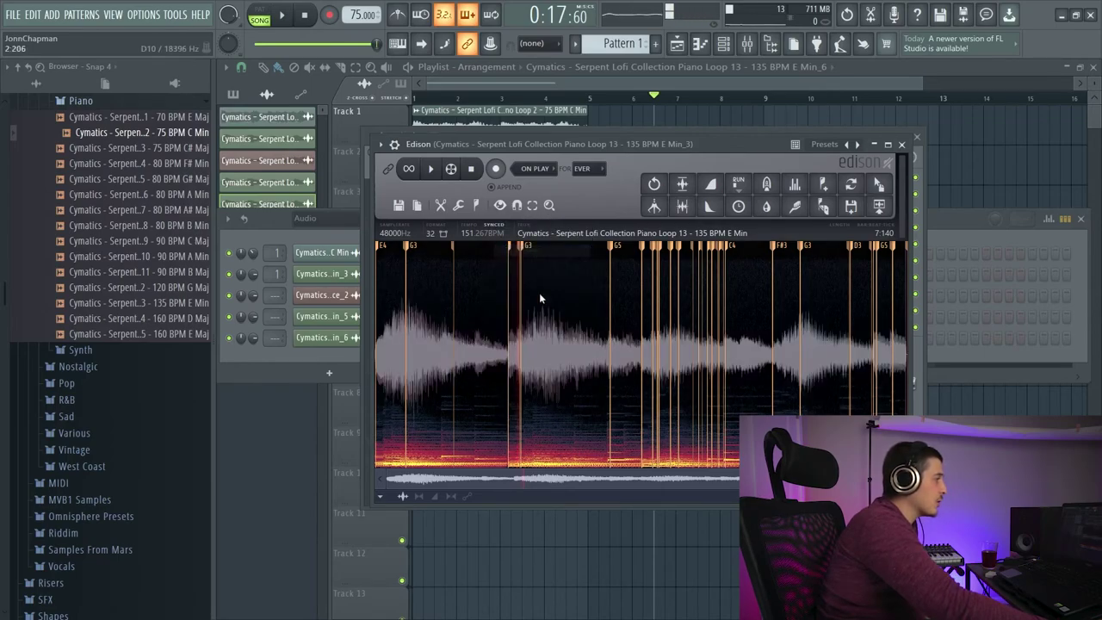
{"action": "left_click", "coordinate": [501, 205]}
{"action": "left_click", "coordinate": [521, 249]}
Enable Natural scale for the spectrum, and compare the 8192-band and 64-band spectrum precision.
{"action": "mouse_move", "coordinate": [532, 263]}
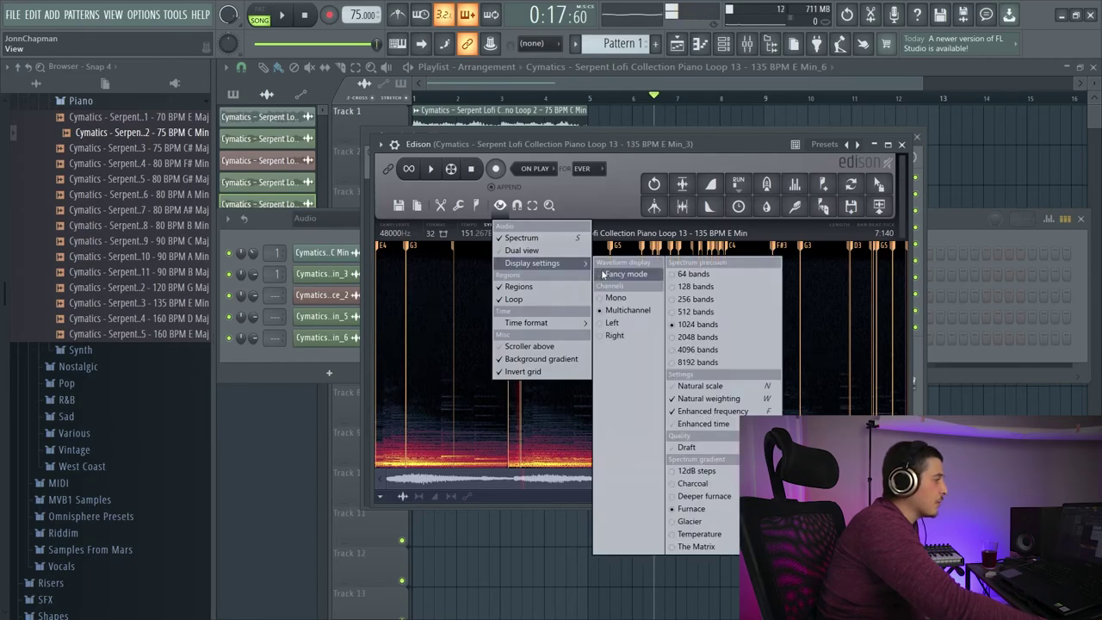
{"action": "left_click", "coordinate": [702, 385]}
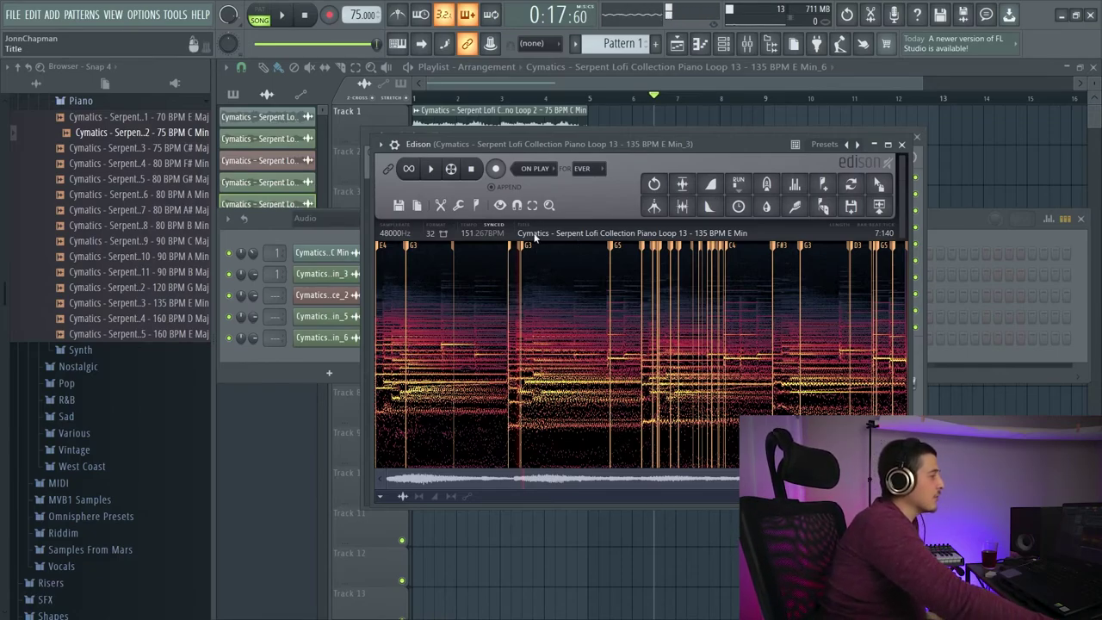
{"action": "left_click", "coordinate": [500, 205]}
{"action": "mouse_move", "coordinate": [534, 263]}
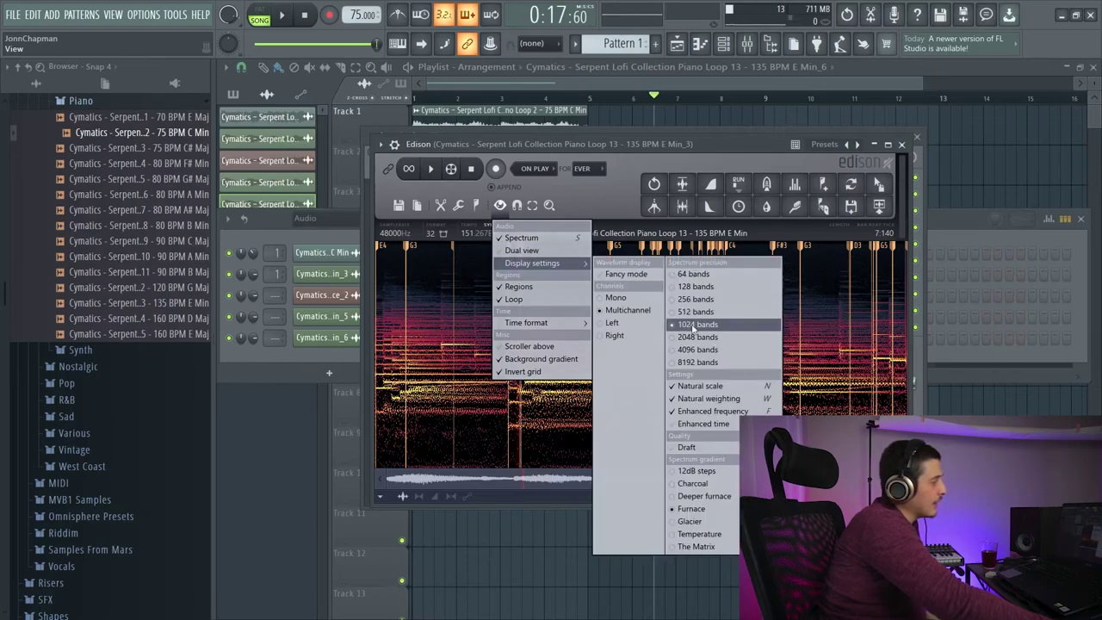
{"action": "left_click", "coordinate": [697, 362]}
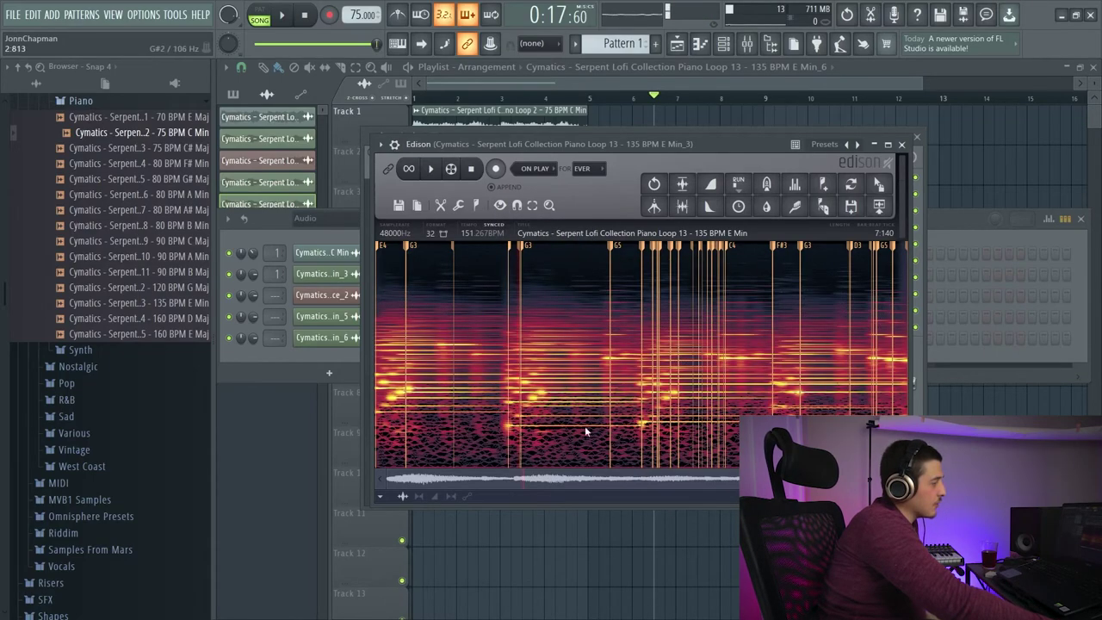
{"action": "left_click", "coordinate": [499, 204]}
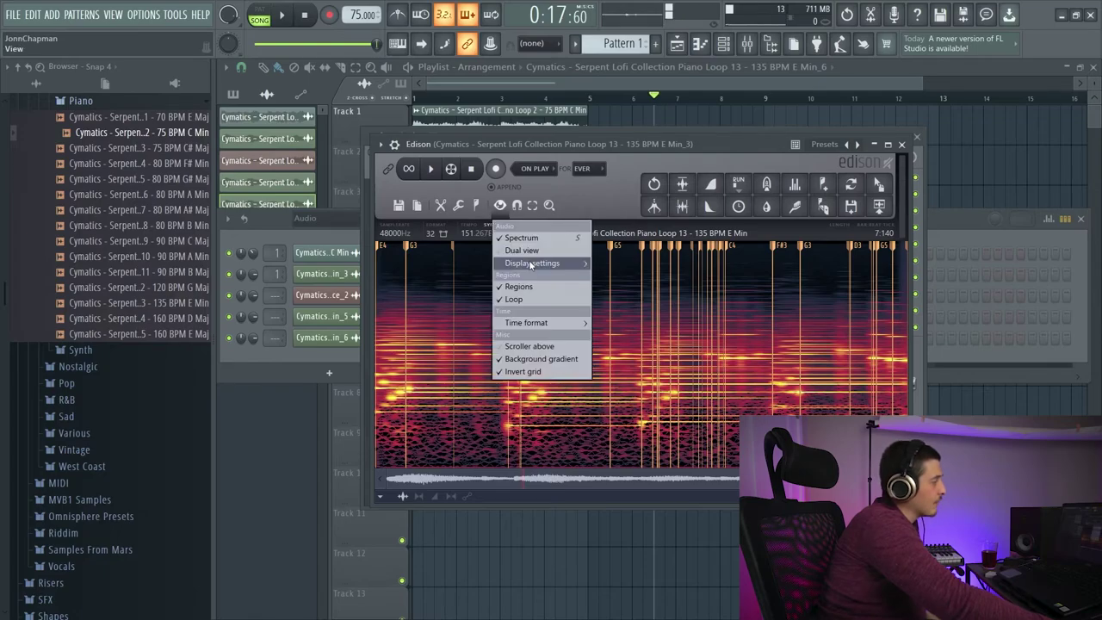
{"action": "mouse_move", "coordinate": [534, 263]}
{"action": "left_click", "coordinate": [694, 273]}
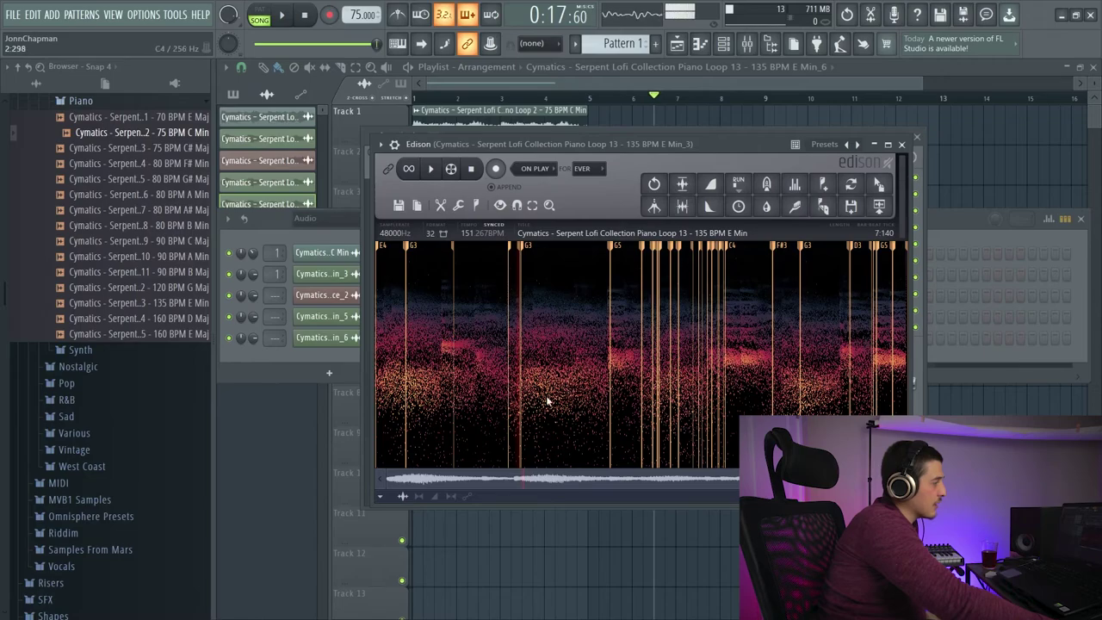
Turn off Natural weighting and Enhanced frequency for the spectrum display.
{"action": "left_click", "coordinate": [500, 205]}
{"action": "mouse_move", "coordinate": [533, 263]}
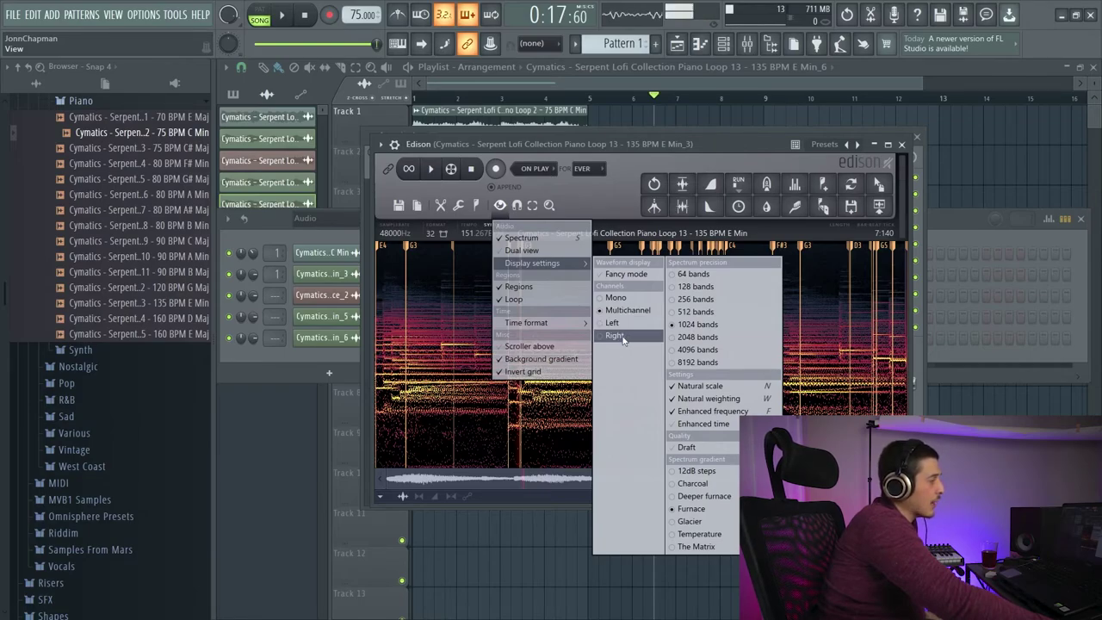
{"action": "left_click", "coordinate": [704, 411]}
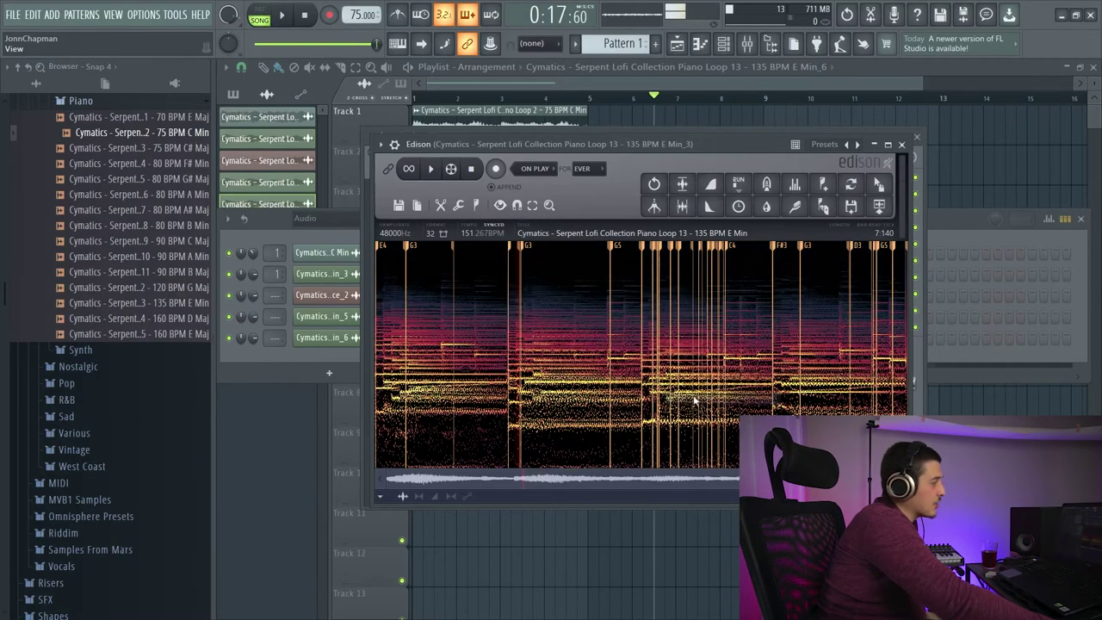
{"action": "left_click", "coordinate": [476, 207]}
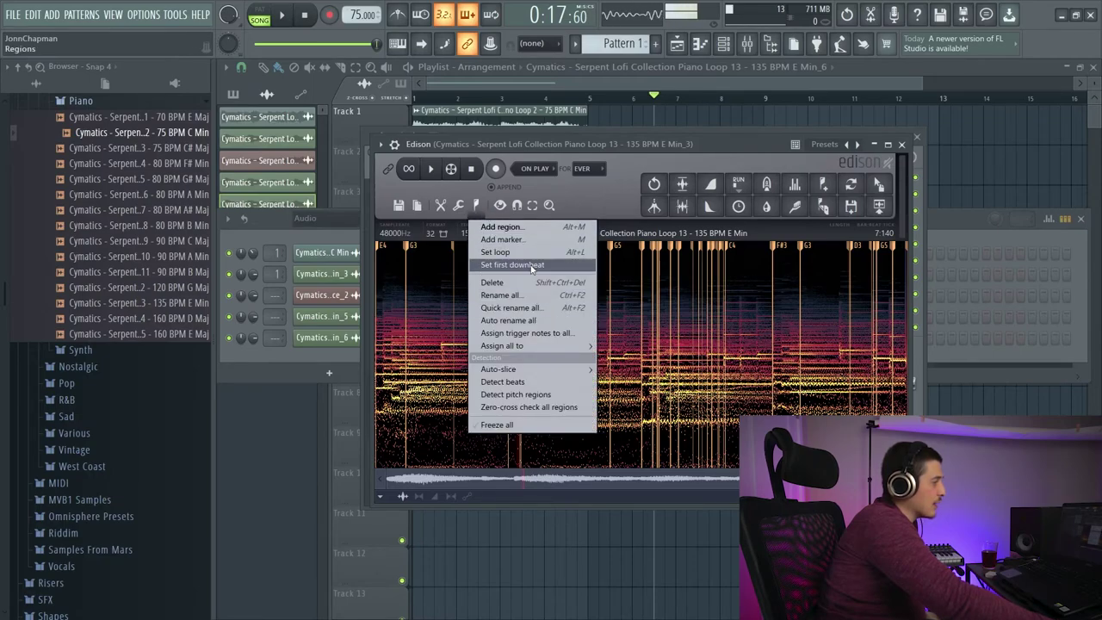
{"action": "left_click", "coordinate": [499, 205]}
{"action": "left_click", "coordinate": [731, 416]}
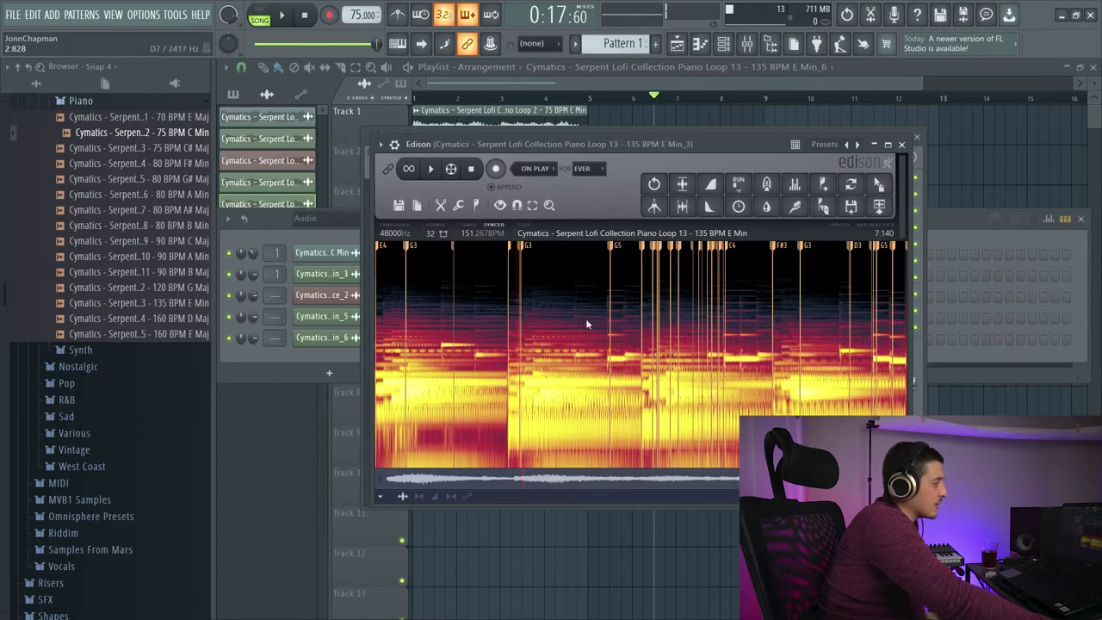
Turn Natural weighting and Enhanced frequency back on for the spectrum display.
{"action": "left_click", "coordinate": [499, 207]}
{"action": "mouse_move", "coordinate": [540, 263]}
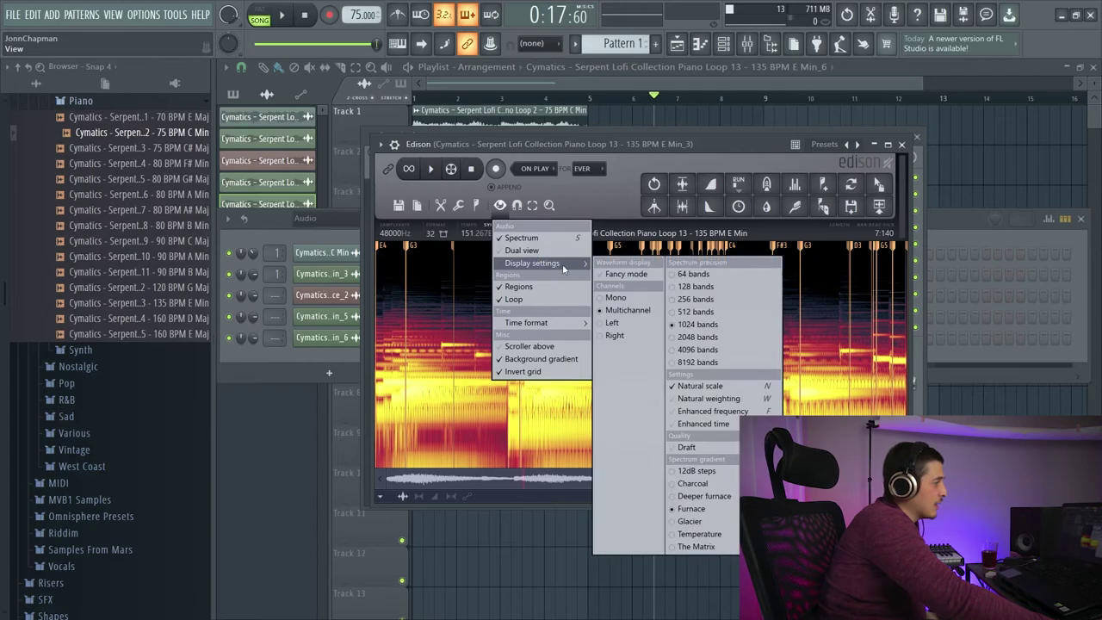
{"action": "left_click", "coordinate": [719, 398]}
{"action": "left_click", "coordinate": [499, 205]}
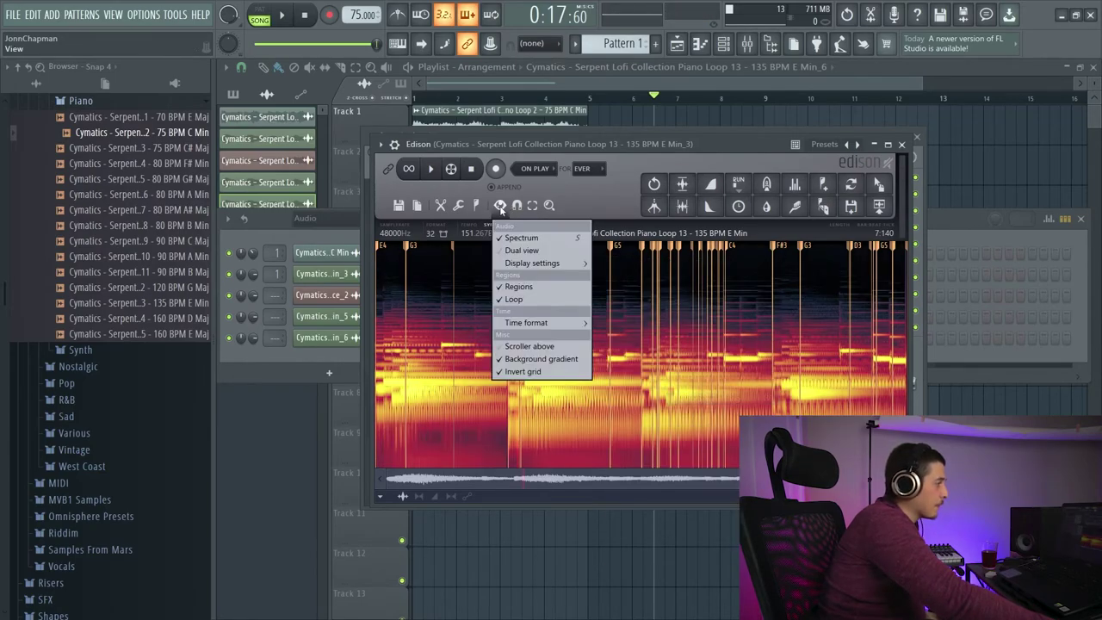
{"action": "mouse_move", "coordinate": [541, 263]}
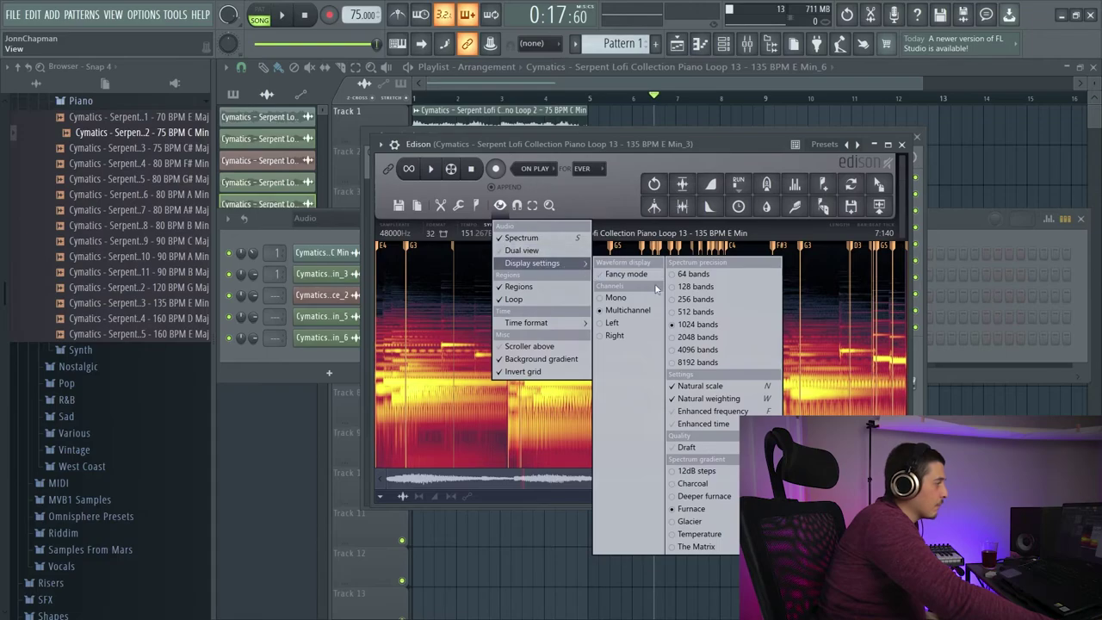
{"action": "left_click", "coordinate": [723, 412]}
Enable Enhanced time in the spectrum display settings.
{"action": "left_click", "coordinate": [499, 206]}
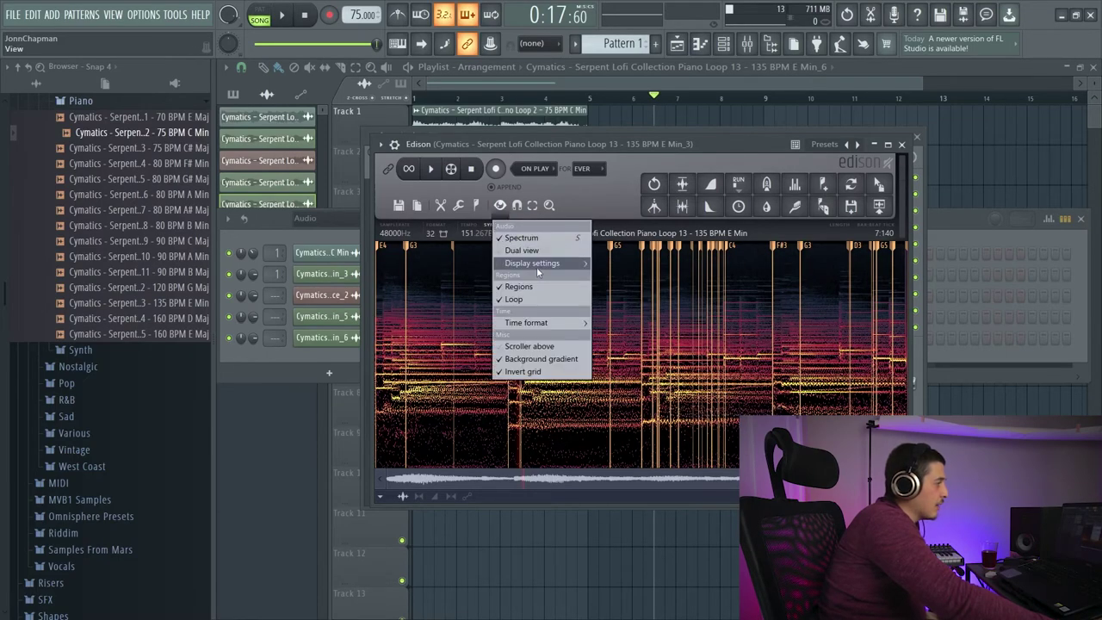
{"action": "mouse_move", "coordinate": [538, 263]}
{"action": "left_click", "coordinate": [706, 423]}
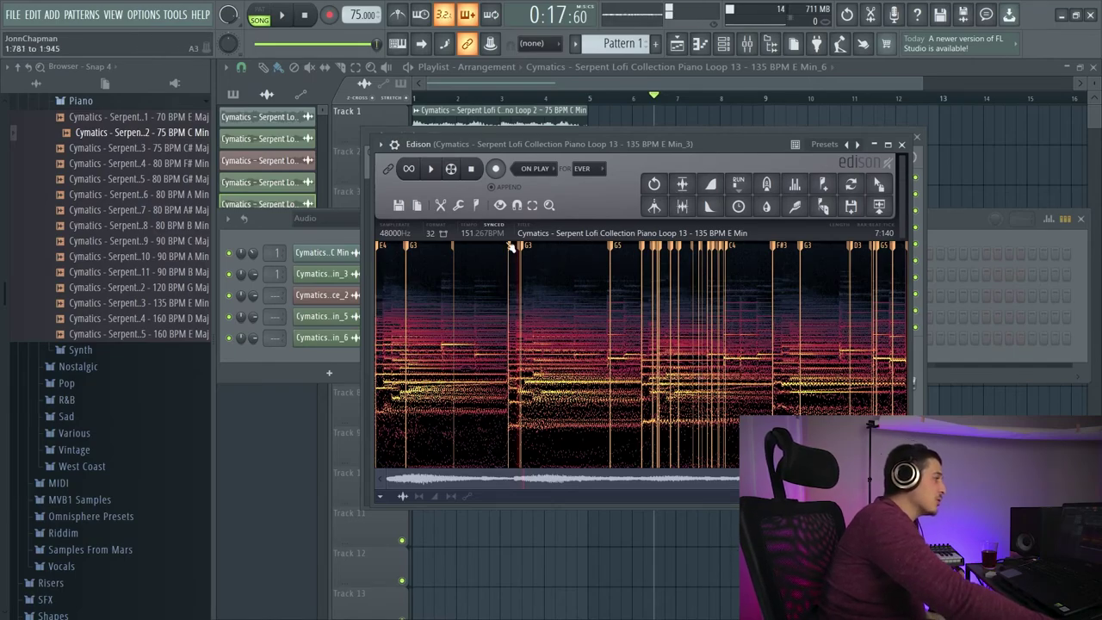
Try Fancy mode on the waveform display, and return to the Spectrum view with 512 bands.
{"action": "left_click", "coordinate": [500, 205]}
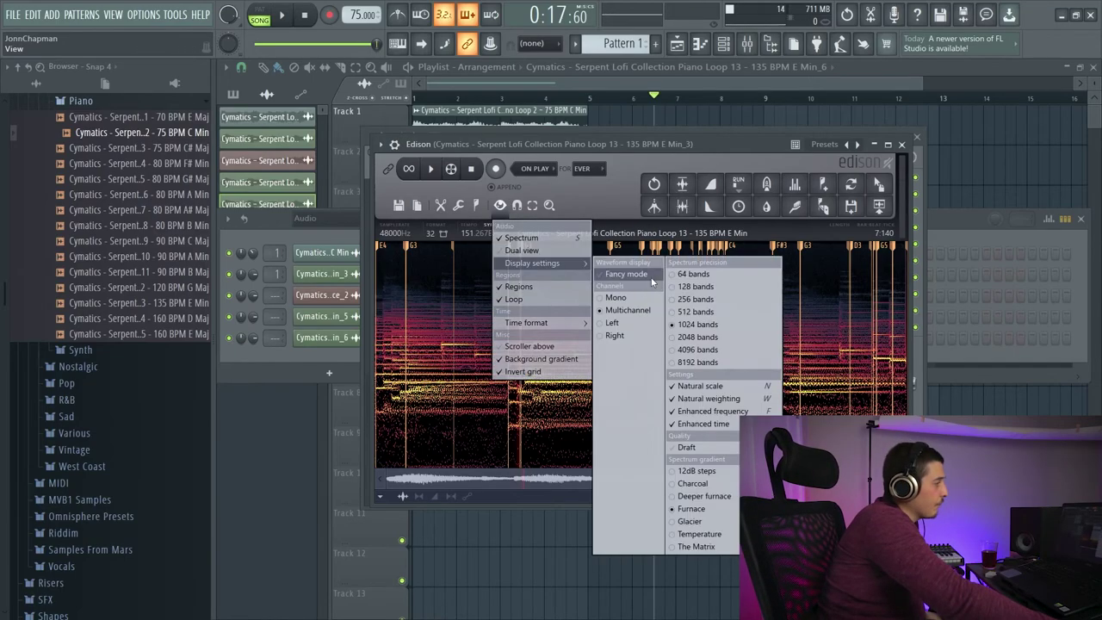
{"action": "left_click", "coordinate": [662, 291]}
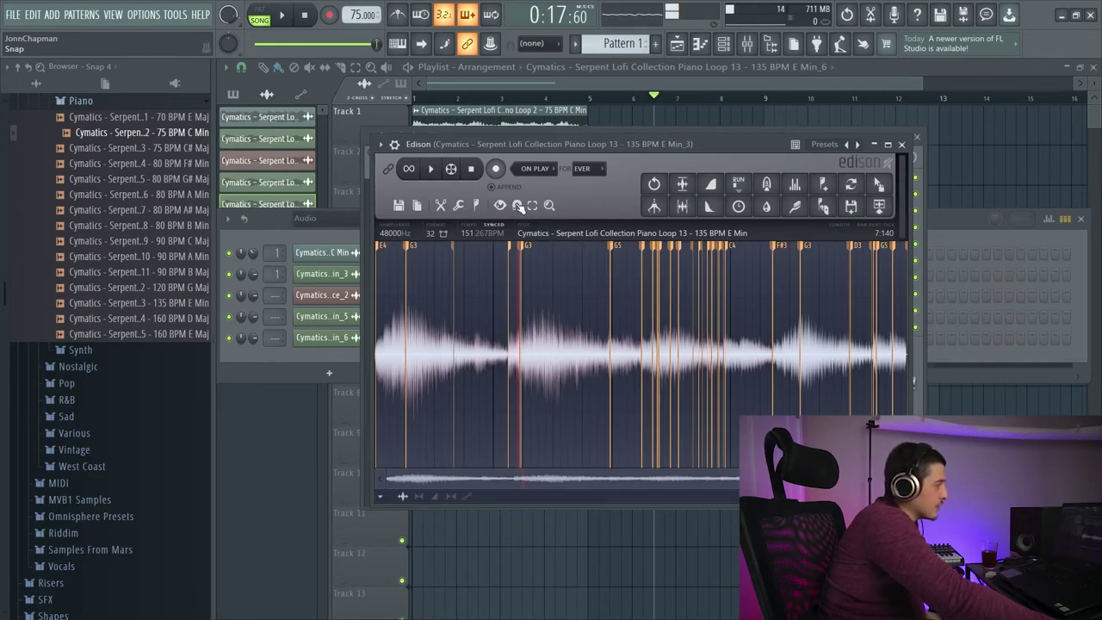
{"action": "left_click", "coordinate": [516, 205]}
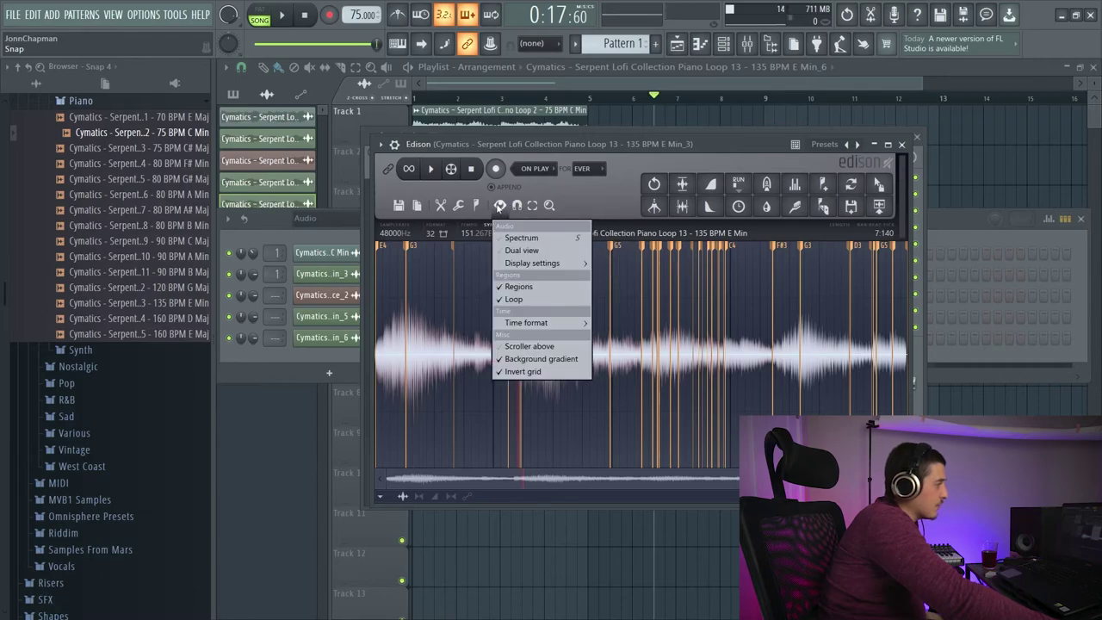
{"action": "mouse_move", "coordinate": [499, 205]}
{"action": "left_click", "coordinate": [521, 237]}
Try the Draft quality setting on the spectrum display.
{"action": "mouse_move", "coordinate": [540, 265]}
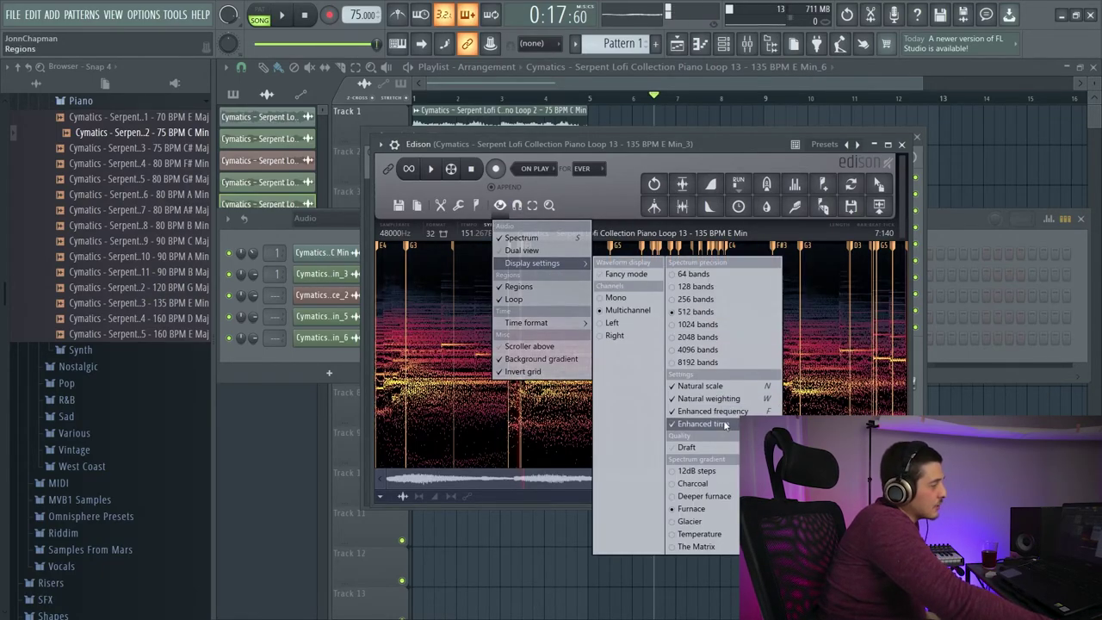
{"action": "left_click", "coordinate": [715, 449]}
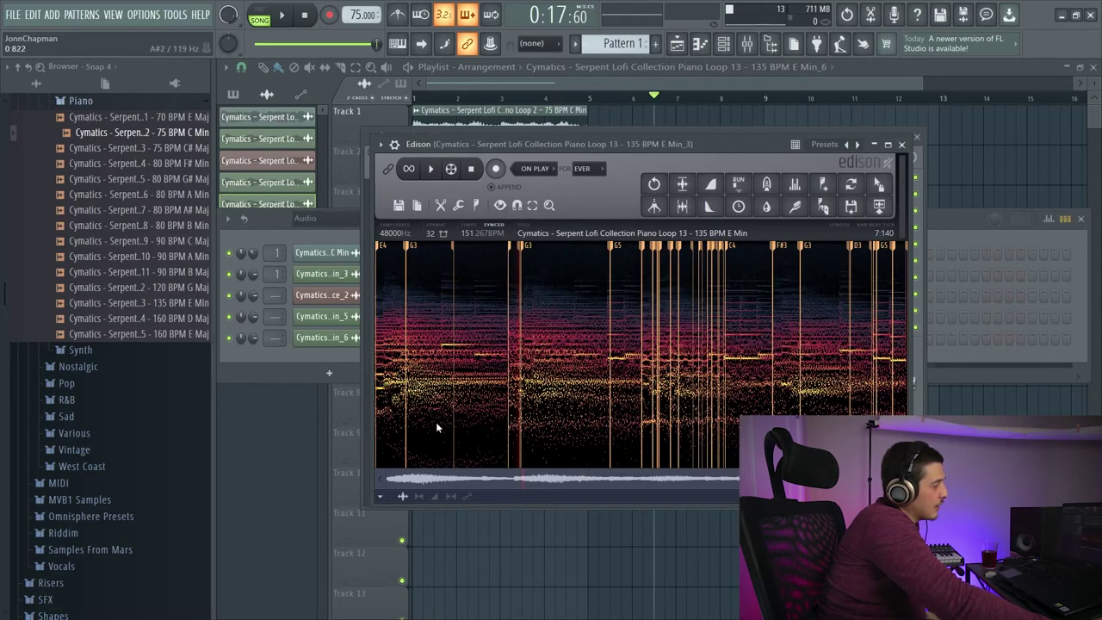
{"action": "left_click", "coordinate": [500, 205]}
{"action": "left_click", "coordinate": [500, 204]}
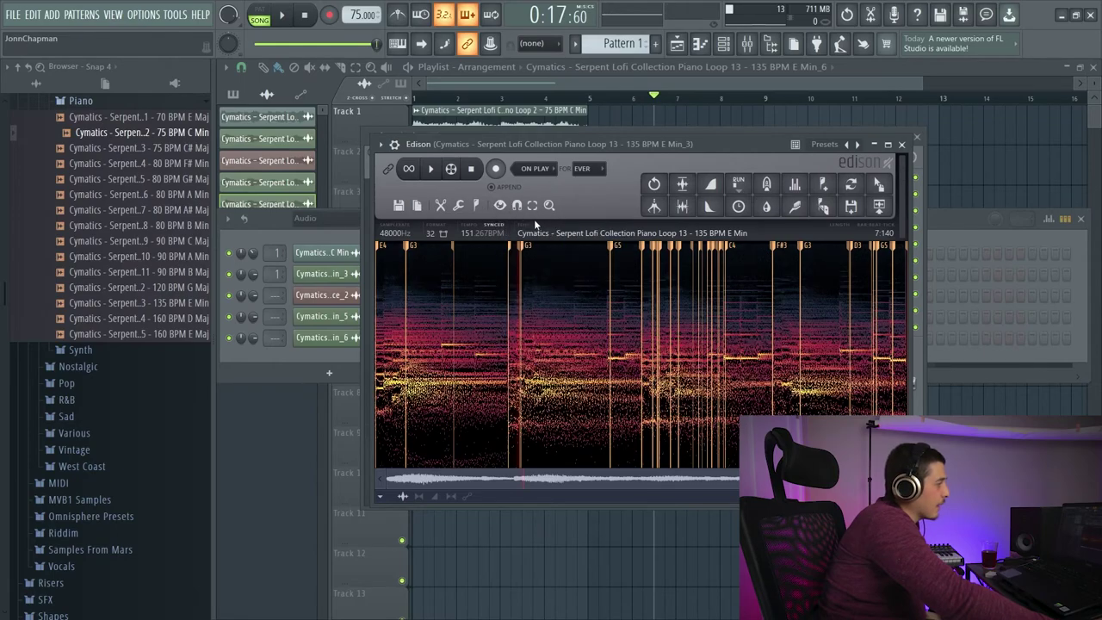
Set the spectrum gradient to Charcoal.
{"action": "left_click", "coordinate": [499, 205]}
{"action": "mouse_move", "coordinate": [542, 262]}
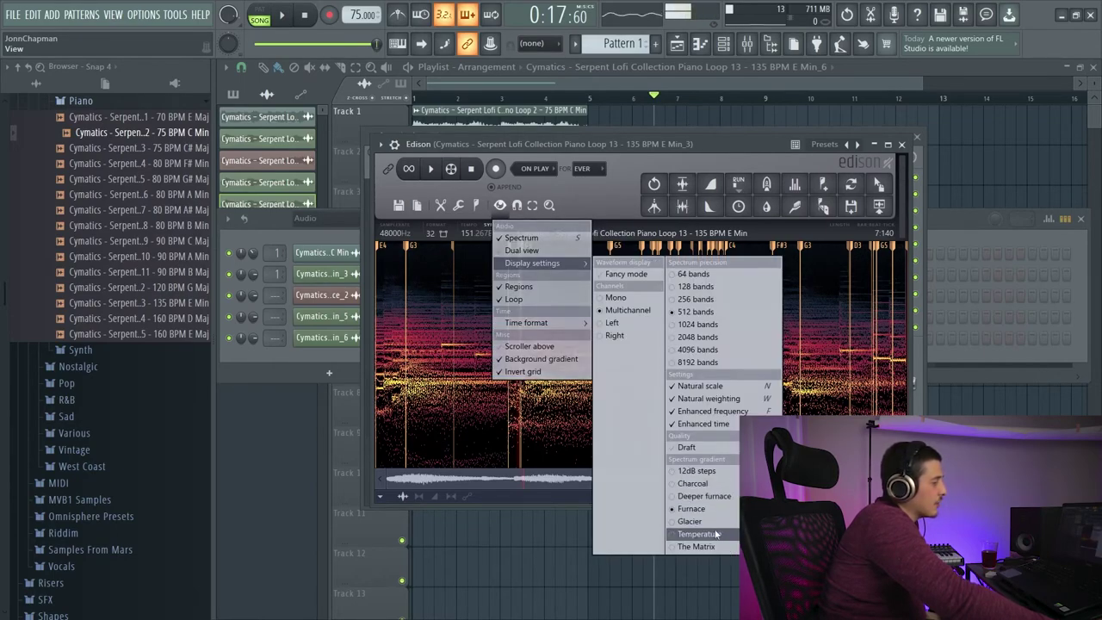
{"action": "left_click", "coordinate": [692, 483]}
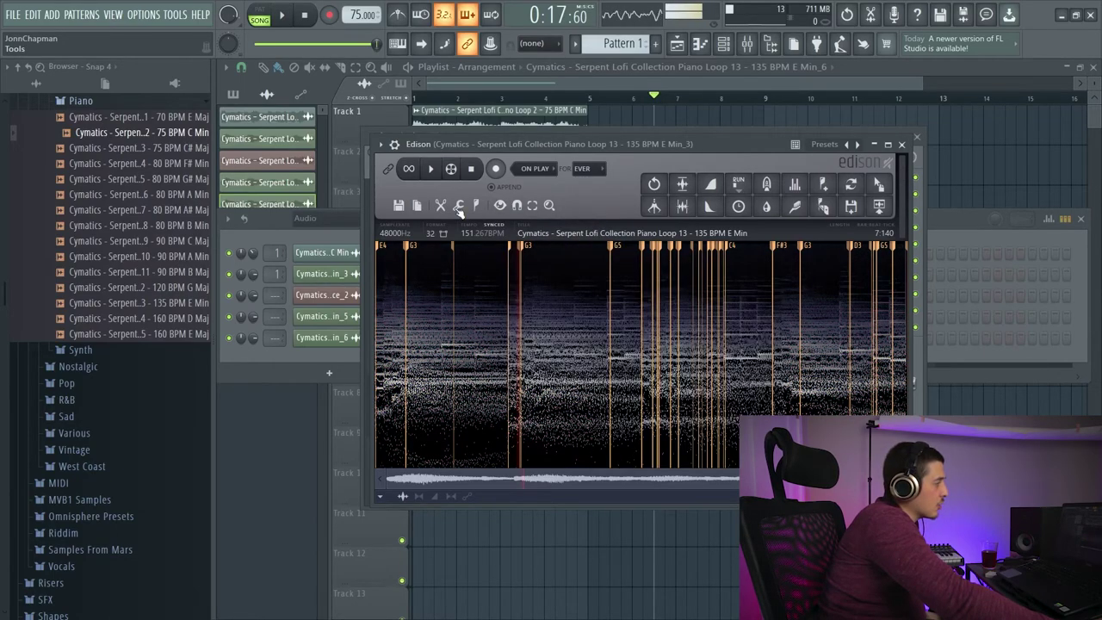
Change the spectrum gradient to Glacier.
{"action": "left_click", "coordinate": [457, 205]}
{"action": "left_click", "coordinate": [499, 205]}
{"action": "mouse_move", "coordinate": [542, 263]}
{"action": "mouse_move", "coordinate": [679, 450]}
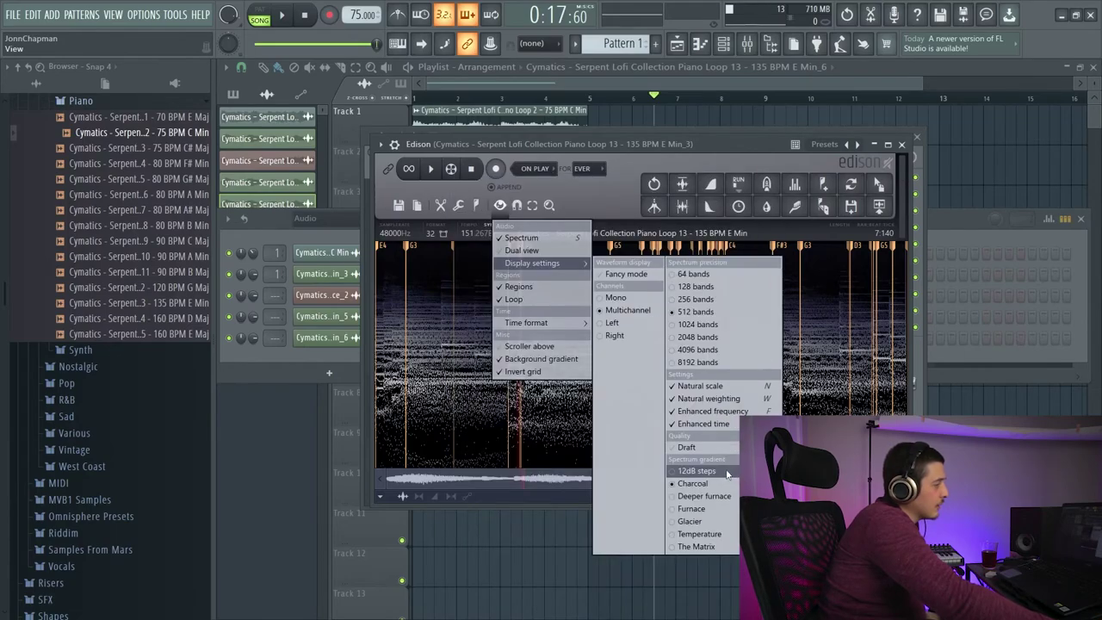
{"action": "left_click", "coordinate": [702, 519]}
{"action": "left_click", "coordinate": [478, 205]}
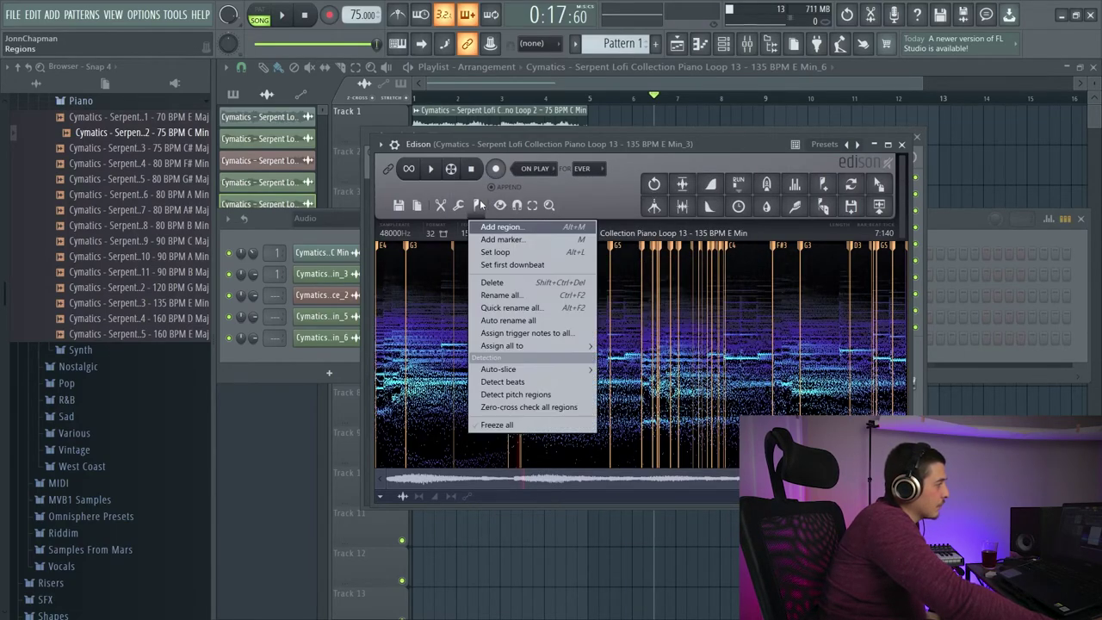
Set the spectrum gradient to Furnace, and return the display from Spectrum to the waveform view.
{"action": "mouse_move", "coordinate": [516, 205]}
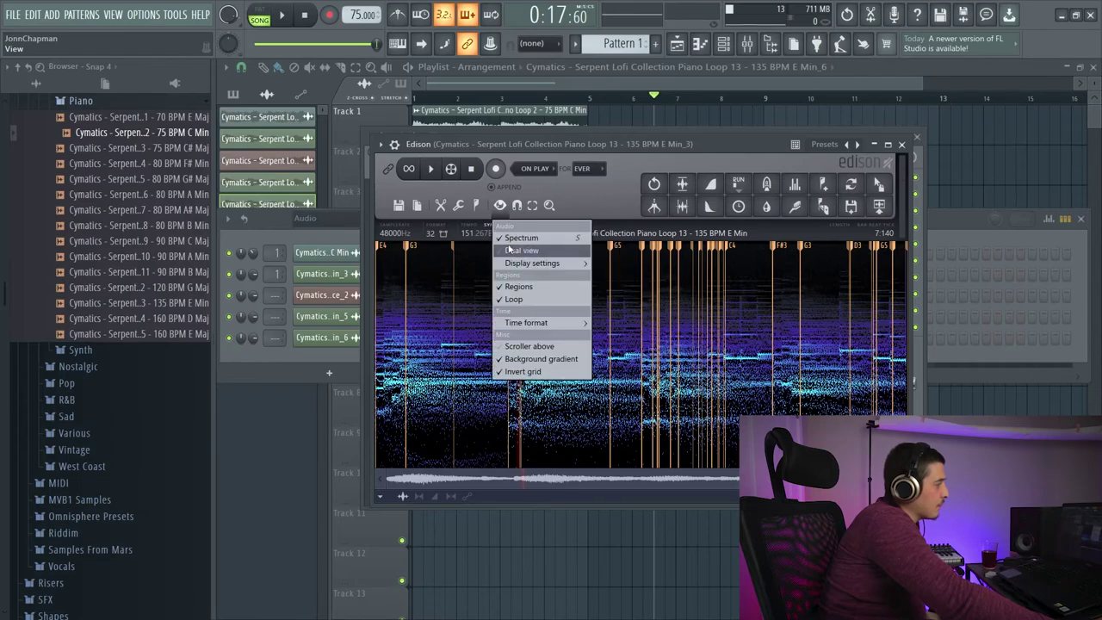
{"action": "mouse_move", "coordinate": [532, 263]}
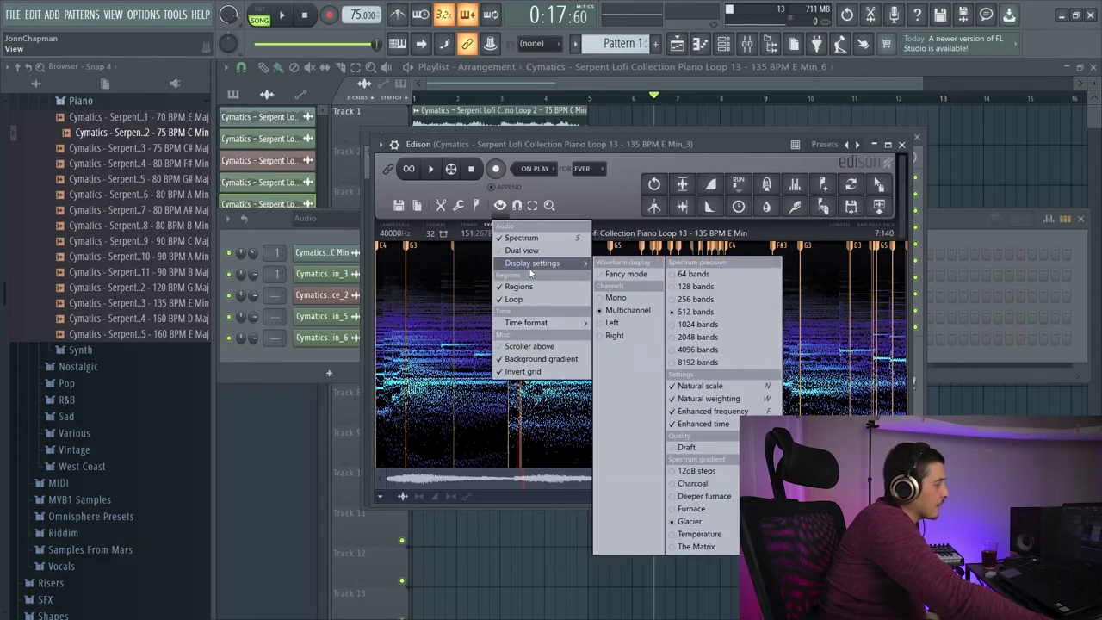
{"action": "left_click", "coordinate": [709, 507]}
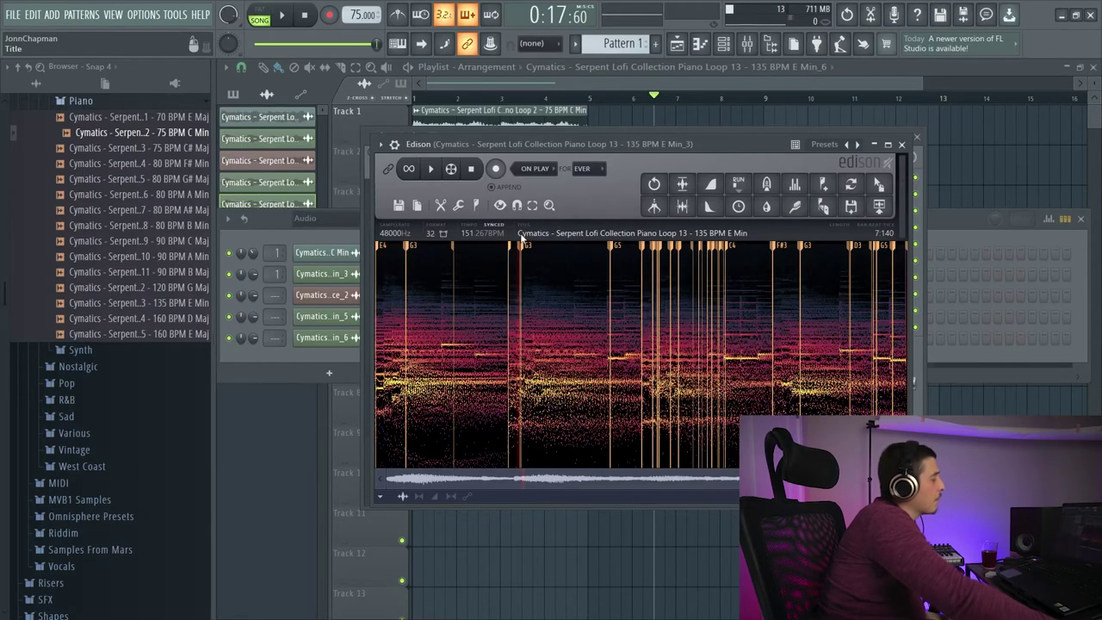
{"action": "left_click", "coordinate": [500, 205]}
{"action": "left_click", "coordinate": [520, 237]}
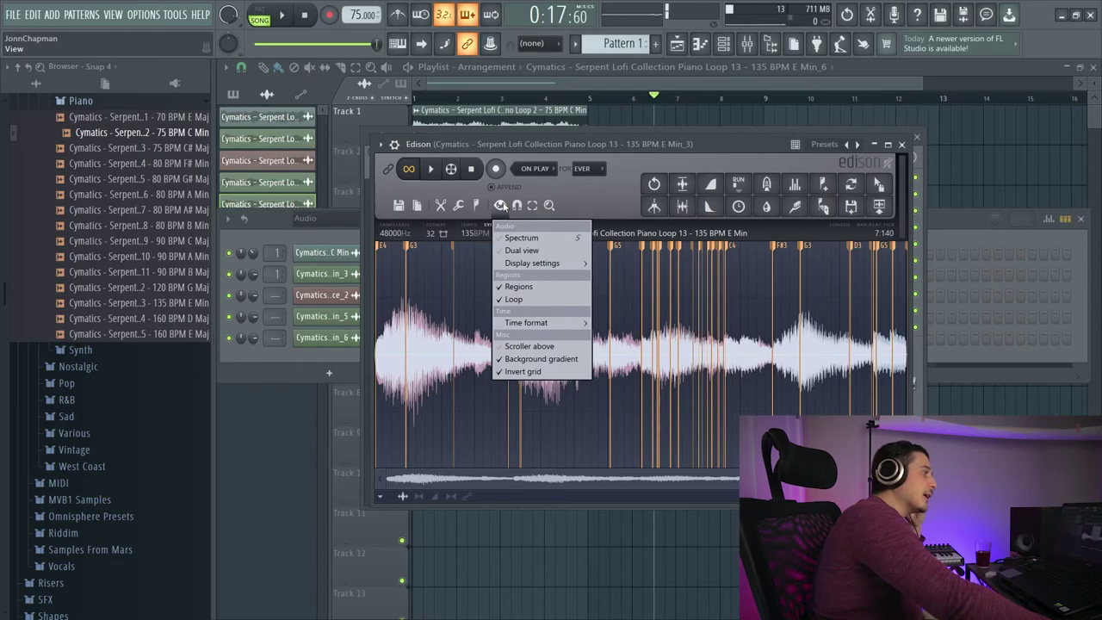
Temporarily hide the regions on the waveform while playing the short section from 3:571 to 3:722.
{"action": "left_click", "coordinate": [535, 286]}
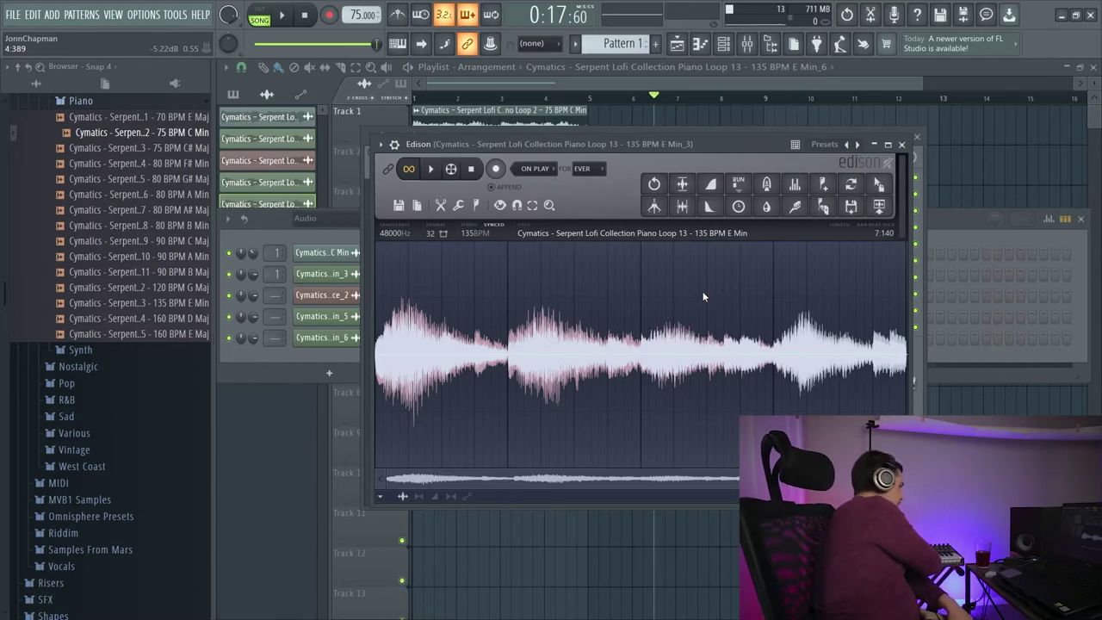
{"action": "key", "text": "space"}
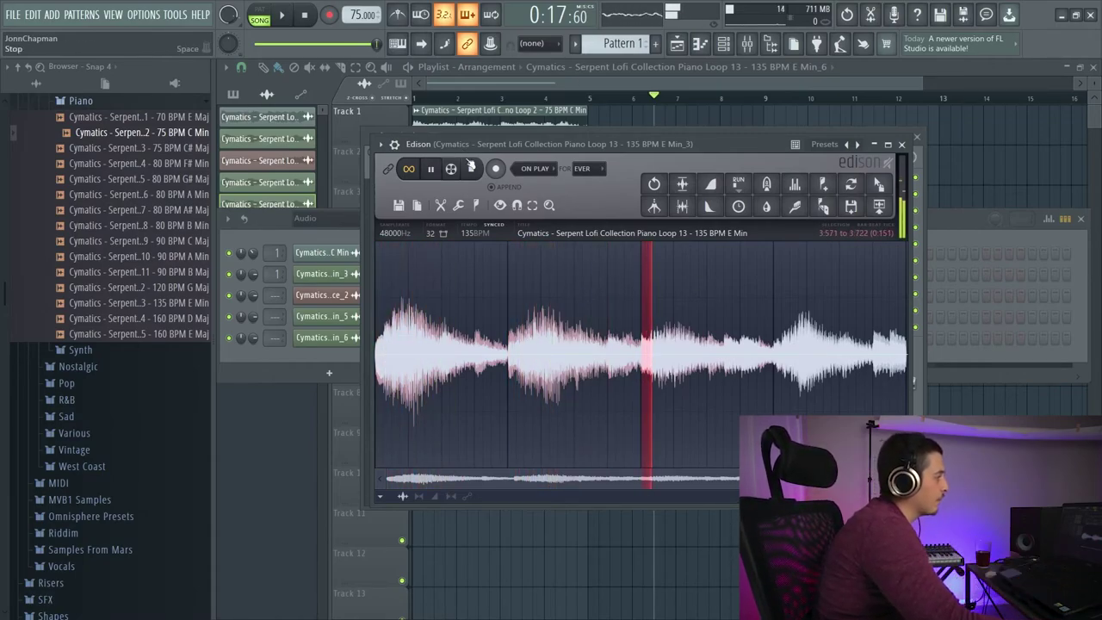
{"action": "left_click", "coordinate": [430, 170]}
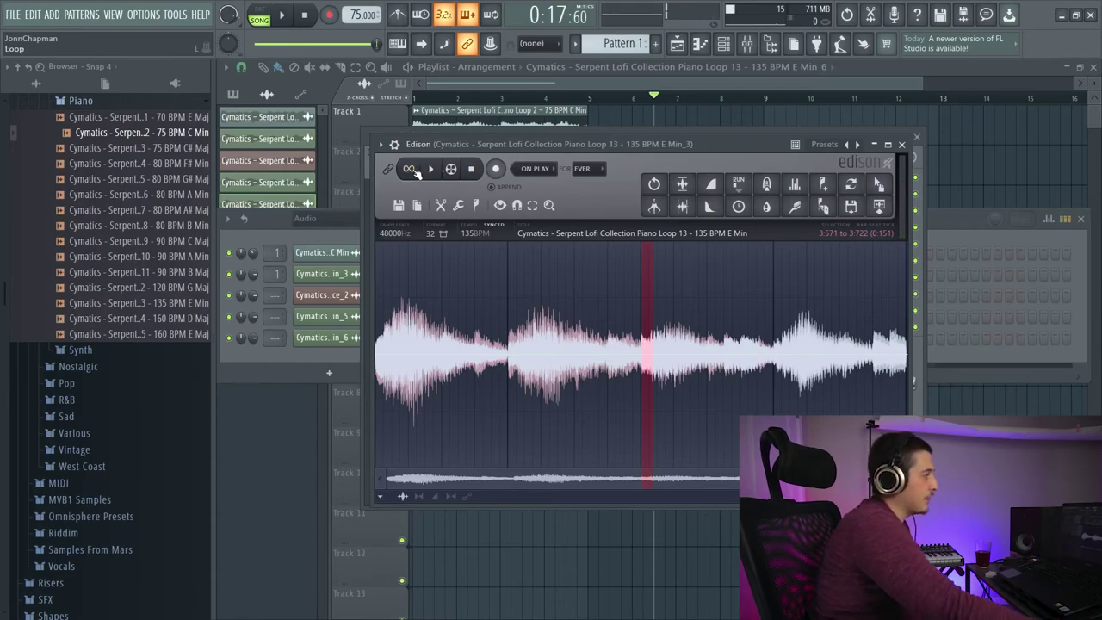
{"action": "left_click", "coordinate": [499, 207]}
{"action": "left_click", "coordinate": [519, 287]}
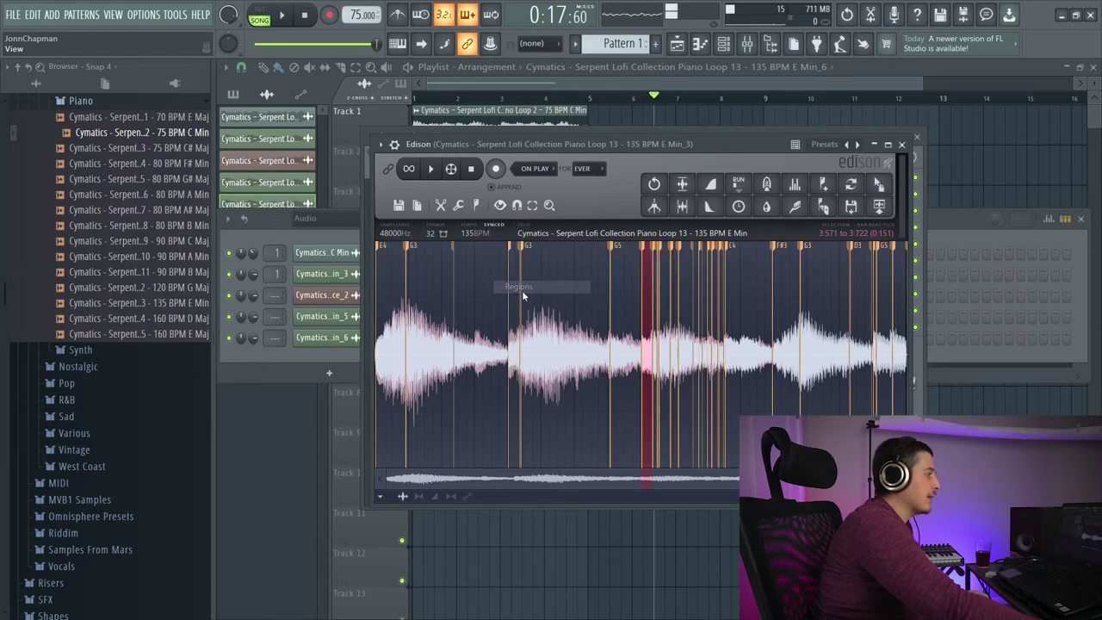
Try the Samples and Minute : Second : Millisecond time formats for the selection.
{"action": "left_click", "coordinate": [499, 207]}
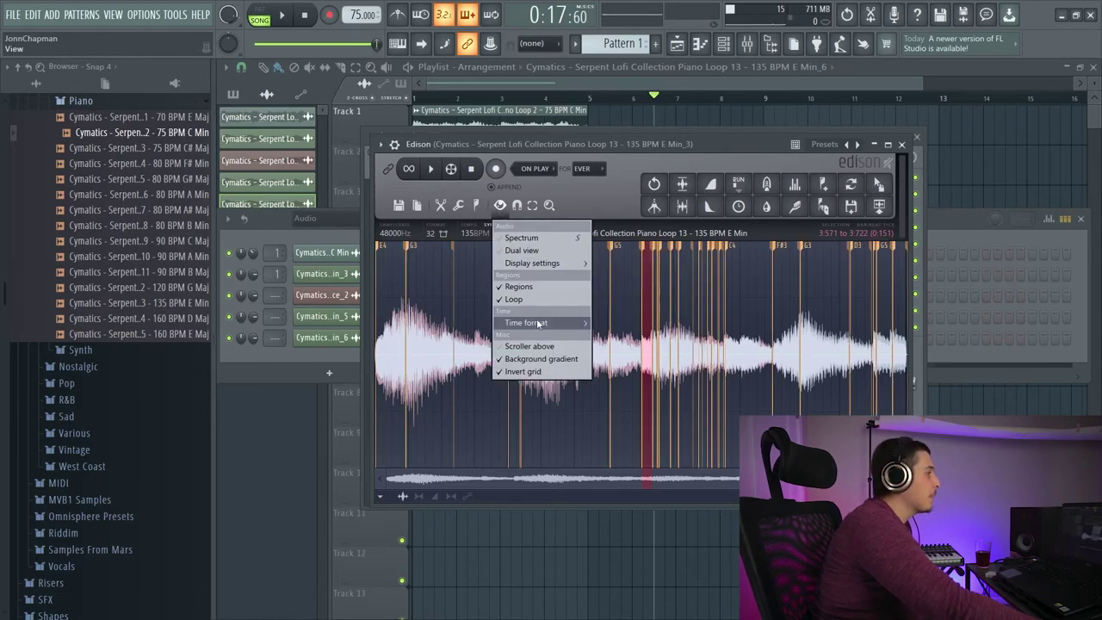
{"action": "mouse_move", "coordinate": [555, 324]}
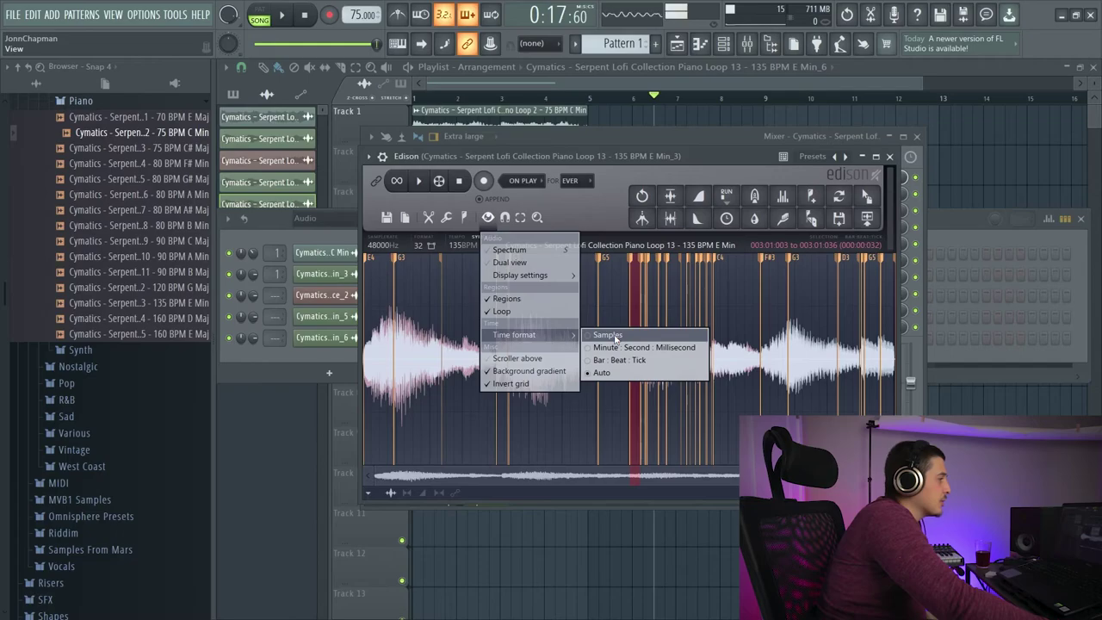
{"action": "left_click", "coordinate": [606, 335]}
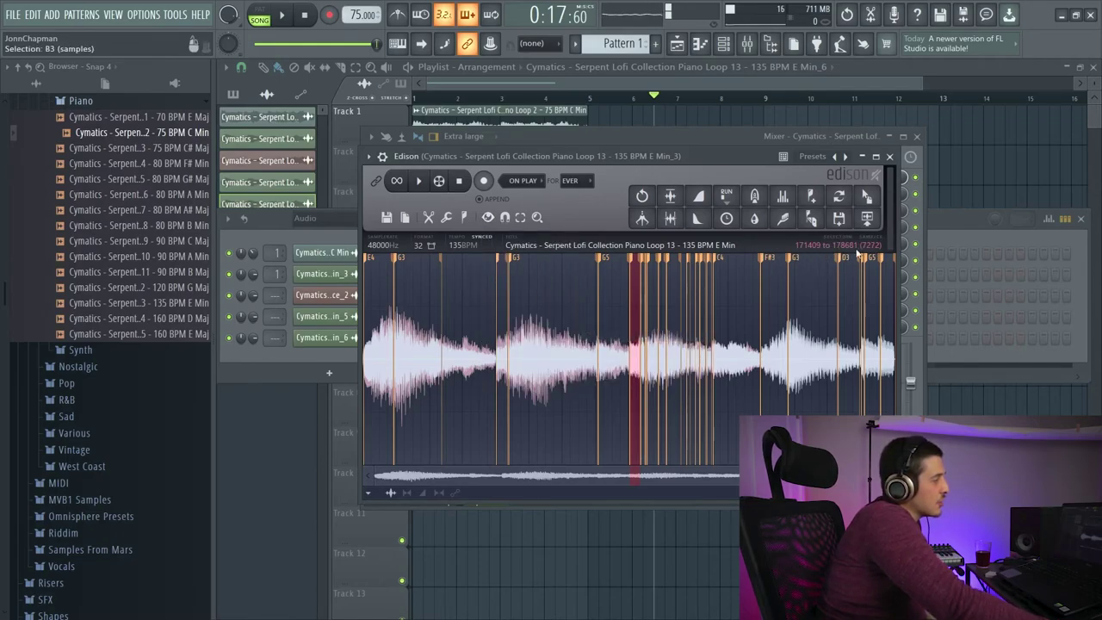
{"action": "left_click", "coordinate": [487, 217]}
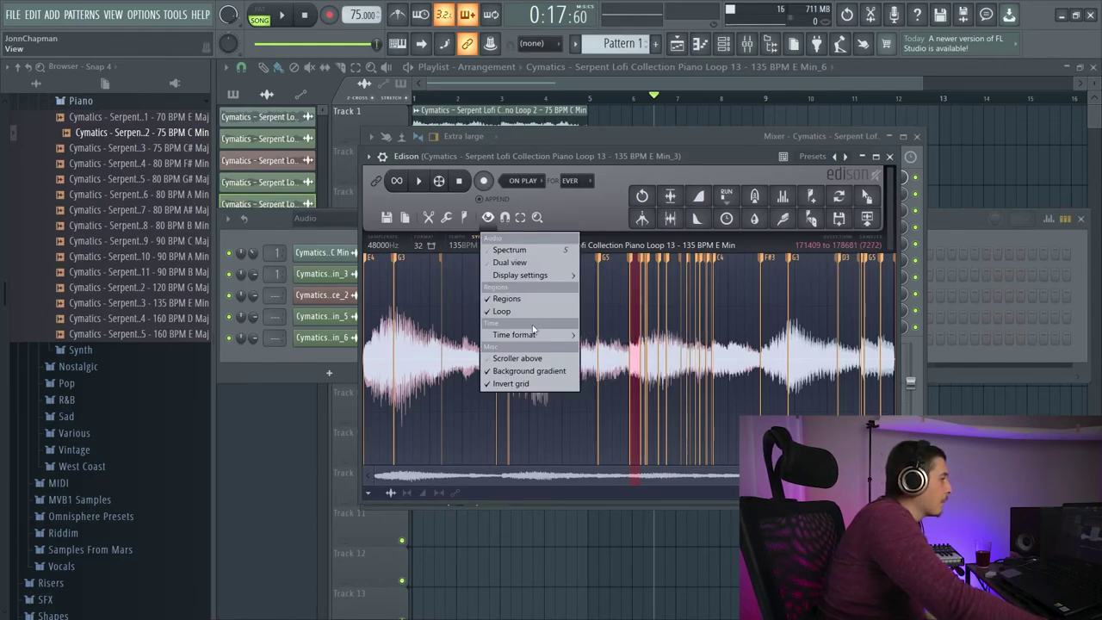
{"action": "left_click", "coordinate": [606, 347]}
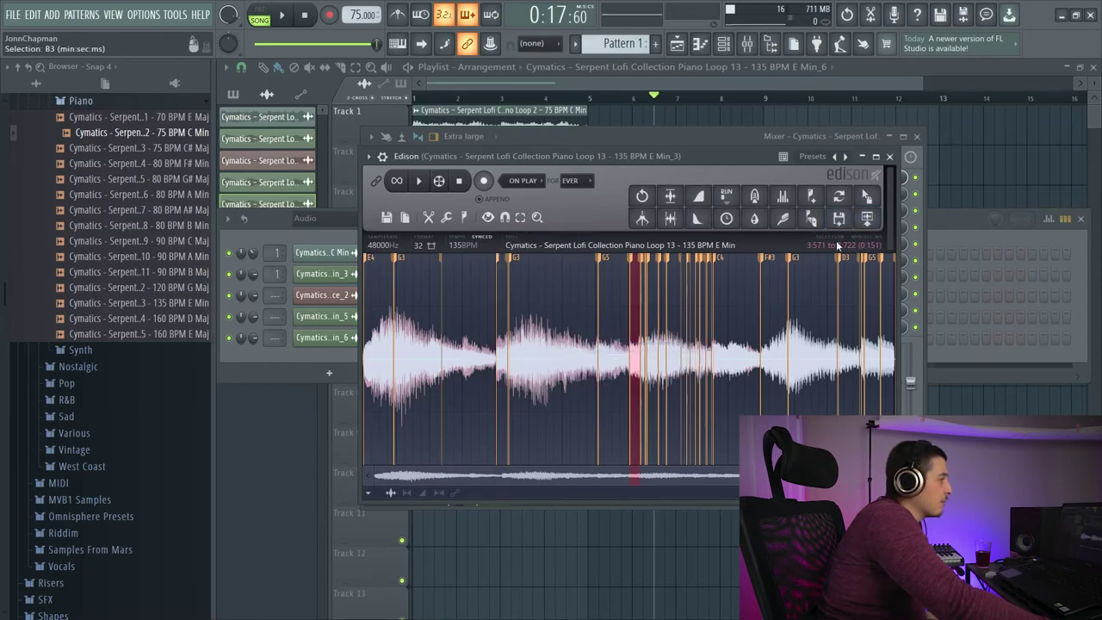
Set the time format to Bar : Beat : Tick.
{"action": "left_click", "coordinate": [487, 217]}
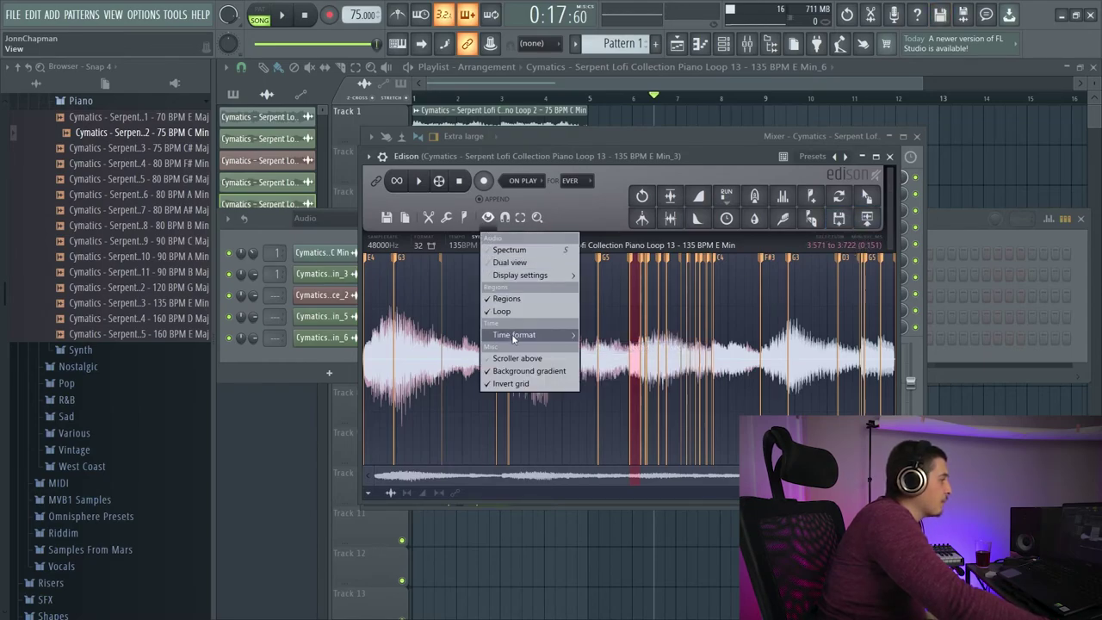
{"action": "mouse_move", "coordinate": [529, 334]}
{"action": "left_click", "coordinate": [623, 361]}
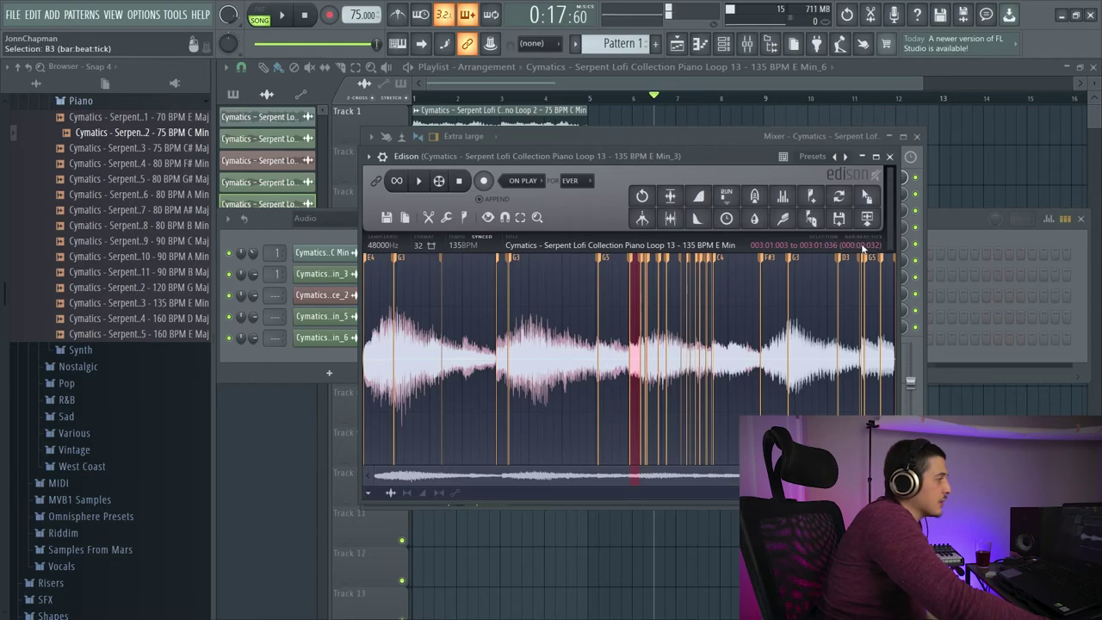
Try the scroller above the waveform, and return it to its place below.
{"action": "left_click", "coordinate": [488, 217]}
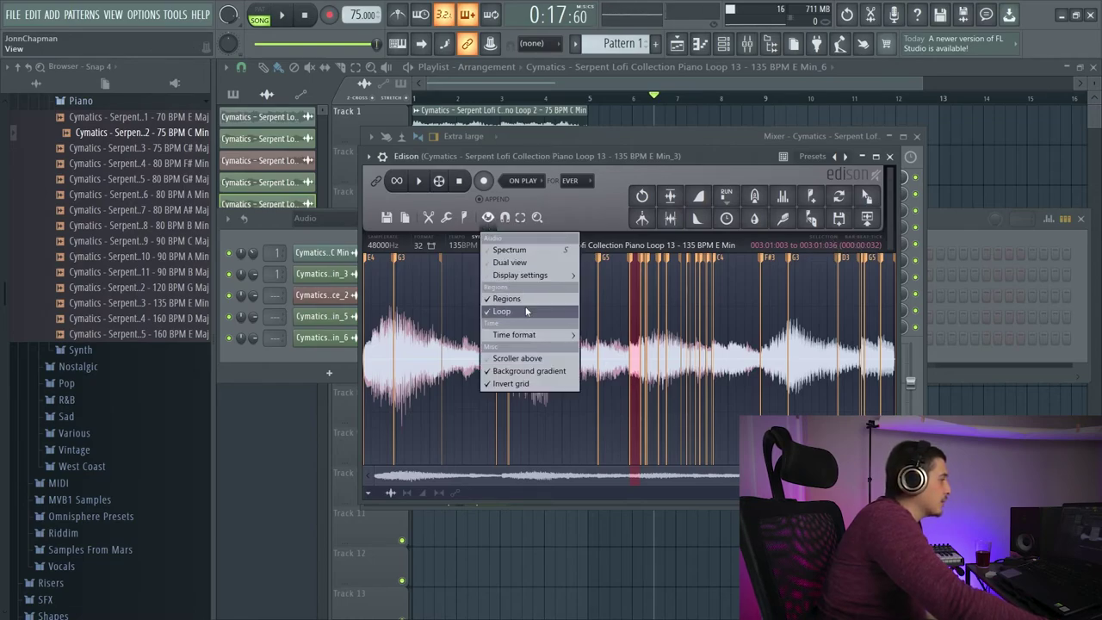
{"action": "left_click", "coordinate": [531, 362]}
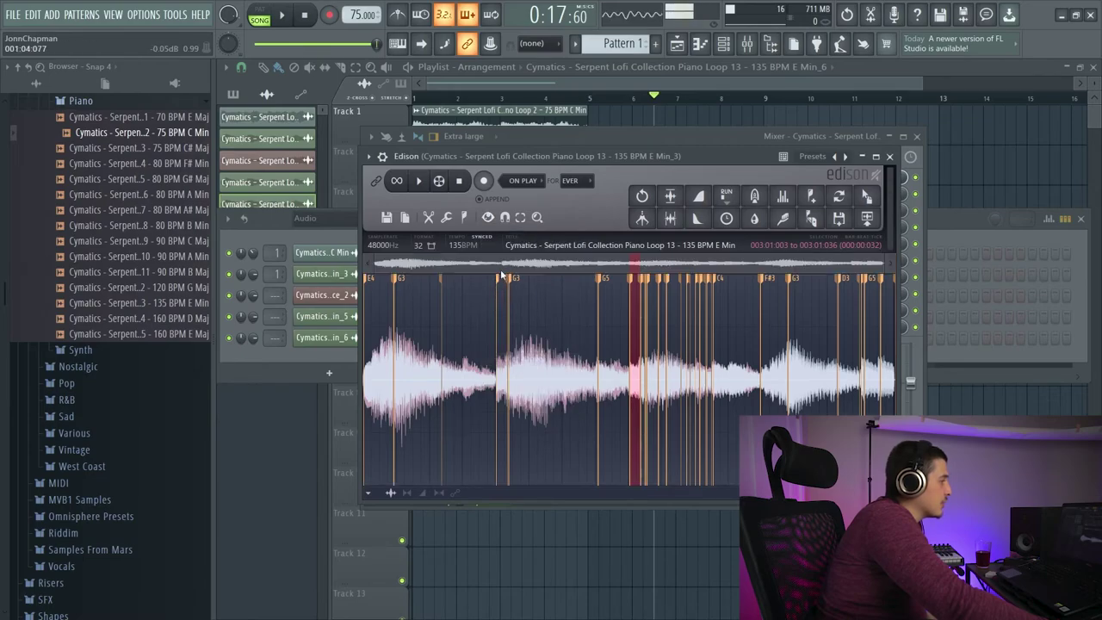
{"action": "left_click", "coordinate": [487, 217]}
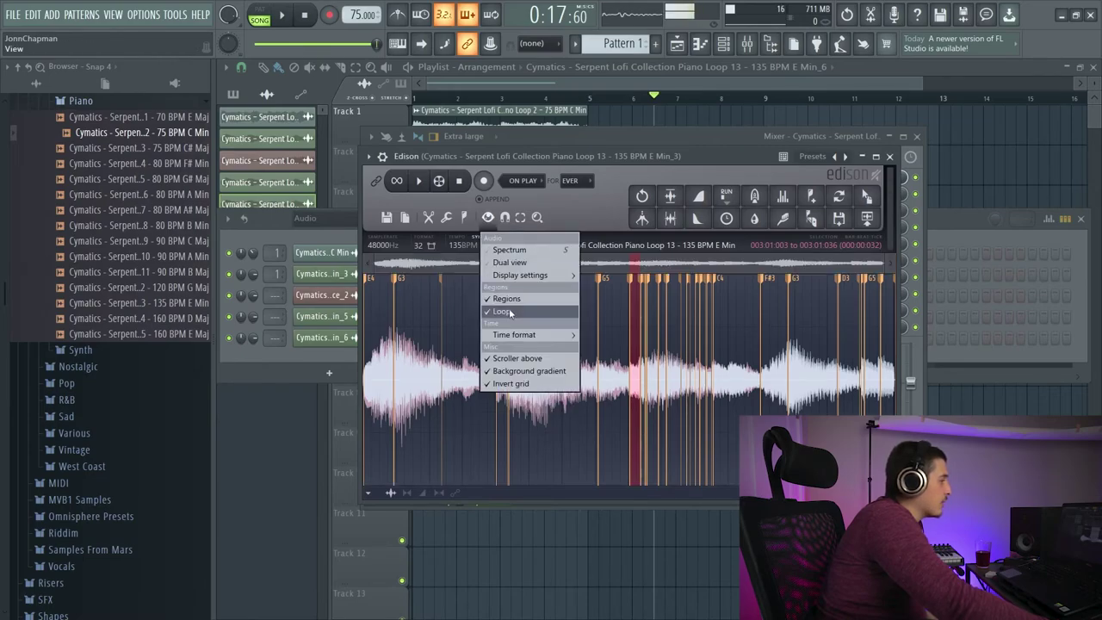
{"action": "mouse_move", "coordinate": [516, 335]}
{"action": "left_click", "coordinate": [542, 358]}
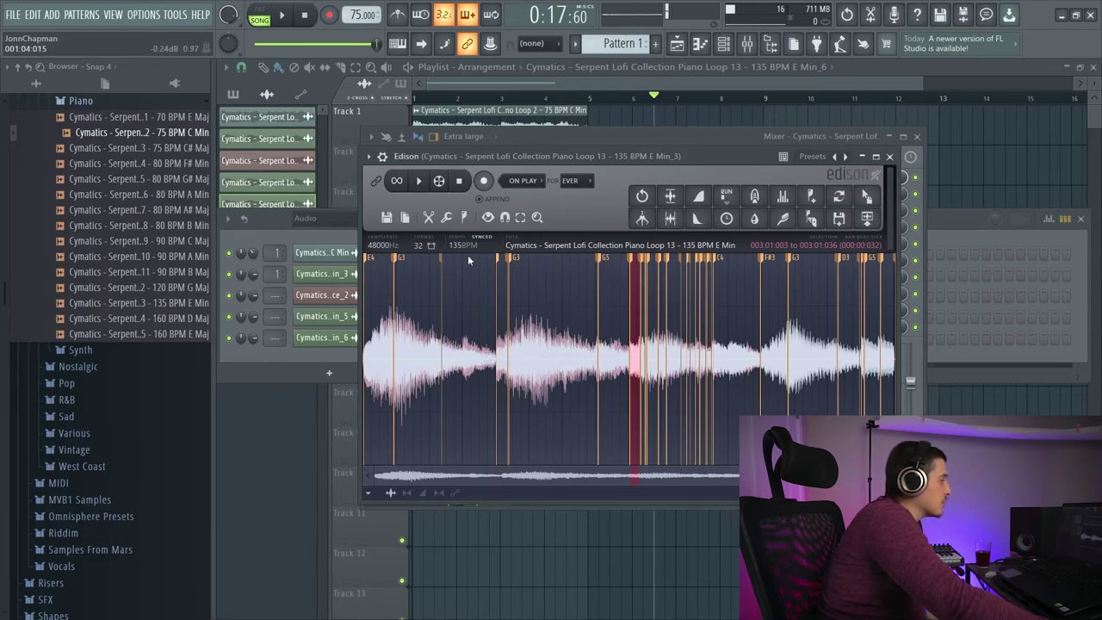
Turn the waveform's background gradient off and back on.
{"action": "left_click", "coordinate": [488, 217]}
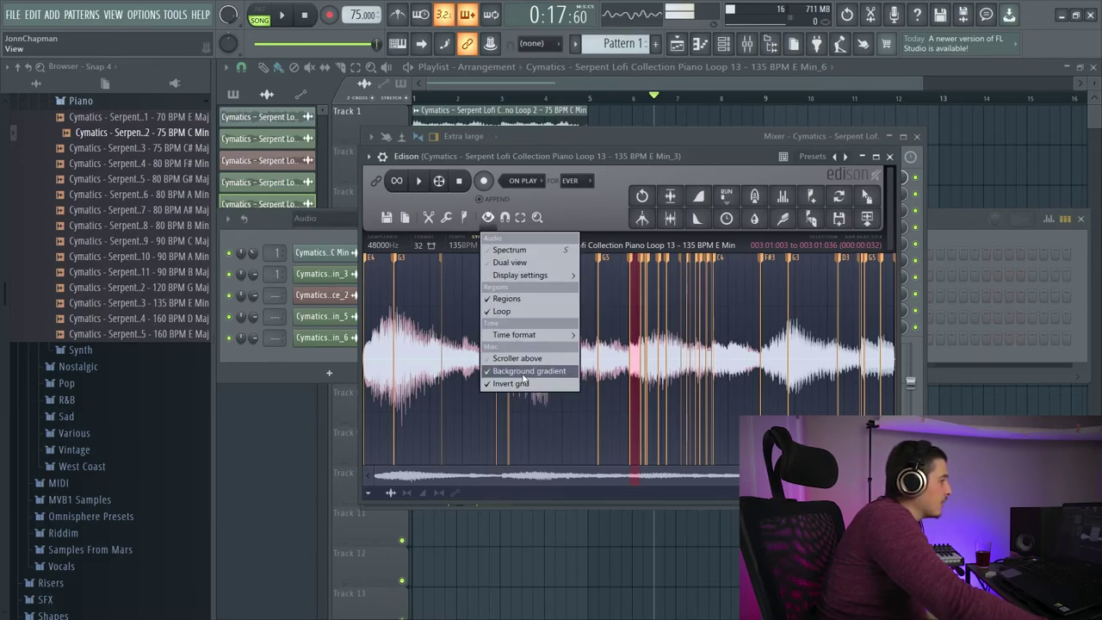
{"action": "left_click", "coordinate": [524, 371]}
{"action": "left_click", "coordinate": [487, 217]}
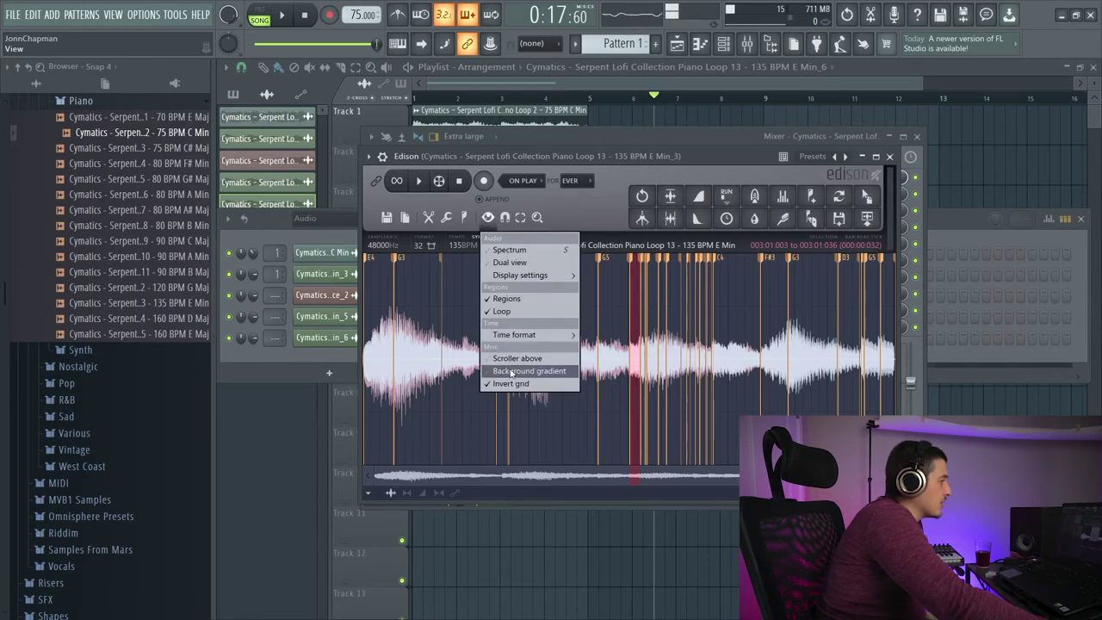
{"action": "left_click", "coordinate": [511, 372]}
Turn the Invert grid display option off and back on.
{"action": "left_click", "coordinate": [488, 217]}
{"action": "left_click", "coordinate": [521, 383]}
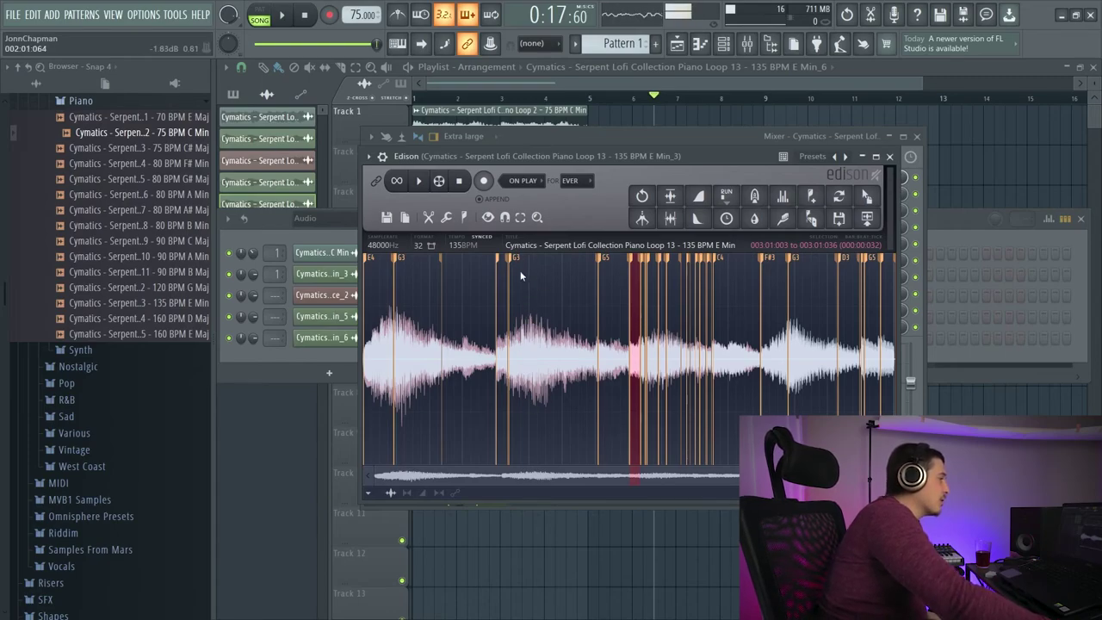
{"action": "left_click", "coordinate": [487, 217]}
{"action": "left_click", "coordinate": [522, 385]}
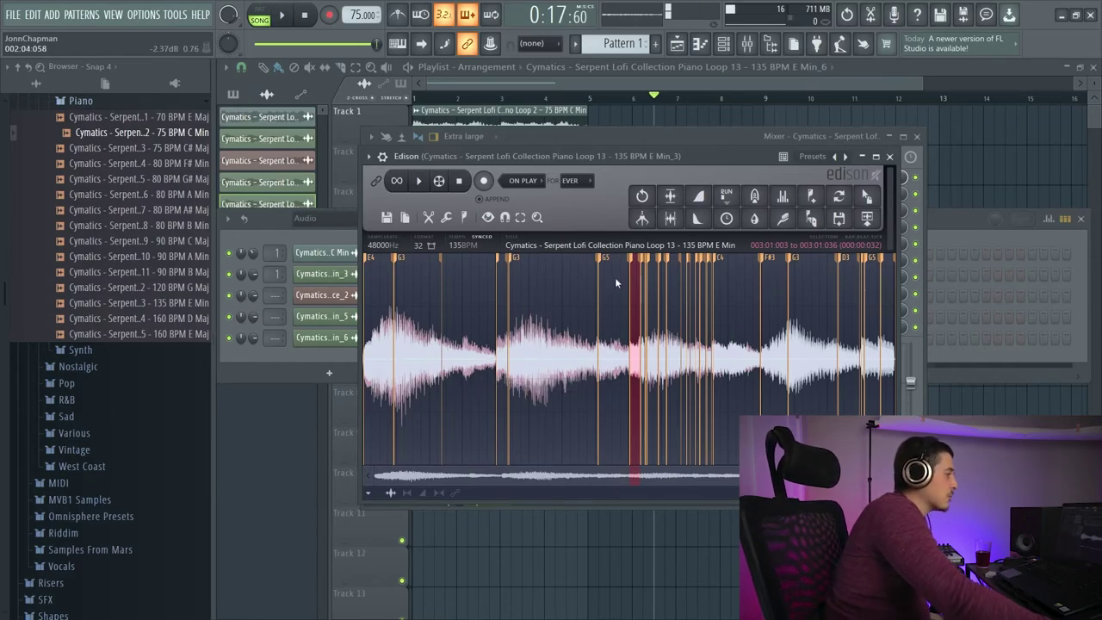
Look through the snap options, and clear the current waveform selection.
{"action": "left_click", "coordinate": [504, 217]}
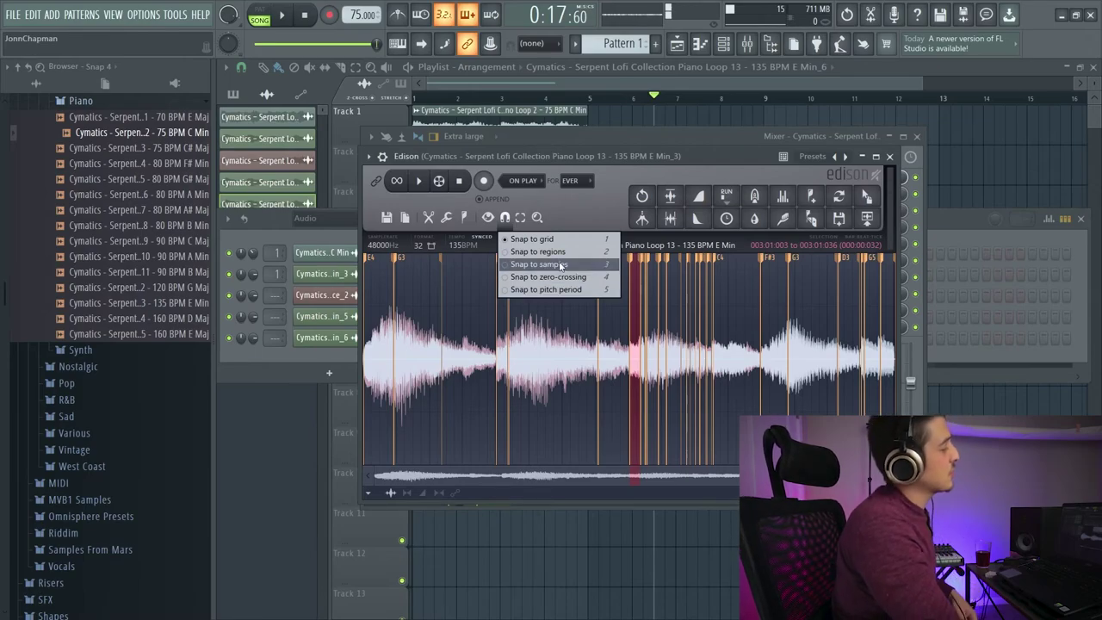
{"action": "left_click", "coordinate": [520, 218]}
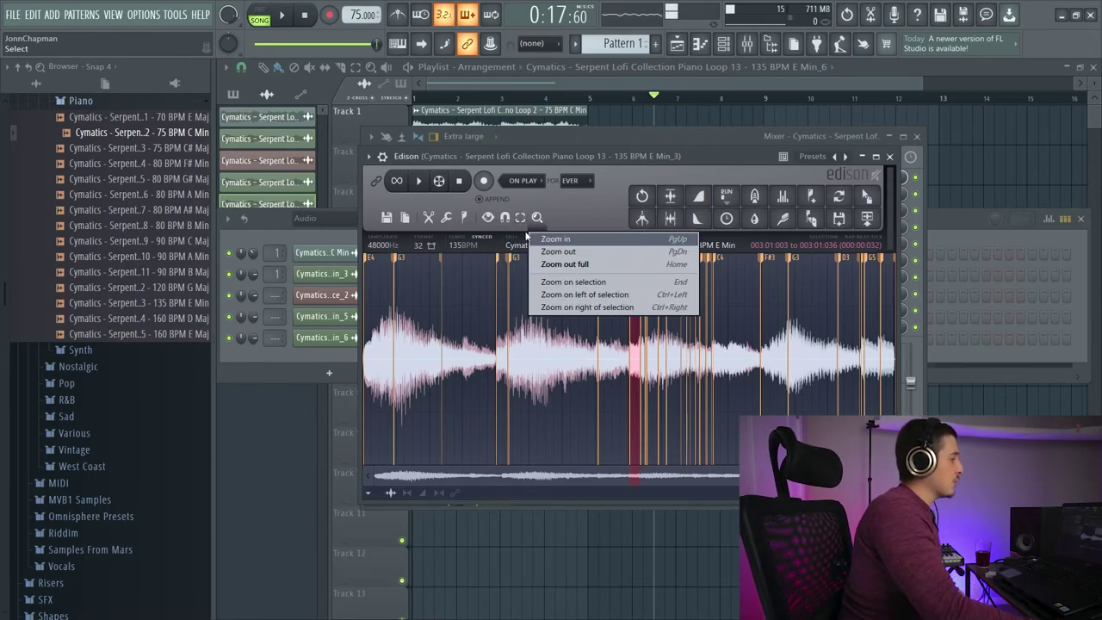
{"action": "left_click", "coordinate": [535, 238]}
Select the zoomed part of the waveform, from 001:01:000 to 003:01:023.
{"action": "left_click", "coordinate": [520, 217]}
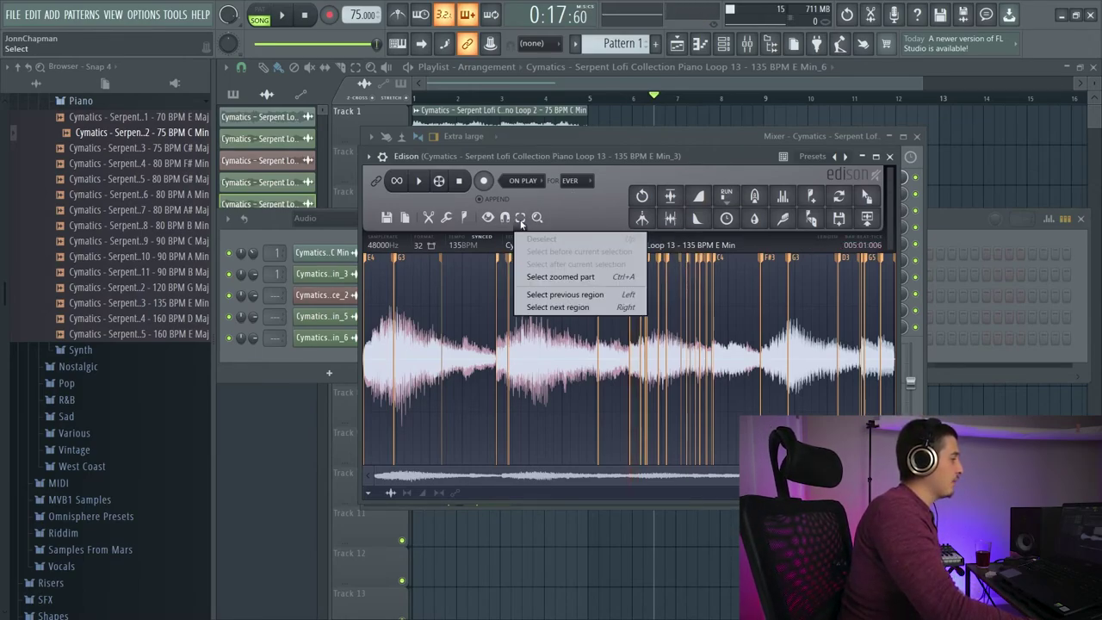
{"action": "left_click", "coordinate": [555, 277]}
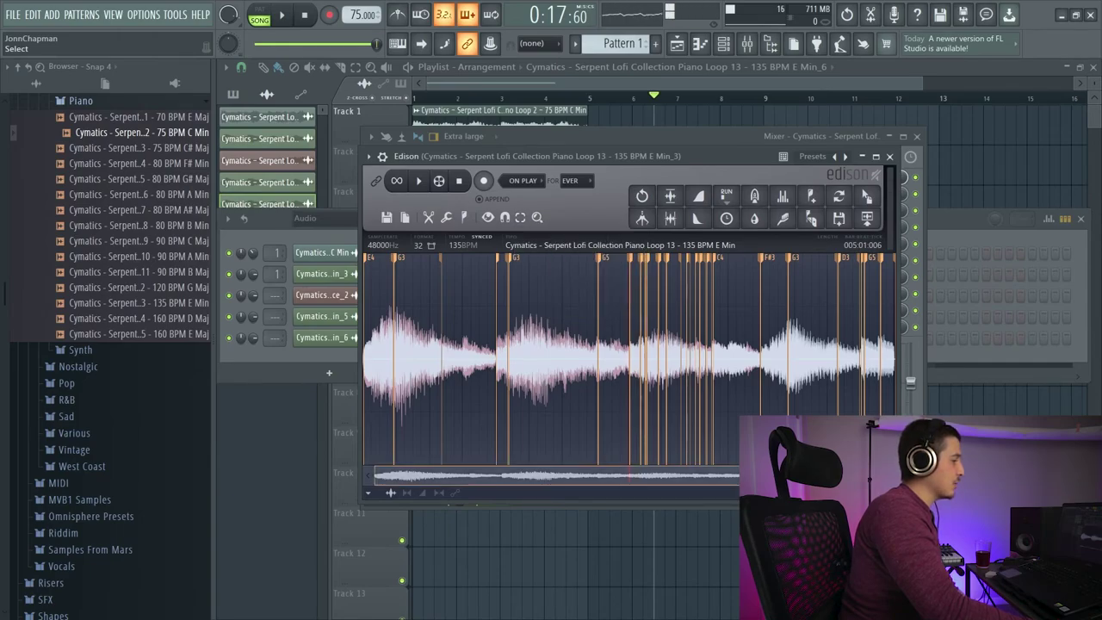
{"action": "left_click", "coordinate": [522, 217]}
{"action": "left_click", "coordinate": [545, 277]}
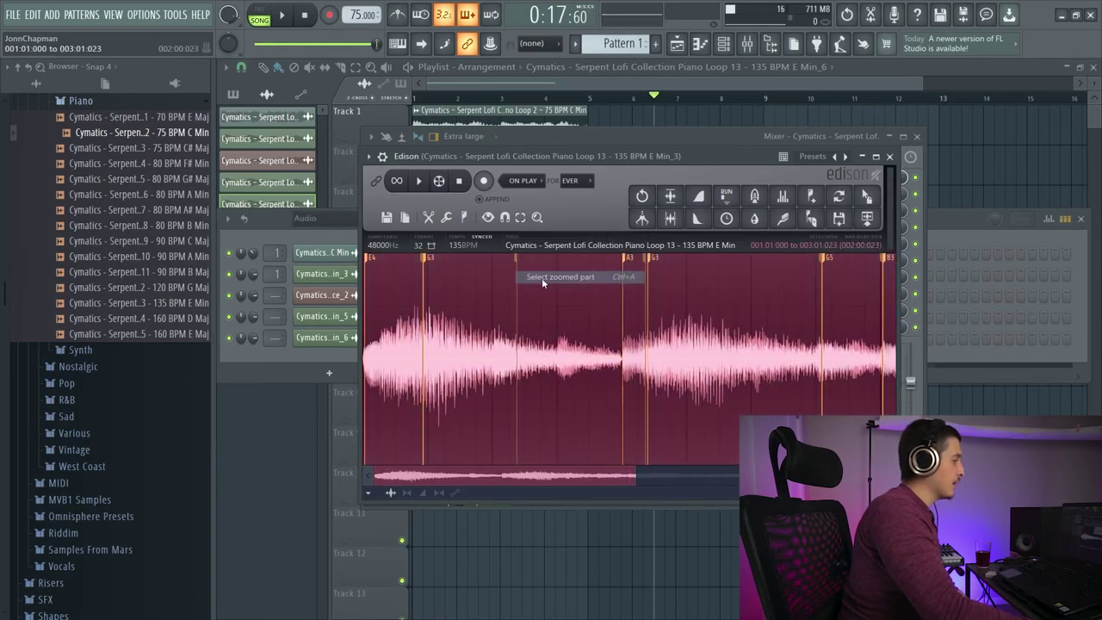
Select the audio after the current selection, and switch back to the part before it.
{"action": "left_click_drag", "start_coordinate": [644, 474], "coordinate": [896, 474]}
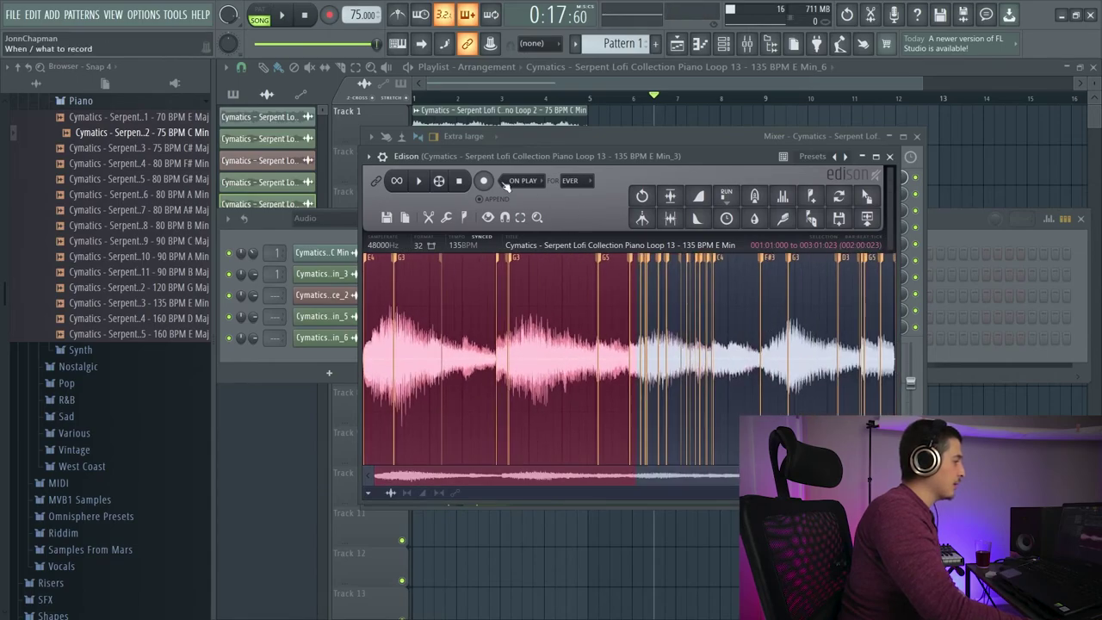
{"action": "left_click", "coordinate": [536, 216]}
{"action": "left_click", "coordinate": [521, 217]}
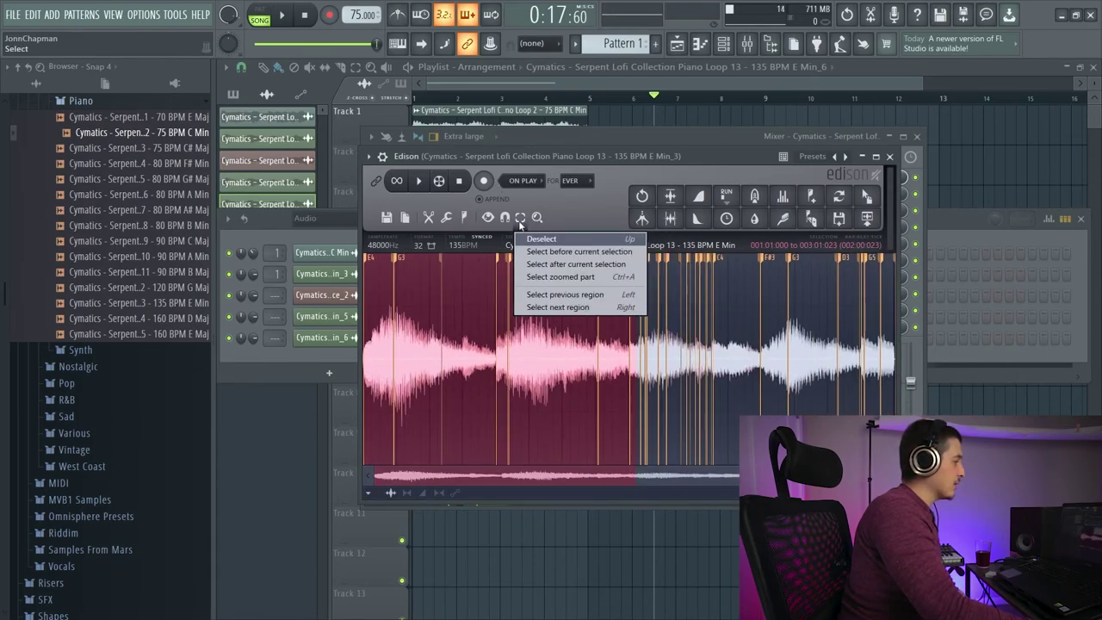
{"action": "left_click", "coordinate": [582, 267]}
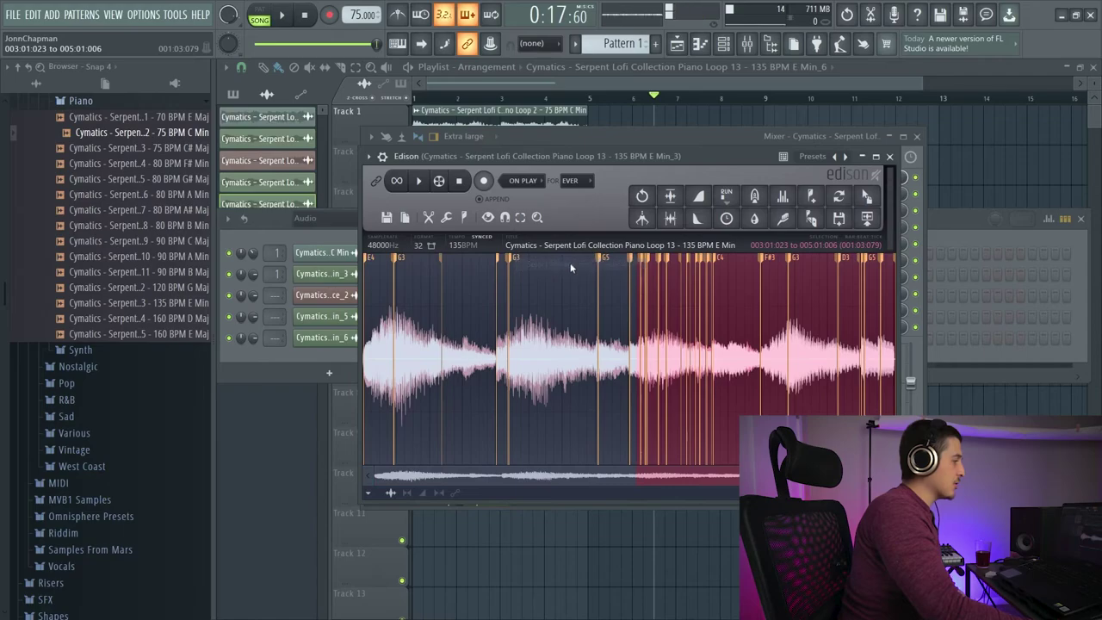
{"action": "left_click", "coordinate": [521, 217]}
{"action": "left_click", "coordinate": [550, 254]}
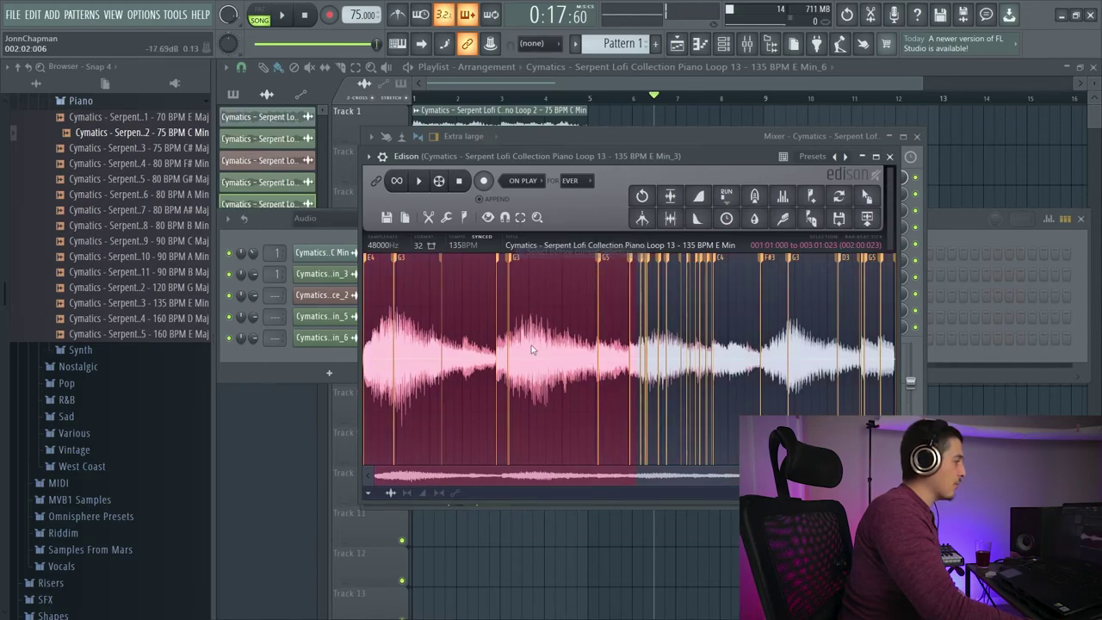
Select the next region of the waveform, and open the snap options.
{"action": "left_click", "coordinate": [521, 217]}
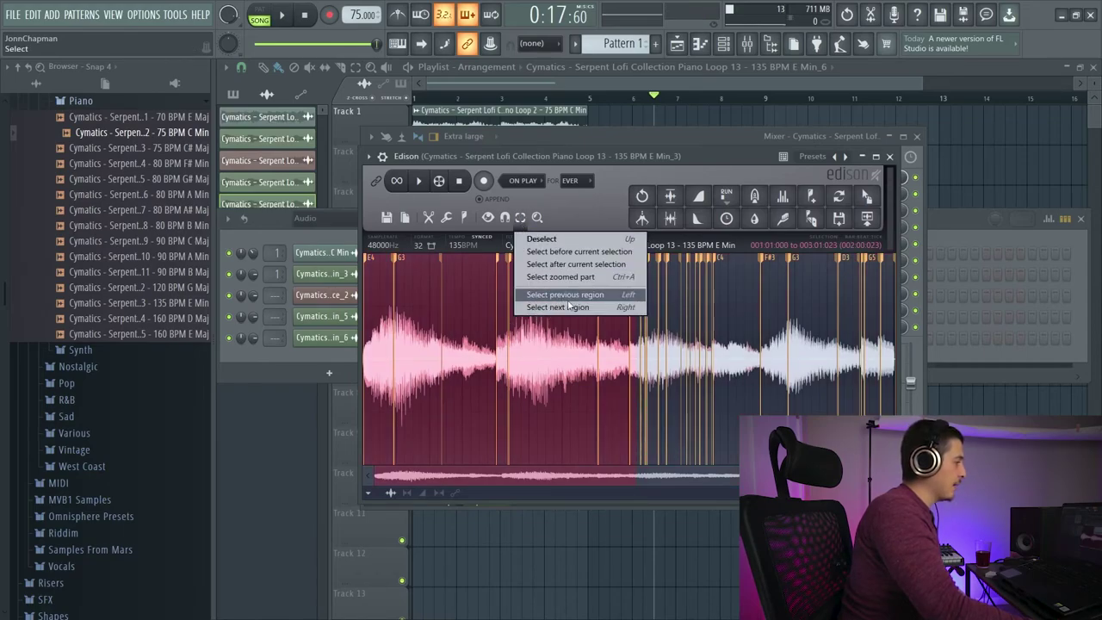
{"action": "left_click", "coordinate": [575, 307]}
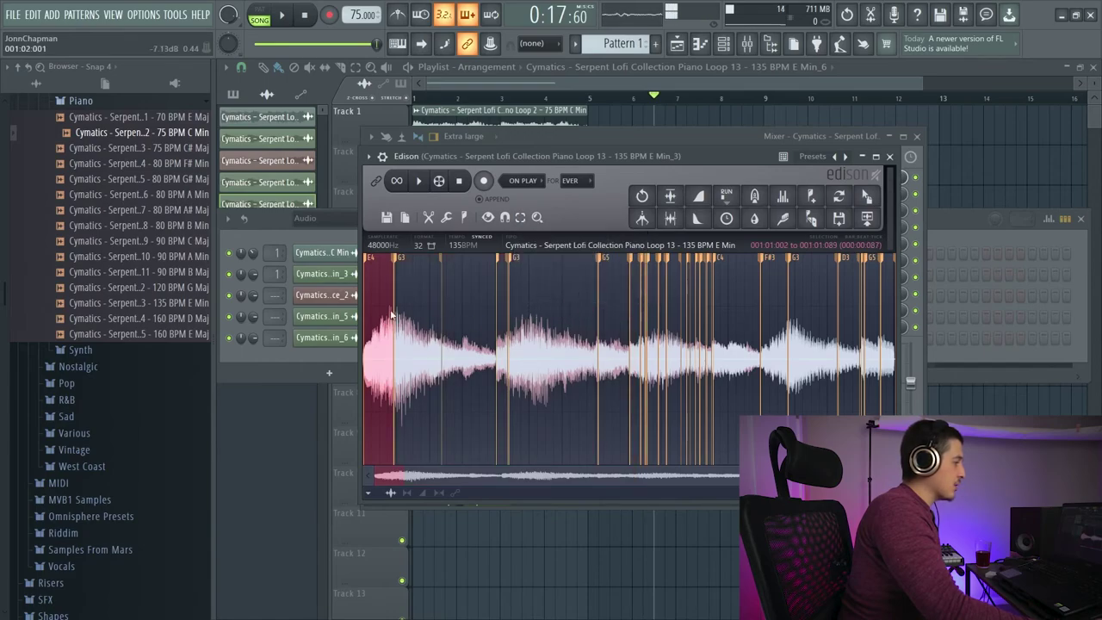
{"action": "left_click", "coordinate": [536, 217]}
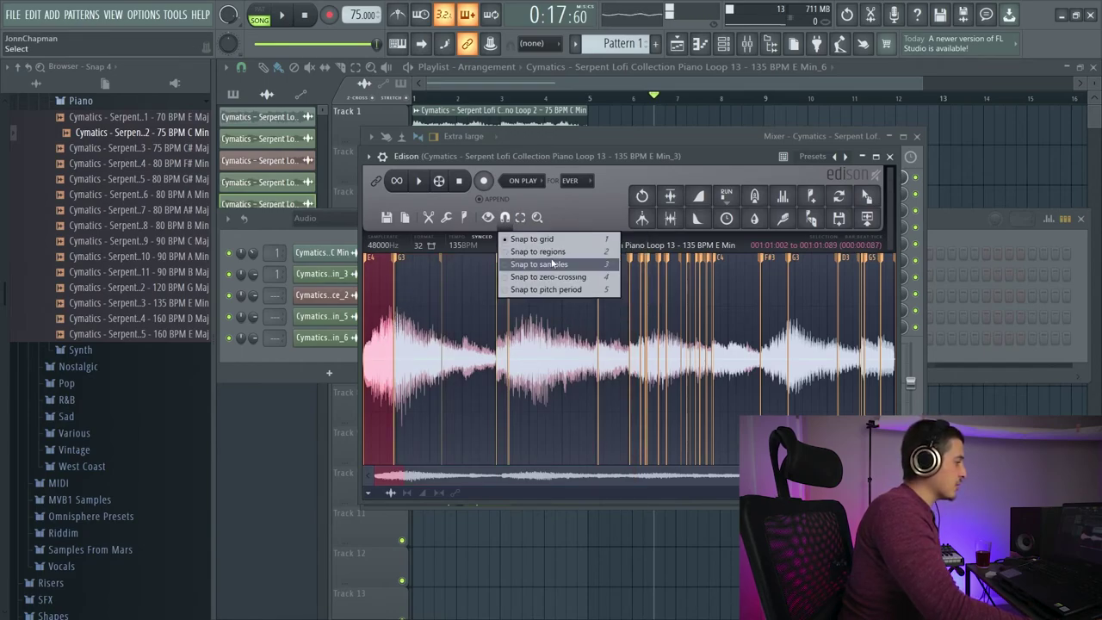
Select the next region of the waveform, and return the selection to the previous region.
{"action": "left_click", "coordinate": [534, 222]}
{"action": "left_click", "coordinate": [522, 220]}
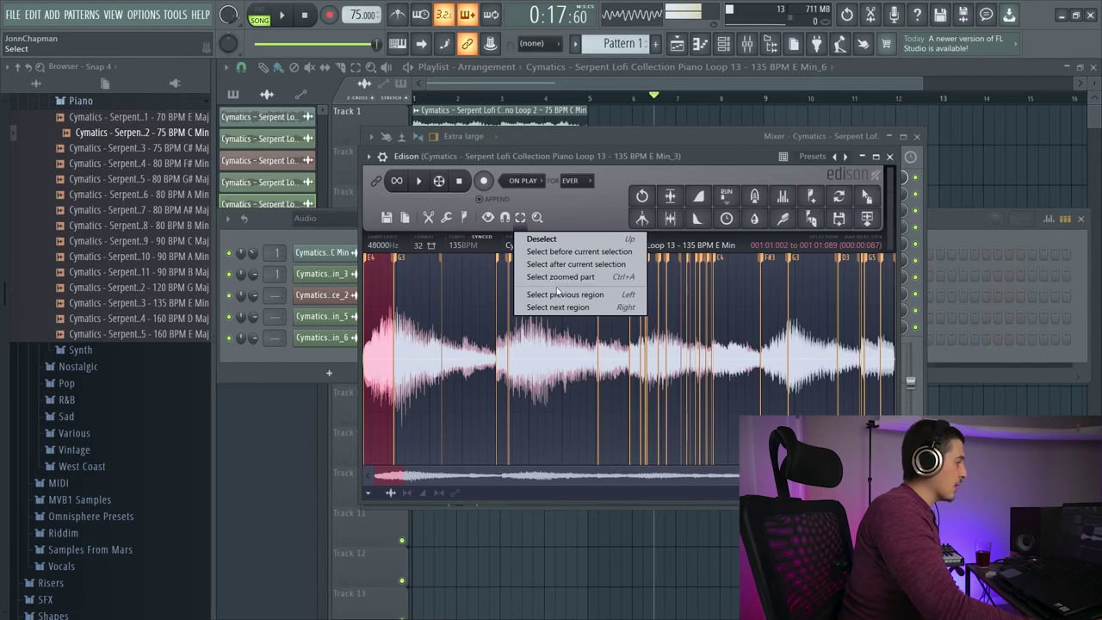
{"action": "left_click", "coordinate": [572, 307]}
{"action": "left_click", "coordinate": [525, 217]}
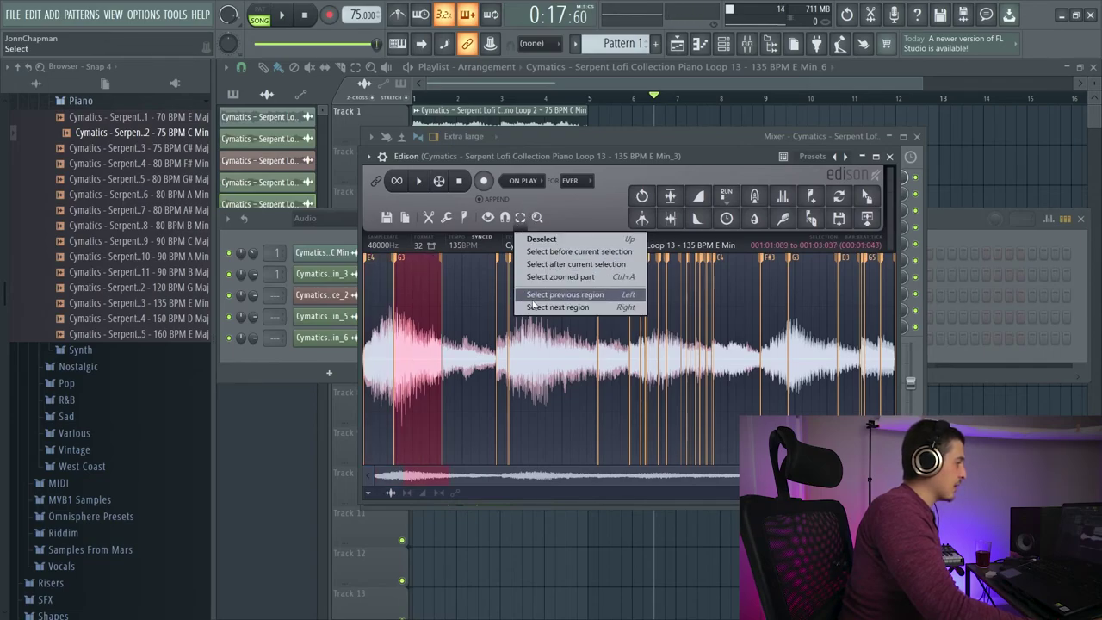
{"action": "left_click", "coordinate": [539, 297]}
Zoom on the right edge of the selection, and zoom back out to the full waveform.
{"action": "left_click", "coordinate": [537, 217]}
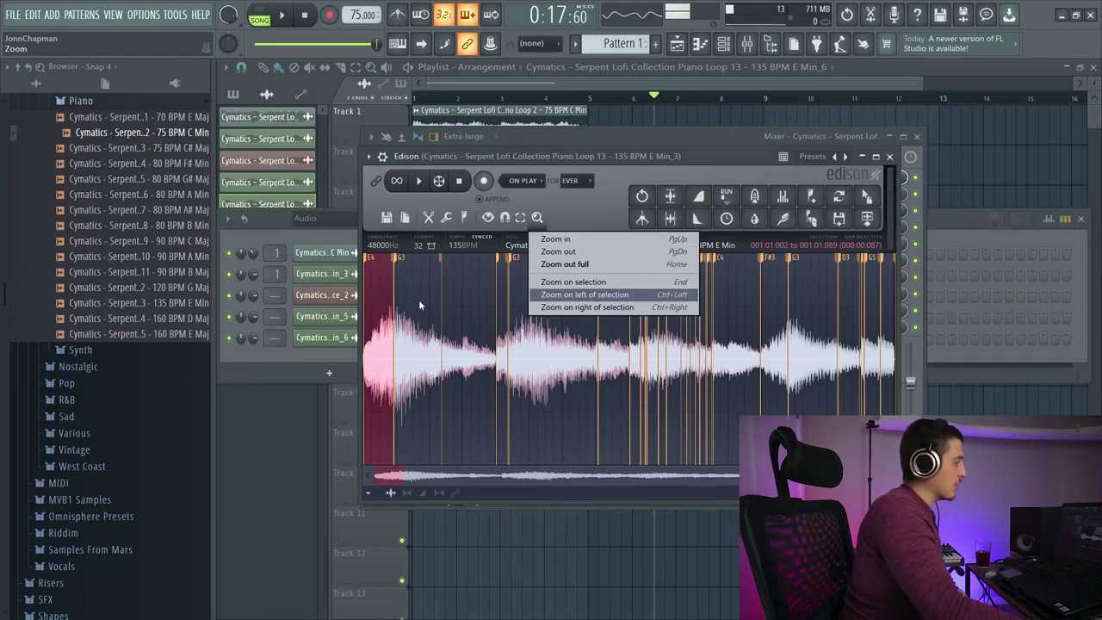
{"action": "left_click", "coordinate": [617, 310]}
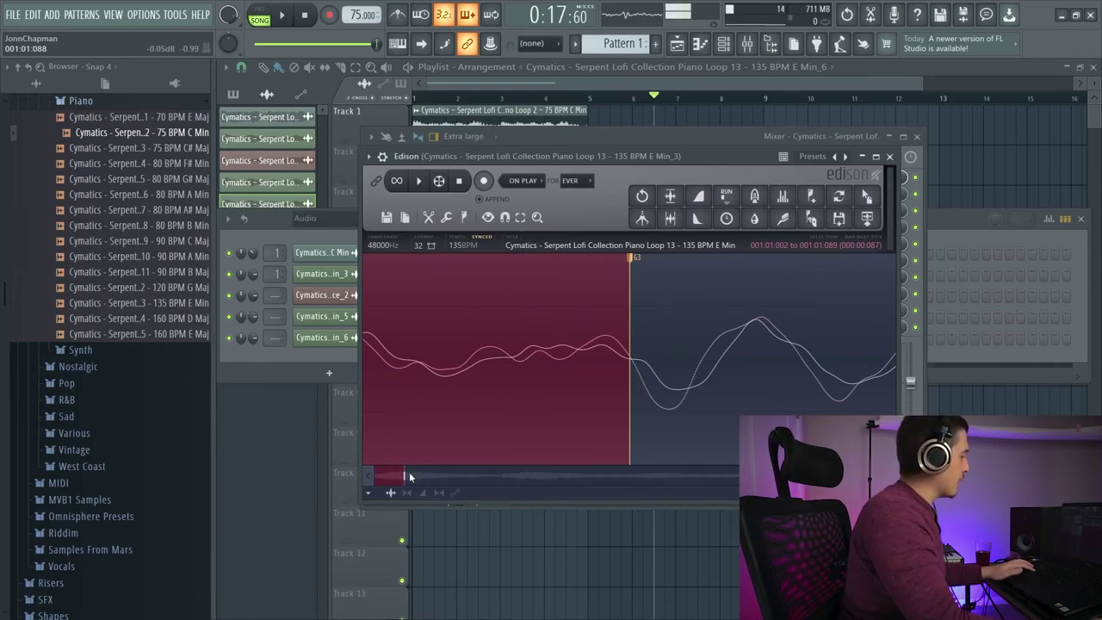
{"action": "scroll", "coordinate": [406, 473], "scroll_direction": "down", "scroll_amount": 10}
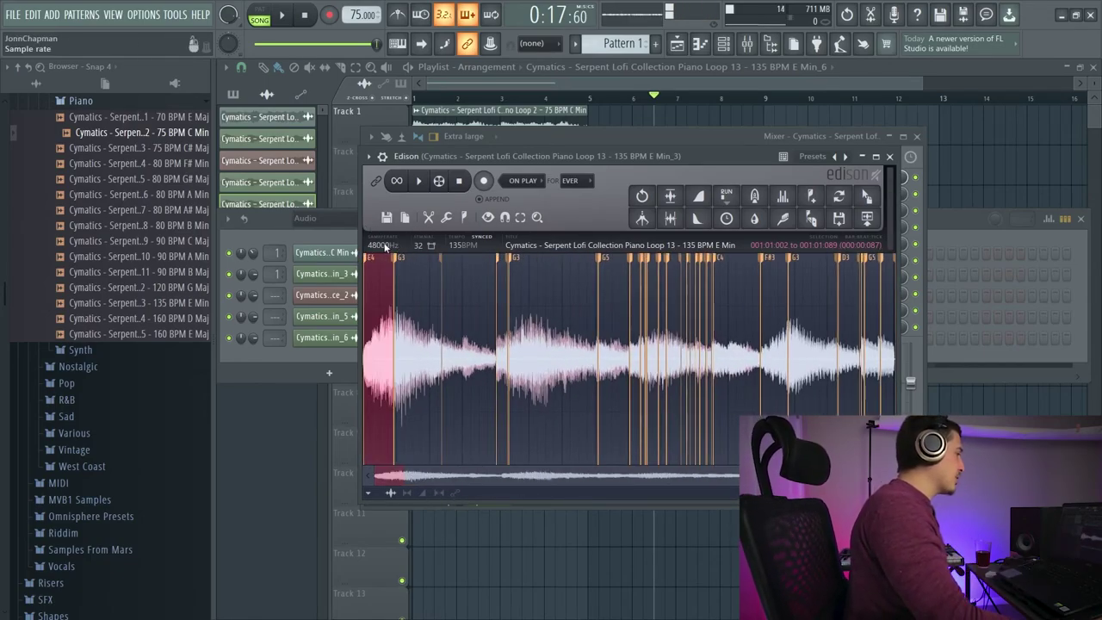
Review the loop's sample properties, including title, samplerate, format and tempo, and close them.
{"action": "left_click", "coordinate": [386, 245]}
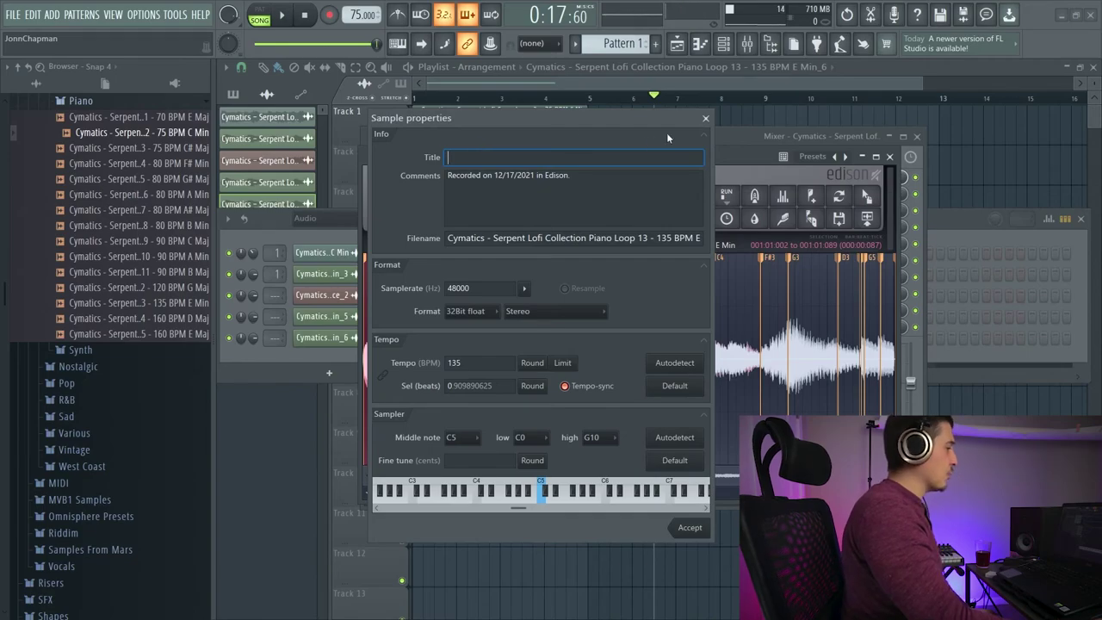
{"action": "left_click", "coordinate": [704, 118]}
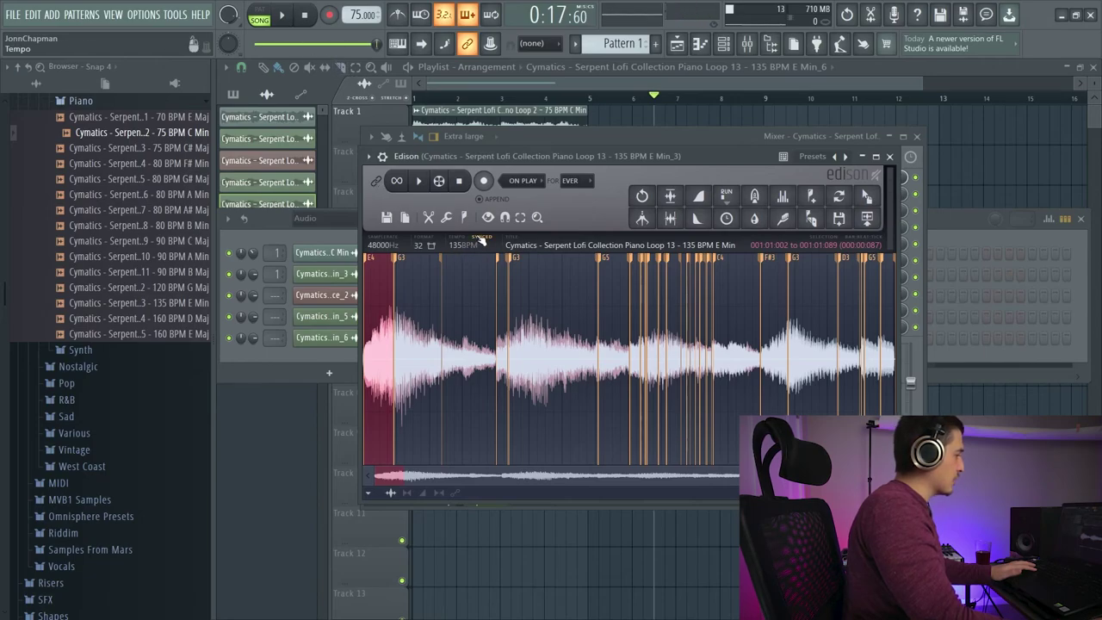
{"action": "left_click", "coordinate": [485, 254]}
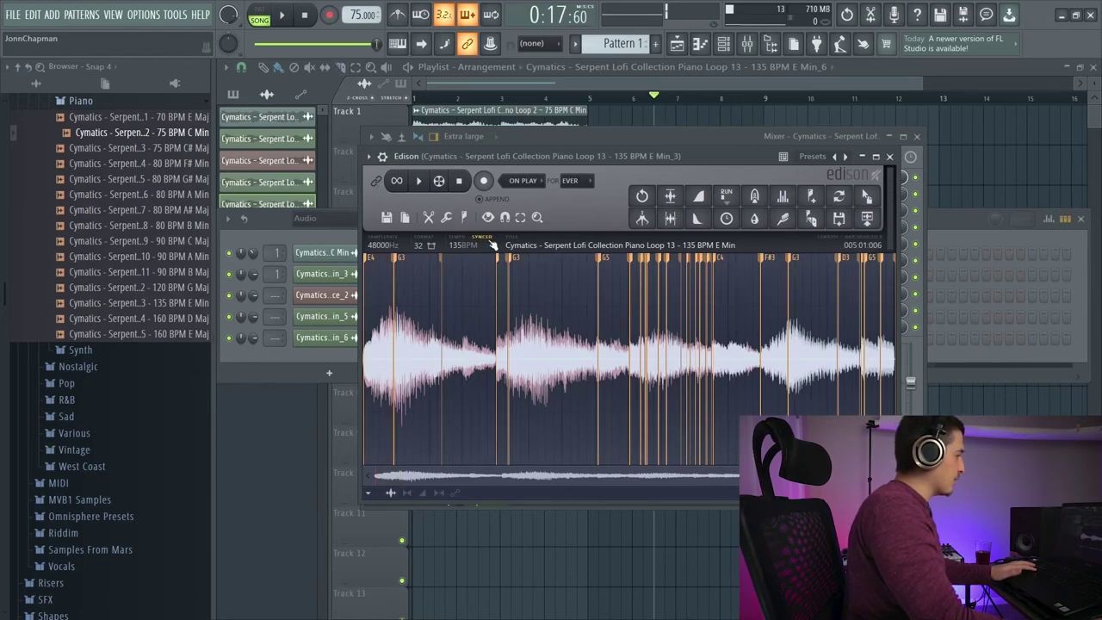
{"action": "left_click", "coordinate": [549, 245]}
{"action": "key", "text": "Escape"}
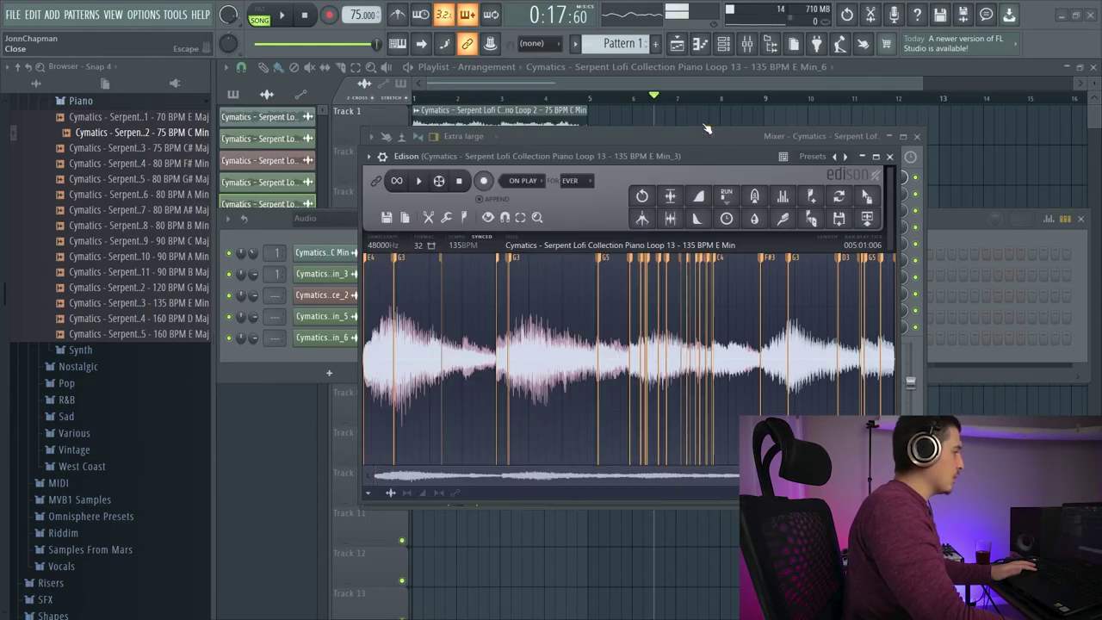
{"action": "left_click", "coordinate": [598, 250]}
{"action": "left_click", "coordinate": [706, 119]}
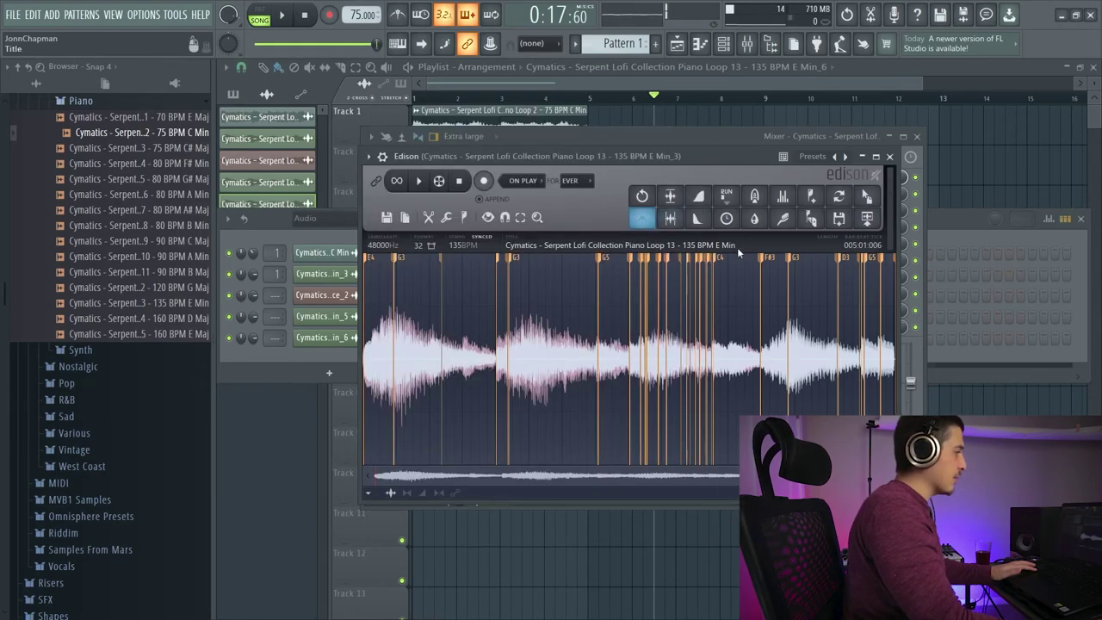
Look through the time format options for the loop's length display.
{"action": "left_click", "coordinate": [850, 246]}
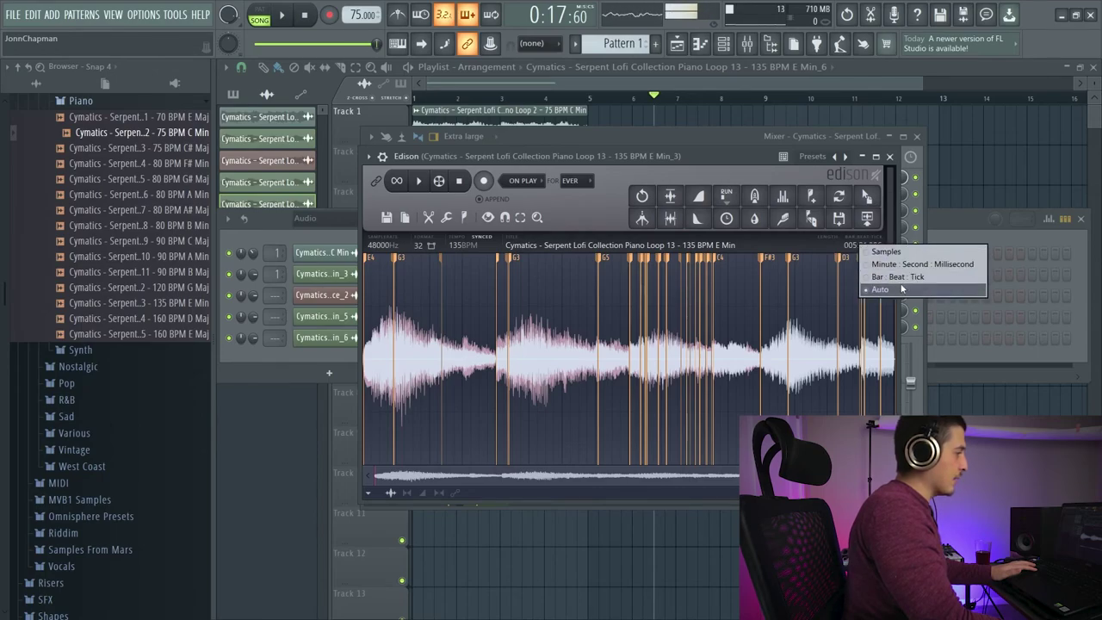
{"action": "left_click", "coordinate": [861, 248]}
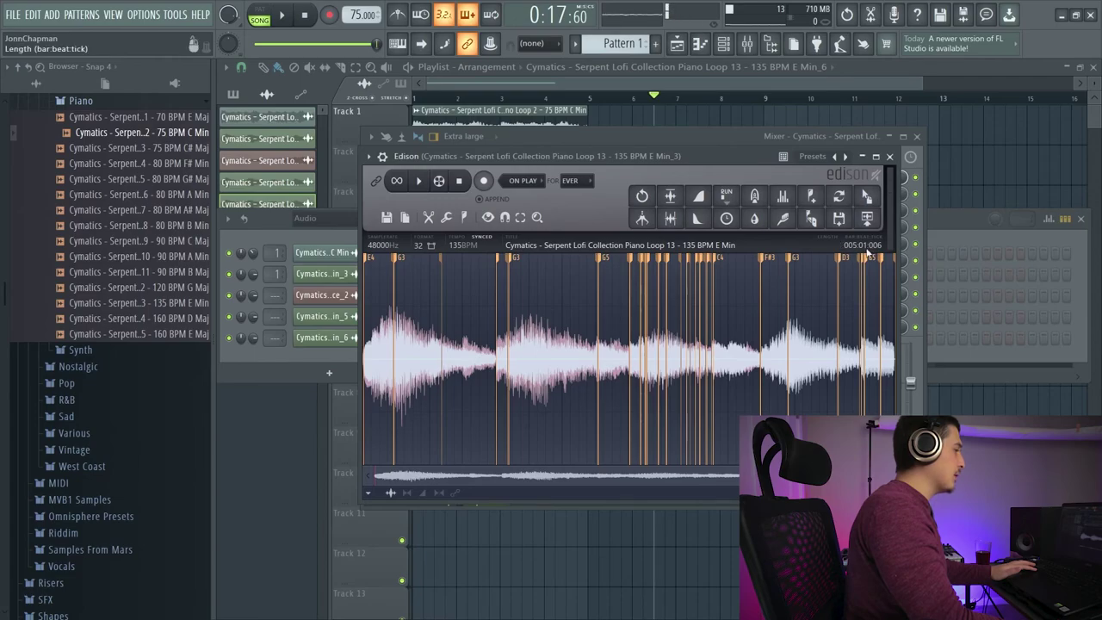
{"action": "left_click", "coordinate": [861, 247]}
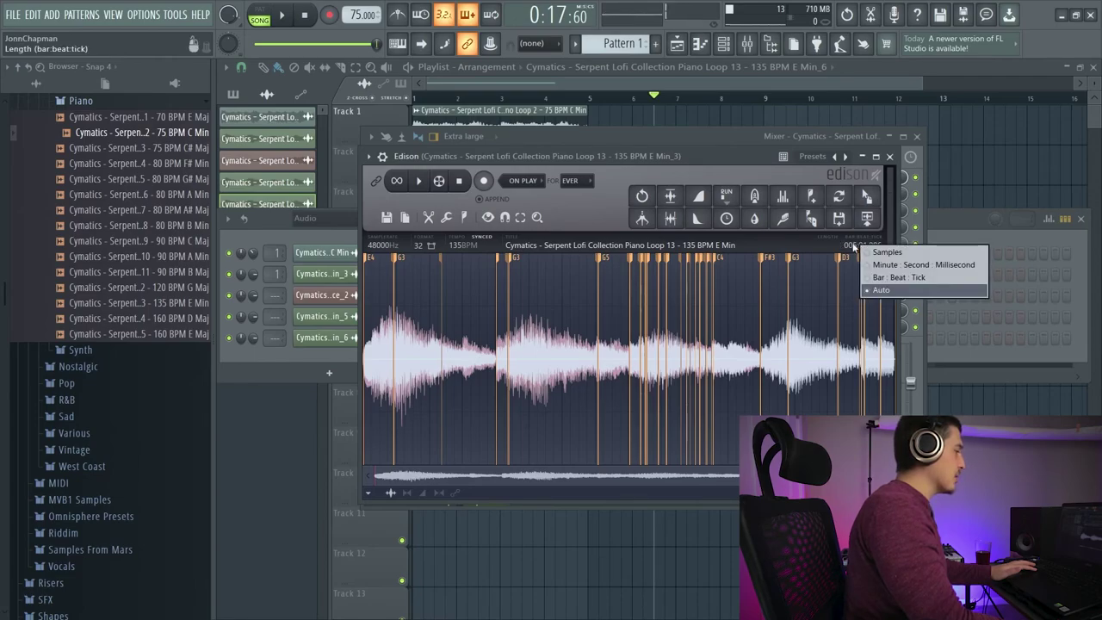
{"action": "left_click", "coordinate": [861, 259]}
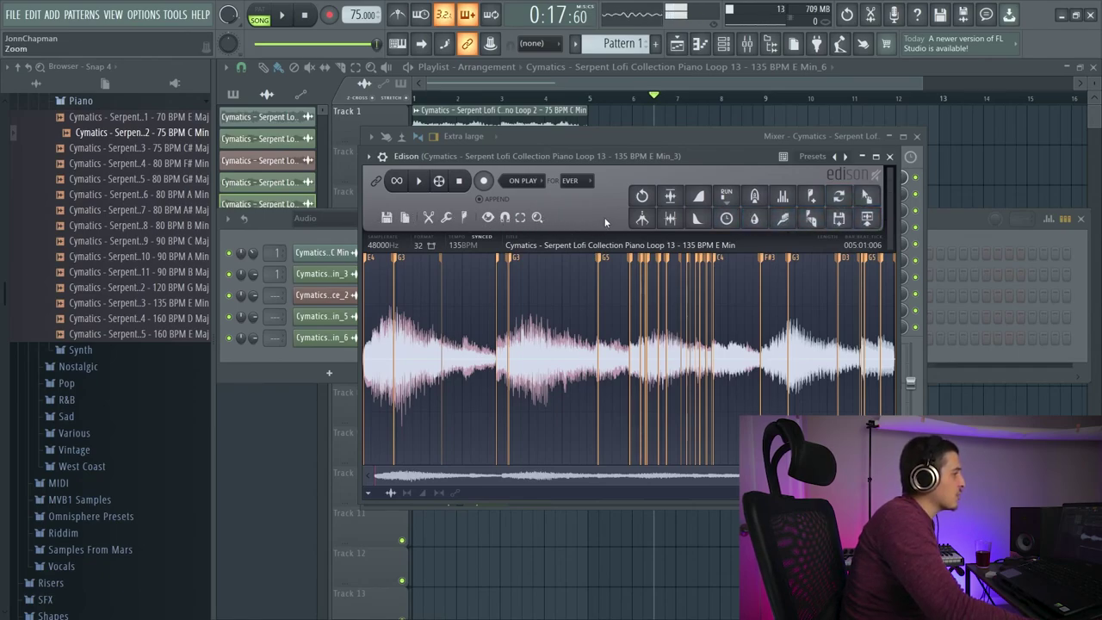
Look through the undo history of the piano loop and close it.
{"action": "right_click", "coordinate": [652, 194]}
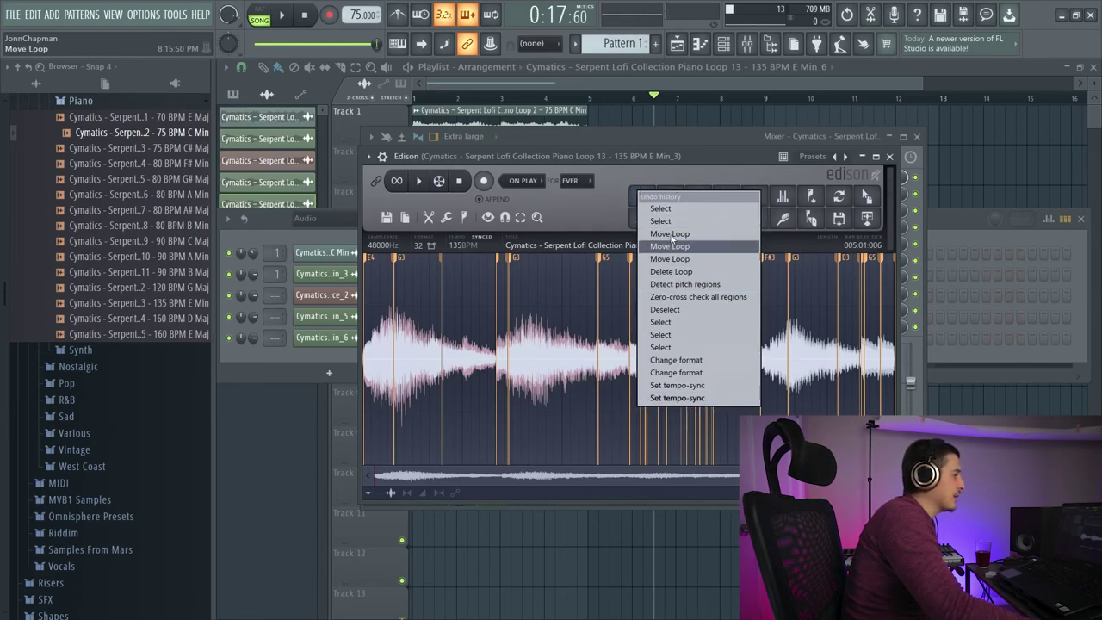
{"action": "left_click", "coordinate": [643, 195]}
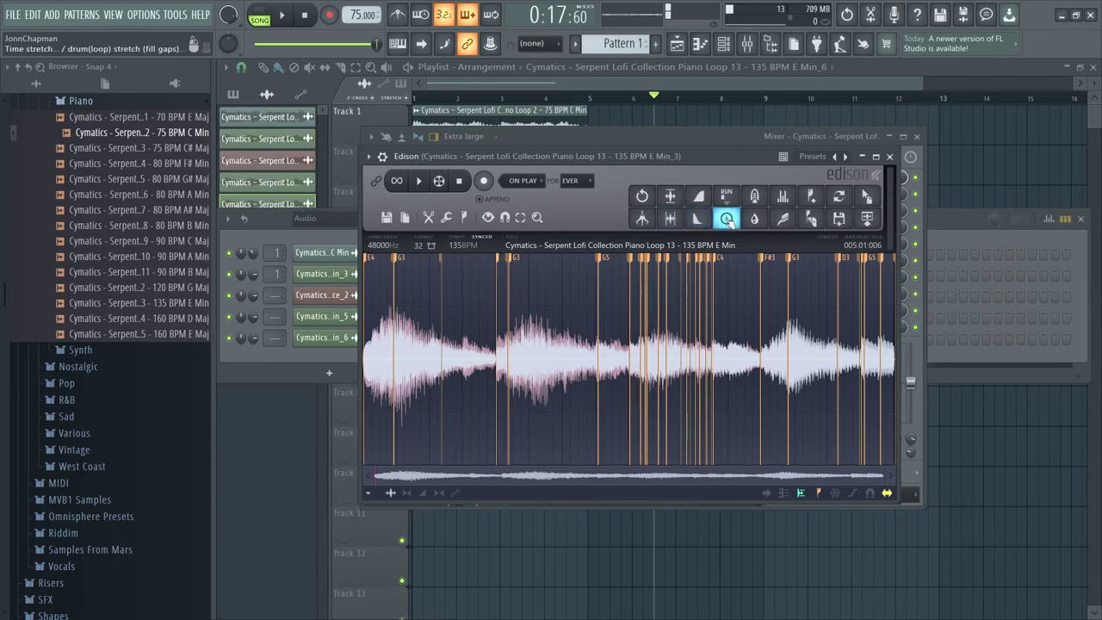
{"action": "left_click", "coordinate": [810, 219]}
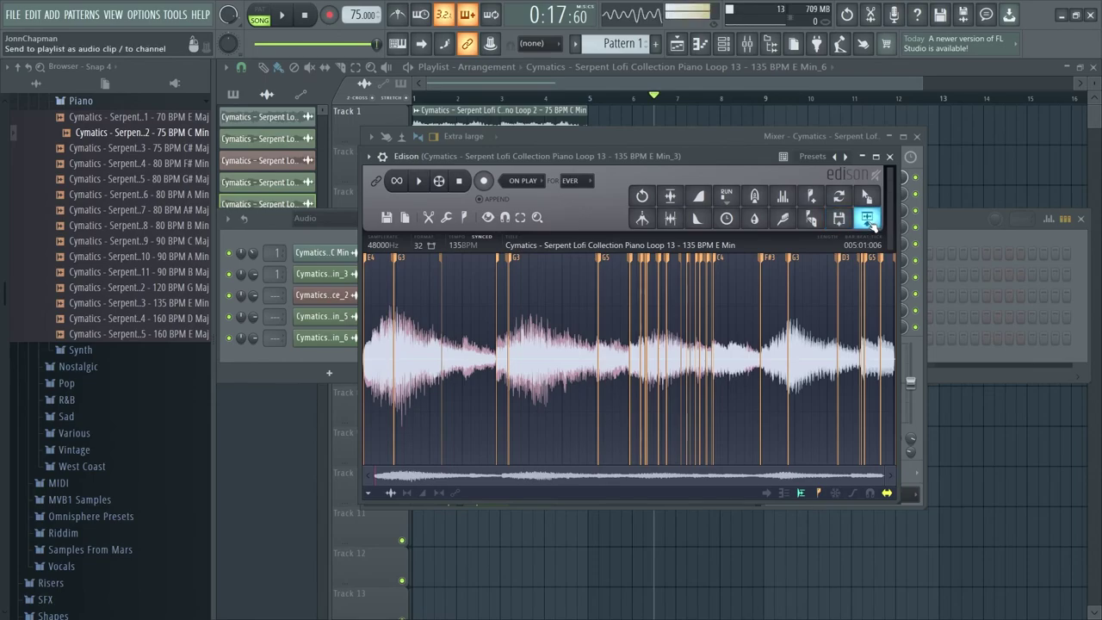
Send the edited loop to the selected channel, and send it to the playlist as an audio clip.
{"action": "left_click", "coordinate": [866, 219]}
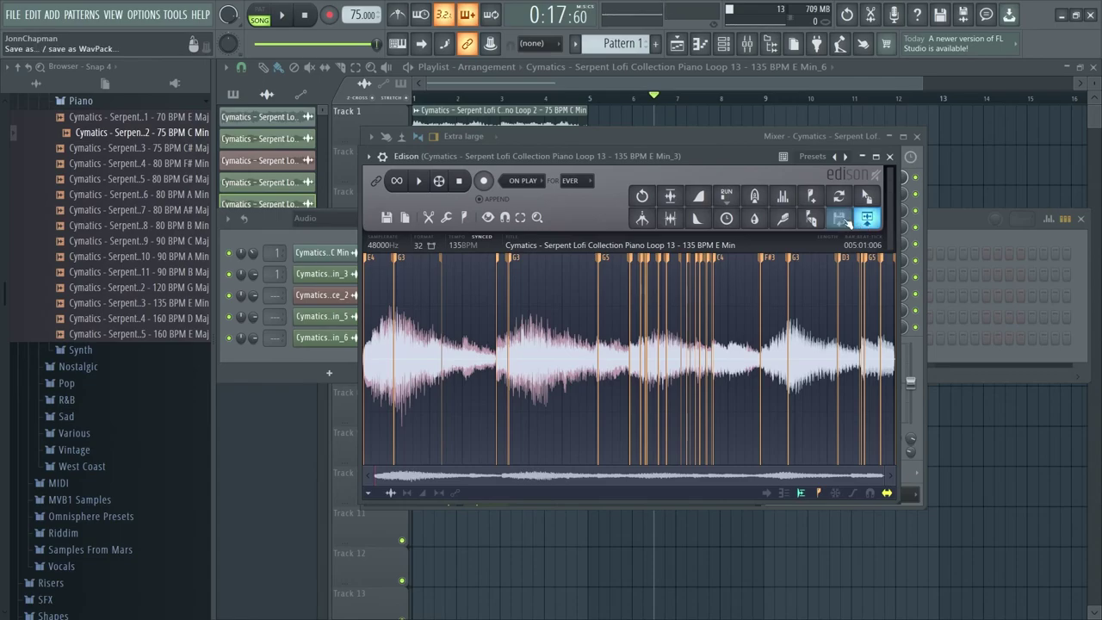
{"action": "left_click", "coordinate": [406, 349]}
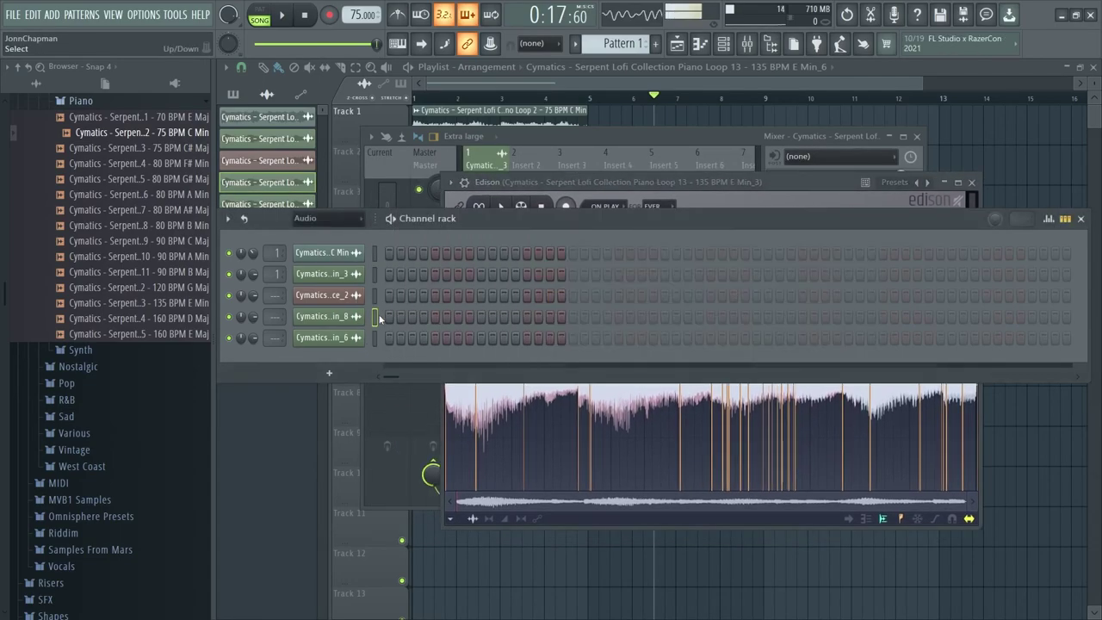
{"action": "left_click", "coordinate": [375, 338]}
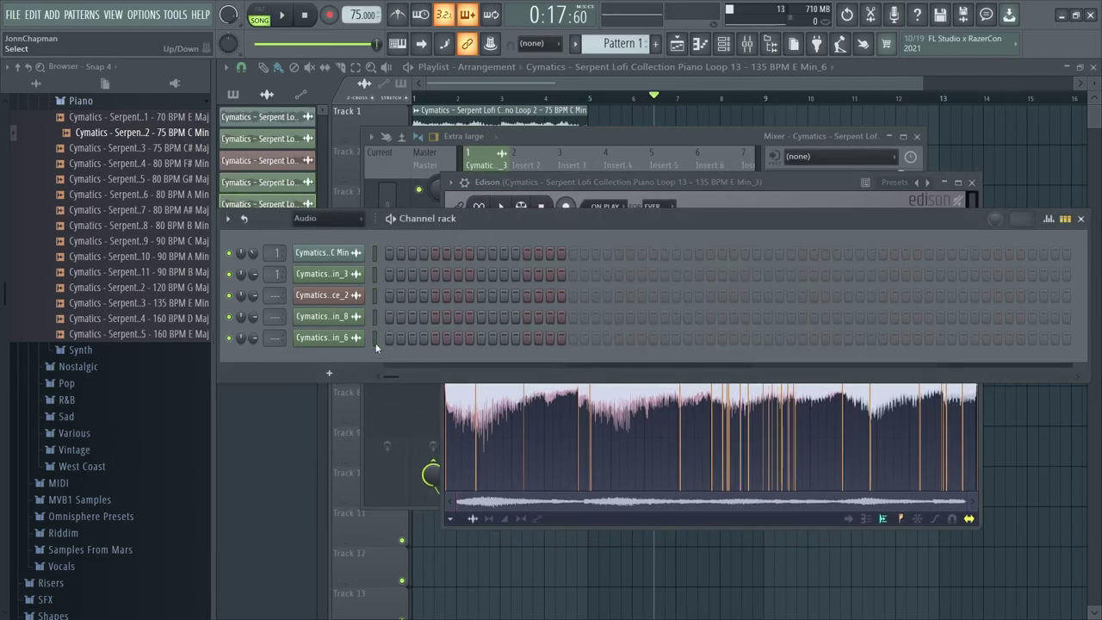
{"action": "left_click", "coordinate": [444, 454]}
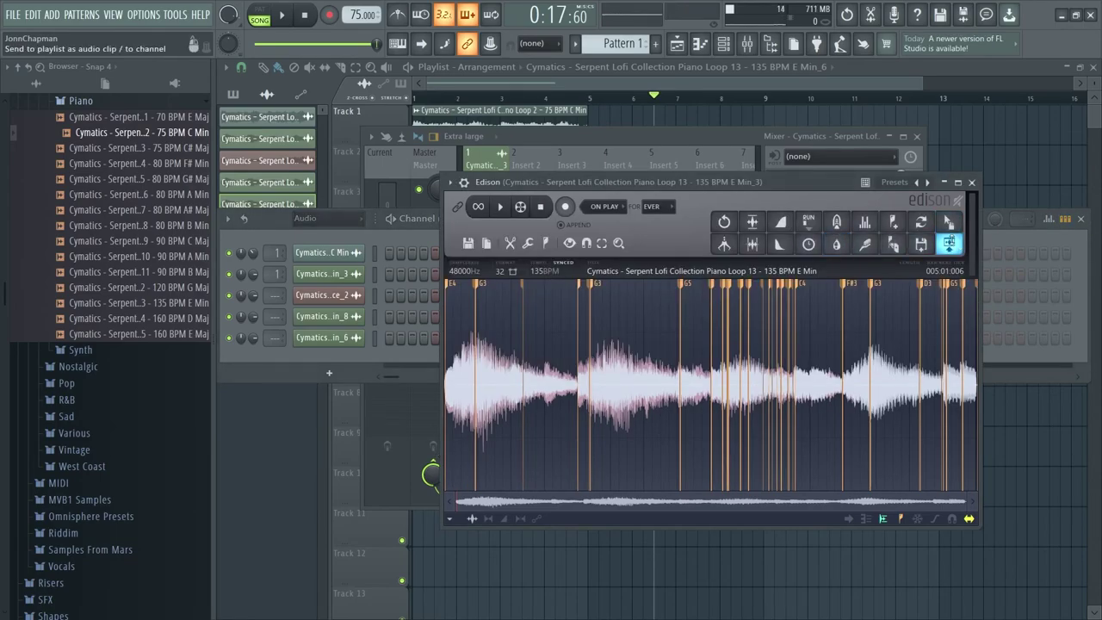
{"action": "left_click_drag", "start_coordinate": [948, 225], "coordinate": [327, 362]}
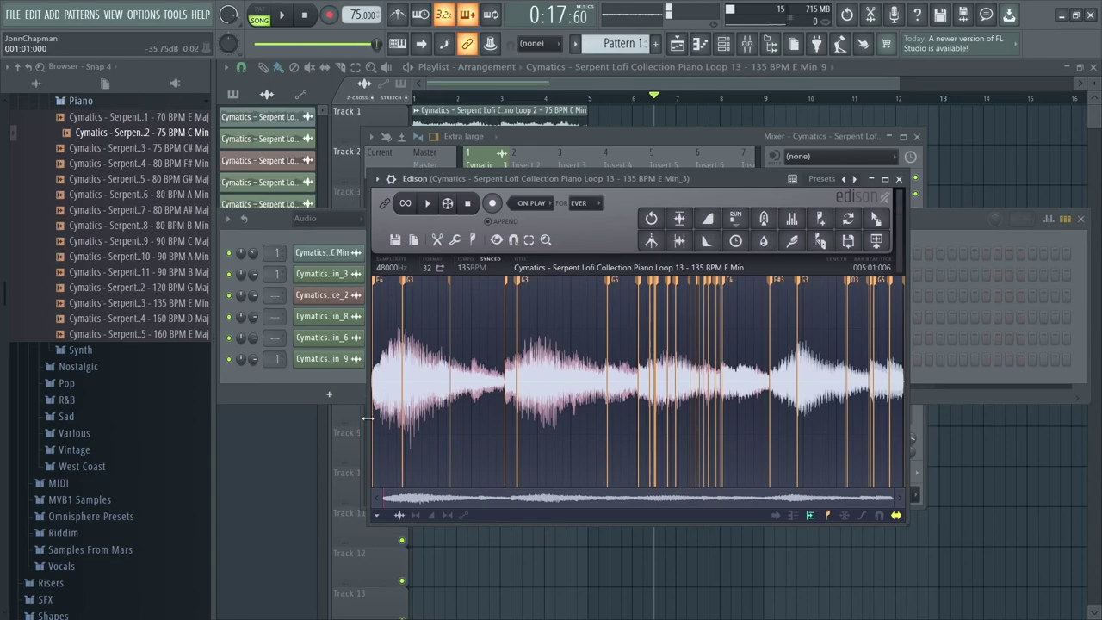
Look through Edison's combined command list, including the Format and Regions options, and close it.
{"action": "left_click", "coordinate": [382, 517]}
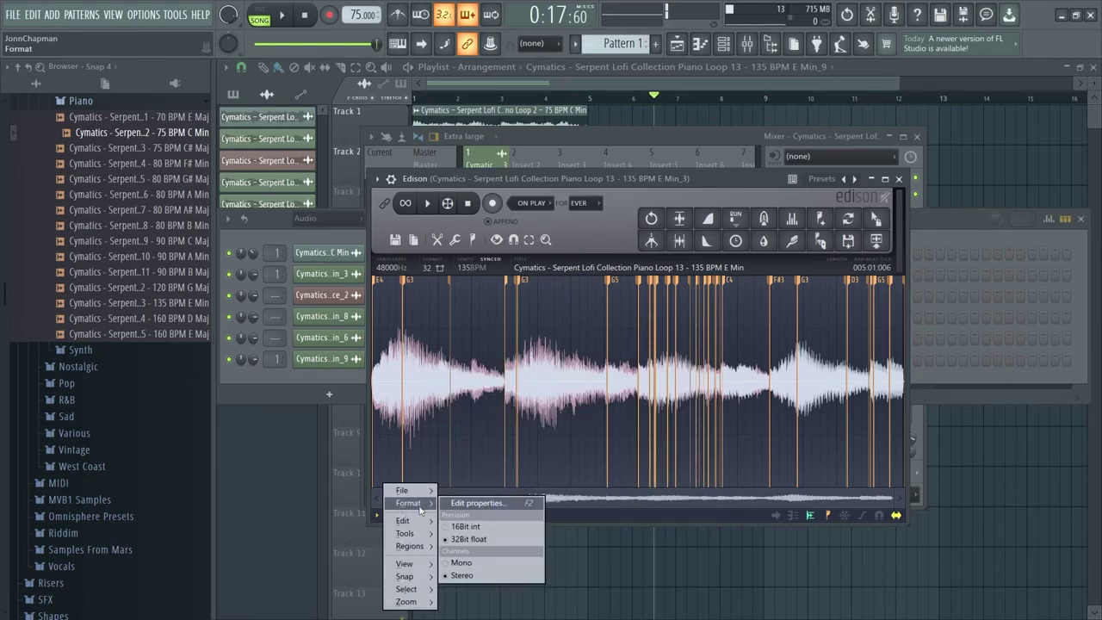
{"action": "mouse_move", "coordinate": [423, 568]}
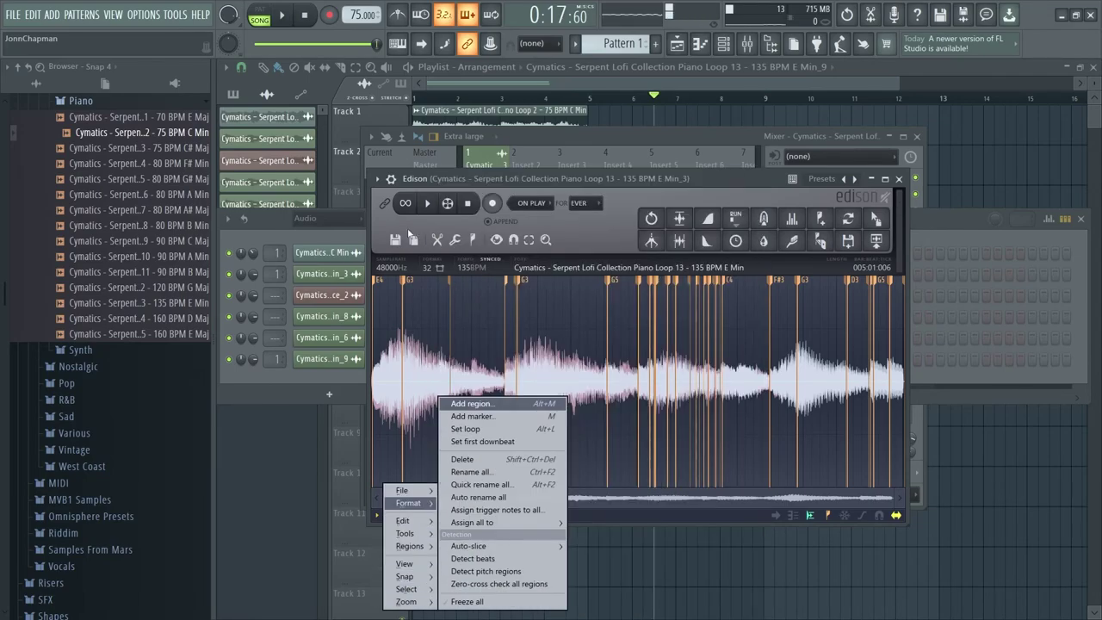
{"action": "mouse_move", "coordinate": [409, 503]}
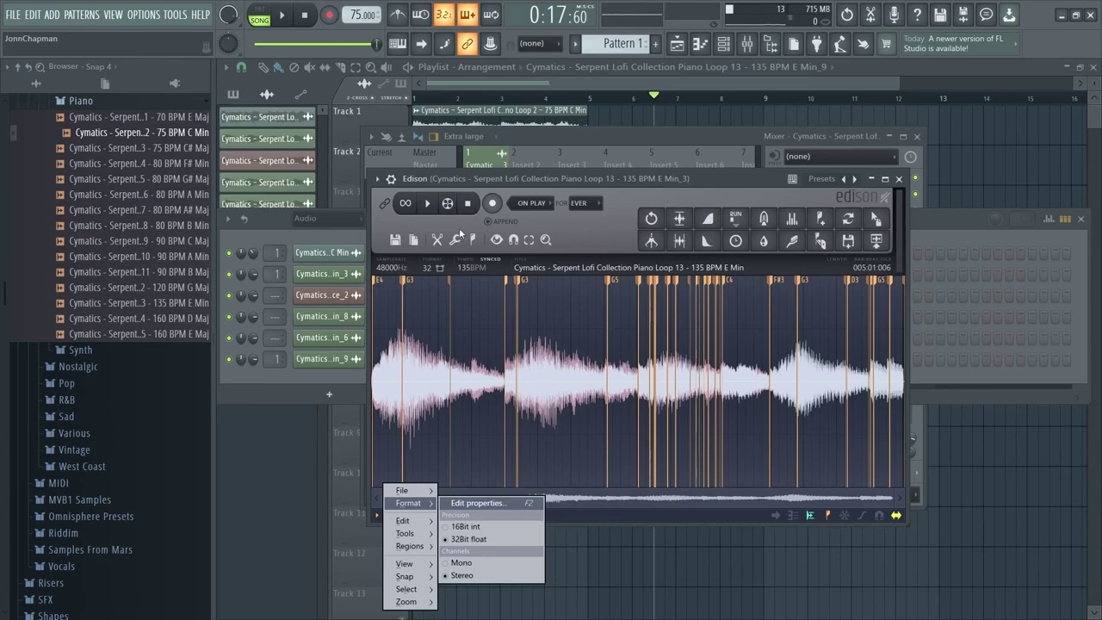
{"action": "left_click", "coordinate": [539, 246]}
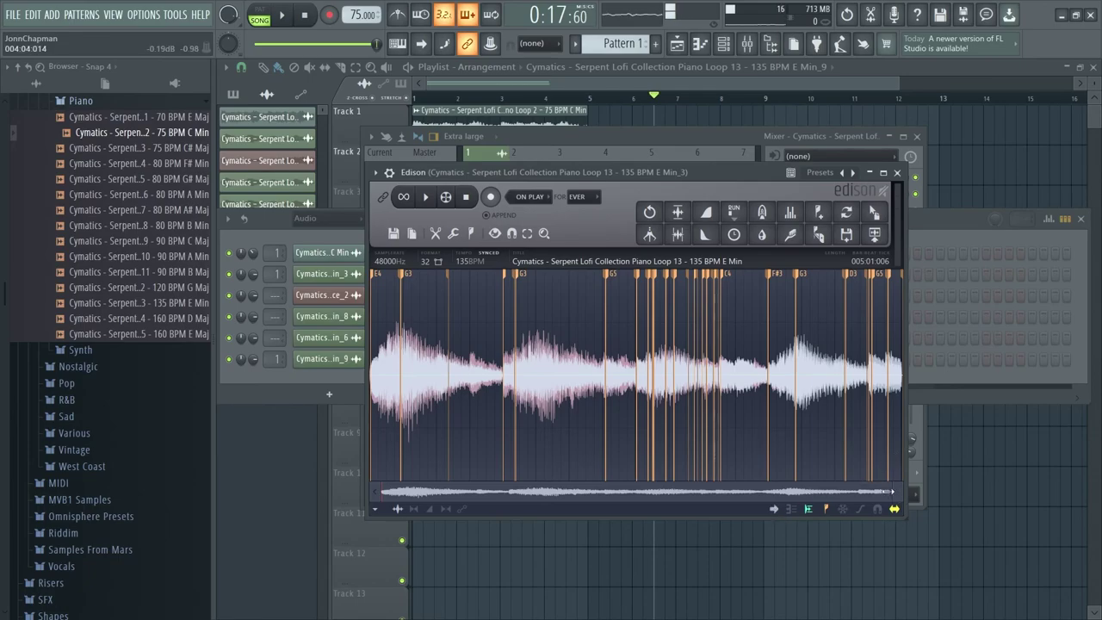
Play the zoomed-in waveform with scrolling to the playback marker on, and play it again with scrolling off.
{"action": "scroll", "coordinate": [479, 460], "scroll_direction": "up", "scroll_amount": 10}
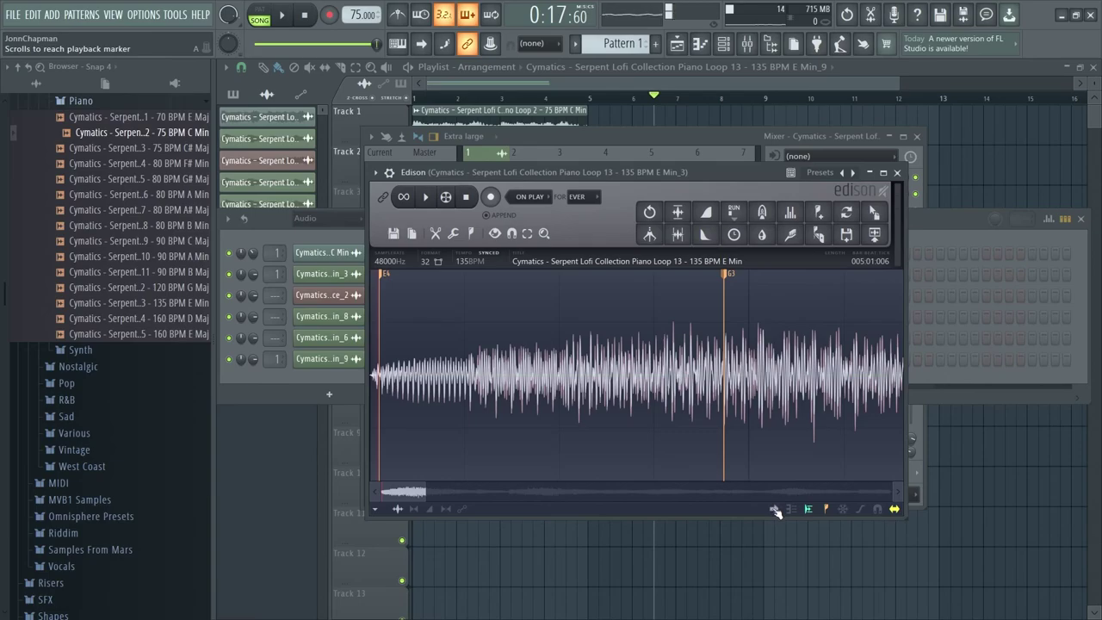
{"action": "left_click", "coordinate": [426, 197]}
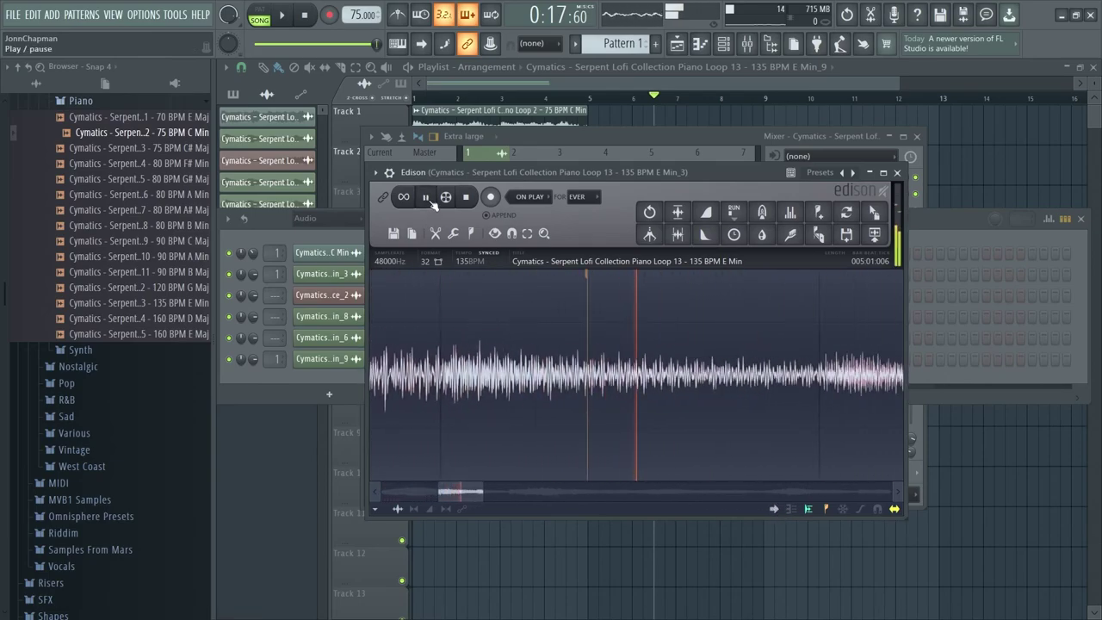
{"action": "left_click", "coordinate": [426, 197]}
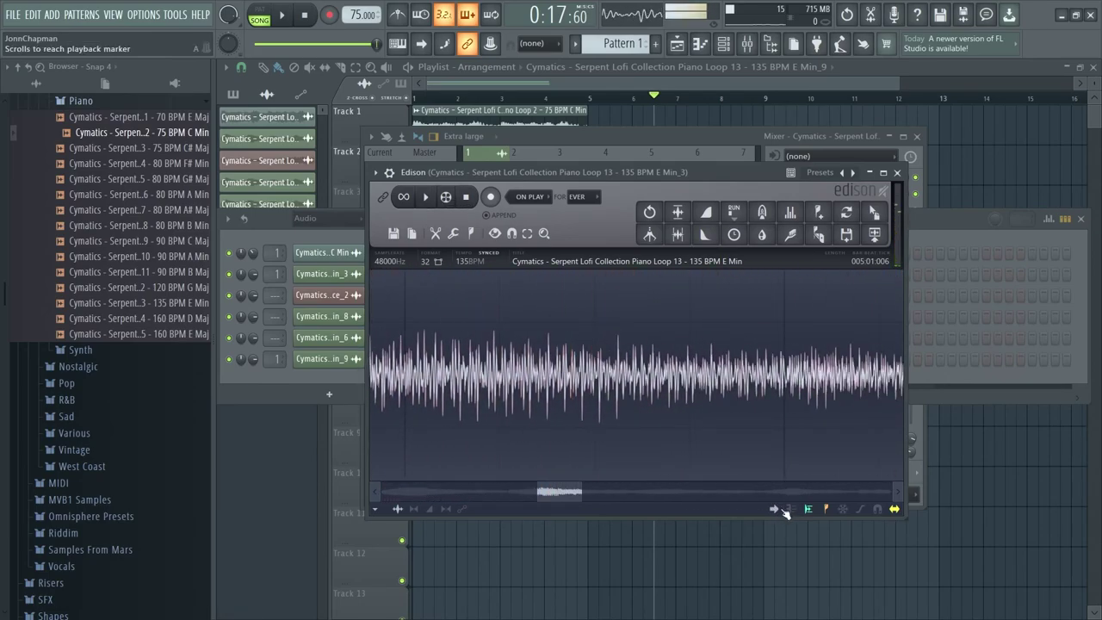
{"action": "left_click", "coordinate": [425, 197]}
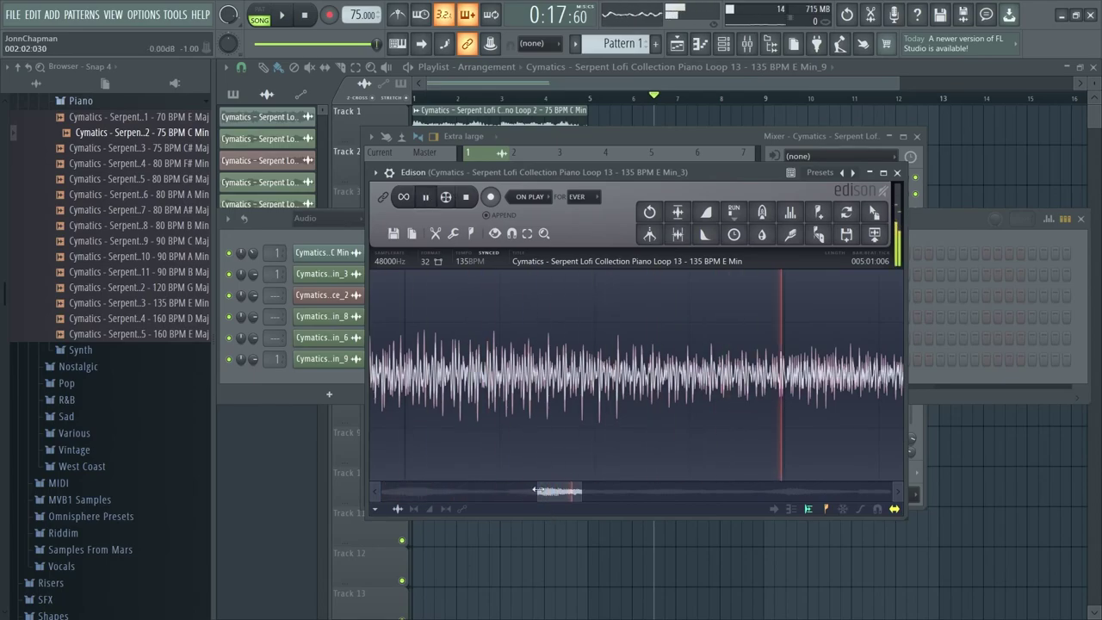
{"action": "key", "text": "space"}
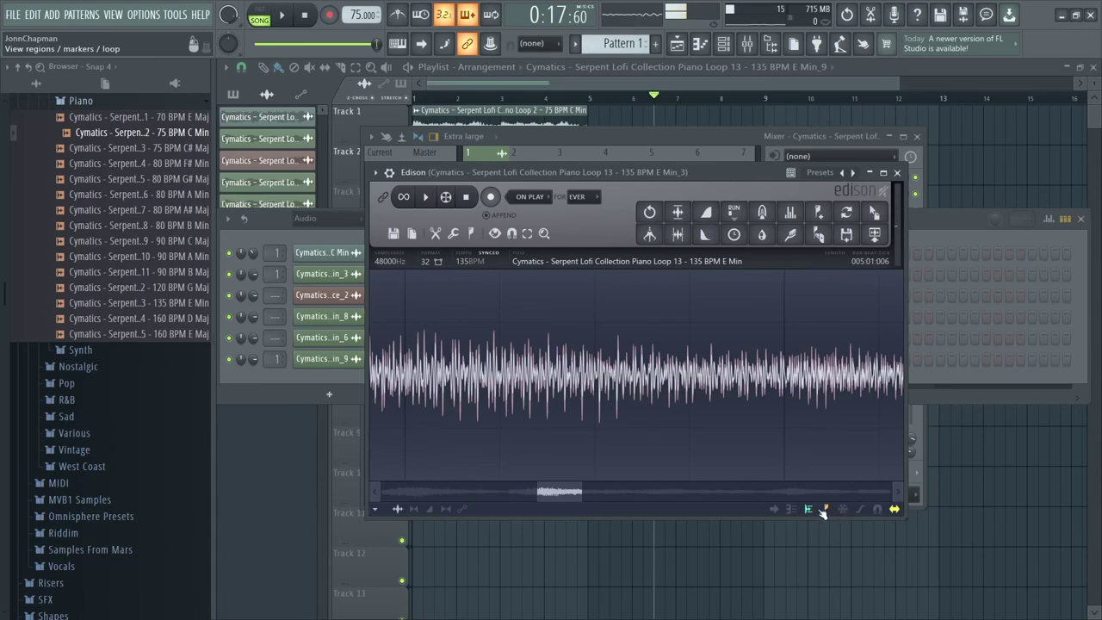
View the loop as a spectrum, and switch back to the waveform view.
{"action": "left_click", "coordinate": [791, 508]}
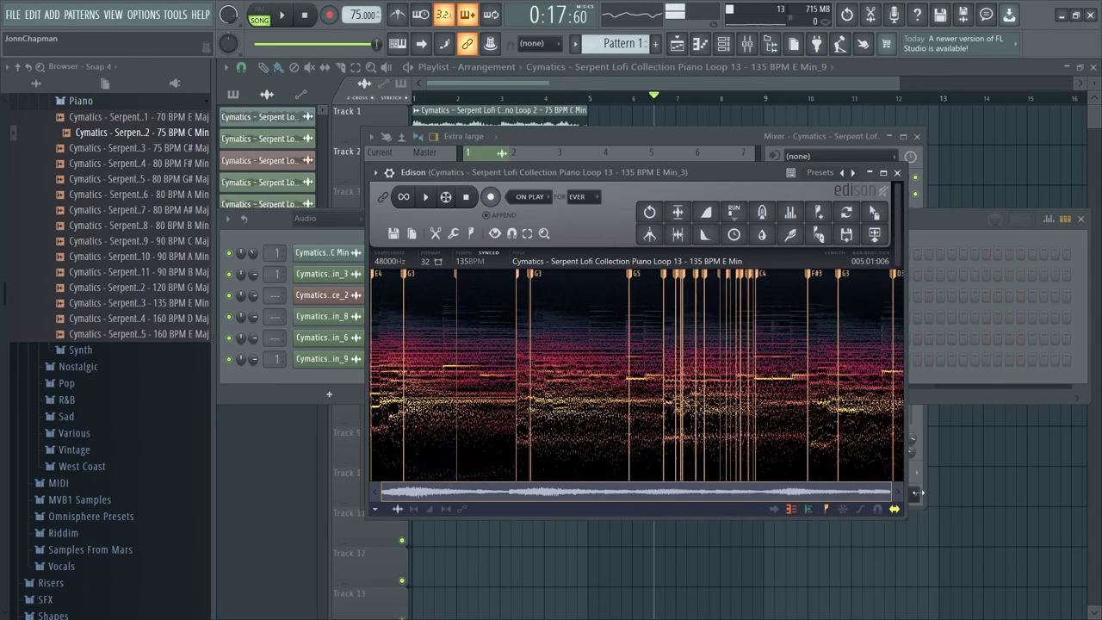
{"action": "left_click", "coordinate": [792, 510]}
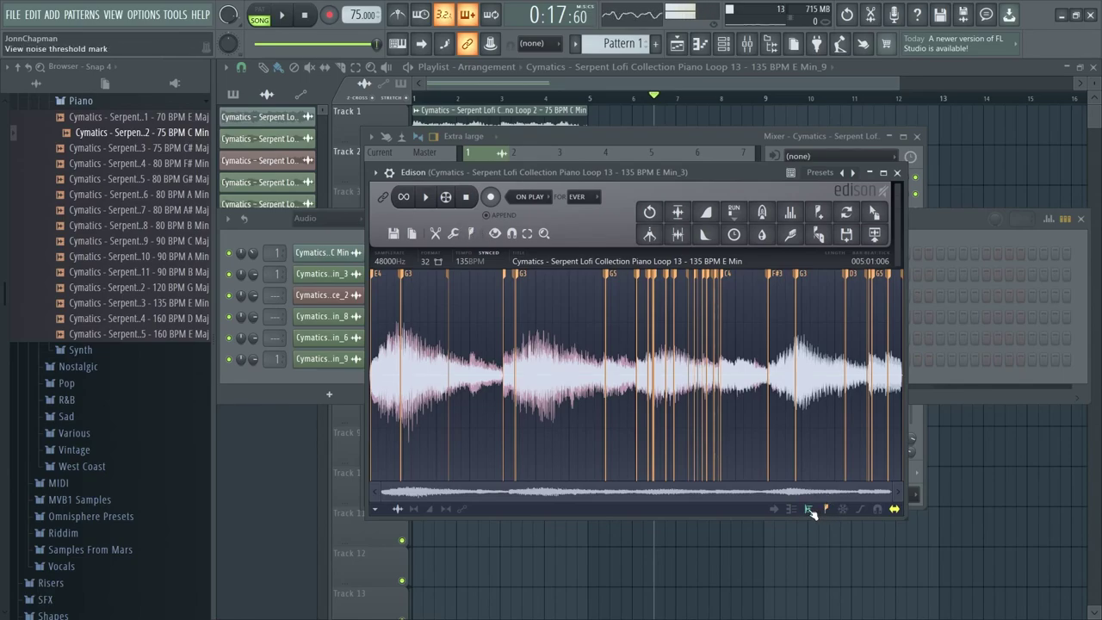
Hide and show the noise threshold mark, and turn on the freeze option.
{"action": "left_click", "coordinate": [810, 512]}
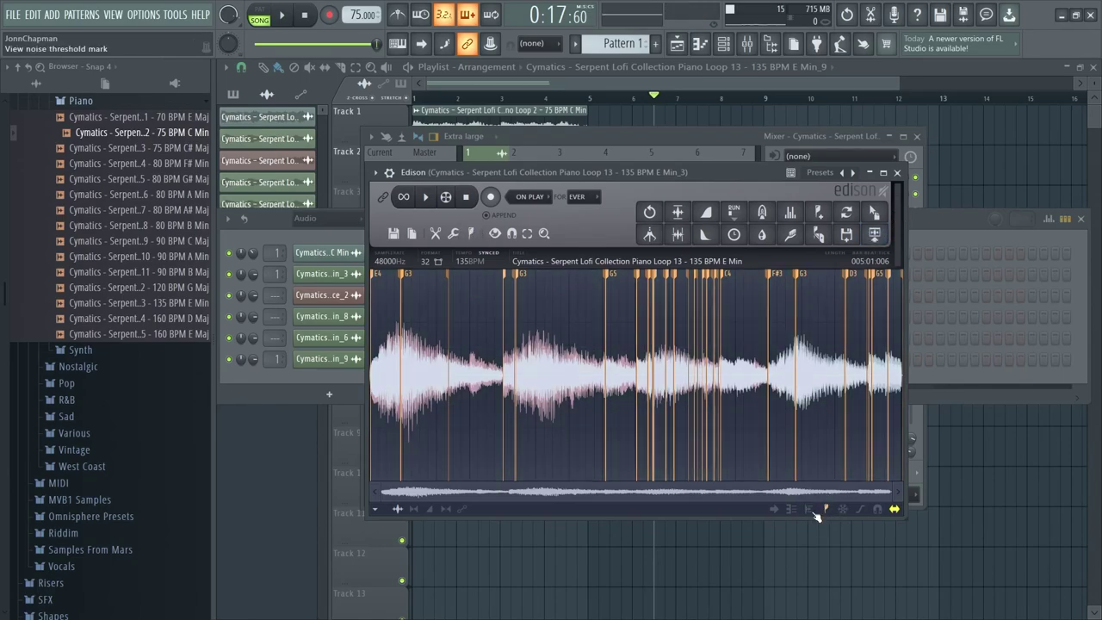
{"action": "left_click", "coordinate": [811, 512]}
{"action": "left_click", "coordinate": [845, 510]}
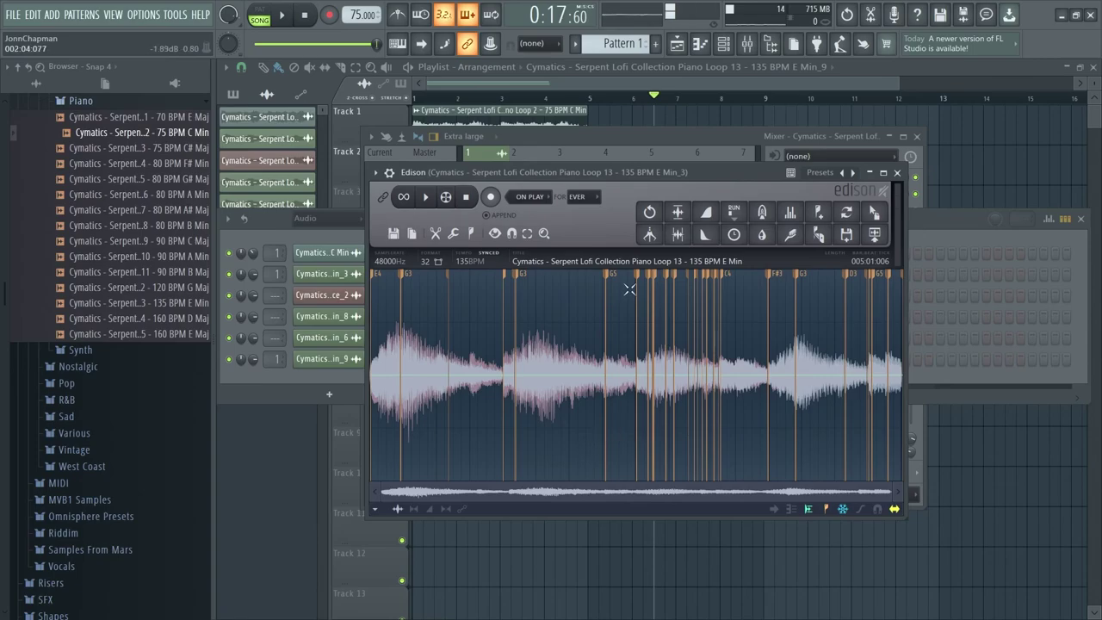
Turn off the freeze option and click-free (smooth) editing, and try out snapping on the waveform.
{"action": "left_click", "coordinate": [848, 508]}
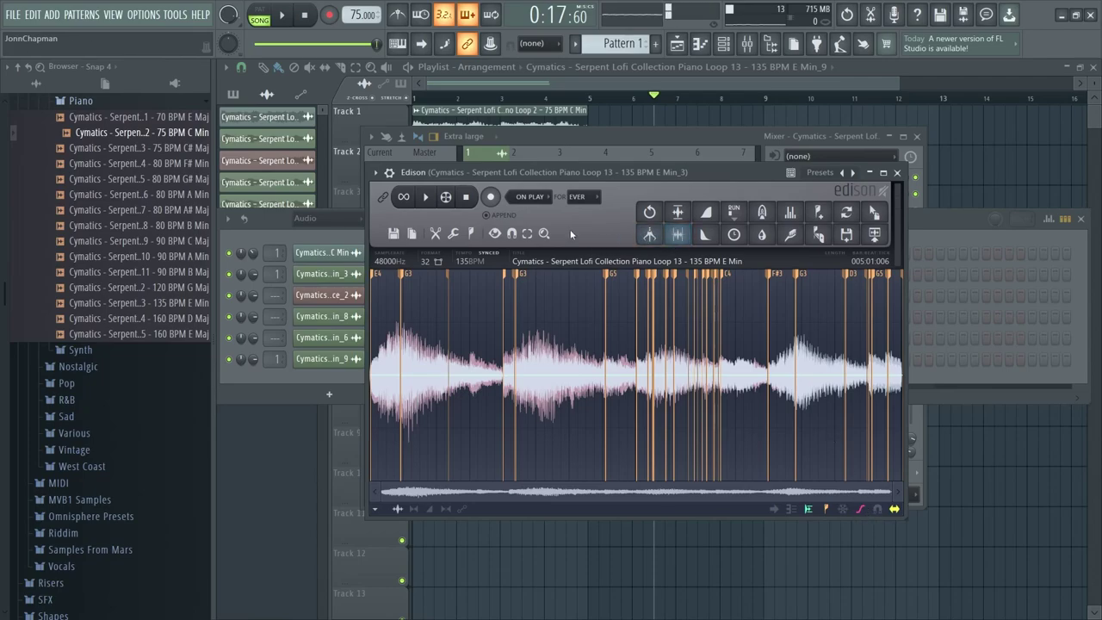
{"action": "left_click", "coordinate": [457, 239]}
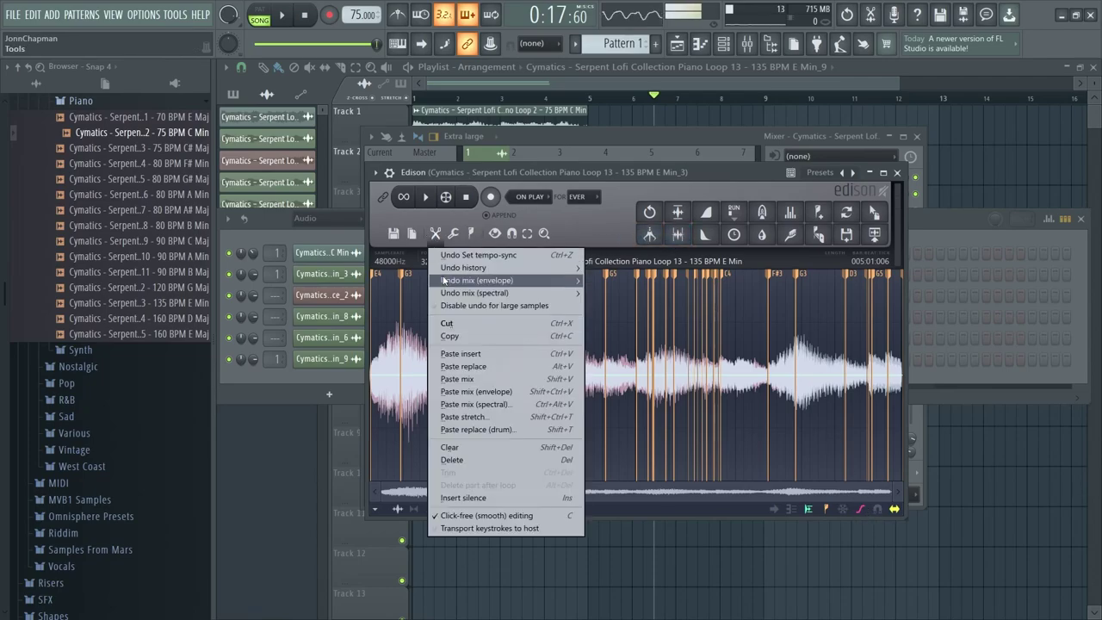
{"action": "left_click", "coordinate": [509, 519]}
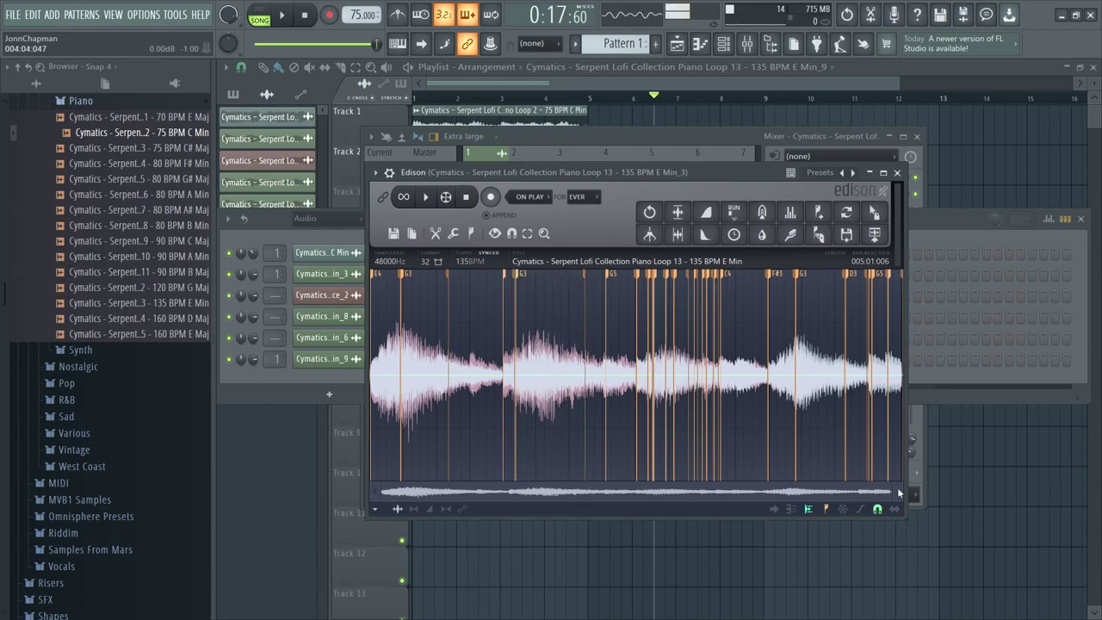
{"action": "mouse_move", "coordinate": [579, 295]}
{"action": "left_mouse_down"}
{"action": "mouse_move", "coordinate": [519, 289]}
{"action": "mouse_move", "coordinate": [586, 293]}
{"action": "left_mouse_up"}
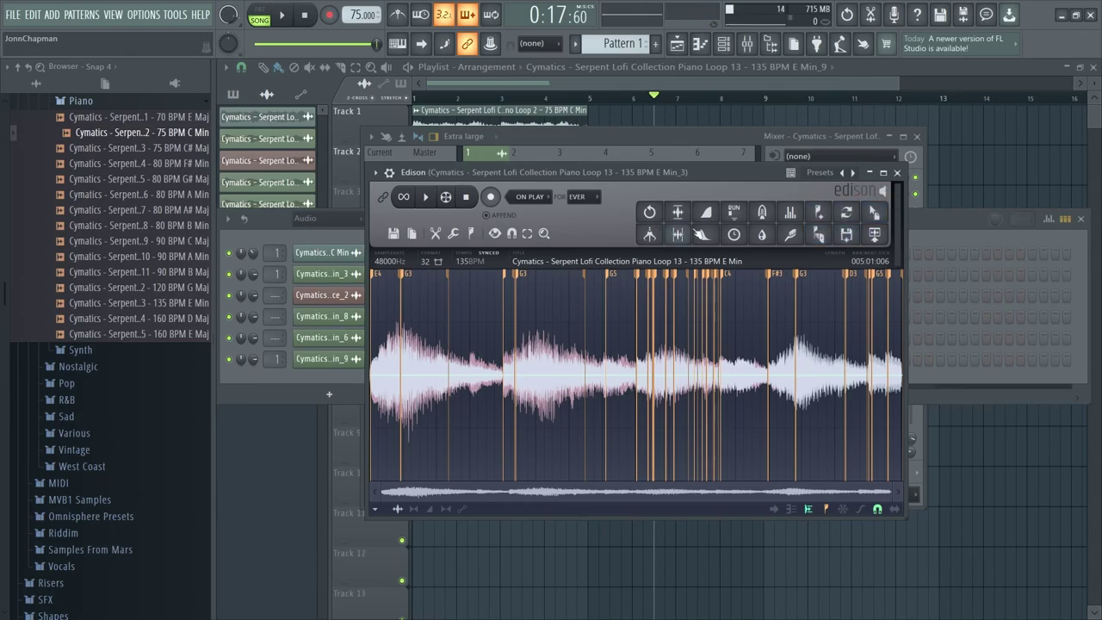
Play the song to watch Edison's input level meter, moving the Edison window during the check, and stop playback.
{"action": "left_click_drag", "start_coordinate": [742, 190], "coordinate": [800, 256]}
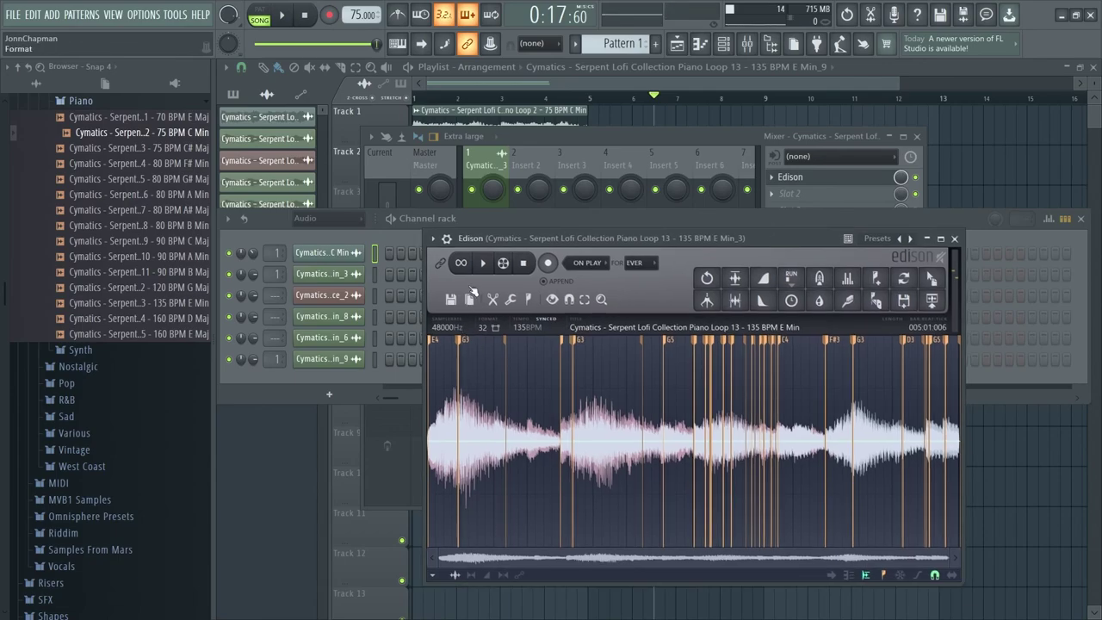
{"action": "key", "text": "space"}
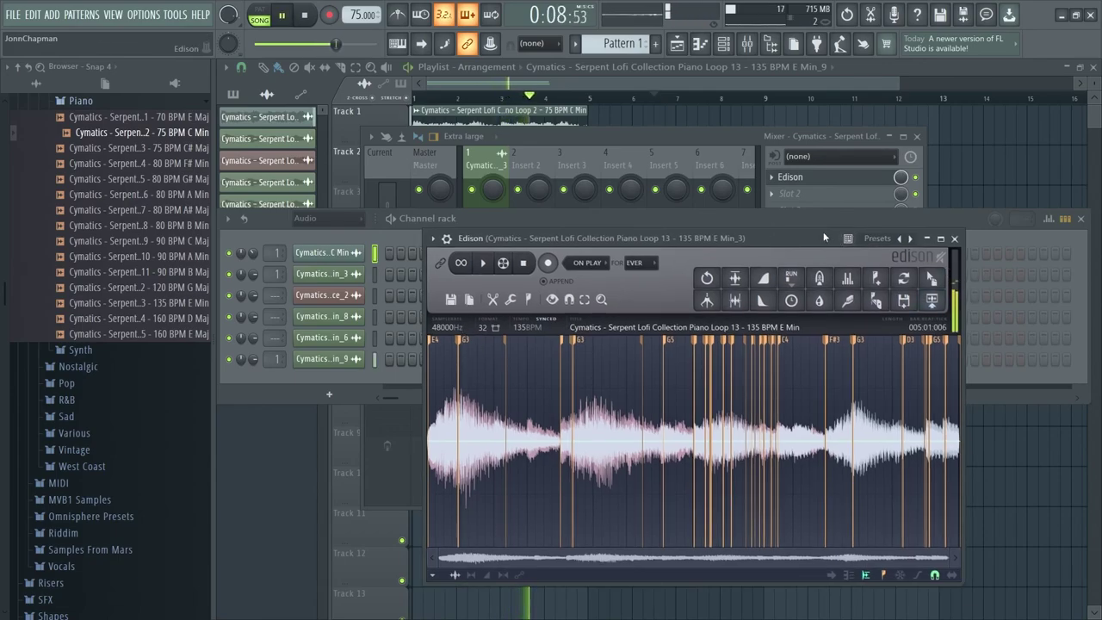
{"action": "left_click_drag", "start_coordinate": [943, 257], "coordinate": [936, 217]}
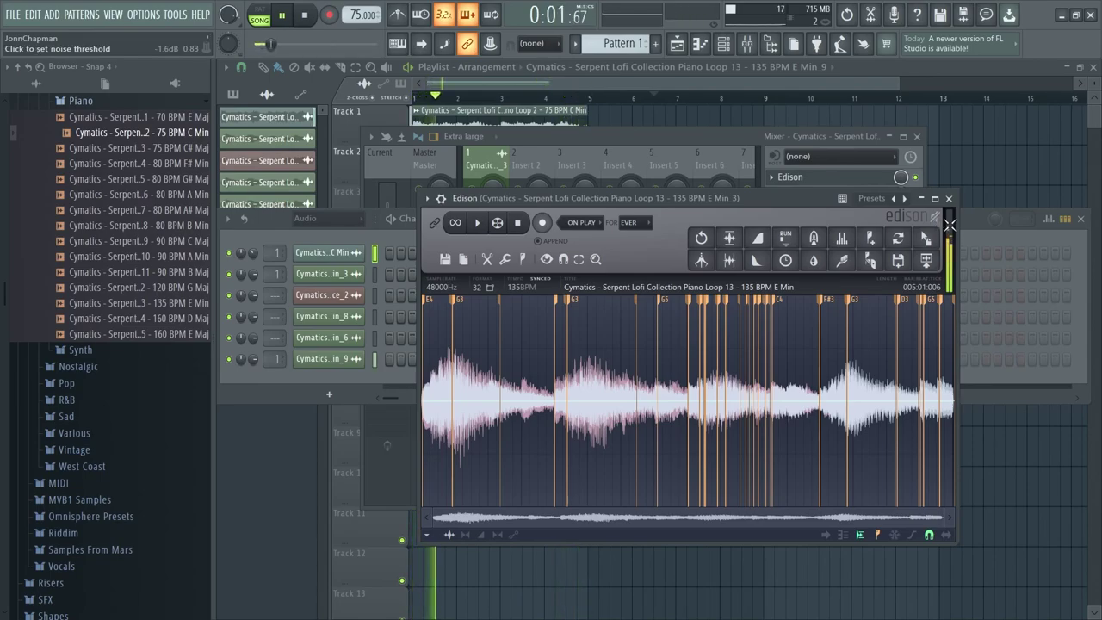
{"action": "left_click", "coordinate": [306, 16]}
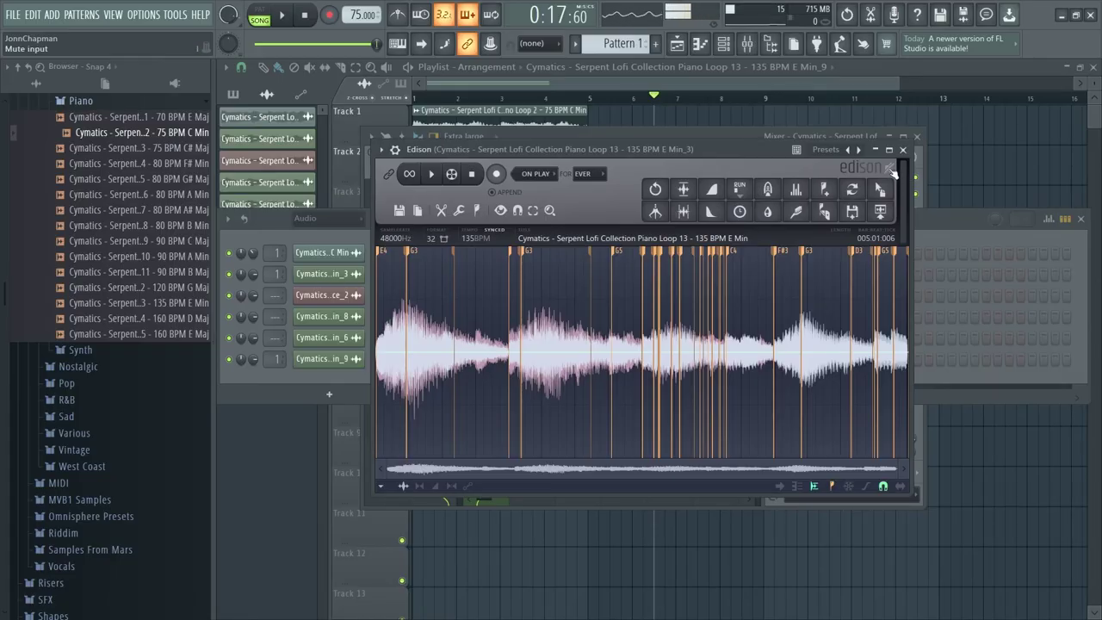
Set Edison's record mode to Now, and switch it to On input.
{"action": "left_click", "coordinate": [556, 173]}
{"action": "left_click", "coordinate": [551, 186]}
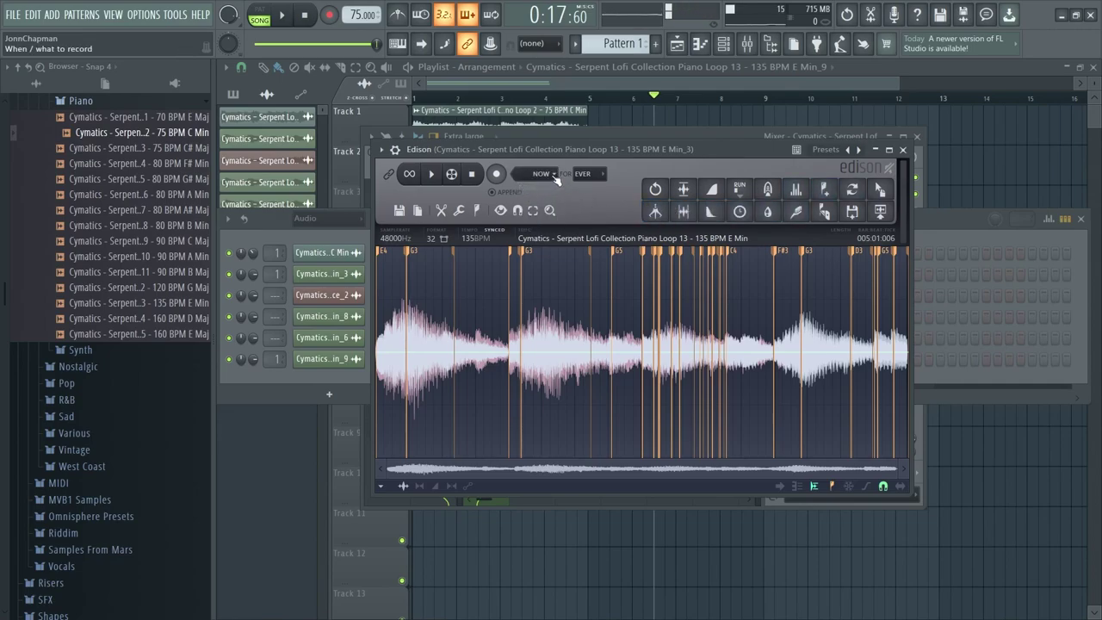
{"action": "left_click", "coordinate": [556, 175]}
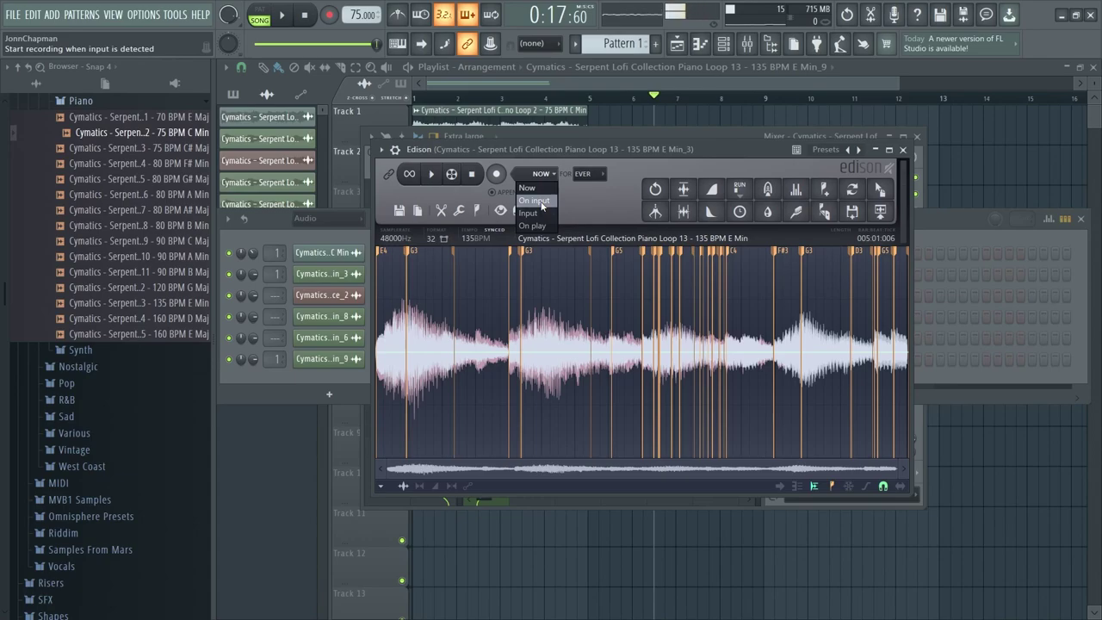
{"action": "left_click", "coordinate": [538, 201]}
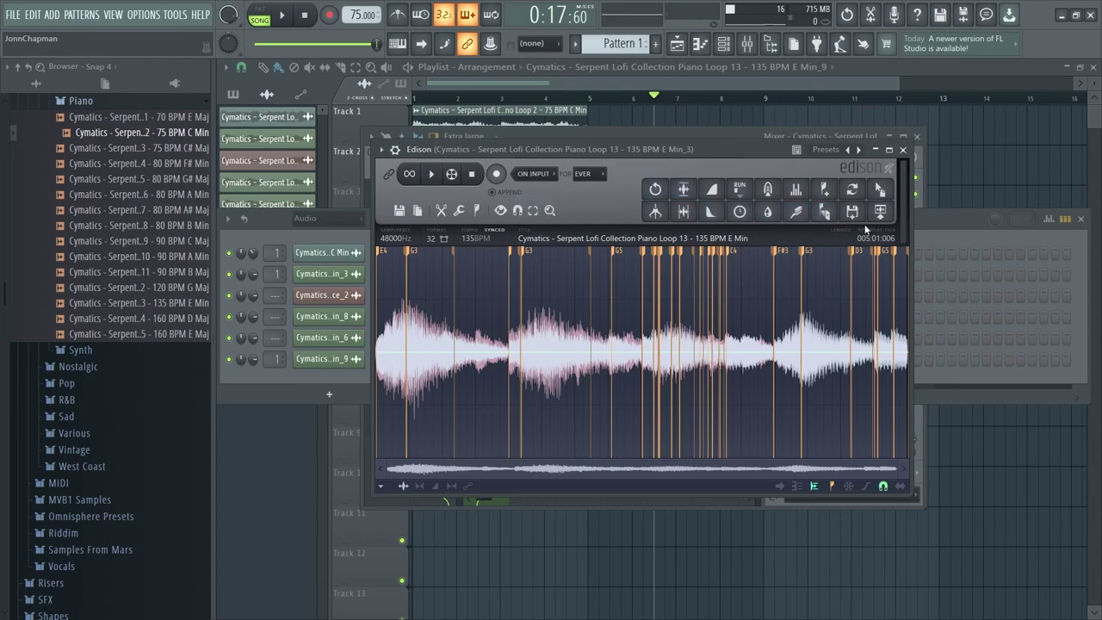